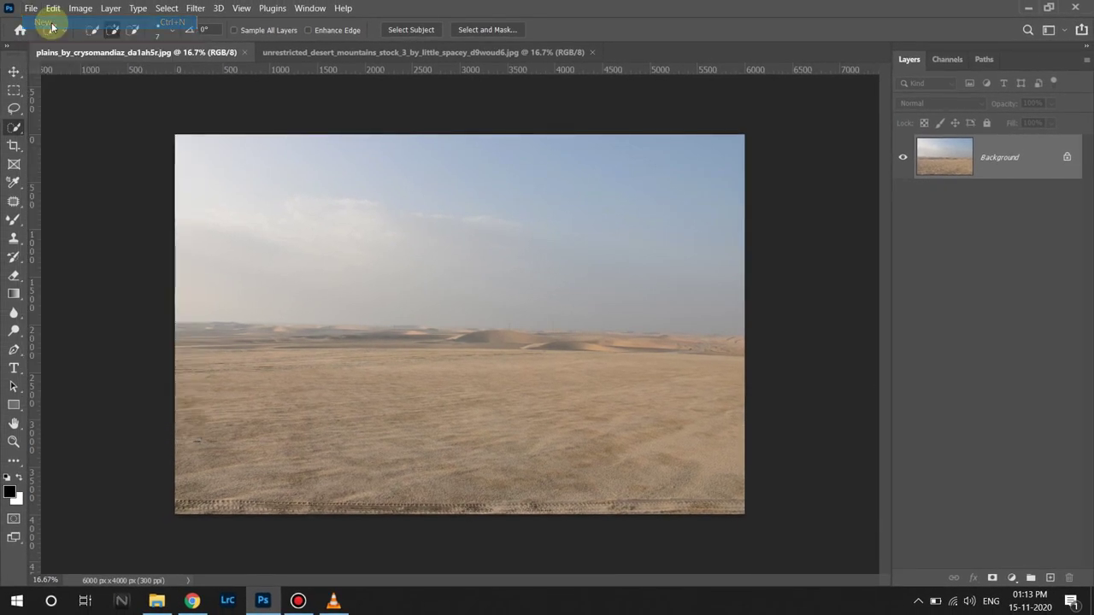
Create a new 1920×1080 document and move the plains desert photo into it.
key(ctrl+n)
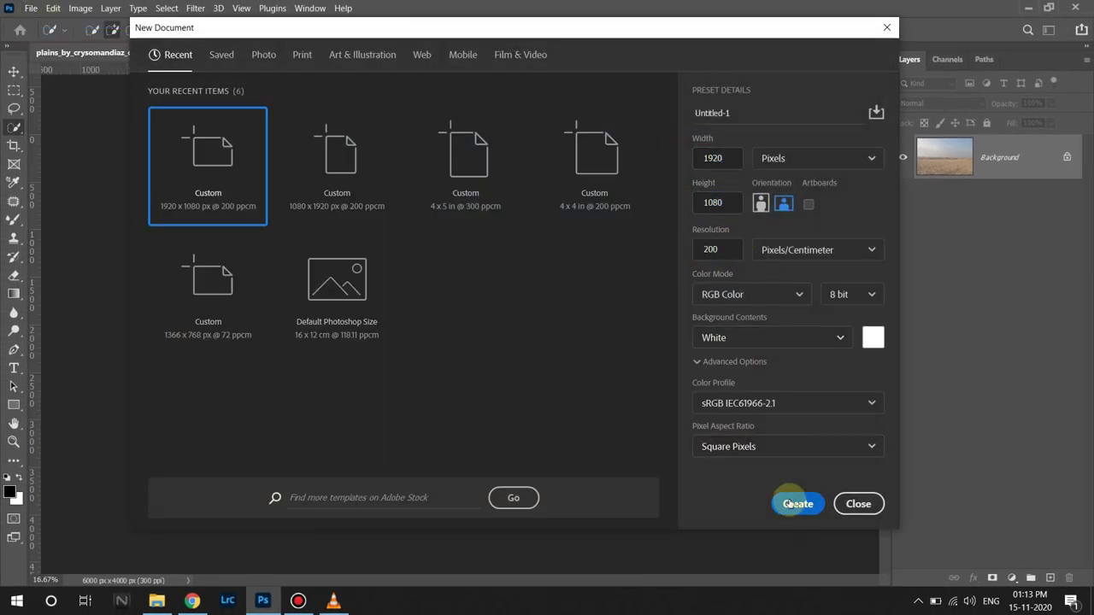
click(798, 504)
click(195, 53)
click(13, 71)
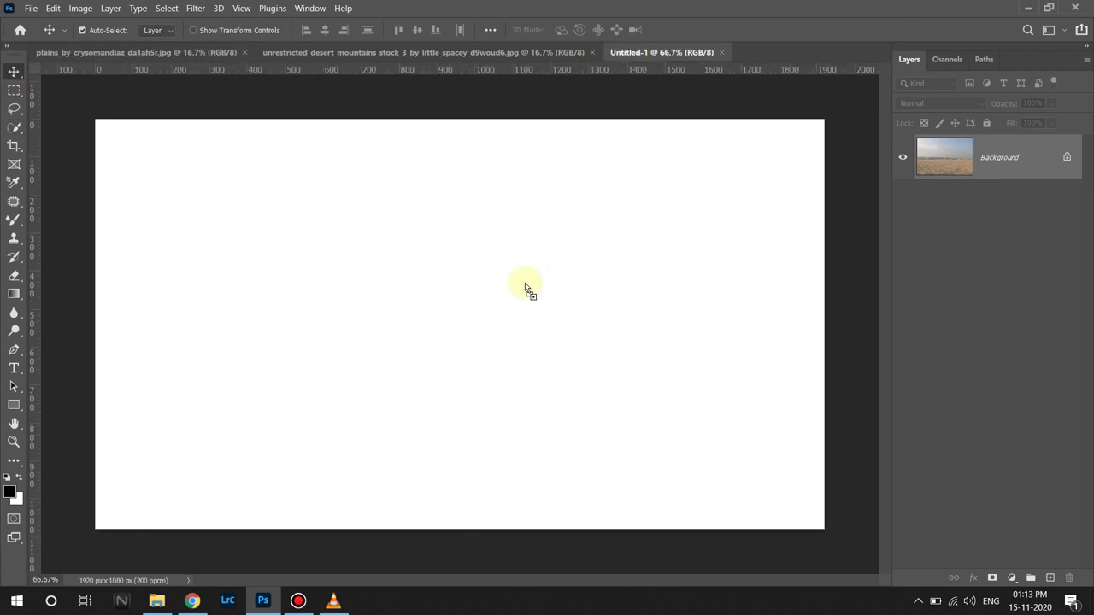
drag(477, 168, 526, 289)
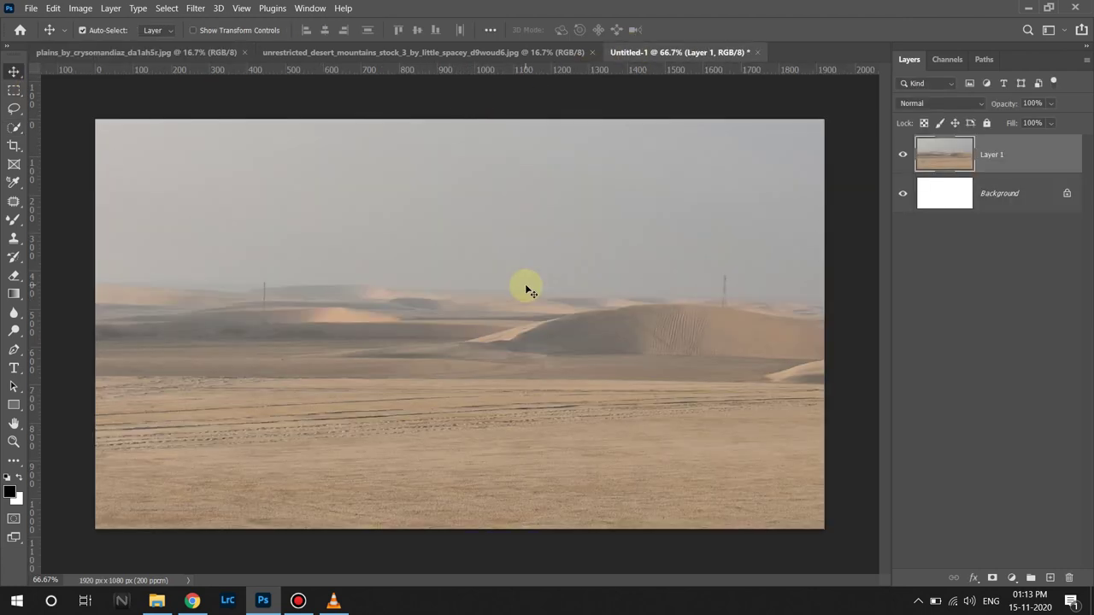
Scale the desert photo to about 34% and align it with the canvas's left edge.
key(ctrl+t)
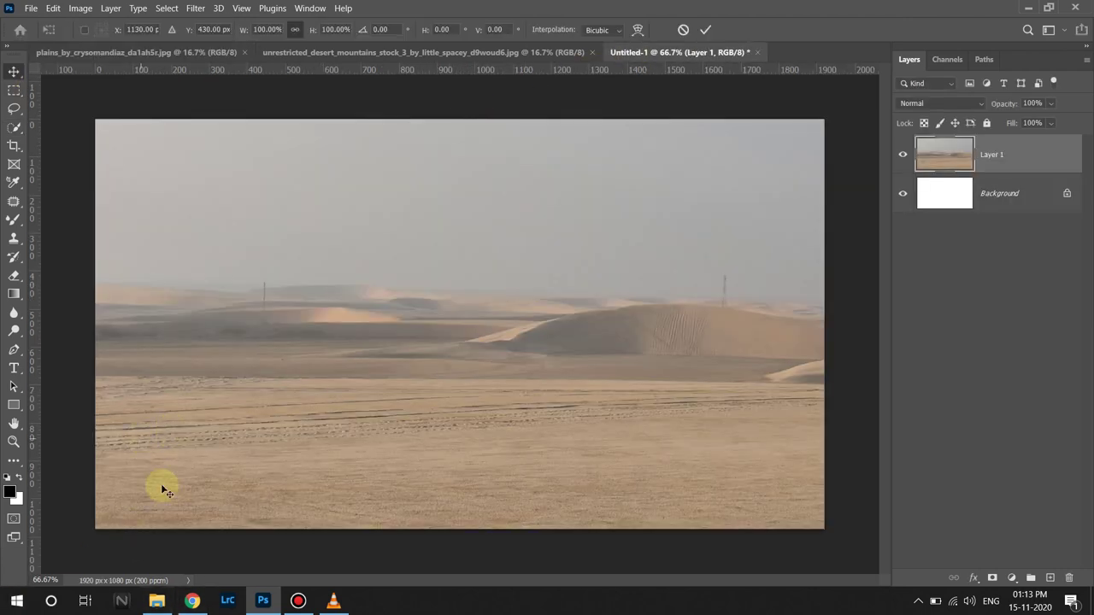
key(ctrl+0)
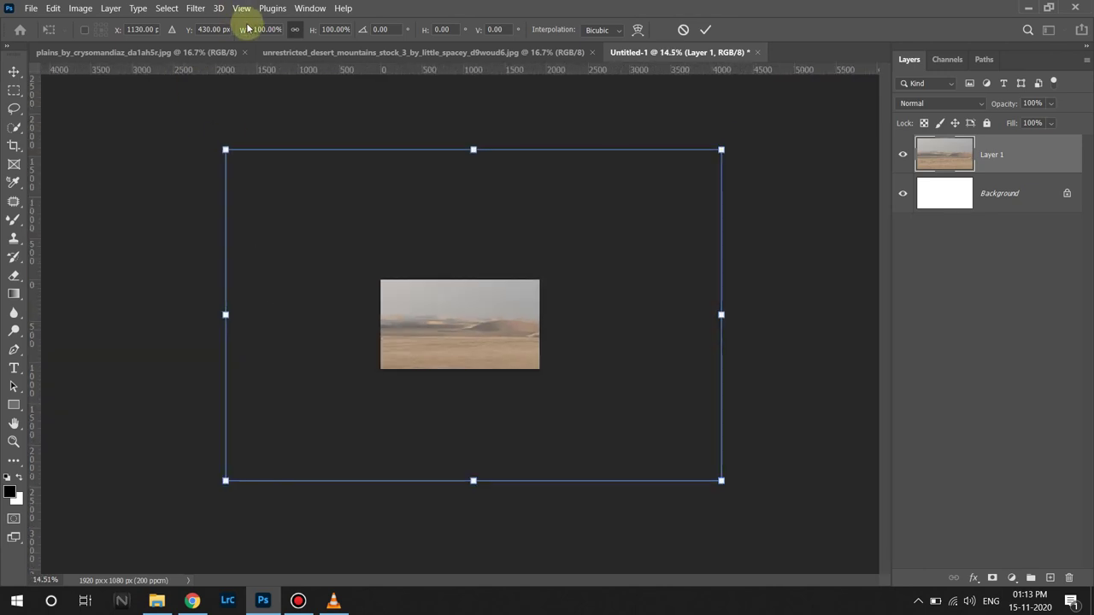
drag(247, 30, 200, 36)
key(ctrl+0)
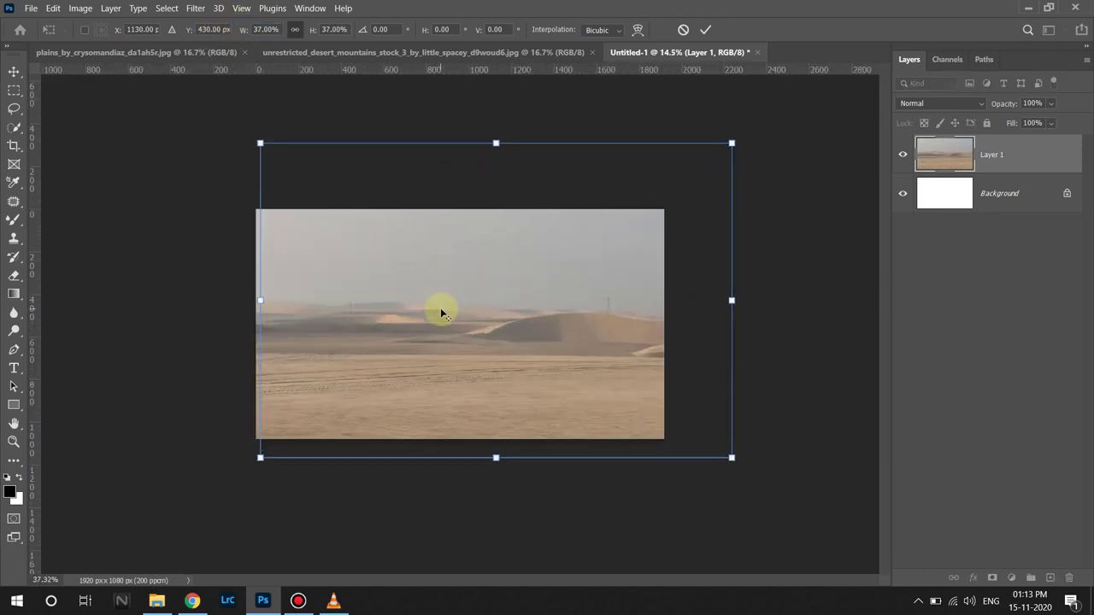
mouse_move(454, 349)
mouse_down()
mouse_move(440, 386)
mouse_move(435, 379)
mouse_up()
drag(245, 29, 237, 30)
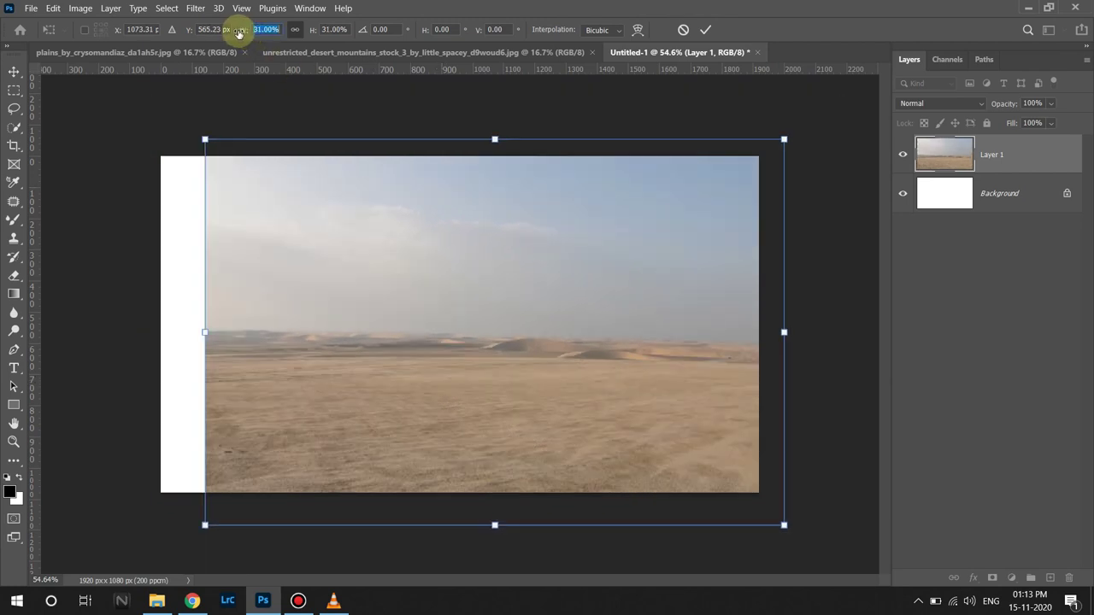
drag(311, 184, 305, 212)
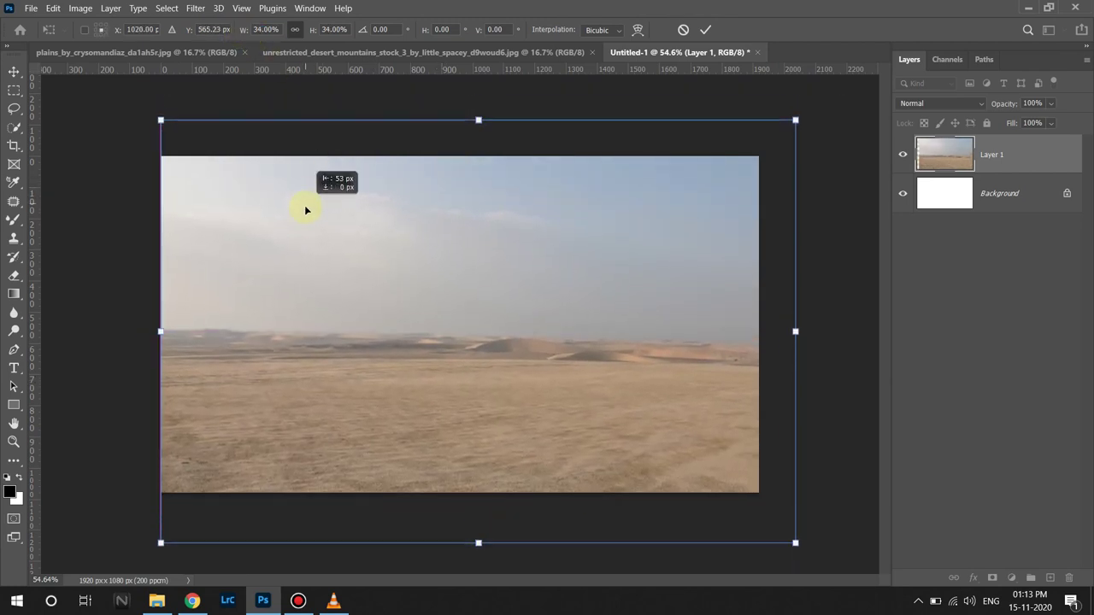
Commit the resize and mask out the sky of Layer 1 with a black-to-white gradient.
click(705, 30)
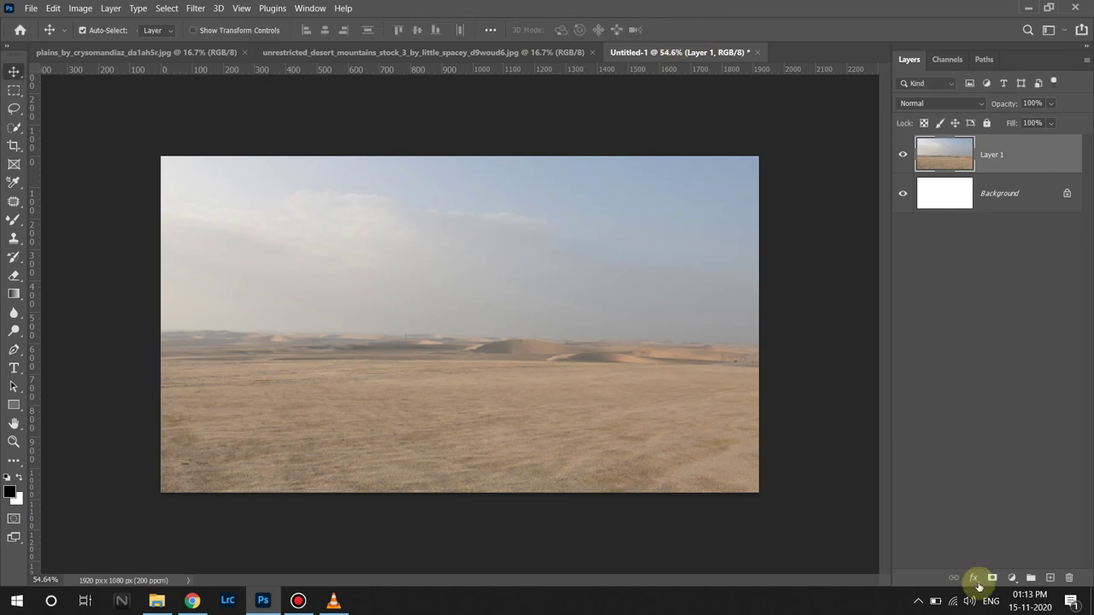
click(993, 578)
key(g)
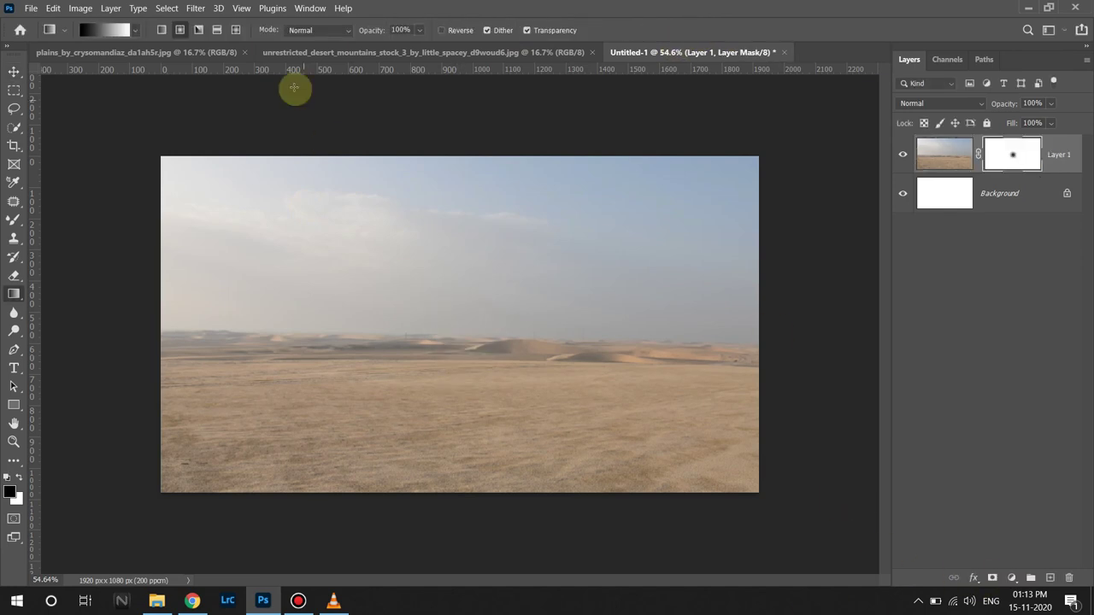
drag(441, 346, 433, 392)
drag(435, 350, 435, 394)
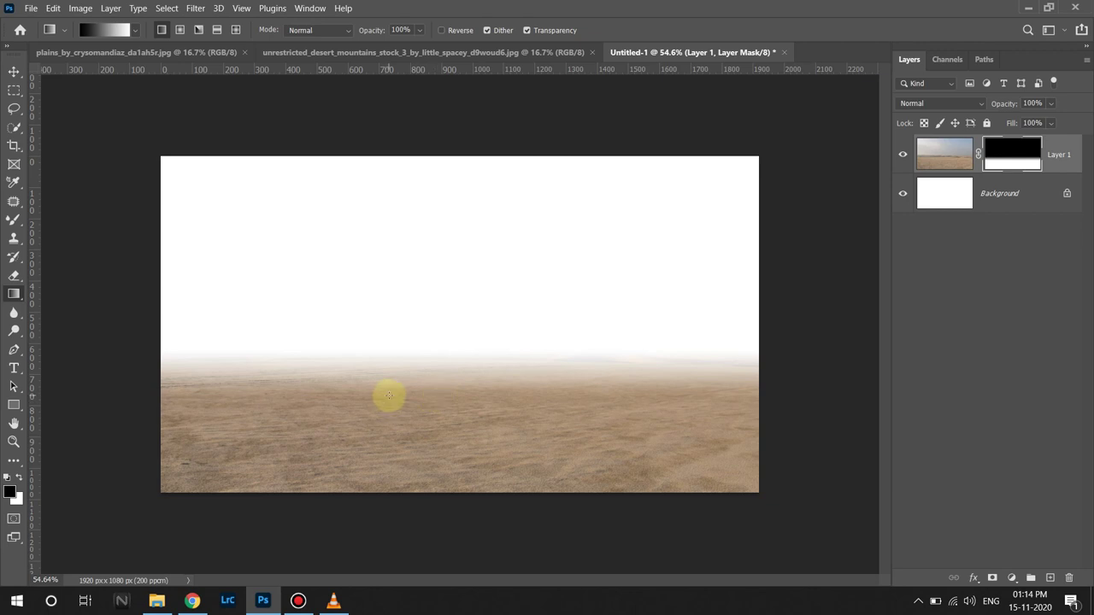
scroll(389, 395, up, 2)
scroll(390, 393, down, 1)
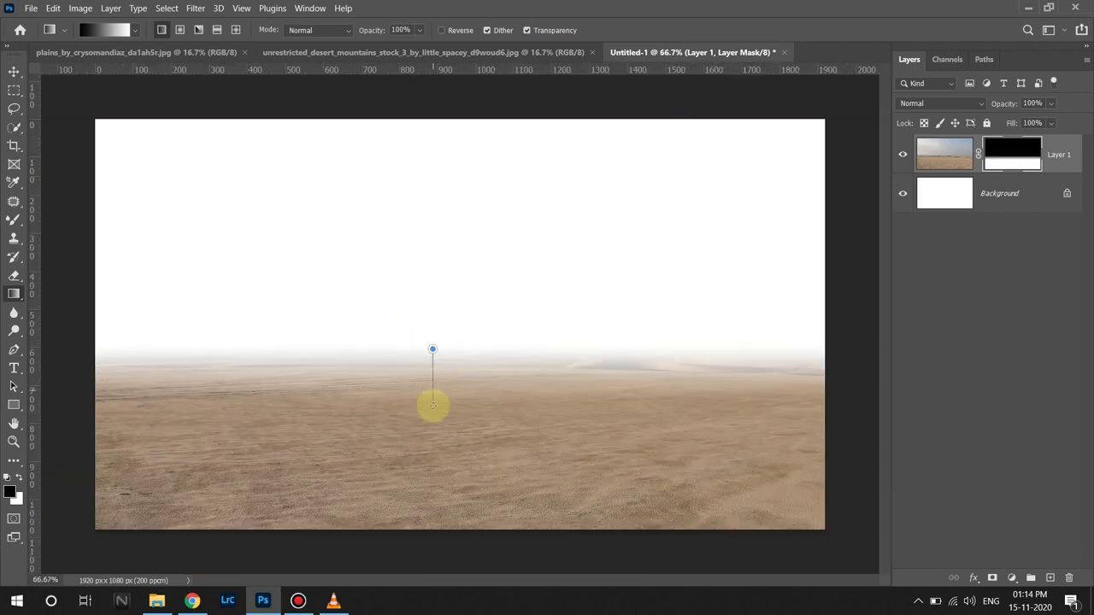
mouse_move(433, 349)
mouse_down()
mouse_move(433, 400)
mouse_move(428, 391)
mouse_up()
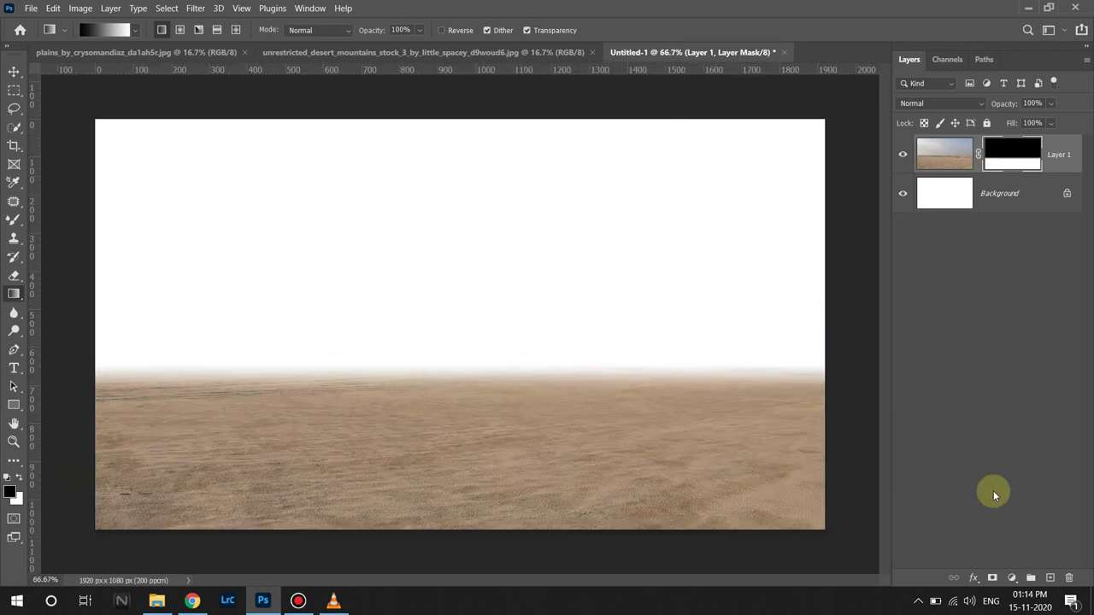
Add a light pink Solid Color fill layer beneath the desert layer.
click(1012, 578)
click(1008, 325)
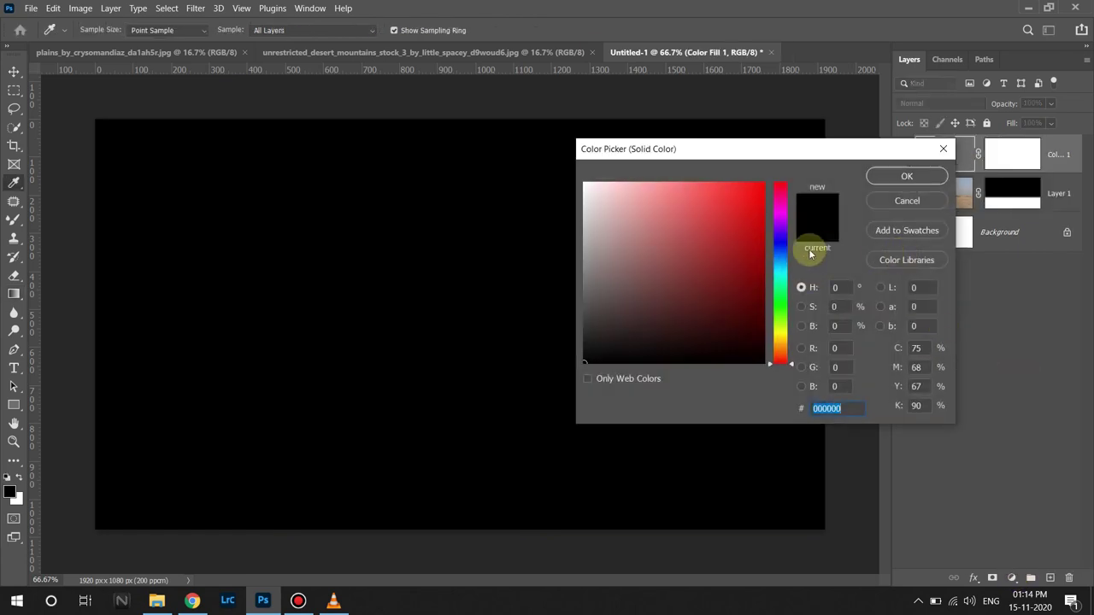
mouse_move(721, 242)
mouse_down()
mouse_move(593, 217)
mouse_move(593, 200)
mouse_move(629, 208)
mouse_up()
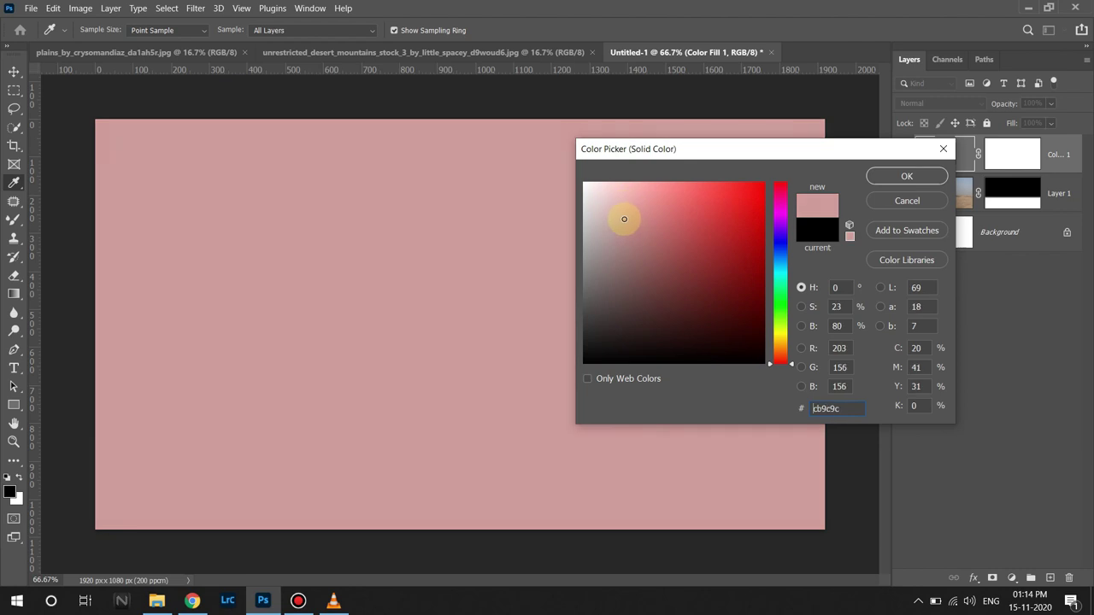
click(906, 176)
drag(1063, 153, 1062, 209)
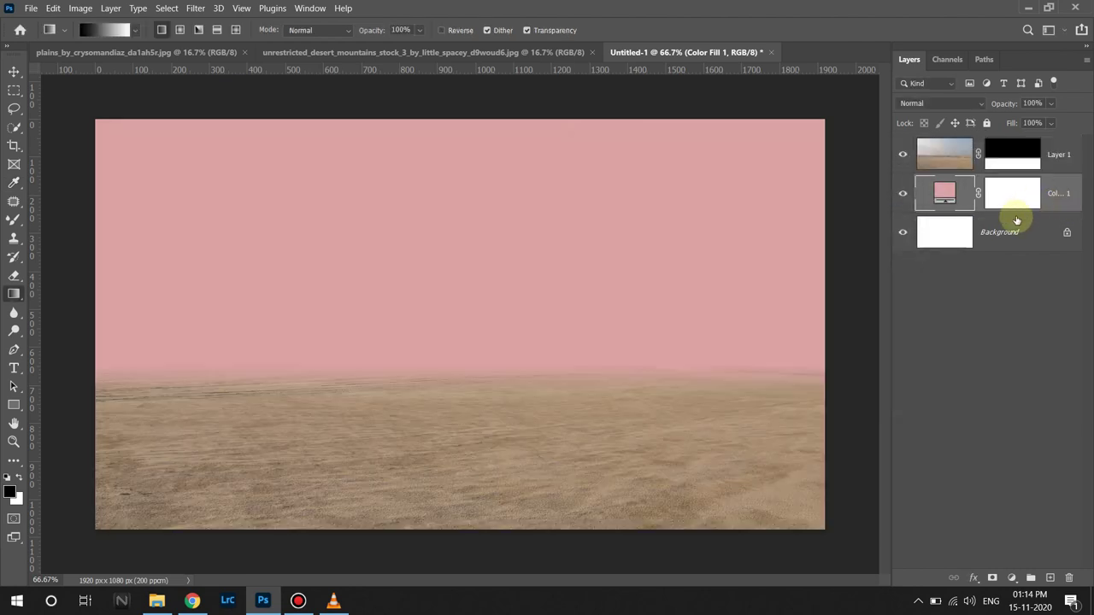
Select the sky down to the horizon in the mountains photo and move it into the composite.
click(427, 52)
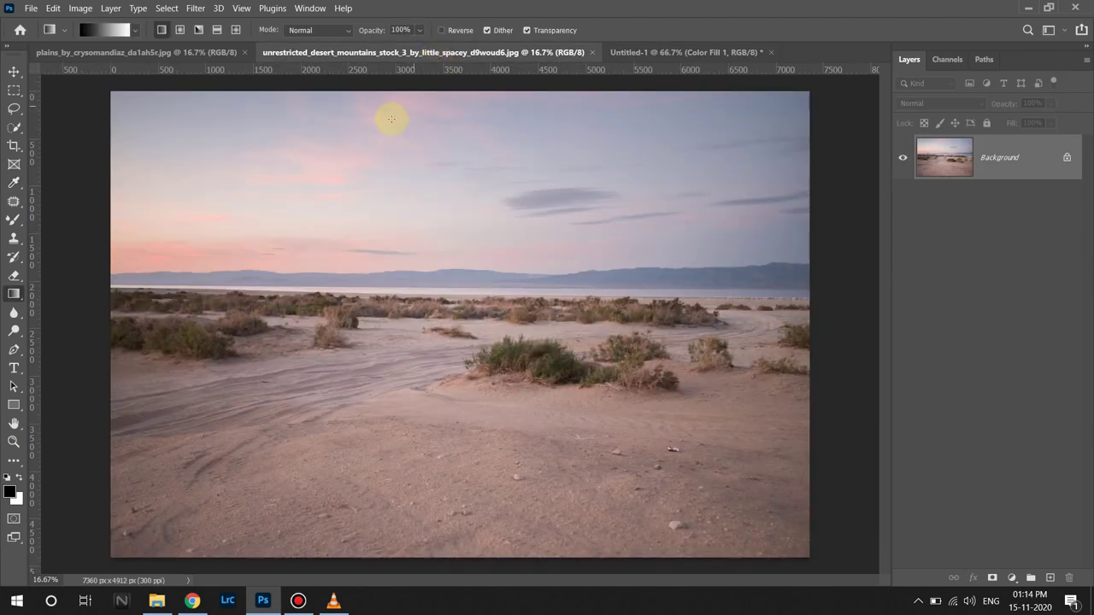
click(13, 90)
click(37, 89)
drag(110, 91, 818, 296)
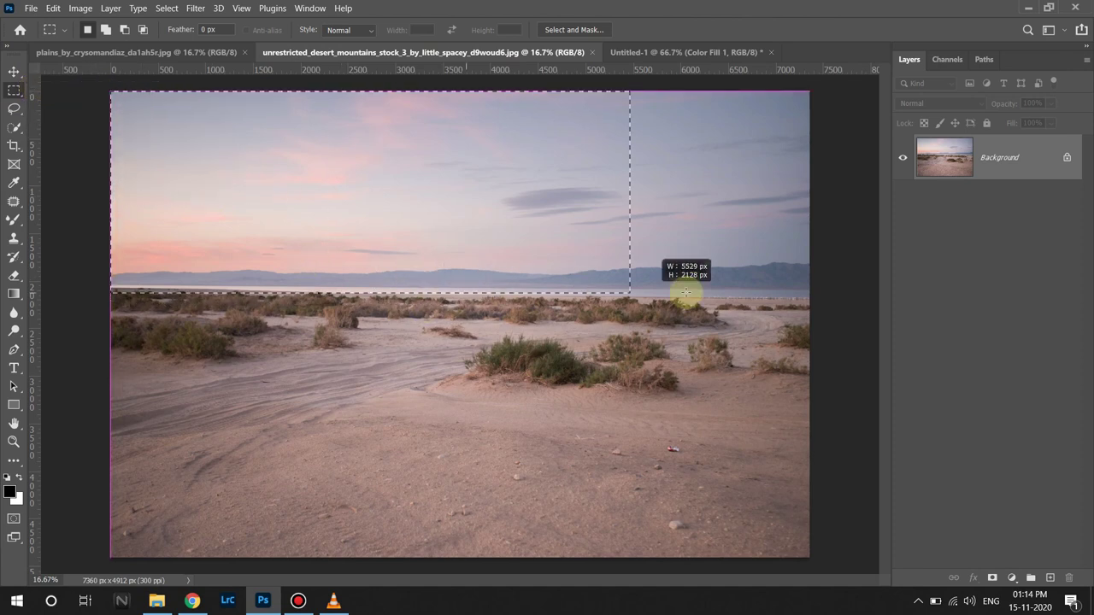
click(13, 71)
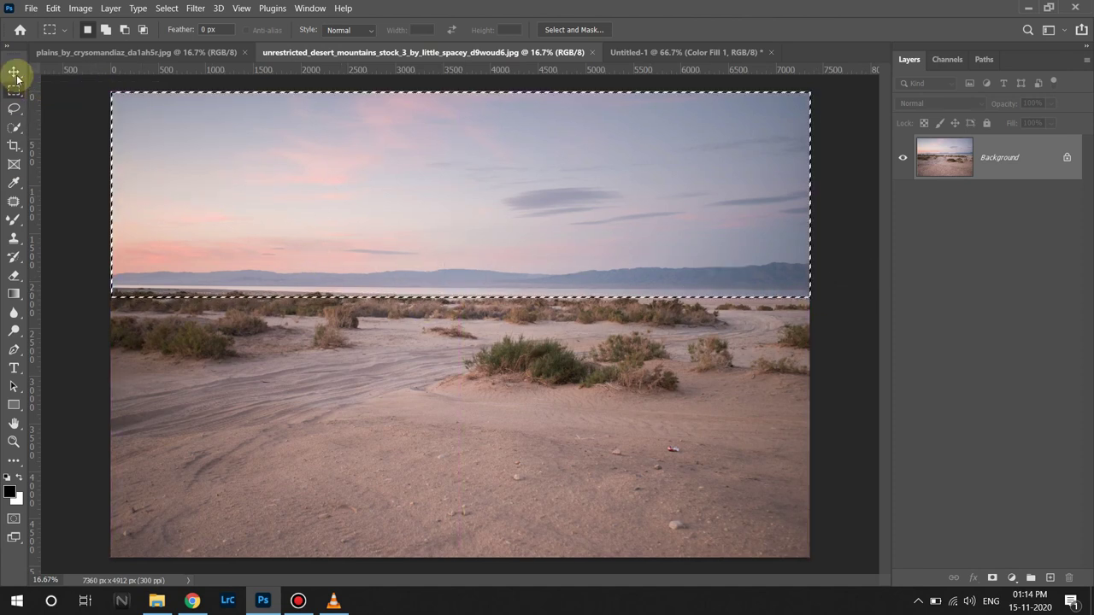
mouse_move(331, 154)
mouse_down()
mouse_move(290, 122)
mouse_move(675, 57)
mouse_move(495, 268)
mouse_up()
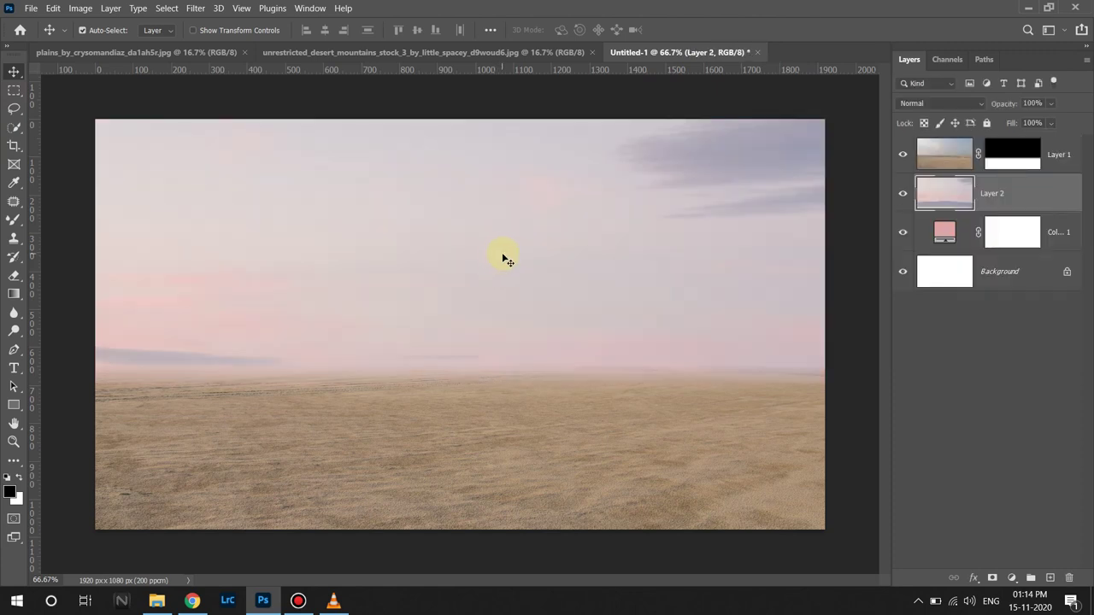
Start transforming the sky layer and shrink it to about 35%.
key(ctrl)
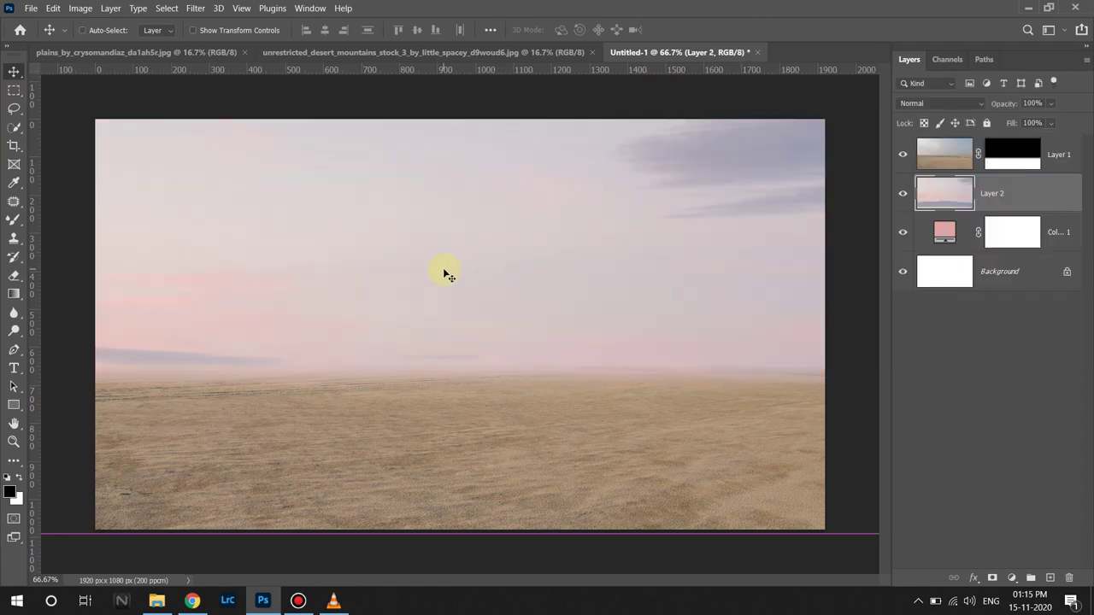
key(t)
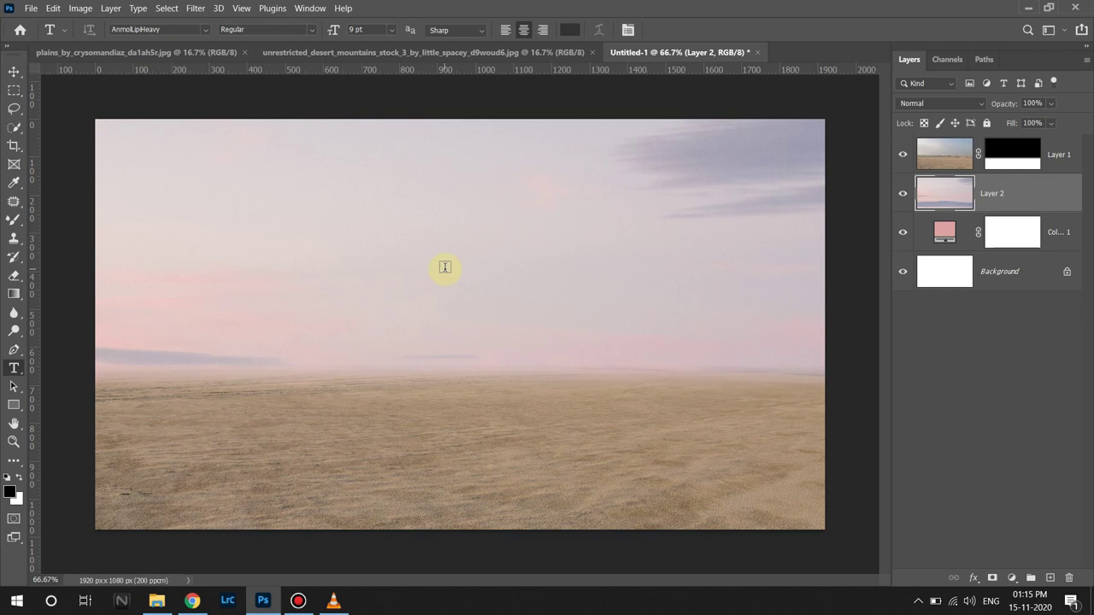
scroll(445, 268, down, 3)
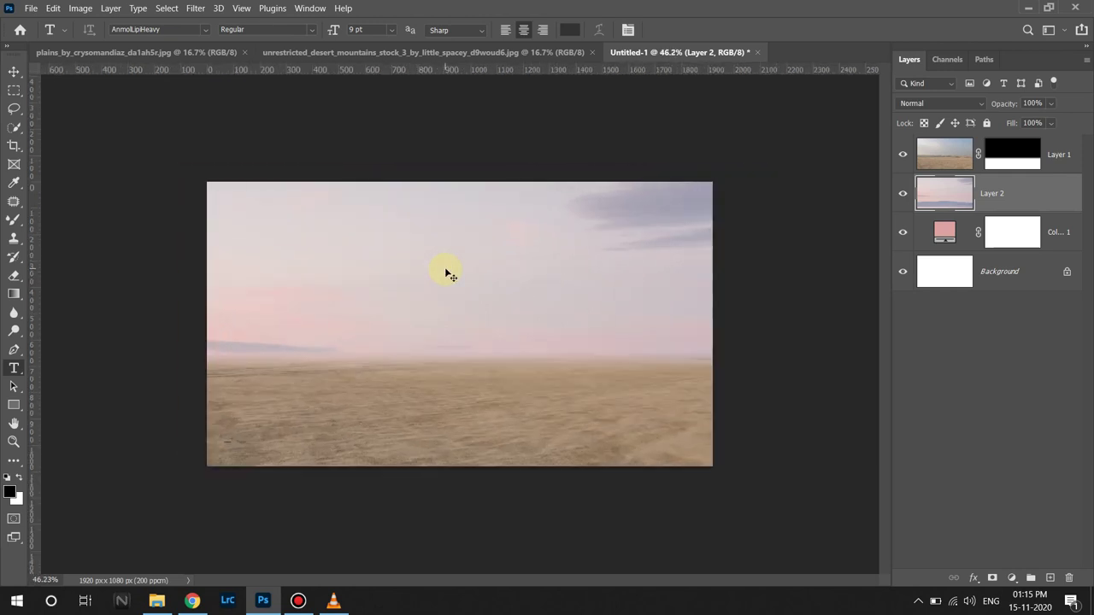
key(ctrl+t)
scroll(491, 194, down, 2)
scroll(491, 194, down, 2)
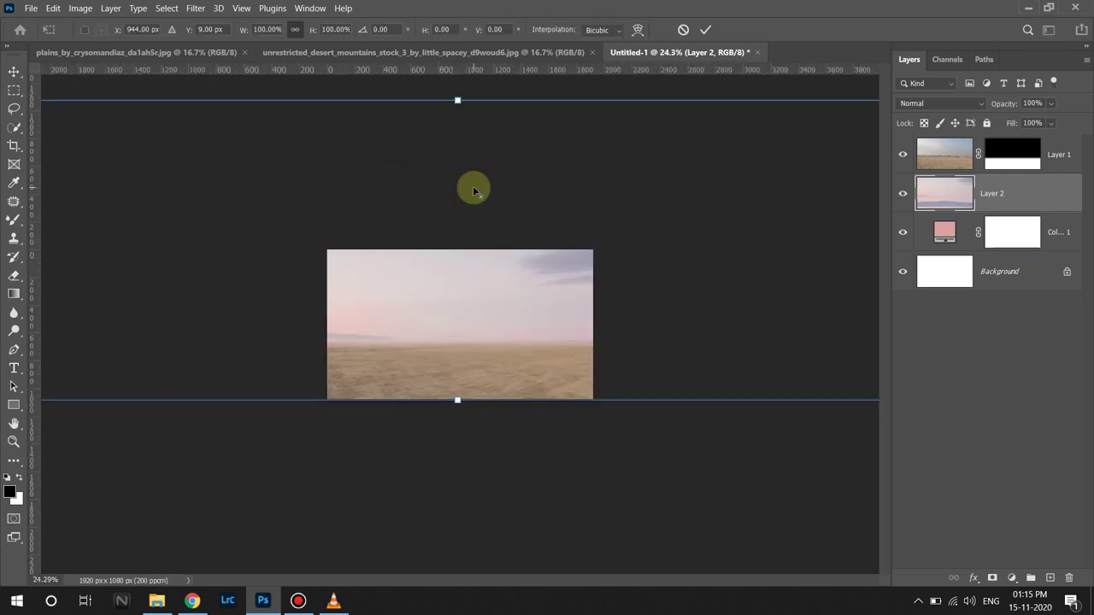
scroll(491, 194, down, 2)
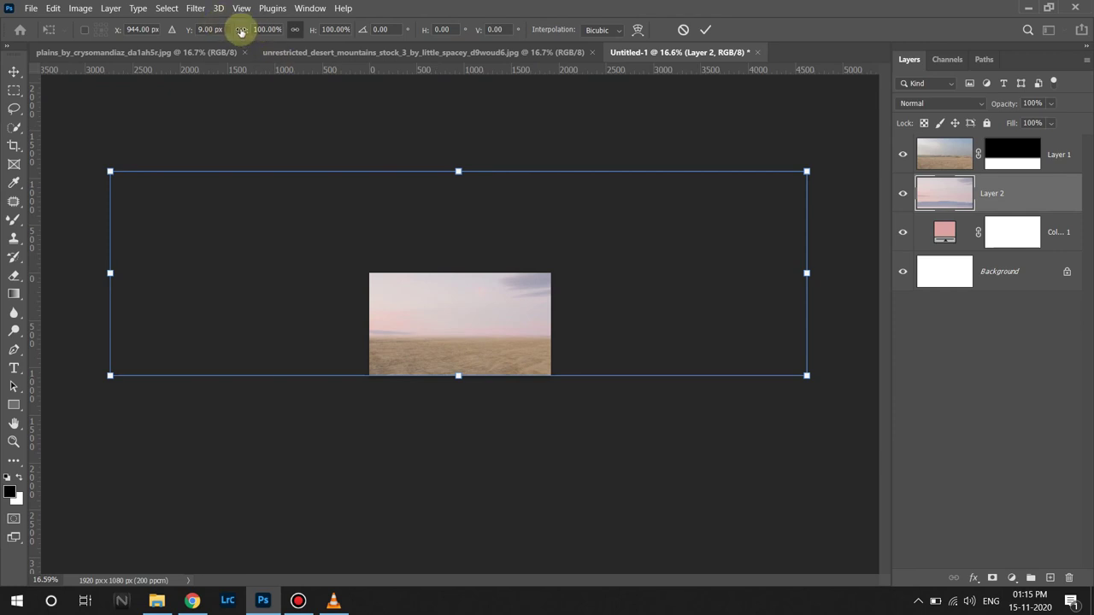
drag(241, 31, 195, 32)
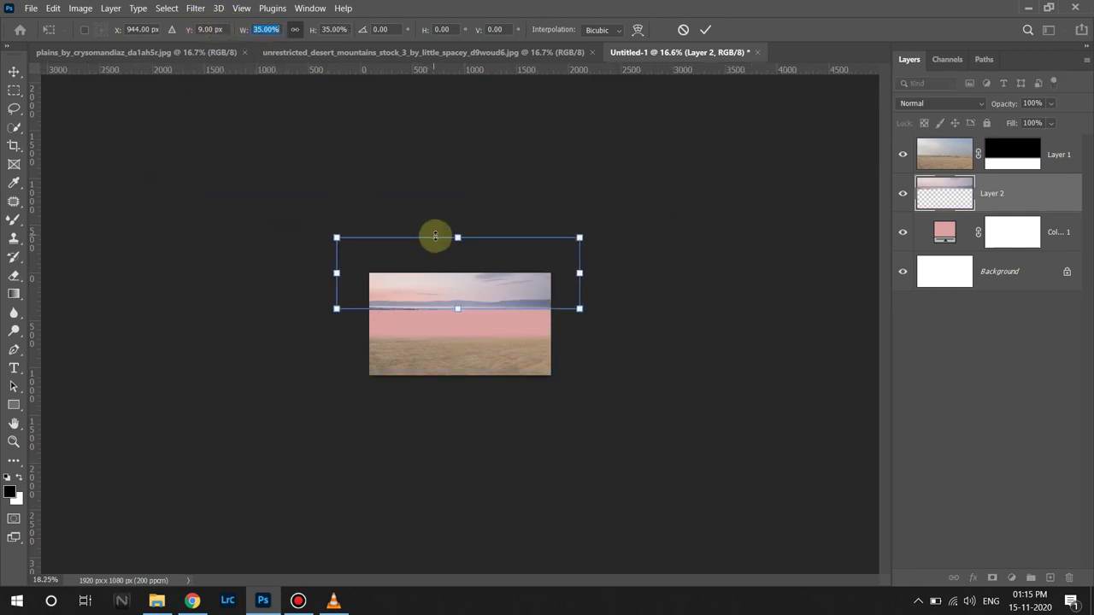
Position the sky above the horizon, refine it to about 28%, stretch it to fill the top, and commit.
scroll(444, 256, up, 2)
scroll(449, 257, up, 3)
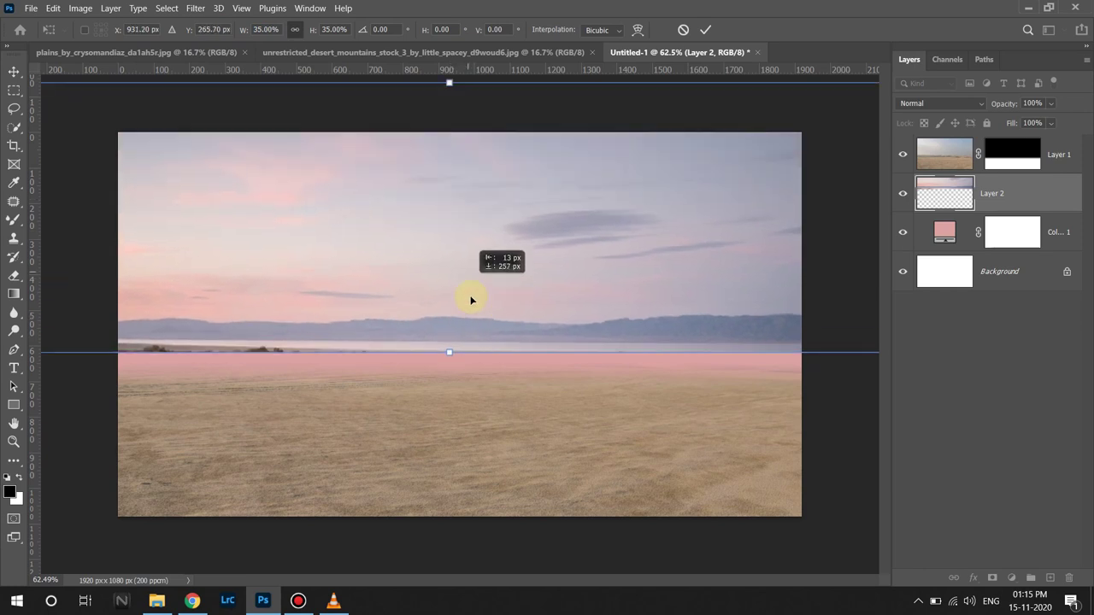
drag(473, 203, 477, 313)
drag(248, 32, 238, 33)
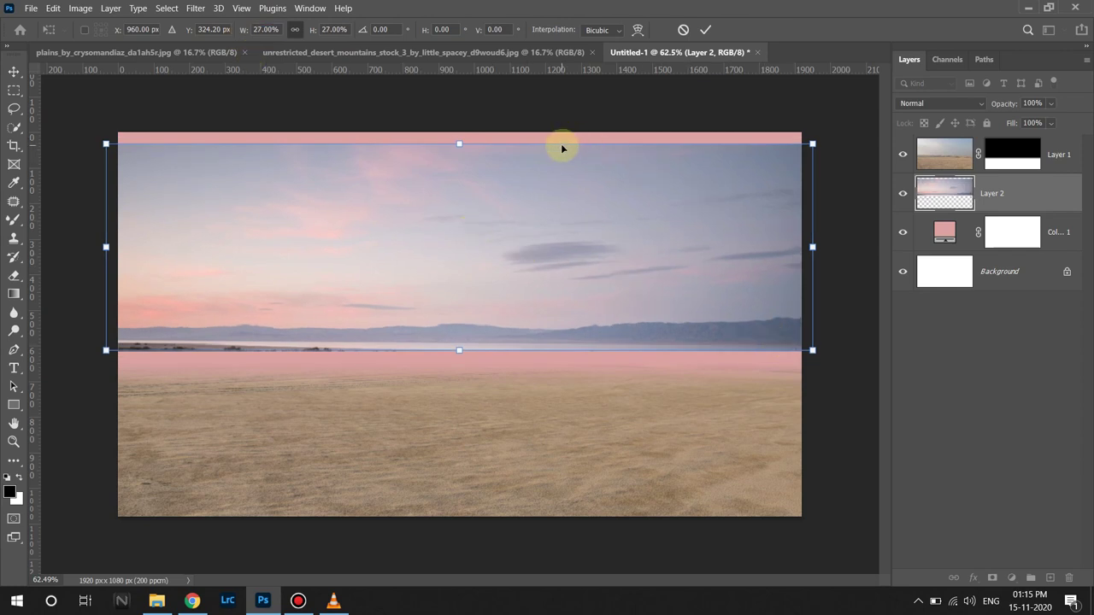
drag(562, 145, 560, 133)
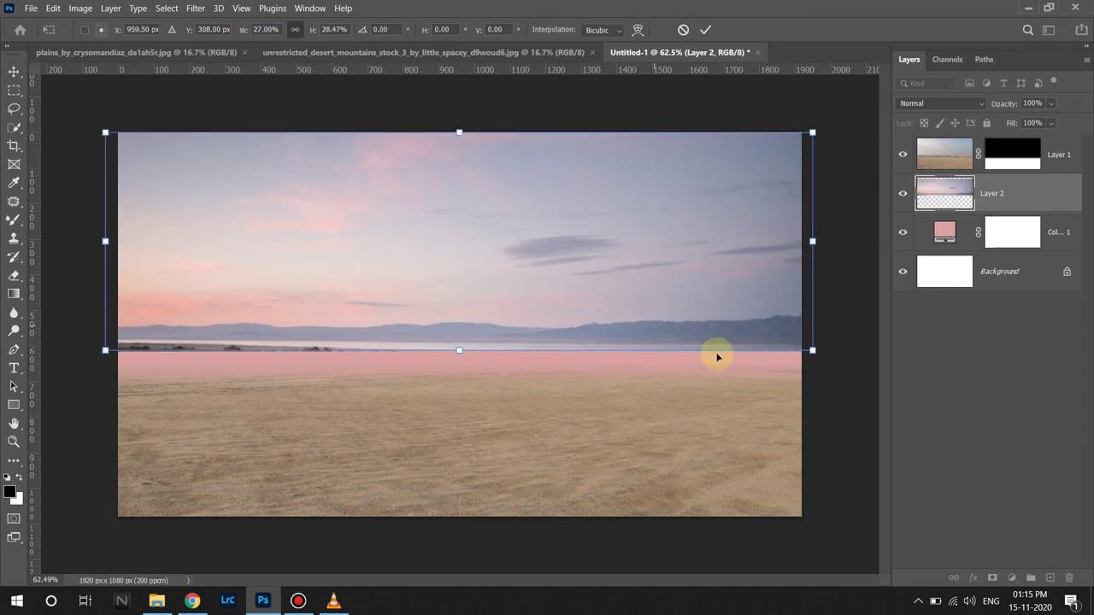
mouse_move(812, 349)
mouse_down()
mouse_move(816, 362)
mouse_move(838, 349)
mouse_move(843, 360)
mouse_up()
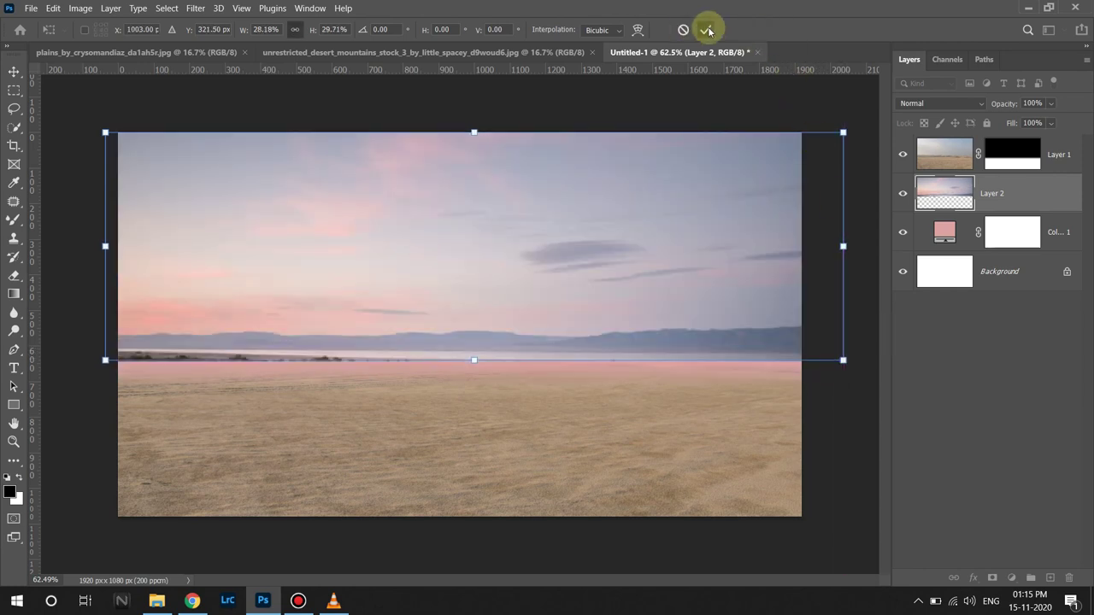
click(707, 30)
Add a mask to Layer 2 and gradient-fade its lower edge, with Reverse turned on.
click(991, 578)
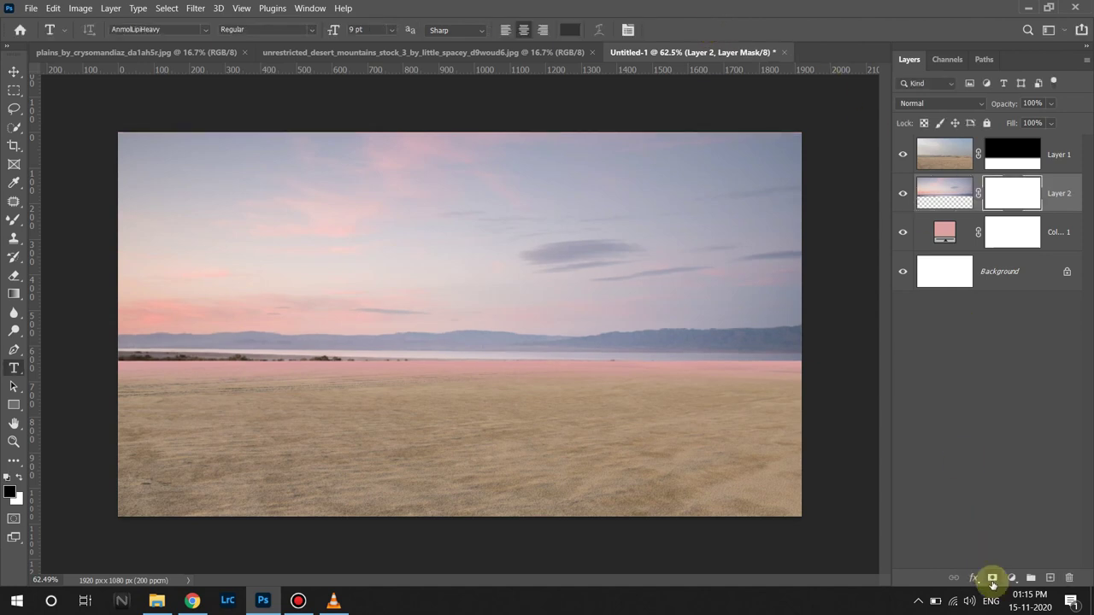
key(g)
drag(459, 373, 457, 335)
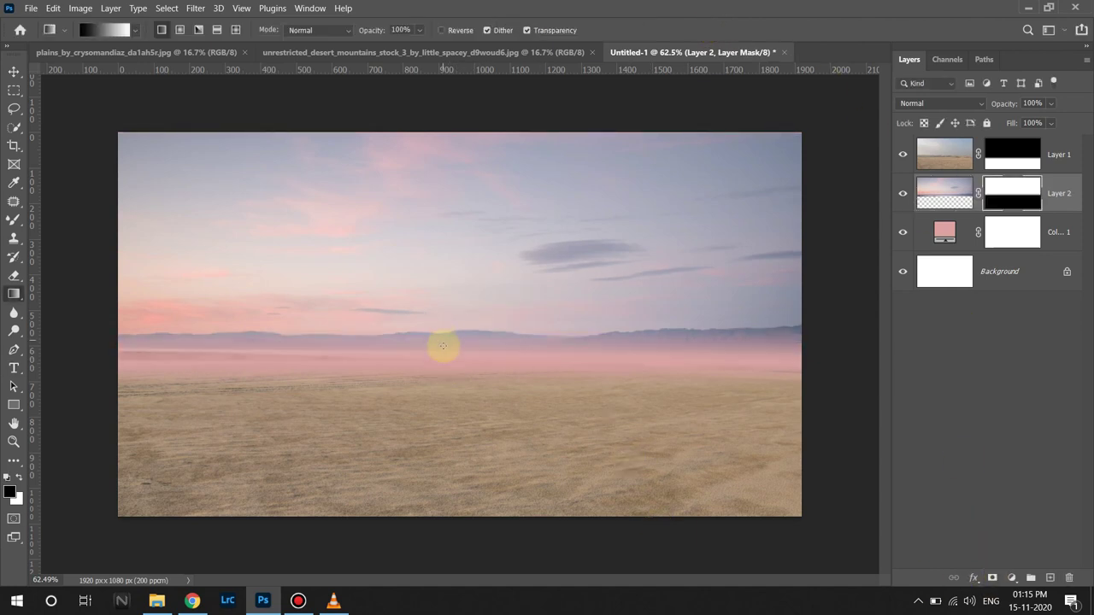
click(458, 30)
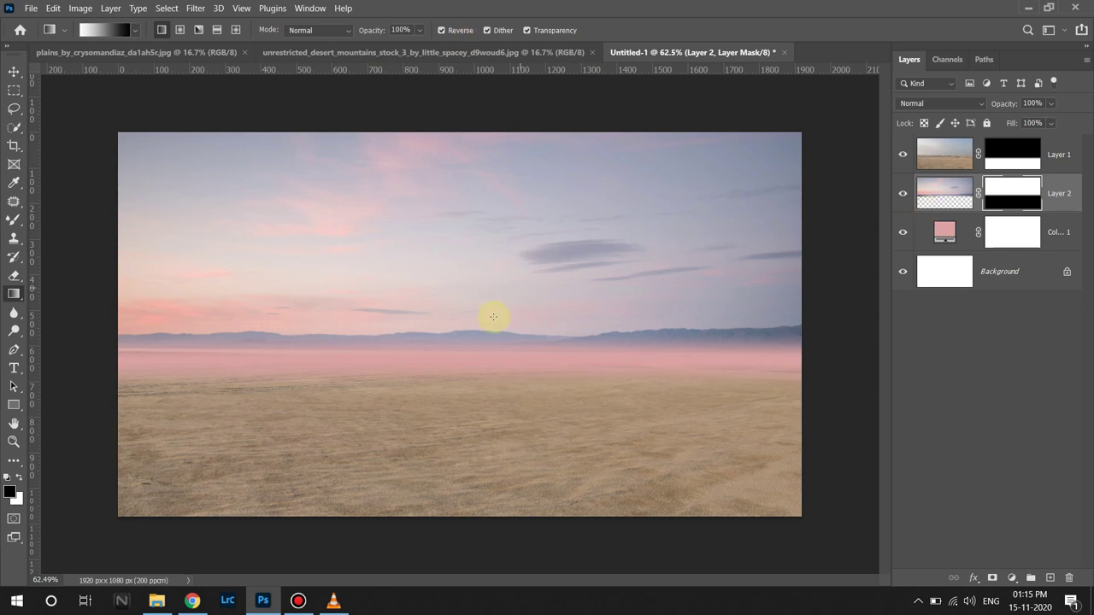
Hide the desert and pink fill to redraw the sky fade lower, then show them again.
click(903, 154)
click(903, 232)
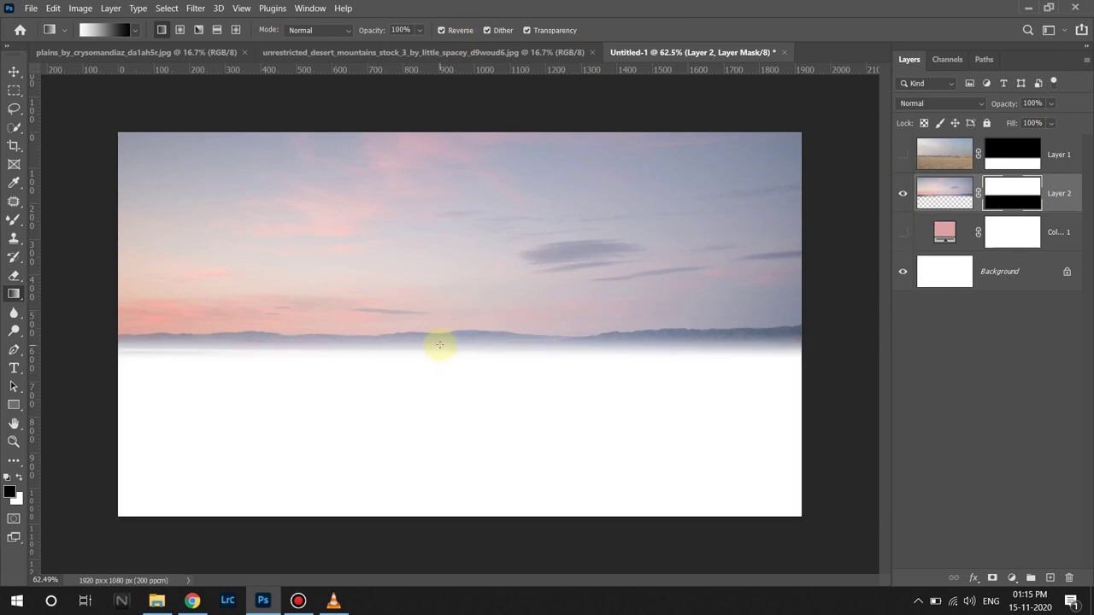
mouse_move(438, 344)
mouse_down()
mouse_move(444, 364)
mouse_move(448, 351)
mouse_up()
click(442, 30)
click(903, 154)
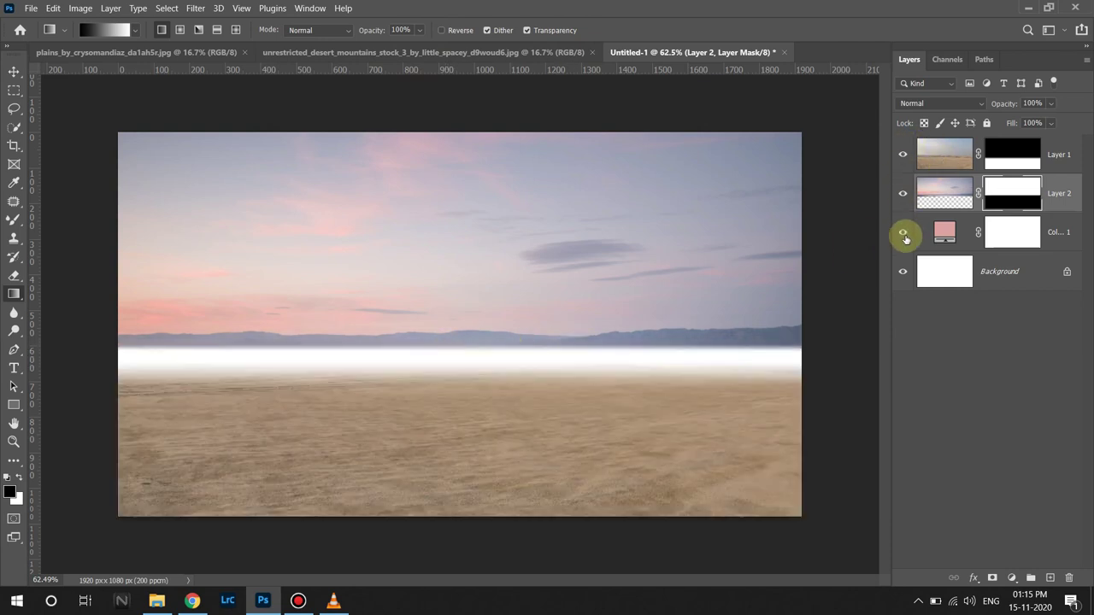
click(902, 232)
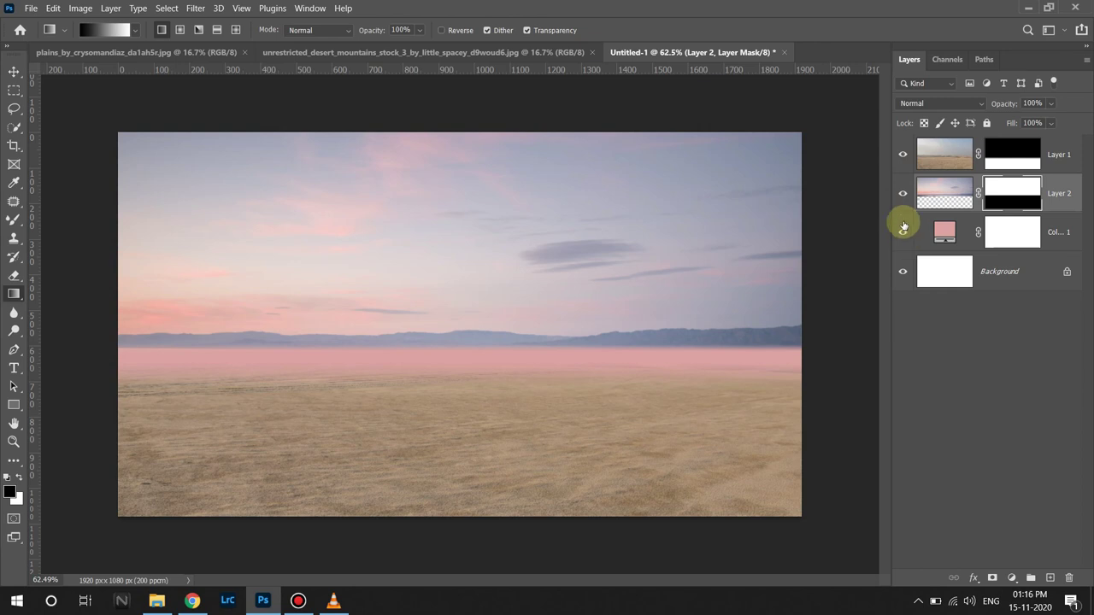
Re-fade the desert layer's mask along the horizon.
ctrl+click(484, 416)
click(1012, 154)
mouse_move(463, 351)
mouse_down()
mouse_move(451, 384)
mouse_move(458, 375)
mouse_up()
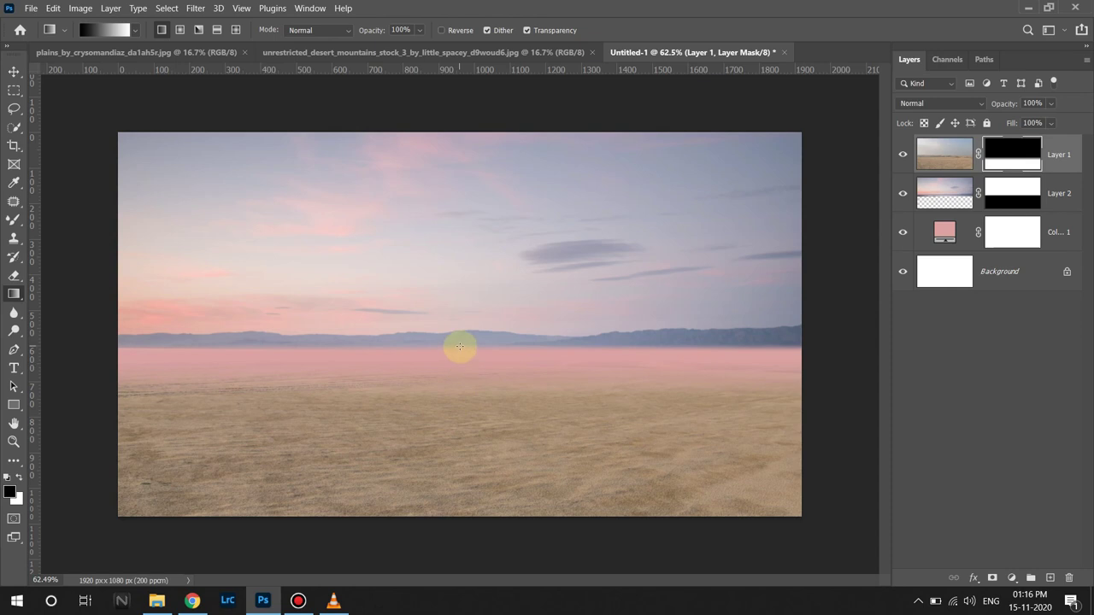
Lower the sky layer slightly and stretch its top edge to the canvas top.
key(v)
click(1005, 201)
drag(481, 330, 477, 342)
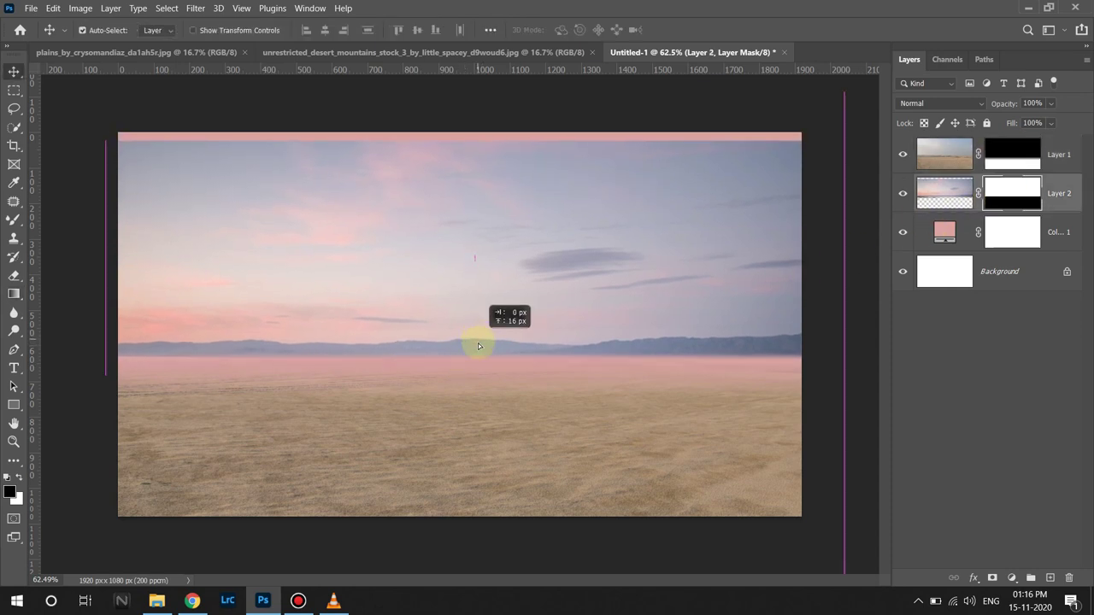
key(ctrl+t)
drag(481, 139, 480, 133)
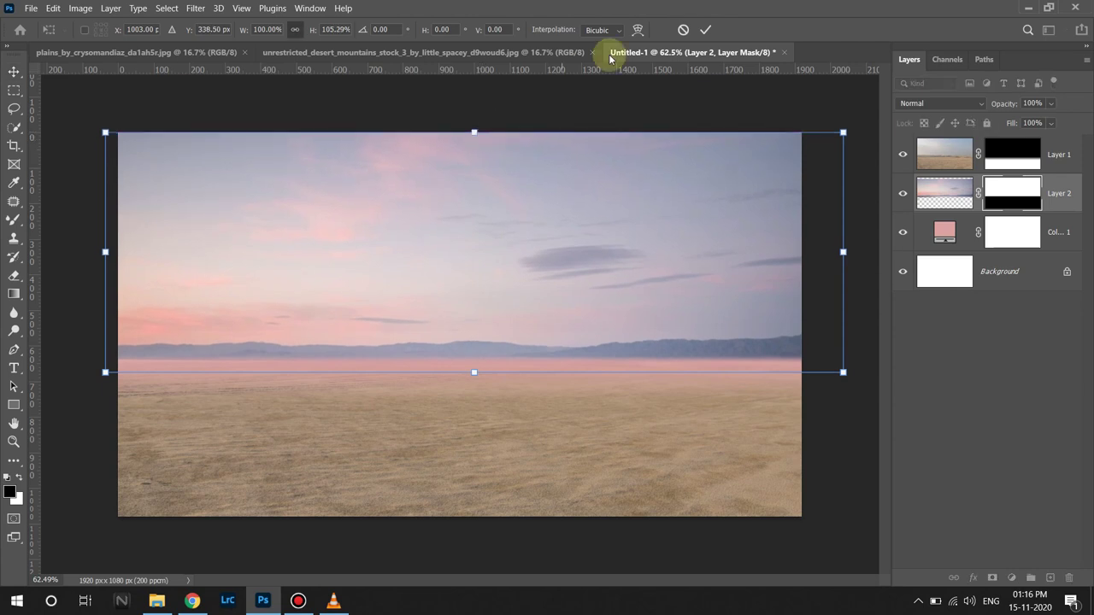
click(705, 30)
Redraw softer horizon gradients on both the sky and desert layer masks.
key(g)
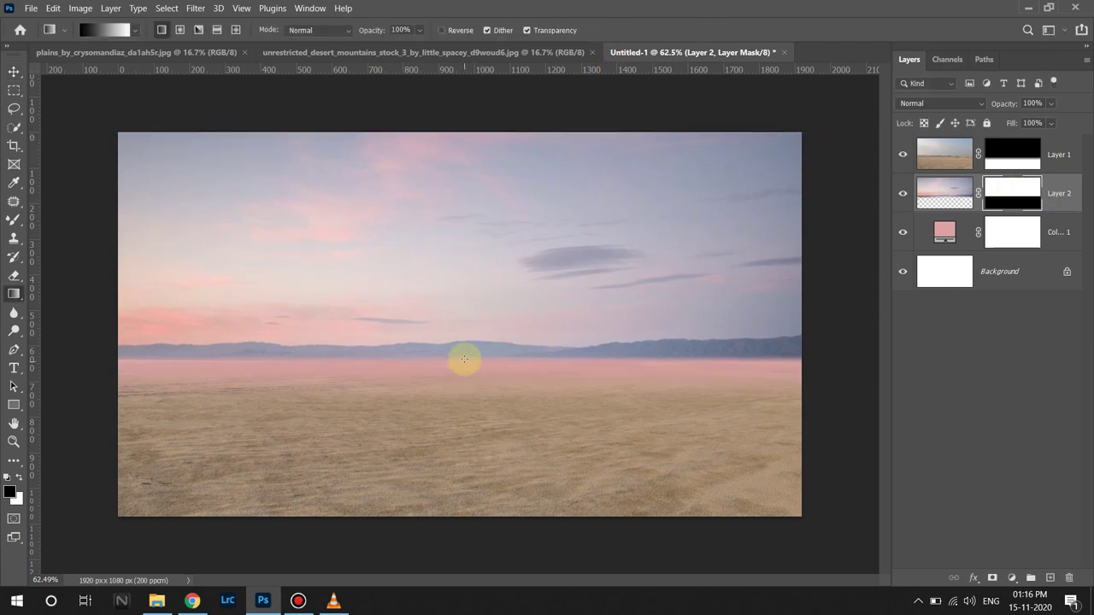
mouse_move(465, 346)
mouse_down()
mouse_move(461, 367)
mouse_move(450, 361)
mouse_up()
drag(483, 351, 483, 360)
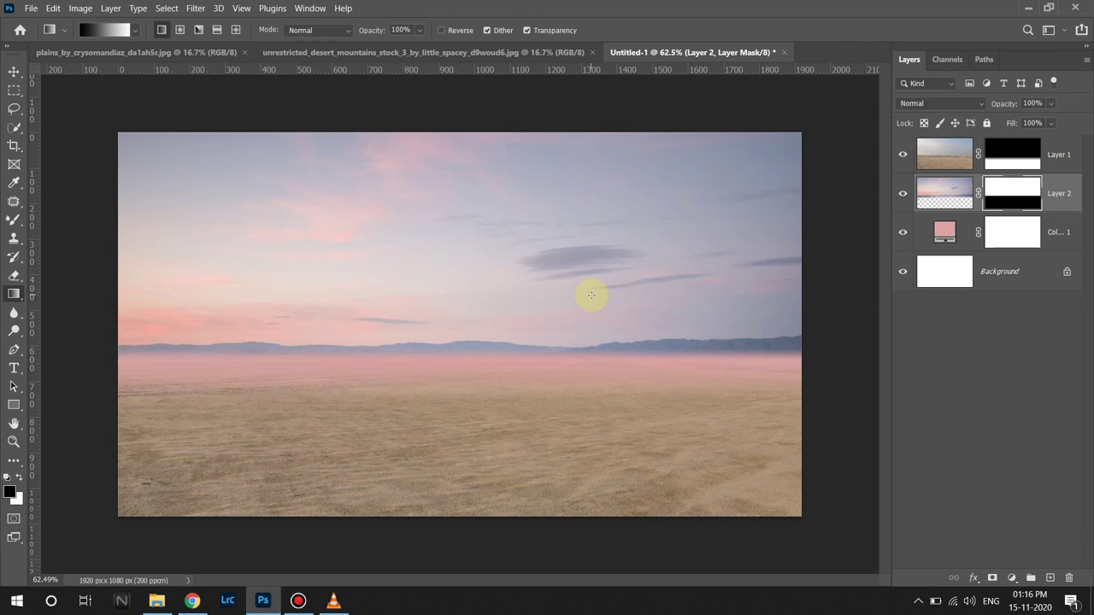
click(1005, 159)
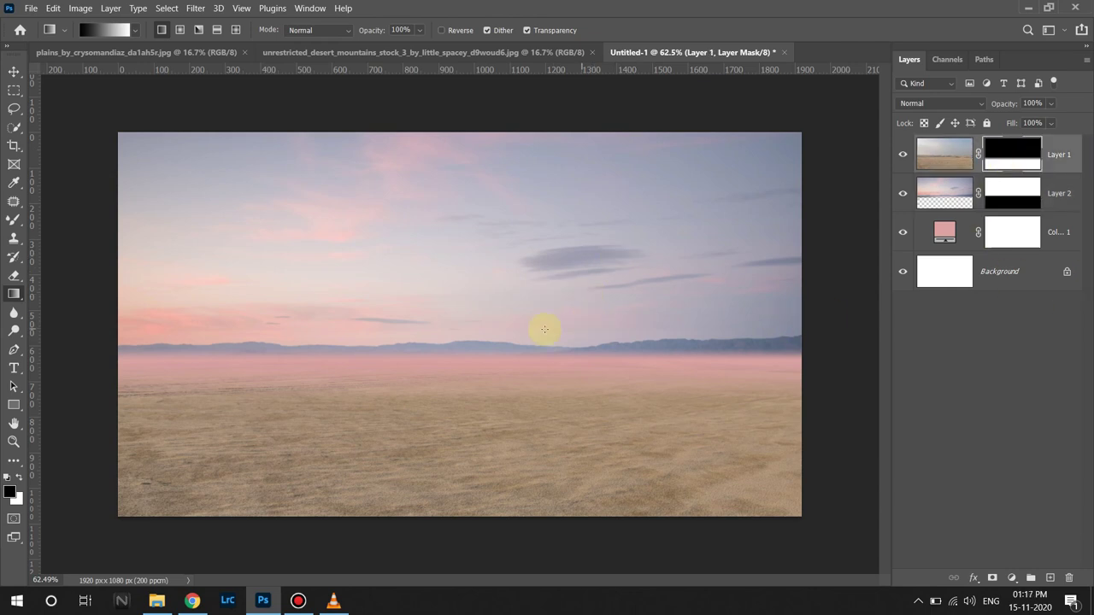
drag(458, 354, 464, 410)
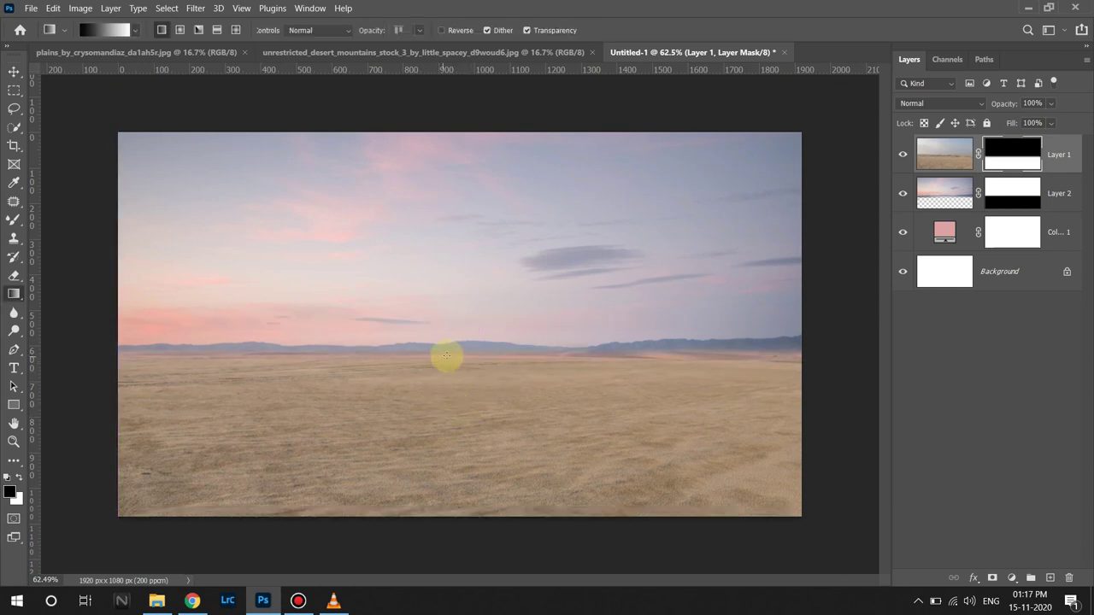
drag(446, 356, 447, 376)
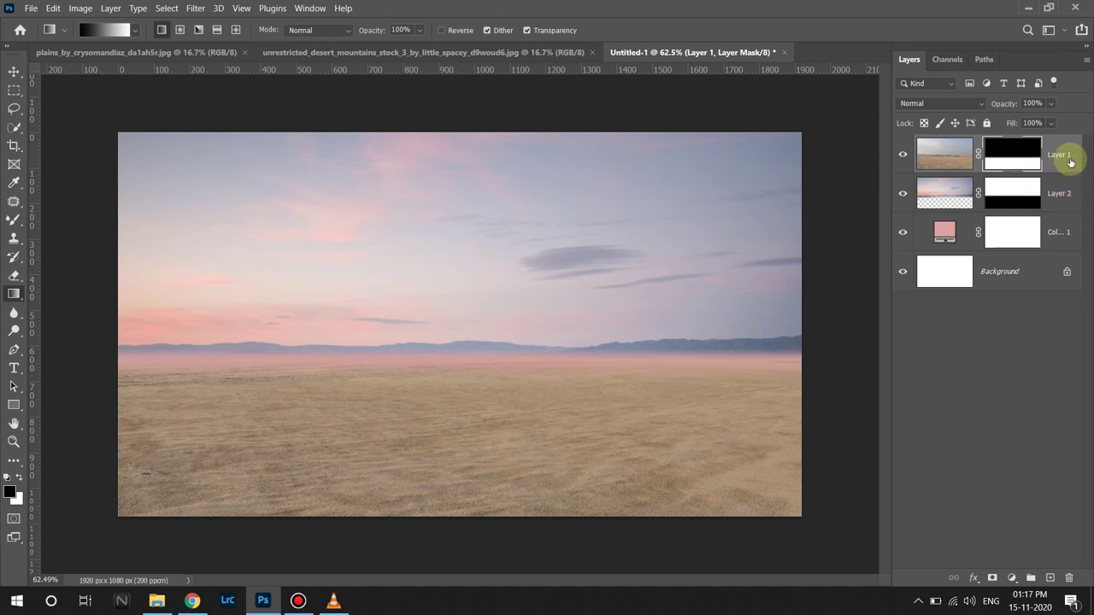
click(945, 154)
Camera Raw the desert layer: Highlights -100, Clarity +33, Exposure -0.45, Temperature -20.
click(195, 7)
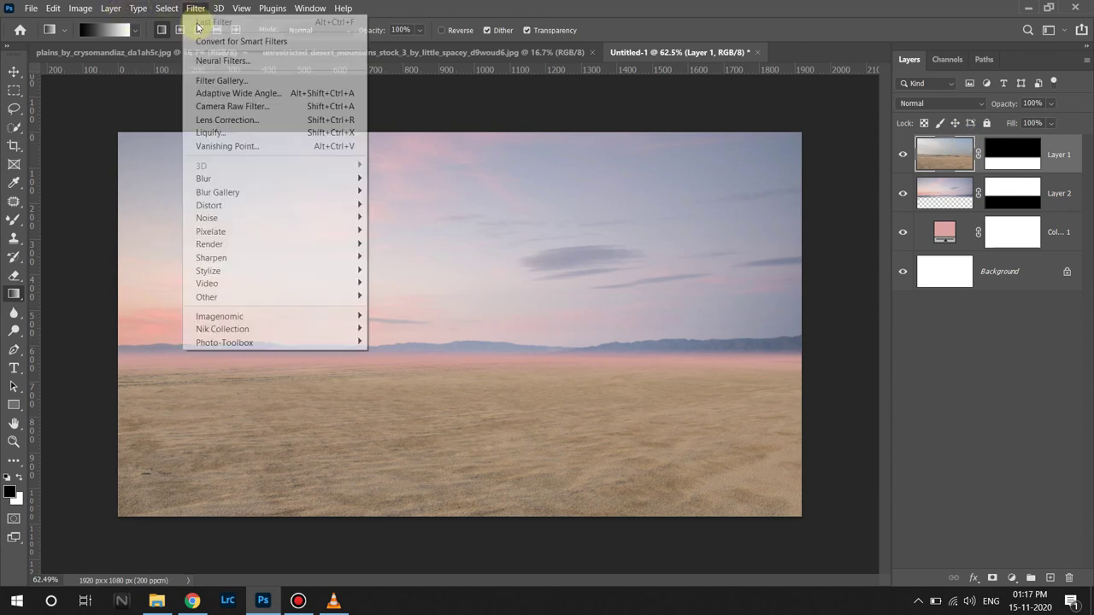
click(224, 108)
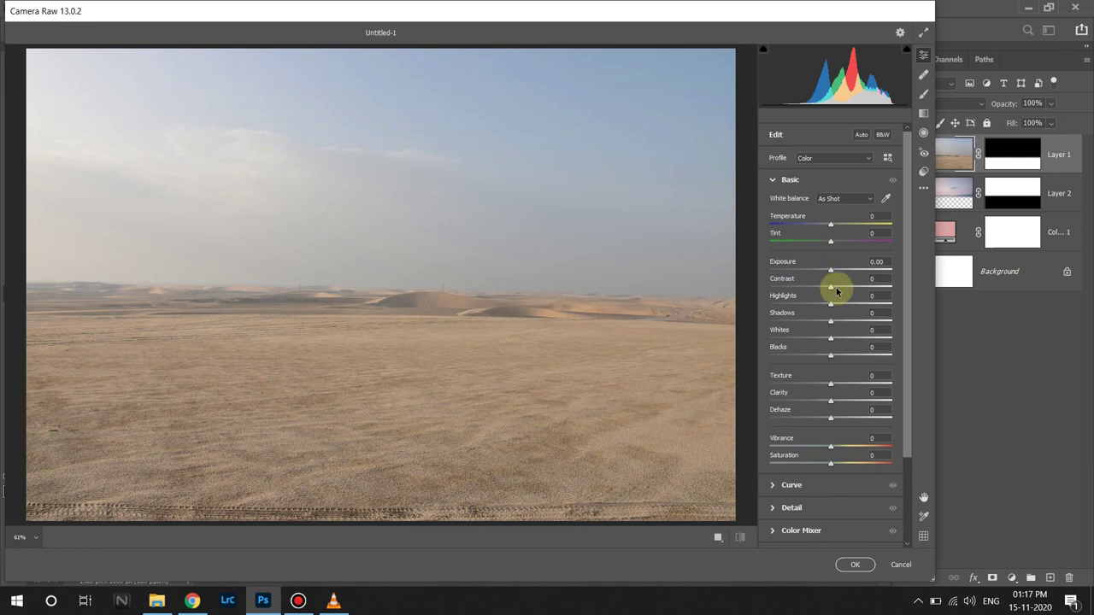
drag(830, 306, 755, 308)
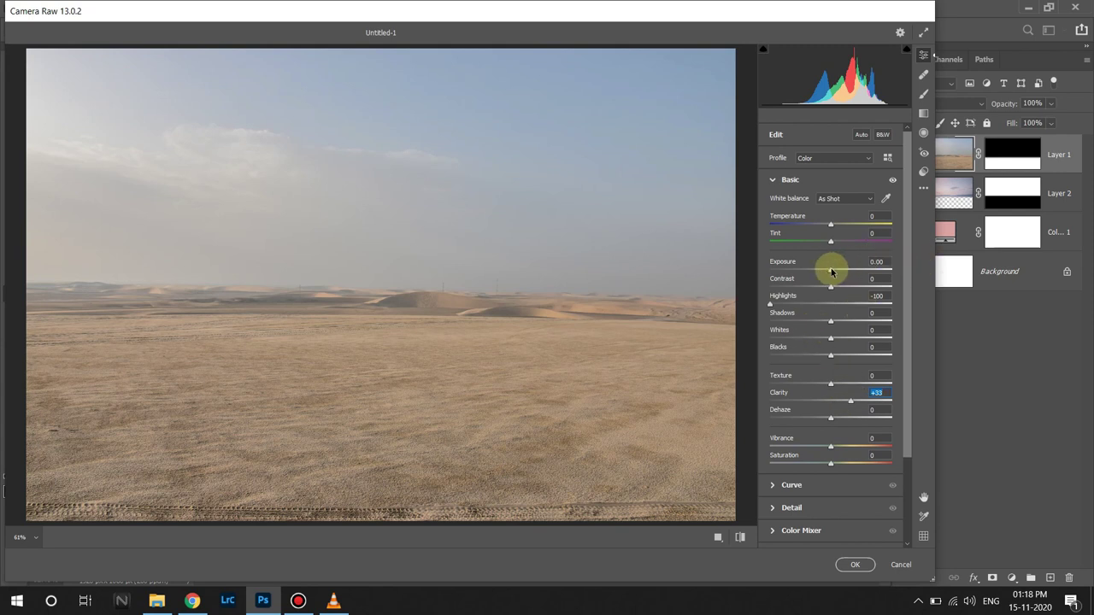
drag(829, 272, 825, 272)
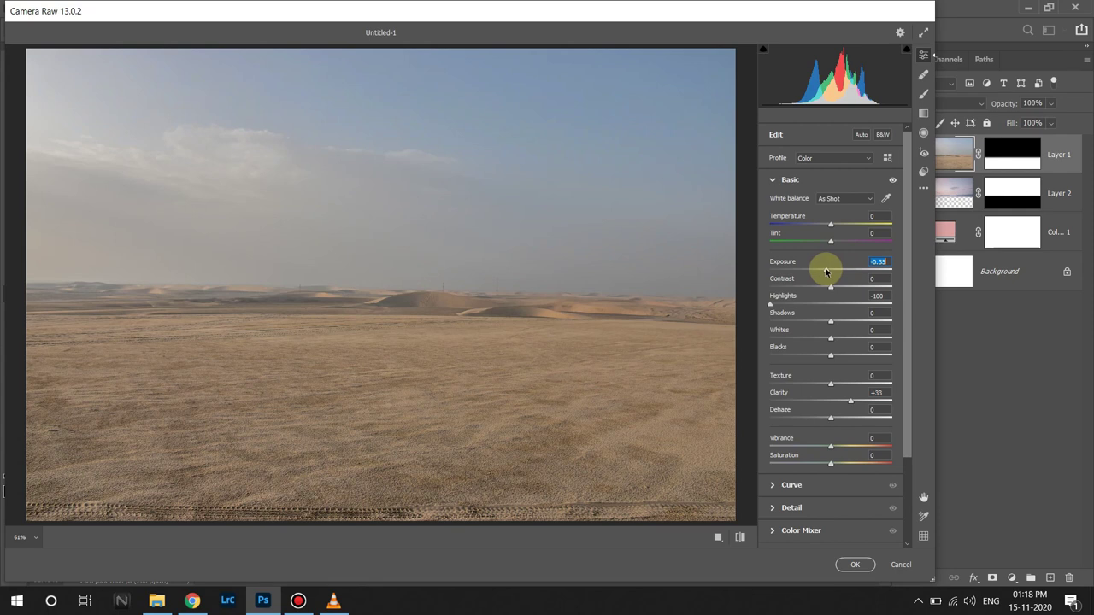
key(Down)
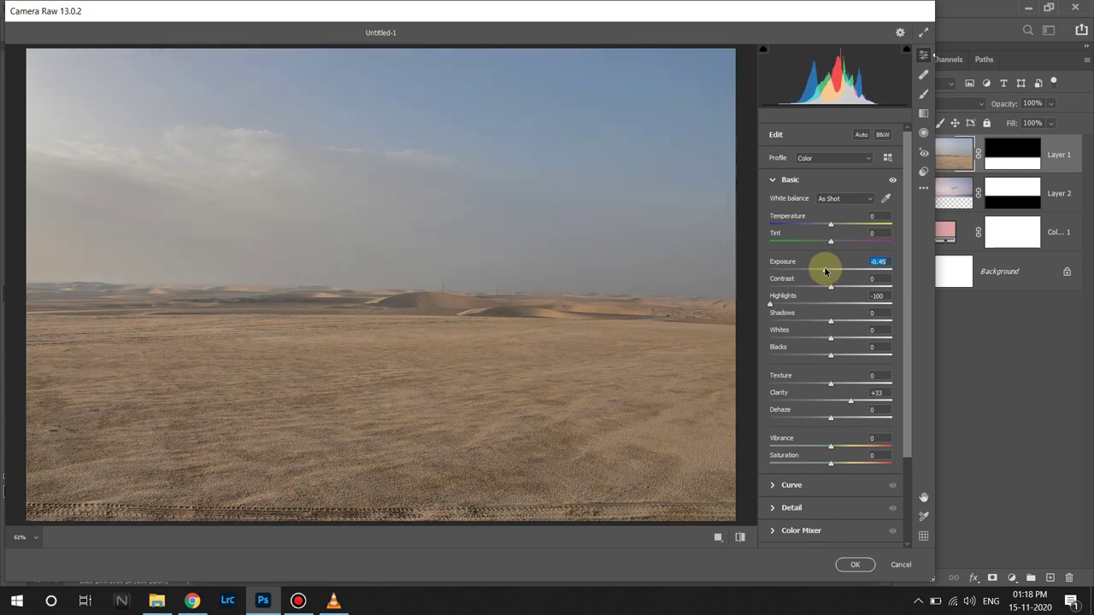
click(821, 226)
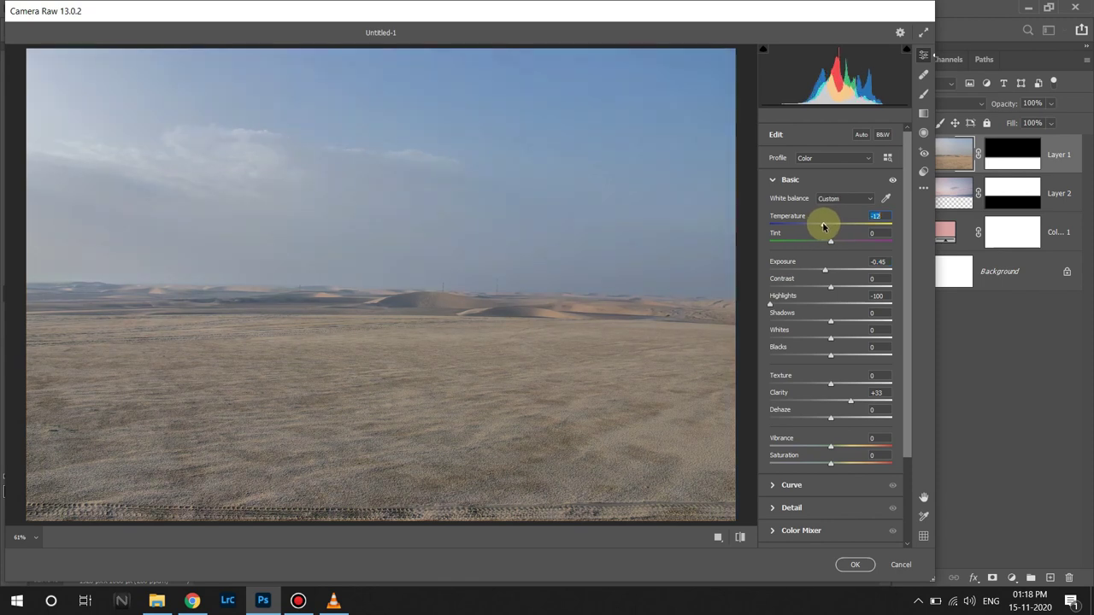
drag(824, 226, 816, 226)
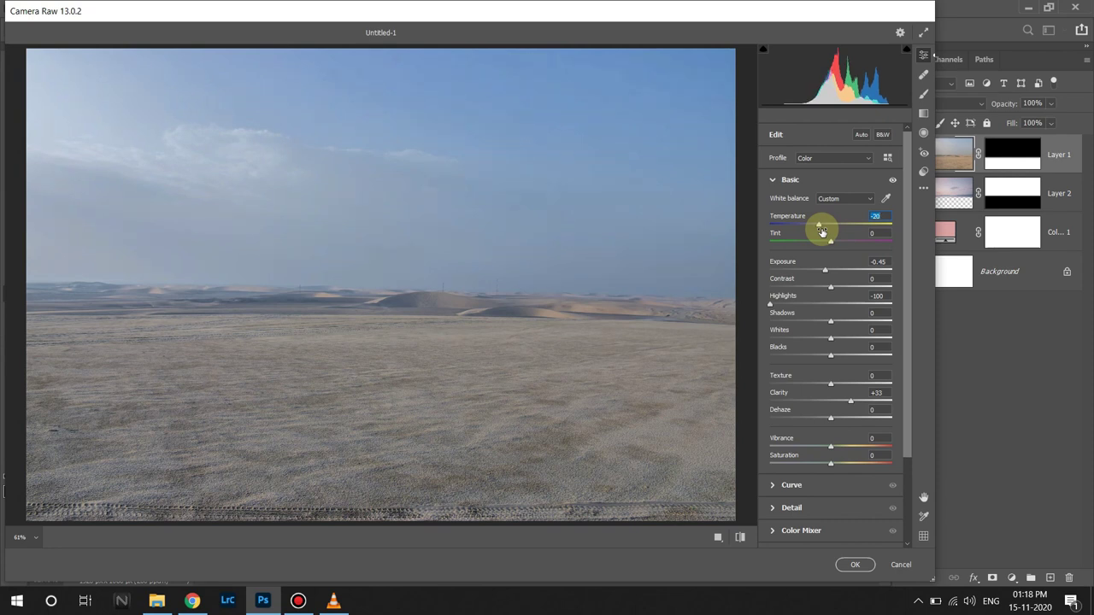
click(859, 564)
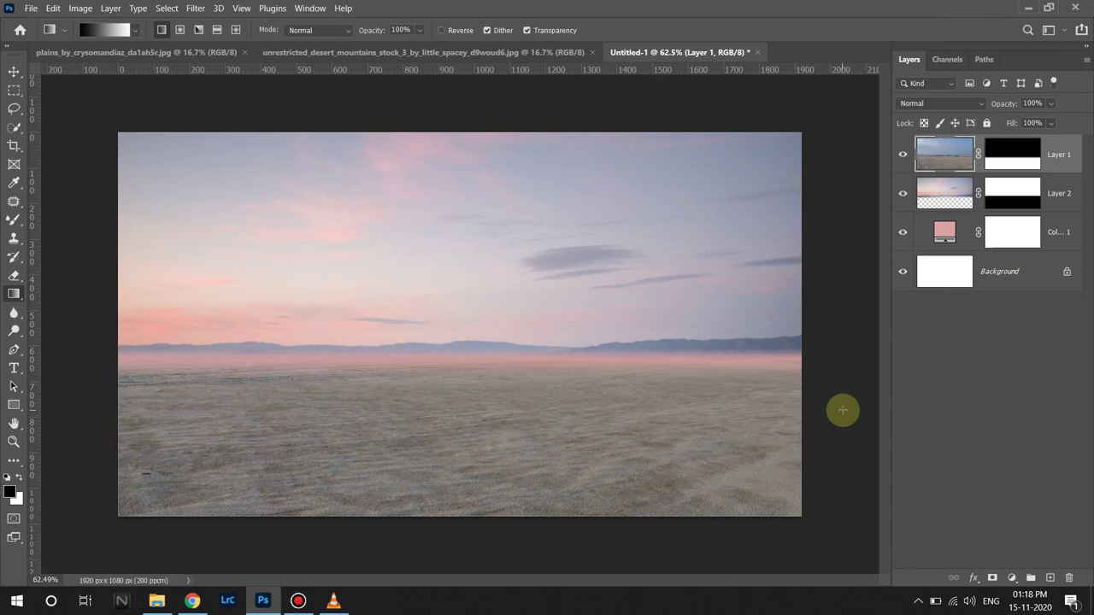
click(944, 190)
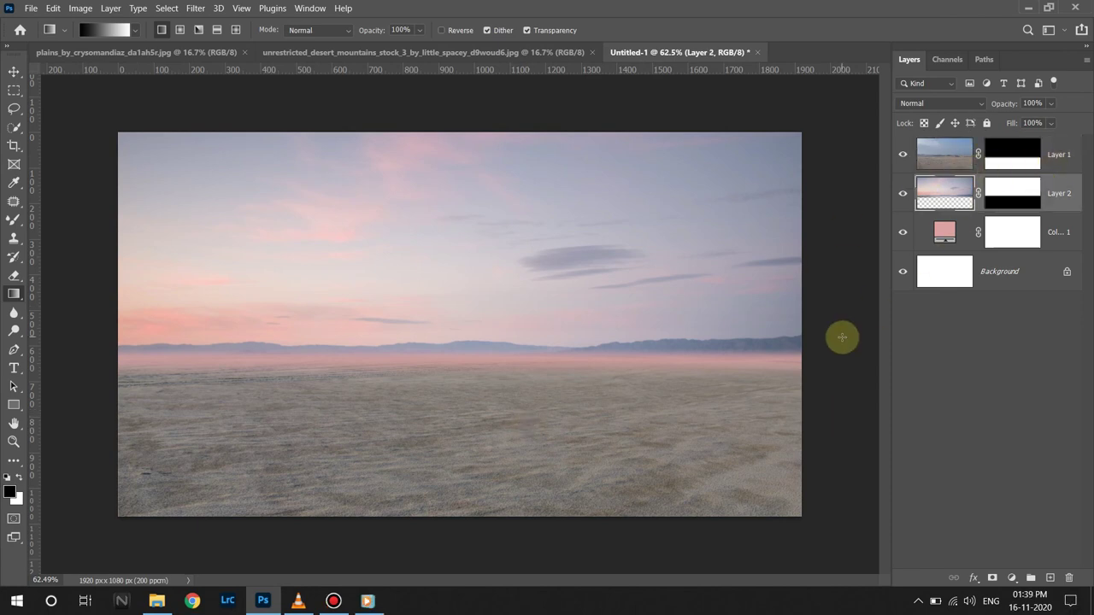
Camera Raw the sky layer: Temperature -53, Tint -40, Exposure -2.10.
click(195, 8)
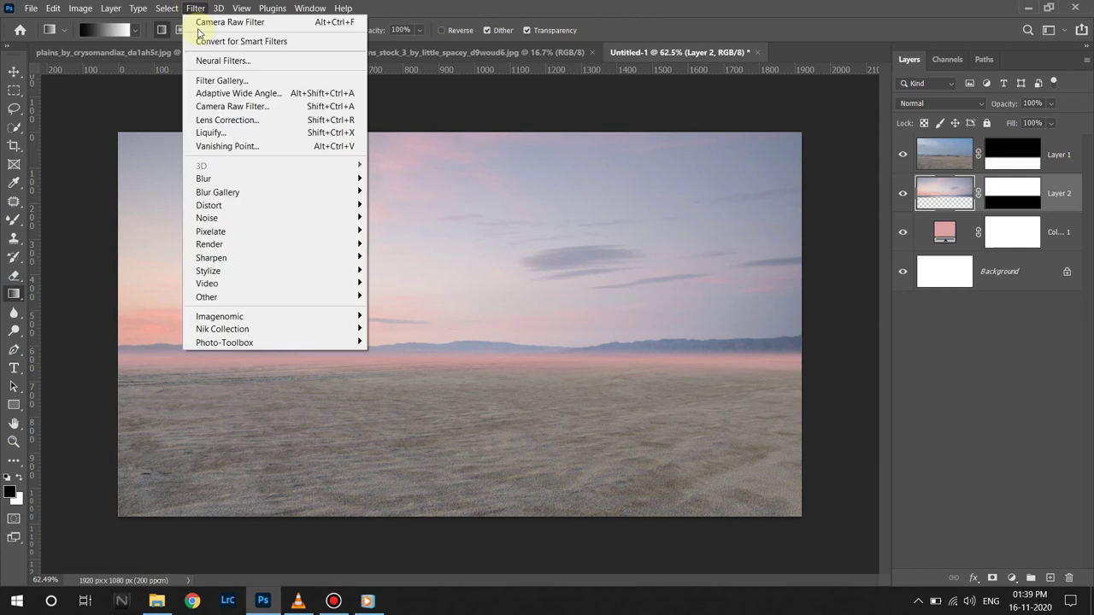
click(243, 107)
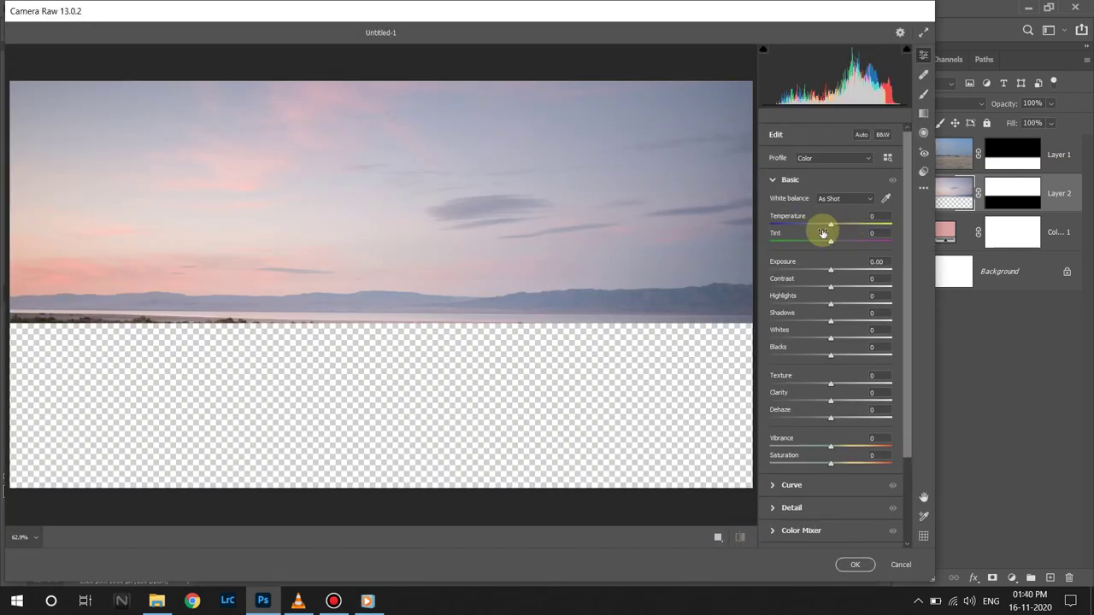
drag(828, 225, 797, 229)
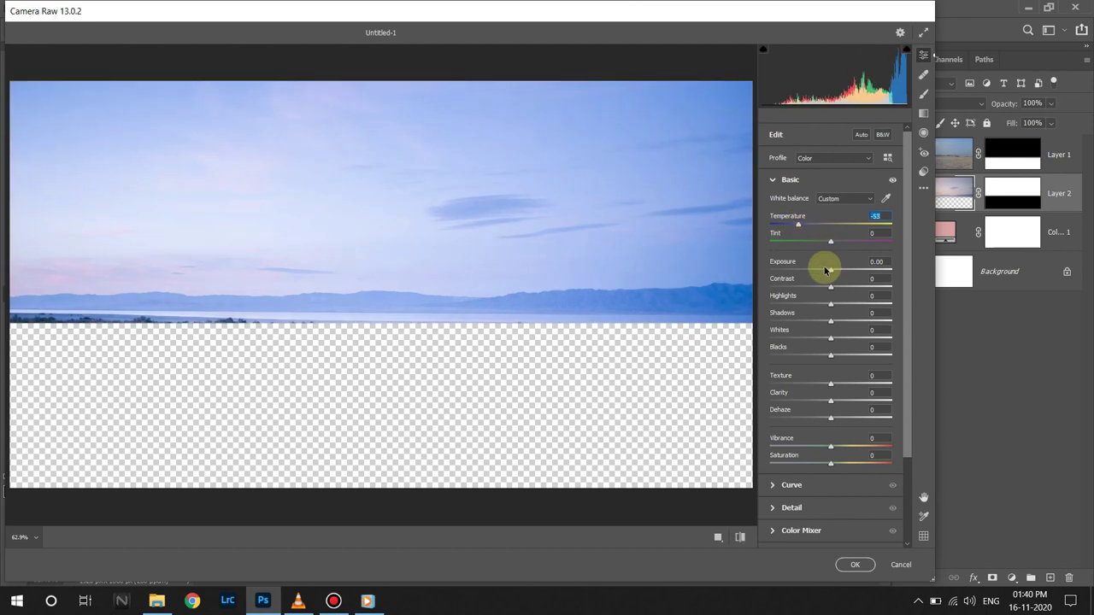
mouse_move(834, 244)
mouse_down()
mouse_move(789, 246)
mouse_move(804, 252)
mouse_up()
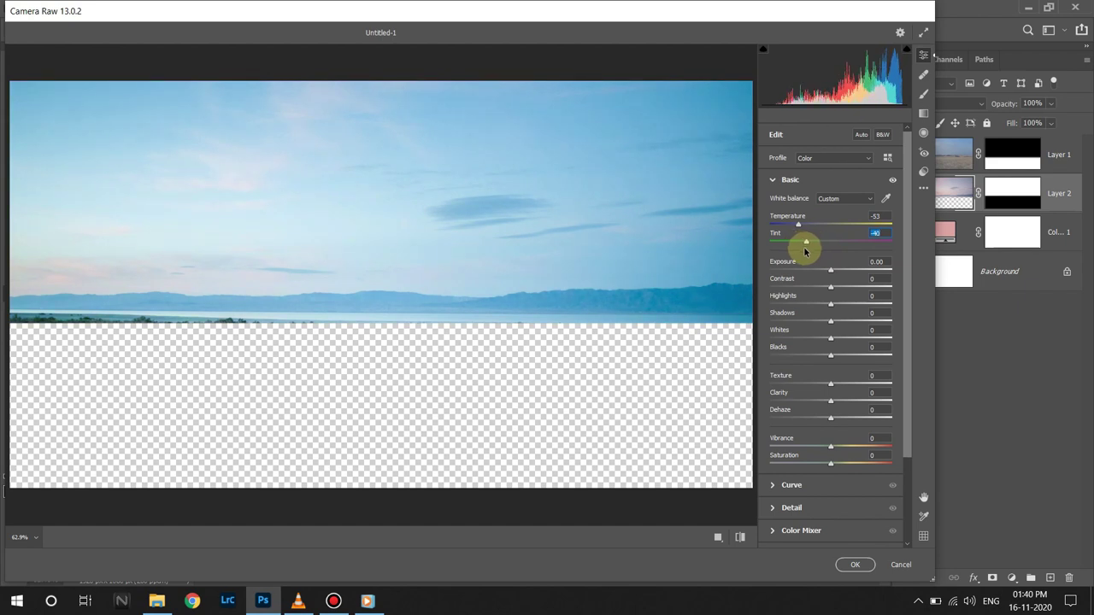
drag(811, 271, 805, 274)
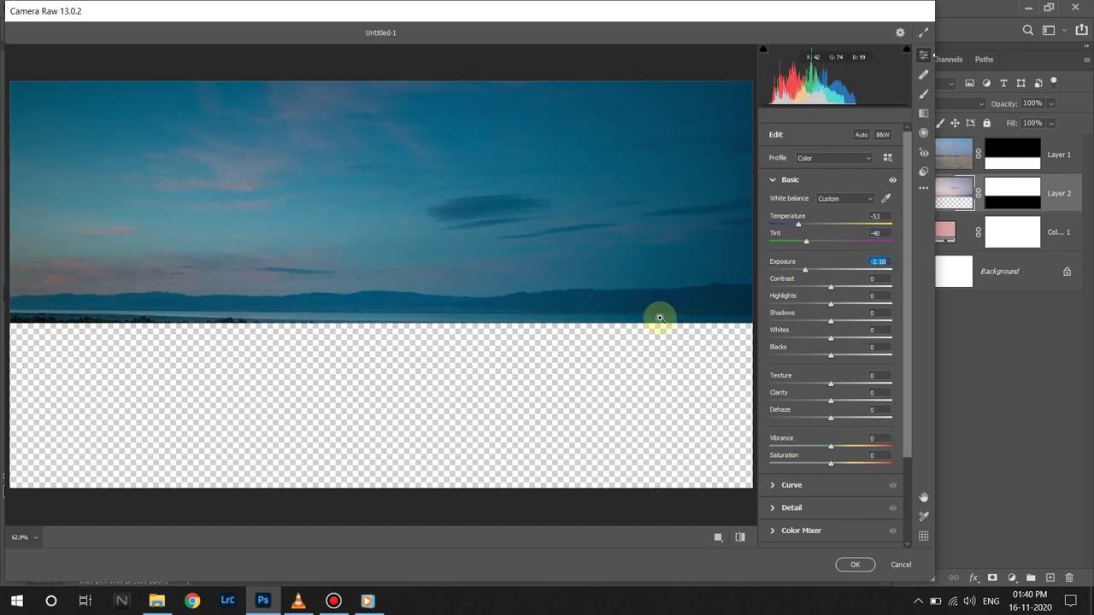
Brush a warm pink edit (Temperature +100, Tint +38) over the left sky, then add an upper-sky graduated filter.
click(923, 94)
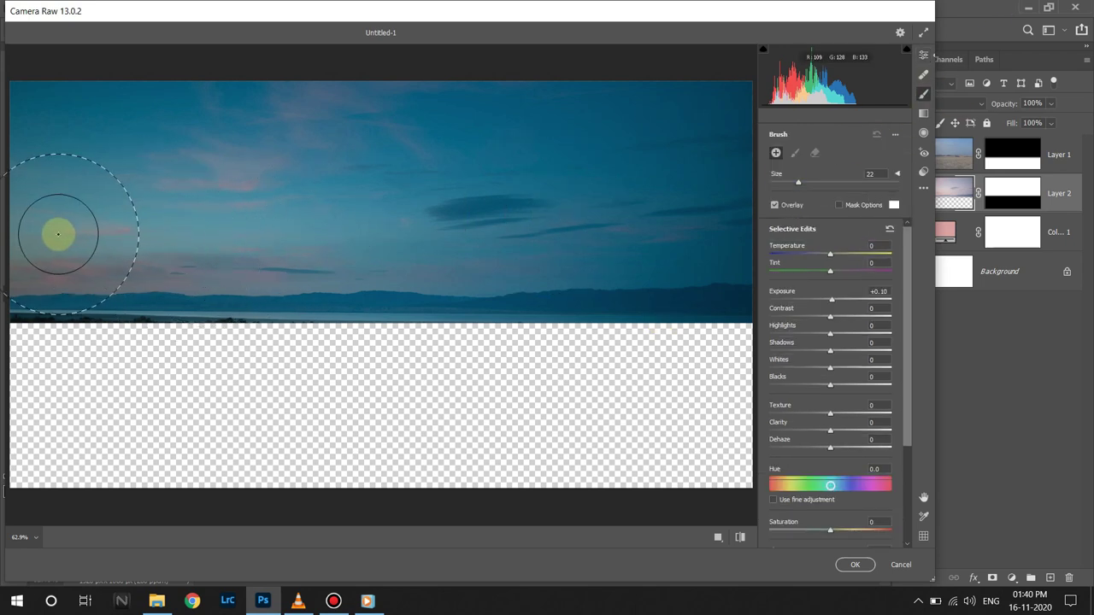
mouse_move(58, 234)
mouse_down()
mouse_move(530, 275)
mouse_move(689, 271)
mouse_up()
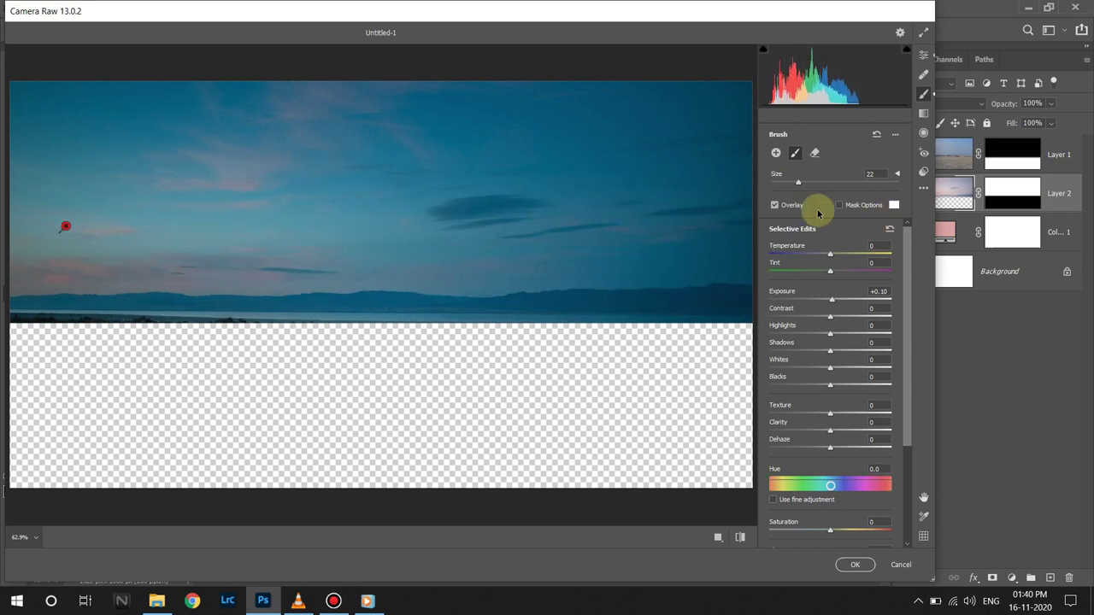
drag(830, 254, 901, 260)
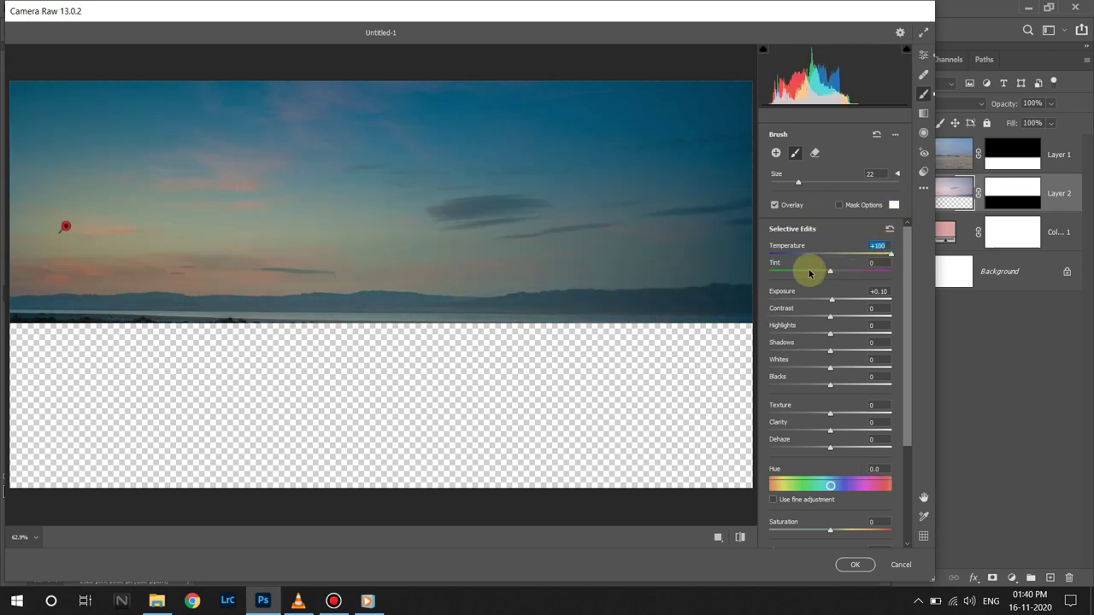
drag(830, 270, 841, 273)
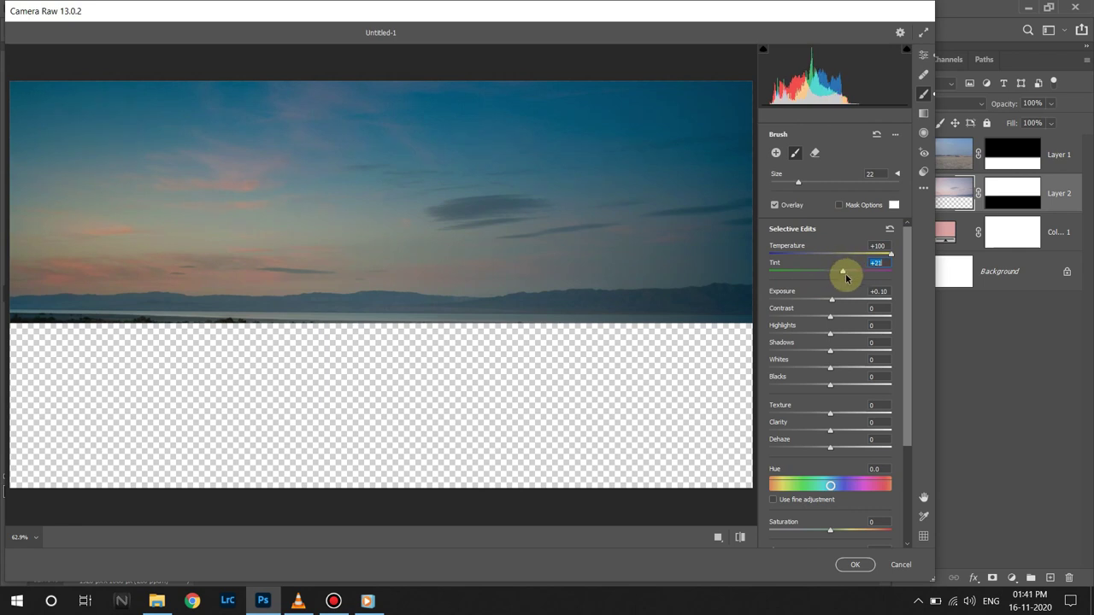
mouse_move(846, 278)
mouse_down()
mouse_move(856, 284)
mouse_move(837, 300)
mouse_move(858, 316)
mouse_up()
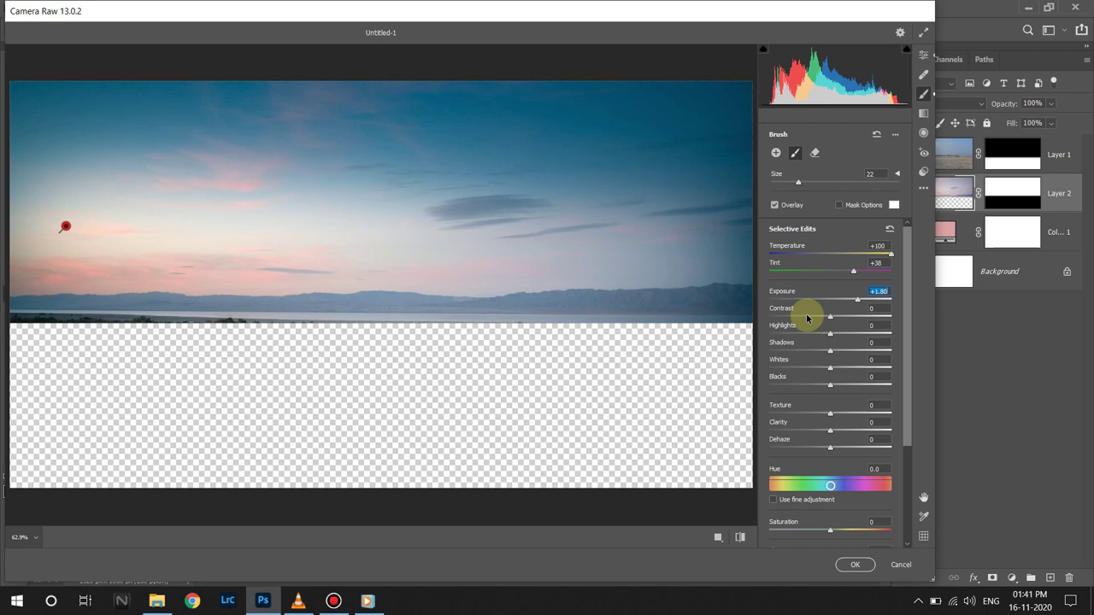
click(923, 113)
mouse_move(510, 87)
mouse_down()
mouse_move(505, 248)
mouse_move(501, 239)
mouse_move(515, 245)
mouse_up()
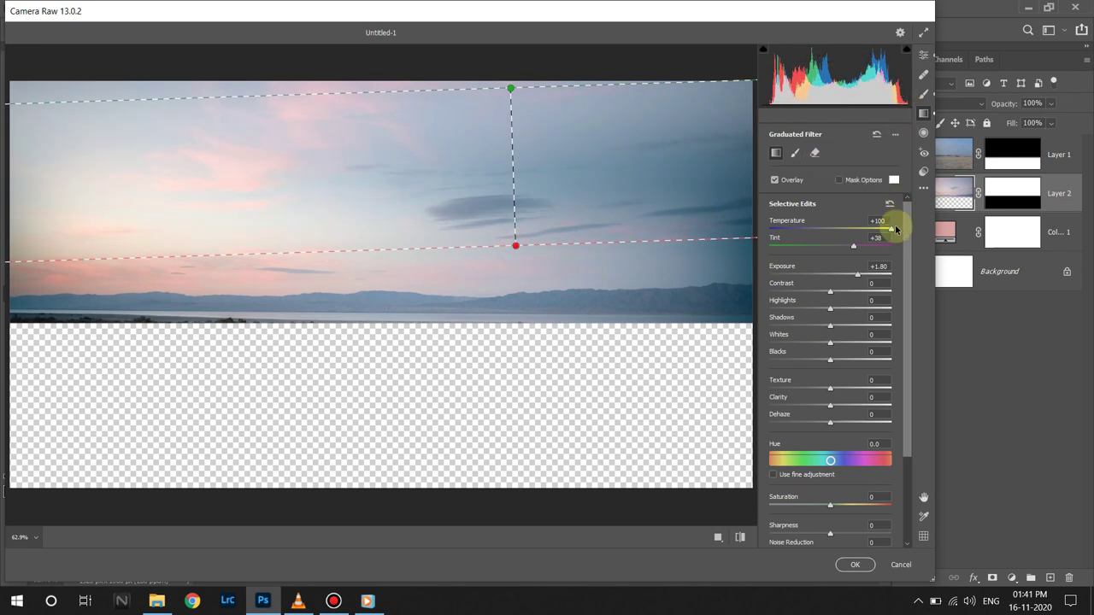
Set the graduated filter to Temperature -60, Tint -10, Exposure -2.00, adjust its edges, and apply.
drag(891, 228, 792, 228)
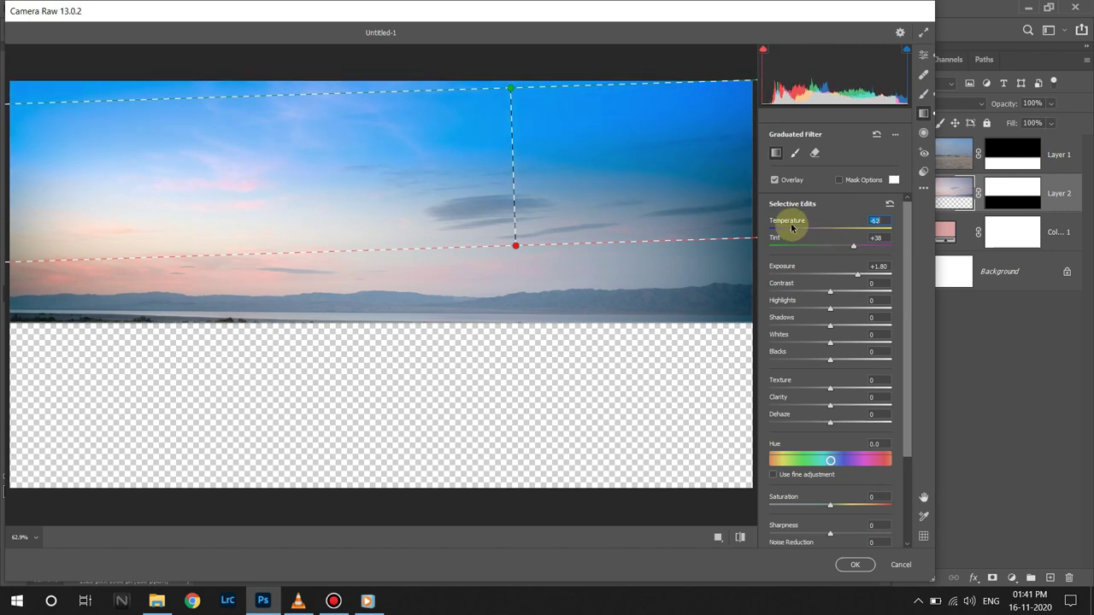
mouse_move(853, 245)
mouse_down()
mouse_move(814, 244)
mouse_move(824, 249)
mouse_up()
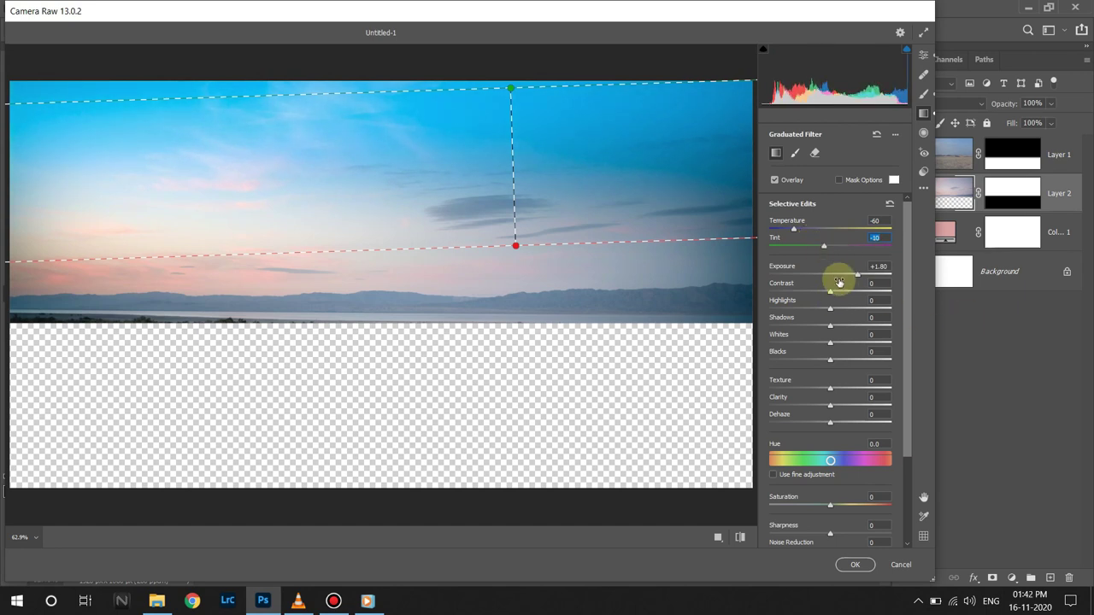
drag(830, 276, 797, 265)
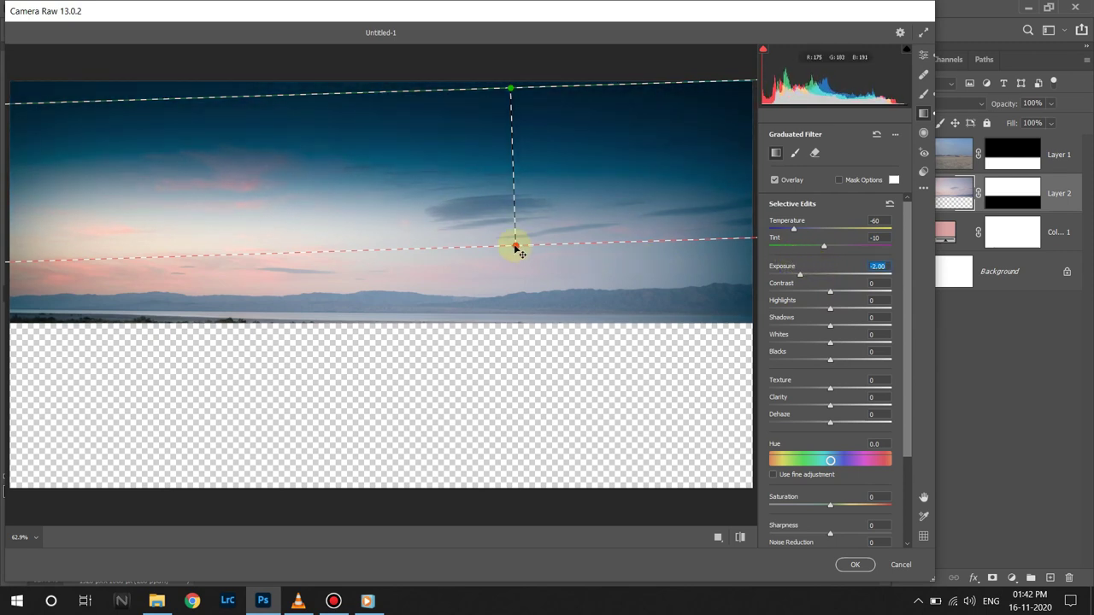
drag(516, 247, 505, 247)
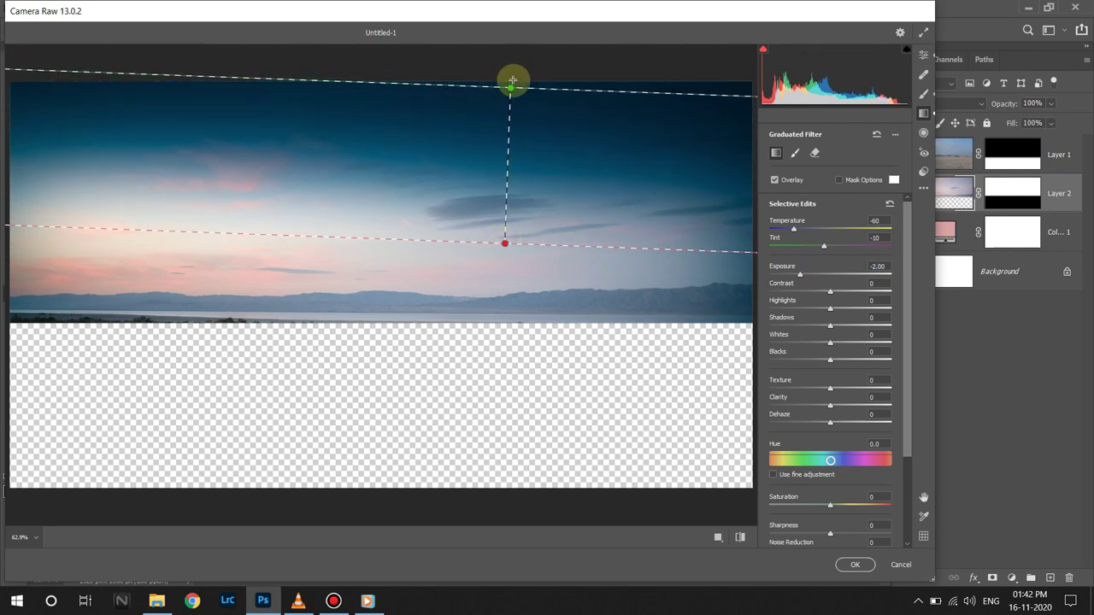
mouse_move(510, 87)
mouse_down()
mouse_move(513, 55)
mouse_move(509, 74)
mouse_up()
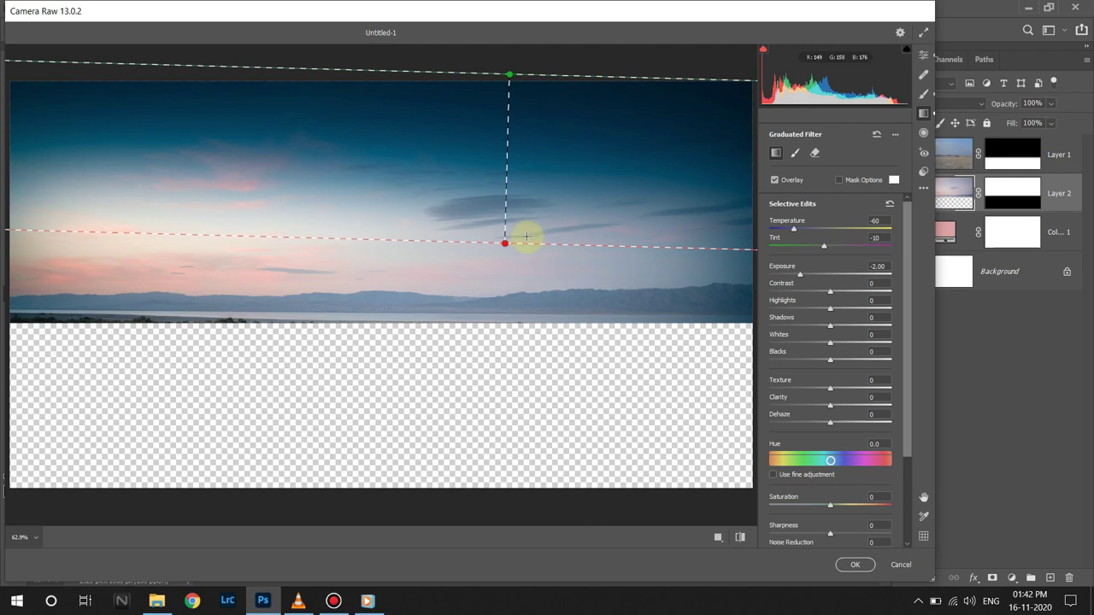
drag(505, 243, 500, 242)
drag(509, 77, 507, 69)
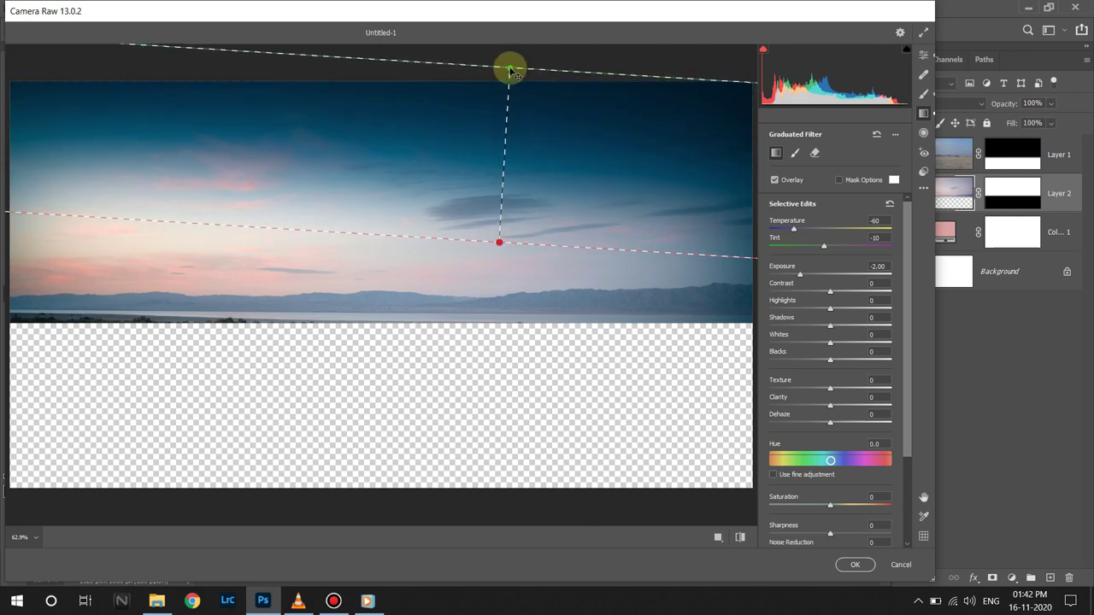
click(855, 564)
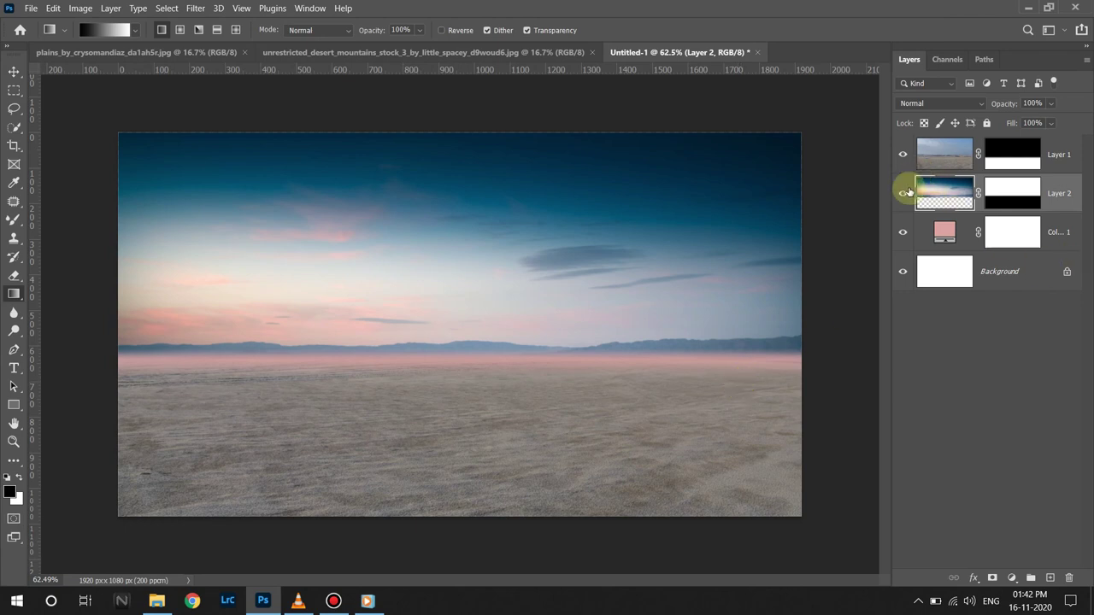
Recolour the Color Fill layer with a blue sampled from the sky.
double_click(945, 232)
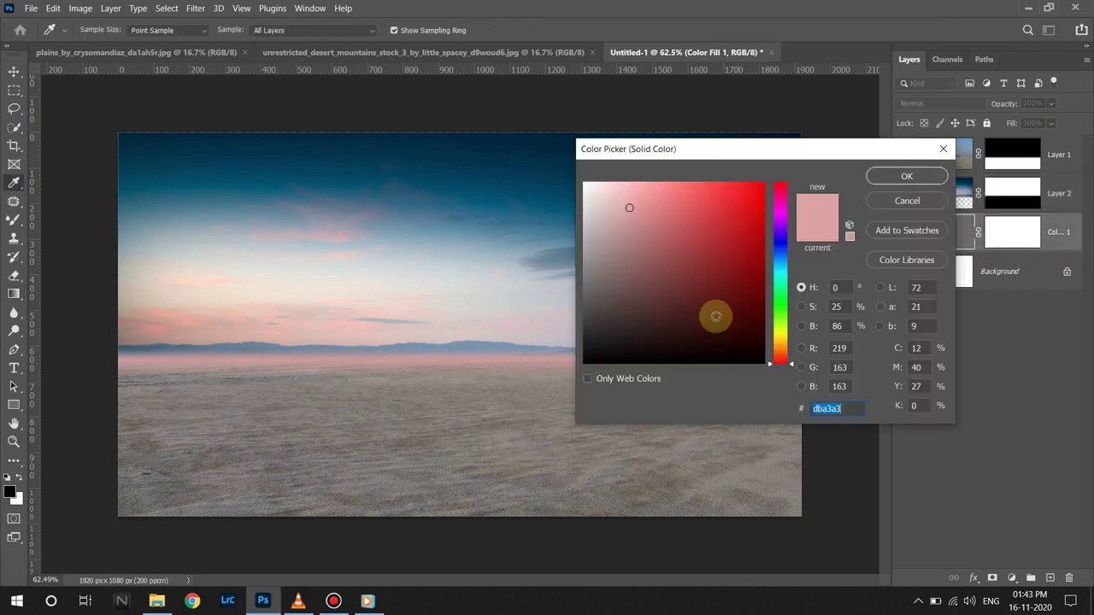
drag(715, 316, 550, 335)
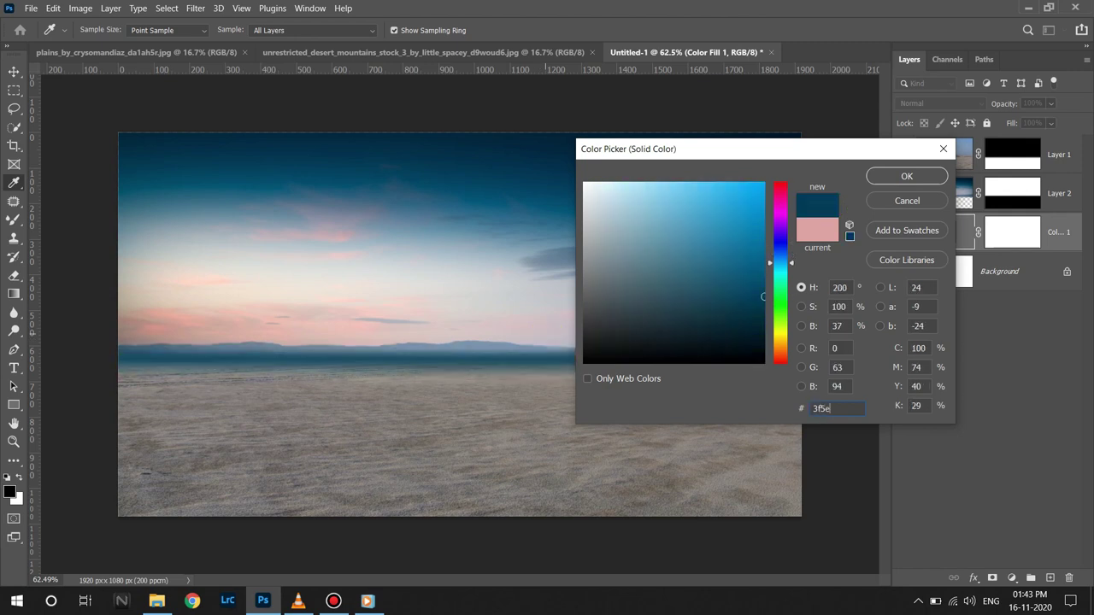
drag(551, 335, 550, 331)
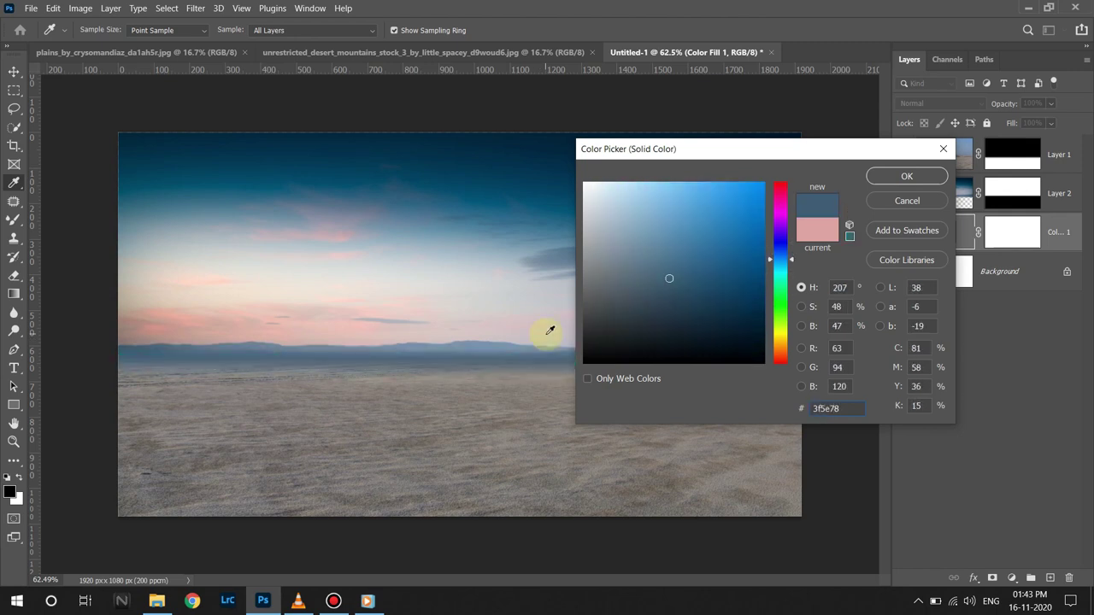
key(Return)
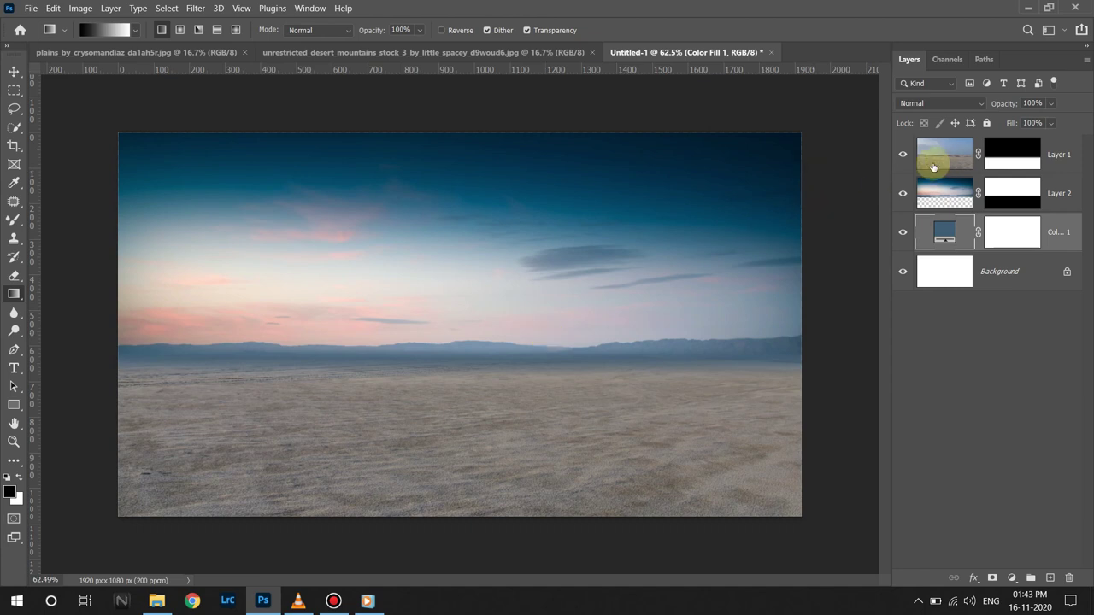
Add a Curves adjustment above Layer 1, lowering the white point output to 122.
click(1062, 159)
click(1012, 578)
click(1005, 401)
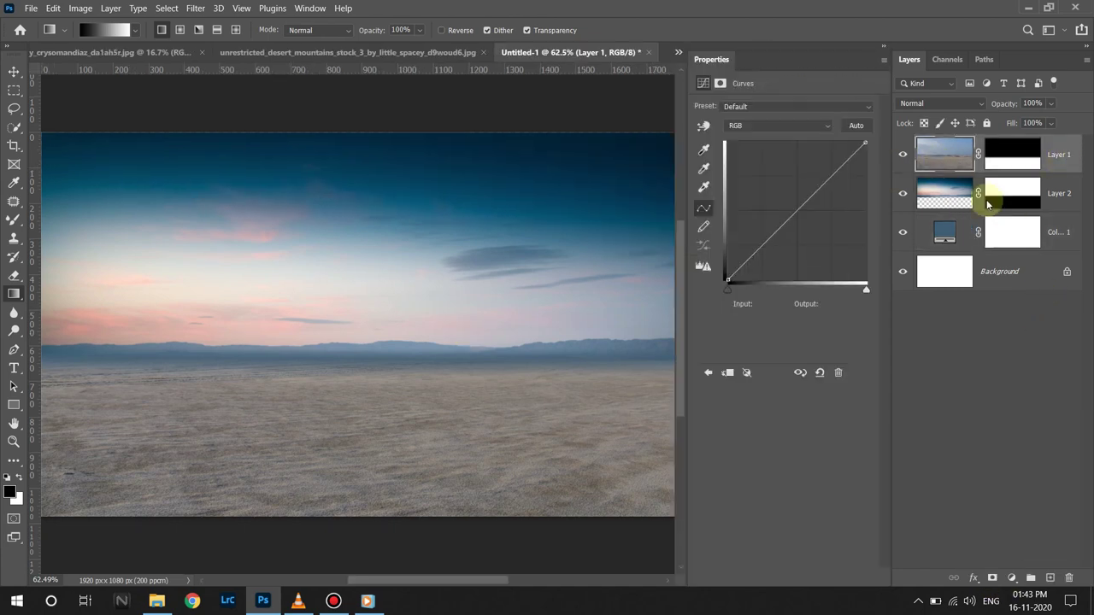
drag(865, 142, 865, 210)
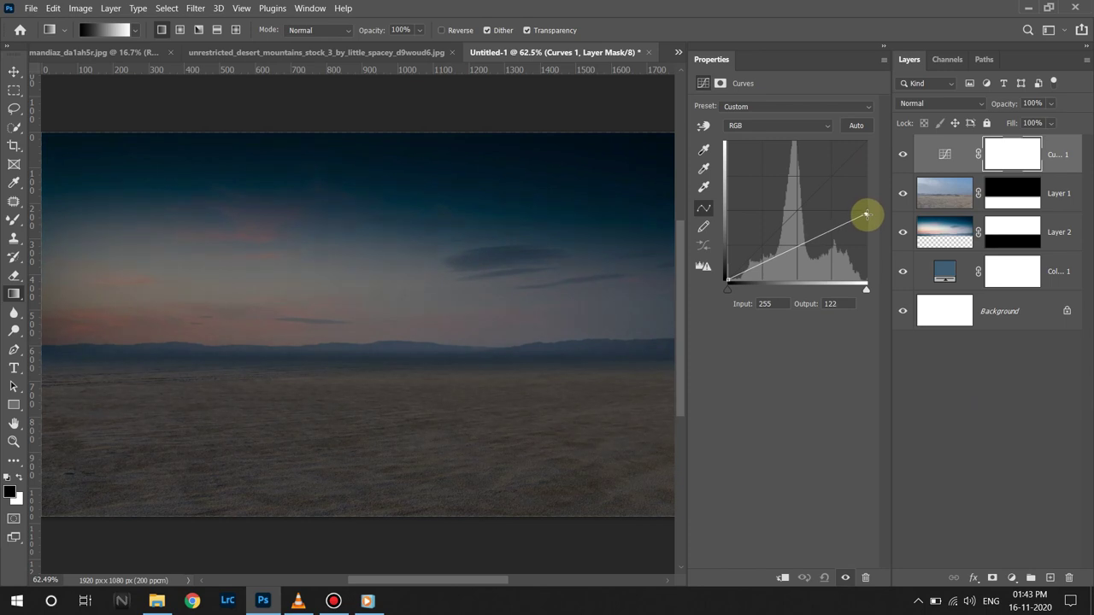
Set the Color Fill to dark blue 2d4b6c and select the Brush tool.
double_click(944, 271)
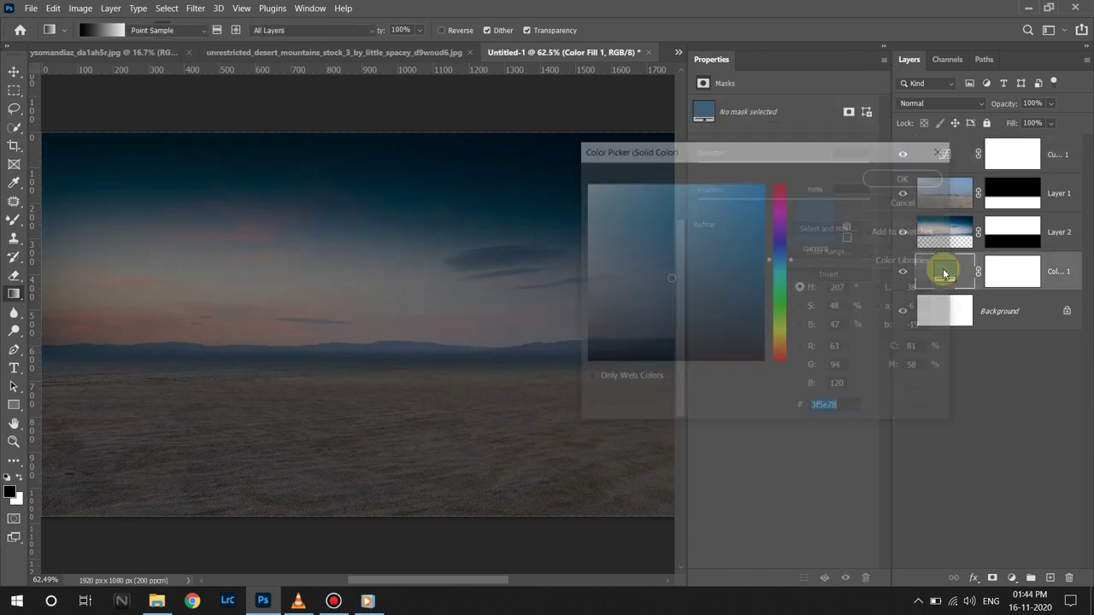
text(2d4b)
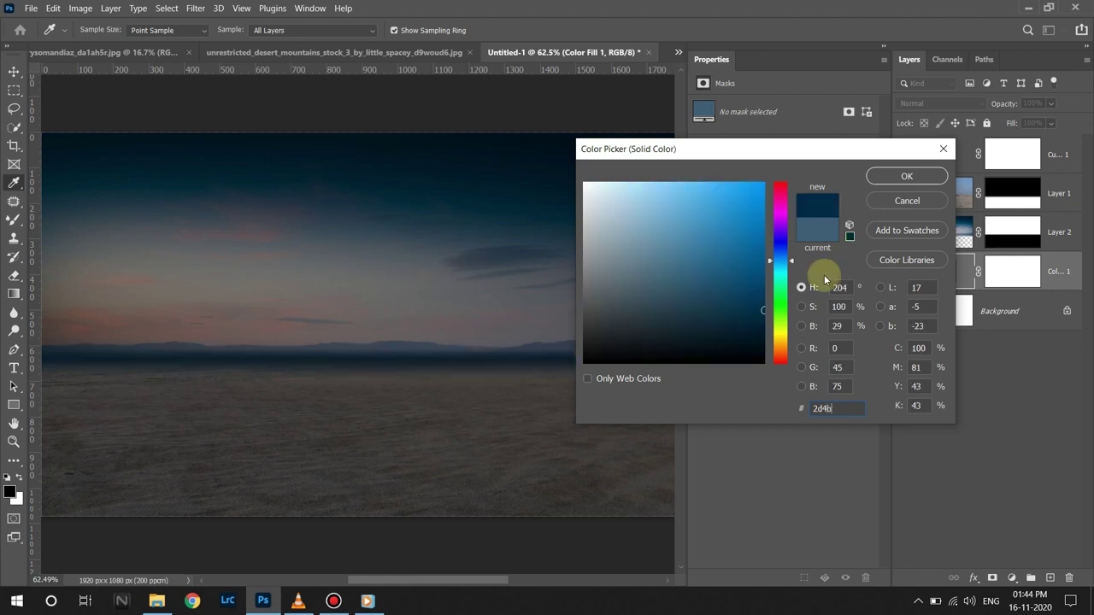
text(6c)
key(Return)
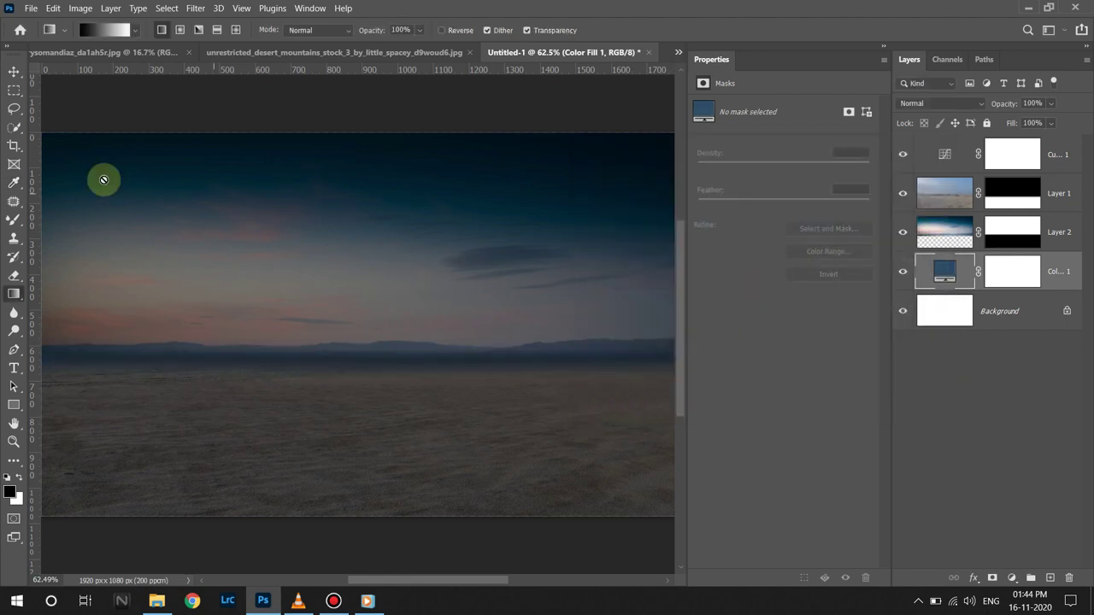
click(14, 219)
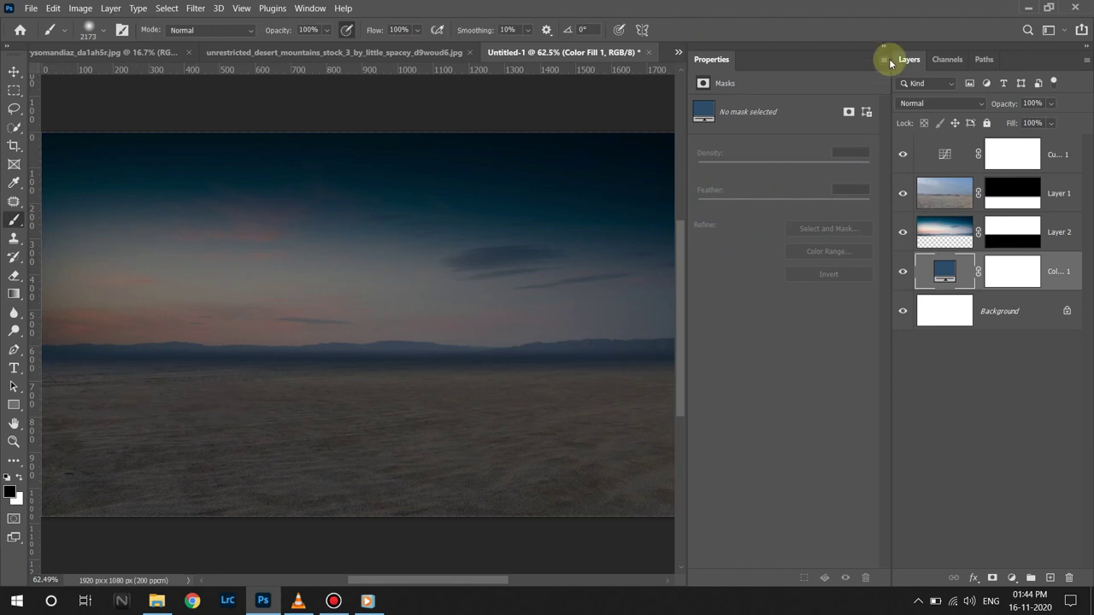
click(884, 59)
Paint a lighter horizon glow into the Curves 1 mask with a soft, low-opacity brush.
click(932, 142)
click(1017, 155)
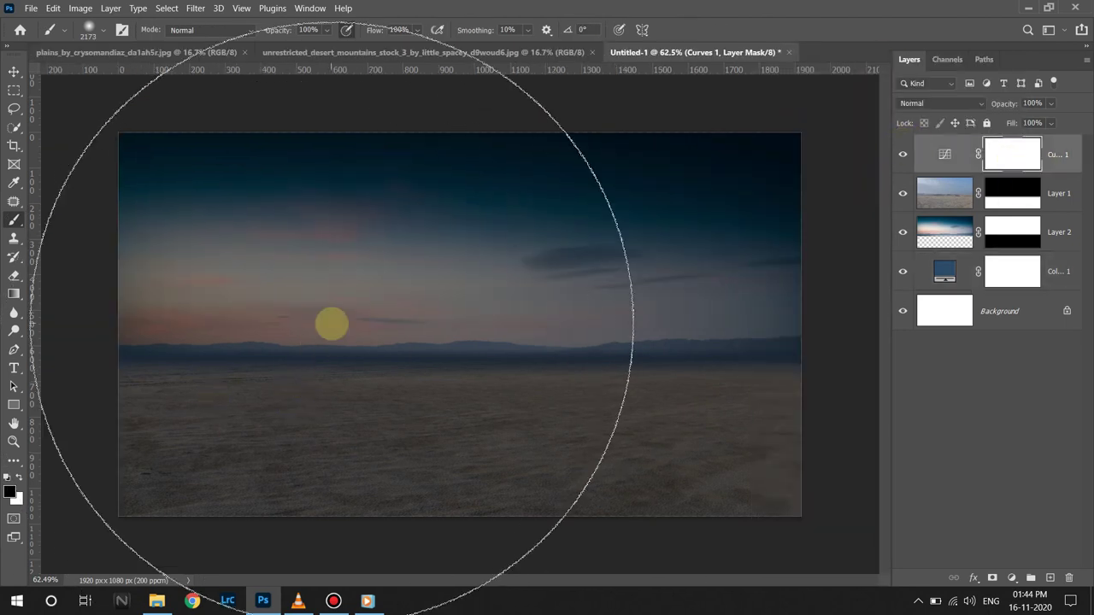
drag(332, 323, 196, 350)
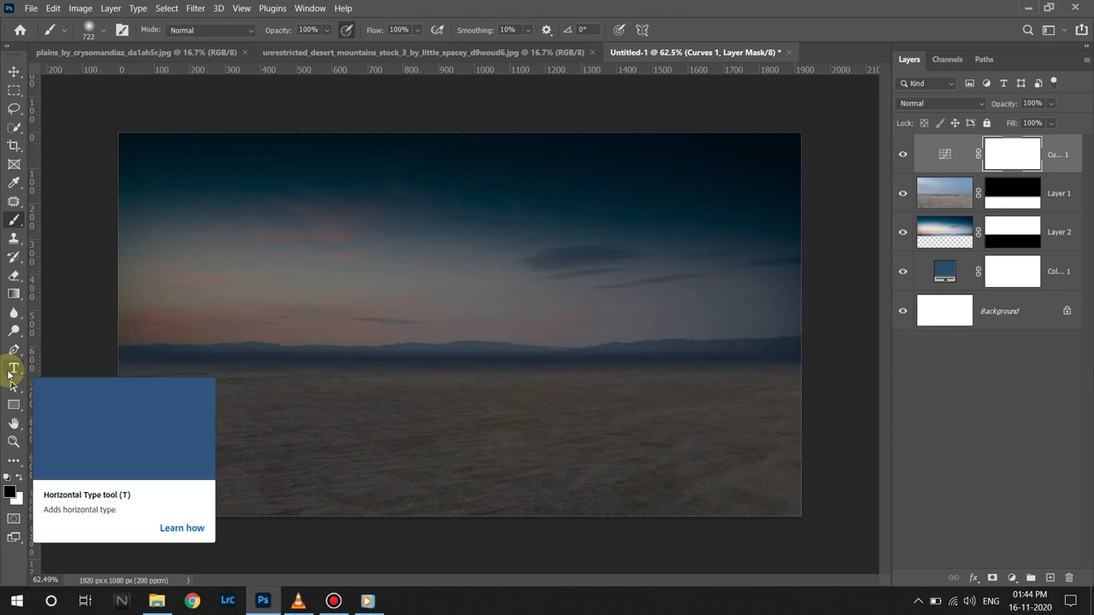
drag(326, 30, 313, 34)
mouse_move(255, 411)
mouse_down()
mouse_move(273, 421)
mouse_move(301, 396)
mouse_up()
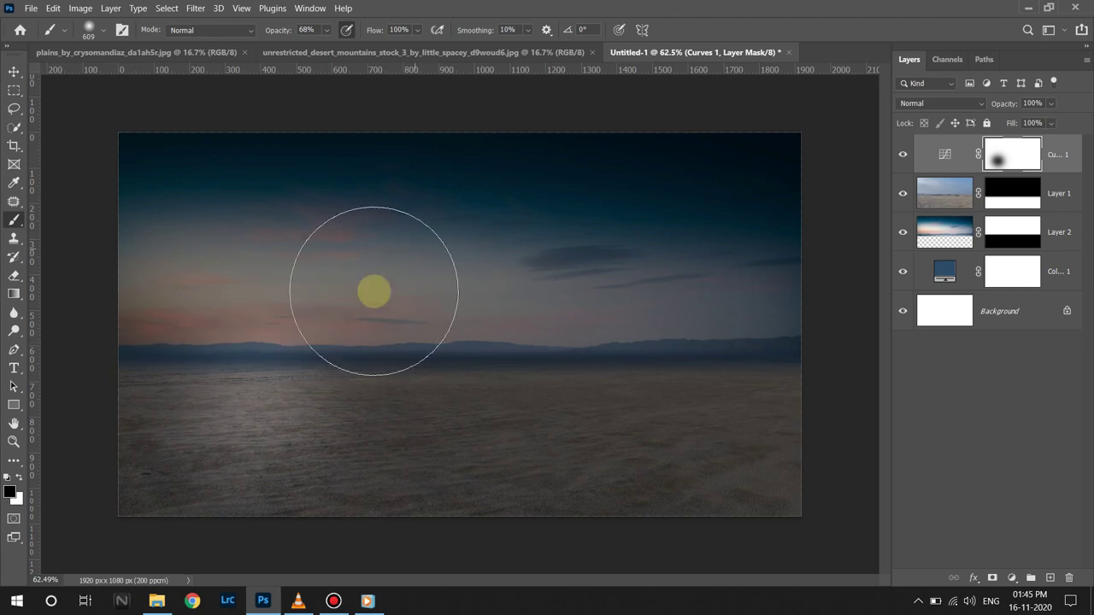
drag(374, 288, 332, 381)
drag(323, 29, 310, 52)
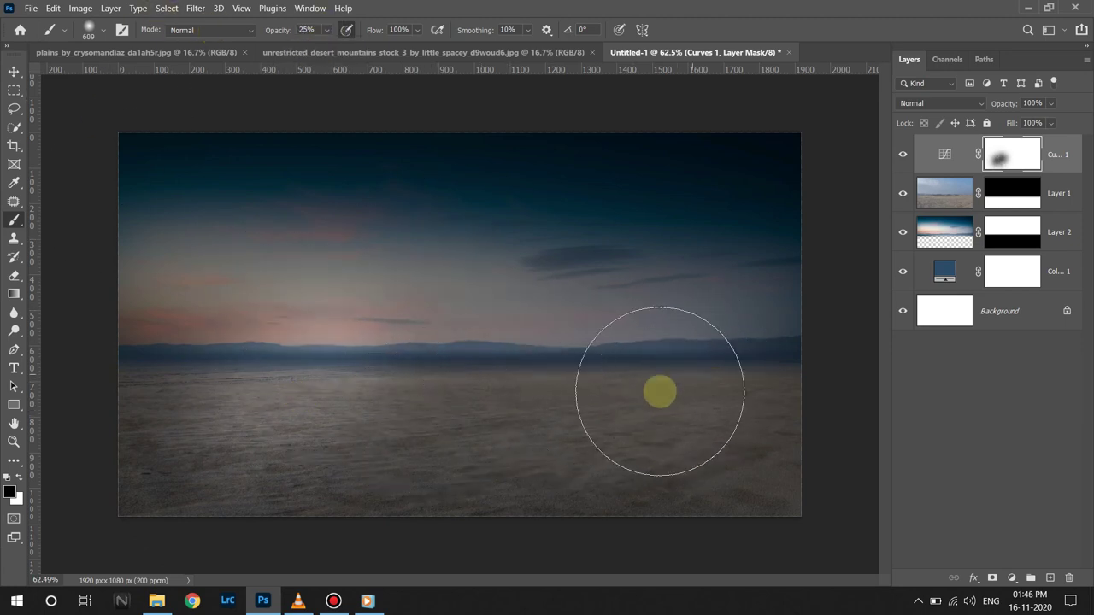
mouse_move(359, 403)
mouse_down()
mouse_move(659, 367)
mouse_move(760, 378)
mouse_up()
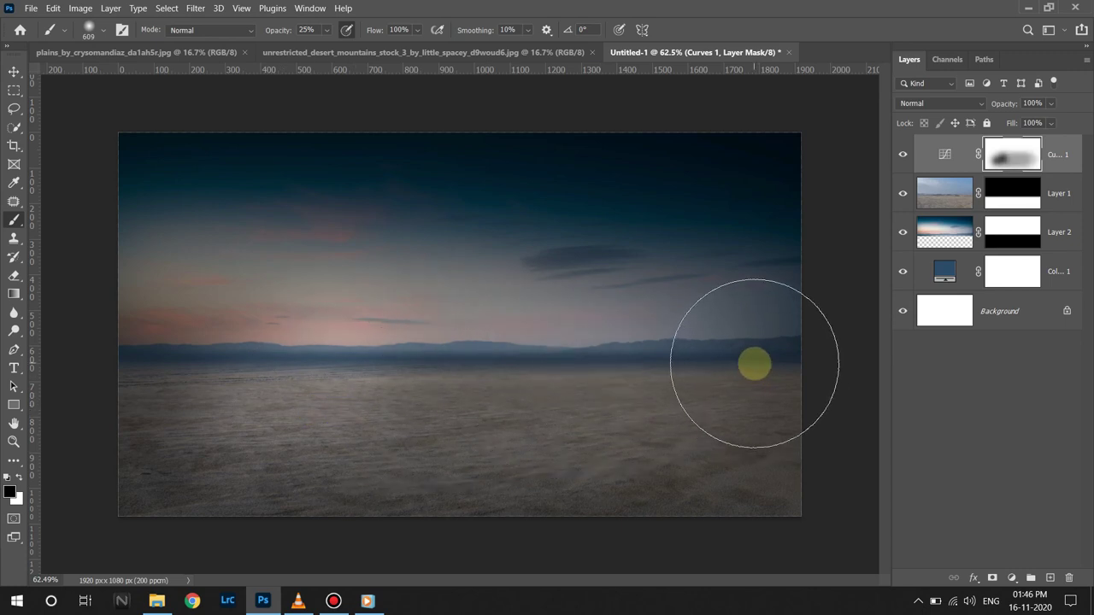
Clip the Curves 1 adjustment to Layer 1 and compare it on and off.
right_click(970, 255)
click(947, 259)
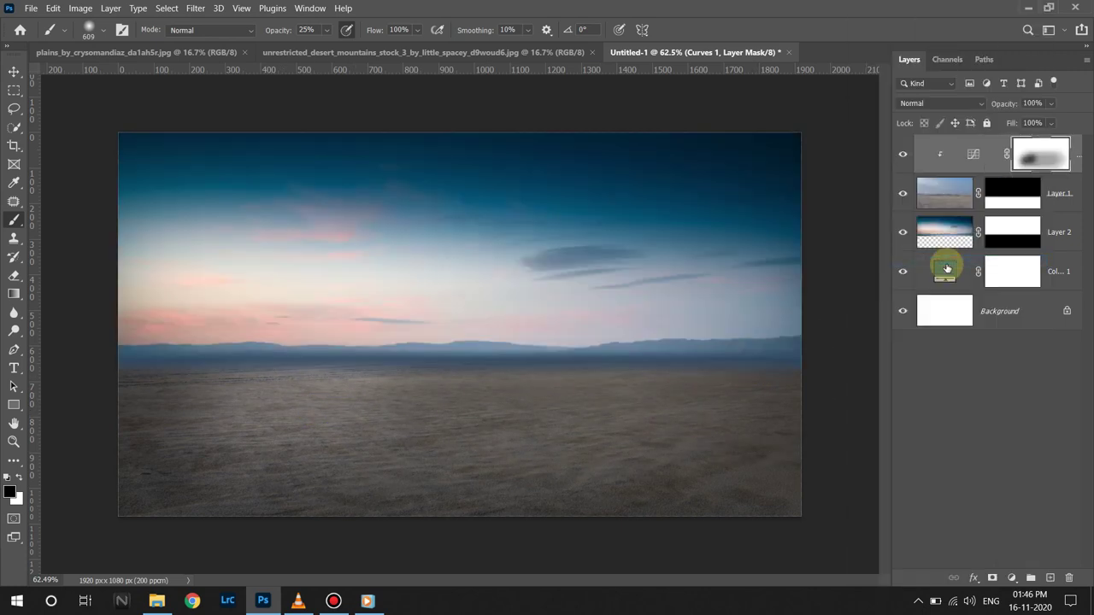
click(902, 157)
click(901, 157)
Add an empty Layer 3 and lighten the middle of the desert in the Curves mask.
click(1051, 578)
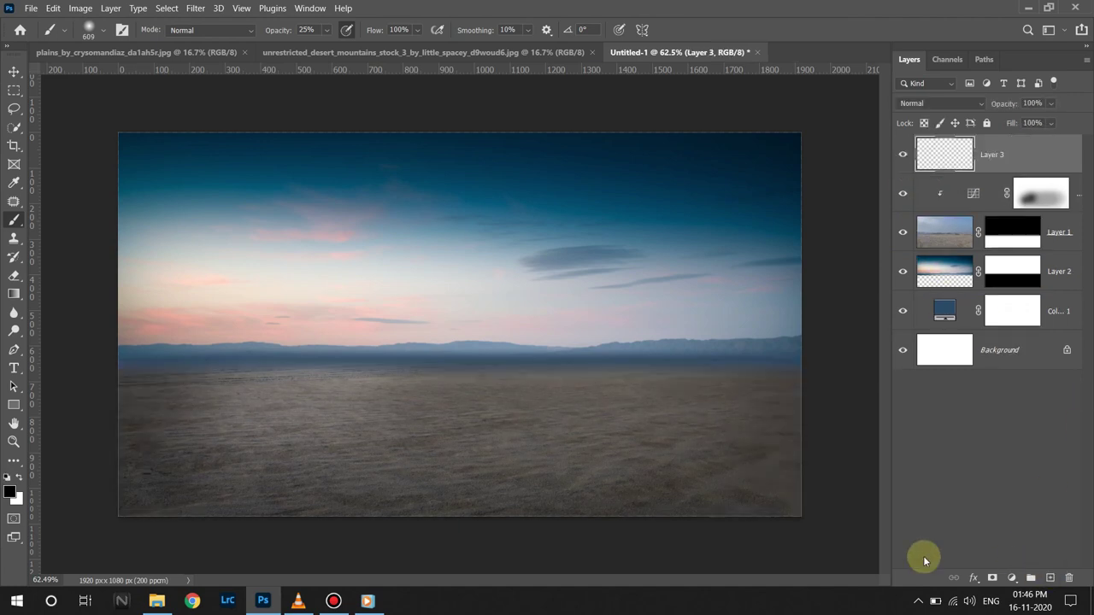
click(1041, 194)
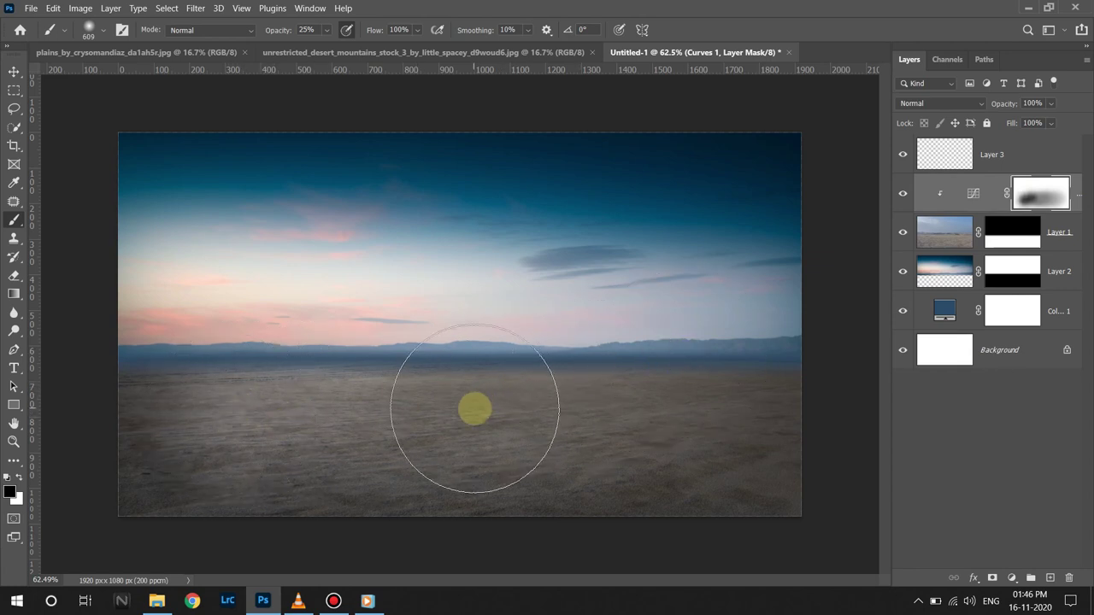
mouse_move(474, 410)
mouse_down()
mouse_move(606, 400)
mouse_move(468, 404)
mouse_up()
Make Layer 3 active and set the painting colour to pink #cf9393.
key(alt+bracketright)
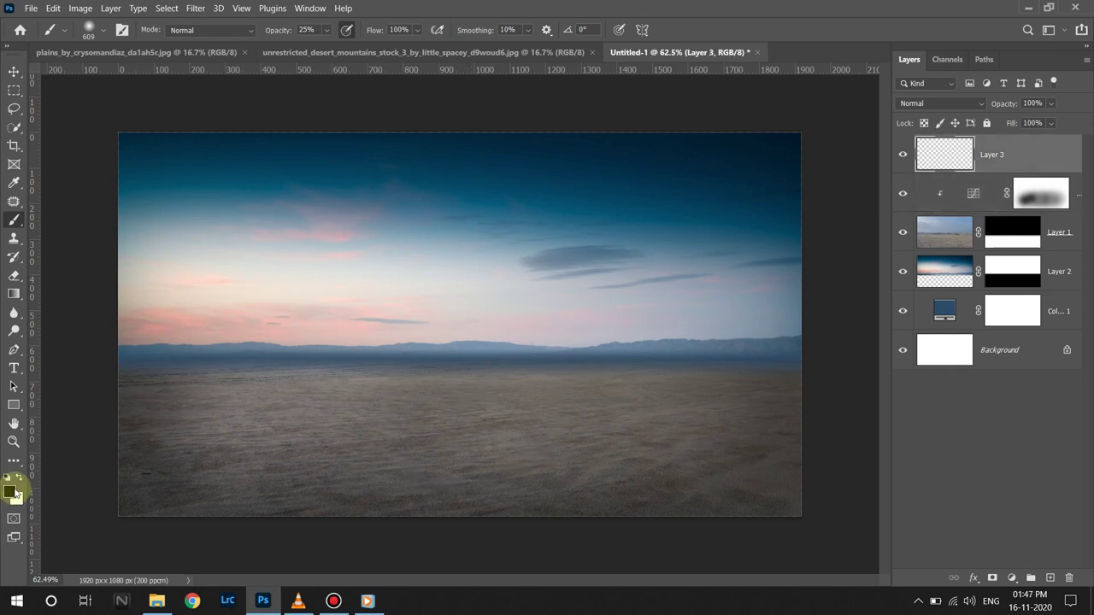
click(13, 494)
text(cf9)
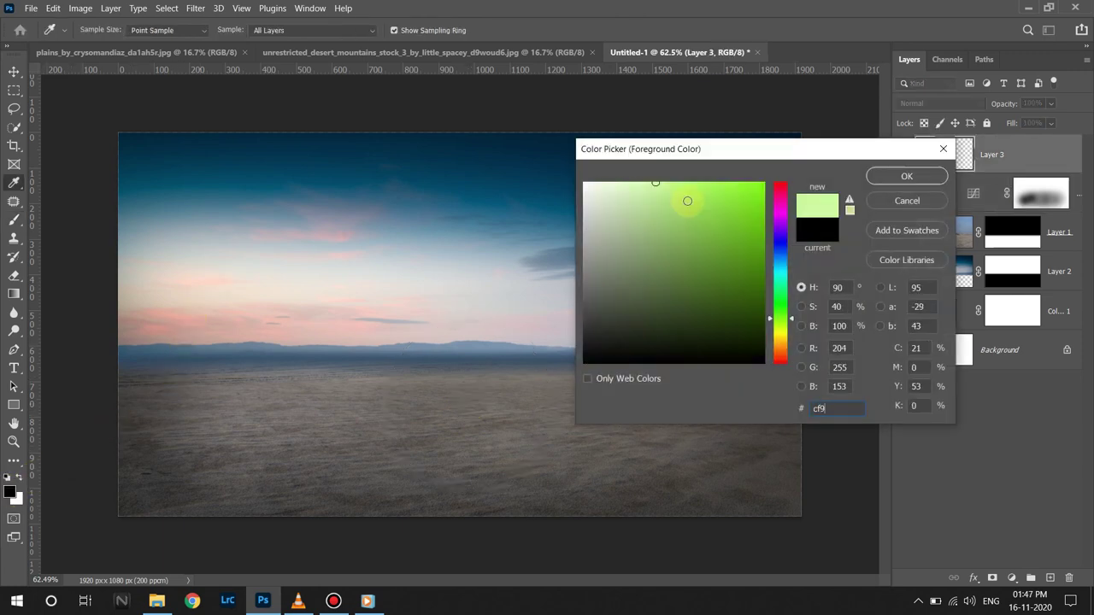
text(393)
key(Return)
key(b)
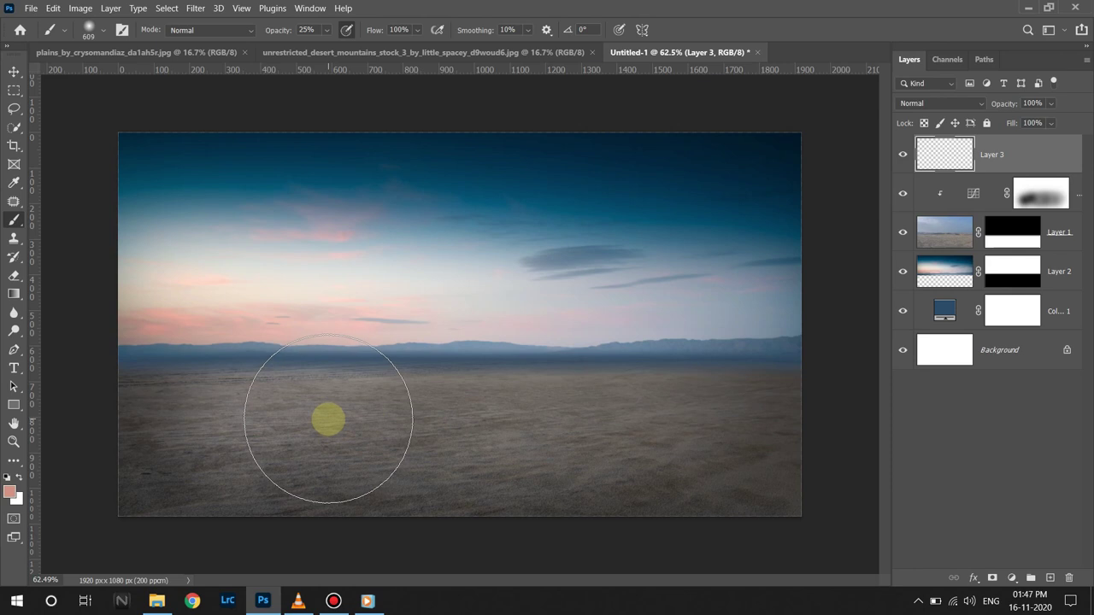
Set the brush to 100% opacity and about 1000 px, undoing a test stroke.
click(326, 30)
drag(328, 46, 399, 44)
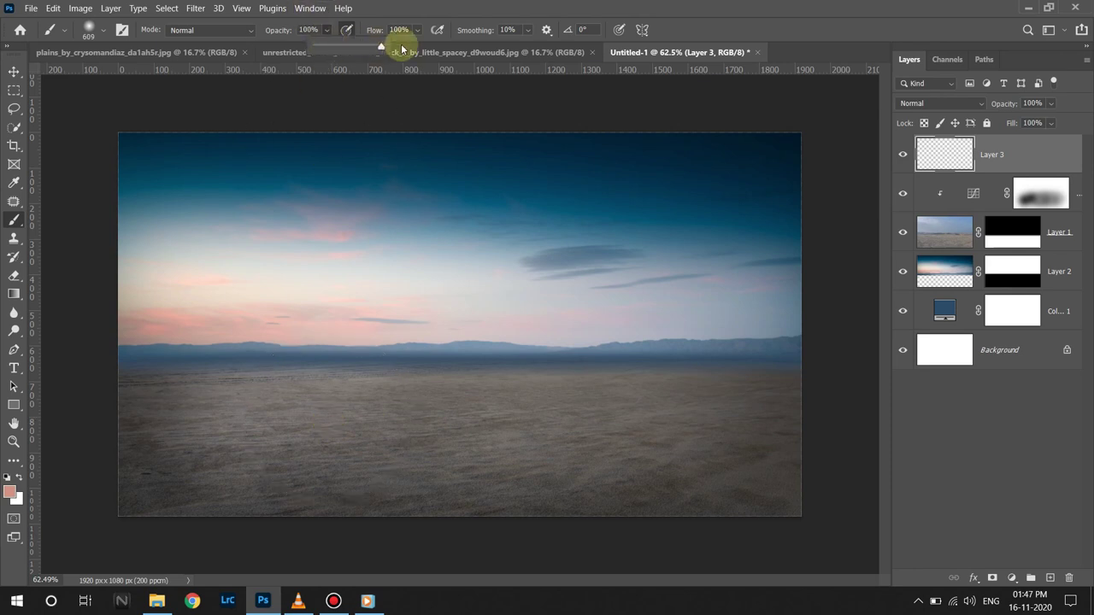
key(bracketright)
key(bracketright)
key(bracketright)
key(bracketright)
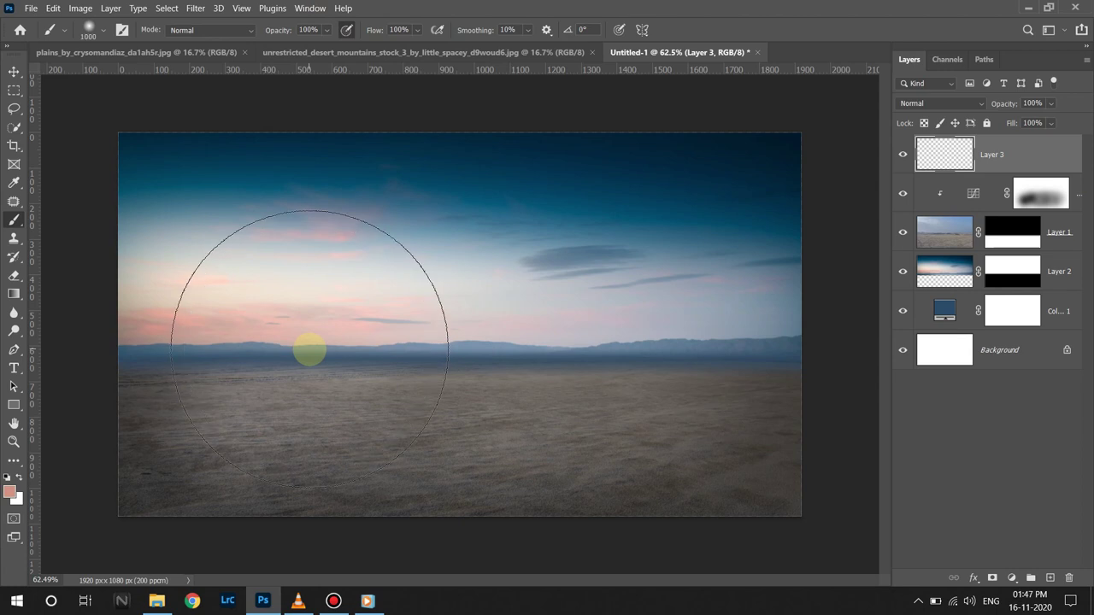
key(bracketright)
key(bracketleft)
click(237, 342)
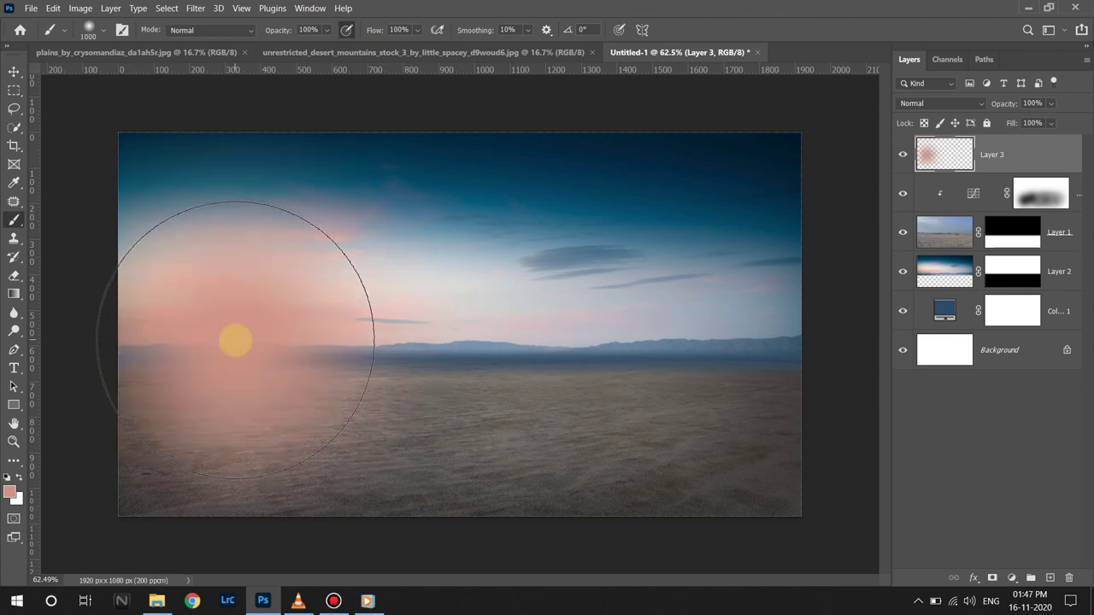
key(ctrl+z)
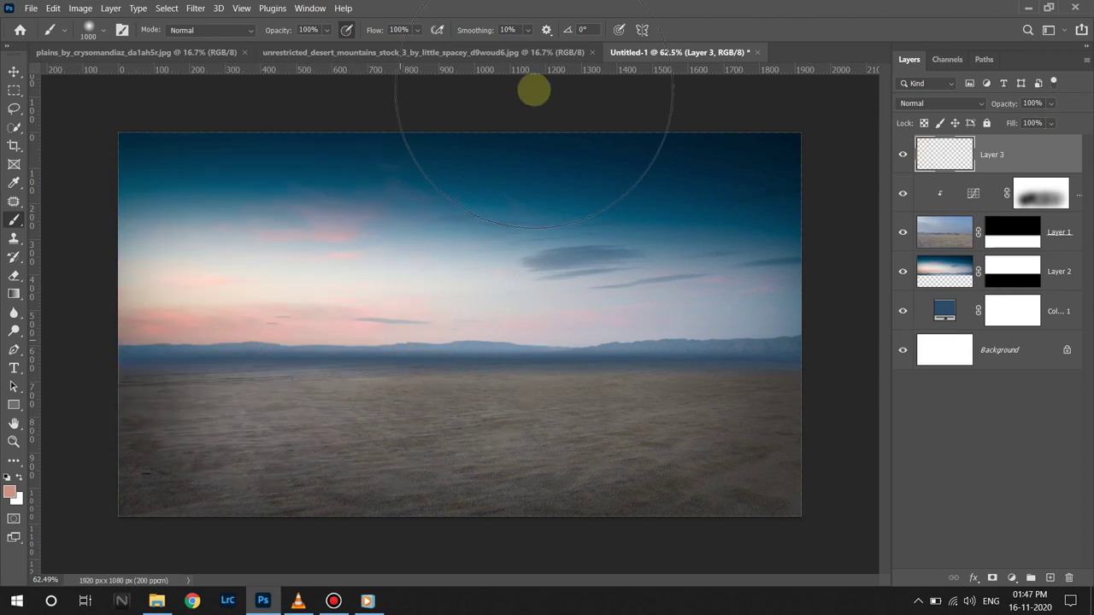
Clip Layer 3 to the layer below and paint pink across the ground, left to right.
alt+click(949, 173)
click(242, 315)
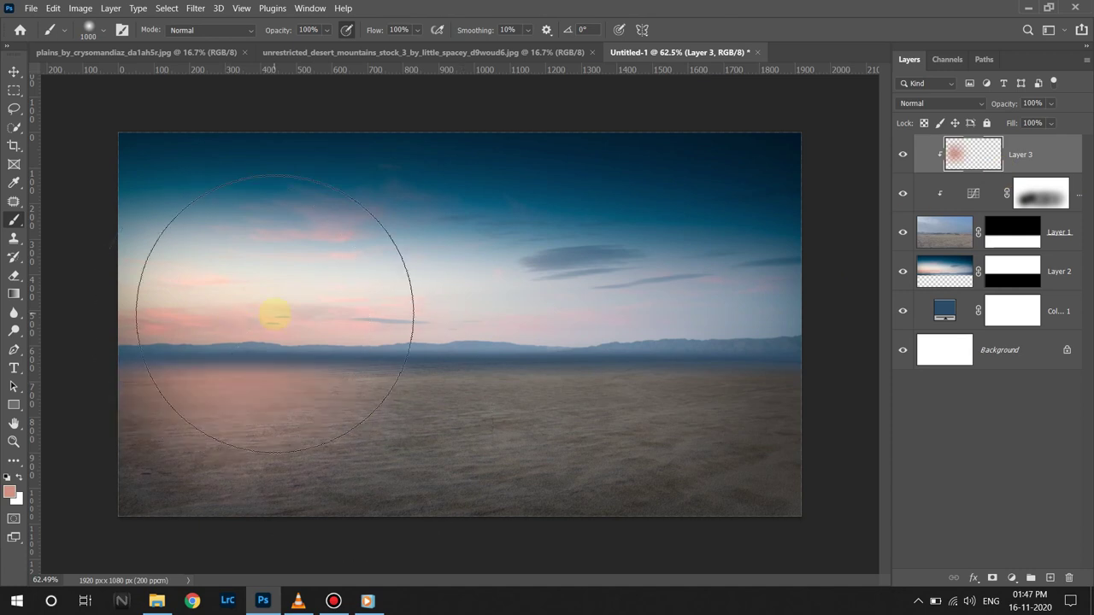
click(342, 334)
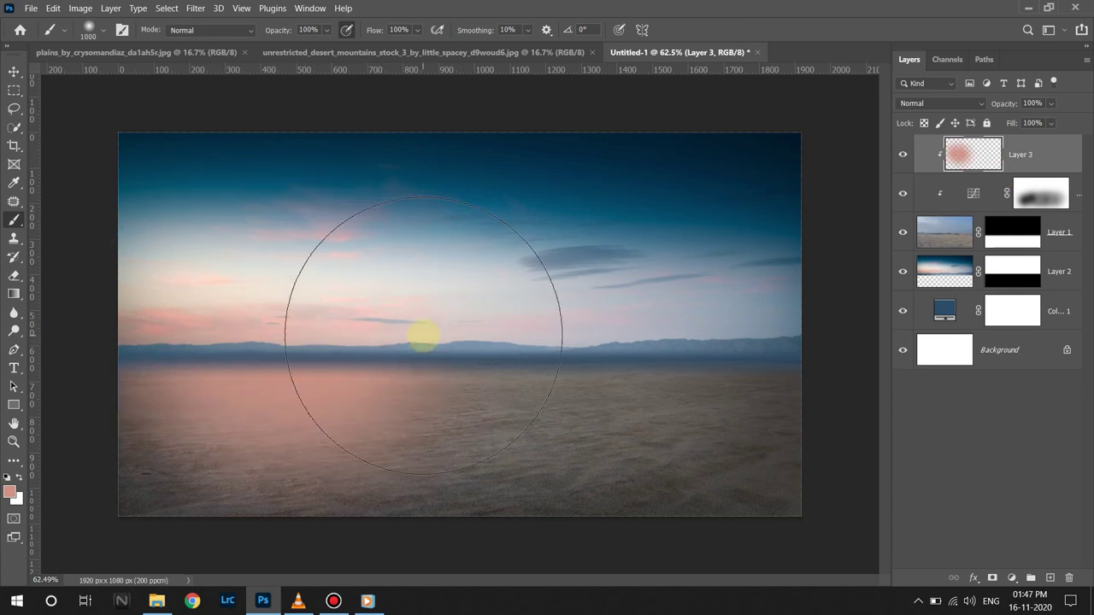
click(437, 336)
click(590, 376)
click(697, 345)
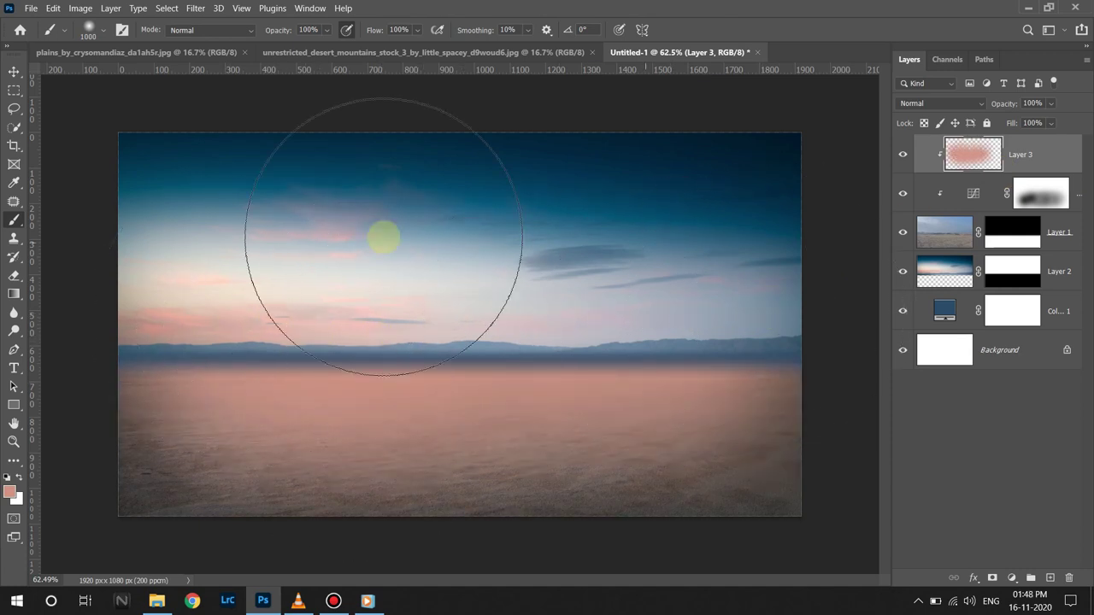
Blend Layer 3 in Overlay at about 51% opacity and add an empty Layer 4.
click(983, 103)
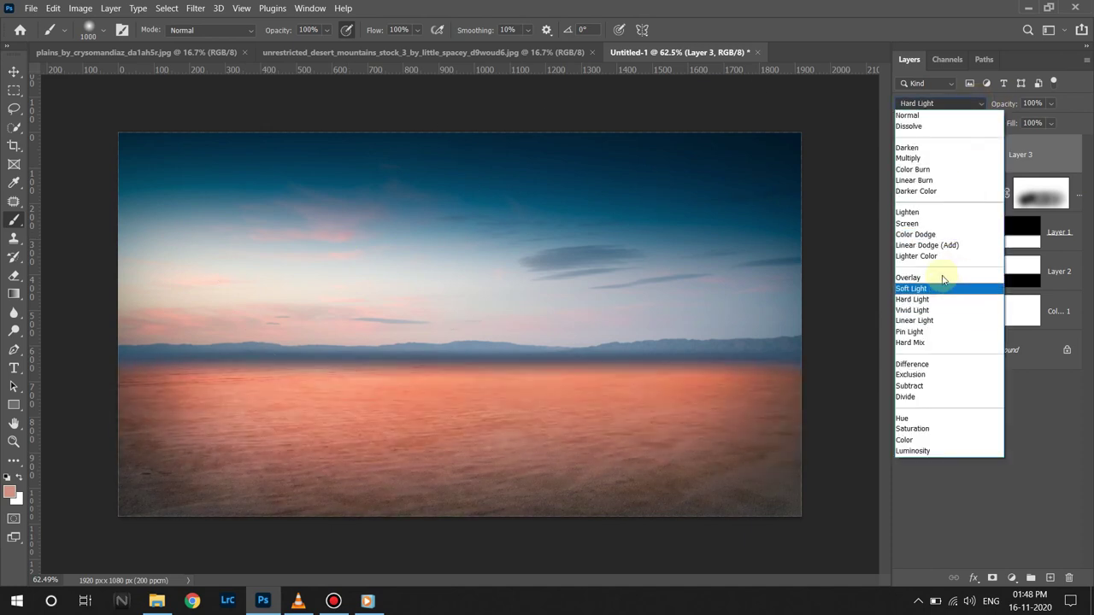
click(943, 274)
click(1051, 103)
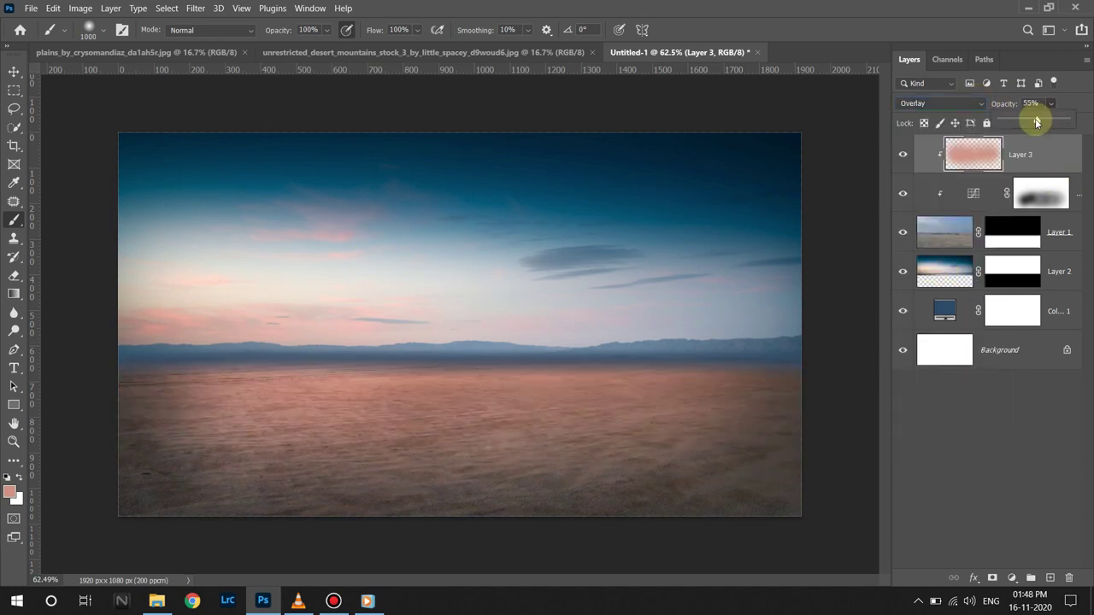
drag(1034, 122, 1042, 124)
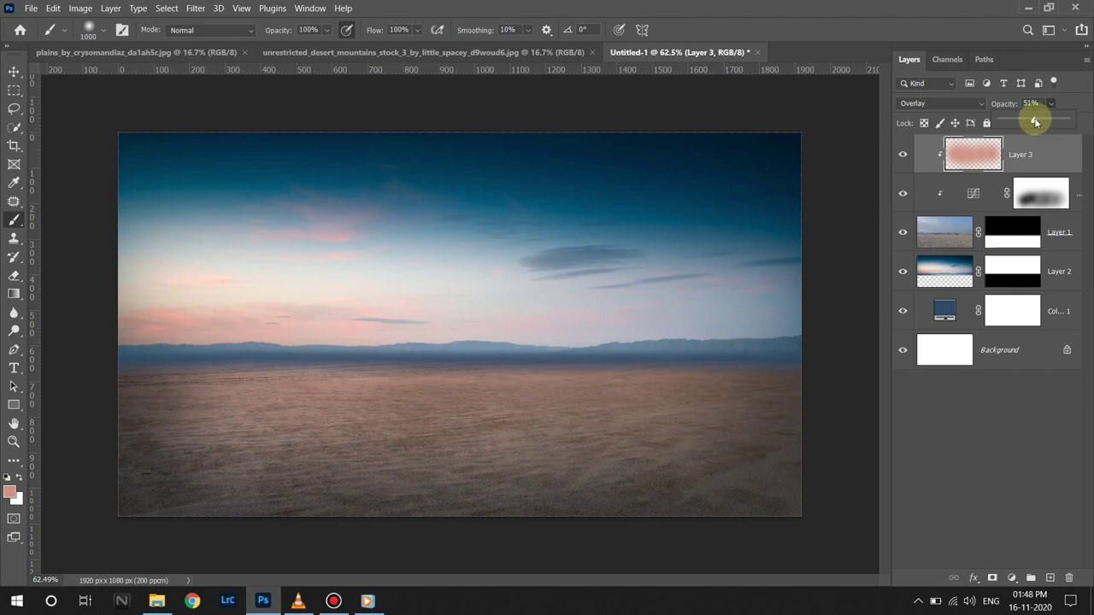
click(1050, 578)
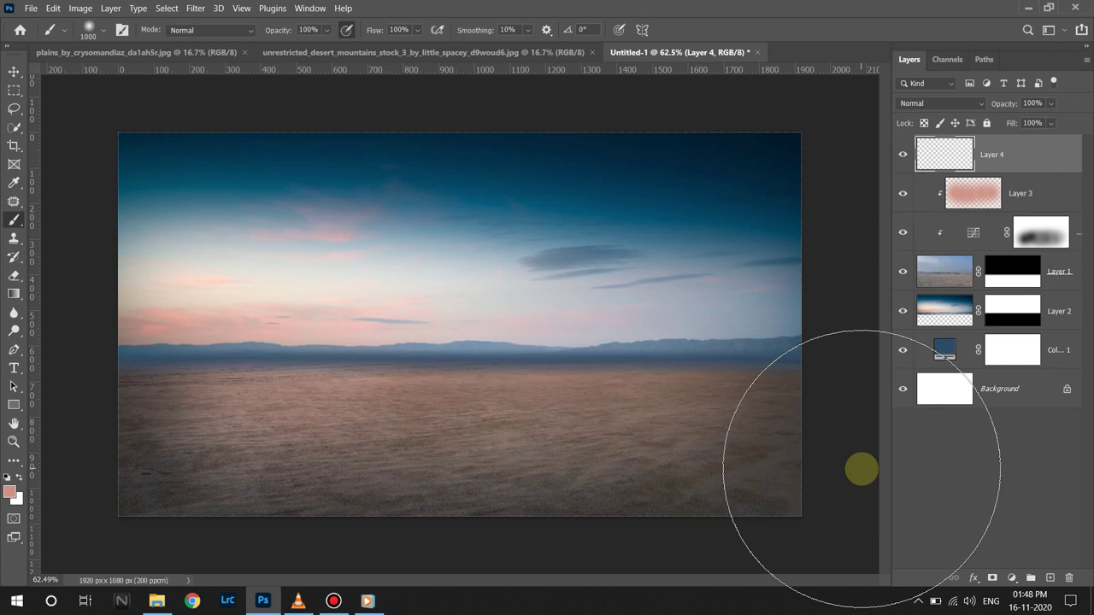
Choose a dark blue foreground colour for the brush.
click(10, 492)
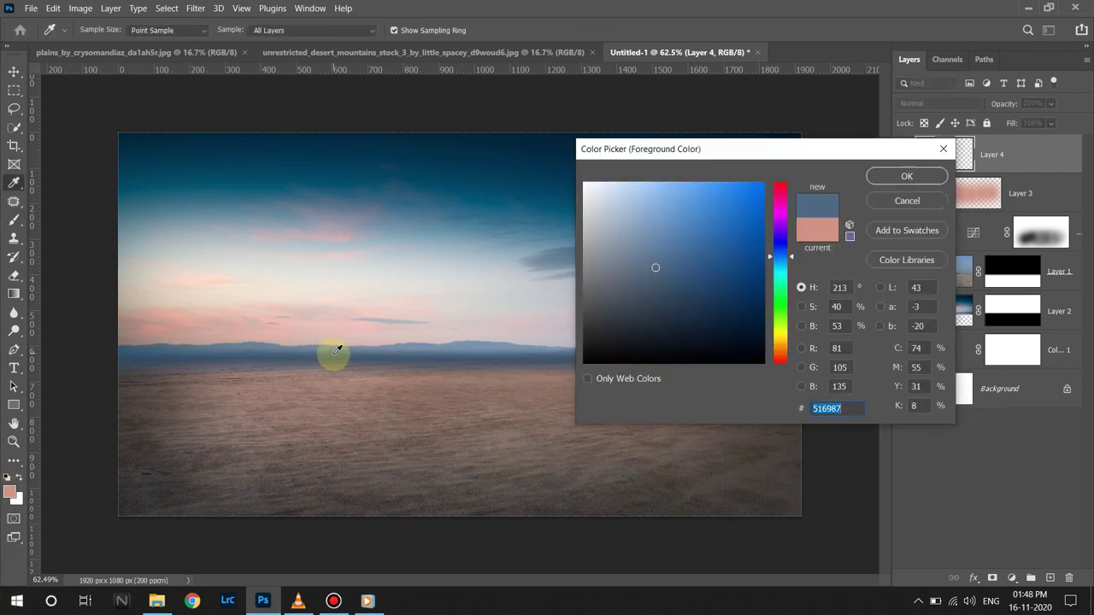
drag(656, 267, 700, 319)
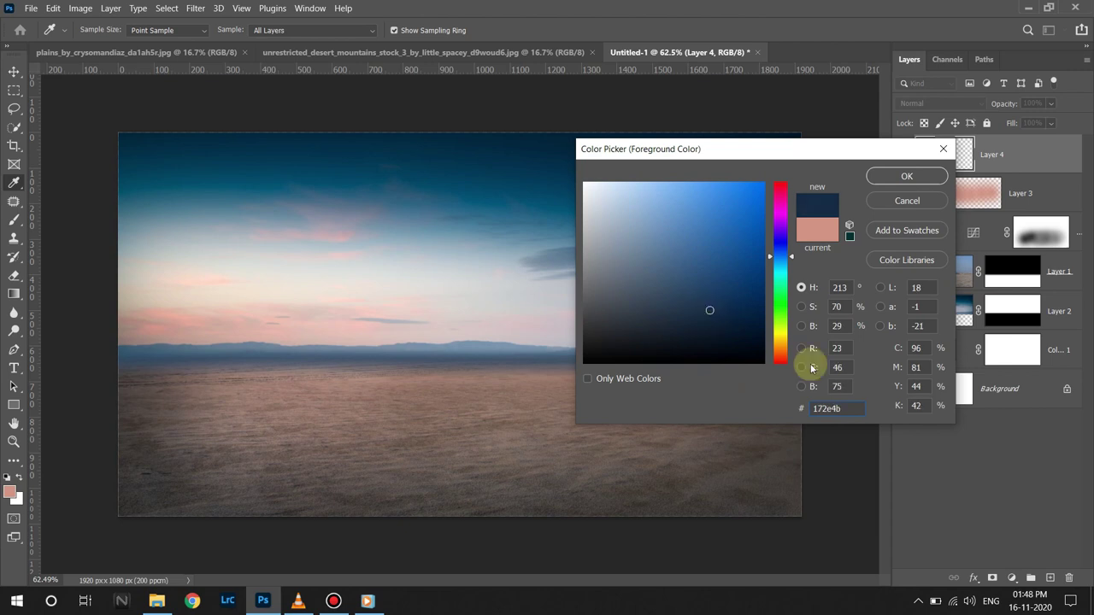
drag(839, 409, 772, 408)
text(12246)
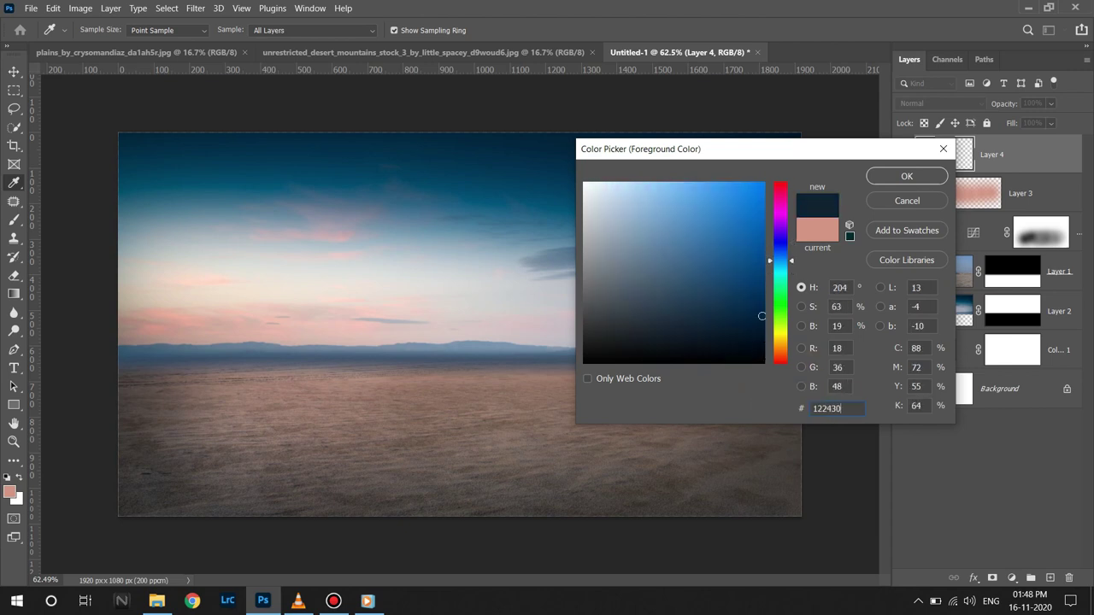
key(Return)
key(b)
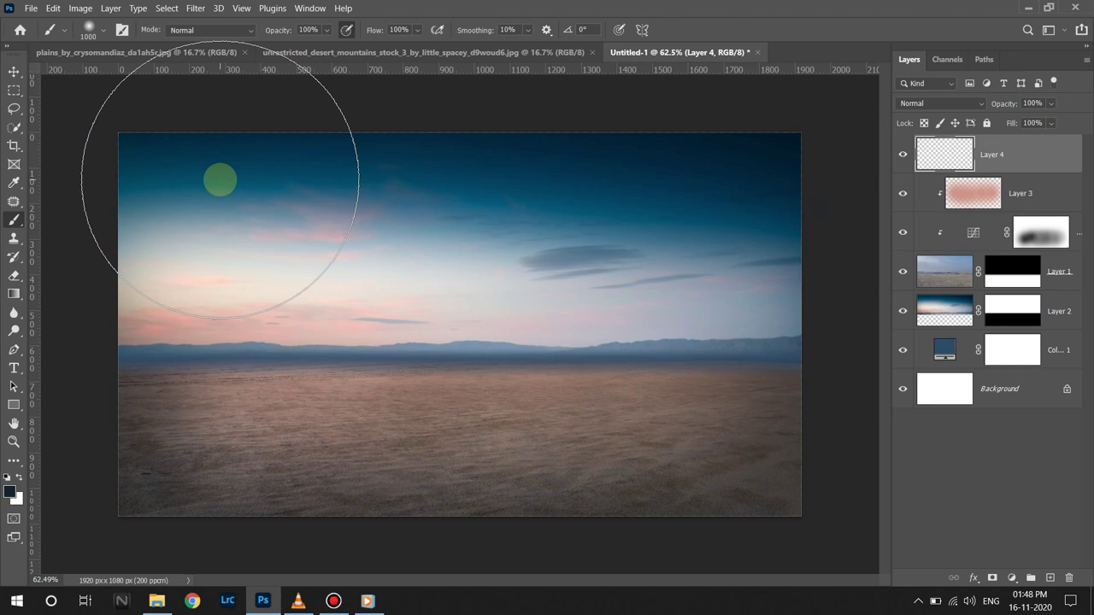
Darken the right edge and bottom of the ground with dark blue strokes on Layer 4.
click(327, 29)
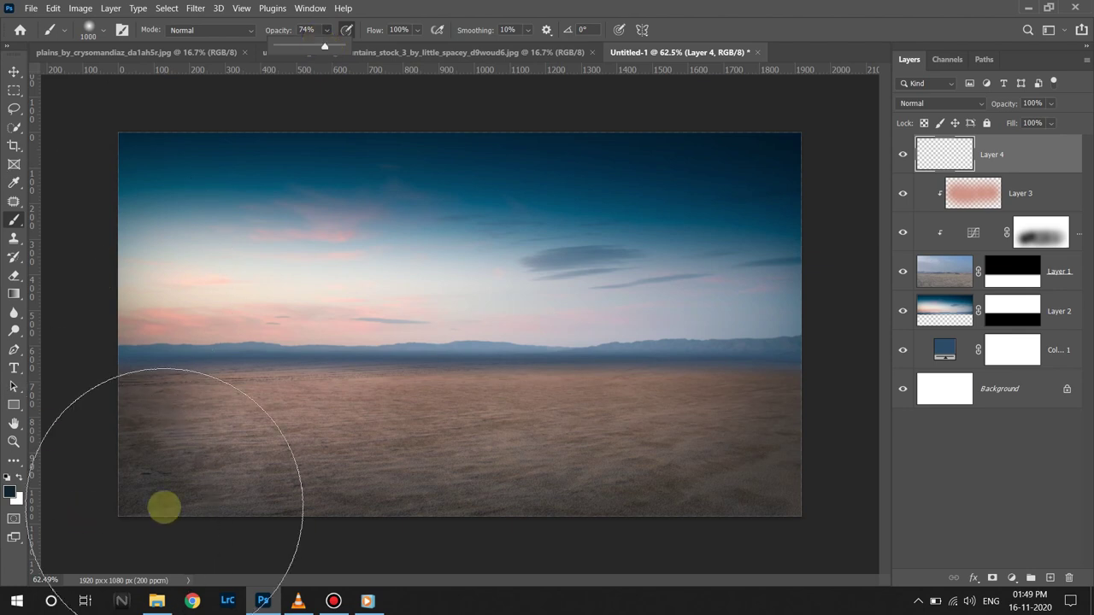
scroll(200, 437, down, 3)
scroll(283, 385, up, 2)
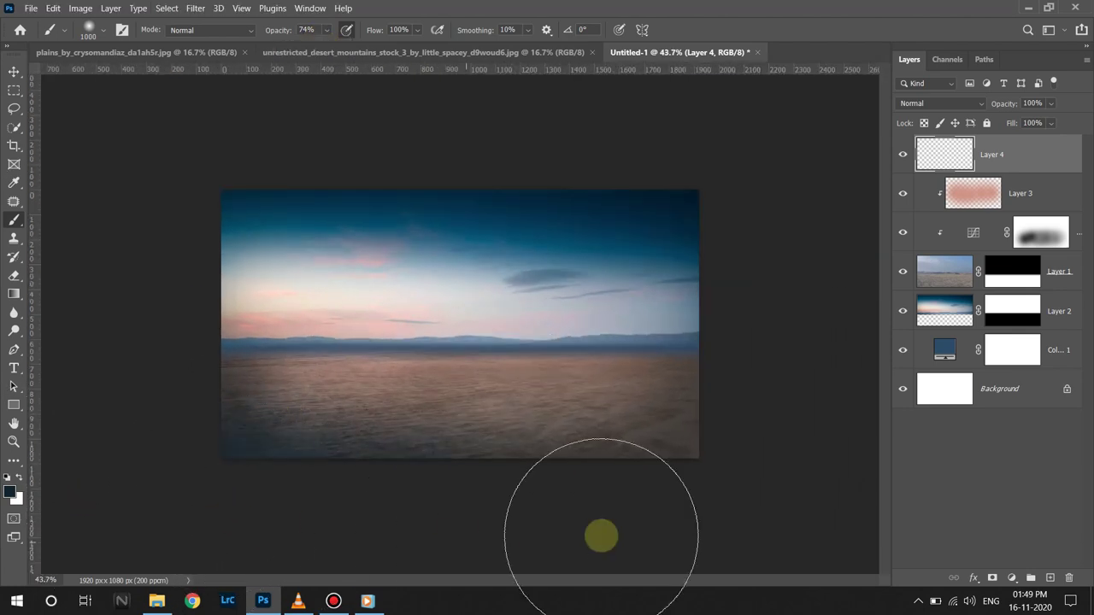
mouse_move(601, 536)
mouse_down()
mouse_move(781, 251)
mouse_move(627, 176)
mouse_up()
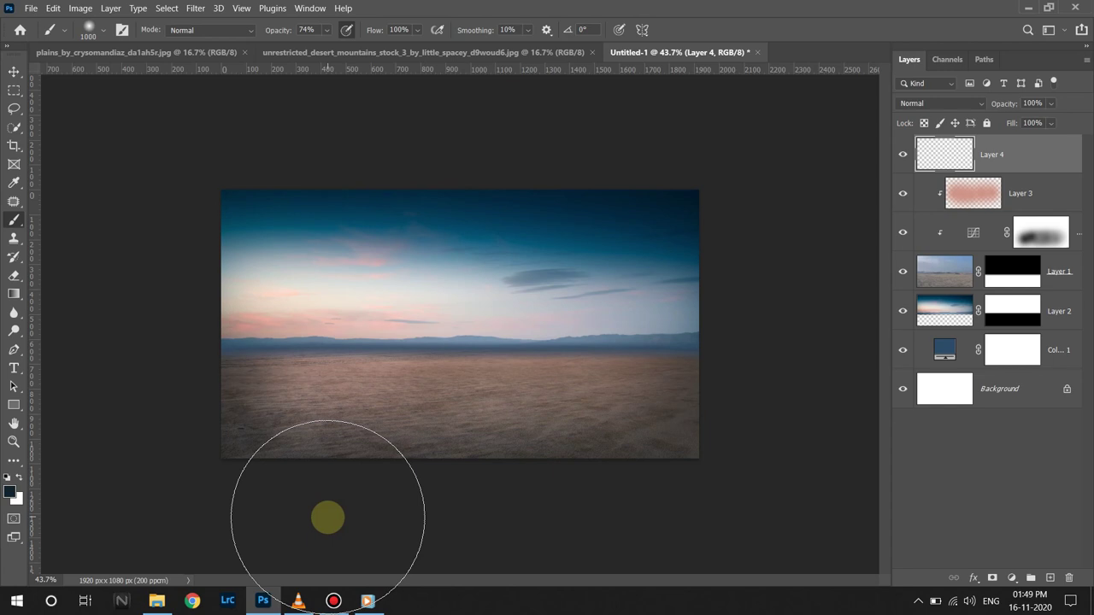
scroll(312, 442, down, 1)
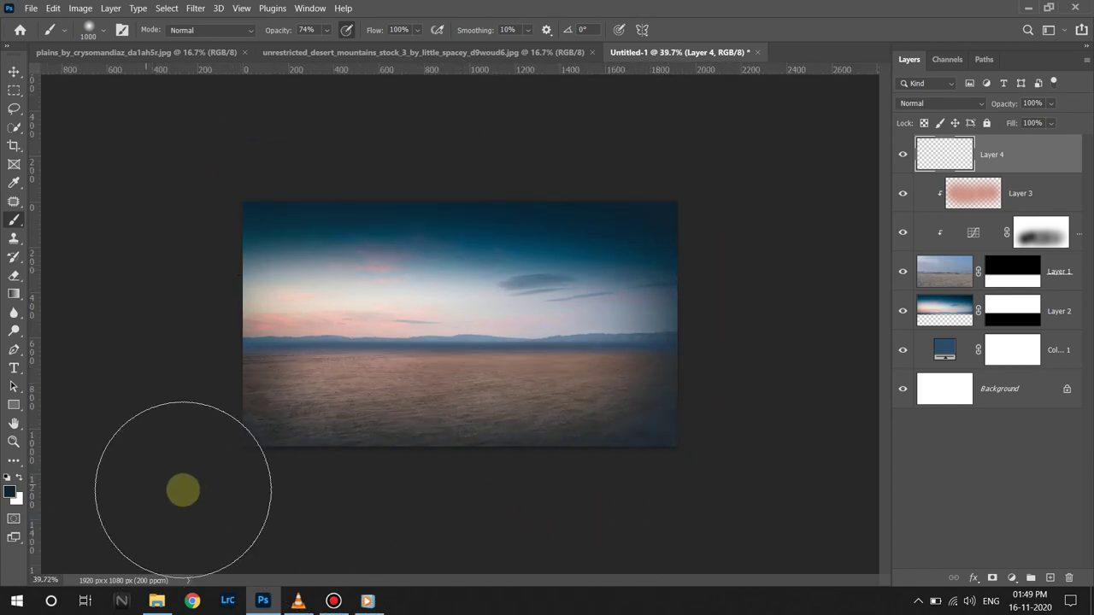
drag(180, 488, 607, 491)
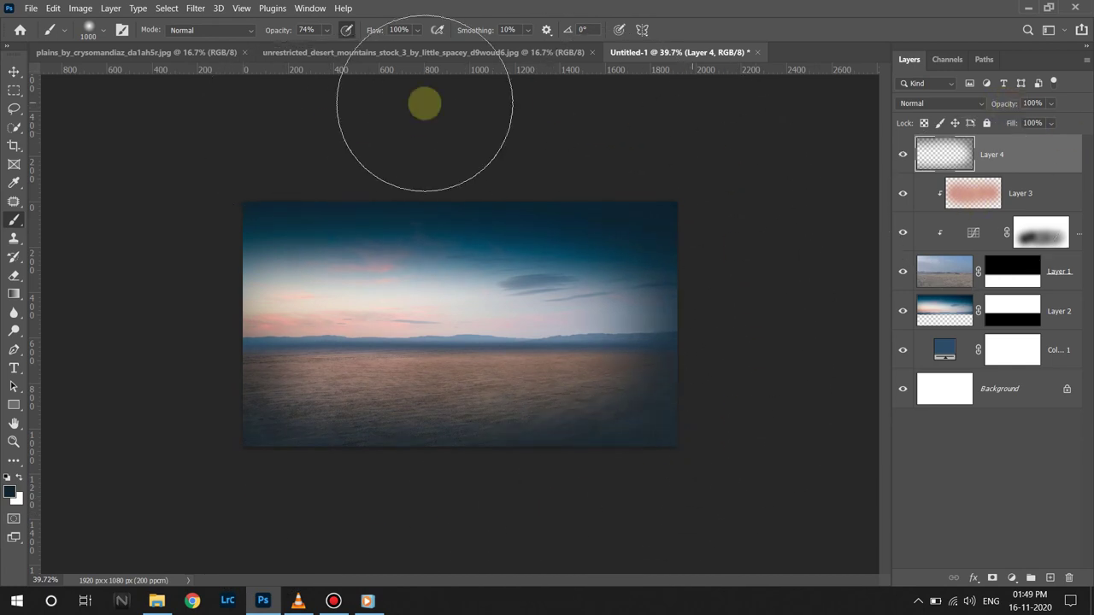
Lower the brush opacity to about 35%, try darkening the upper sky, then undo it.
click(326, 30)
drag(339, 49, 305, 48)
drag(374, 274, 587, 288)
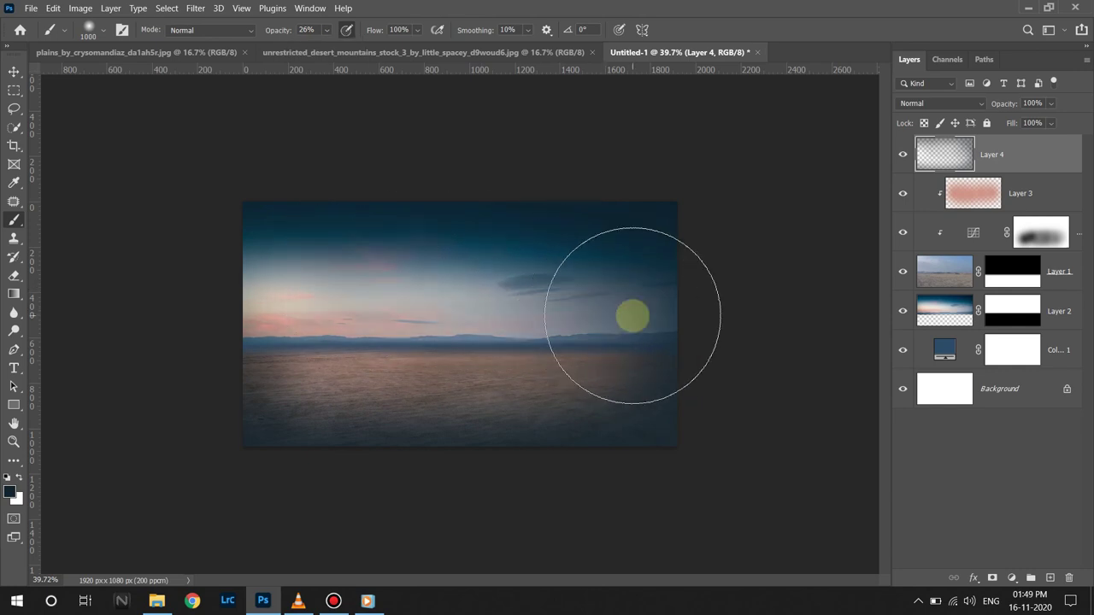
key(ctrl+z)
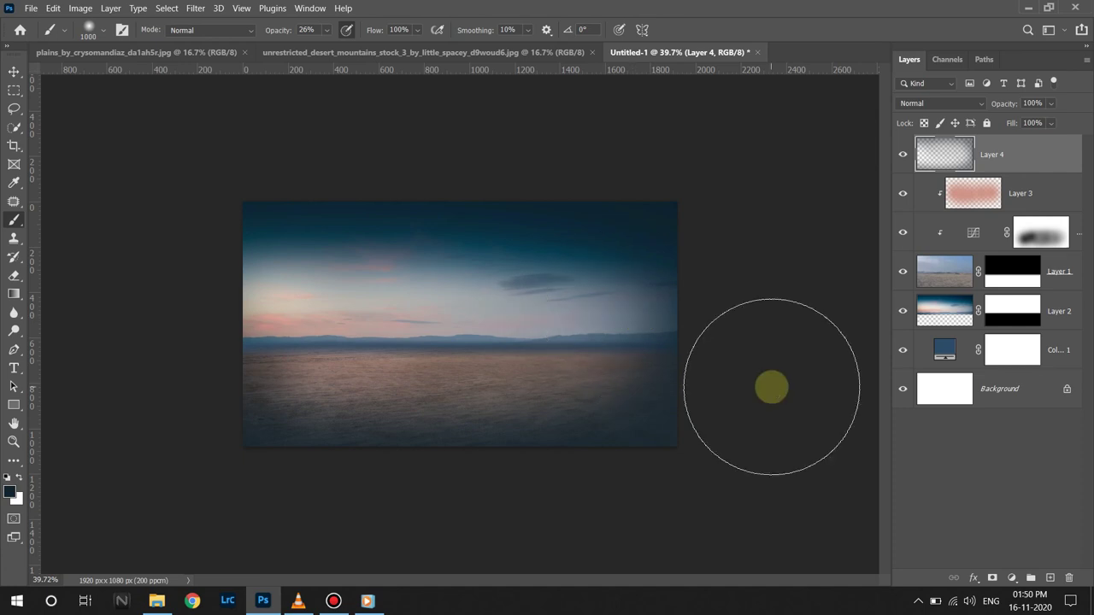
key(ctrl+z)
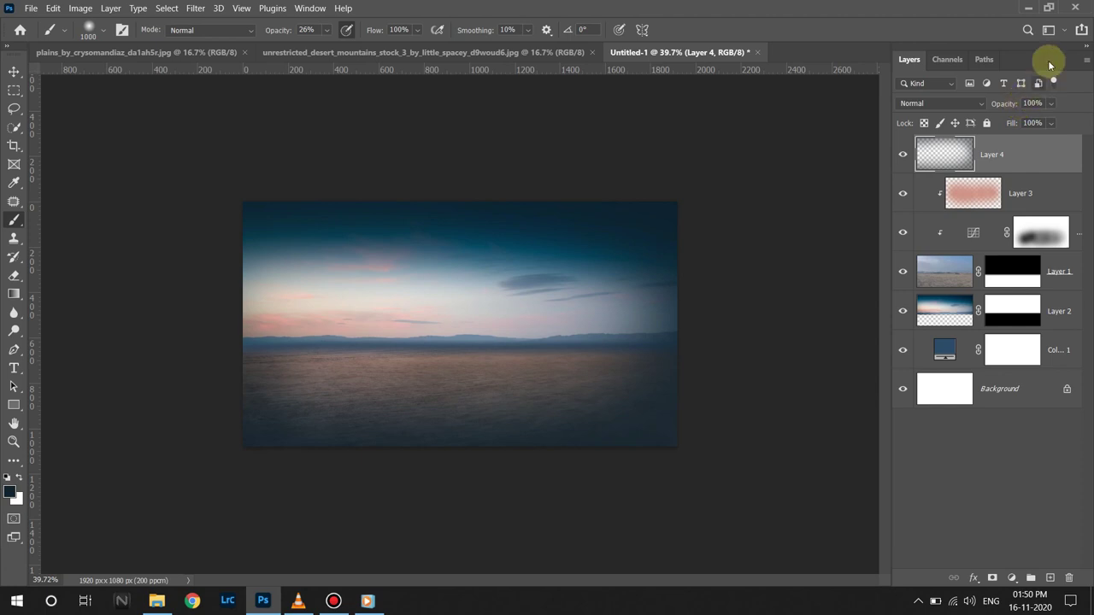
Blend Layer 4 in Soft Light at 50% opacity and toggle it to compare the vignette.
click(953, 103)
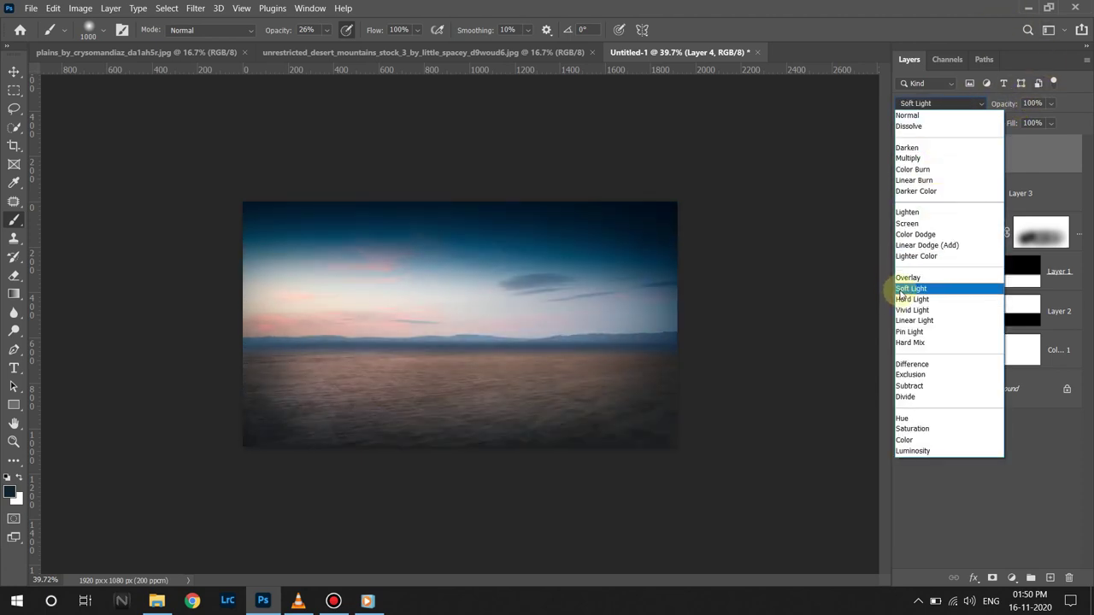
click(911, 288)
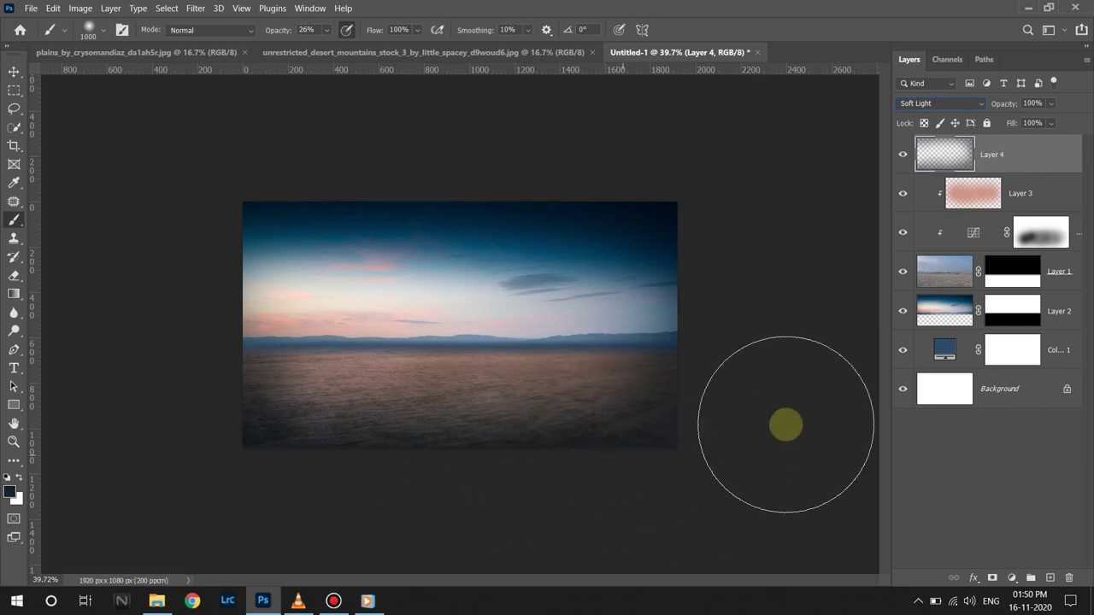
click(1050, 103)
drag(1034, 122, 1036, 123)
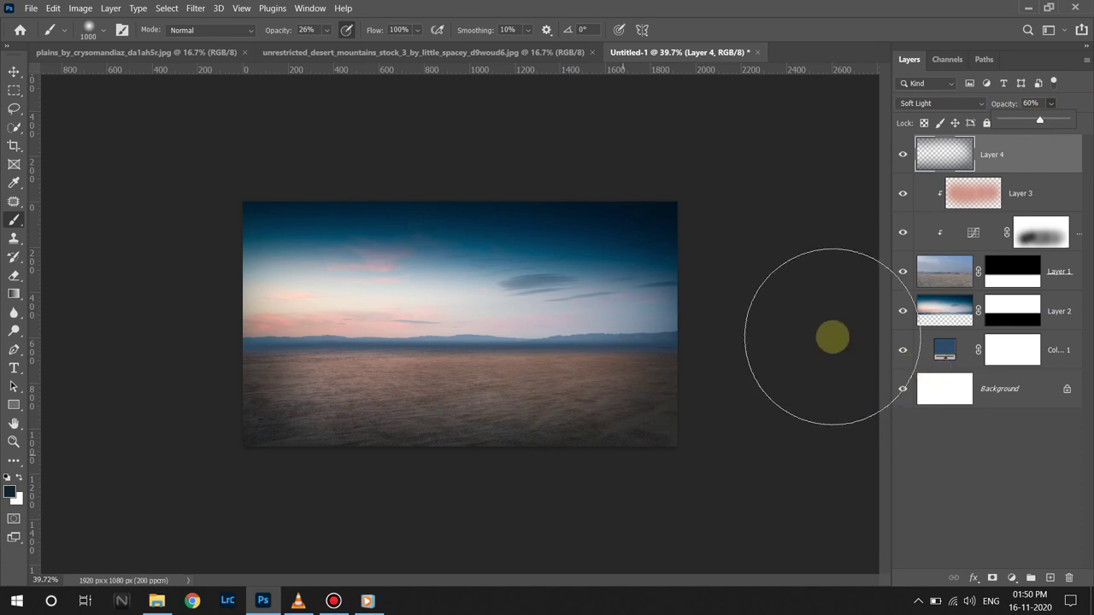
click(903, 156)
click(903, 154)
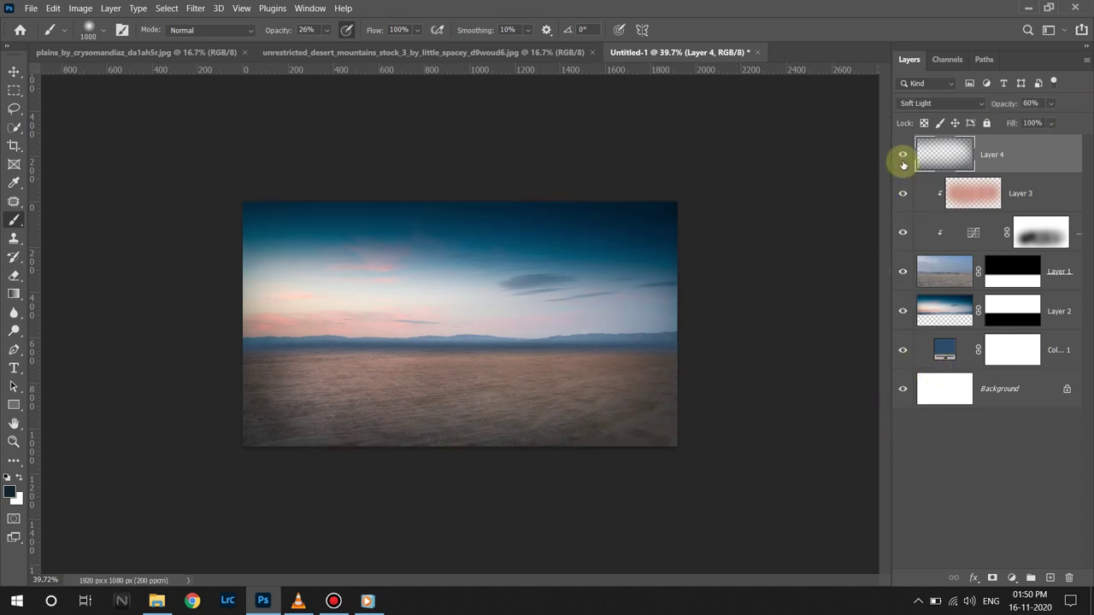
click(903, 155)
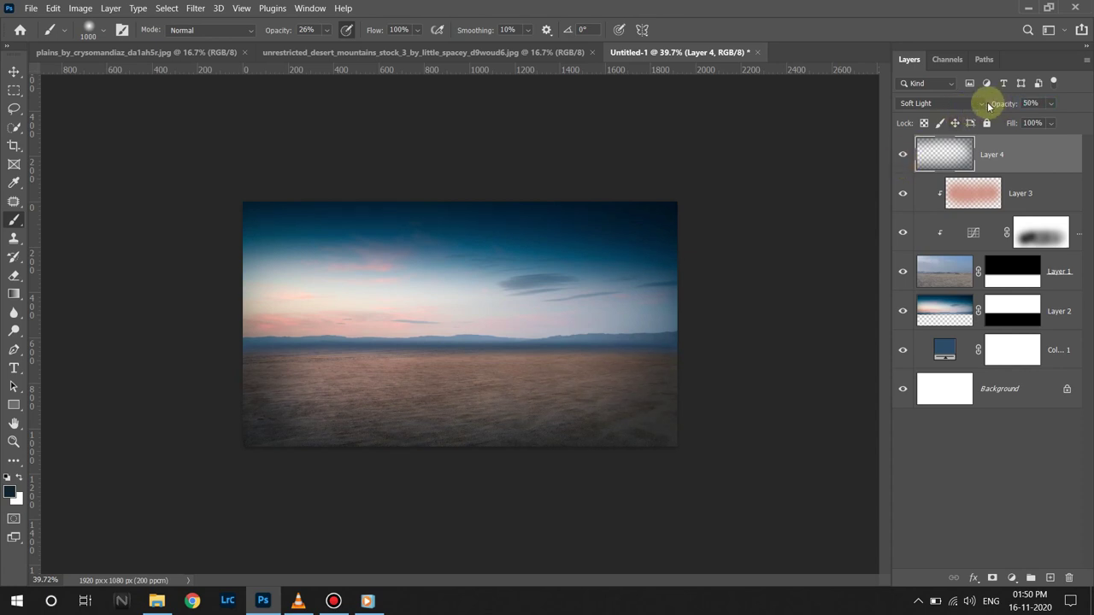
Add a Color Balance adjustment with Midtones Cyan-Red -6 and Yellow-Blue +12.
scroll(496, 356, up, 3)
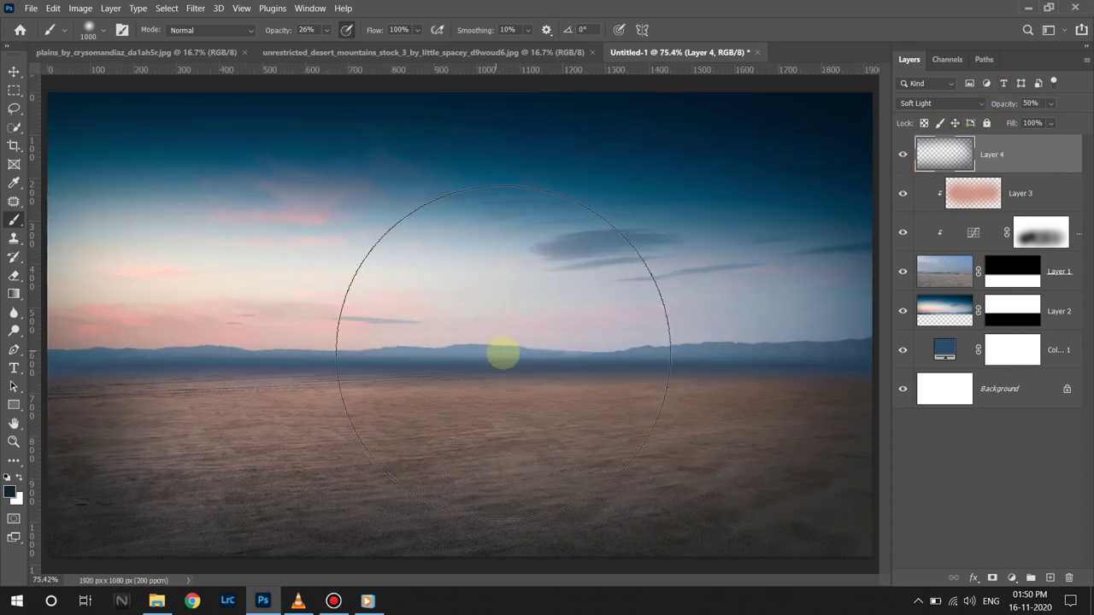
click(1011, 578)
click(1008, 450)
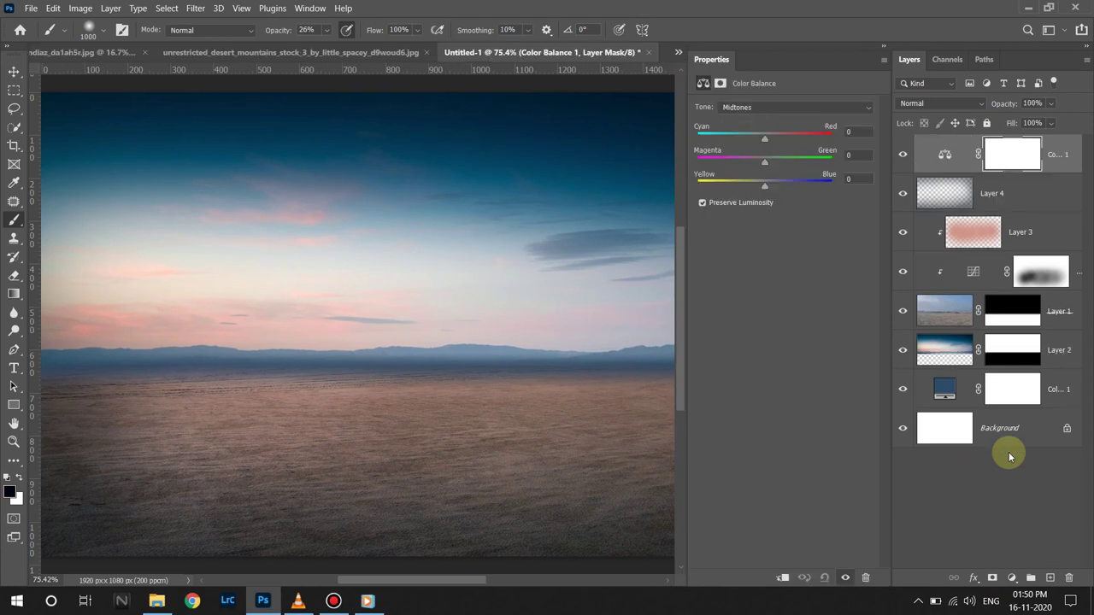
click(761, 137)
drag(765, 185, 772, 186)
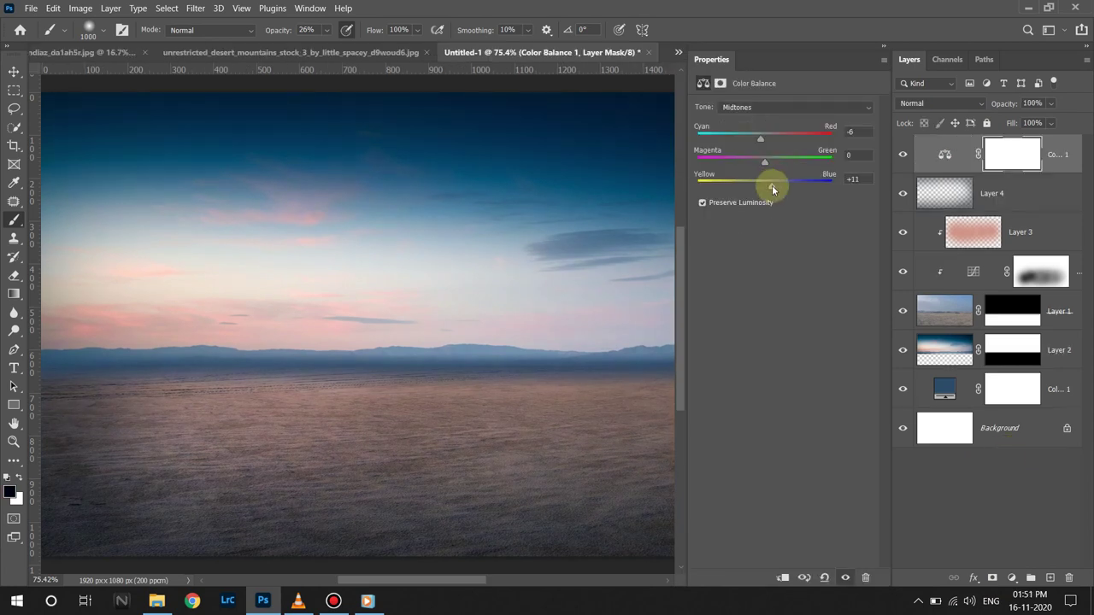
click(852, 178)
Set the Color Balance Highlights Cyan-Red value to +6.
click(774, 107)
click(776, 142)
click(859, 132)
drag(778, 140, 770, 140)
drag(768, 142, 771, 146)
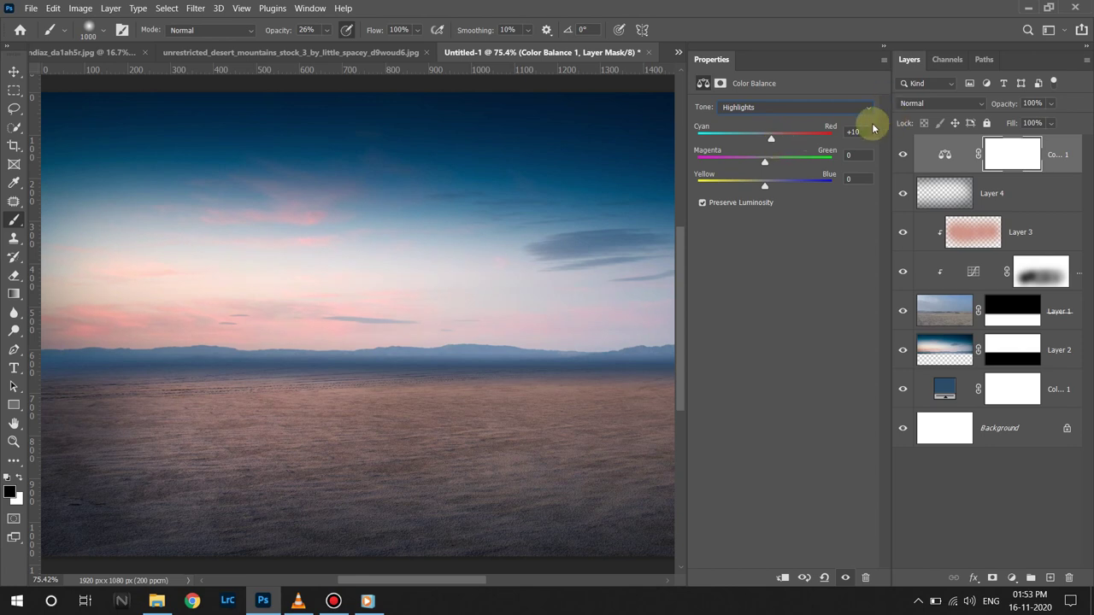
key(Down)
key(Down)
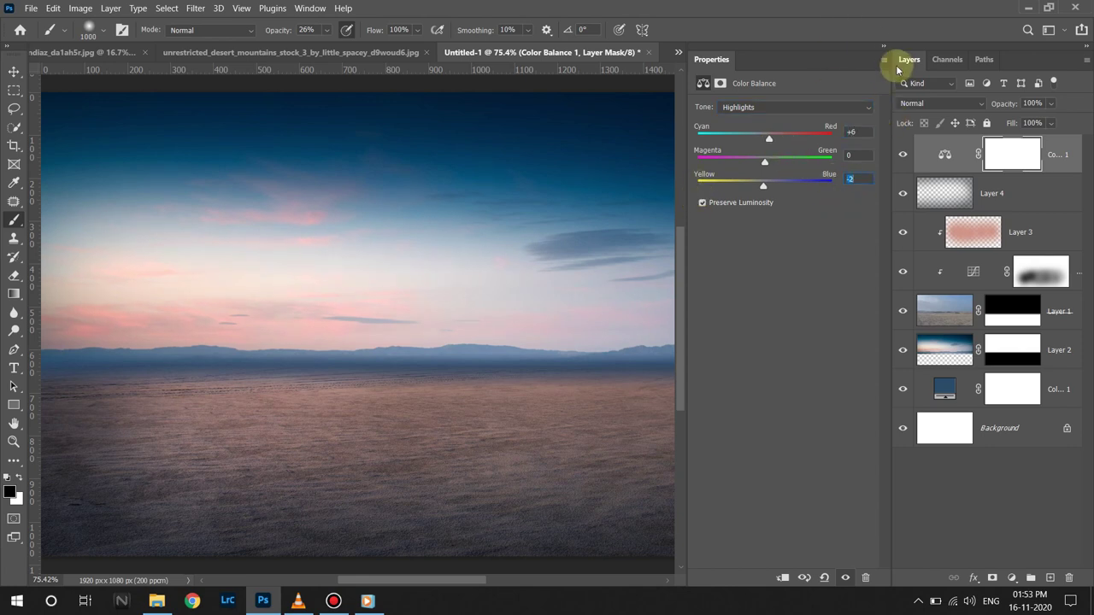
click(884, 47)
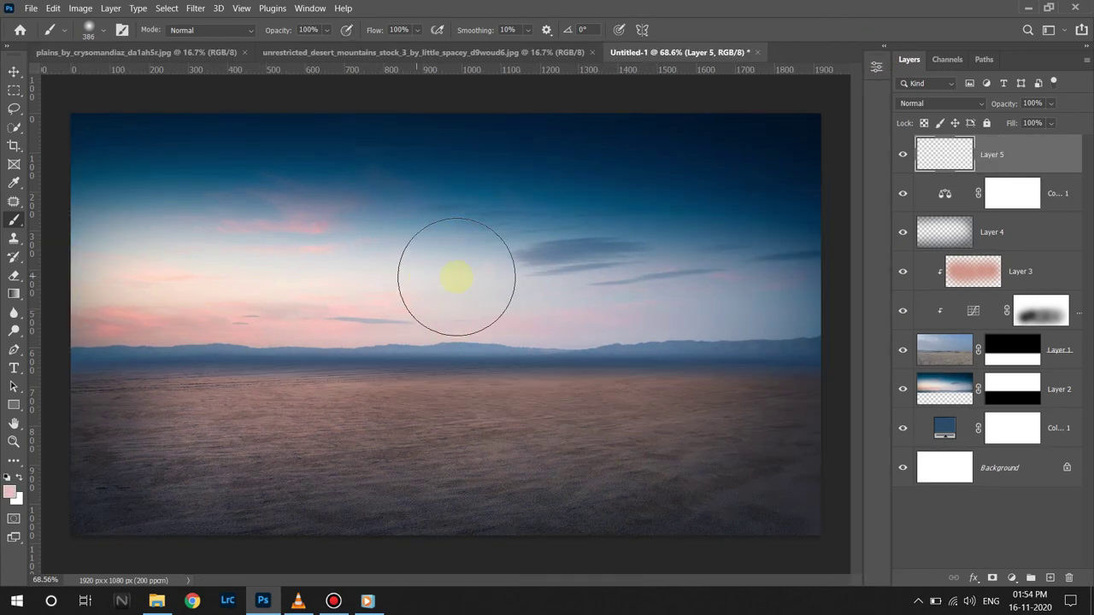
Dab soft pink onto the sky and stretch it across the full canvas width.
click(456, 277)
key(ctrl+t)
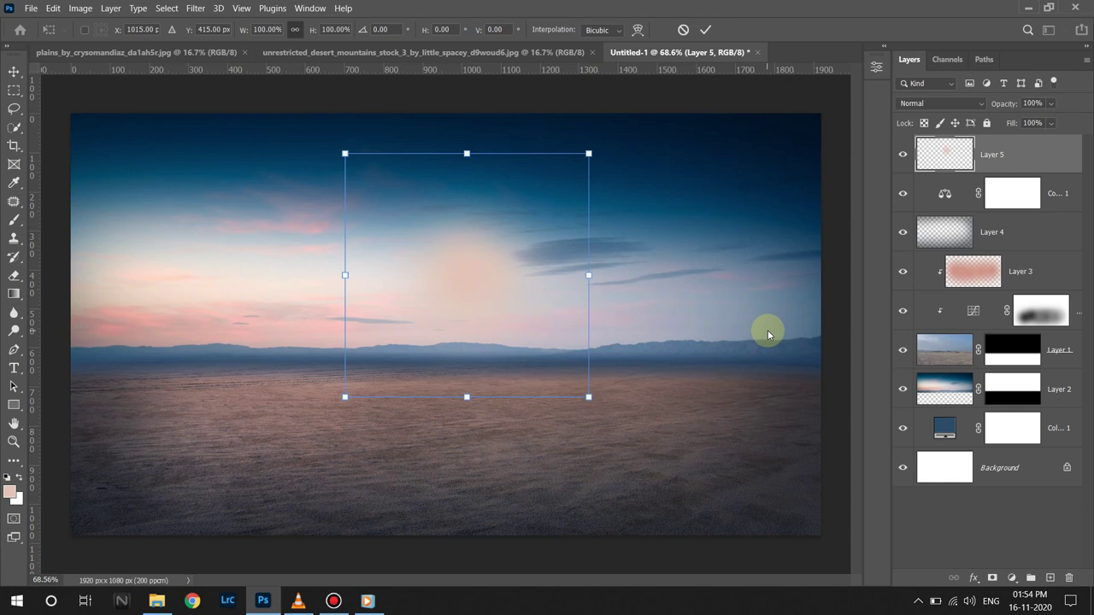
drag(588, 275, 834, 275)
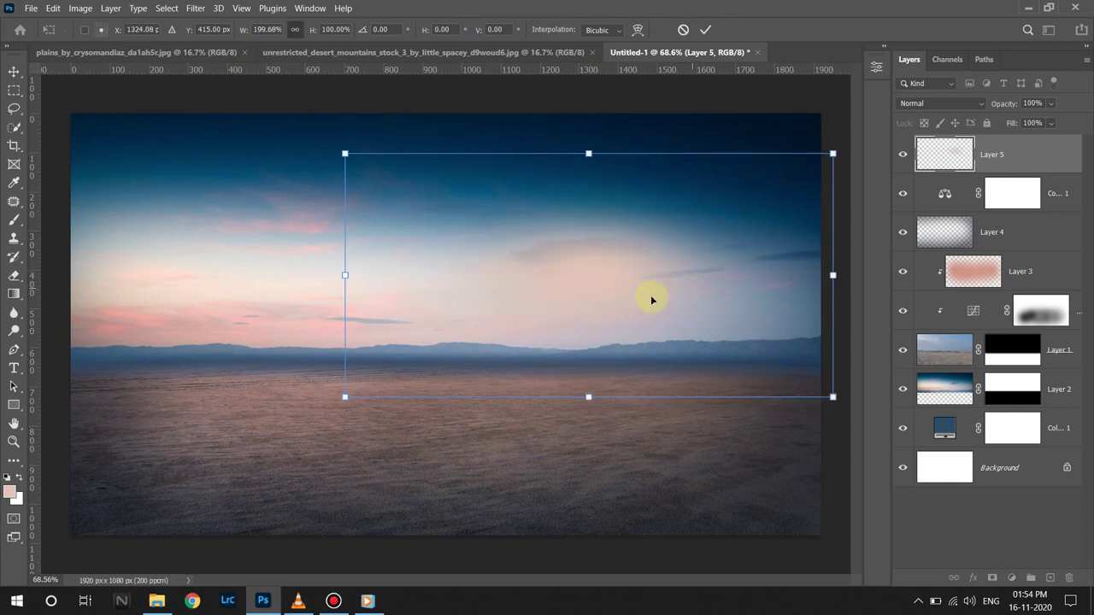
mouse_move(652, 299)
mouse_down()
mouse_move(466, 322)
mouse_move(836, 298)
mouse_up()
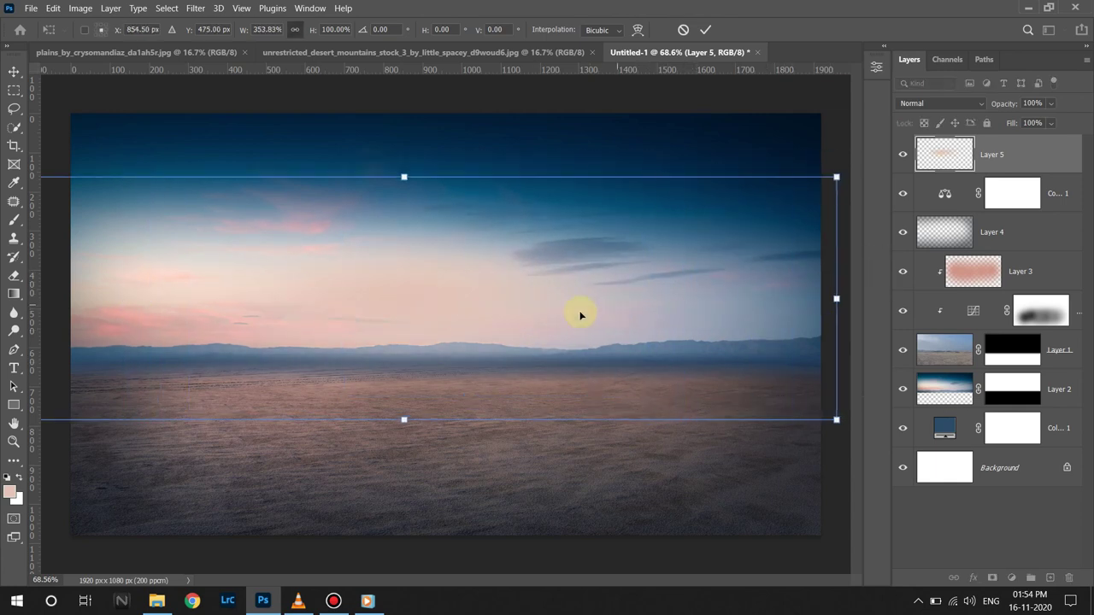
drag(580, 315, 410, 327)
mouse_move(659, 191)
mouse_down()
mouse_move(698, 152)
mouse_move(850, 137)
mouse_up()
drag(511, 240, 511, 261)
key(Return)
key(b)
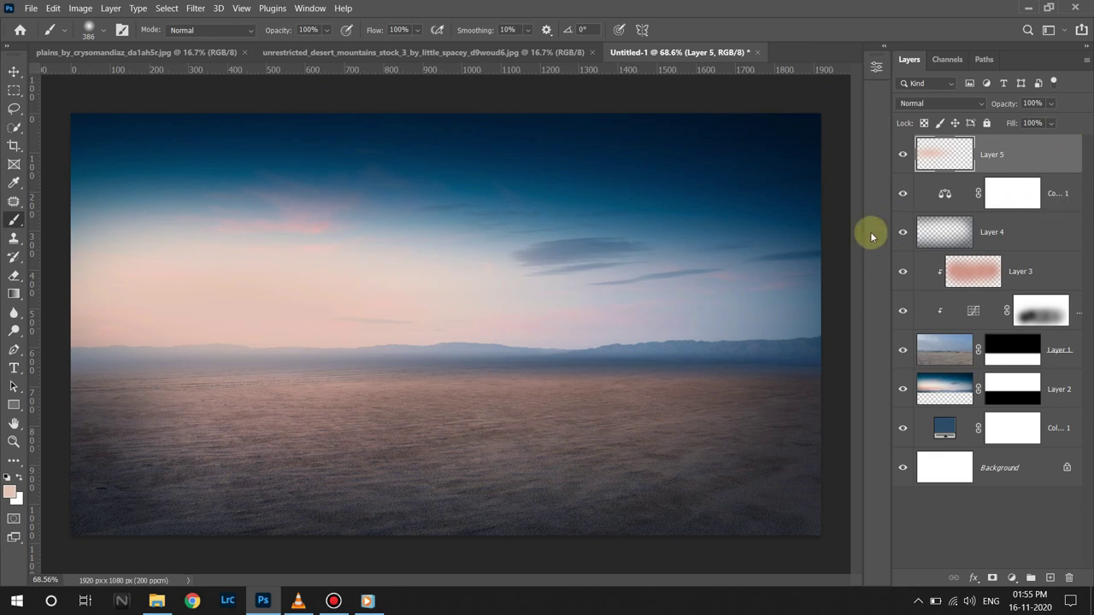
Blend the pink glow in Soft Light at 58% opacity and toggle it to compare.
click(941, 103)
click(926, 296)
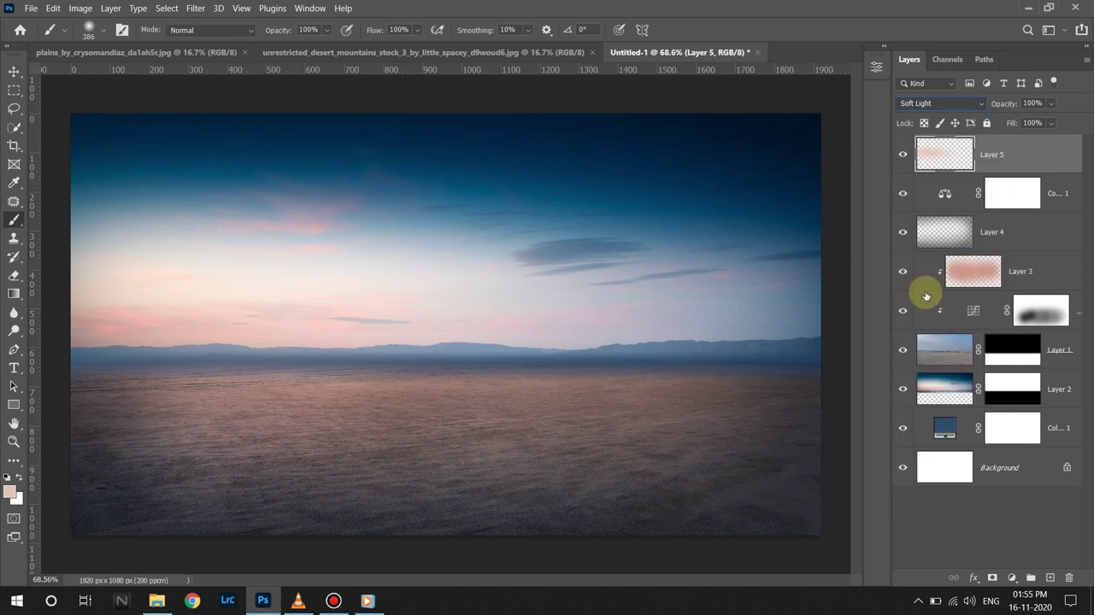
drag(1050, 103, 1038, 125)
click(899, 156)
click(898, 158)
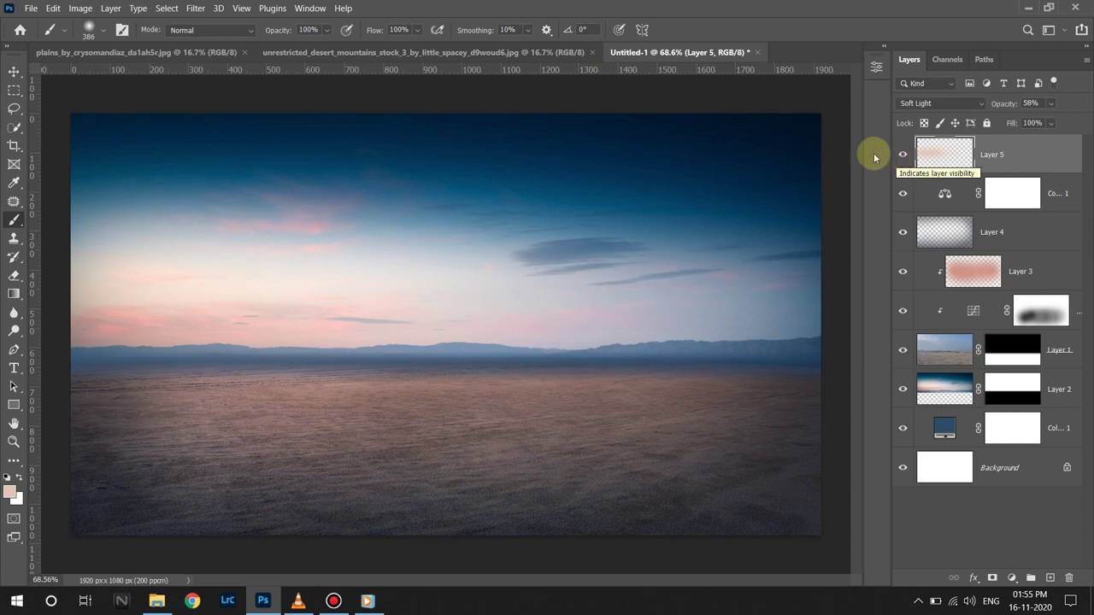
Group Layer 5 through Color Fill 1 into a group named 'background'.
shift+click(1063, 429)
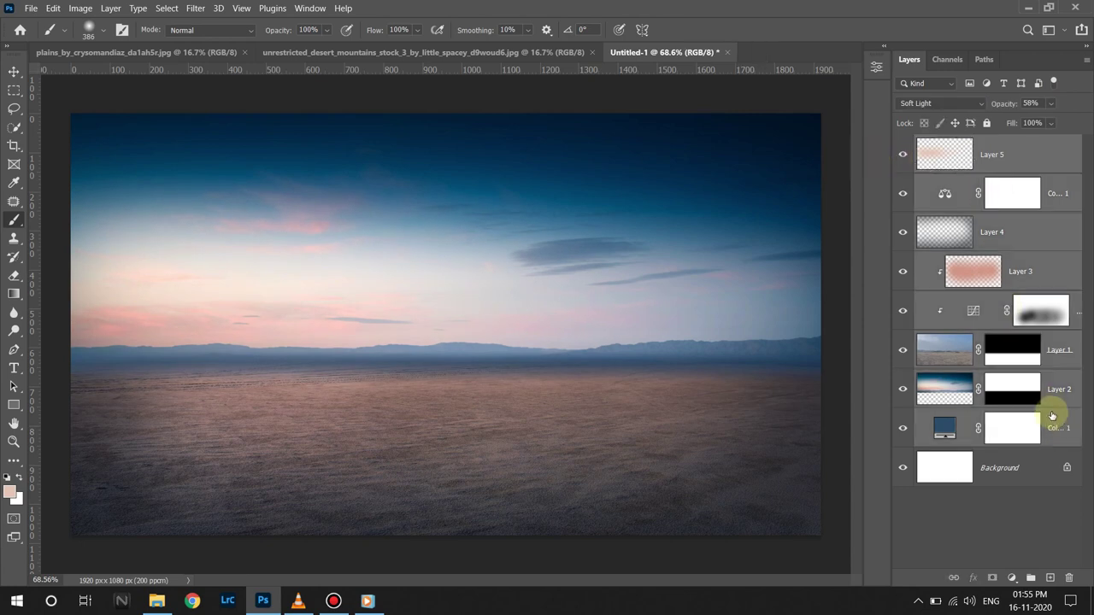
key(ctrl+g)
double_click(958, 143)
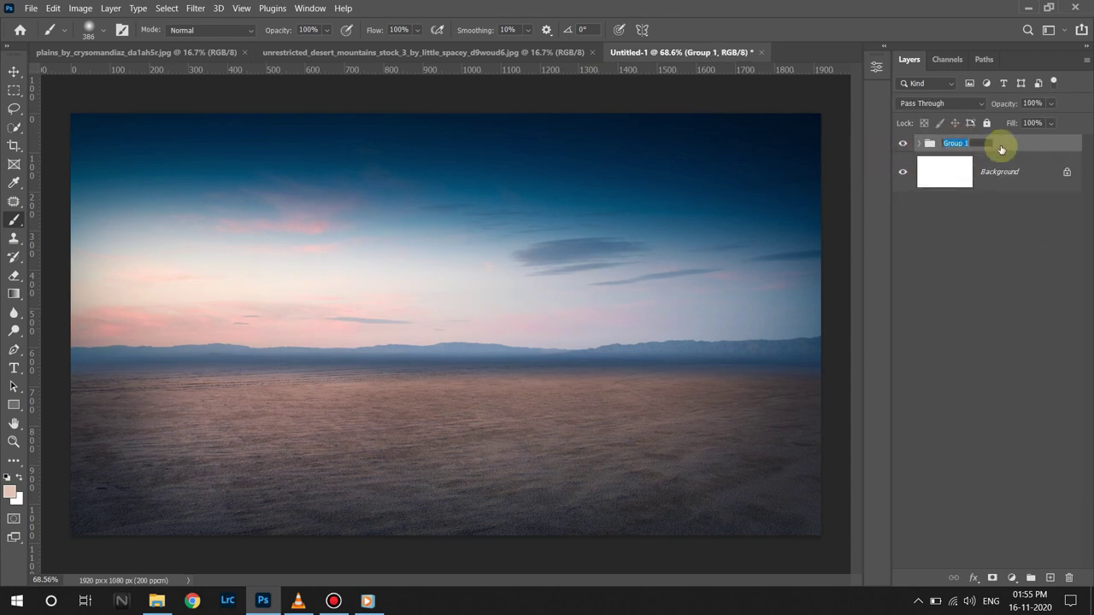
text(background)
key(Return)
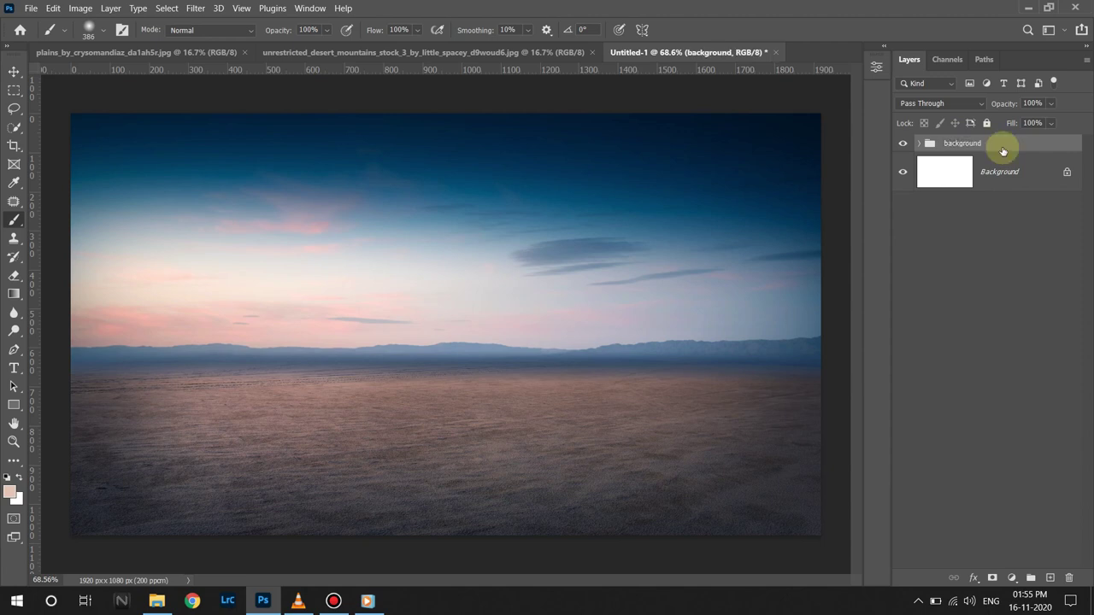
Stamp the visible scene into a merged layer and switch to the car cutting.psd document.
key(ctrl+shift+alt+e)
key(v)
key(ctrl+Tab)
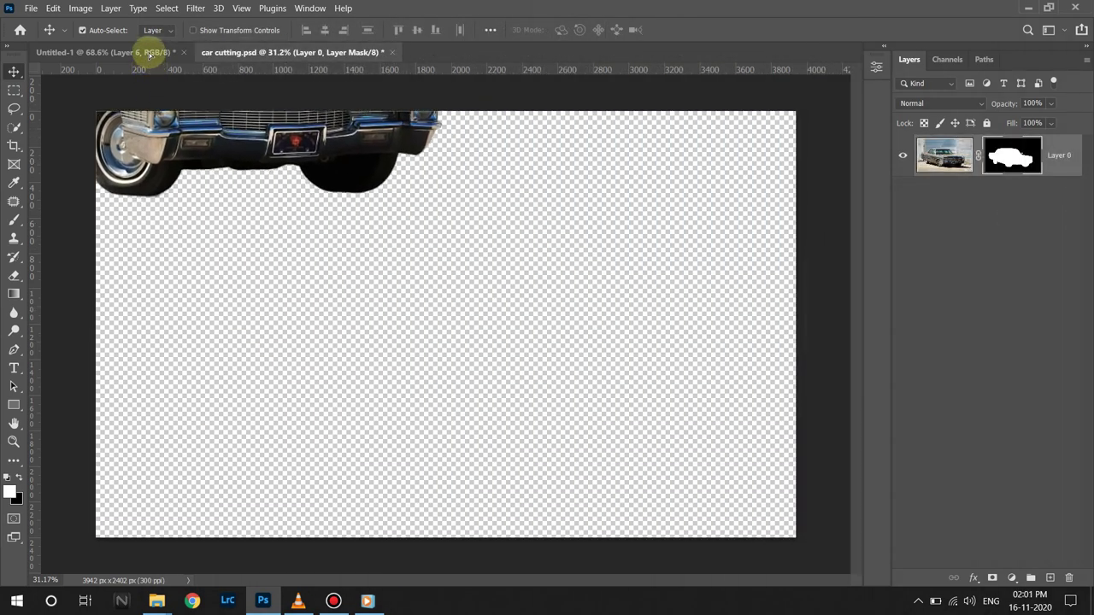
Bring the car into the desert document, scale it to about 26% and set it on the sand.
drag(256, 189, 264, 193)
drag(406, 311, 405, 308)
scroll(407, 306, down, 5)
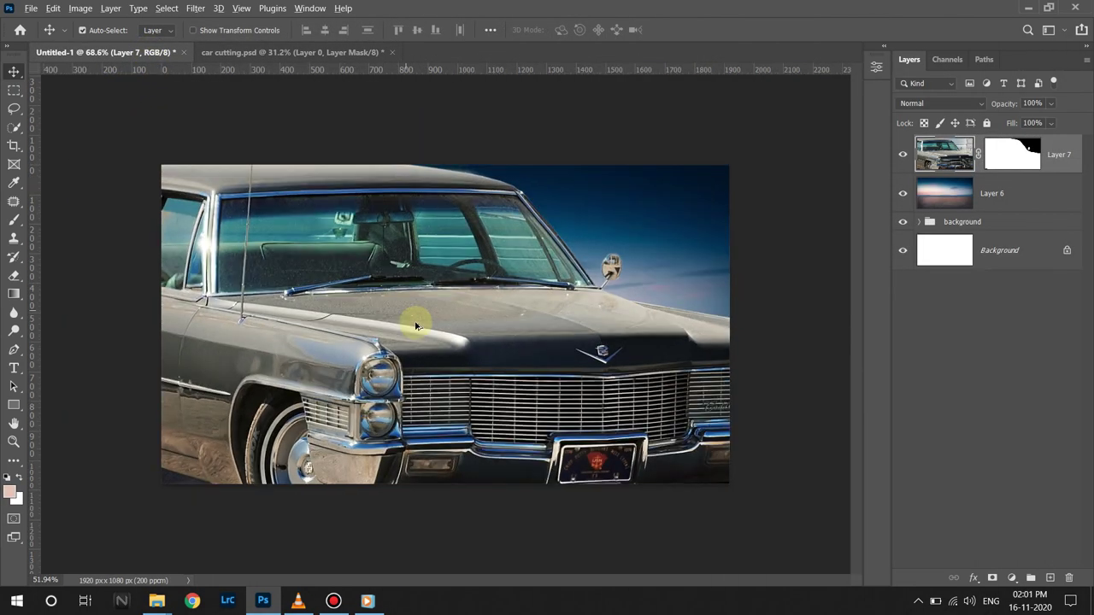
key(ctrl)
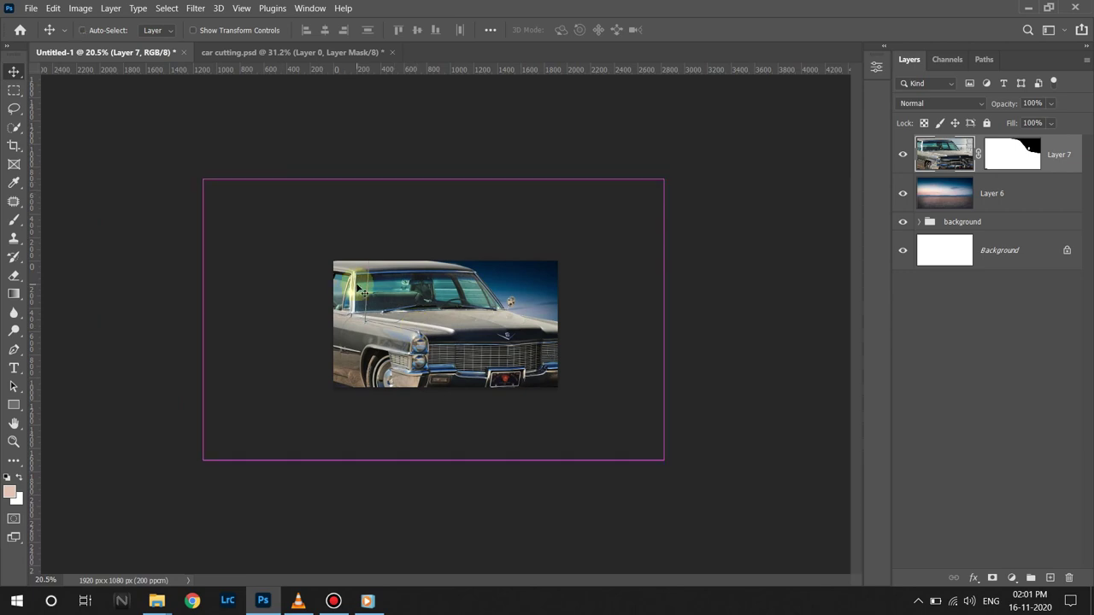
key(ctrl+t)
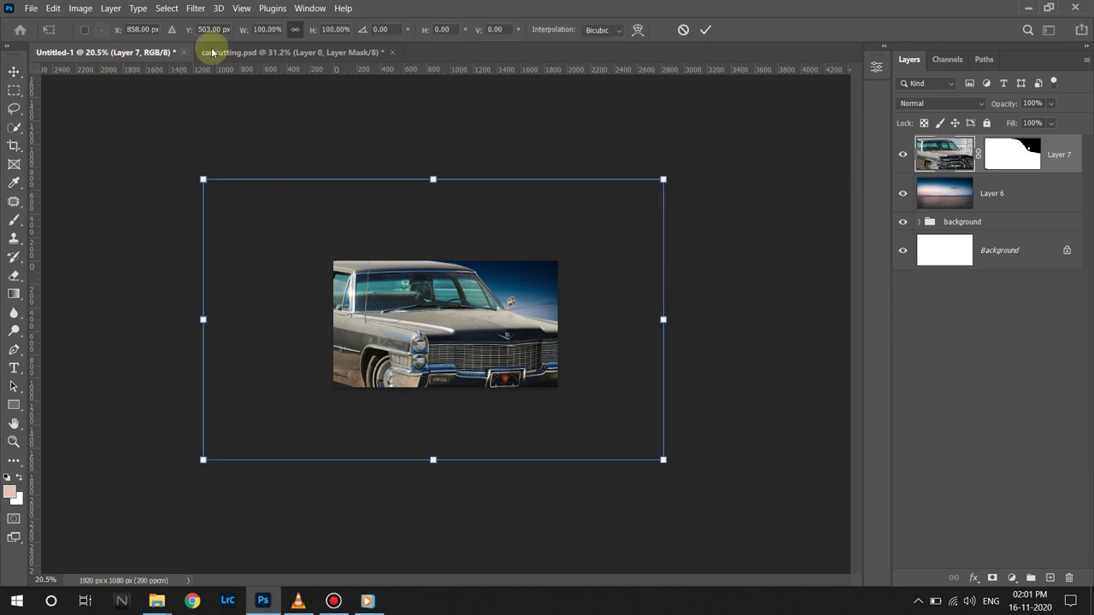
drag(236, 31, 190, 25)
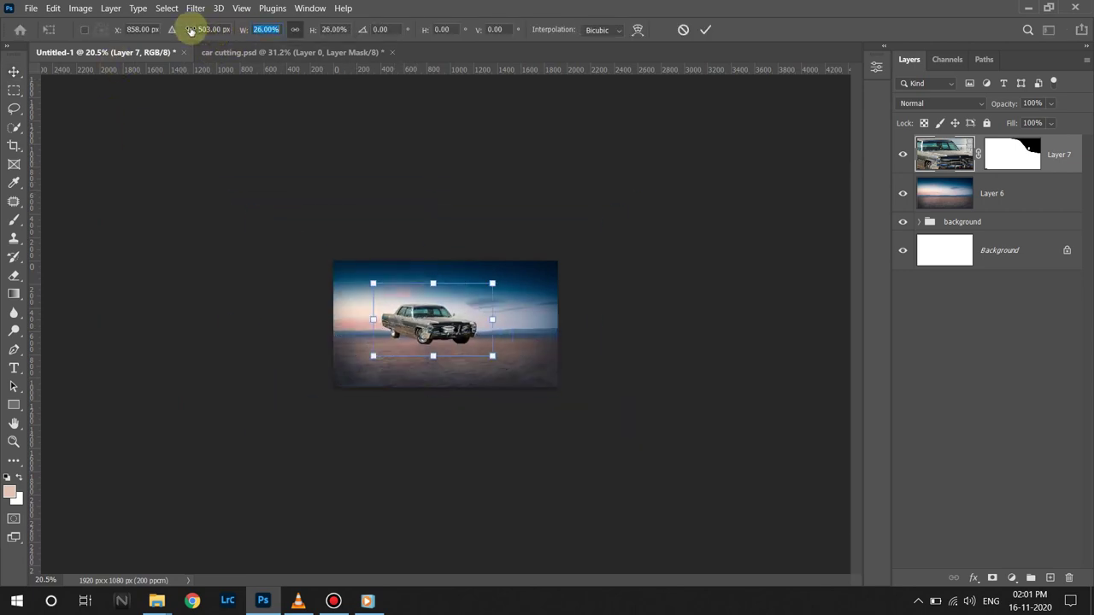
key(ctrl+0)
mouse_move(372, 331)
mouse_down()
mouse_move(451, 417)
mouse_move(500, 402)
mouse_move(462, 395)
mouse_up()
key(Return)
key(ctrl+t)
key(Return)
right_click(1056, 178)
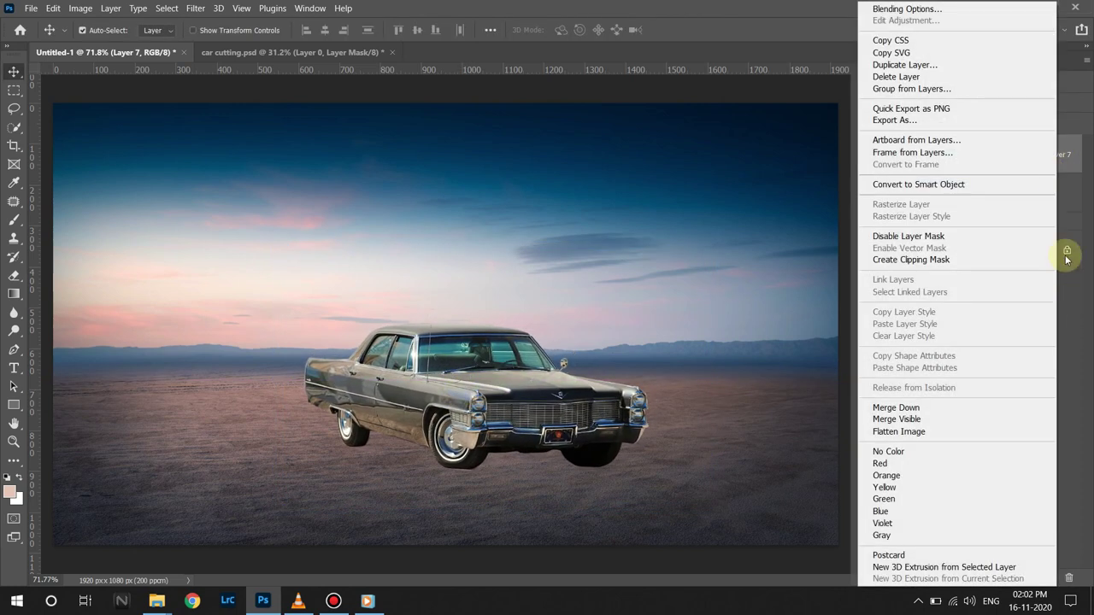
Duplicate the car layer, delete the original's mask and hide the original.
click(906, 65)
click(665, 160)
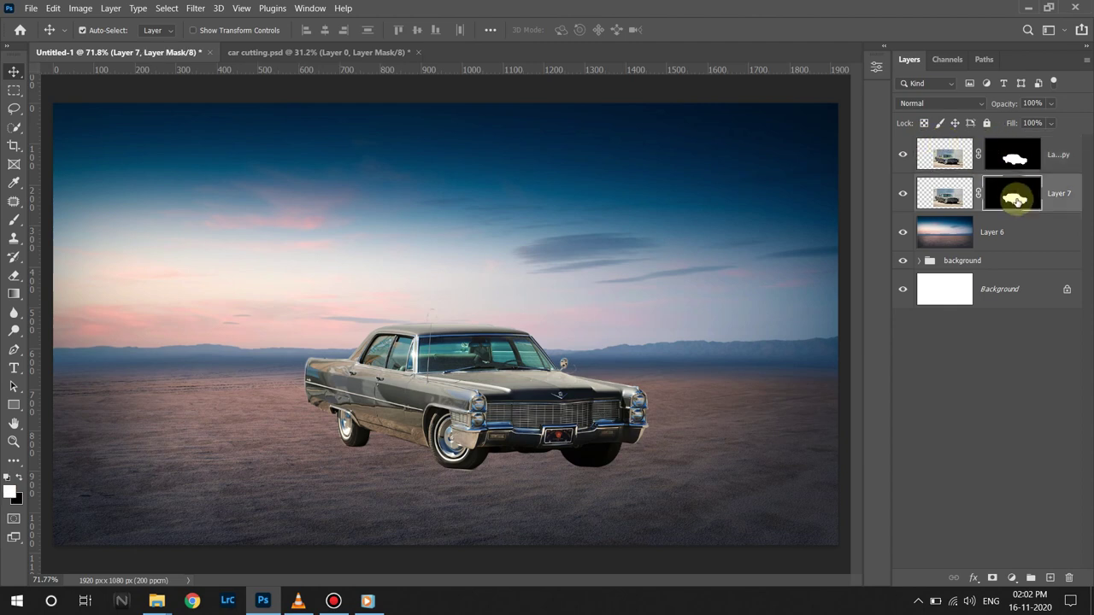
right_click(1013, 190)
click(1004, 225)
click(938, 155)
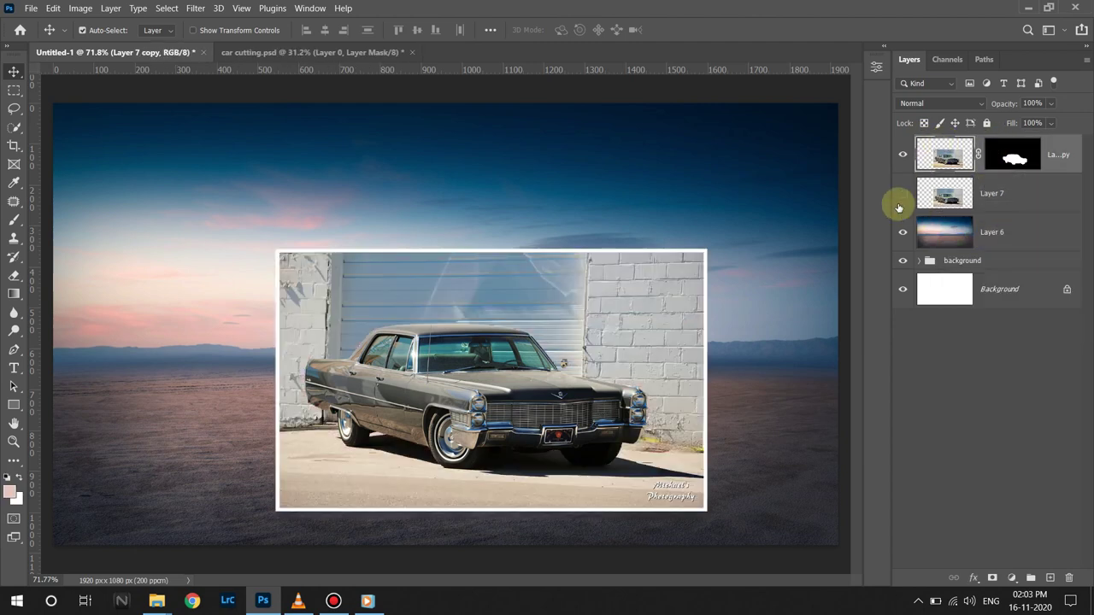
click(903, 193)
Grade the car copy in Camera Raw: Highlights -54, Vibrance -31, Temperature -17.
click(196, 7)
click(239, 107)
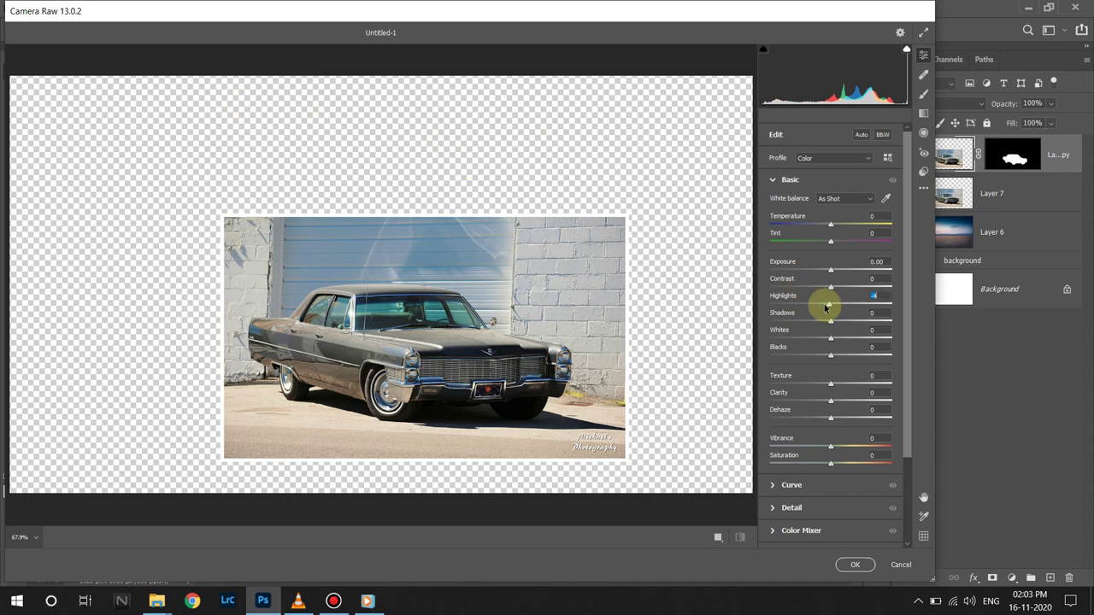
mouse_move(830, 303)
mouse_down()
mouse_move(766, 303)
mouse_move(794, 323)
mouse_up()
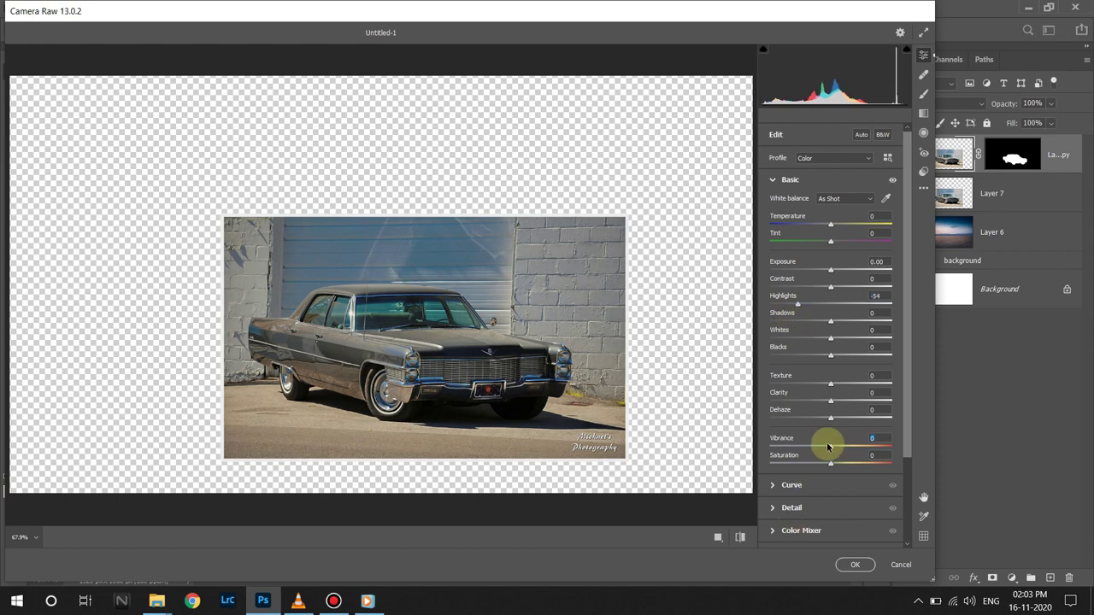
drag(830, 446, 811, 448)
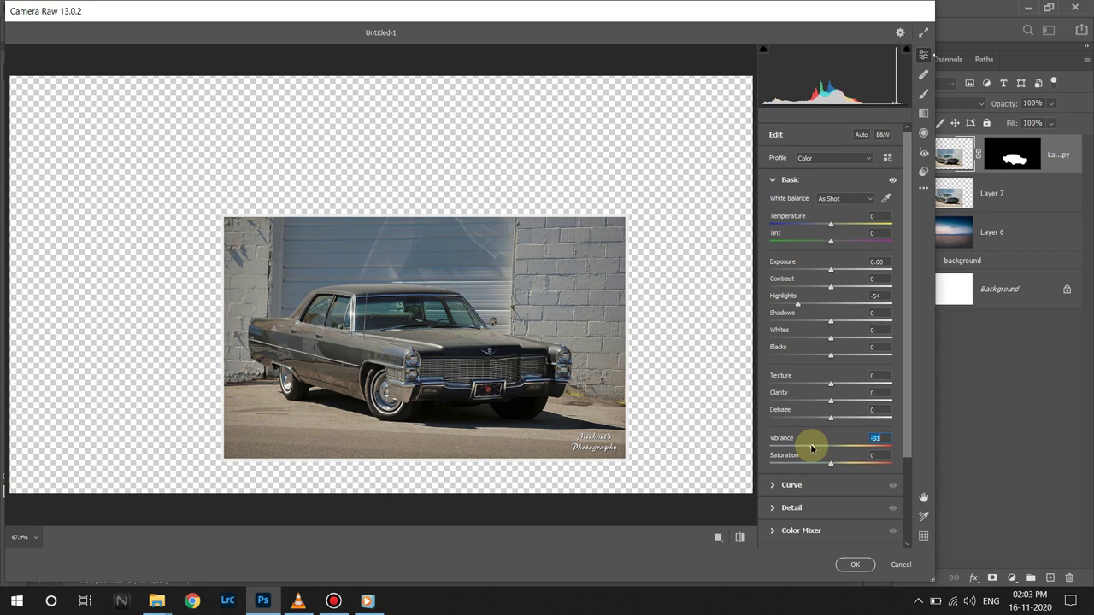
drag(830, 225, 820, 226)
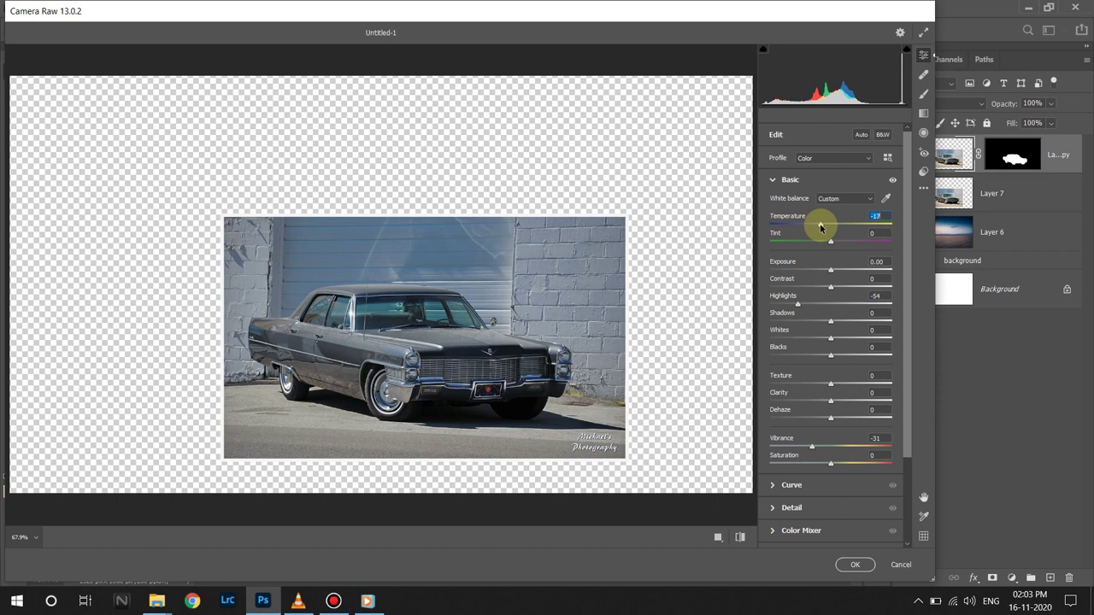
click(855, 565)
Smudge the roof and windshield edge with a soft 65 px Smudge brush at about 22% strength.
right_click(24, 308)
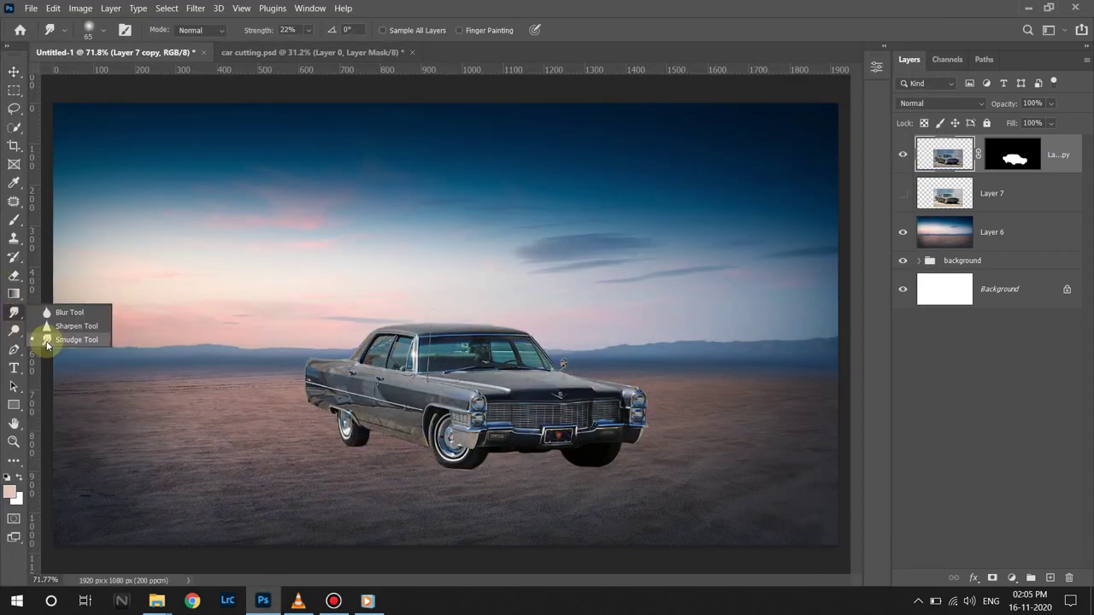
click(287, 30)
click(88, 32)
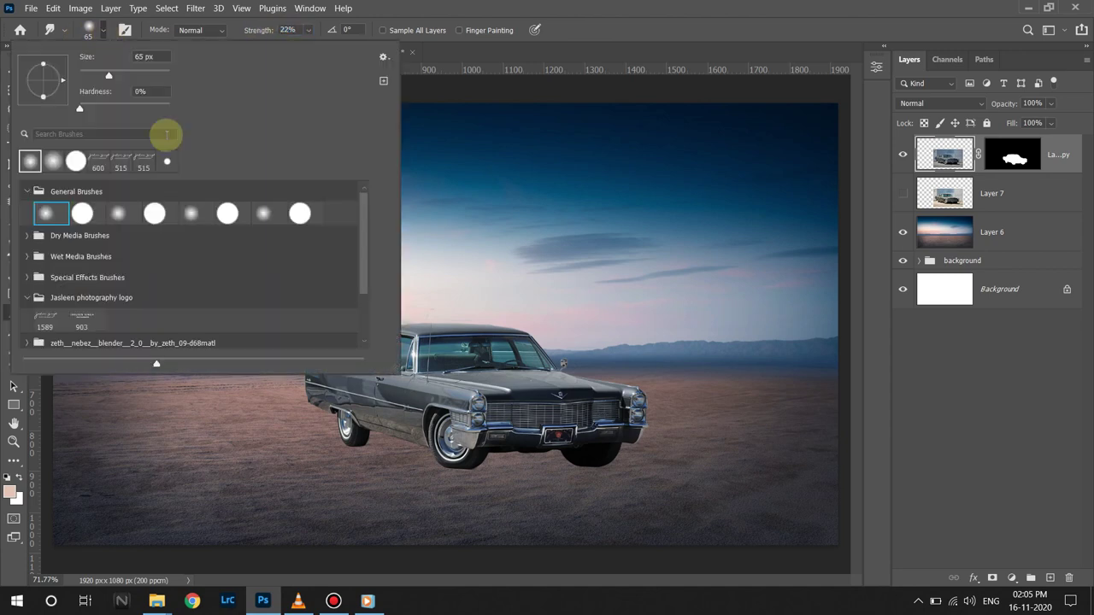
scroll(362, 288, down, 3)
click(196, 335)
click(482, 9)
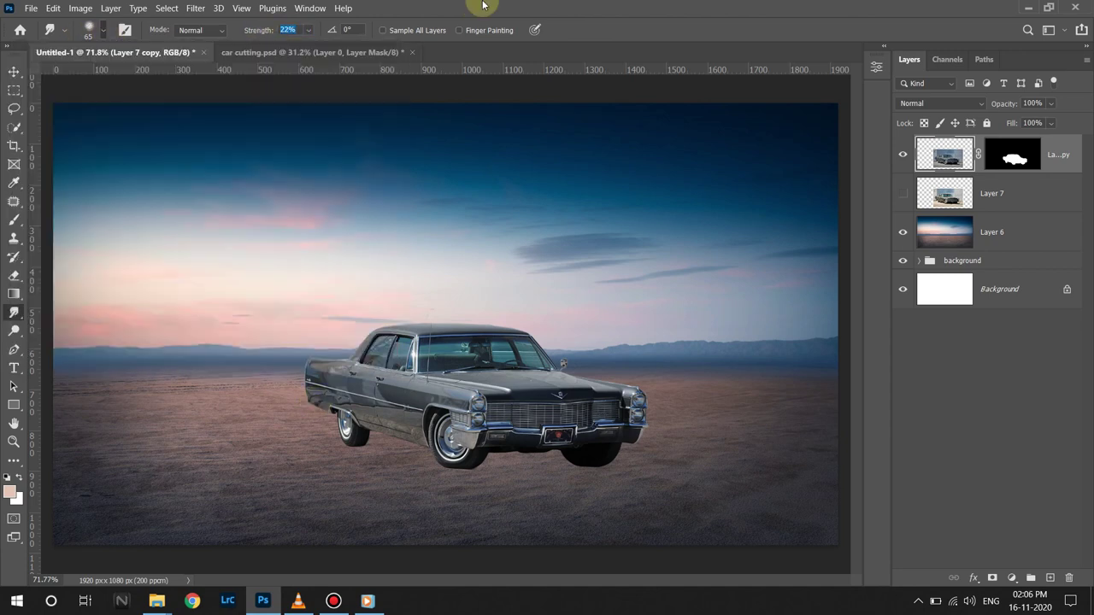
mouse_move(536, 332)
mouse_down()
mouse_move(484, 344)
mouse_move(583, 389)
mouse_up()
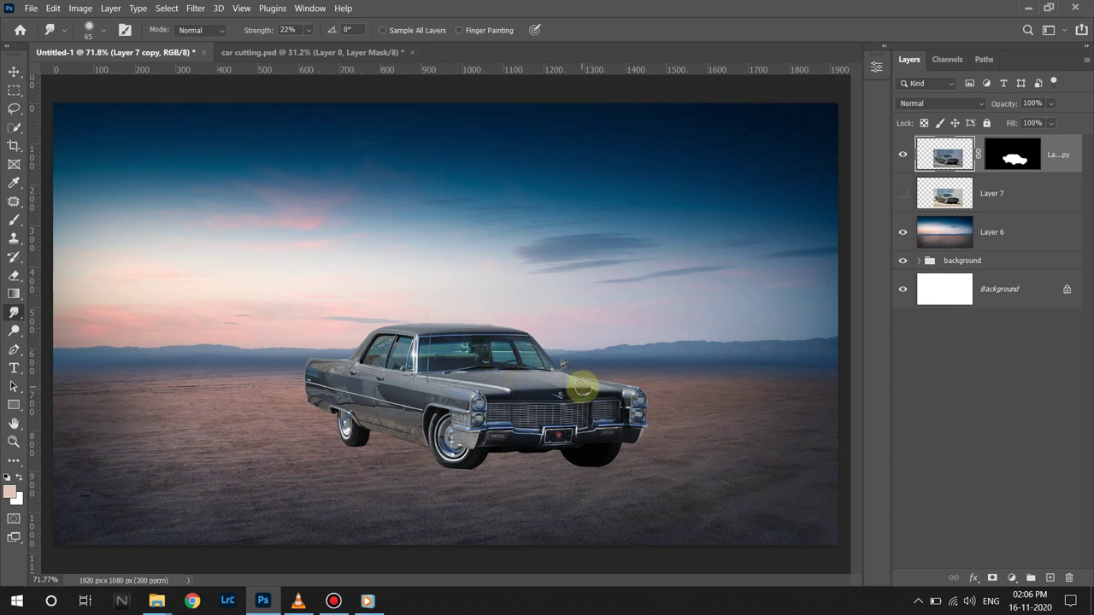
click(583, 389)
Smudge around the headlight and wiper area, resizing the brush between 22 px and 7 px.
scroll(517, 387, up, 5)
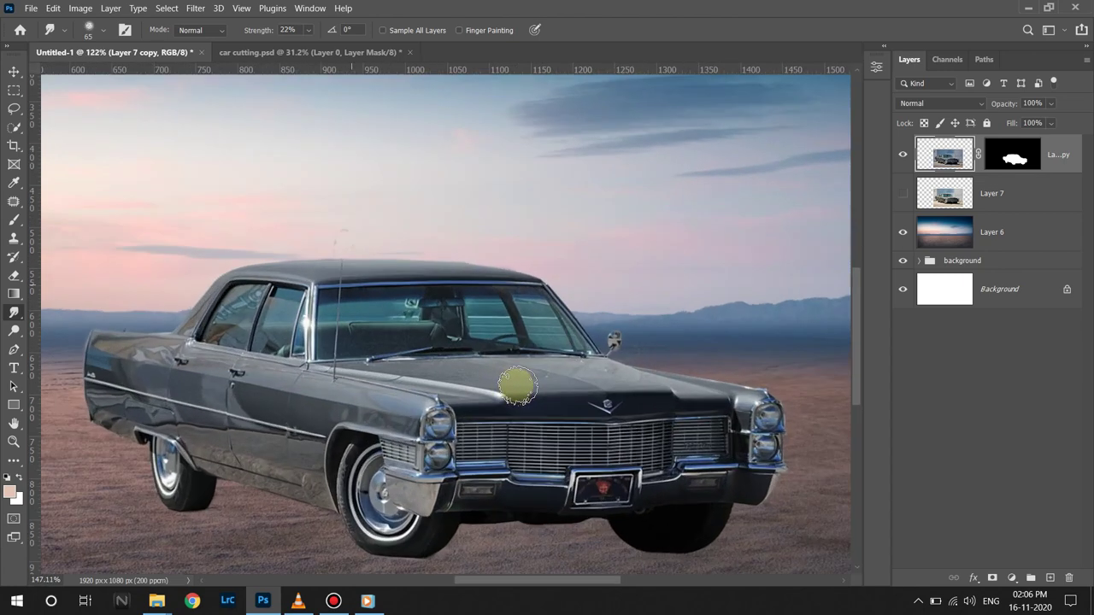
scroll(517, 386, up, 3)
scroll(518, 402, up, 2)
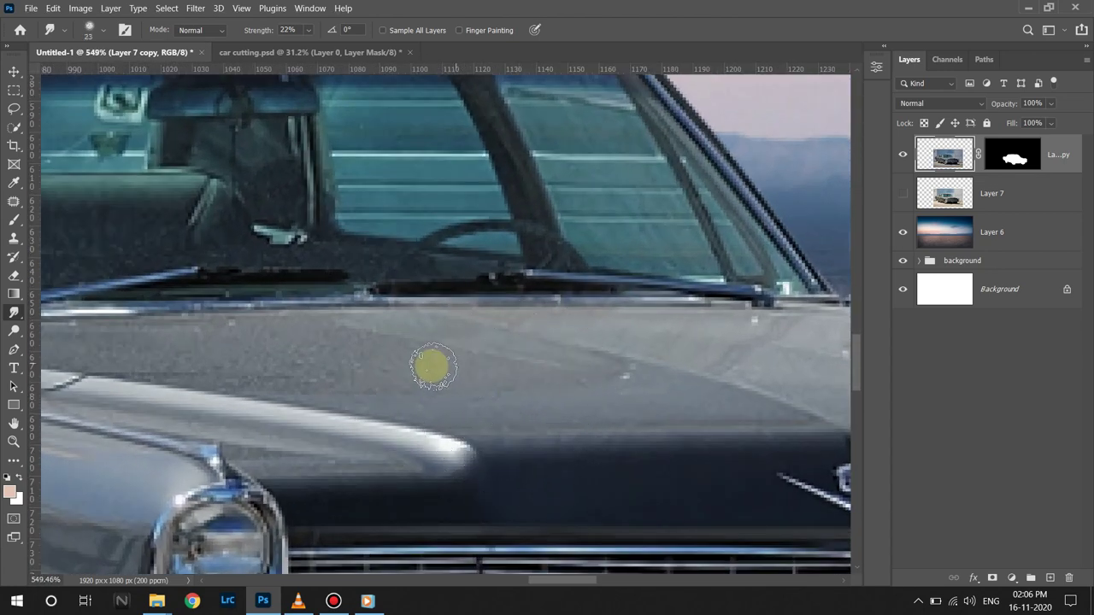
scroll(170, 347, left, 3)
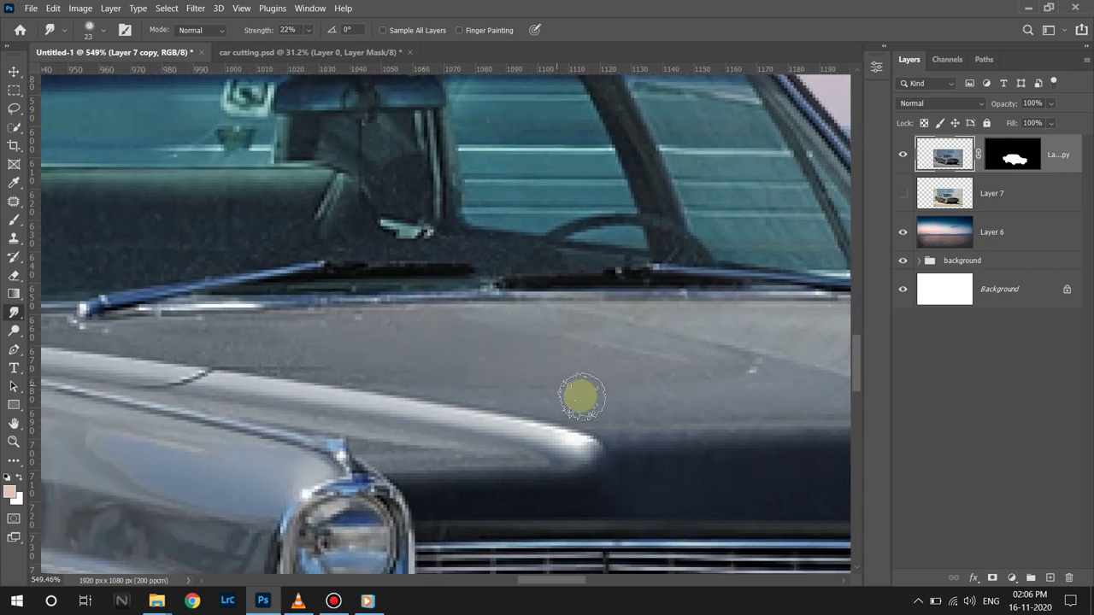
drag(688, 375, 476, 390)
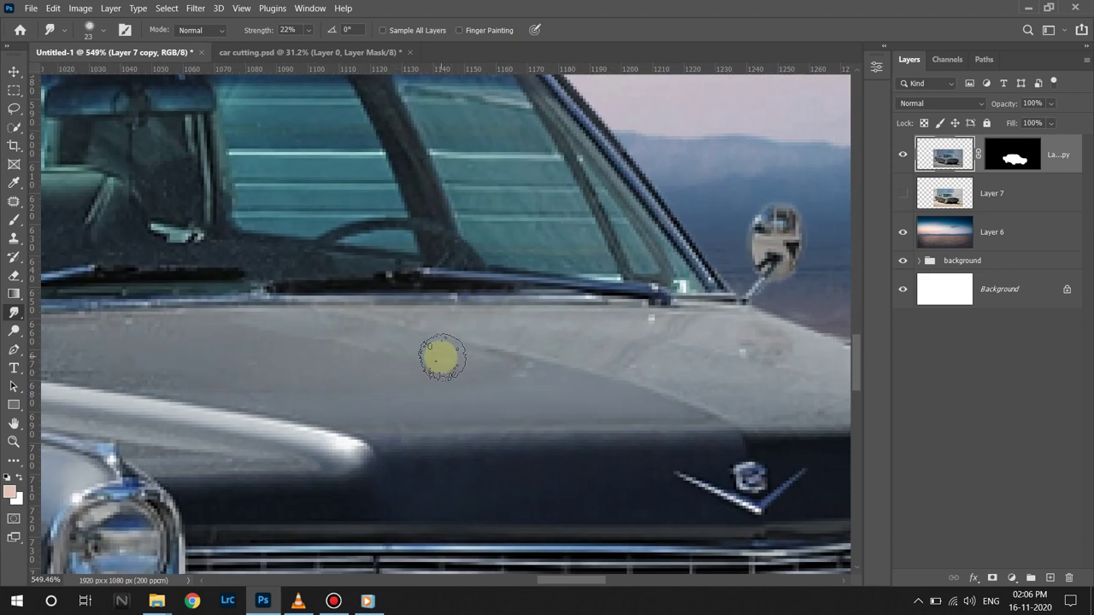
drag(440, 355, 390, 305)
key(bracketleft)
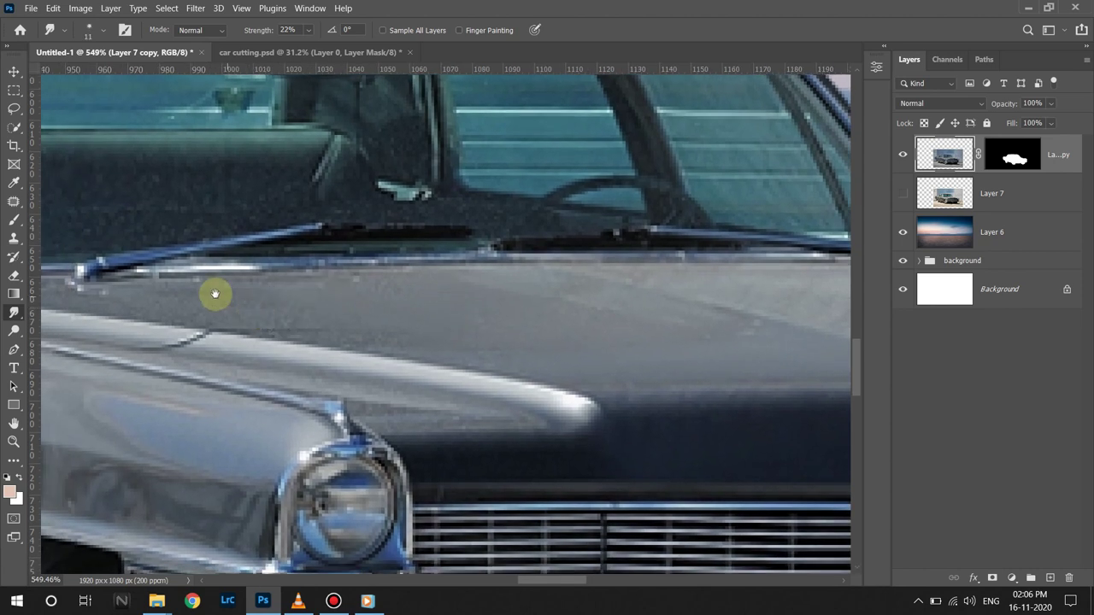
drag(215, 293, 233, 287)
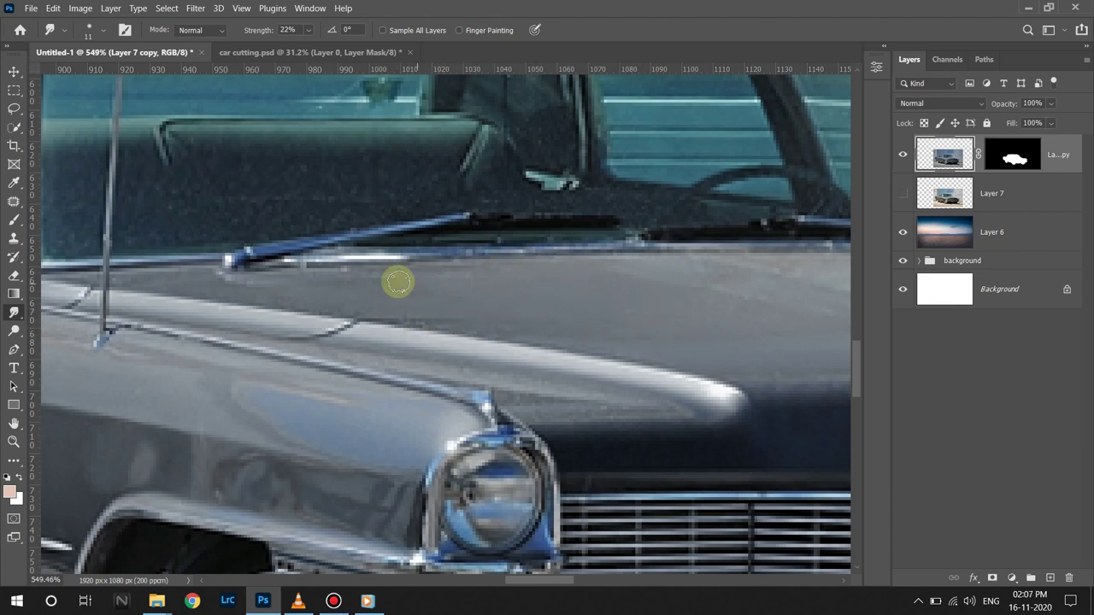
scroll(434, 275, right, 5)
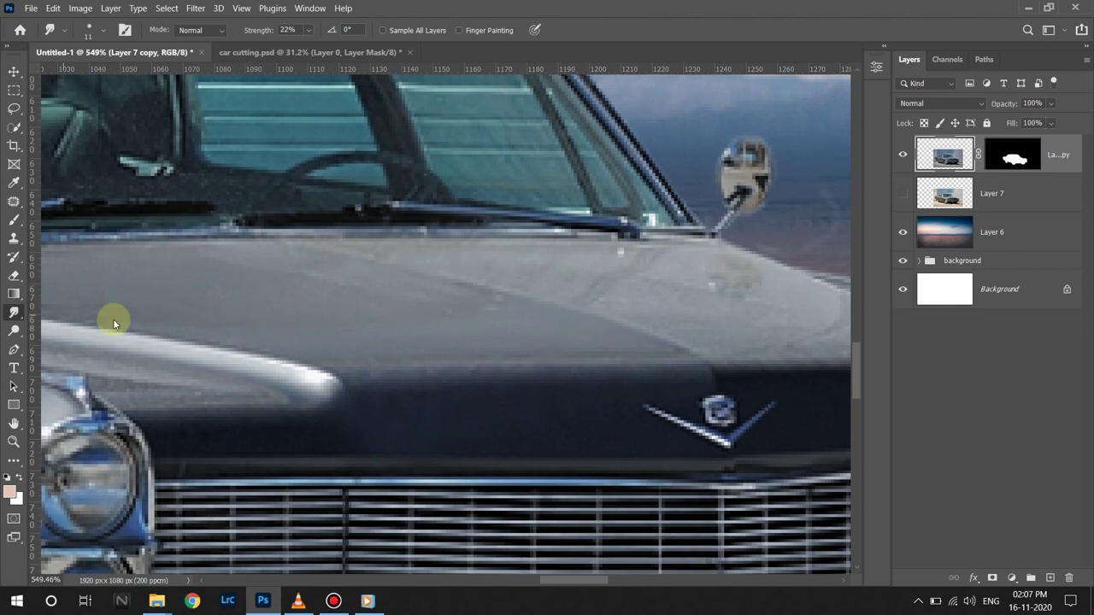
key(bracketright)
drag(547, 265, 513, 268)
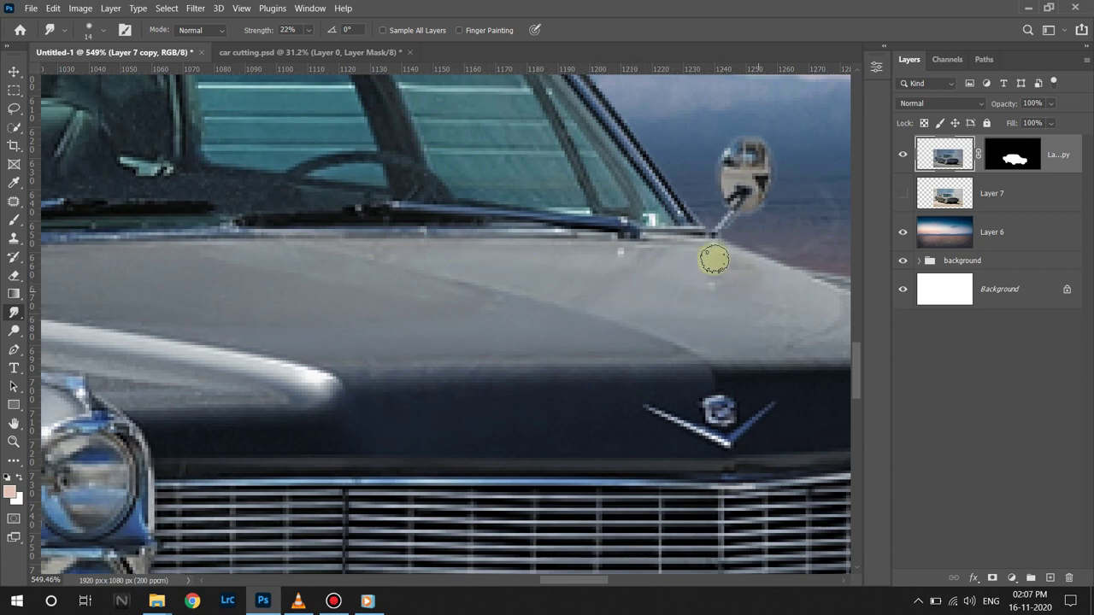
Smudge the rough hood beside the mirror and the front edge with a smaller brush.
drag(720, 313, 520, 276)
key(bracketright)
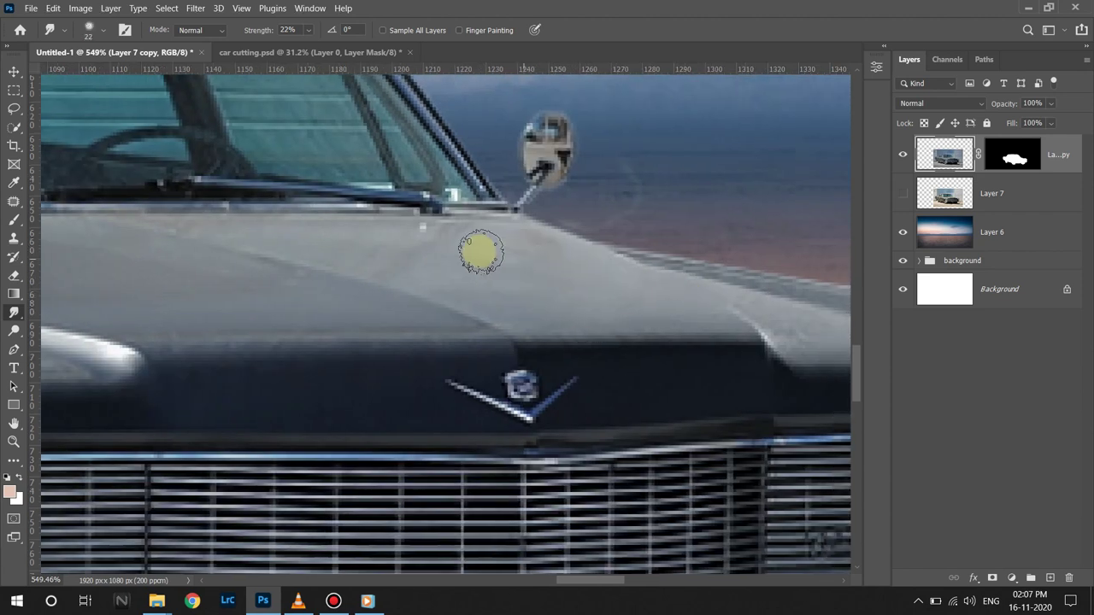
scroll(632, 330, right, 3)
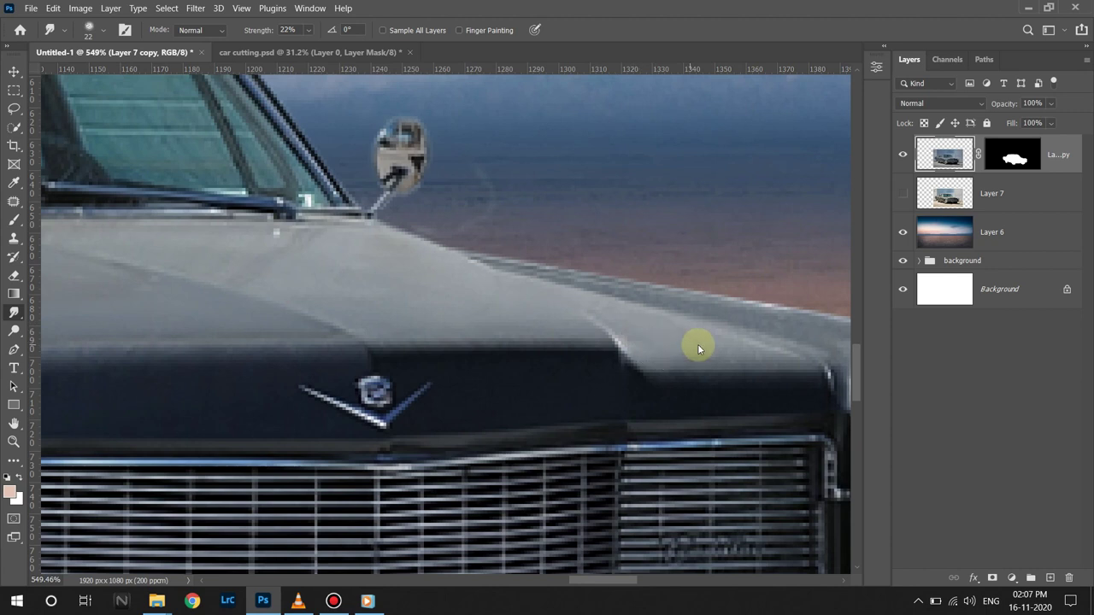
scroll(598, 325, right, 3)
key(bracketleft)
key(bracketleft)
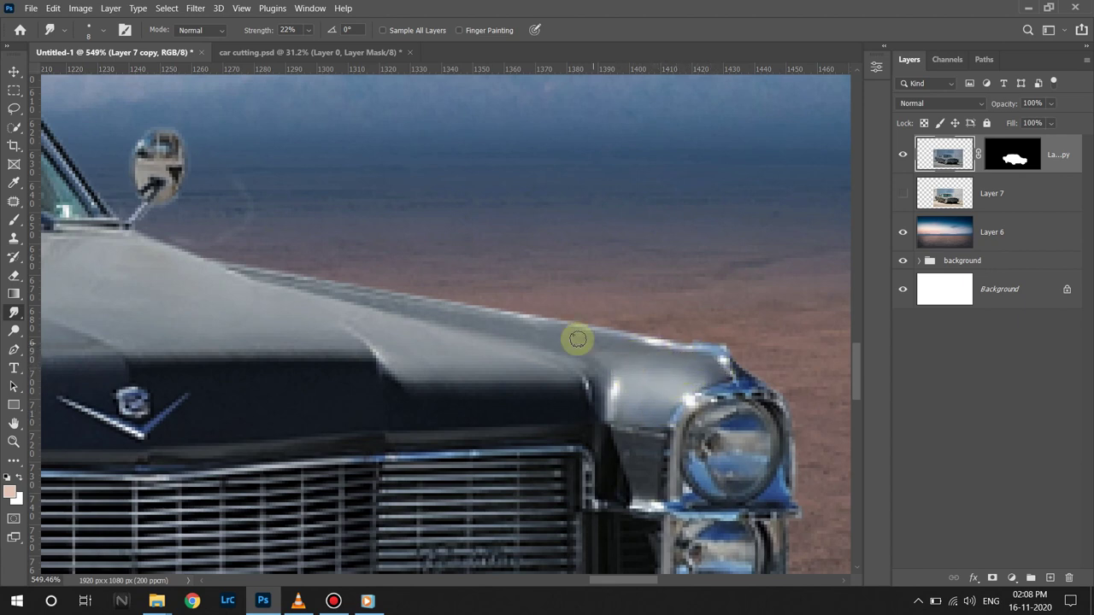
scroll(577, 339, down, 3)
scroll(621, 442, up, 2)
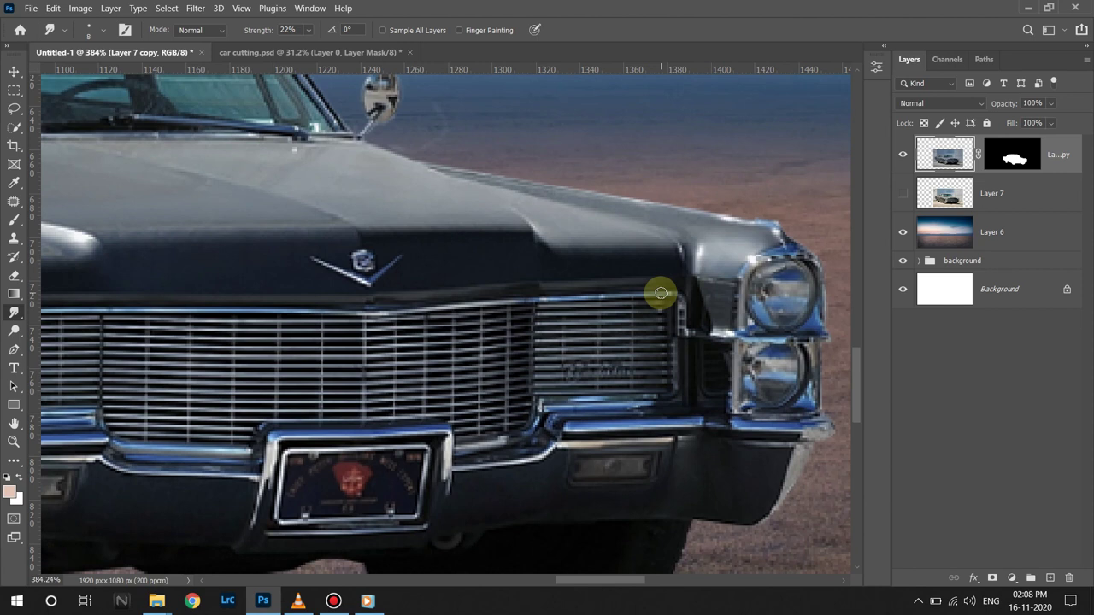
scroll(344, 275, up, 2)
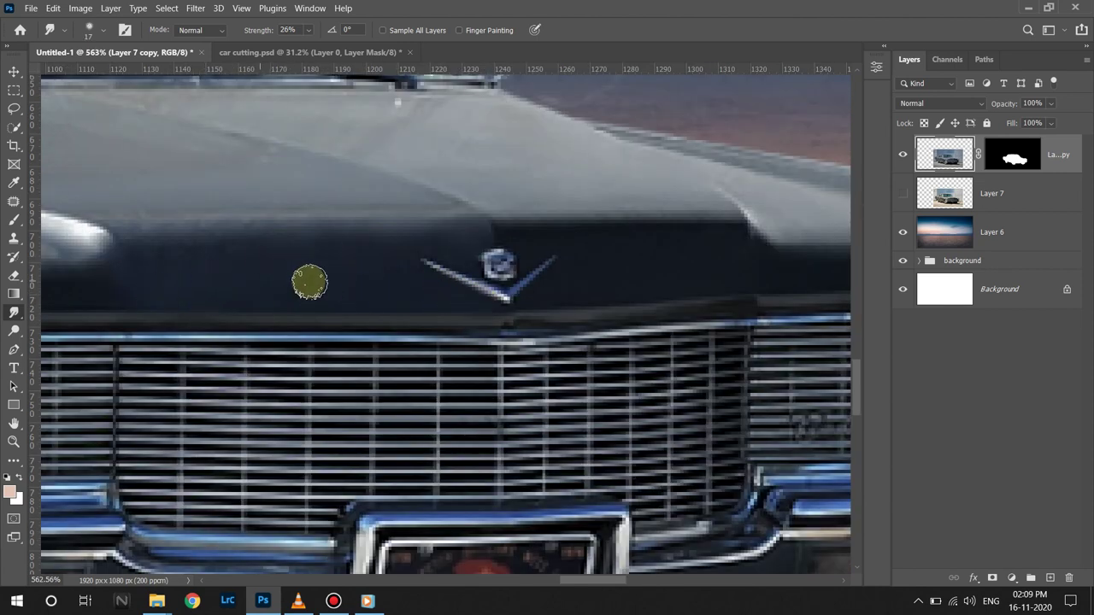
Smudge the hood and left headlight area at 26% strength, enlarging the brush slightly.
mouse_move(115, 285)
mouse_down()
mouse_move(452, 236)
mouse_move(451, 196)
mouse_up()
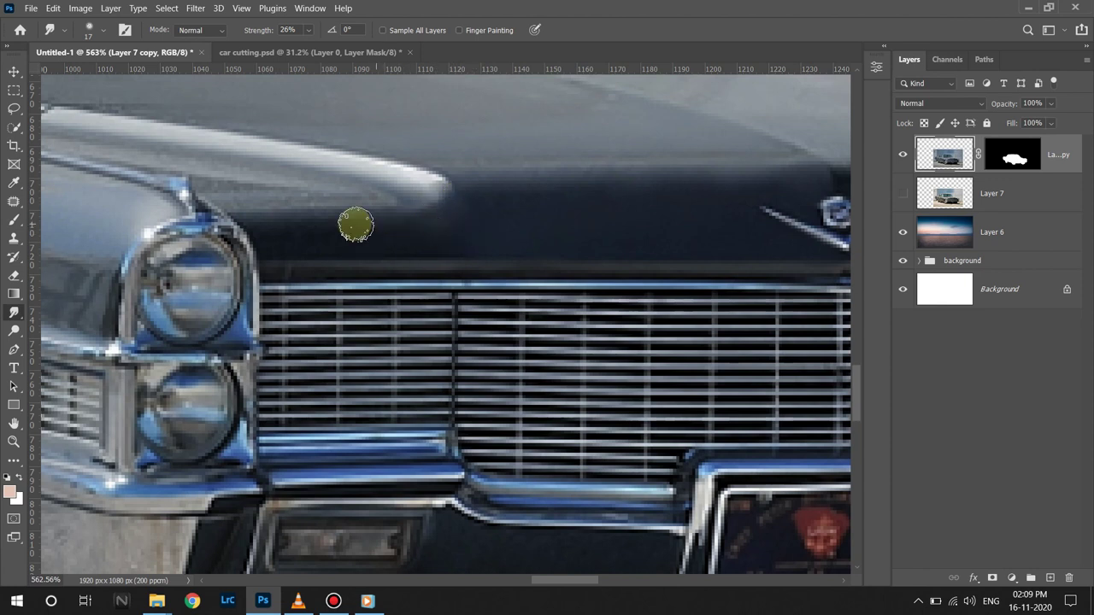
scroll(425, 300, up, 3)
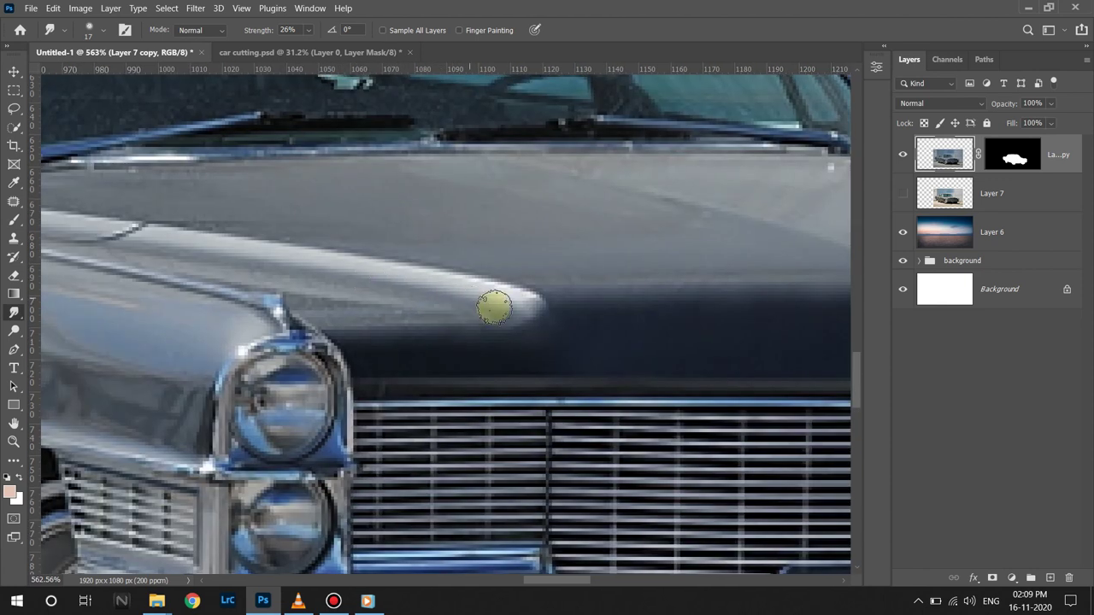
scroll(413, 262, left, 5)
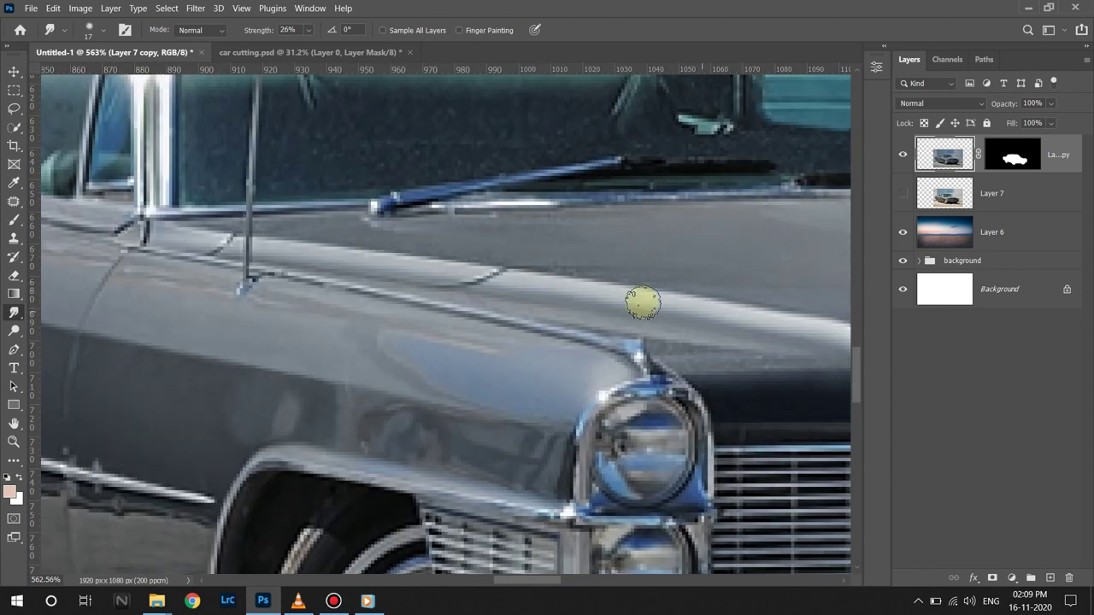
scroll(747, 317, right, 2)
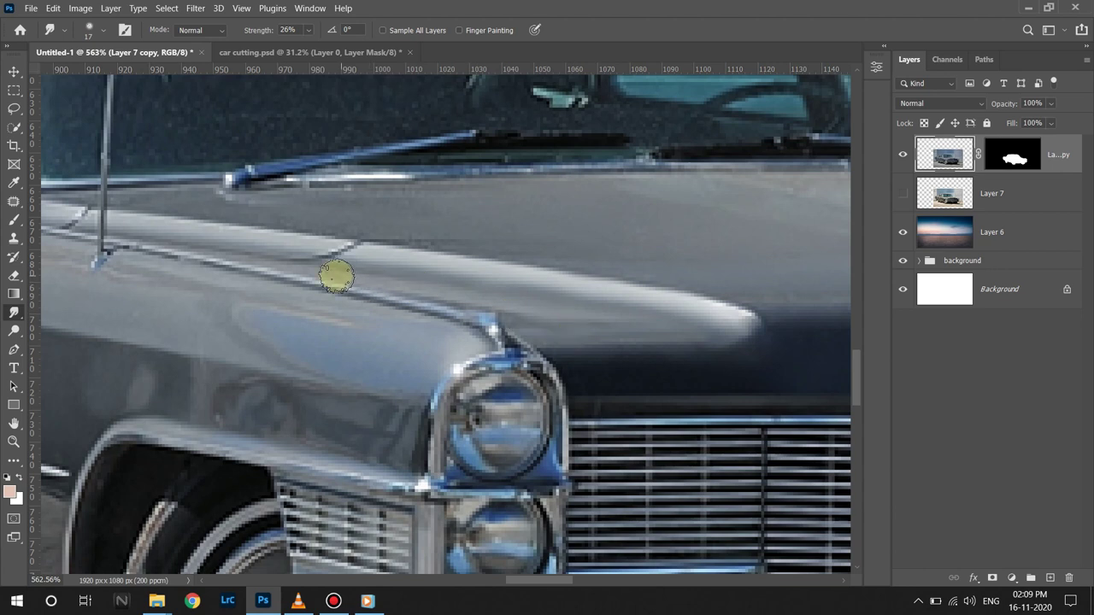
scroll(427, 283, left, 5)
key(bracketright)
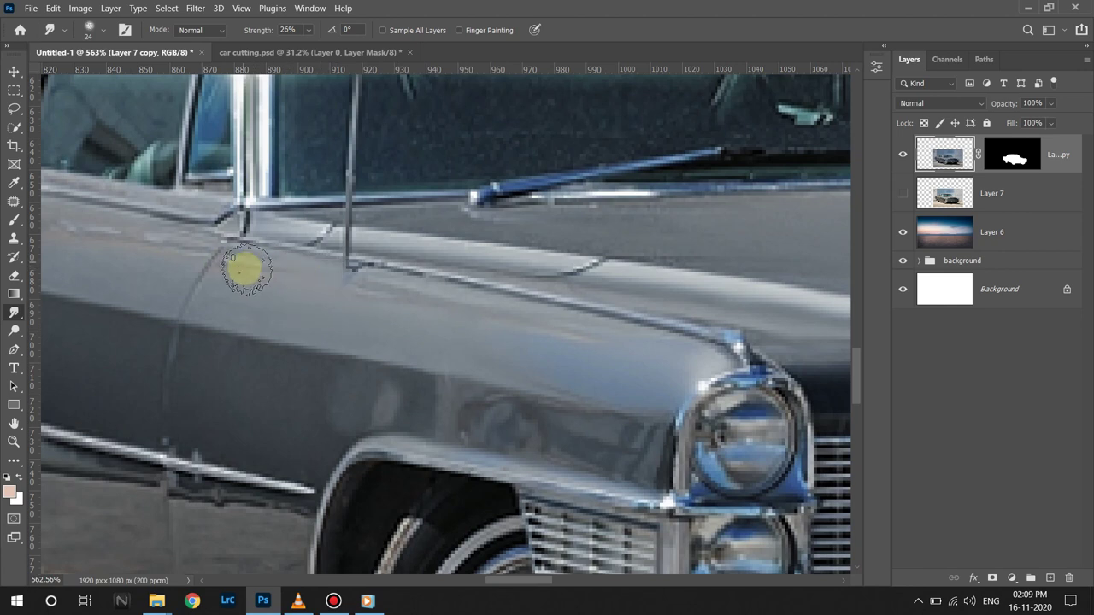
Enlarge the smudge brush to 33 and smooth the front fender, doors and roof.
drag(508, 386, 550, 330)
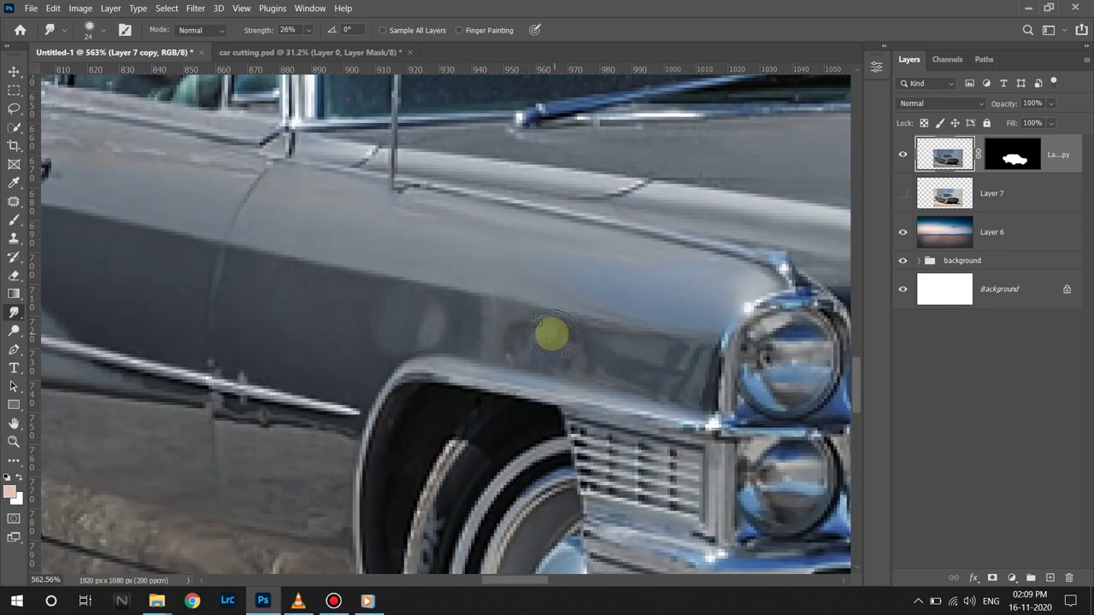
scroll(584, 293, left, 2)
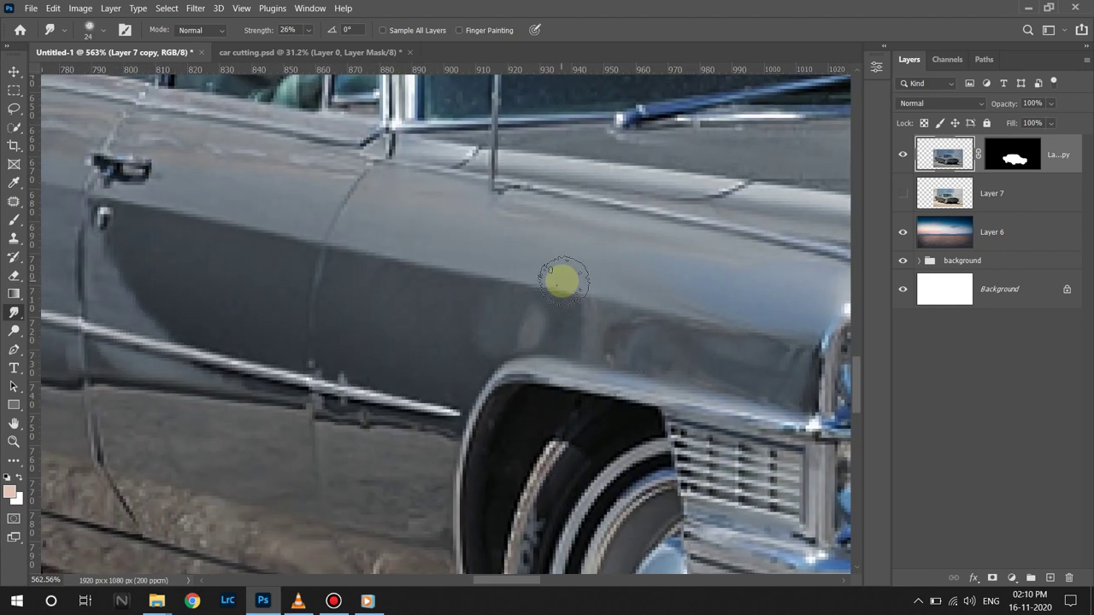
drag(509, 321, 513, 321)
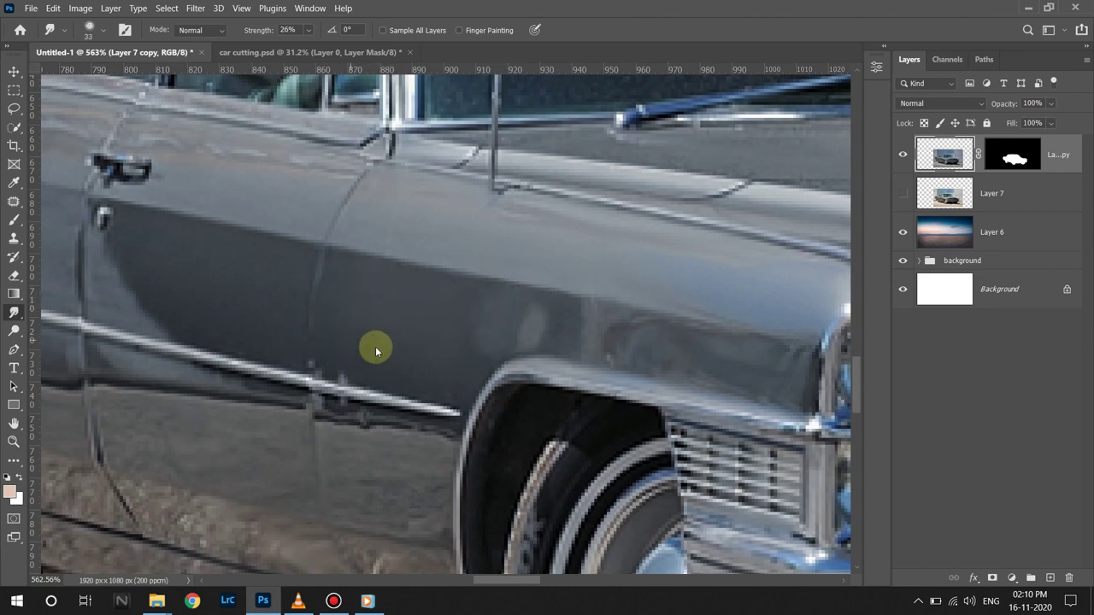
scroll(269, 276, left, 5)
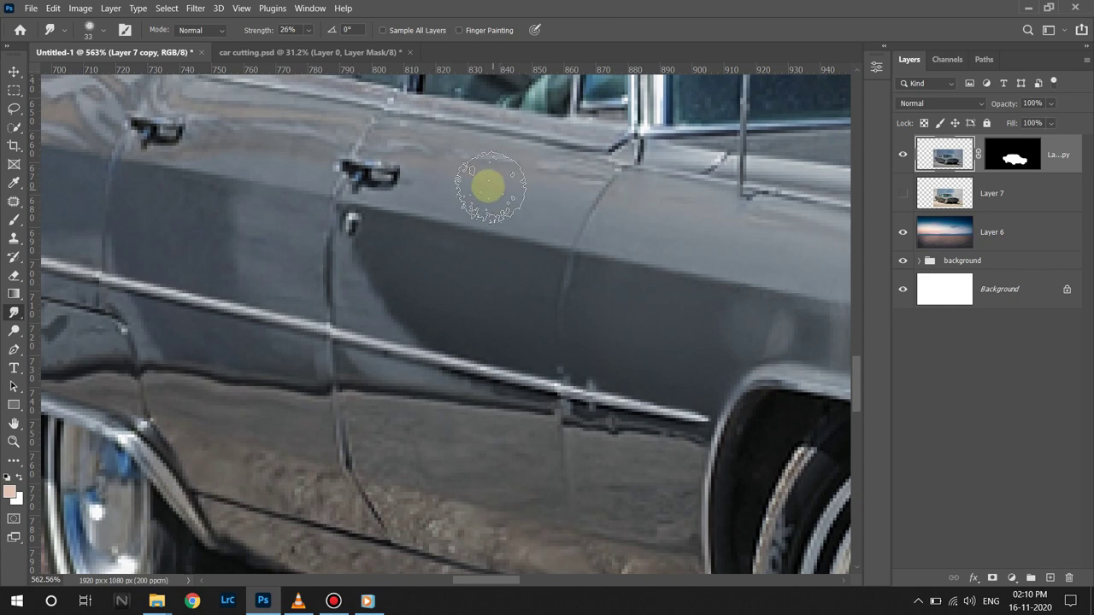
scroll(474, 218, left, 6)
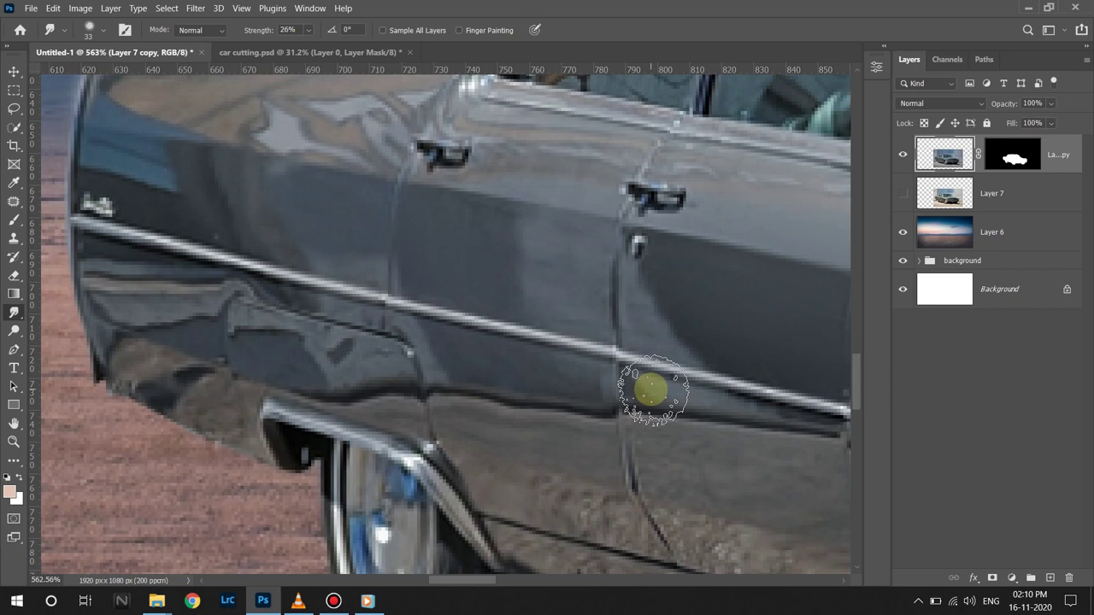
scroll(442, 163, up, 10)
scroll(442, 163, right, 10)
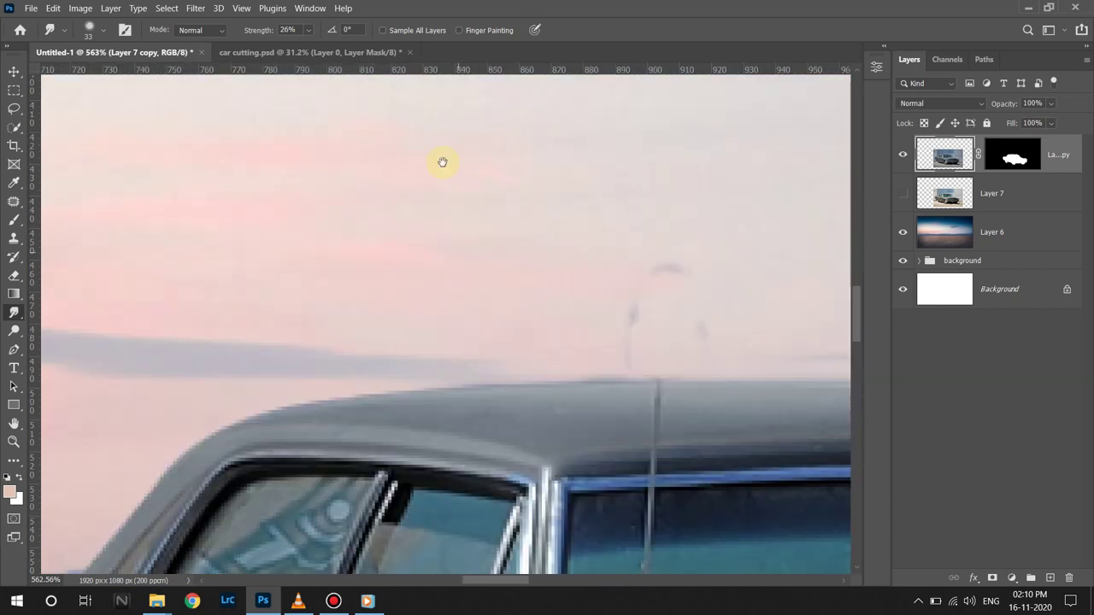
scroll(382, 379, right, 9)
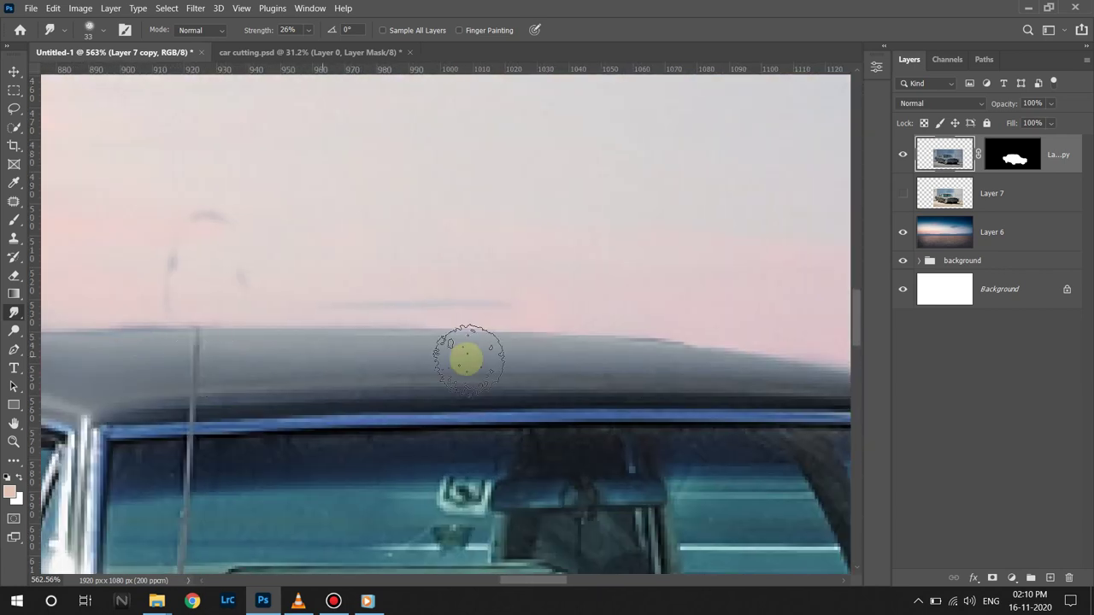
scroll(362, 242, down, 10)
scroll(361, 242, right, 5)
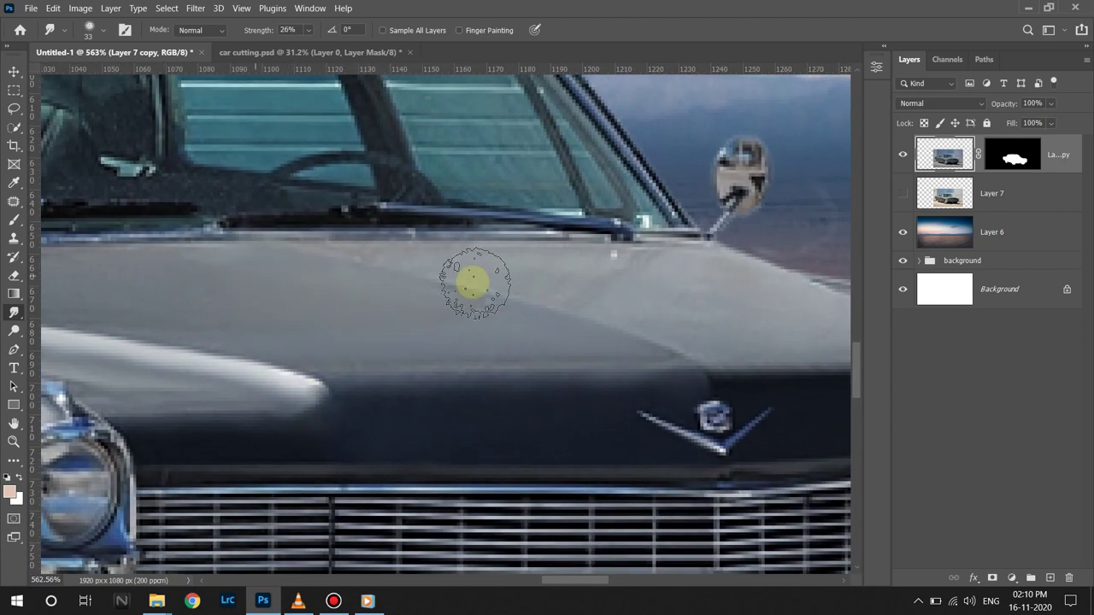
scroll(725, 336, right, 6)
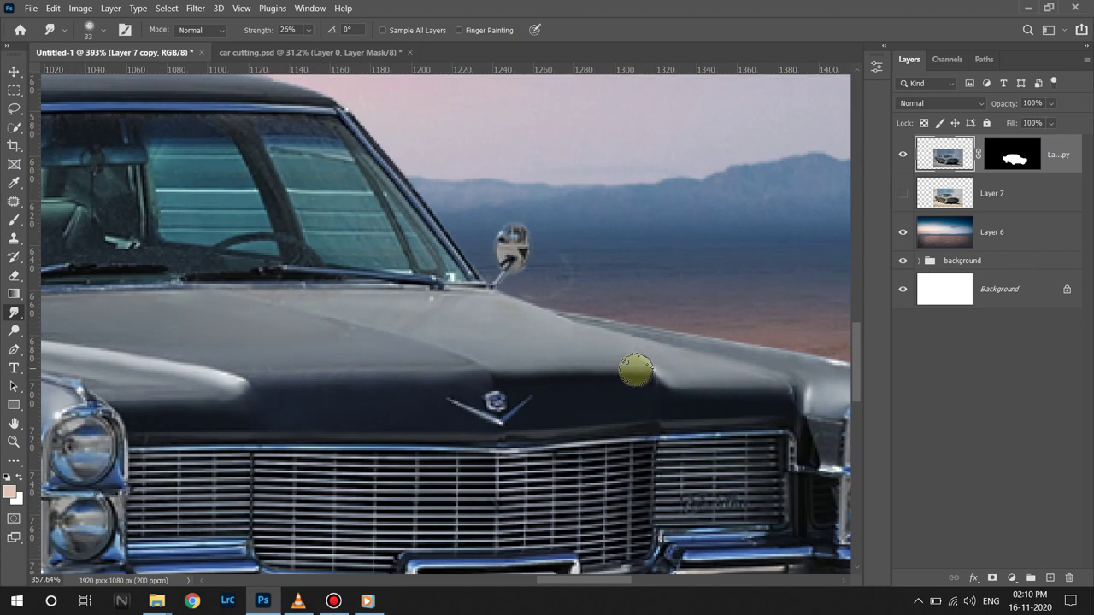
scroll(636, 371, down, 5)
Make Layer 7, the original car photo, visible and set it to Multiply blending.
click(902, 155)
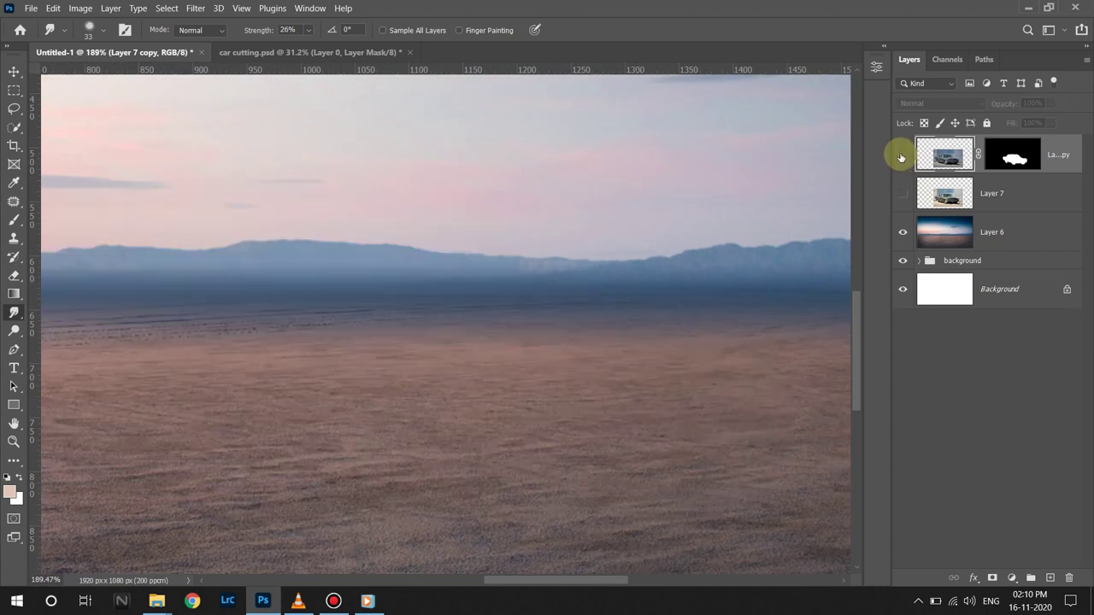
click(902, 155)
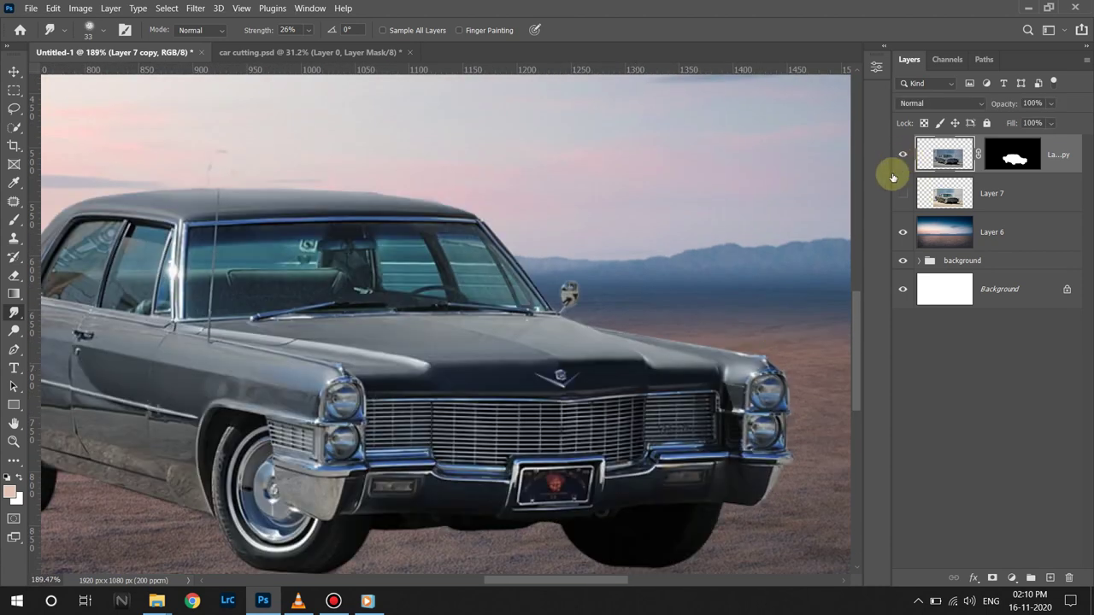
click(949, 194)
click(903, 194)
click(991, 194)
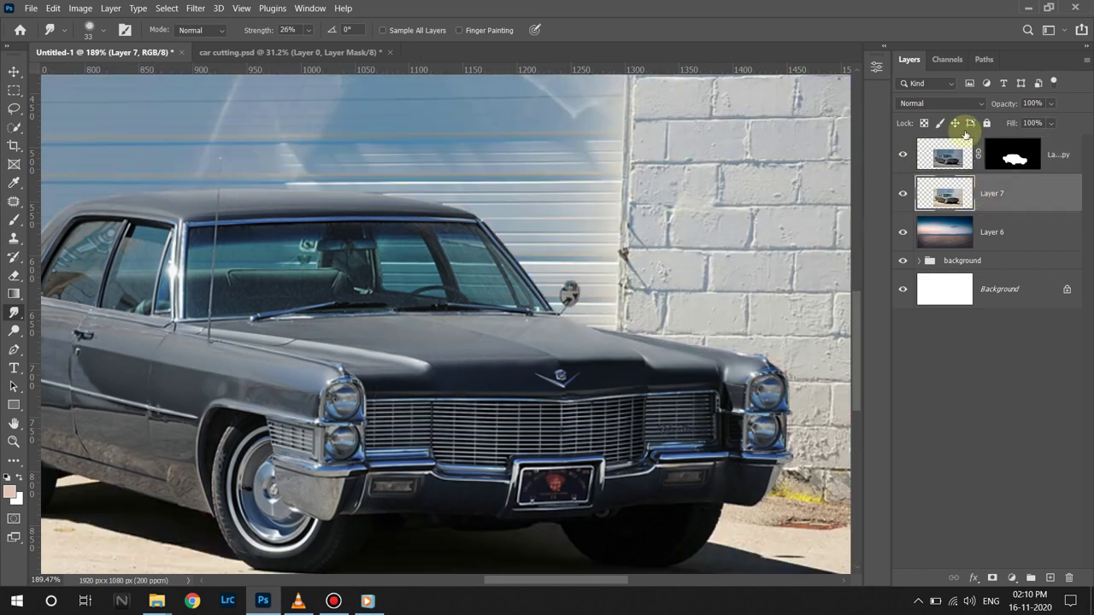
click(940, 102)
click(927, 154)
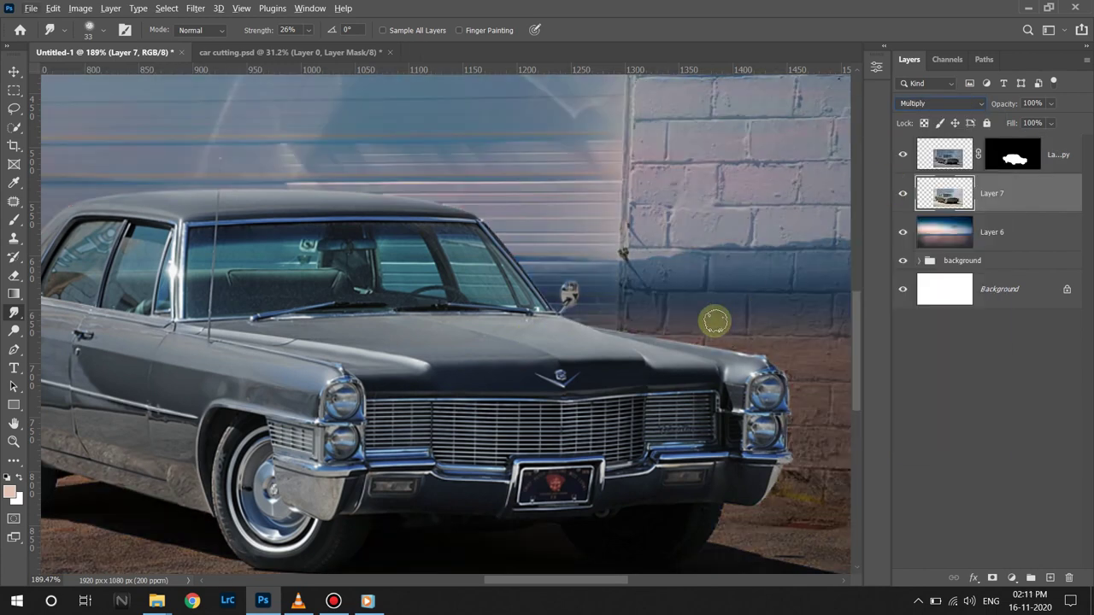
Fit the image on screen and give Layer 7 an inverted, hide-all black mask.
key(ctrl+1)
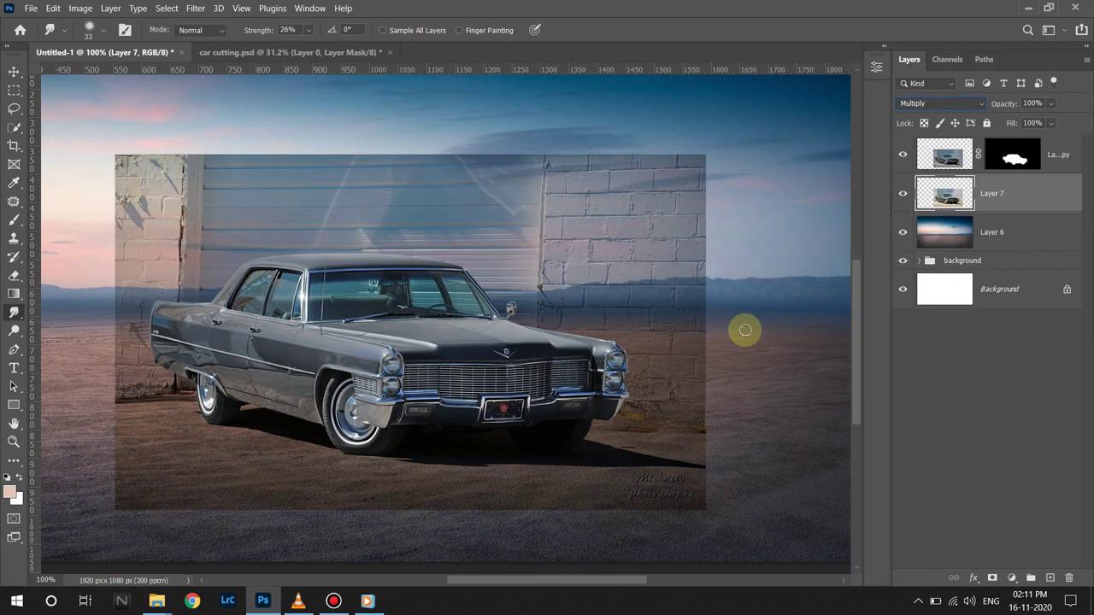
key(ctrl+0)
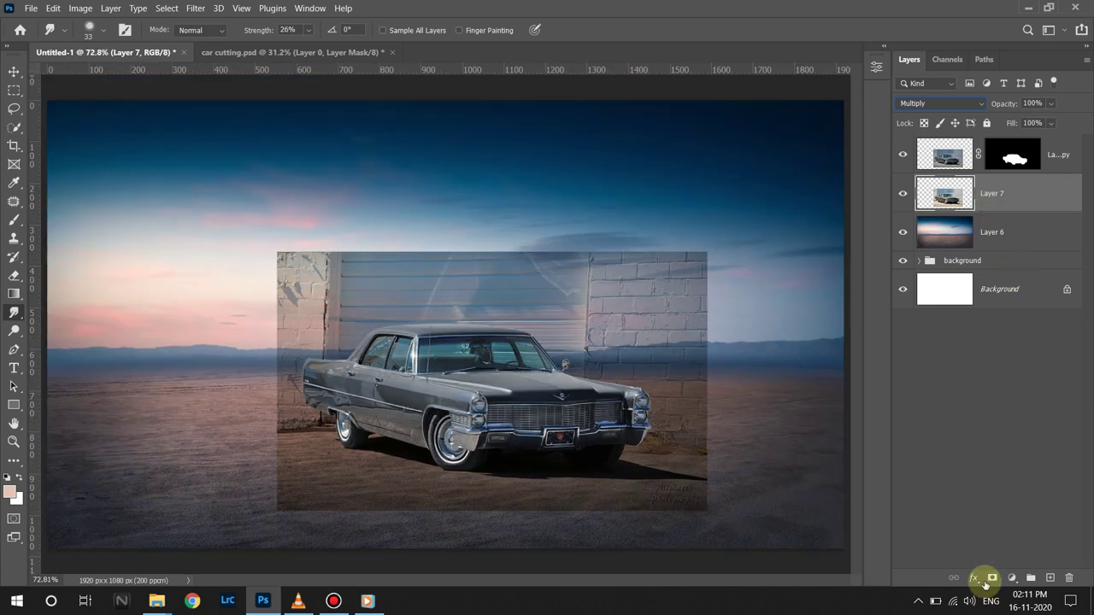
click(990, 578)
key(ctrl+i)
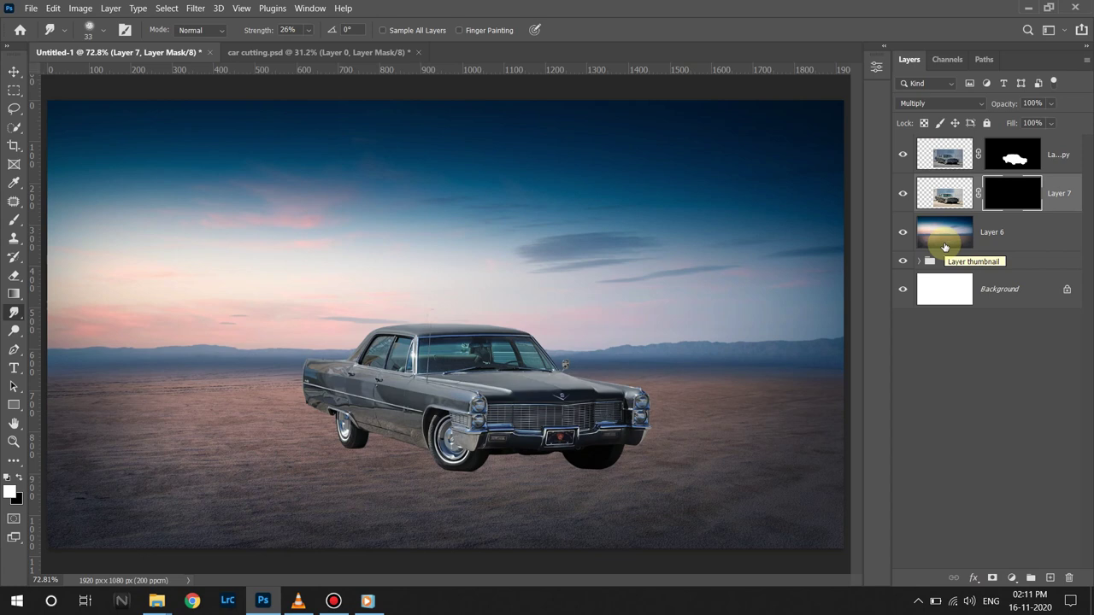
Paint the shadow into Layer 7's mask with a larger brush under and right of the front bumper.
click(13, 219)
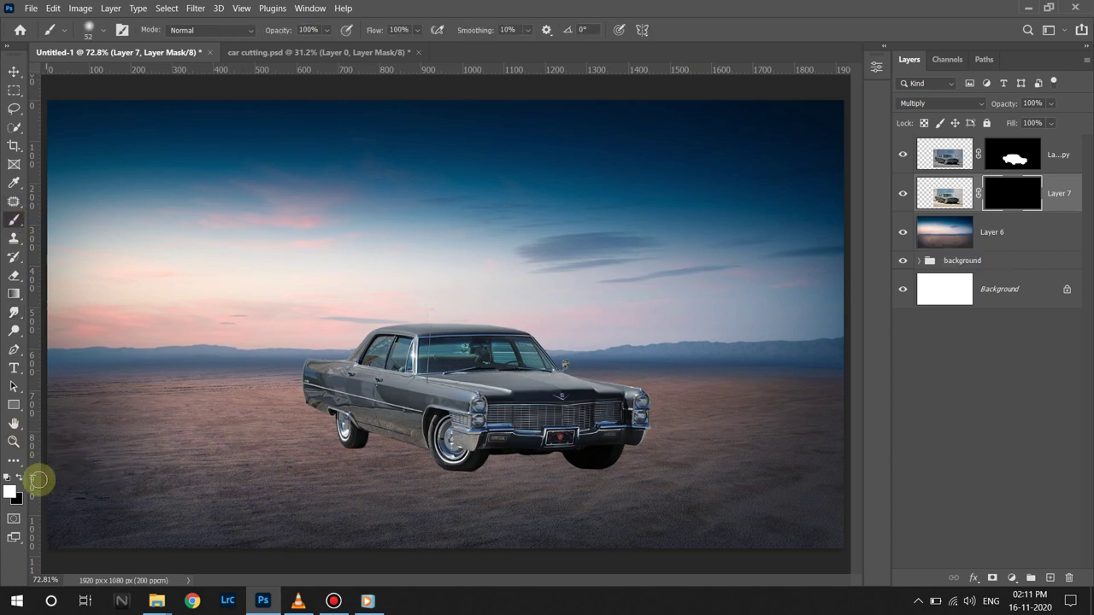
scroll(391, 459, up, 3)
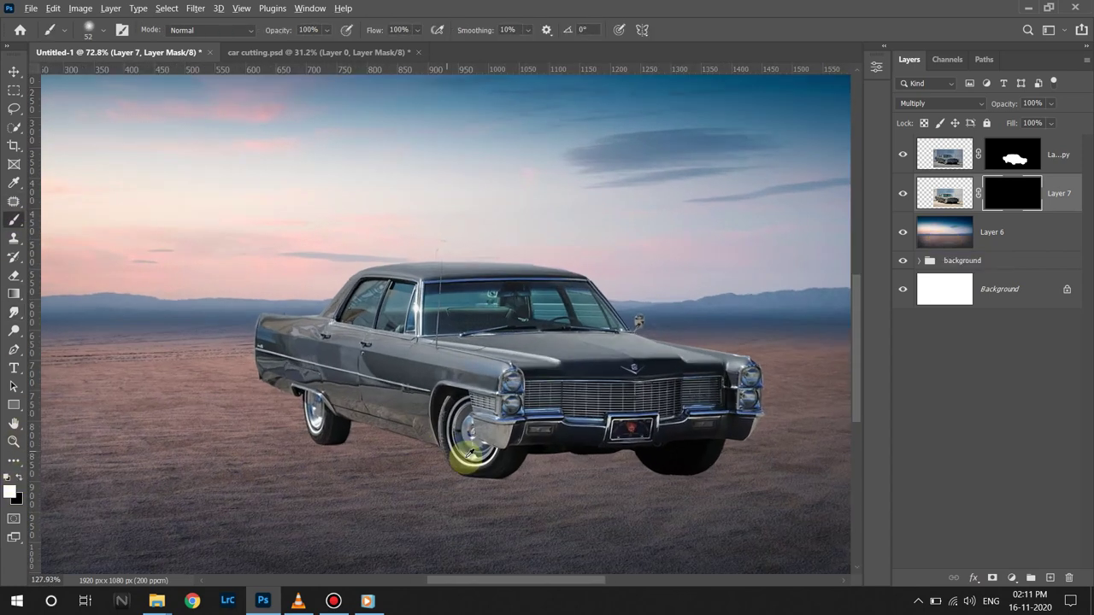
scroll(403, 471, up, 2)
scroll(476, 402, up, 1)
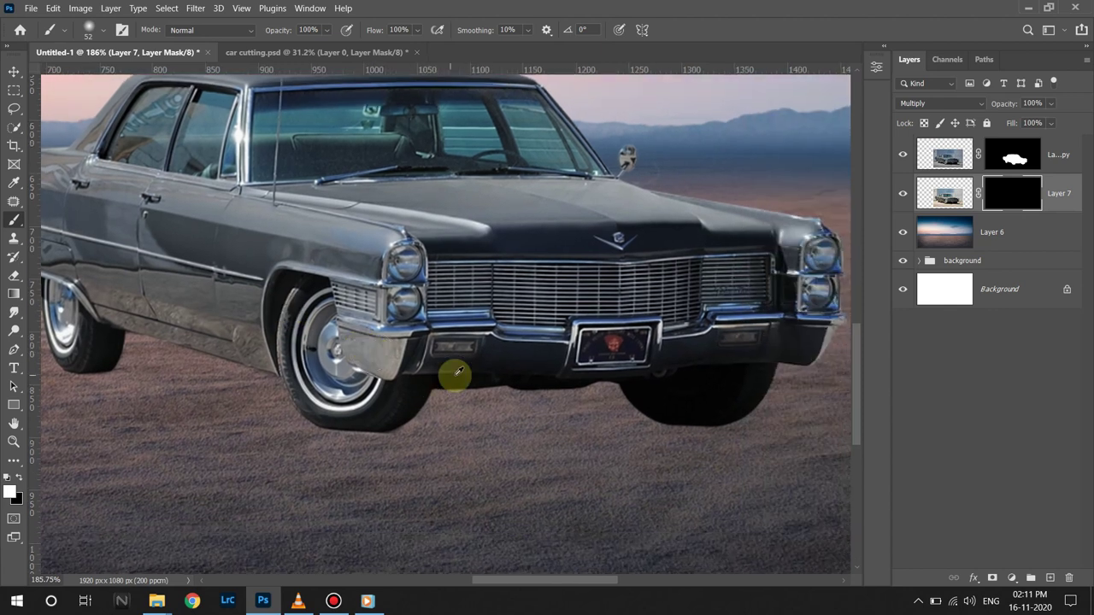
key(bracketright)
key(bracketright)
key(bracketright)
mouse_move(542, 428)
mouse_down()
mouse_move(463, 423)
mouse_move(610, 432)
mouse_move(640, 413)
mouse_move(701, 420)
mouse_move(457, 359)
mouse_up()
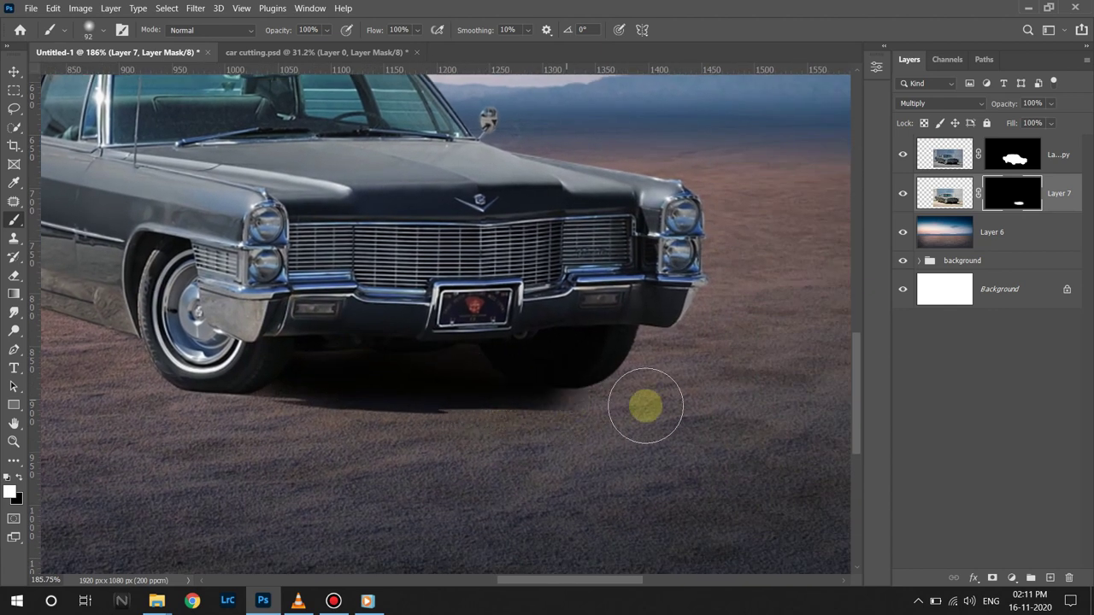
mouse_move(642, 408)
mouse_down()
mouse_move(610, 396)
mouse_move(628, 380)
mouse_move(816, 427)
mouse_up()
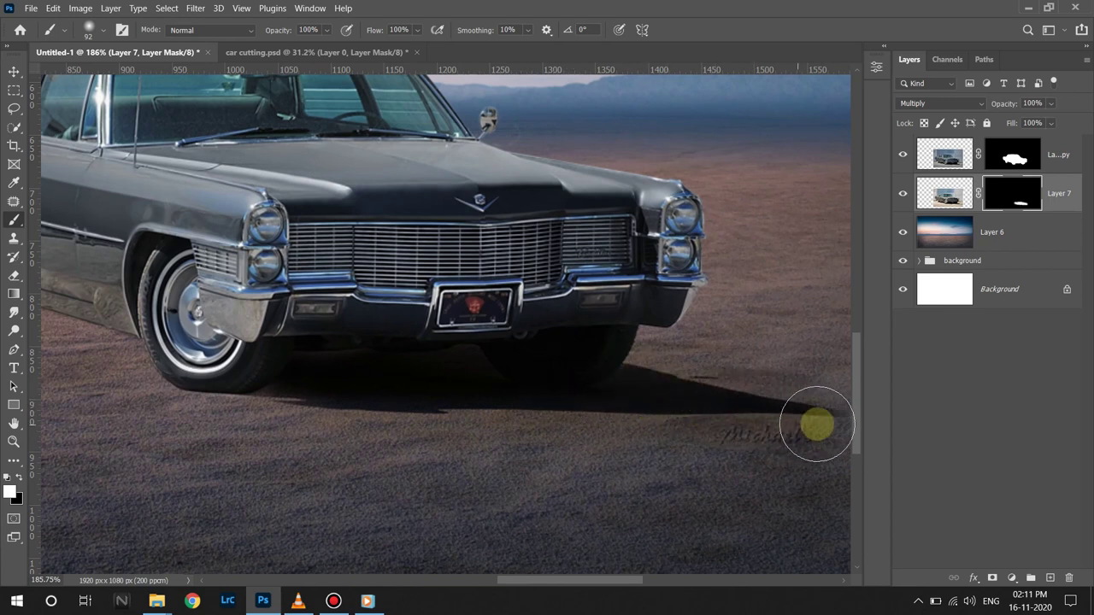
Extend the painted shadow across the sand under the car between the wheels.
mouse_move(652, 385)
mouse_down()
mouse_move(456, 377)
mouse_move(547, 384)
mouse_move(406, 339)
mouse_up()
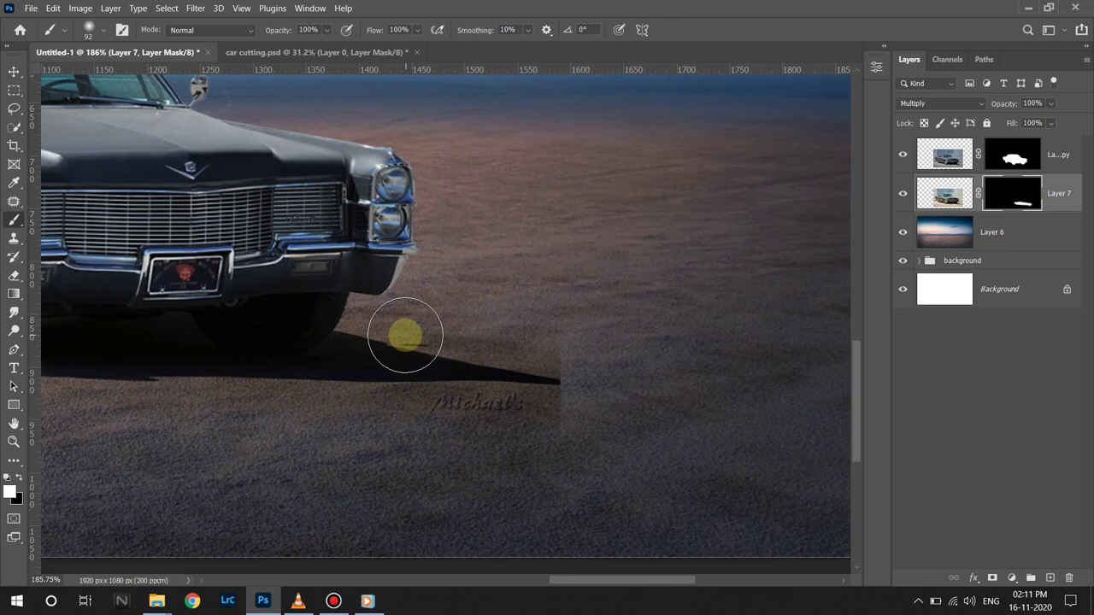
drag(405, 335, 837, 325)
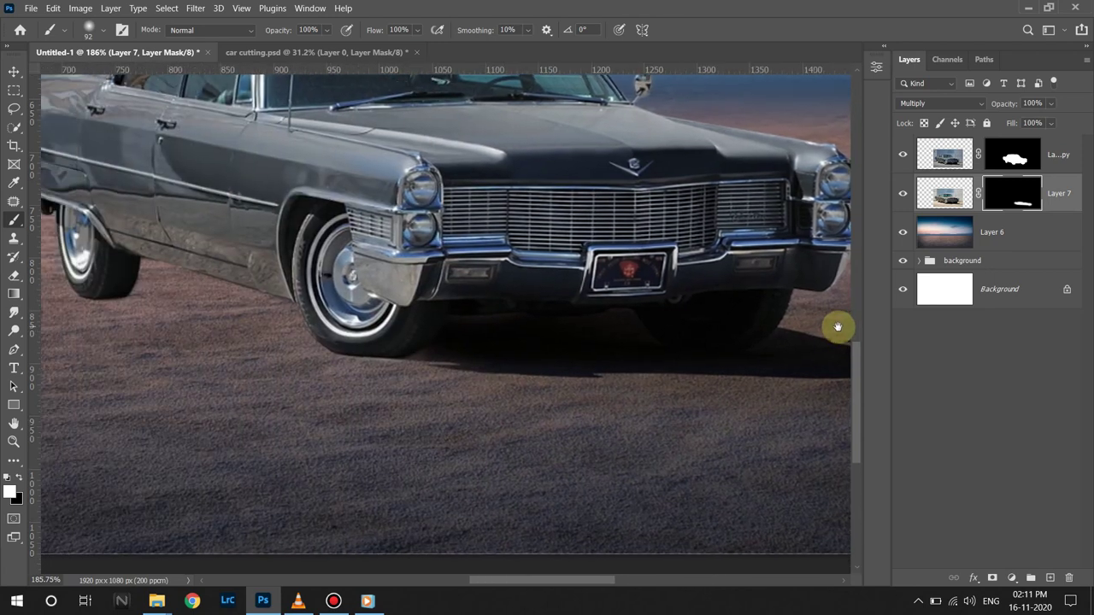
mouse_move(448, 323)
mouse_down()
mouse_move(122, 257)
mouse_move(179, 268)
mouse_move(160, 268)
mouse_up()
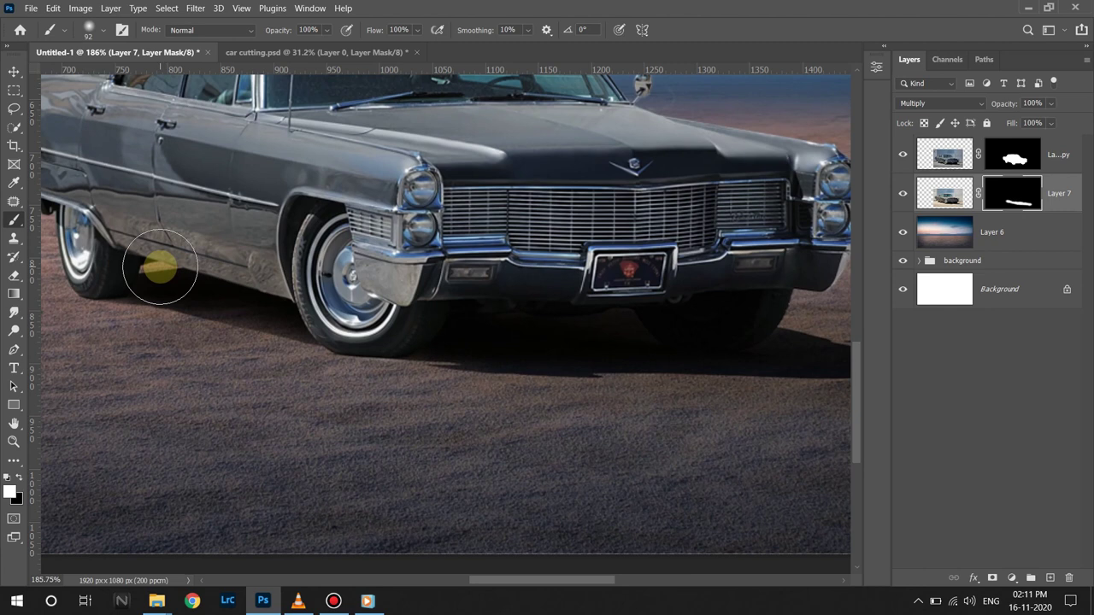
drag(160, 267, 417, 332)
mouse_move(527, 320)
mouse_down()
mouse_move(325, 276)
mouse_move(513, 286)
mouse_up()
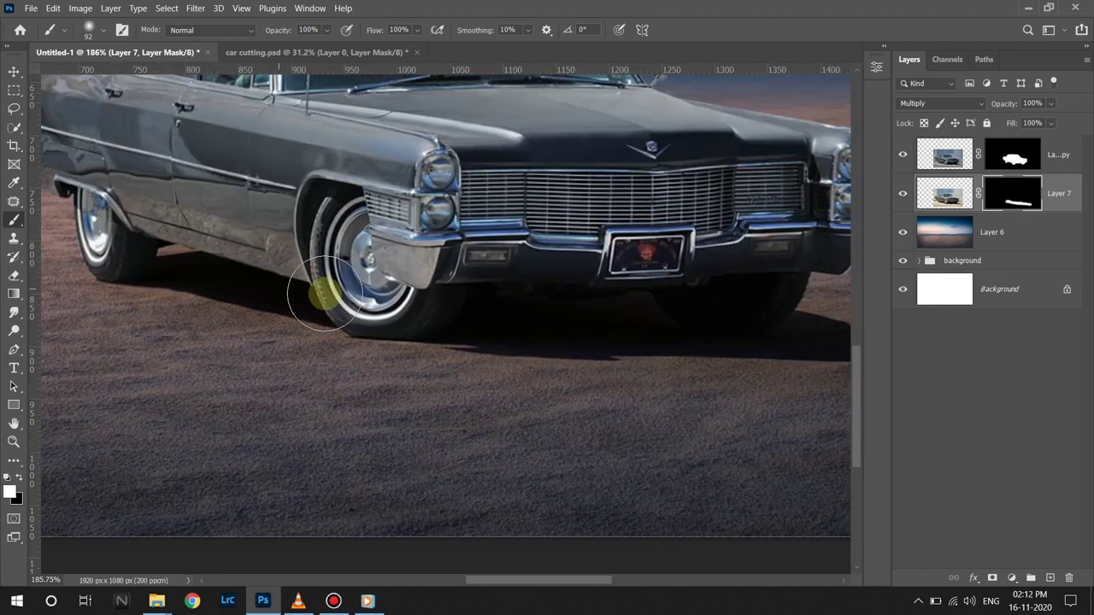
scroll(233, 274, right, 5)
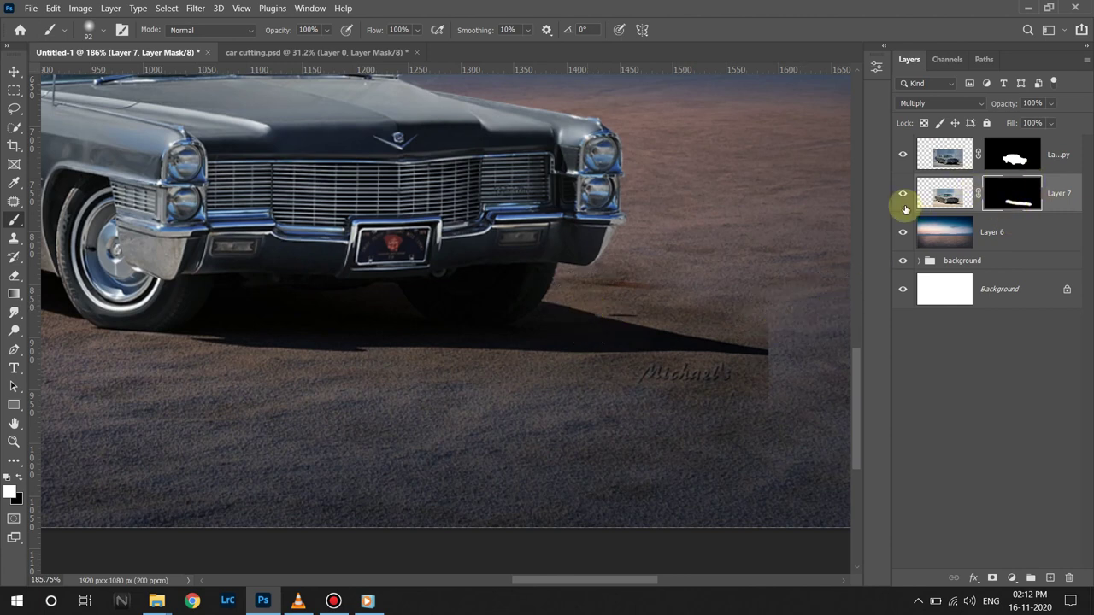
Add a Hue/Saturation adjustment layer with Saturation set to -100.
click(1011, 579)
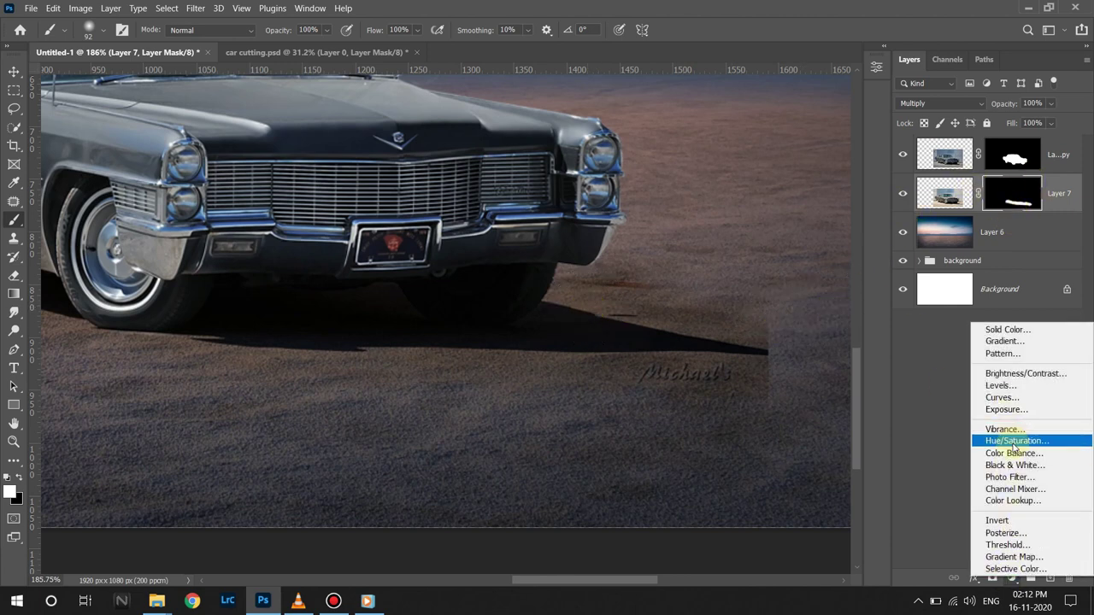
click(1002, 237)
alt+scroll(398, 276, down, 2)
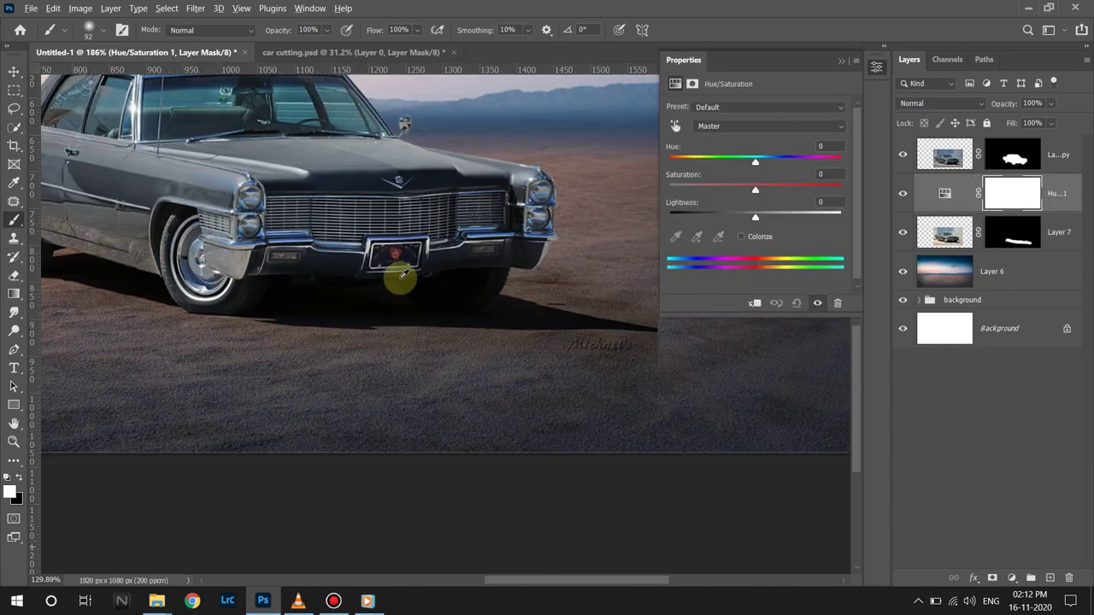
alt+scroll(403, 273, down, 2)
alt+scroll(405, 274, down, 1)
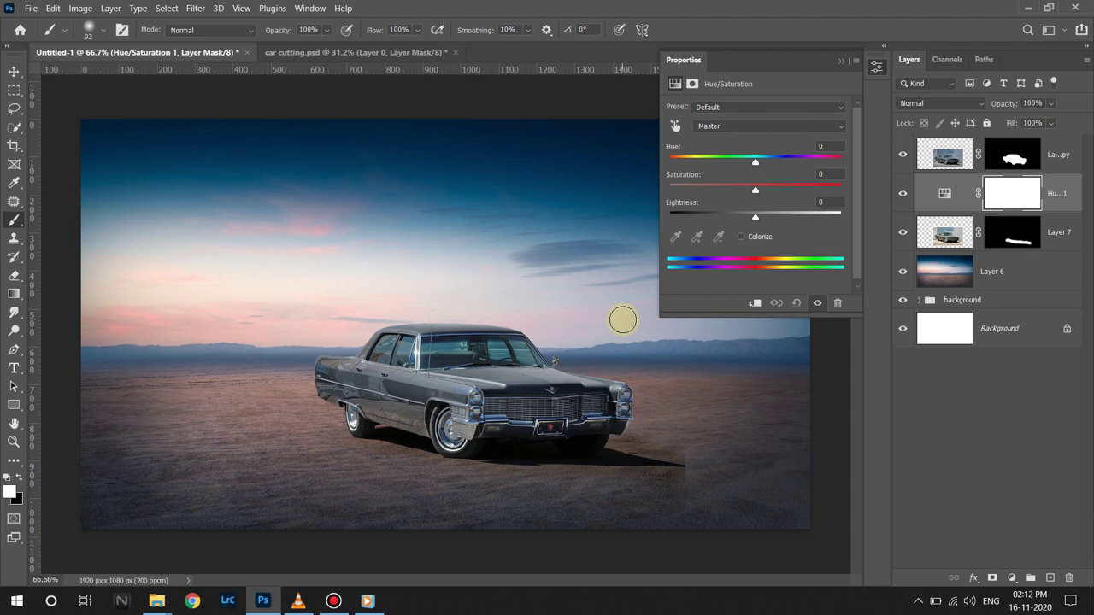
drag(755, 188, 724, 191)
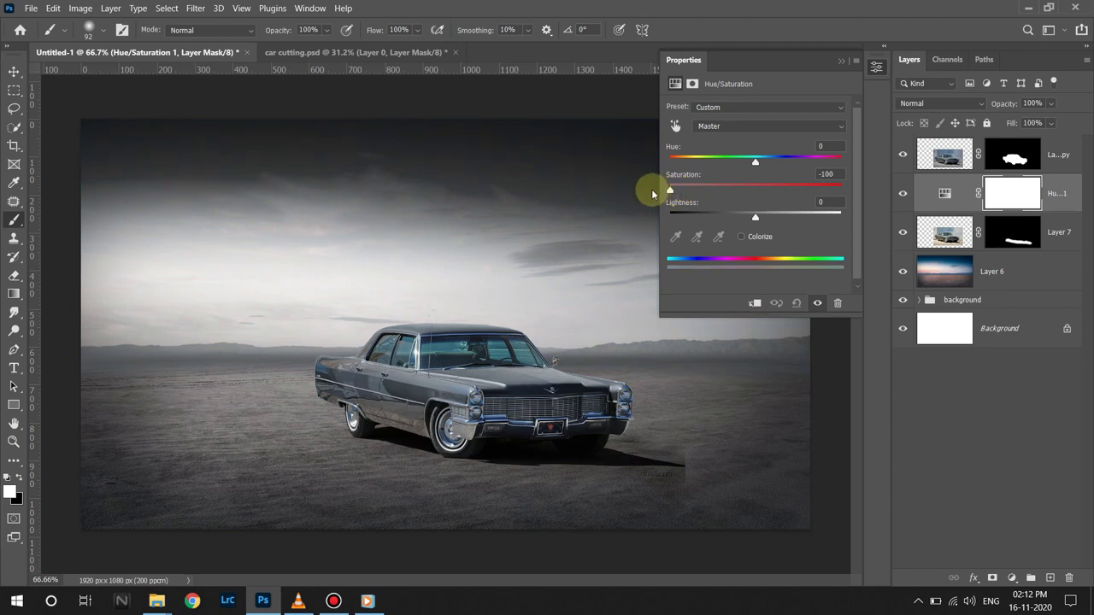
Clip the Hue/Saturation adjustment to Layer 7 and select Layer 7 again.
right_click(1059, 202)
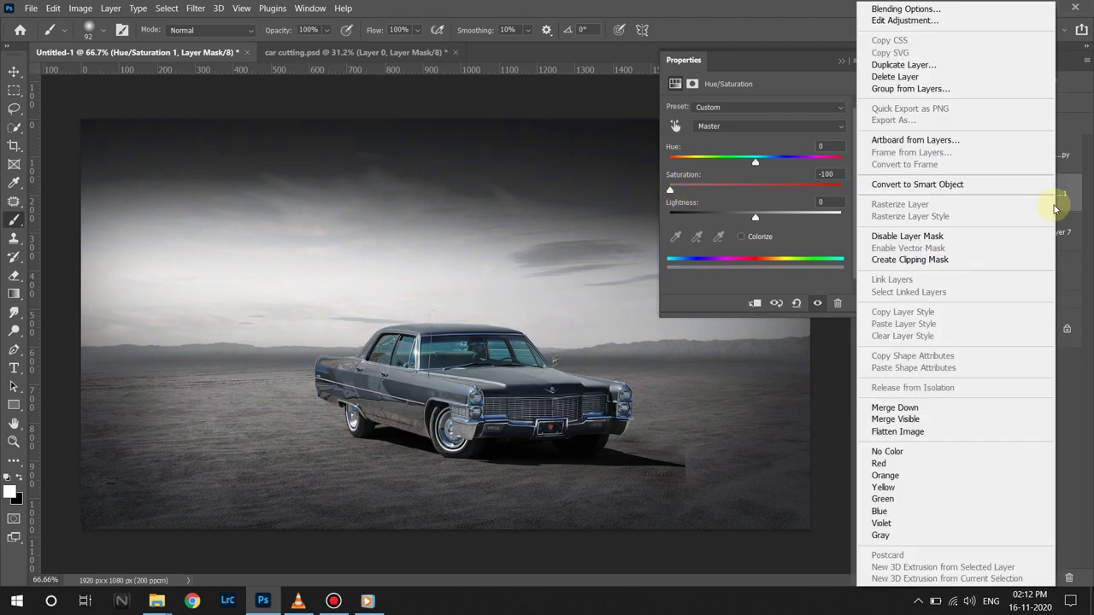
click(970, 260)
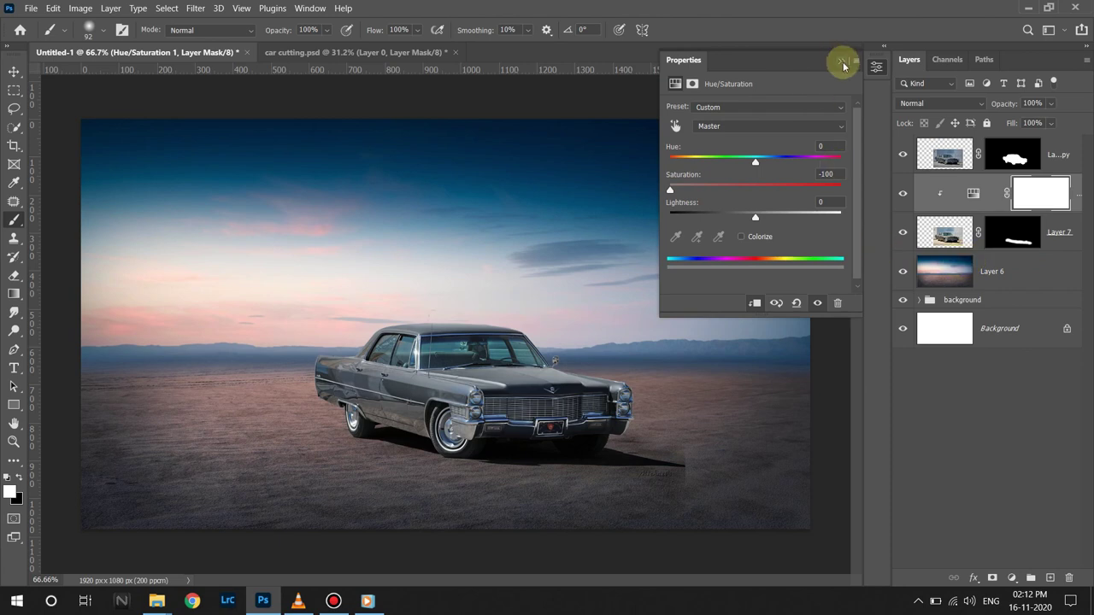
click(844, 65)
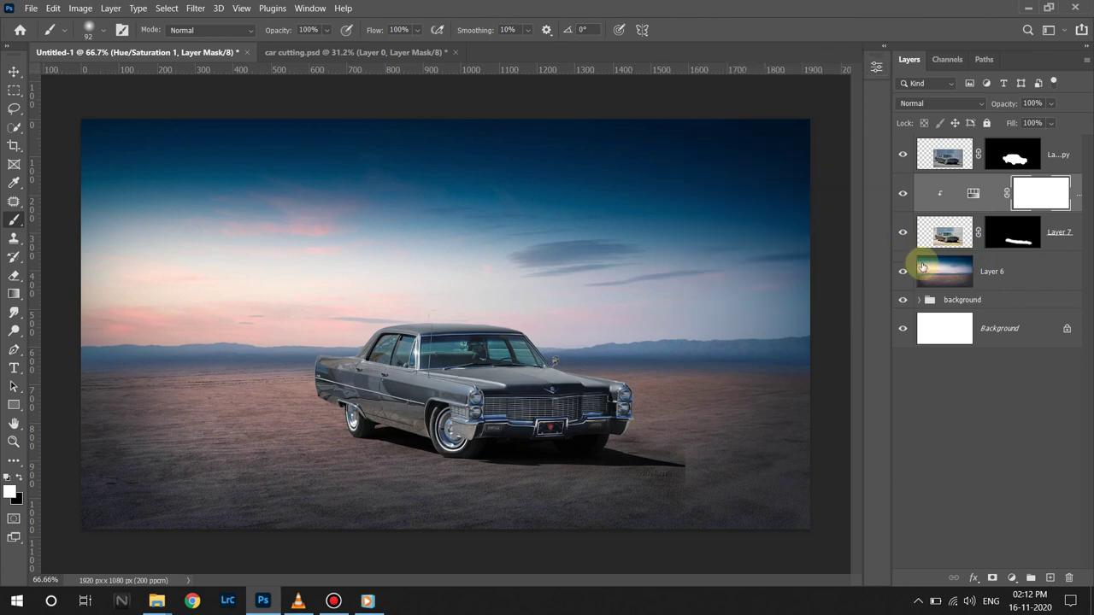
click(1063, 231)
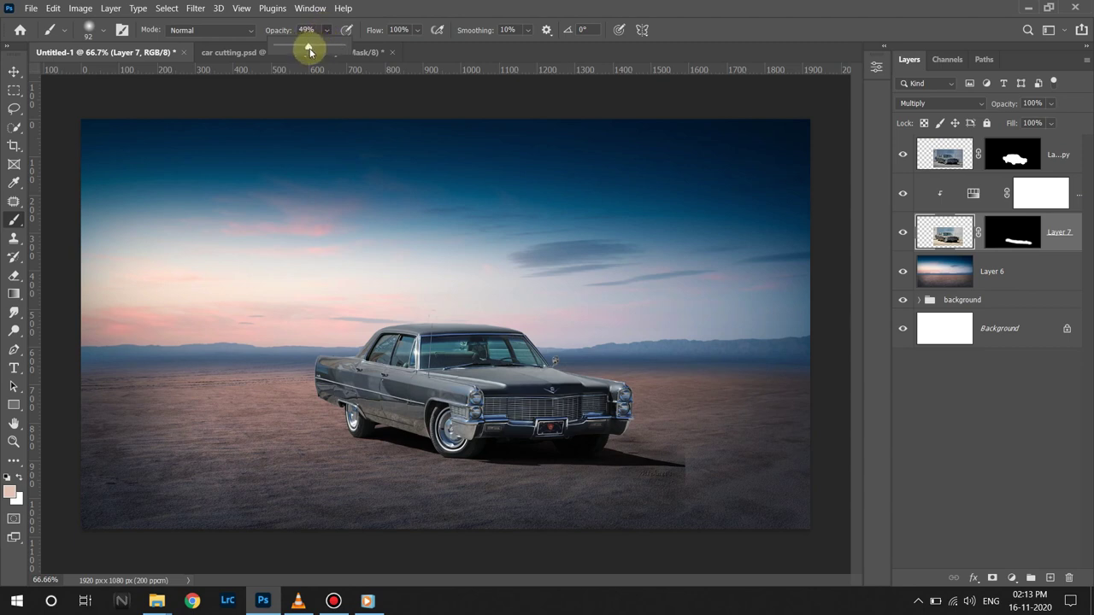
Set brush opacity to 48% and apply a roughly 4-pixel Gaussian Blur to Layer 7's shadow.
drag(314, 51, 307, 51)
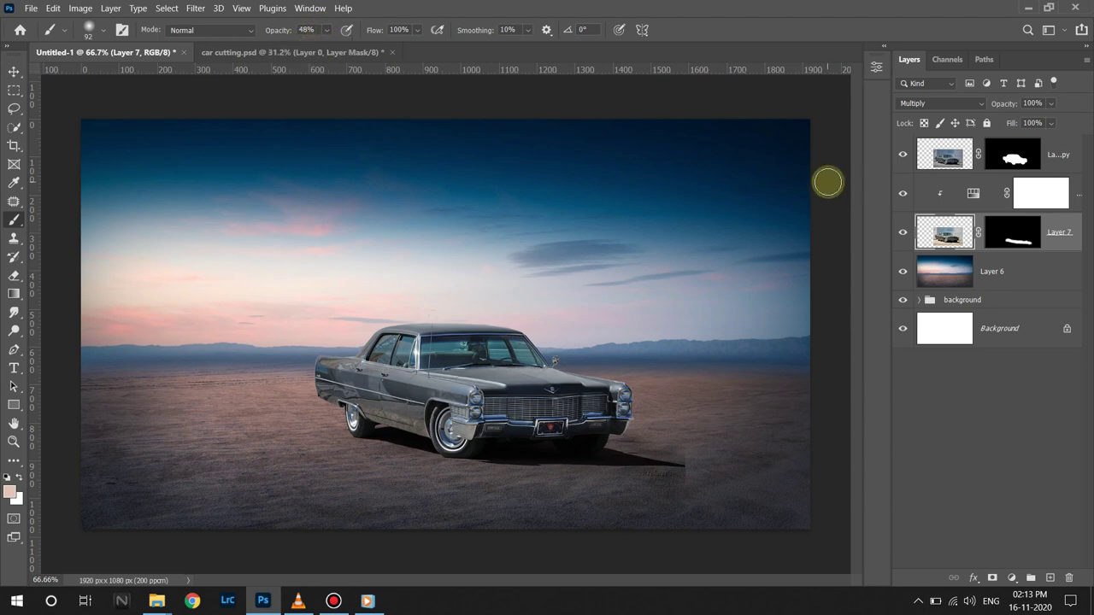
click(194, 7)
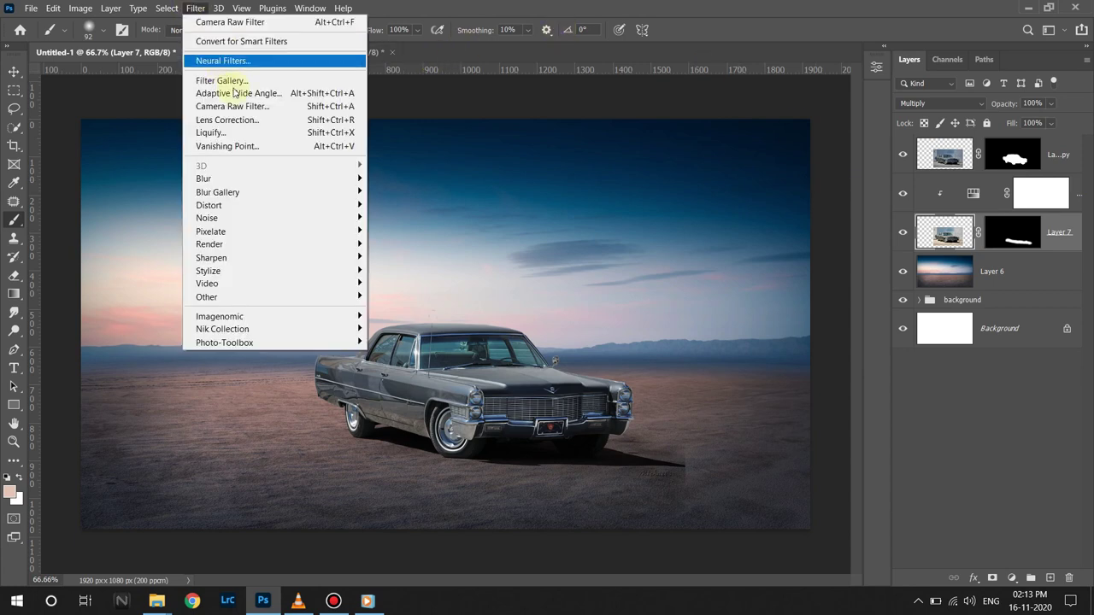
mouse_move(204, 179)
click(423, 232)
text(4)
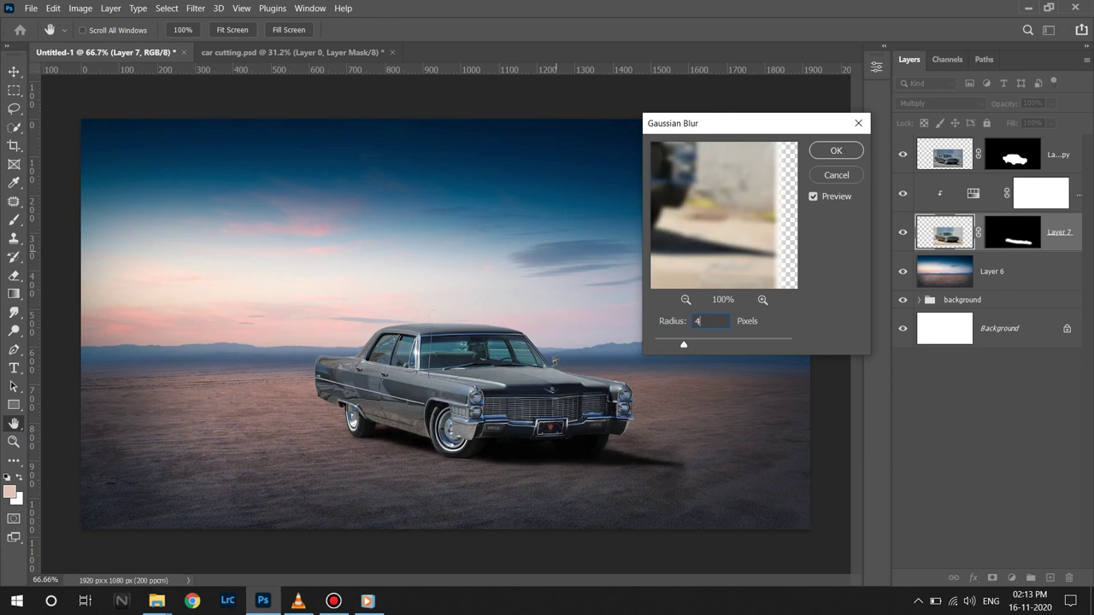
click(836, 151)
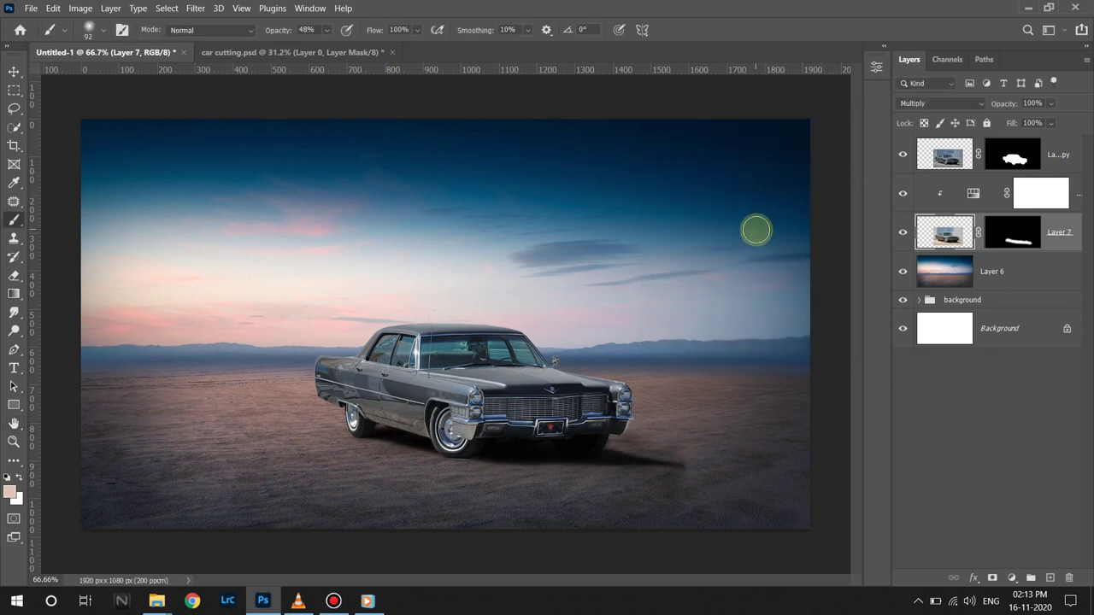
click(1013, 231)
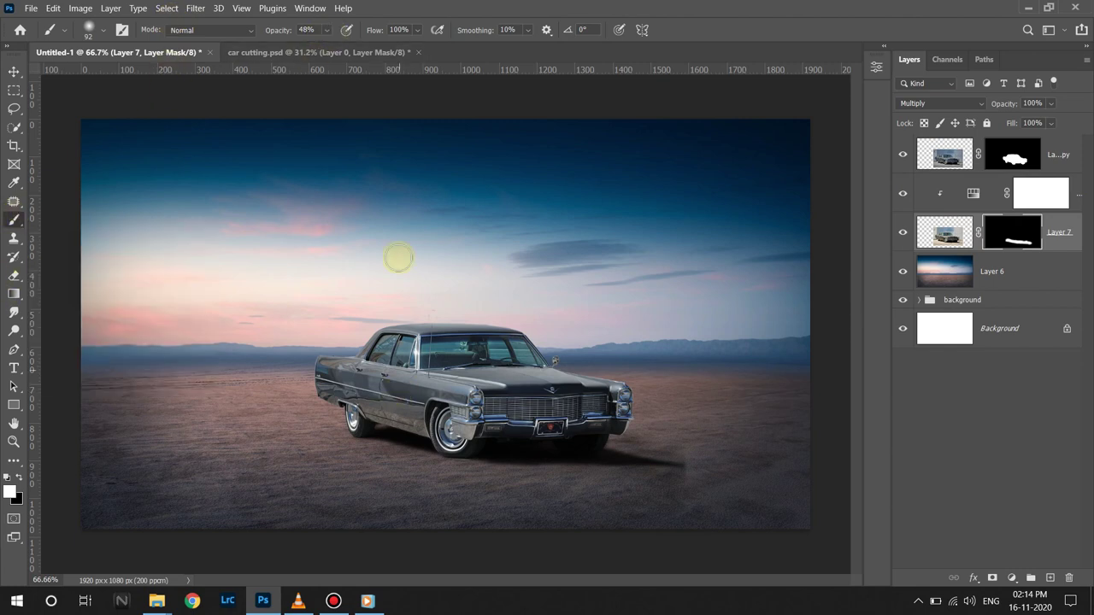
Zoom in on the blurred shadow, make black the foreground colour, enlarge the brush and inspect the shadow.
scroll(391, 513, up, 2)
scroll(378, 511, up, 2)
scroll(359, 385, up, 1)
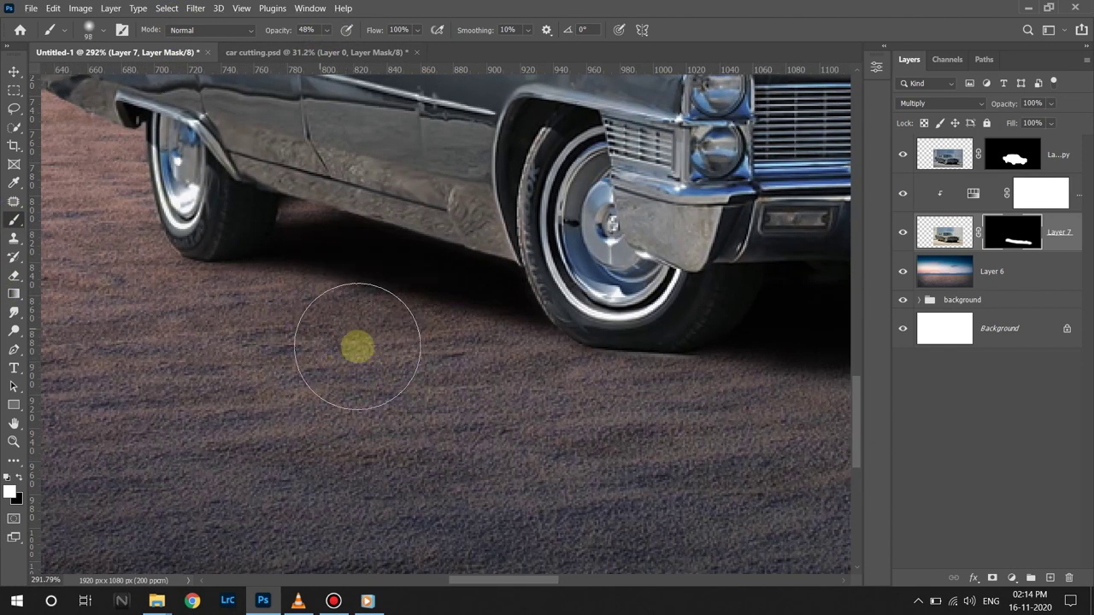
key(x)
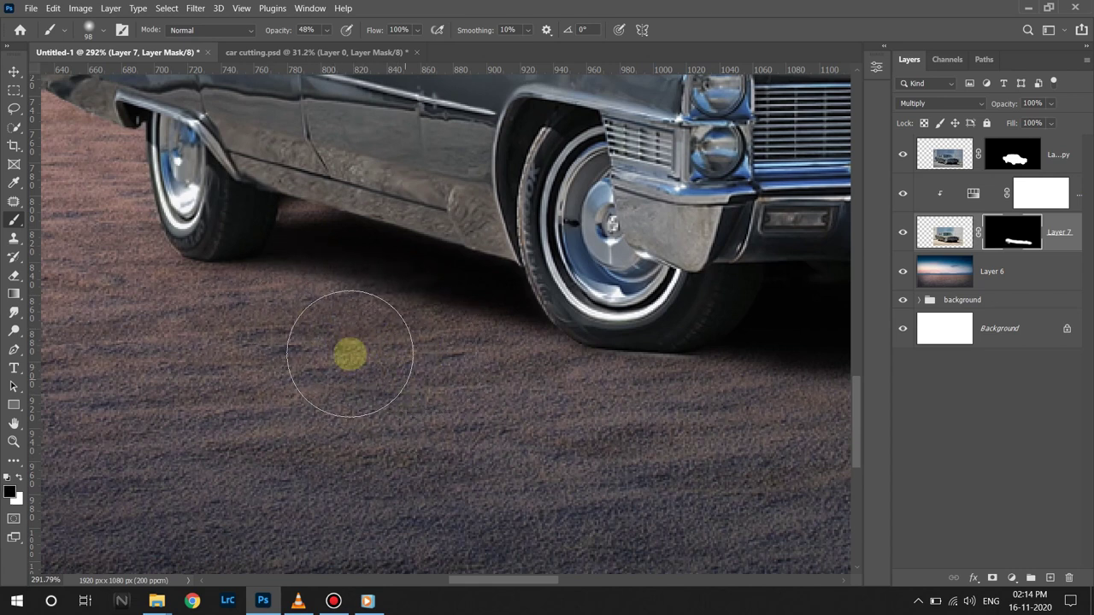
key(bracketright)
key(bracketright)
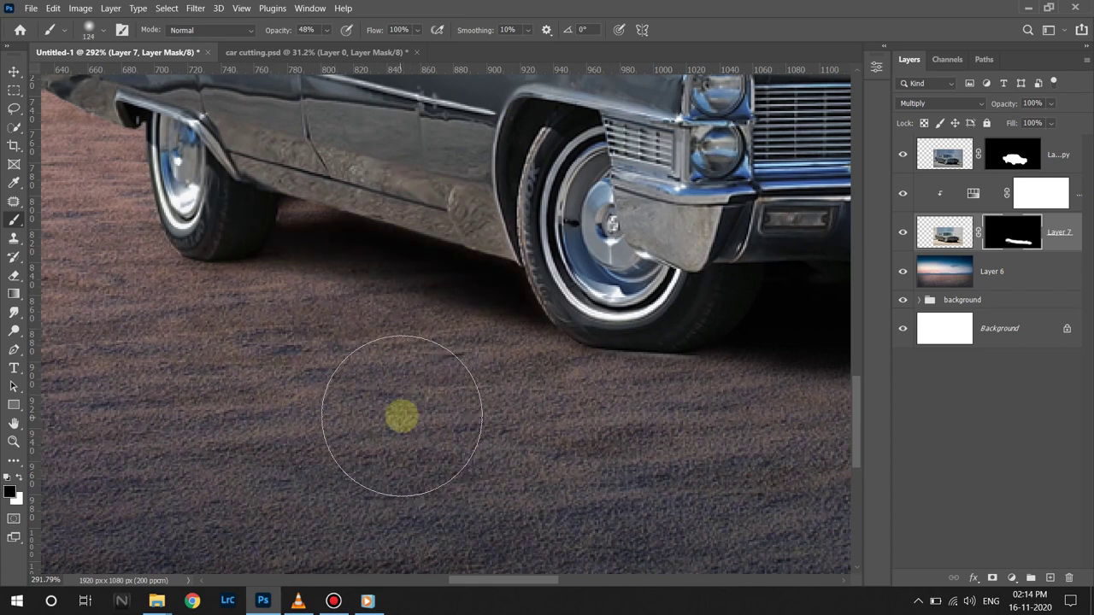
scroll(402, 416, down, 2)
scroll(402, 416, right, 5)
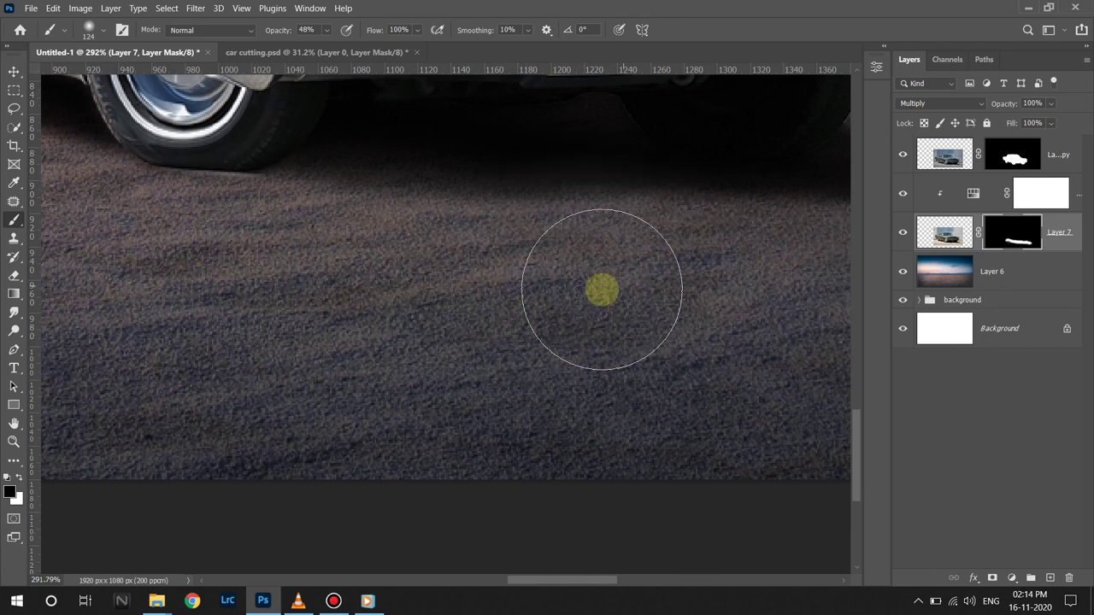
scroll(587, 298, right, 5)
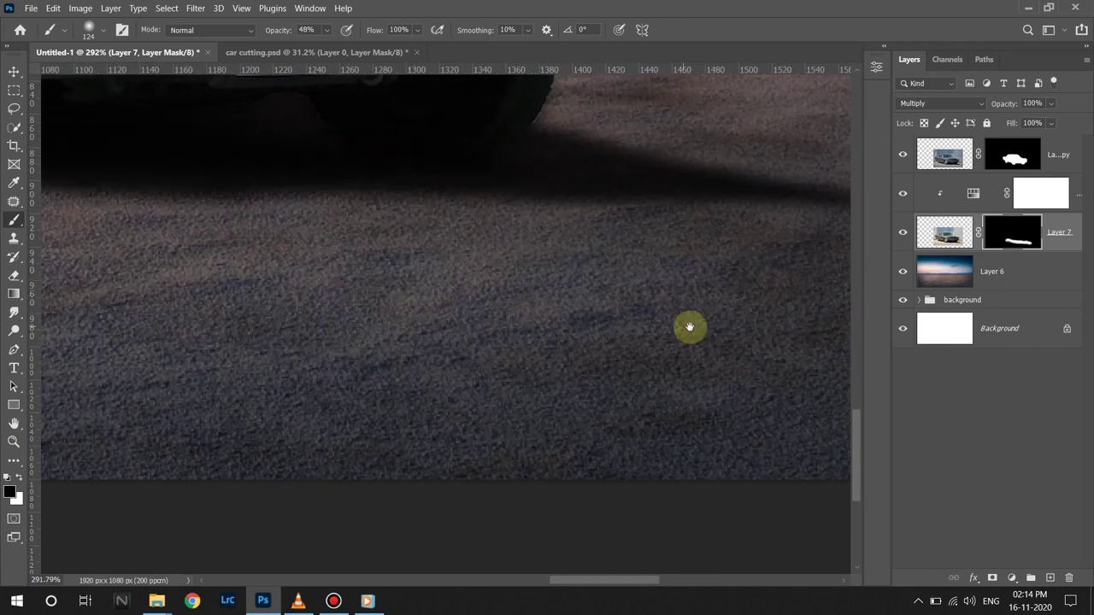
scroll(464, 308, down, 1)
scroll(416, 390, down, 1)
scroll(419, 389, down, 1)
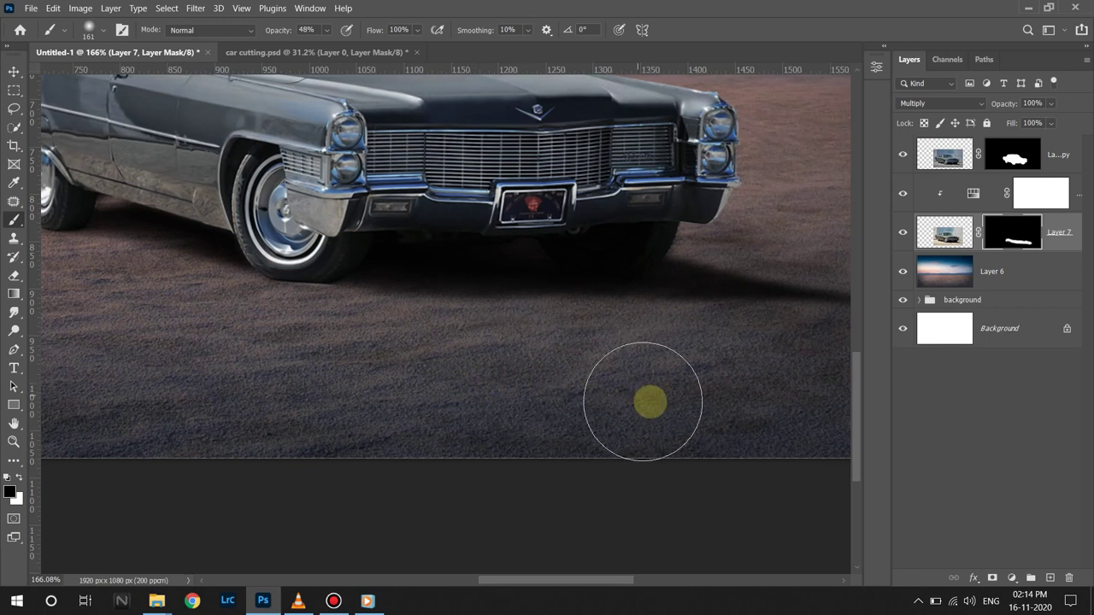
drag(649, 398, 354, 391)
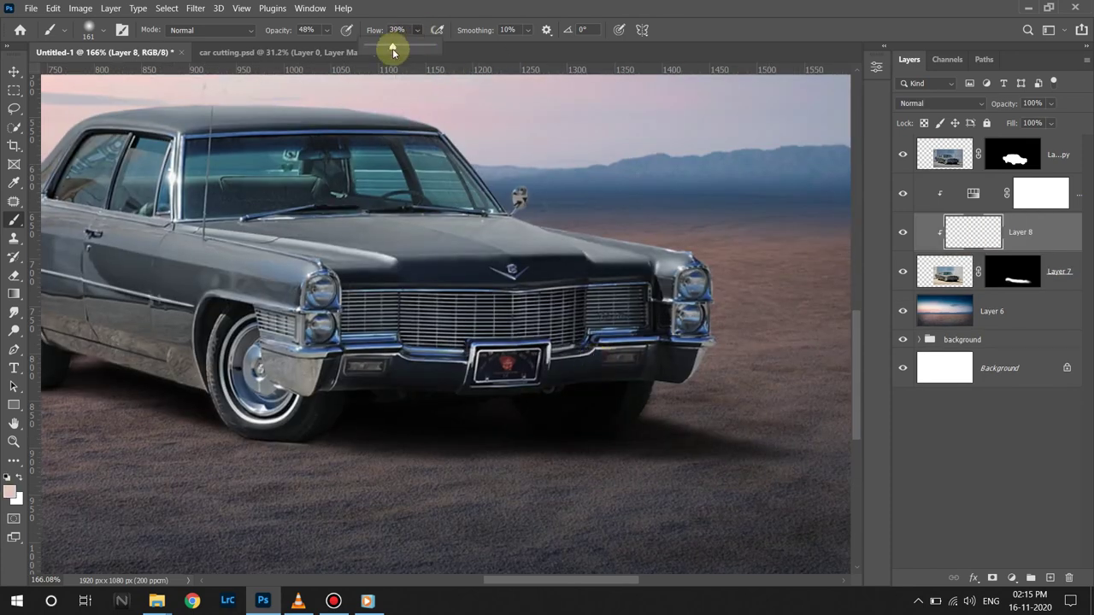
Set brush flow to 37%, shrink the brush to 28 px and darken the shadow beside the rear tyre.
drag(392, 48, 391, 48)
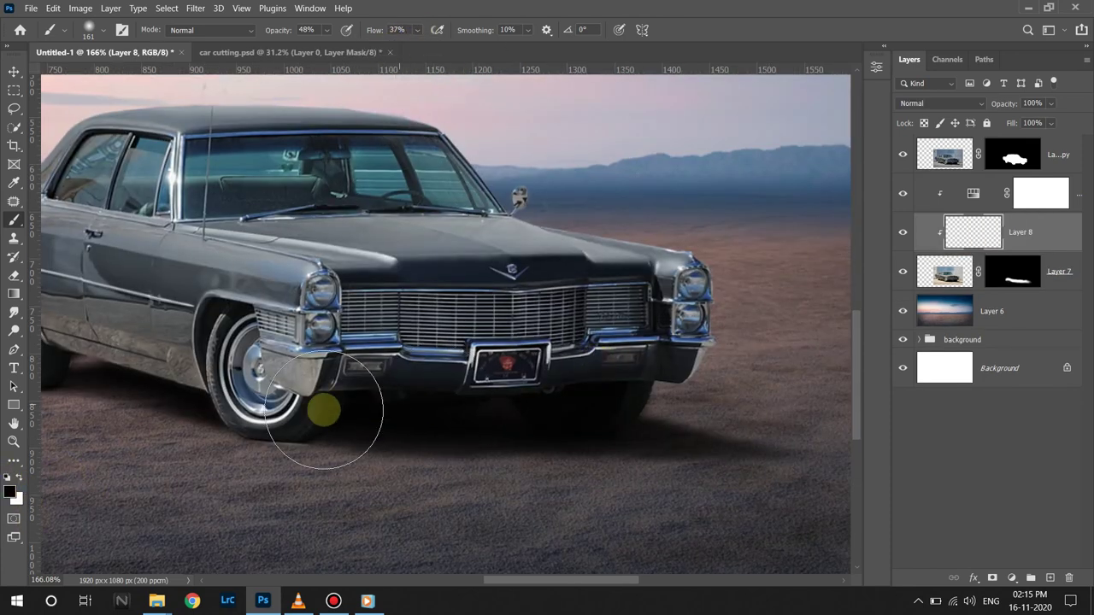
scroll(579, 384, down, 1)
scroll(434, 367, up, 3)
scroll(465, 391, up, 2)
drag(464, 391, 271, 388)
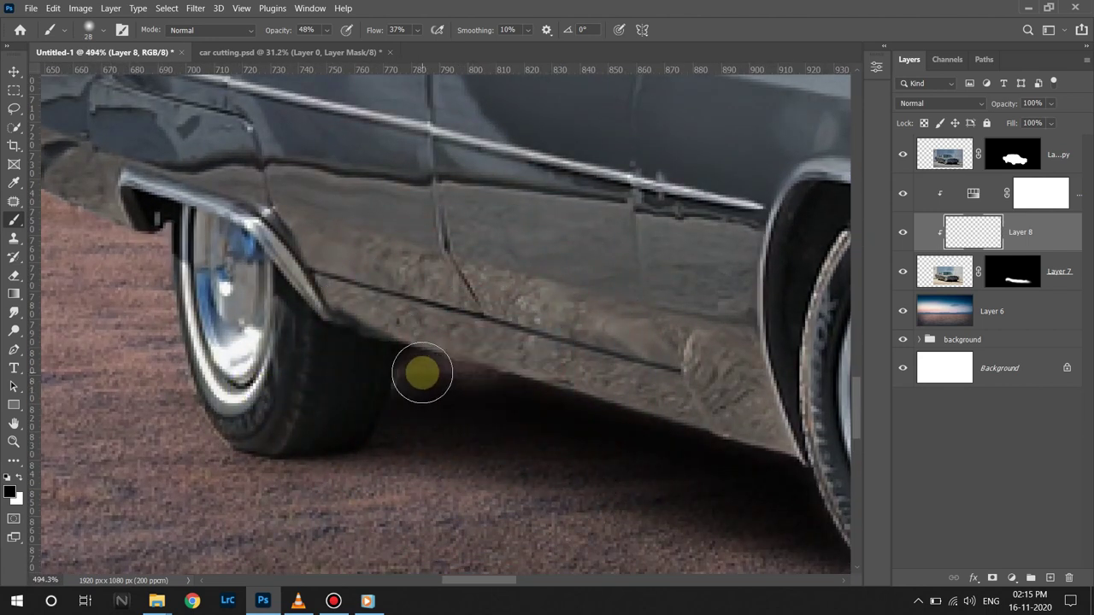
mouse_move(422, 373)
mouse_down()
mouse_move(525, 410)
mouse_move(402, 386)
mouse_move(353, 443)
mouse_up()
scroll(298, 447, up, 4)
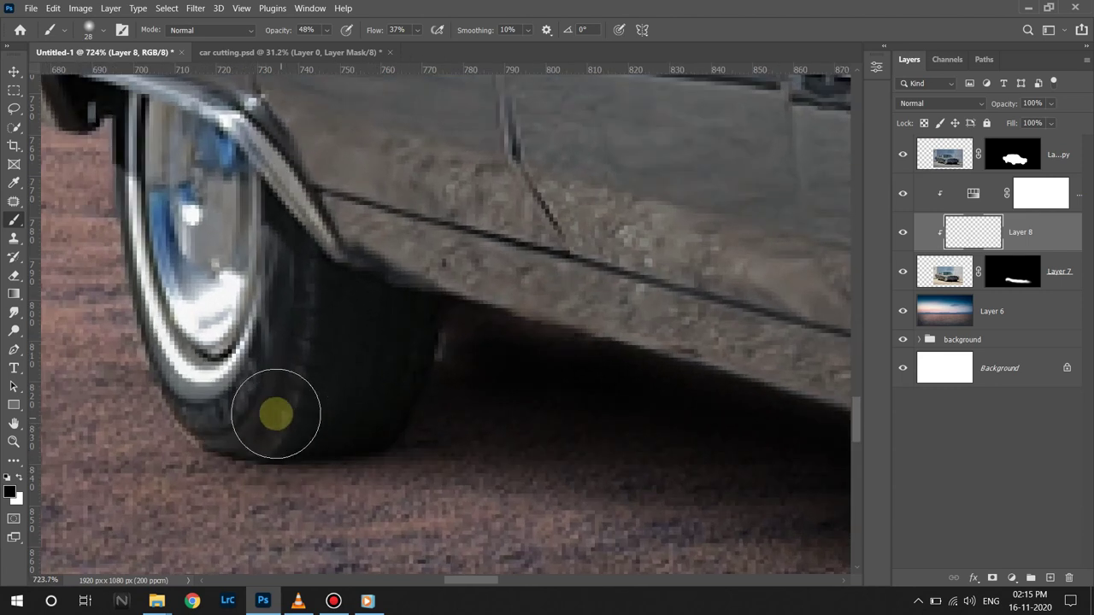
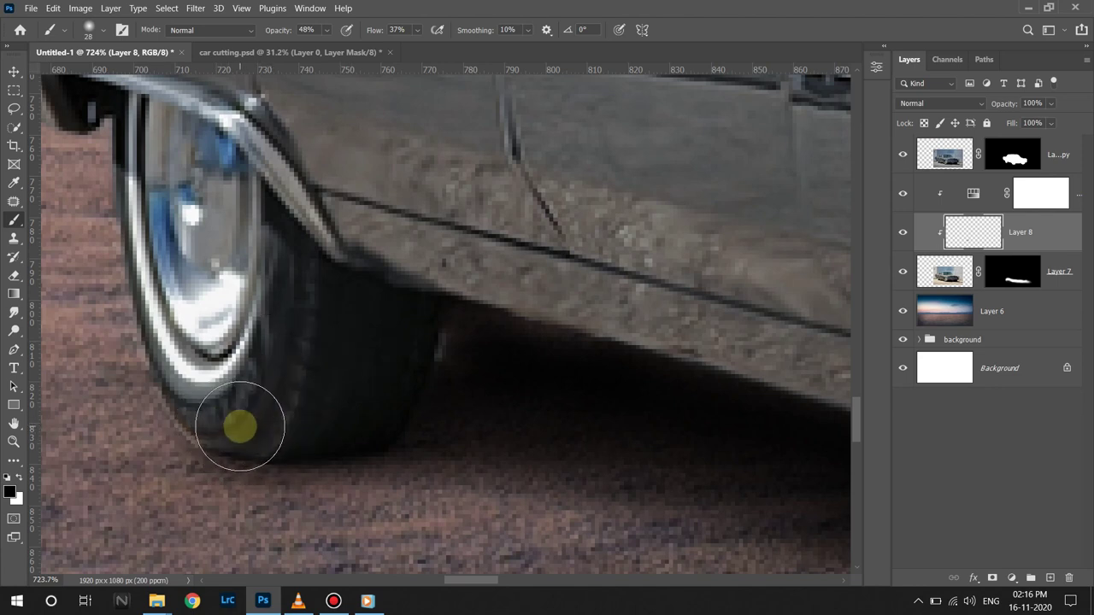
Set the soft brush size to 25 px.
scroll(398, 354, down, 1)
scroll(384, 384, down, 5)
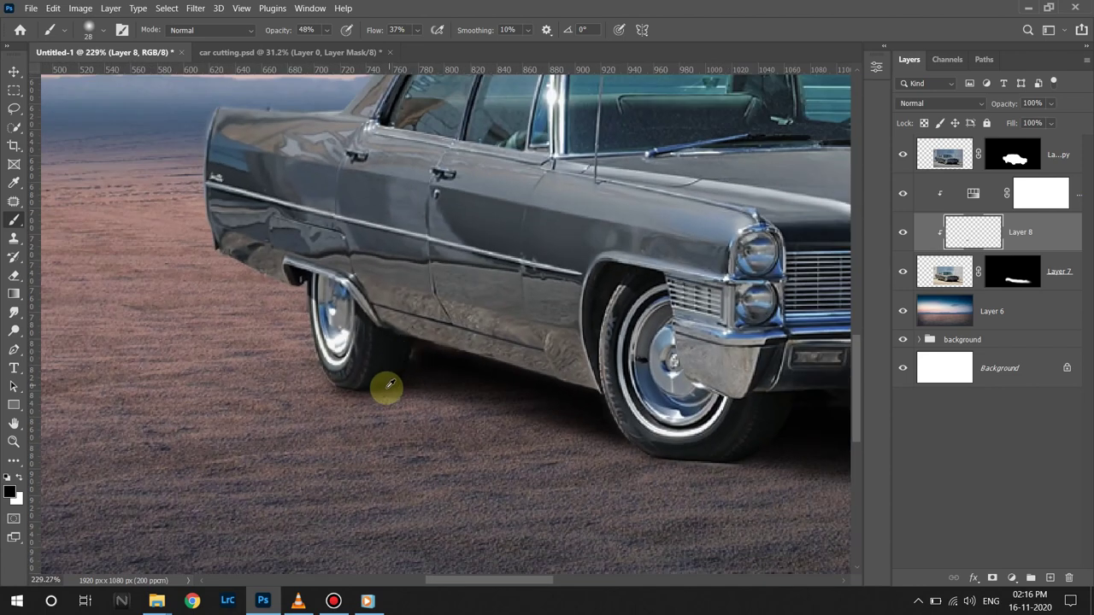
scroll(330, 361, up, 5)
drag(330, 361, 308, 344)
right_click(308, 344)
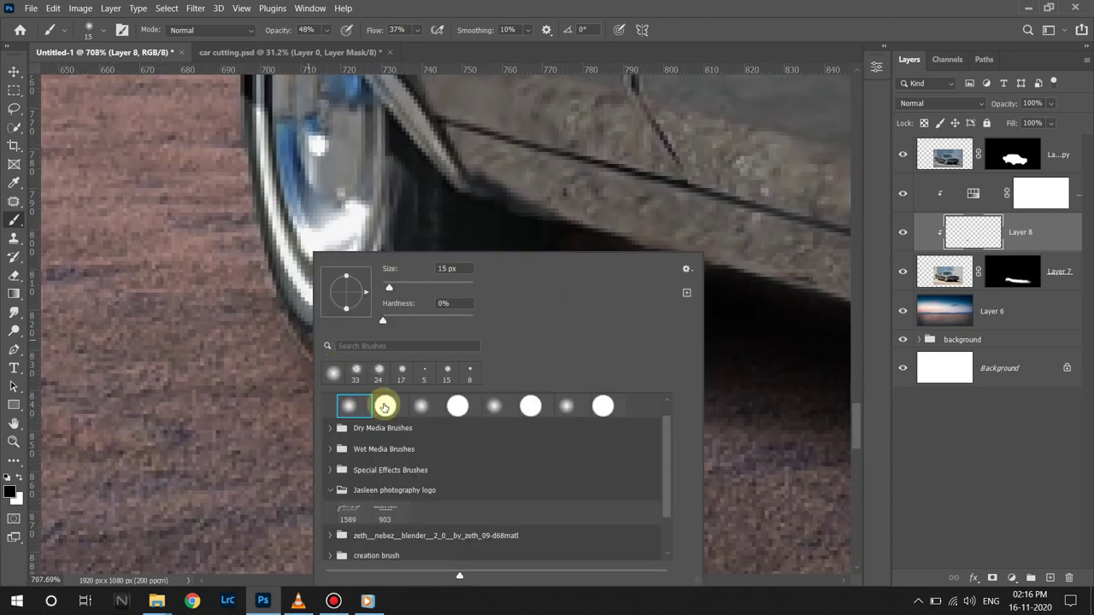
drag(389, 290, 393, 290)
click(427, 12)
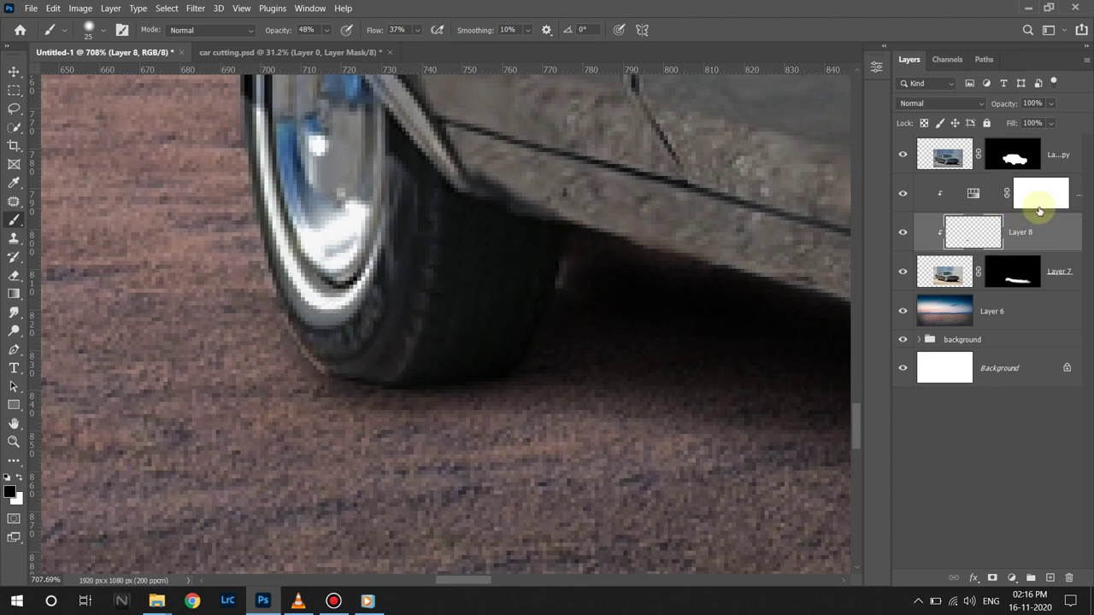
Zoom in and paint a soft black shadow along the rear tyre's inner edge.
key(ctrl+plus)
scroll(338, 394, down, 5)
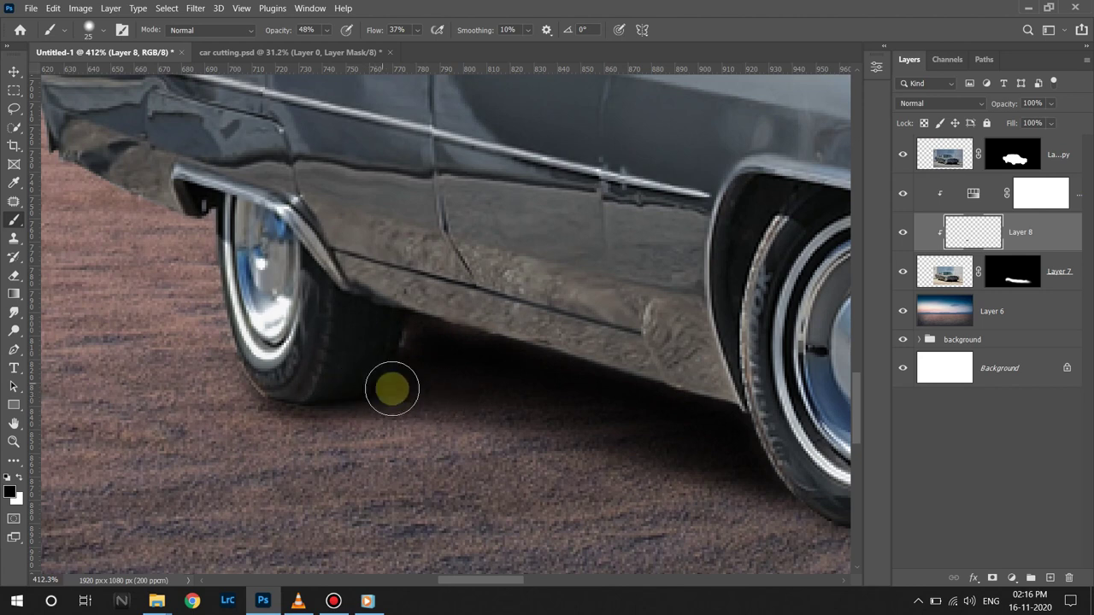
drag(706, 425, 283, 363)
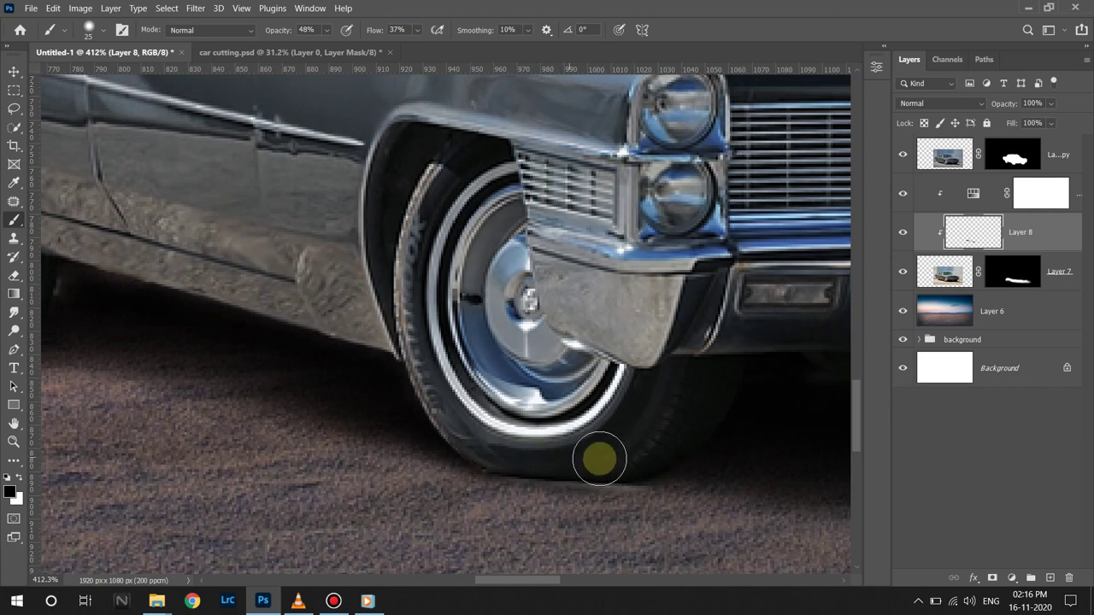
scroll(450, 481, down, 3)
scroll(525, 464, down, 3)
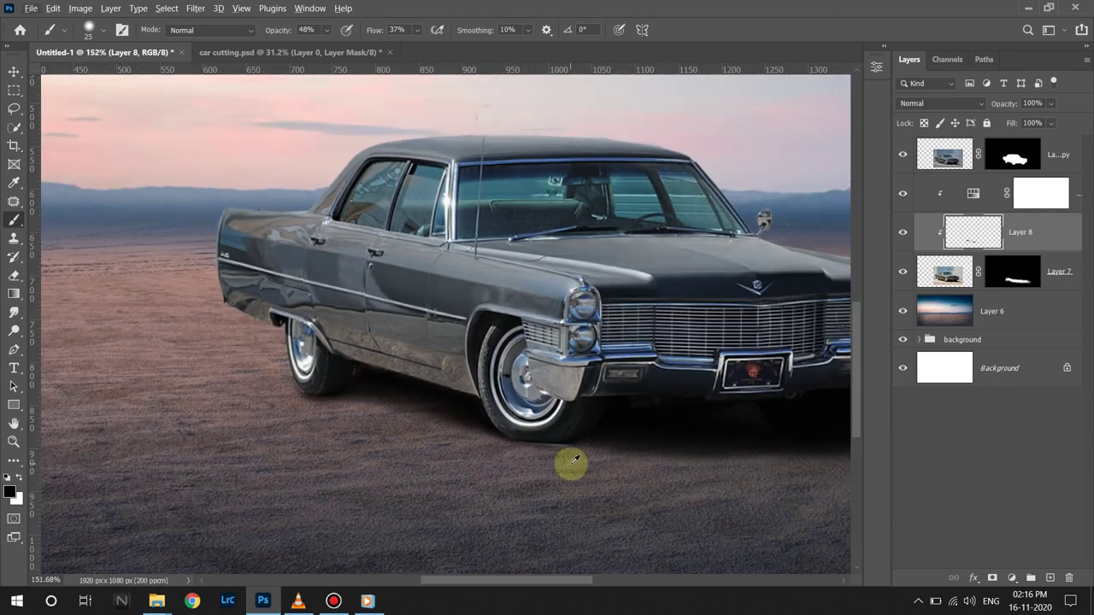
scroll(570, 464, down, 2)
scroll(379, 435, up, 3)
scroll(379, 435, up, 2)
scroll(379, 435, up, 2)
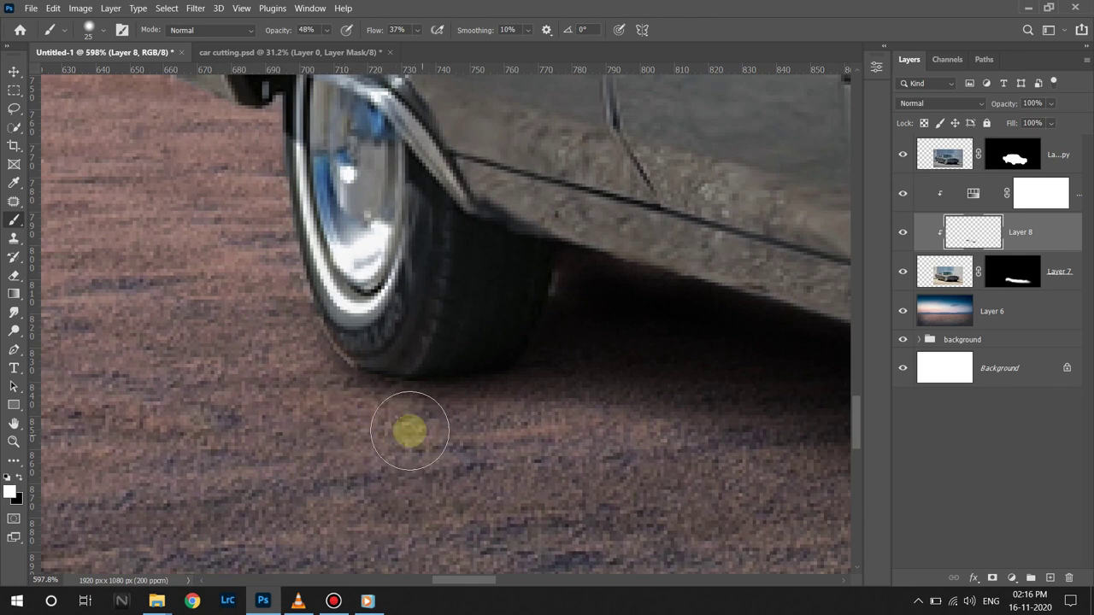
key(x)
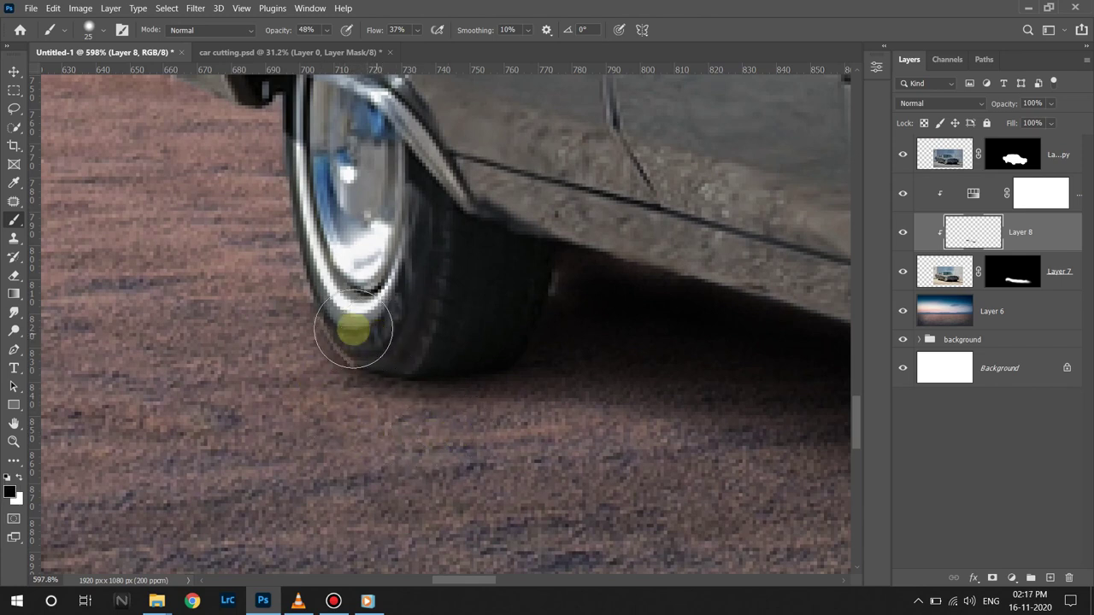
drag(322, 367, 358, 305)
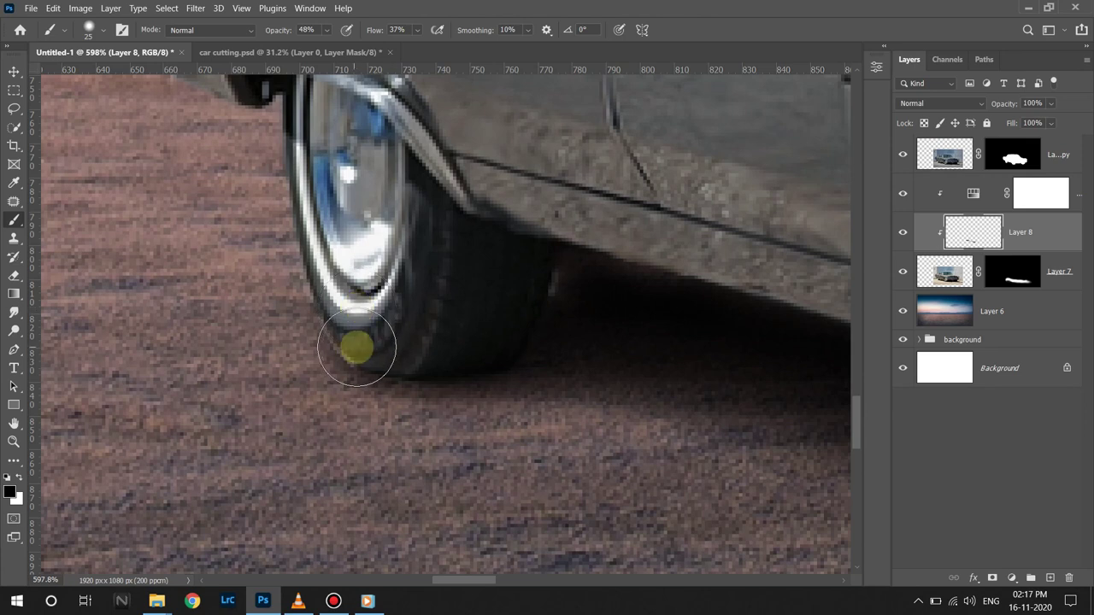
Check the brush settings and move Layer 8 above the adjustment layer.
scroll(359, 307, down, 2)
scroll(373, 342, down, 2)
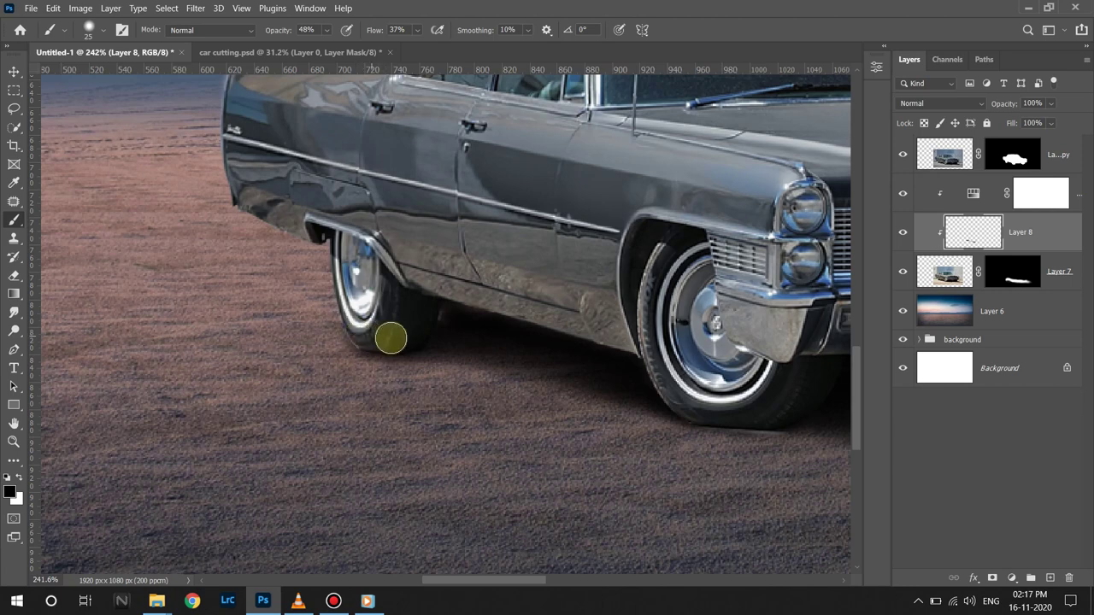
scroll(376, 345, up, 2)
right_click(354, 345)
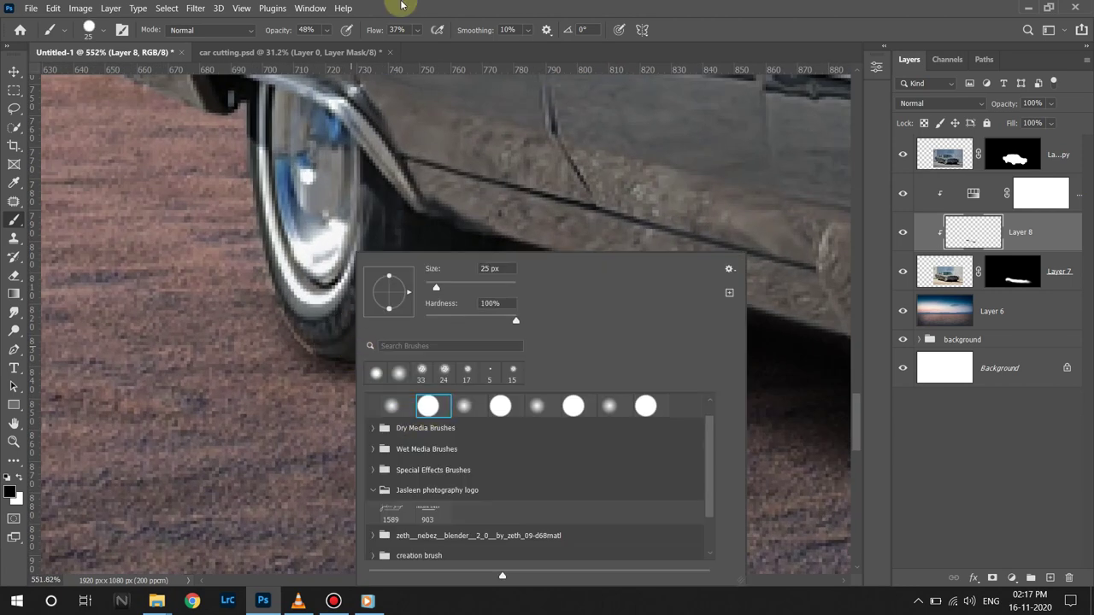
key(Escape)
scroll(334, 339, up, 2)
scroll(335, 340, down, 2)
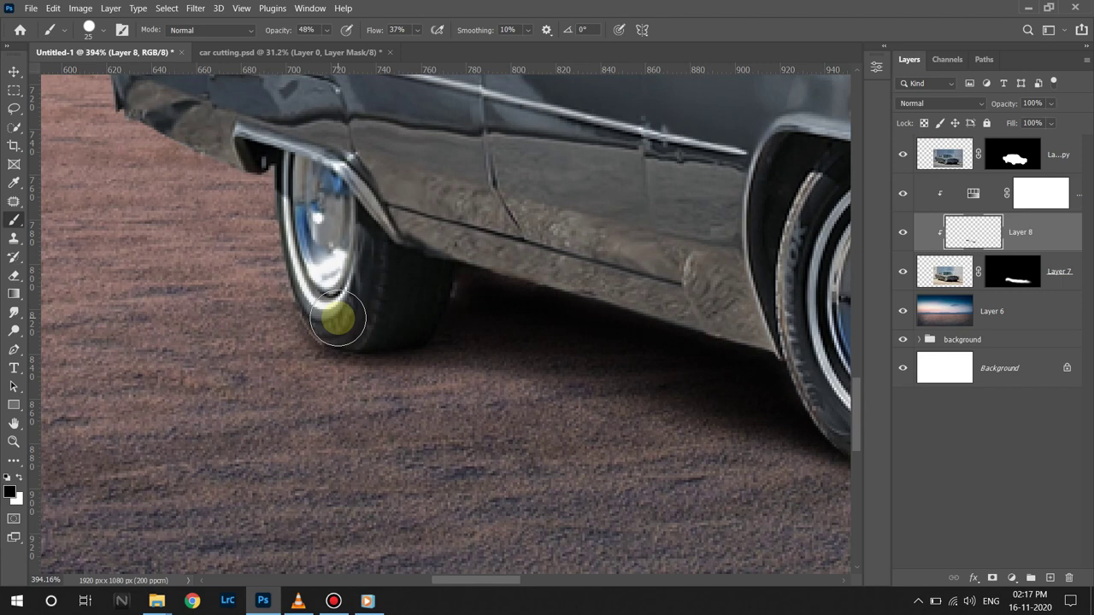
drag(1005, 243, 1006, 178)
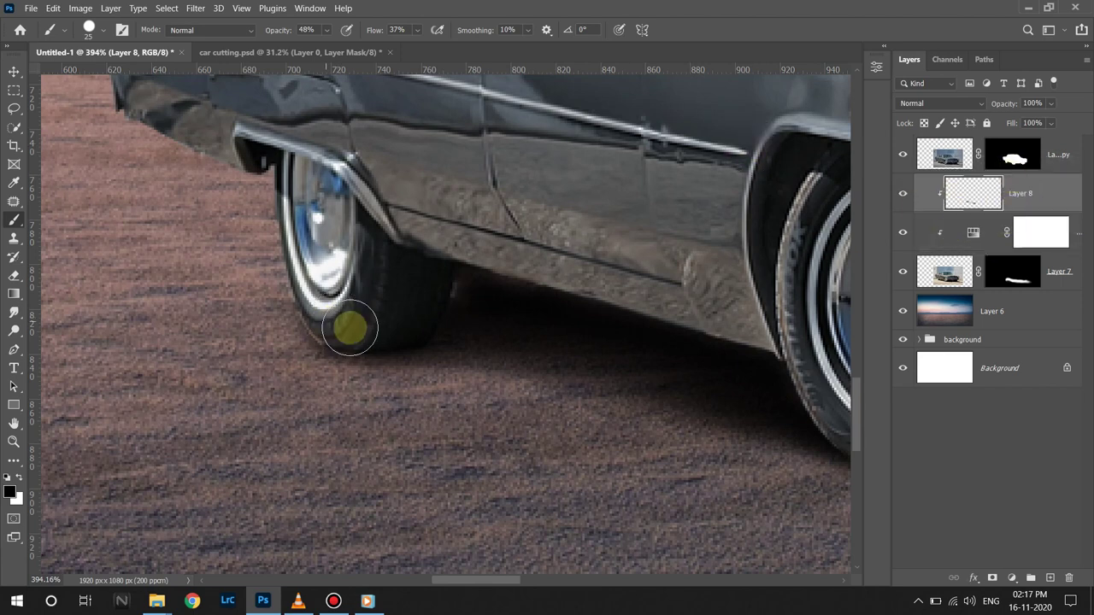
Darken the shadow under the car body behind the tyre, undoing a stray white stroke.
mouse_move(473, 283)
mouse_down()
mouse_move(535, 311)
mouse_move(420, 339)
mouse_move(403, 323)
mouse_move(537, 330)
mouse_move(462, 376)
mouse_up()
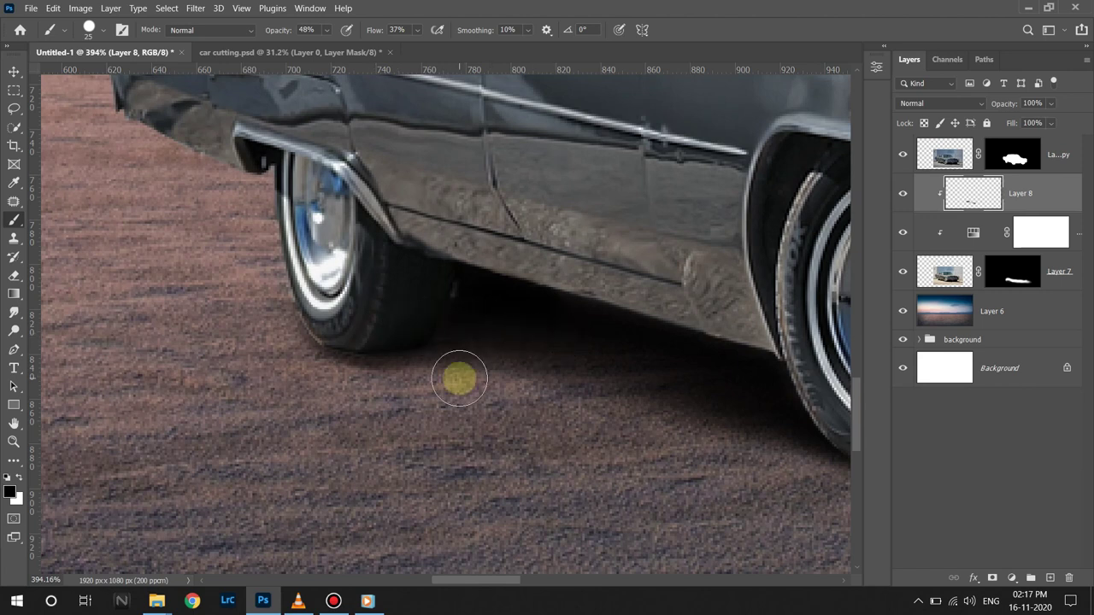
key(x)
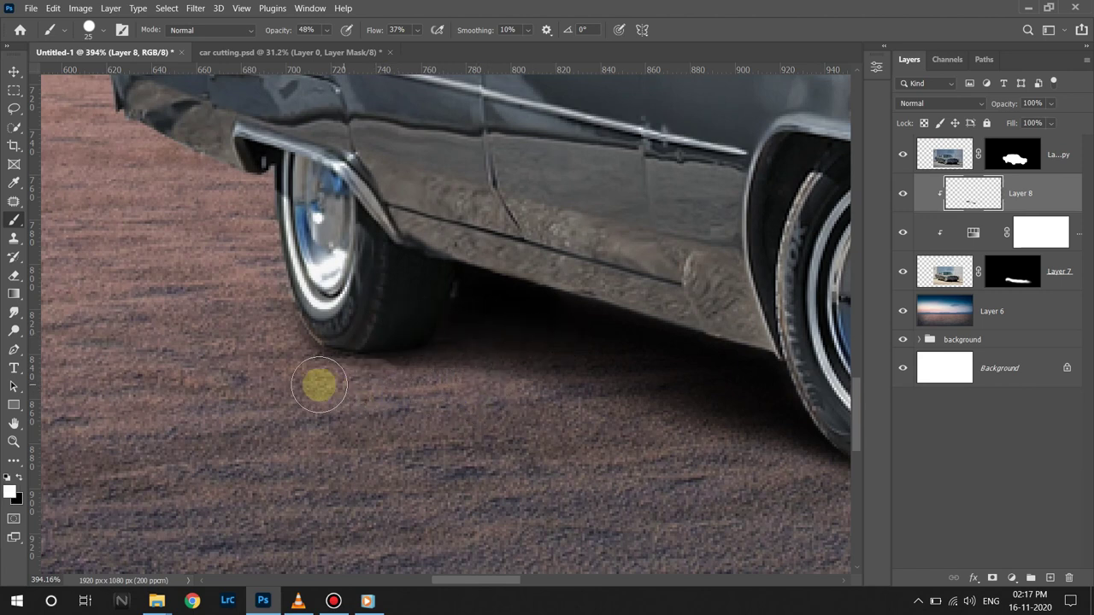
drag(321, 385, 681, 442)
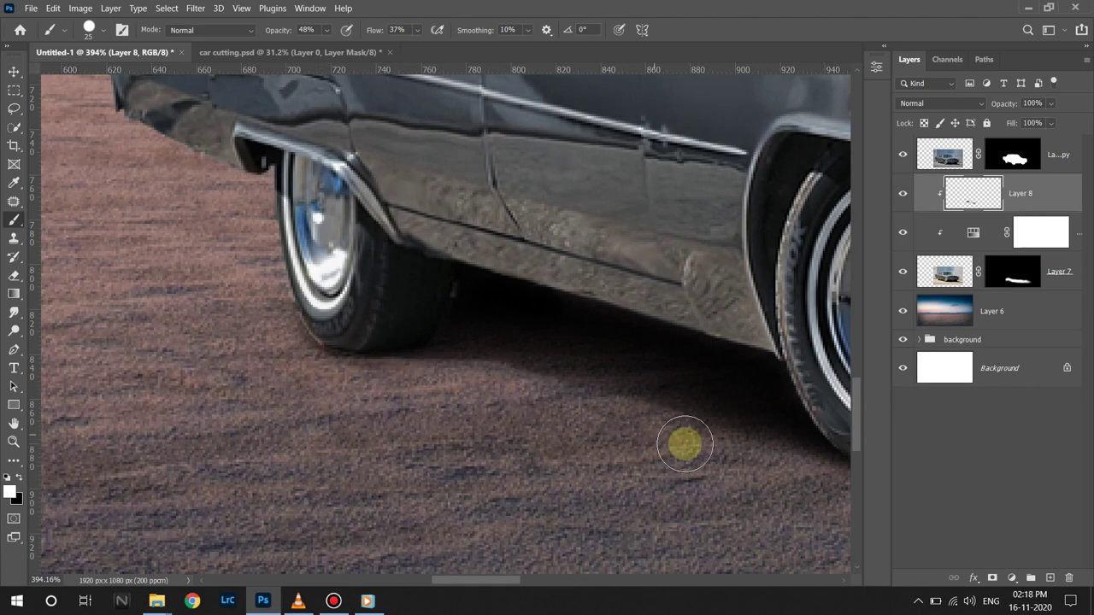
key(ctrl+z)
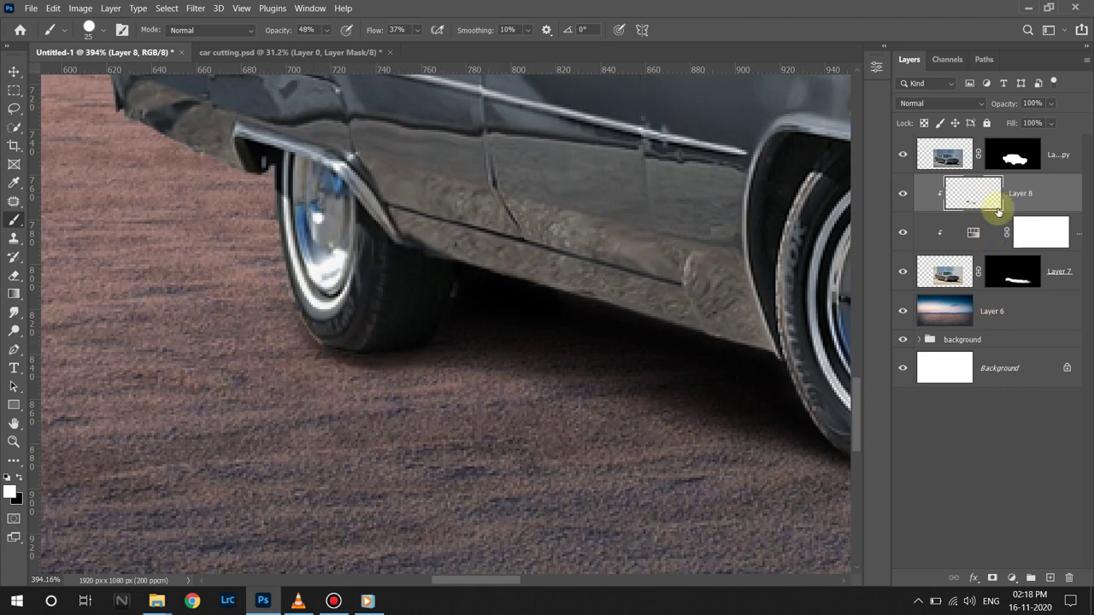
Release Layer 8's clipping mask and make black the painting colour.
alt+click(1000, 212)
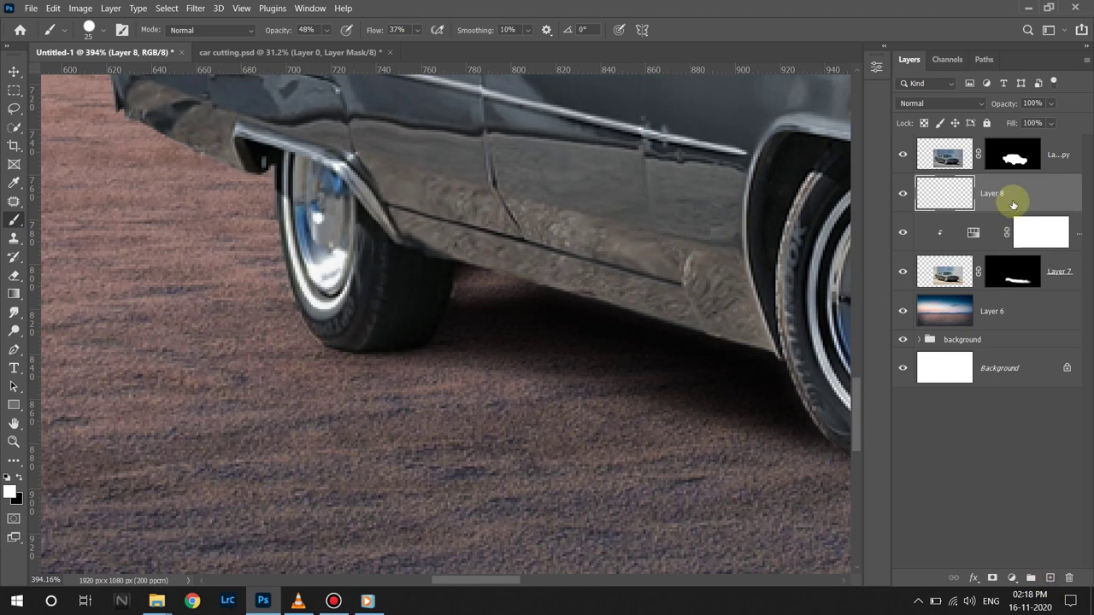
right_click(1013, 203)
key(Escape)
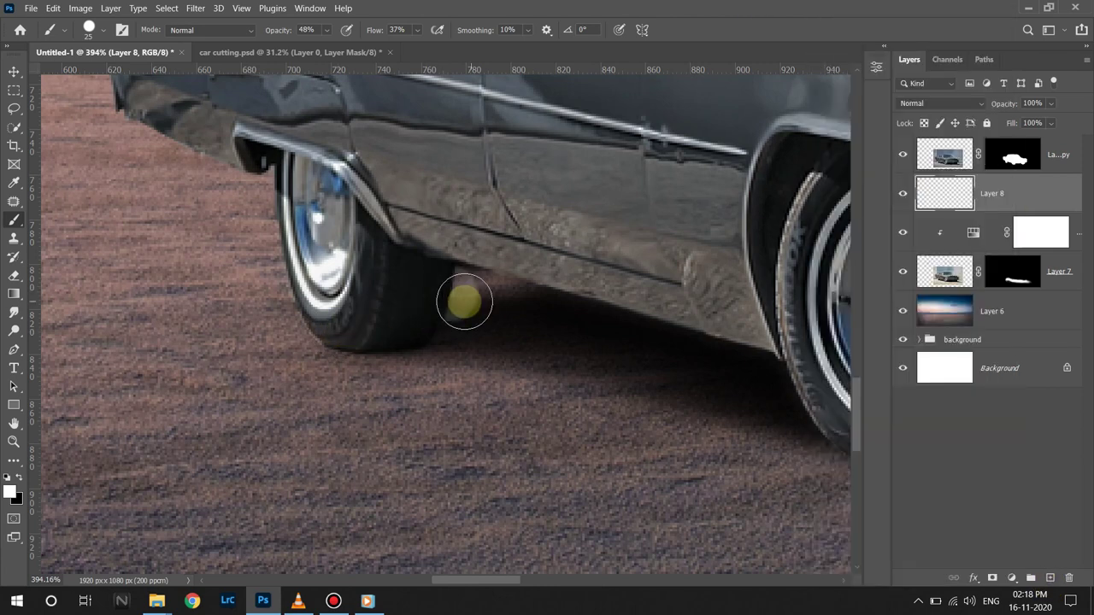
click(8, 477)
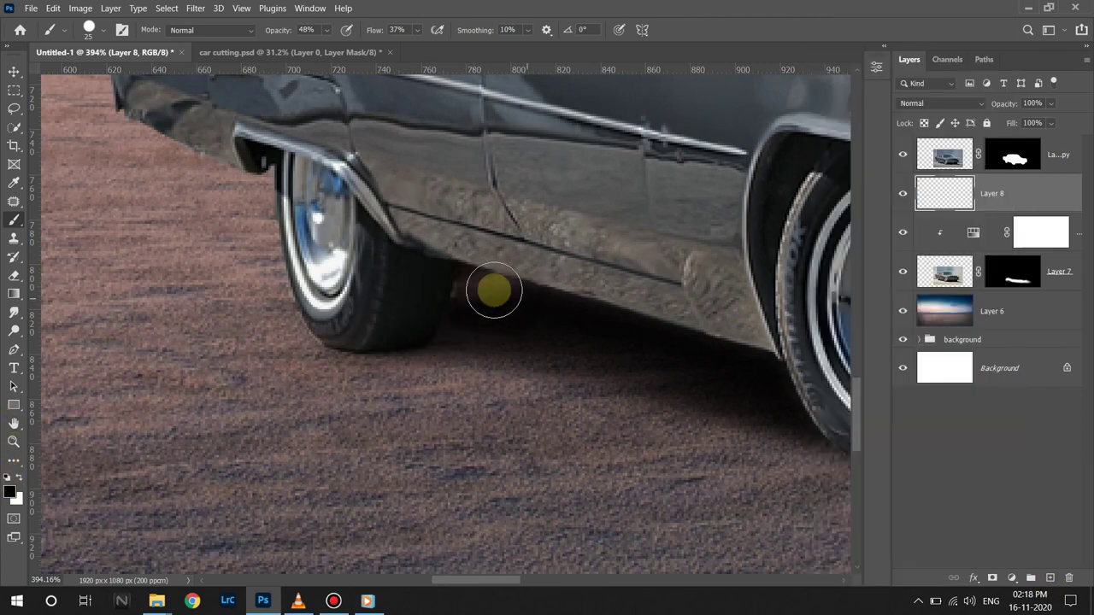
Deepen the shadow from the rear tyre under the rocker panel, then shrink the brush to 17 px.
drag(467, 288, 342, 337)
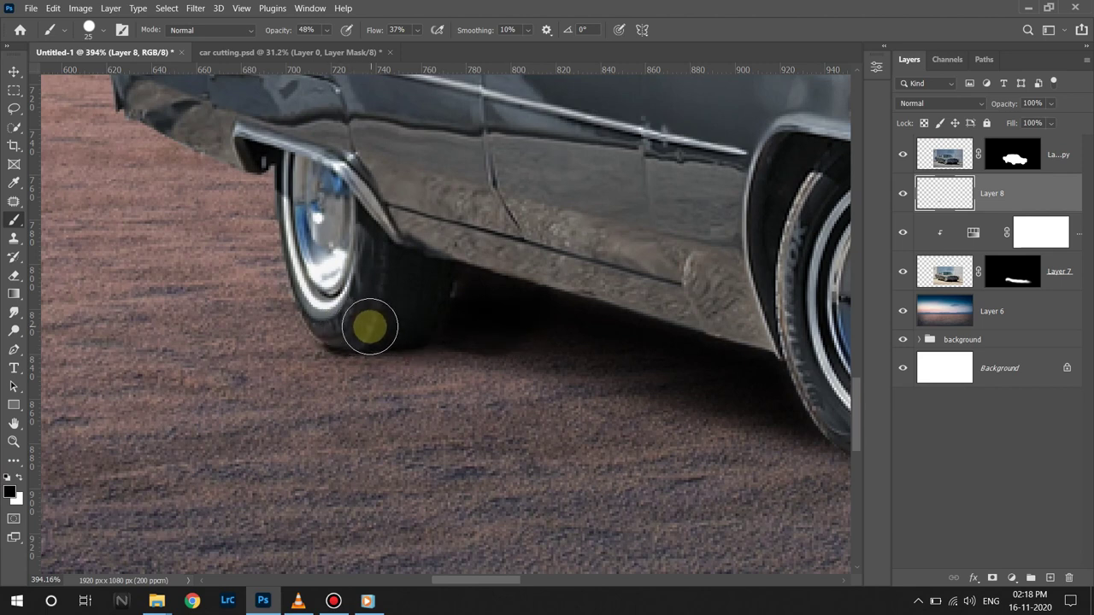
drag(383, 321, 665, 316)
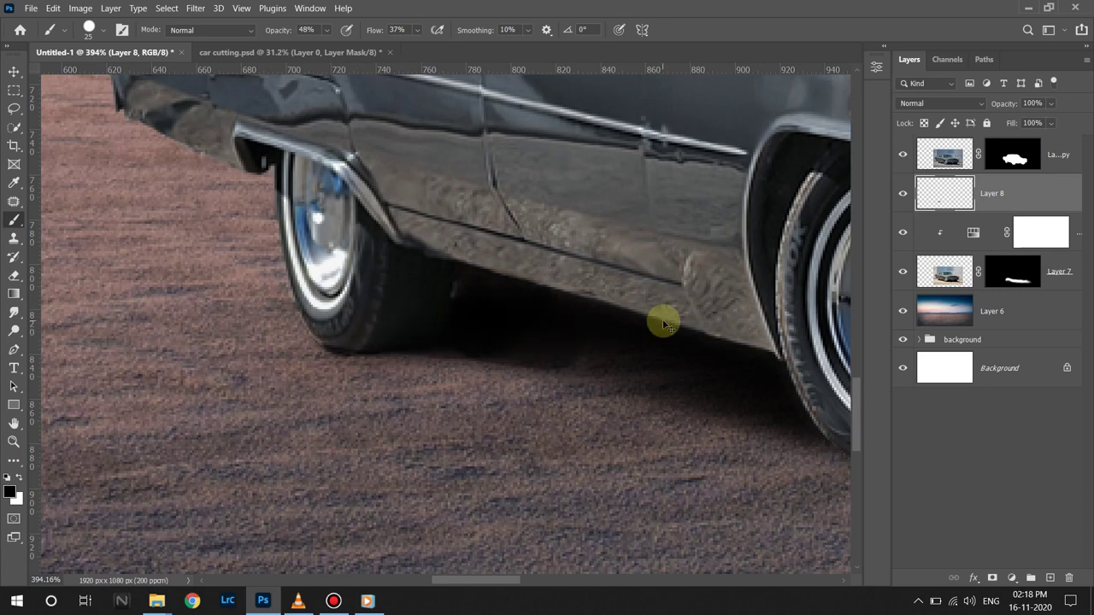
scroll(391, 359, up, 3)
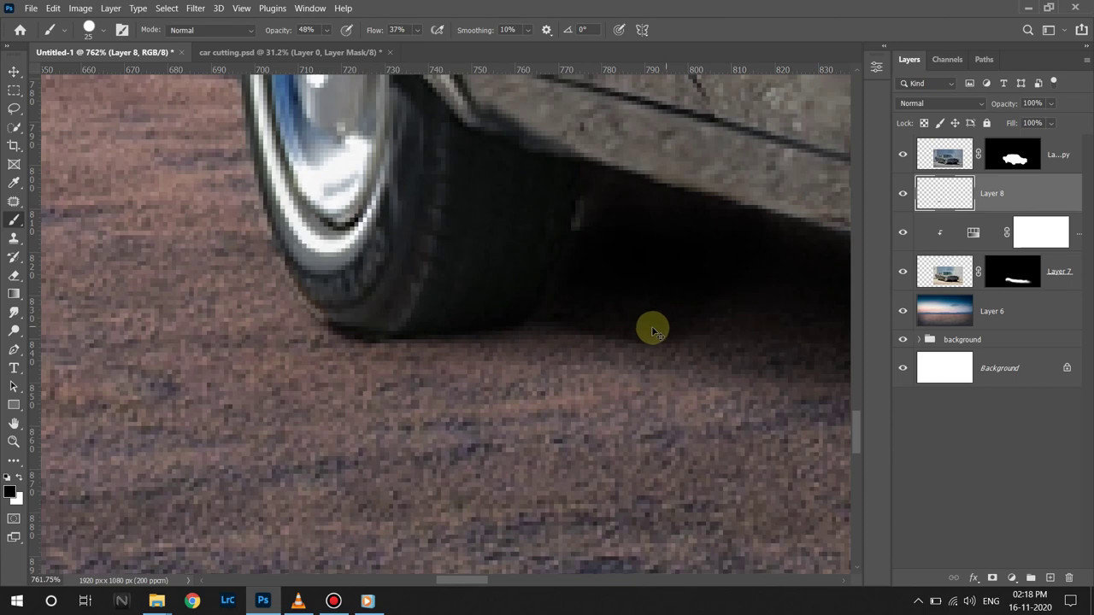
scroll(572, 340, down, 4)
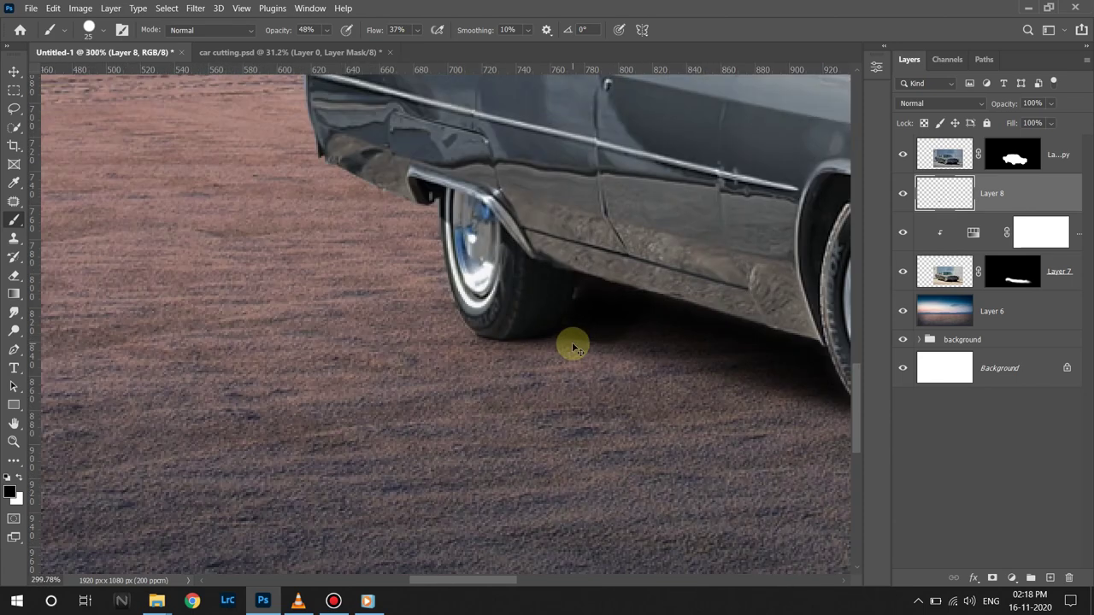
scroll(520, 310, down, 1)
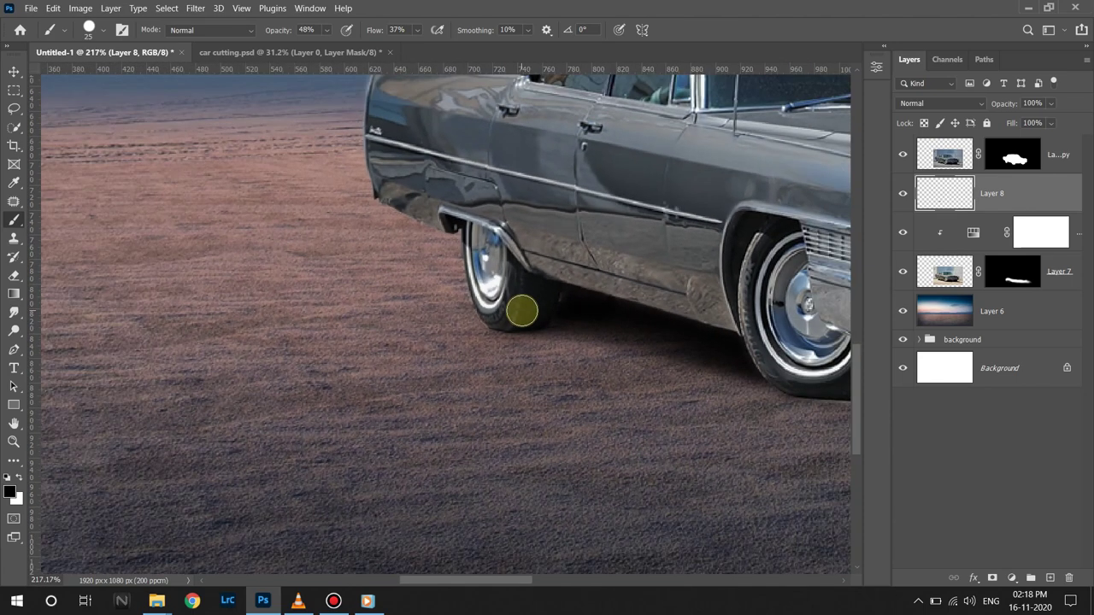
scroll(522, 310, up, 2)
mouse_move(462, 322)
mouse_down()
mouse_move(464, 334)
mouse_move(503, 325)
mouse_move(560, 330)
mouse_move(513, 340)
mouse_move(558, 333)
mouse_move(640, 273)
mouse_up()
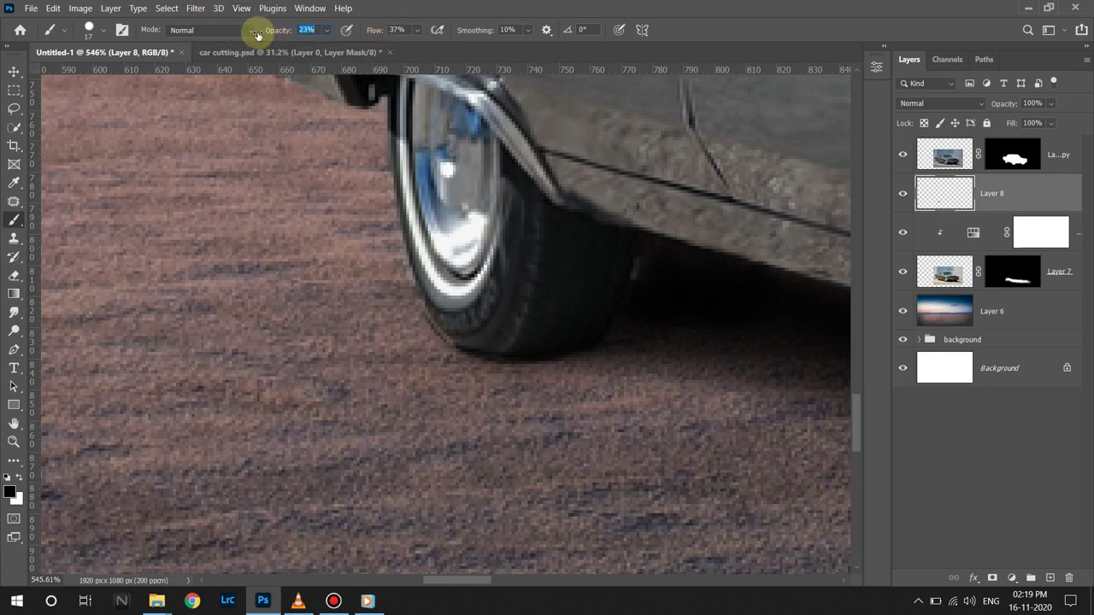
Set brush opacity to 23% and darken the shadow along the tyre bottom.
text(18)
key(Return)
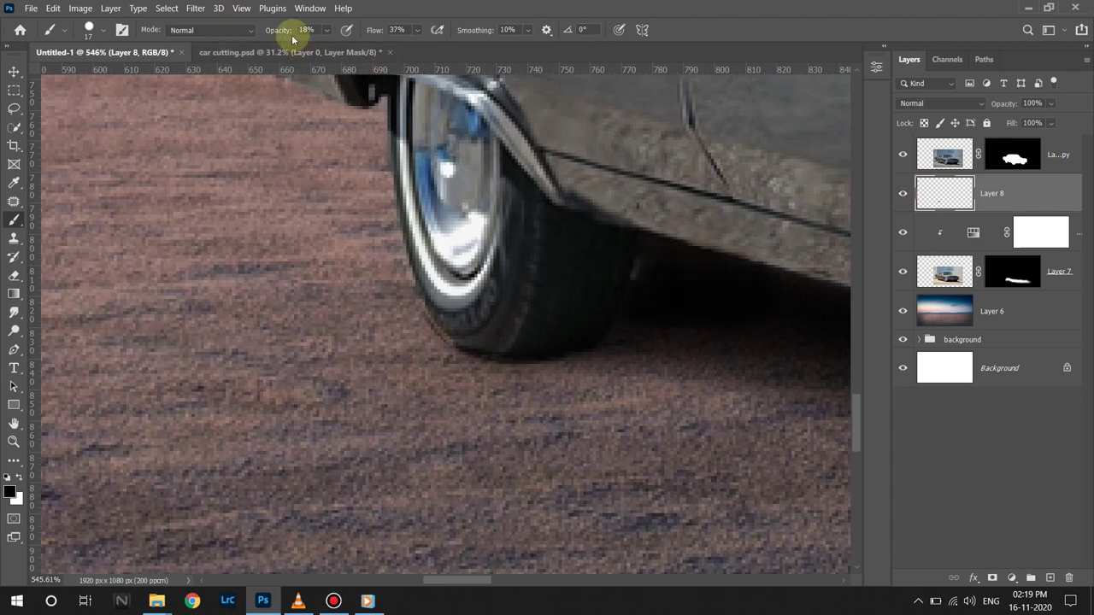
key(2)
key(3)
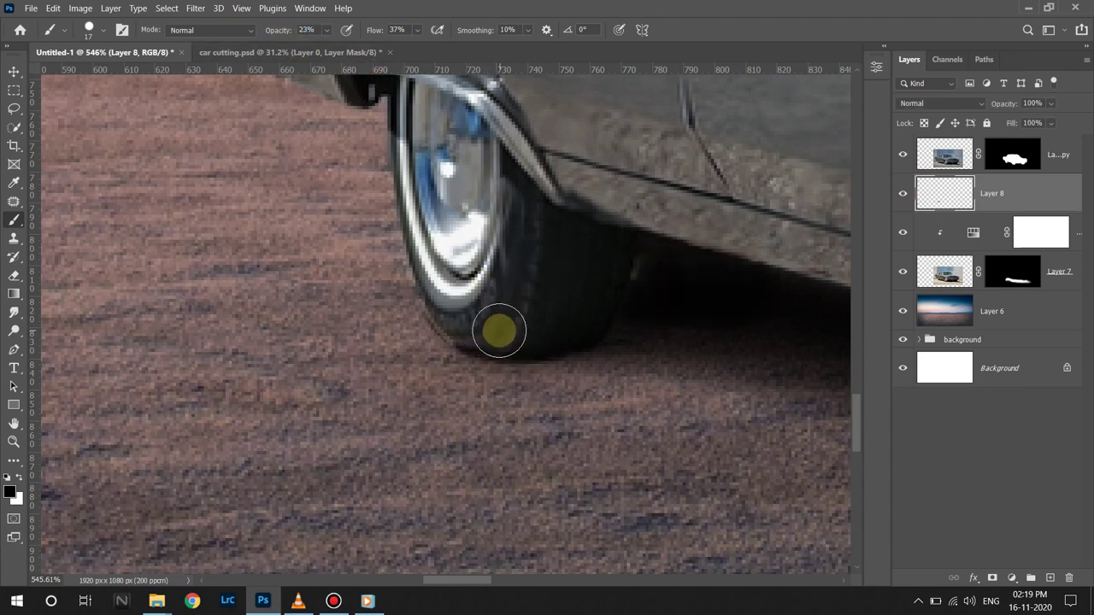
mouse_move(500, 330)
mouse_down()
mouse_move(548, 334)
mouse_move(516, 340)
mouse_up()
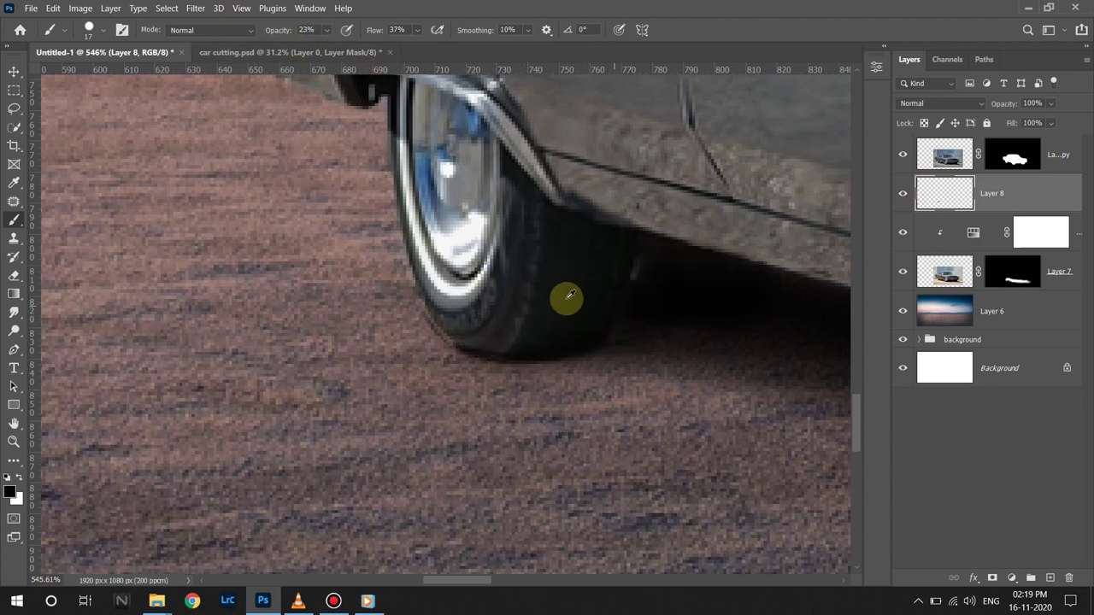
Set the soft brush to 12% opacity and enlarge it to about 56 px.
drag(586, 306, 296, 323)
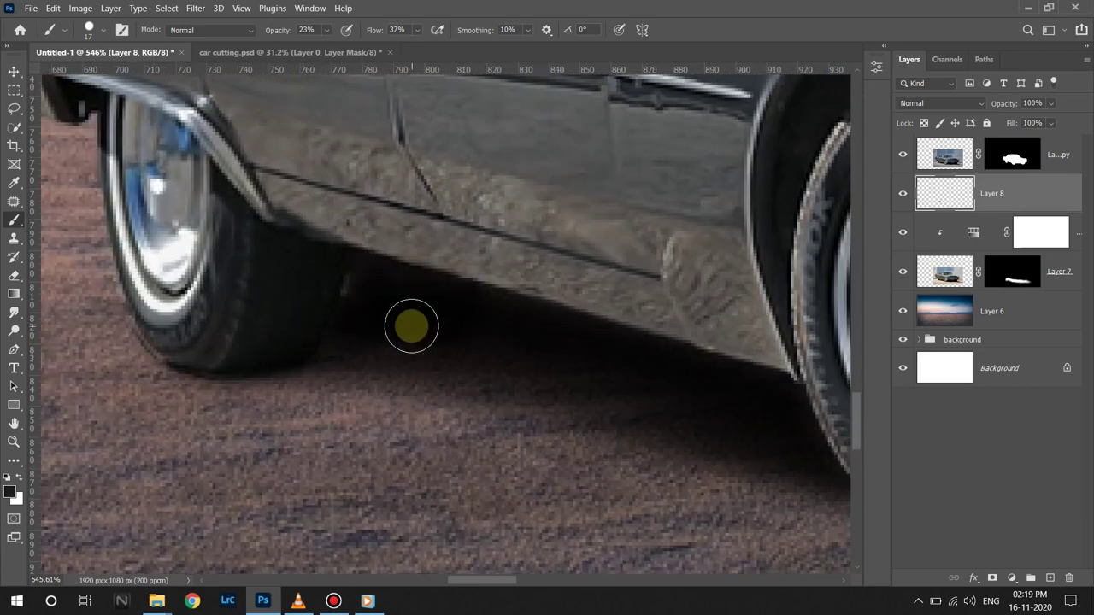
drag(265, 35, 305, 103)
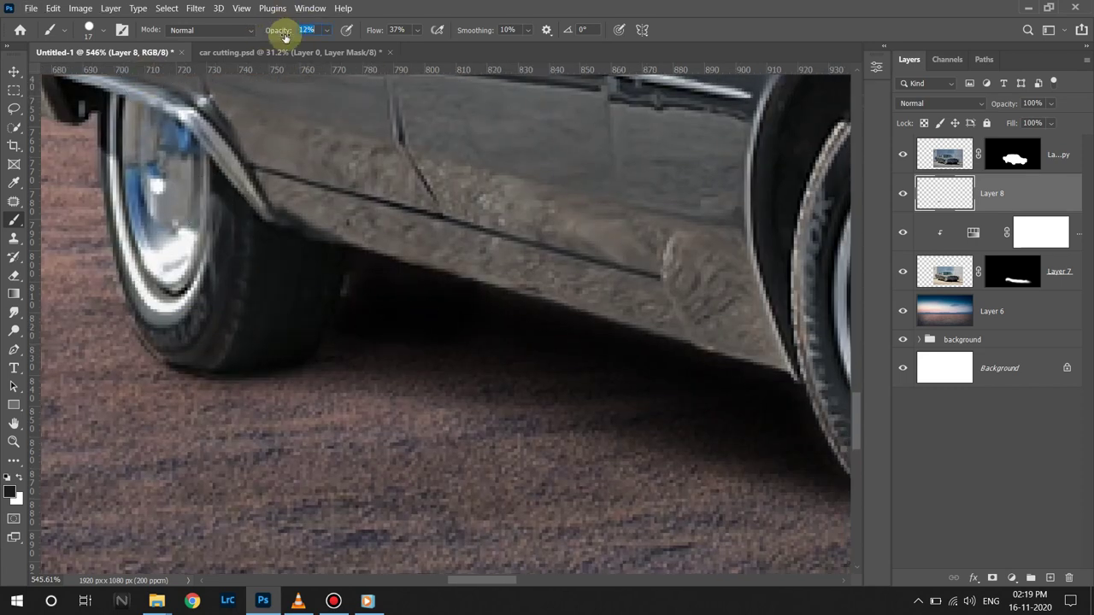
drag(446, 261, 450, 356)
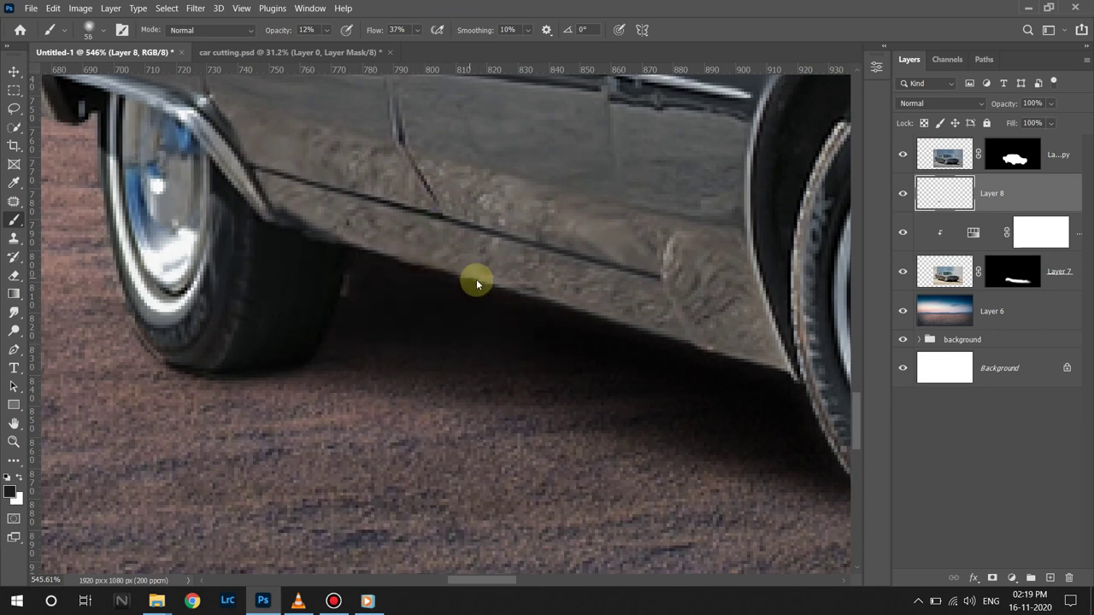
drag(476, 279, 518, 275)
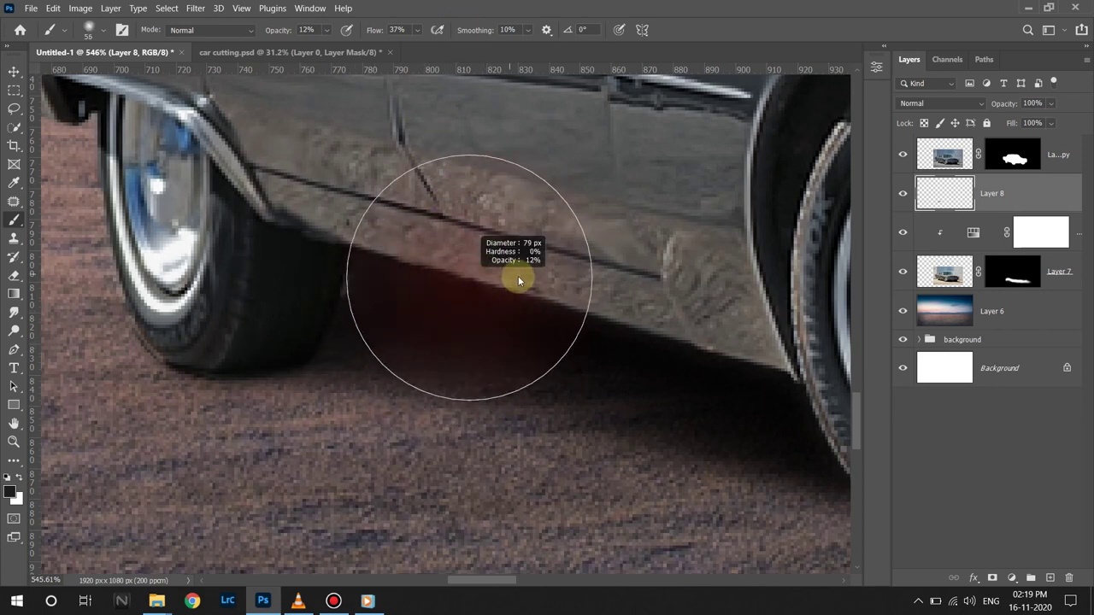
right_click(367, 257)
click(483, 50)
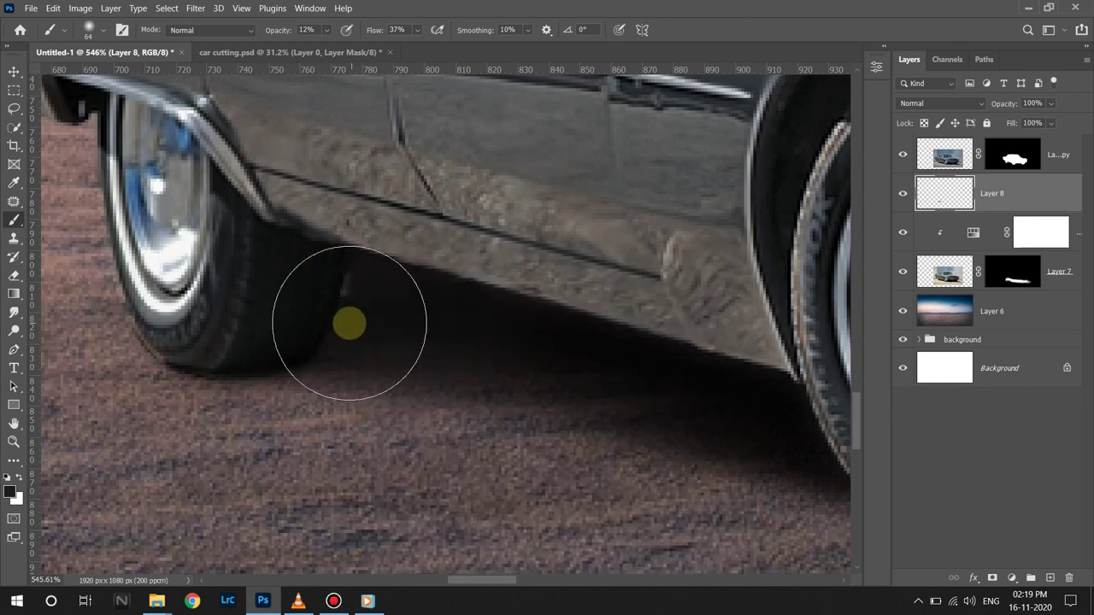
Return to the black brush and darken the shadow under the car's side.
key(z)
key(x)
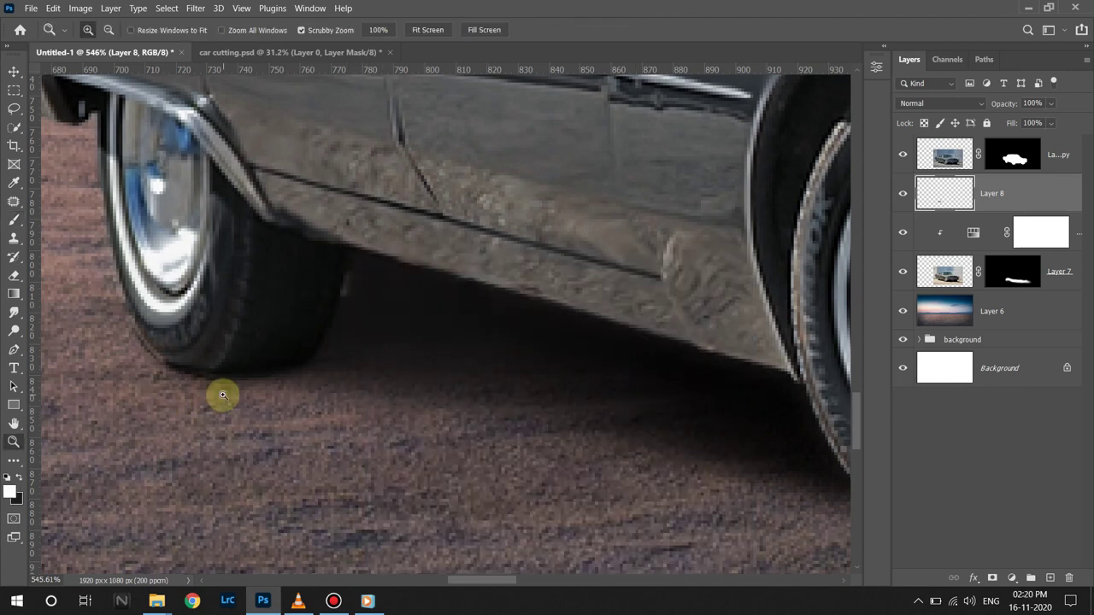
key(b)
mouse_move(391, 299)
mouse_down()
mouse_move(562, 330)
mouse_move(371, 282)
mouse_move(620, 377)
mouse_up()
Darken the front tyre's contact shadow with a 21 px brush at 38% opacity.
scroll(684, 373, right, 5)
scroll(598, 299, down, 1)
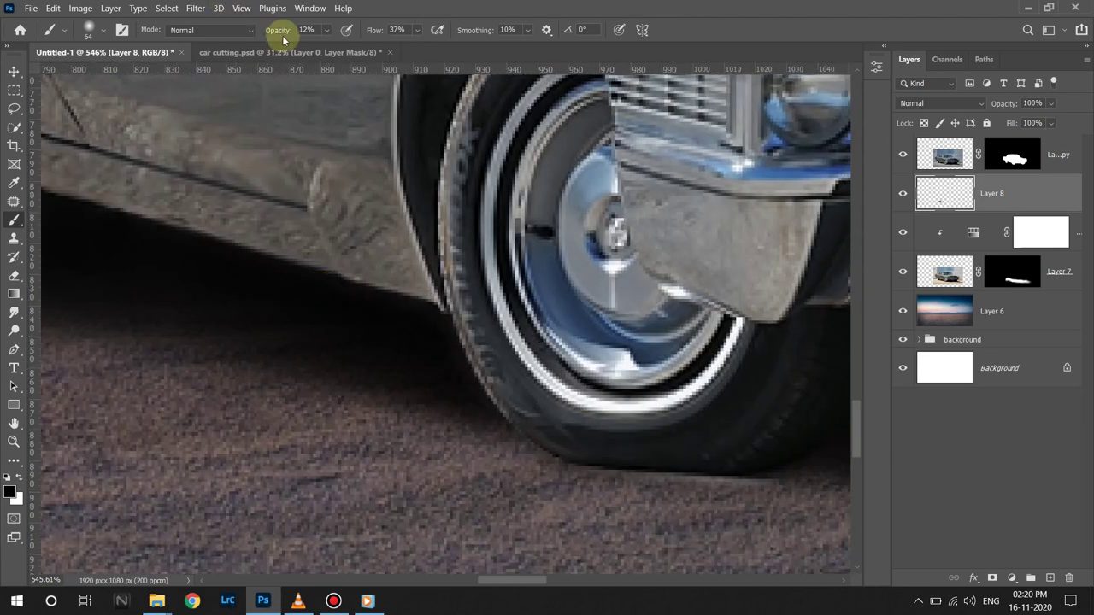
drag(301, 40, 306, 40)
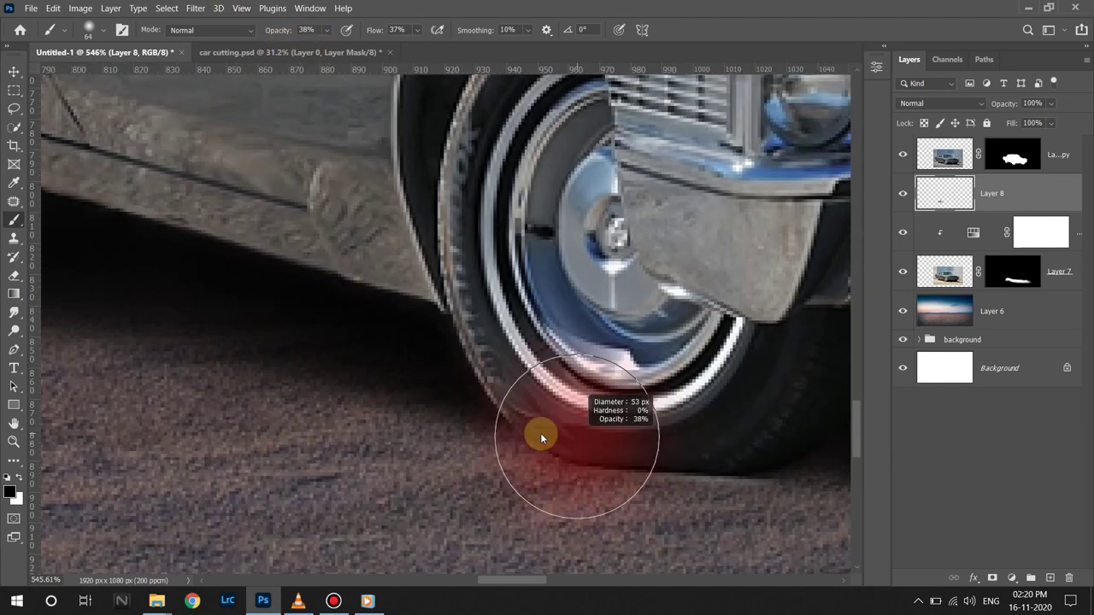
drag(538, 439, 501, 436)
mouse_move(581, 439)
mouse_down()
mouse_move(638, 453)
mouse_move(656, 440)
mouse_move(596, 442)
mouse_move(649, 442)
mouse_move(730, 464)
mouse_up()
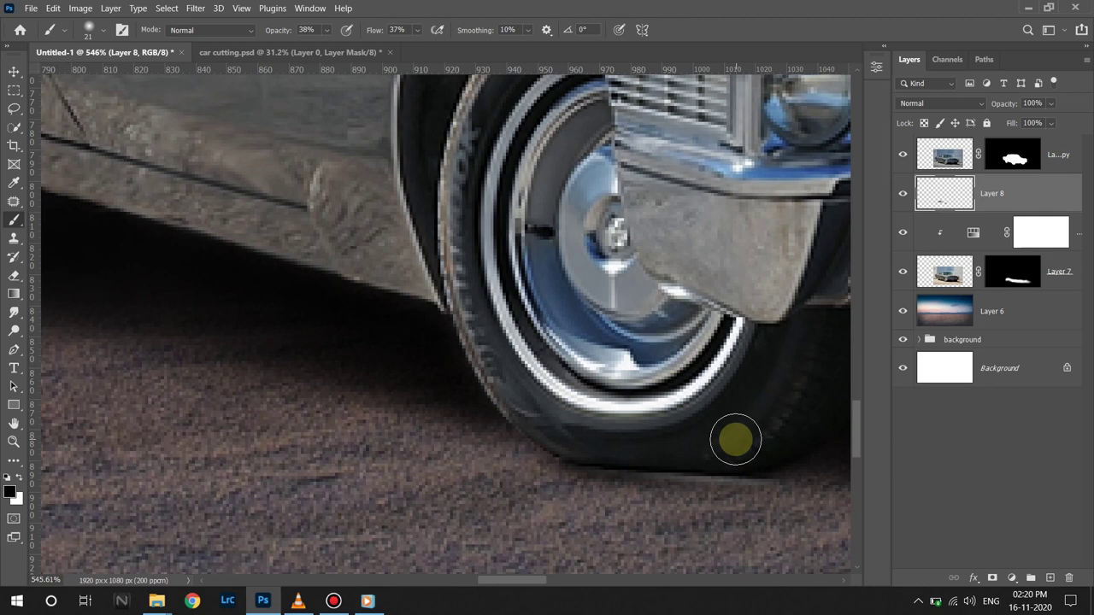
mouse_move(735, 440)
mouse_down()
mouse_move(599, 447)
mouse_move(665, 442)
mouse_move(711, 454)
mouse_up()
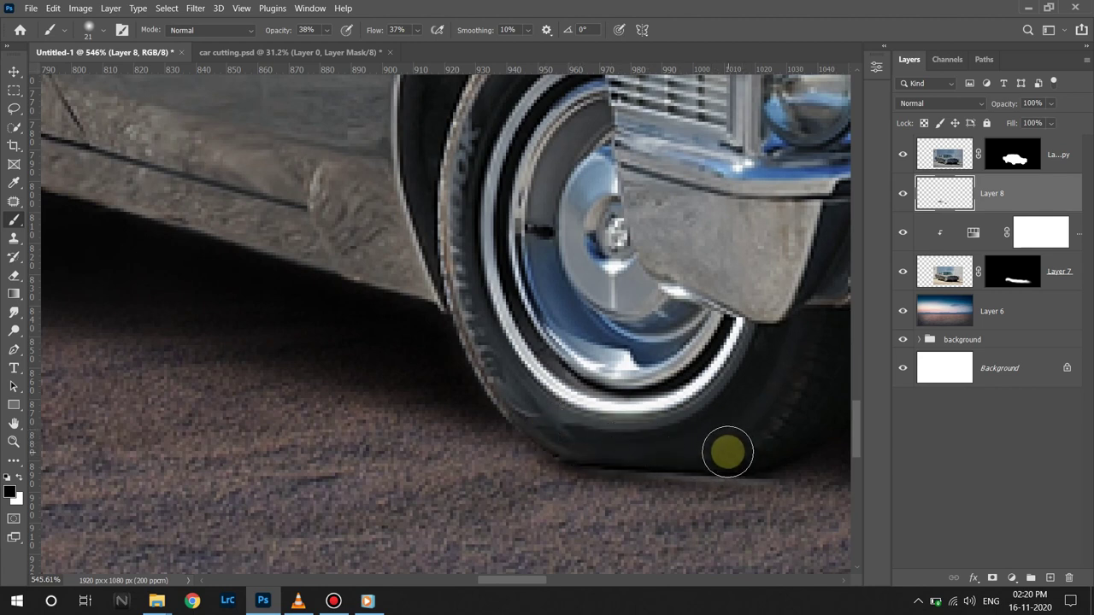
Lower the brush opacity to about 27% and fit the whole image on screen.
scroll(576, 419, right, 3)
scroll(513, 417, right, 3)
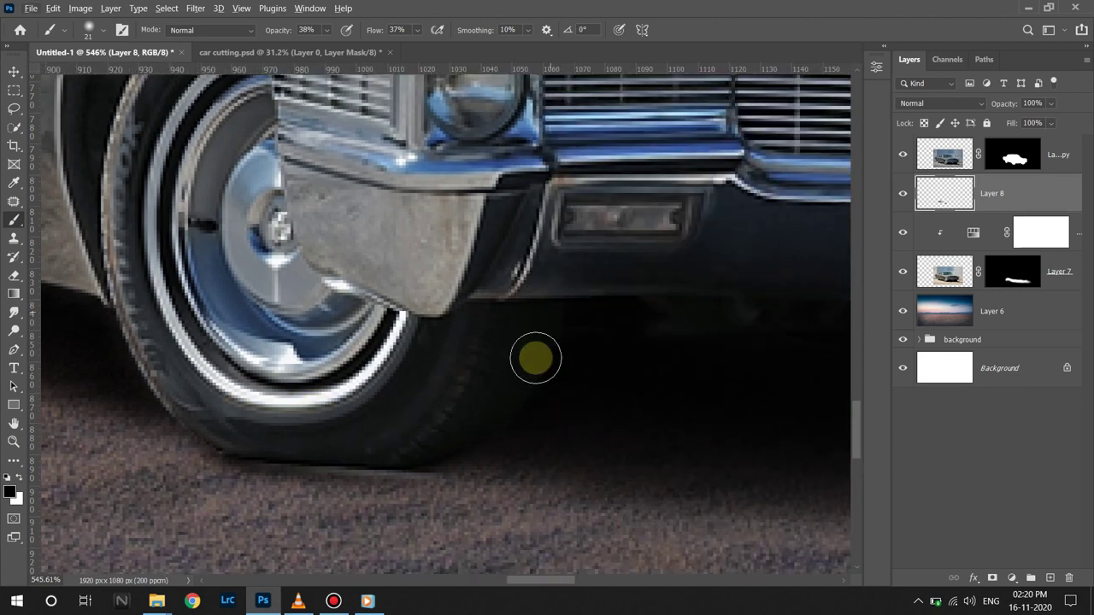
scroll(735, 266, down, 2)
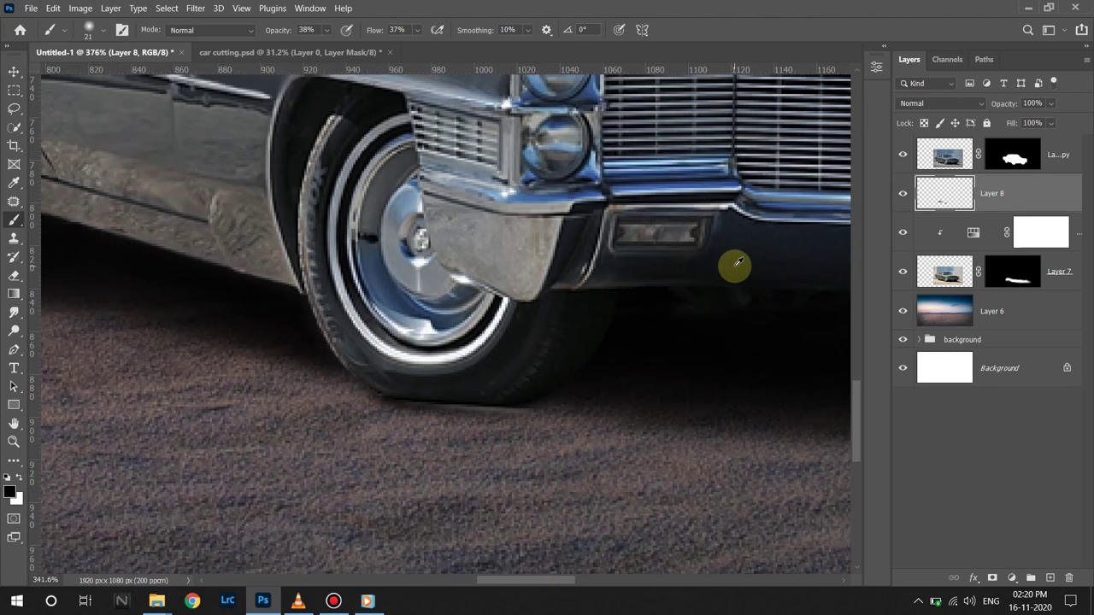
scroll(736, 266, down, 1)
right_click(732, 262)
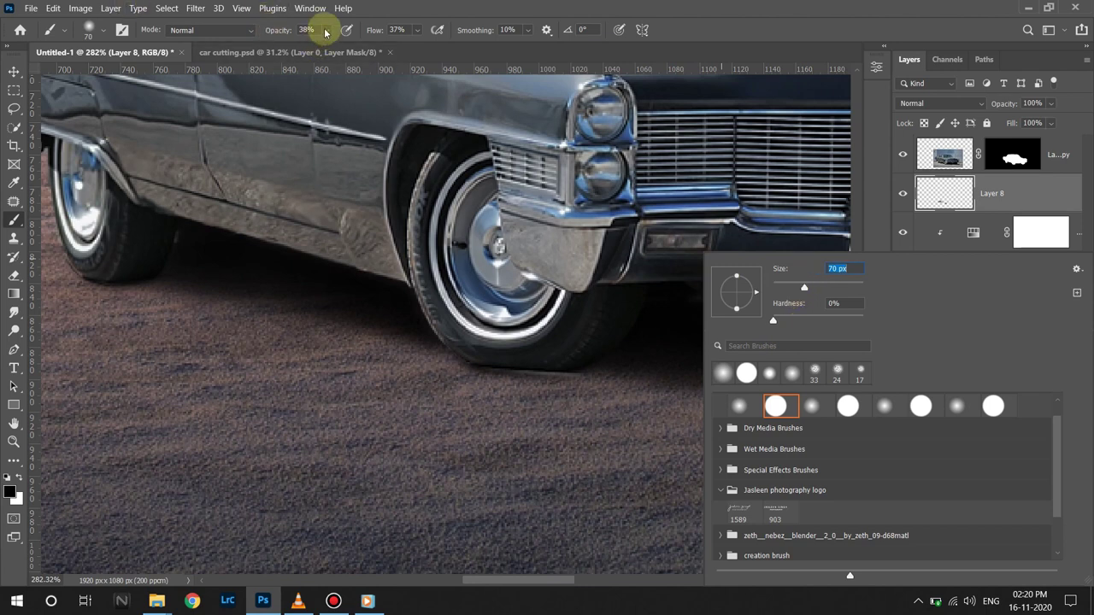
drag(326, 32, 325, 48)
scroll(547, 274, down, 1)
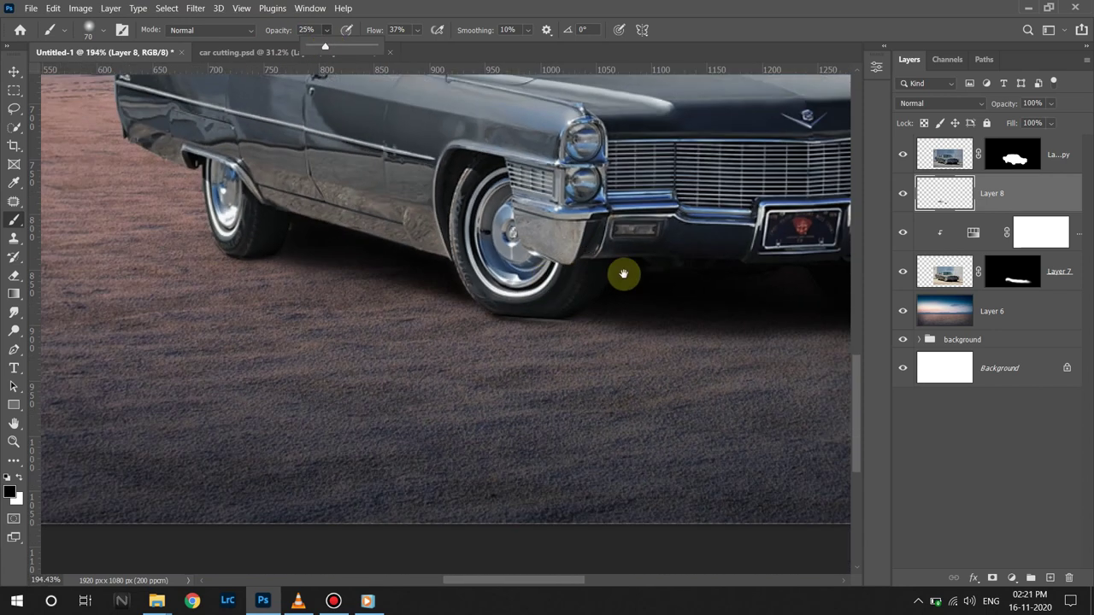
scroll(598, 325, right, 3)
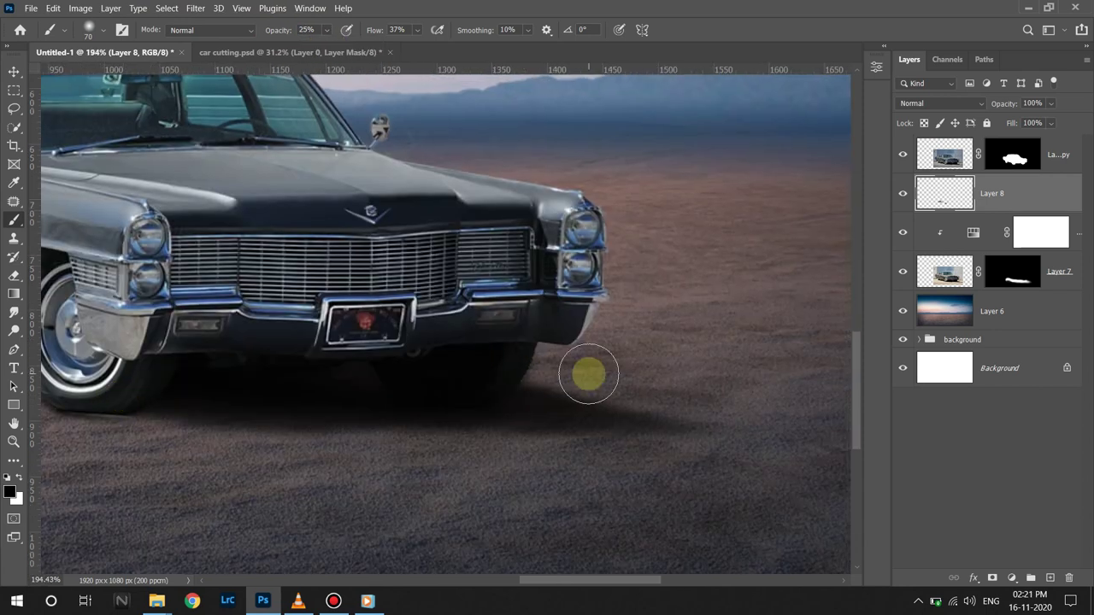
key(ctrl+0)
Add a new Layer 9 and clip it to the car layer.
click(1051, 578)
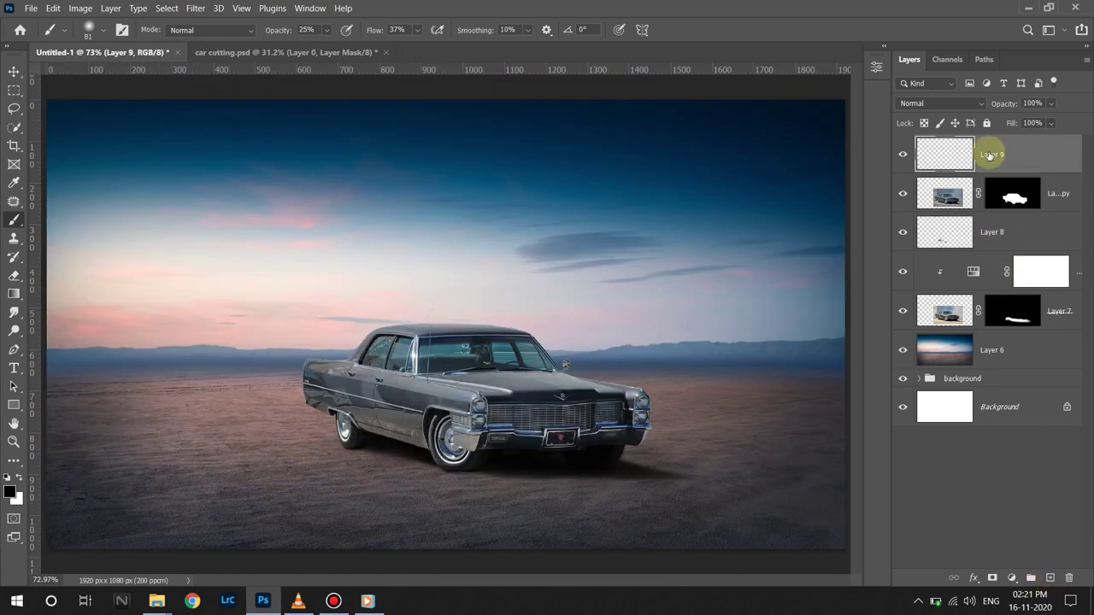
right_click(990, 154)
click(900, 254)
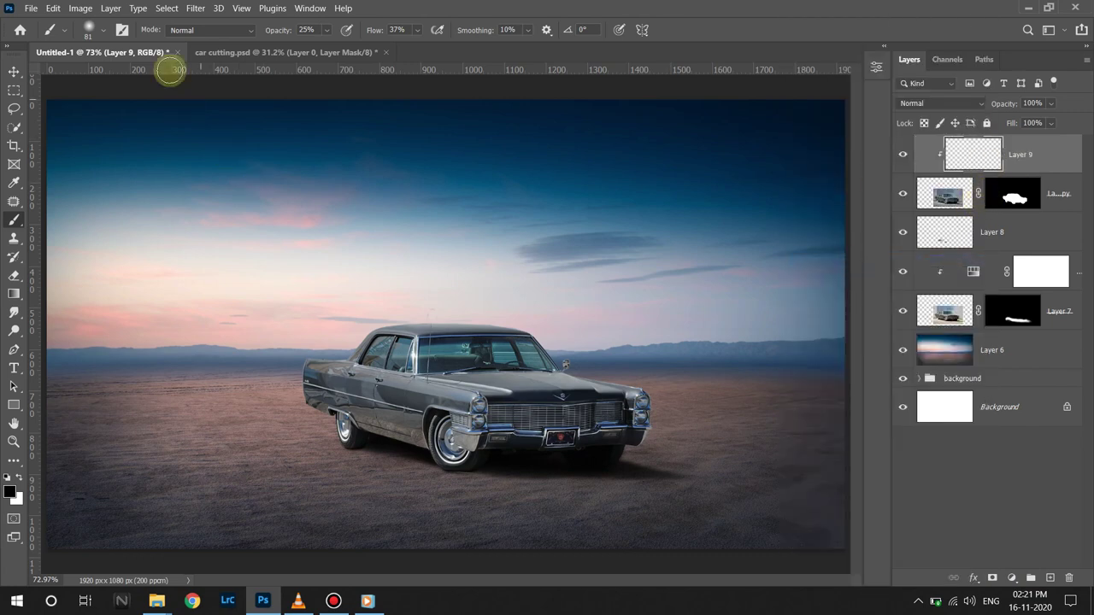
click(54, 9)
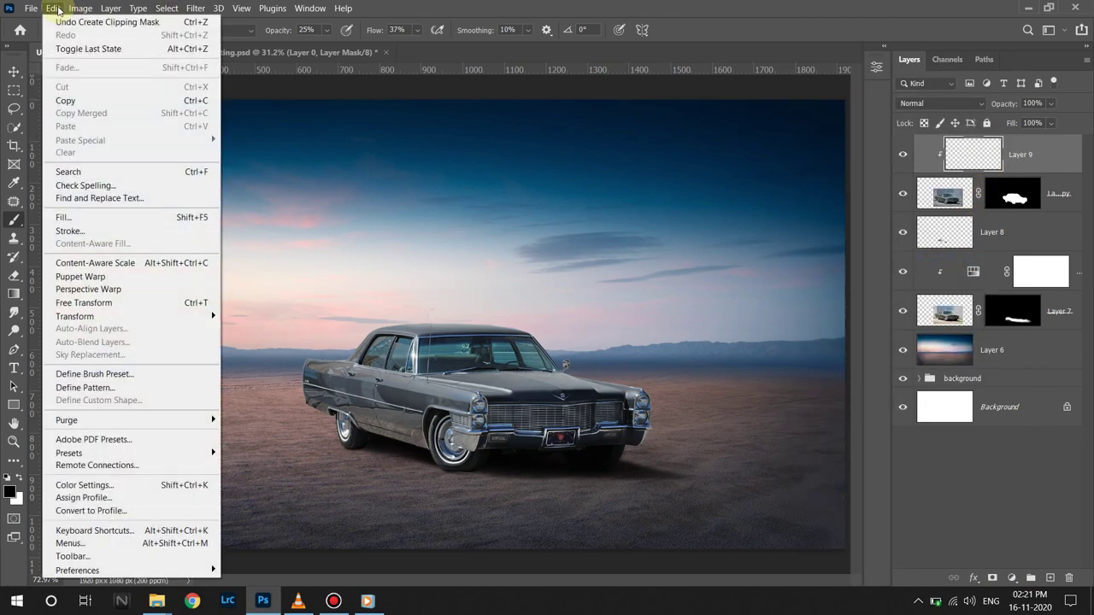
Fill Layer 9 with 50% Gray and set its blend mode to Overlay.
click(77, 215)
click(543, 152)
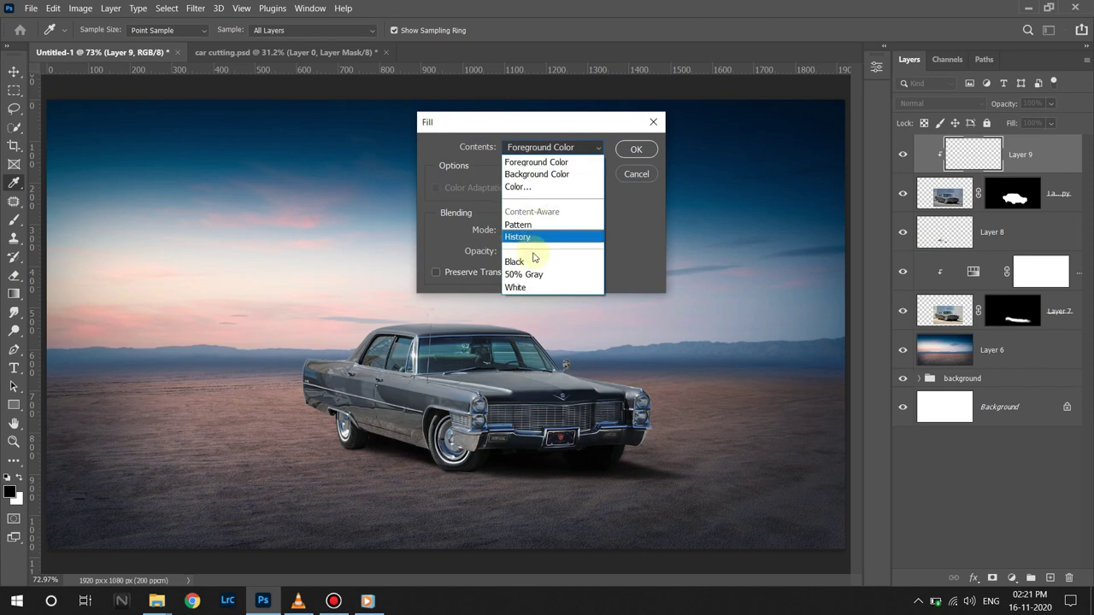
click(526, 272)
click(637, 150)
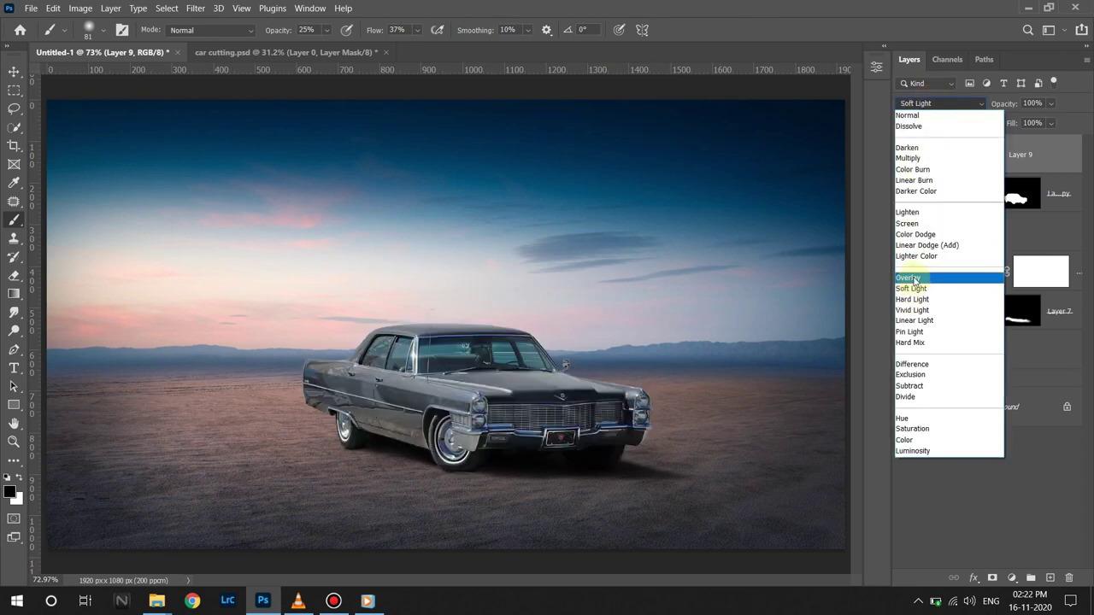
click(904, 277)
Open the brush presets and expand the Dry Media Brushes set.
right_click(49, 146)
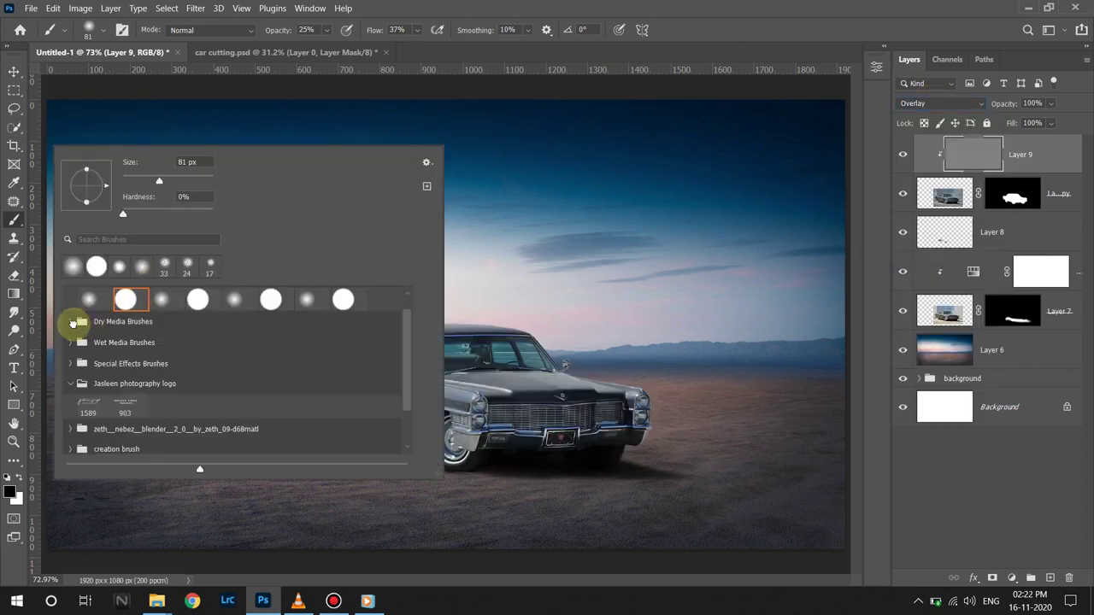
click(72, 323)
scroll(101, 330, up, 1)
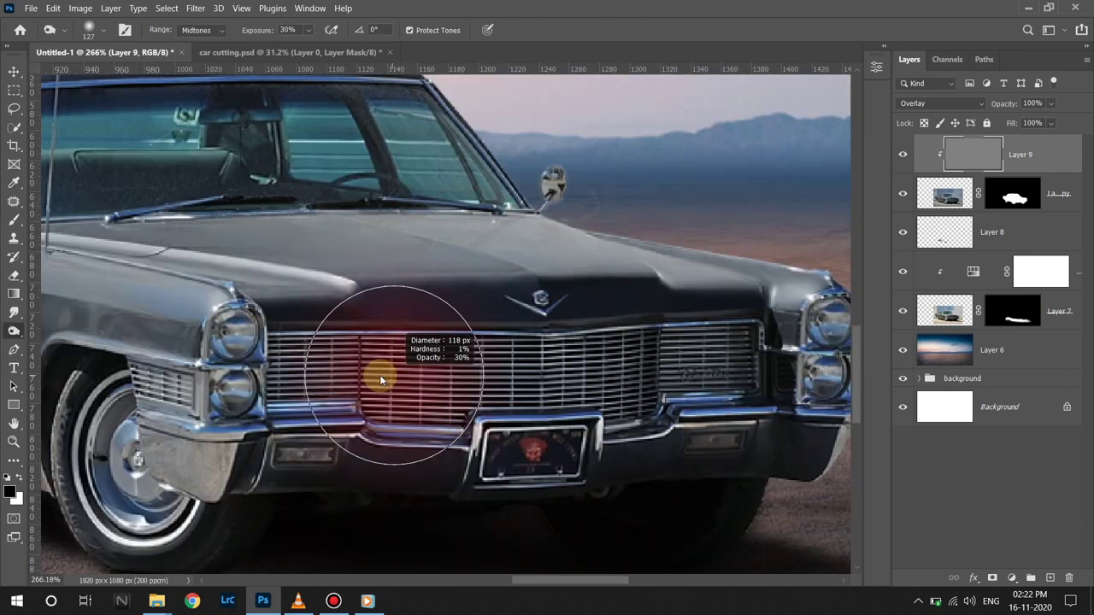
Dodge highlights on the grille bars and across the hood with a 28–36 px brush.
mouse_move(539, 461)
mouse_down()
mouse_move(708, 447)
mouse_move(618, 384)
mouse_move(488, 367)
mouse_move(463, 384)
mouse_move(420, 362)
mouse_move(667, 385)
mouse_move(613, 383)
mouse_move(691, 374)
mouse_up()
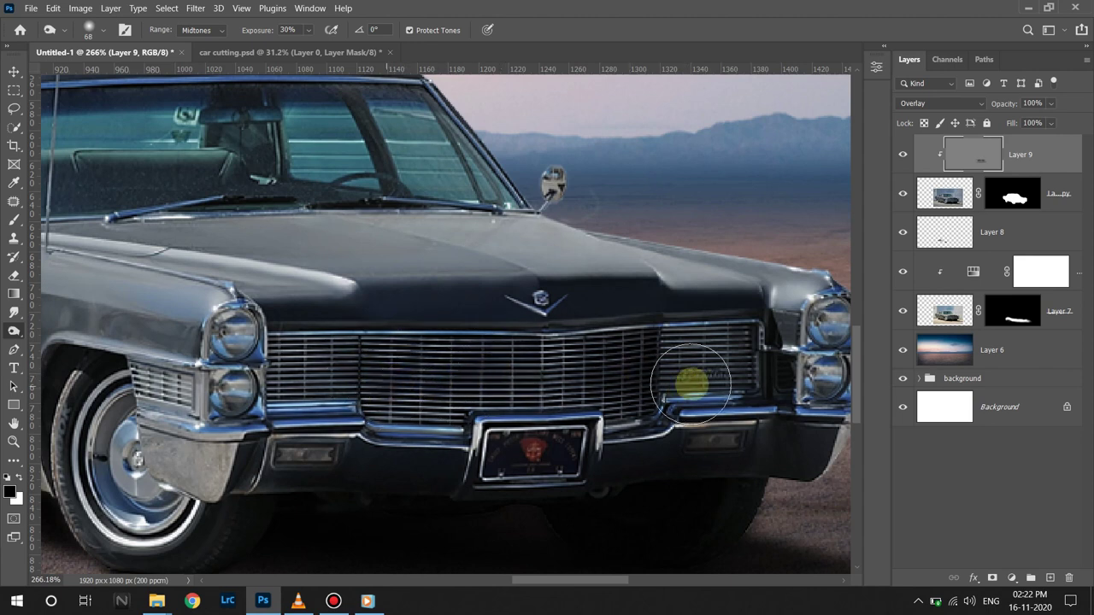
key(bracketleft)
key(bracketleft)
key(bracketleft)
drag(566, 459, 575, 439)
drag(610, 364, 572, 365)
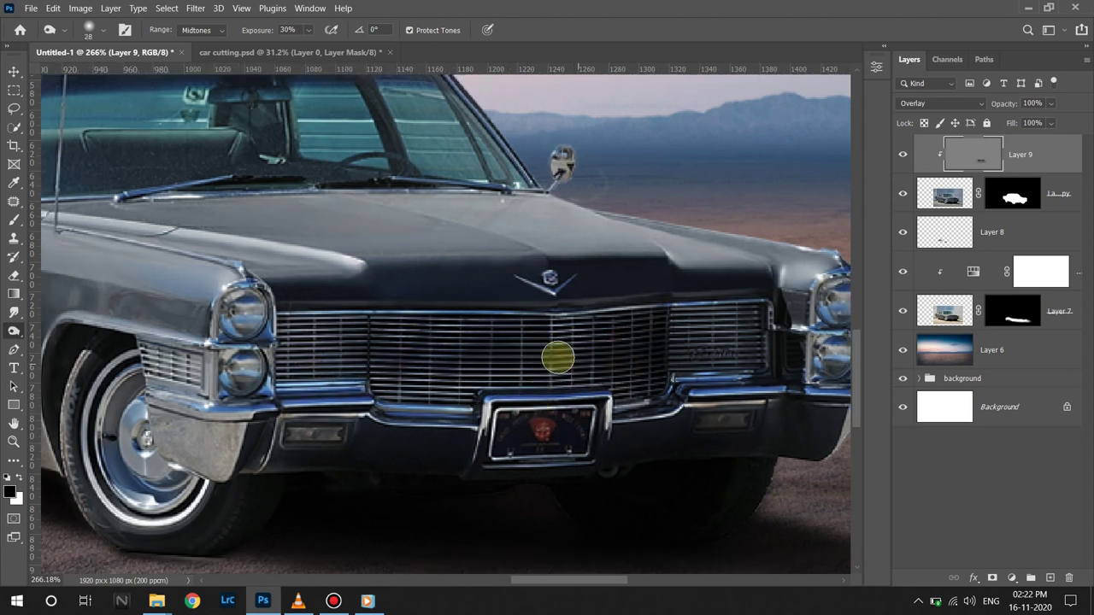
alt+right_click(452, 288)
mouse_move(452, 288)
mouse_down()
mouse_move(422, 268)
mouse_move(520, 262)
mouse_move(384, 281)
mouse_move(542, 288)
mouse_move(535, 280)
mouse_move(716, 276)
mouse_move(789, 325)
mouse_move(812, 427)
mouse_move(473, 447)
mouse_move(254, 478)
mouse_move(298, 462)
mouse_move(337, 464)
mouse_move(305, 371)
mouse_move(334, 464)
mouse_up()
Lighten along the under-car shadow and brighten the hood edge toward the headlight.
scroll(334, 464, left, 5)
mouse_move(115, 384)
mouse_down()
mouse_move(352, 350)
mouse_move(305, 305)
mouse_move(547, 403)
mouse_up()
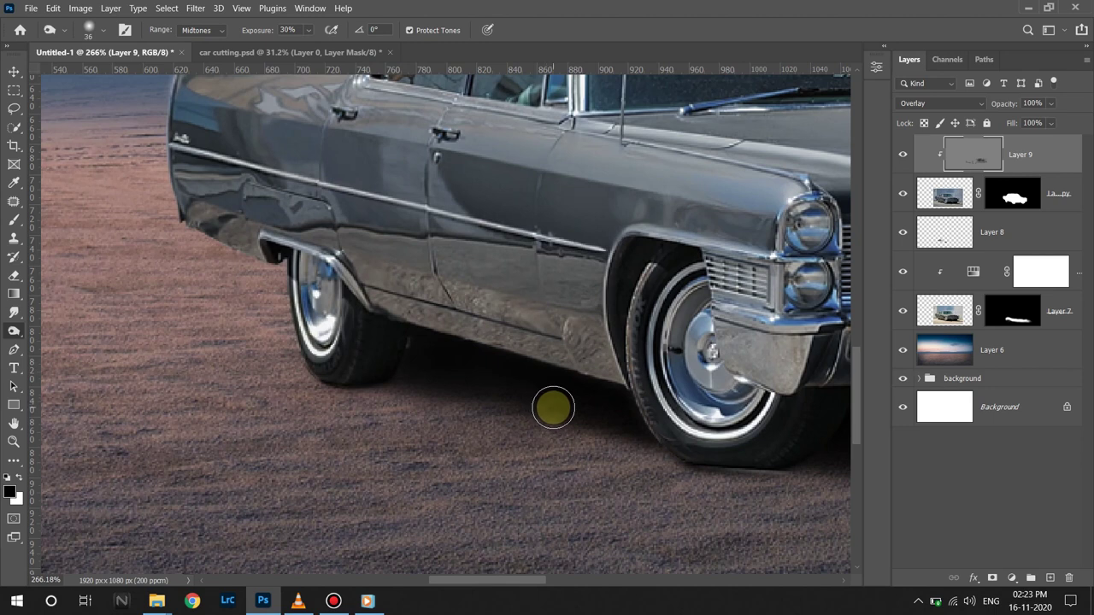
mouse_move(553, 409)
mouse_down()
mouse_move(593, 434)
mouse_move(491, 416)
mouse_up()
scroll(491, 415, right, 5)
drag(769, 476, 451, 439)
scroll(630, 347, up, 3)
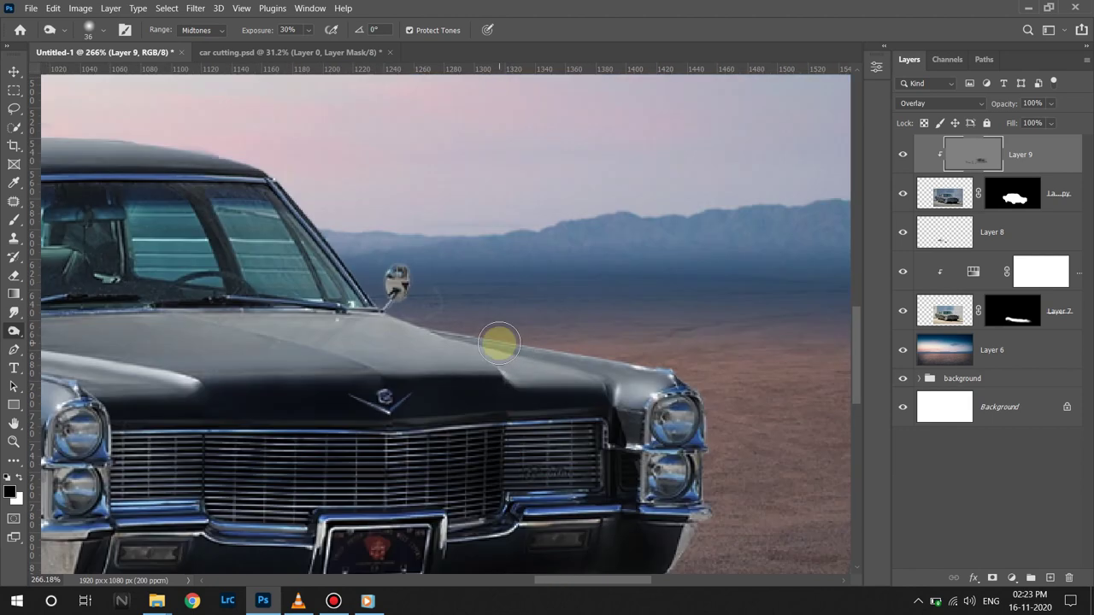
mouse_move(499, 344)
mouse_down()
mouse_move(474, 330)
mouse_move(659, 379)
mouse_move(480, 320)
mouse_move(630, 349)
mouse_move(655, 384)
mouse_move(325, 304)
mouse_up()
drag(342, 308, 731, 312)
click(334, 339)
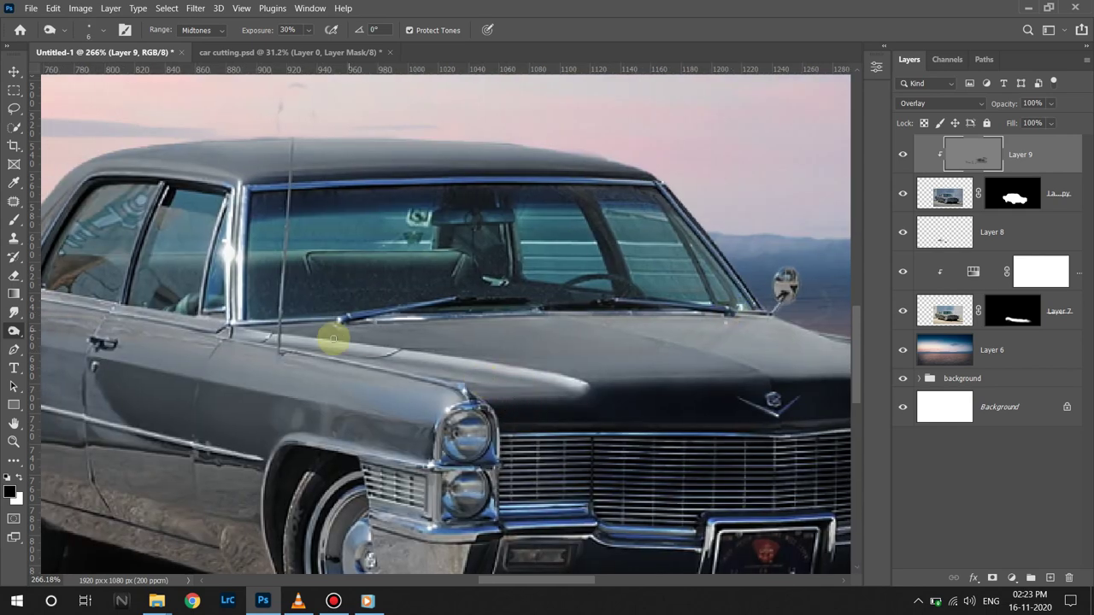
Brighten the hood crease highlight with a 10 px dodge brush, then view the roof and windows.
scroll(554, 394, up, 2)
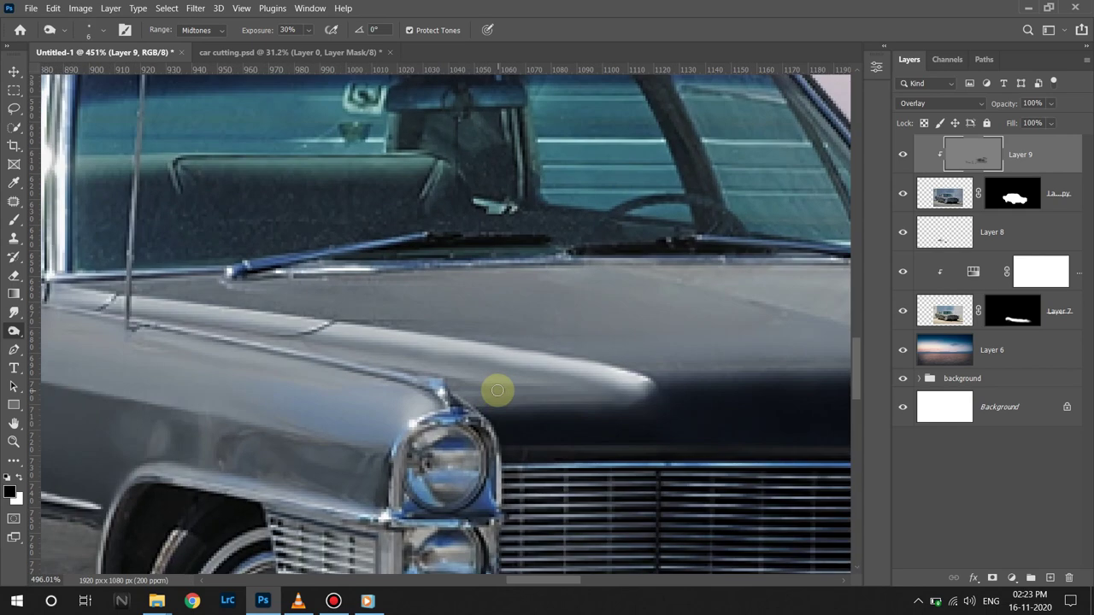
scroll(496, 386, up, 2)
key(bracketright)
key(bracketright)
key(bracketright)
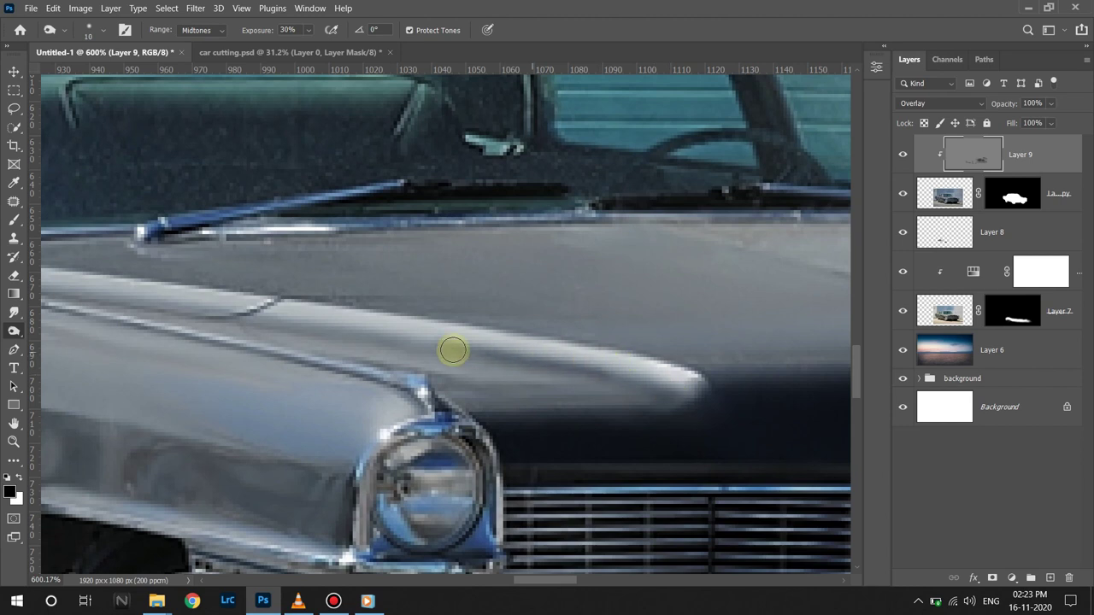
drag(337, 330, 787, 432)
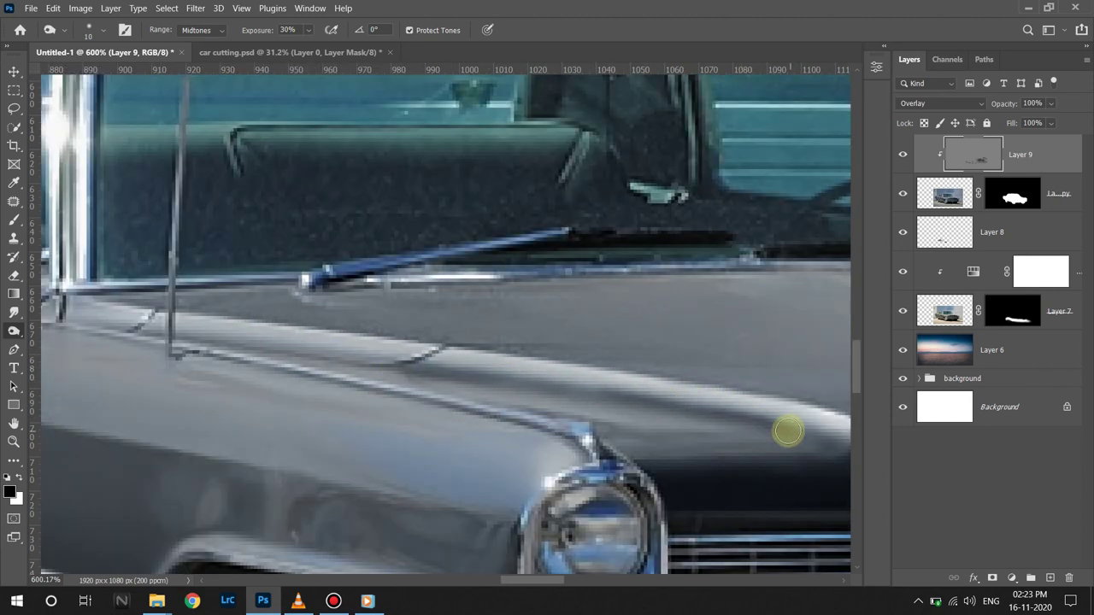
scroll(566, 407, down, 3)
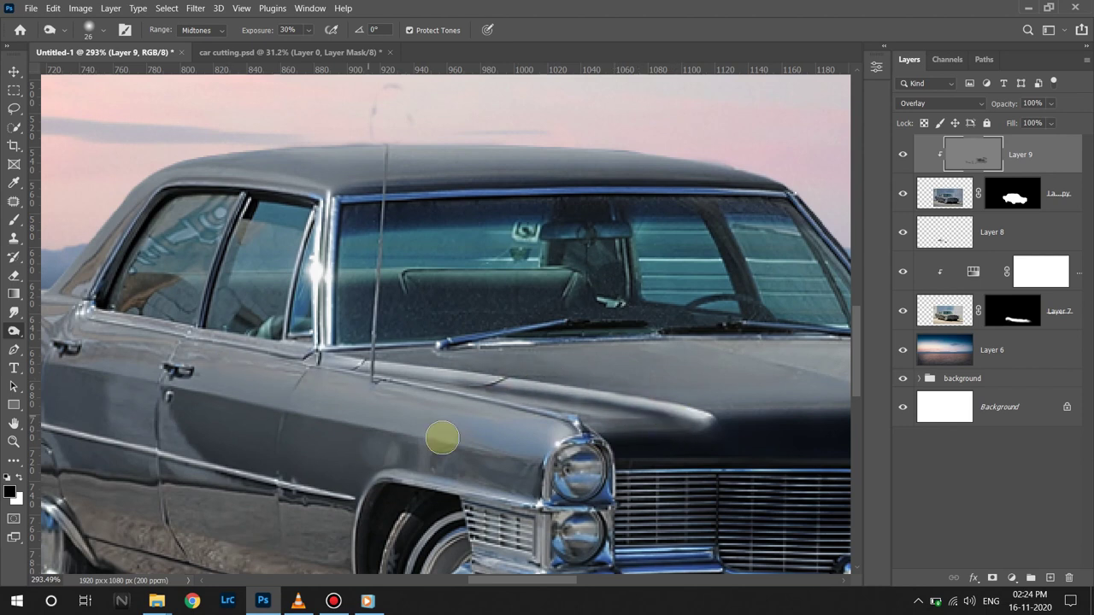
scroll(509, 411, down, 5)
scroll(524, 450, up, 4)
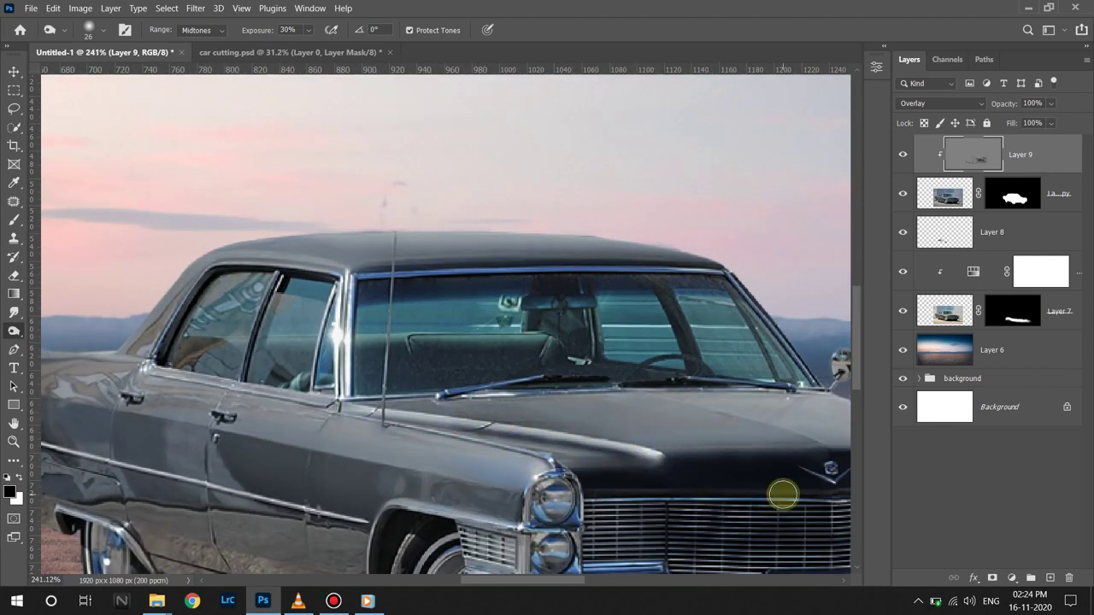
scroll(147, 281, up, 2)
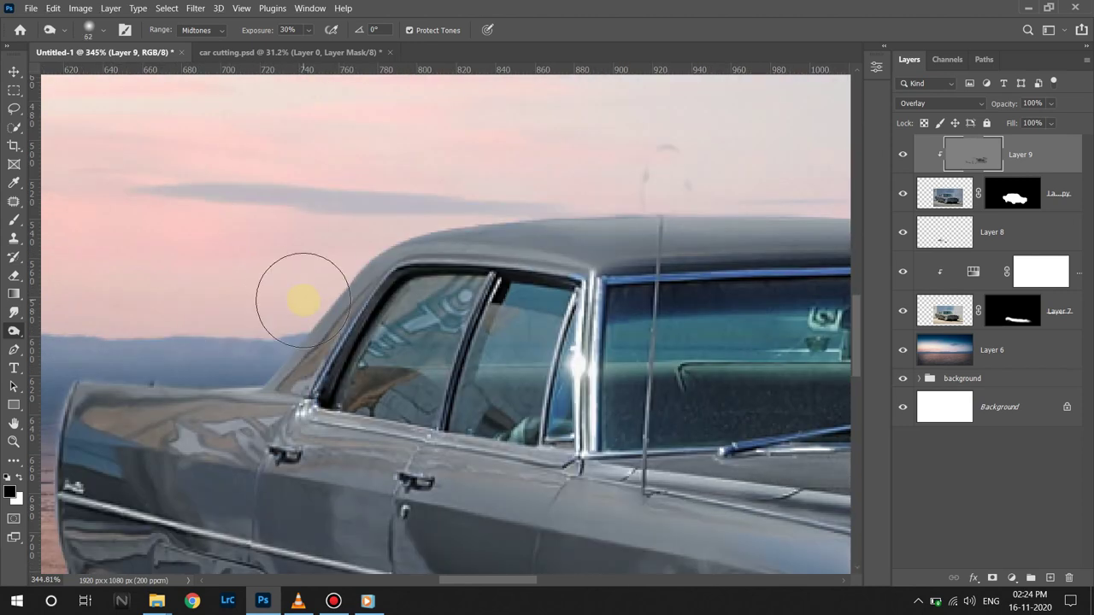
drag(701, 176, 458, 210)
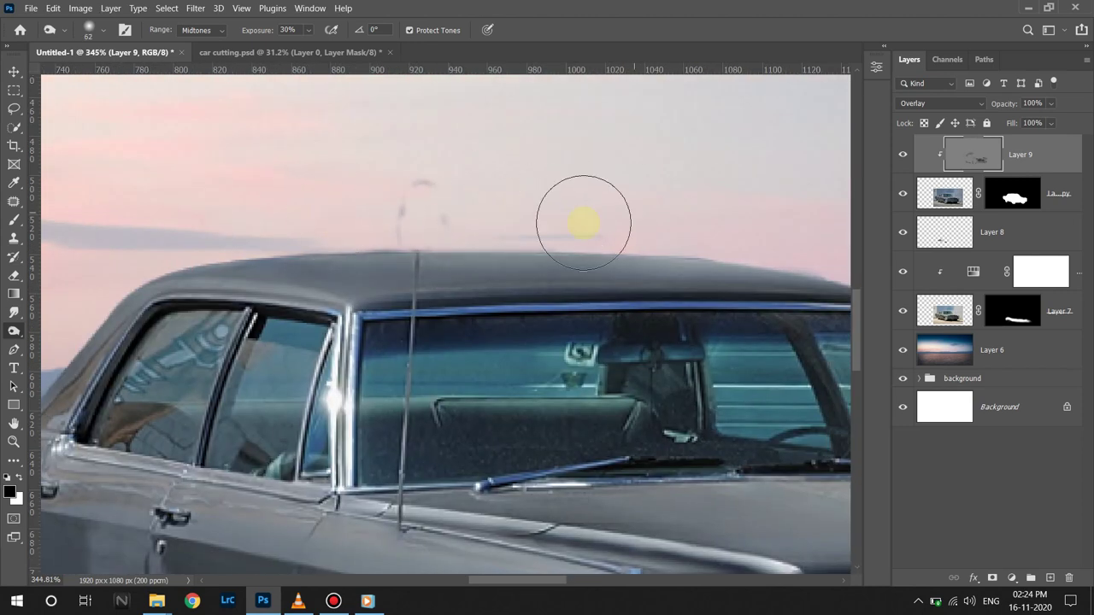
scroll(547, 227, right, 3)
scroll(508, 232, left, 5)
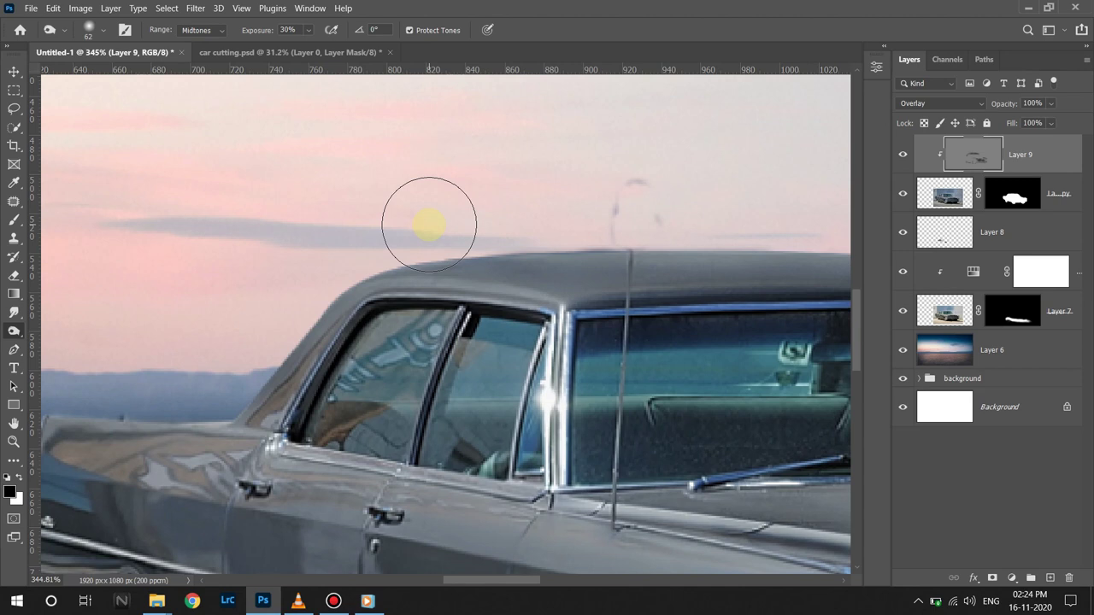
mouse_move(654, 255)
mouse_down()
mouse_move(668, 279)
mouse_move(477, 228)
mouse_up()
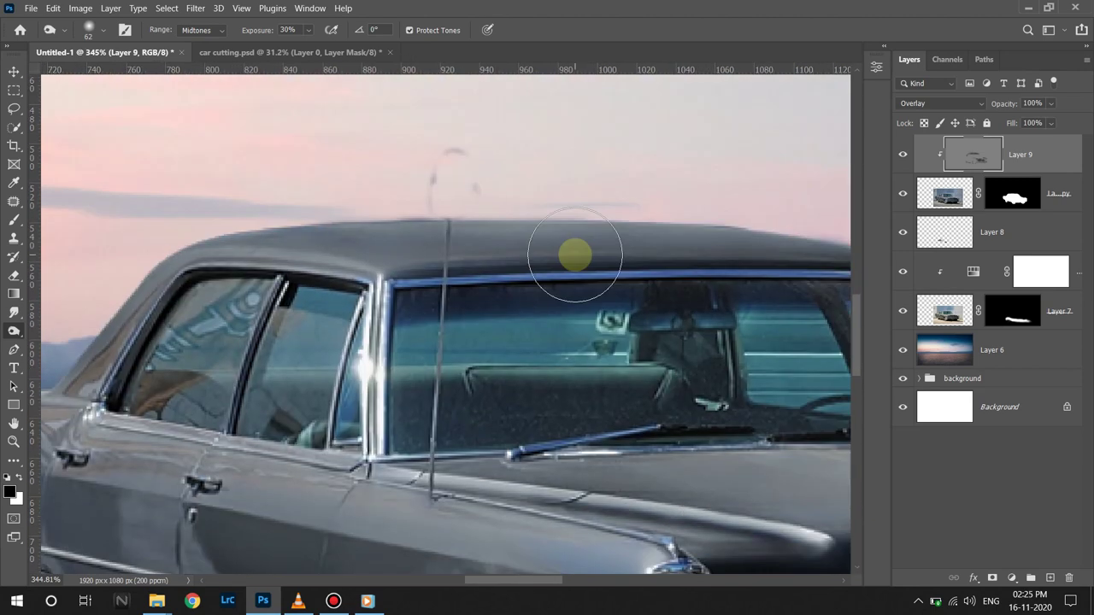
Switch to the Burn tool at 20% exposure.
right_click(14, 331)
click(52, 336)
scroll(513, 454, down, 2)
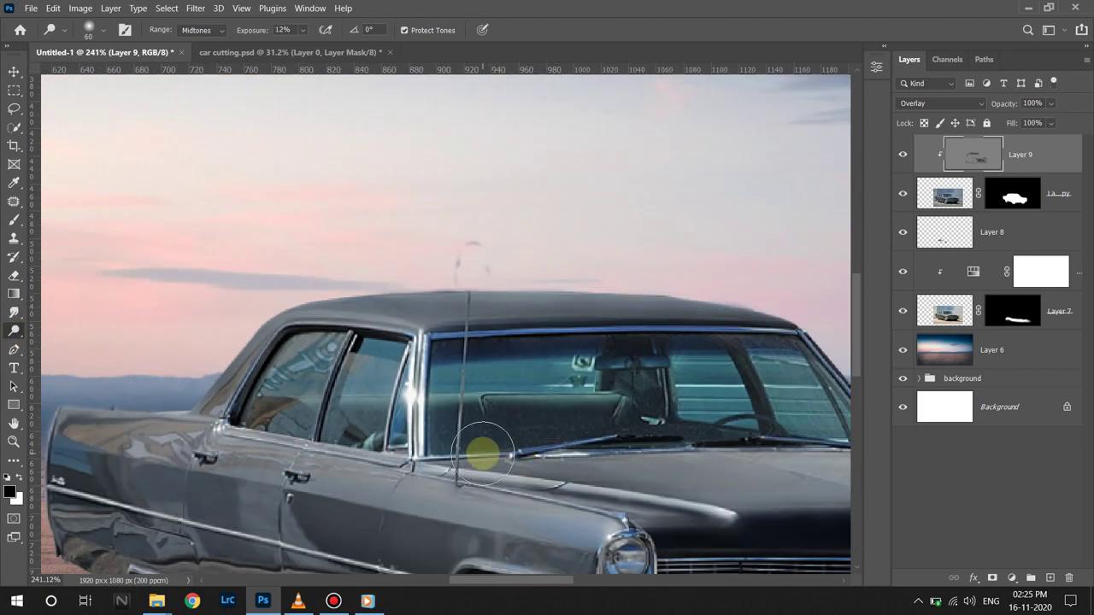
click(282, 29)
text(20)
Tone over the hood, roof, front fender, windshield and mirror on Layer 9.
drag(647, 578, 418, 436)
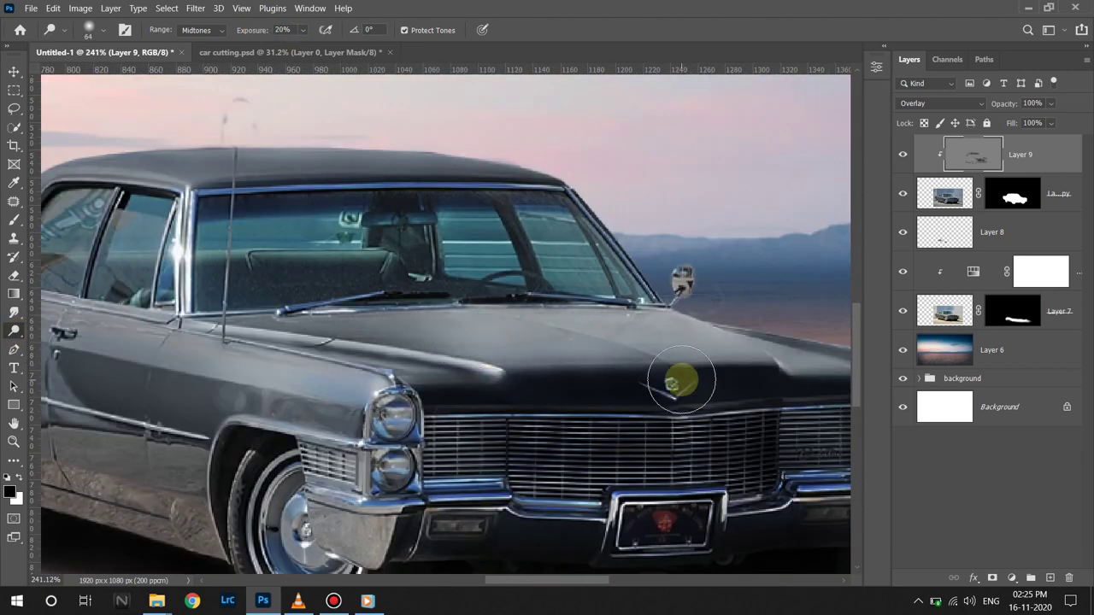
drag(208, 129, 375, 253)
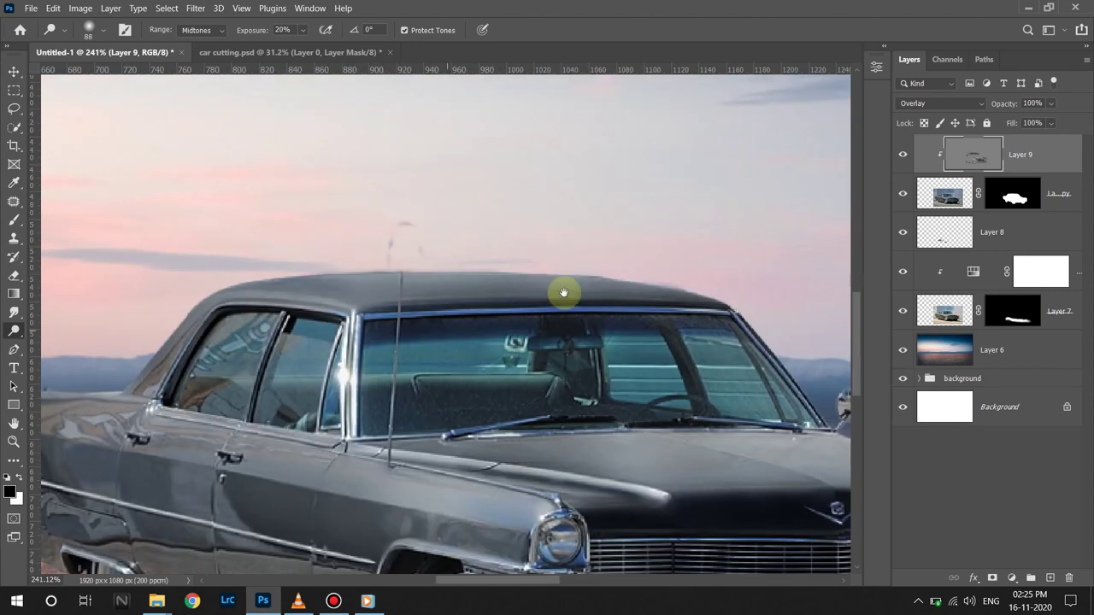
drag(290, 411, 488, 313)
drag(538, 501, 543, 325)
drag(847, 414, 441, 388)
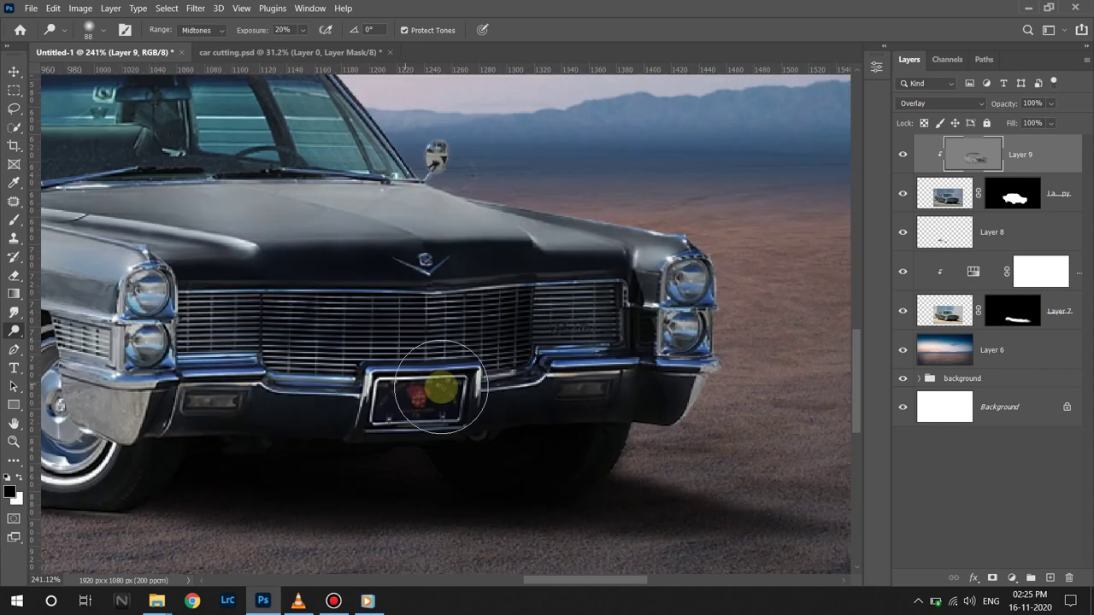
drag(684, 322, 696, 435)
drag(486, 282, 632, 313)
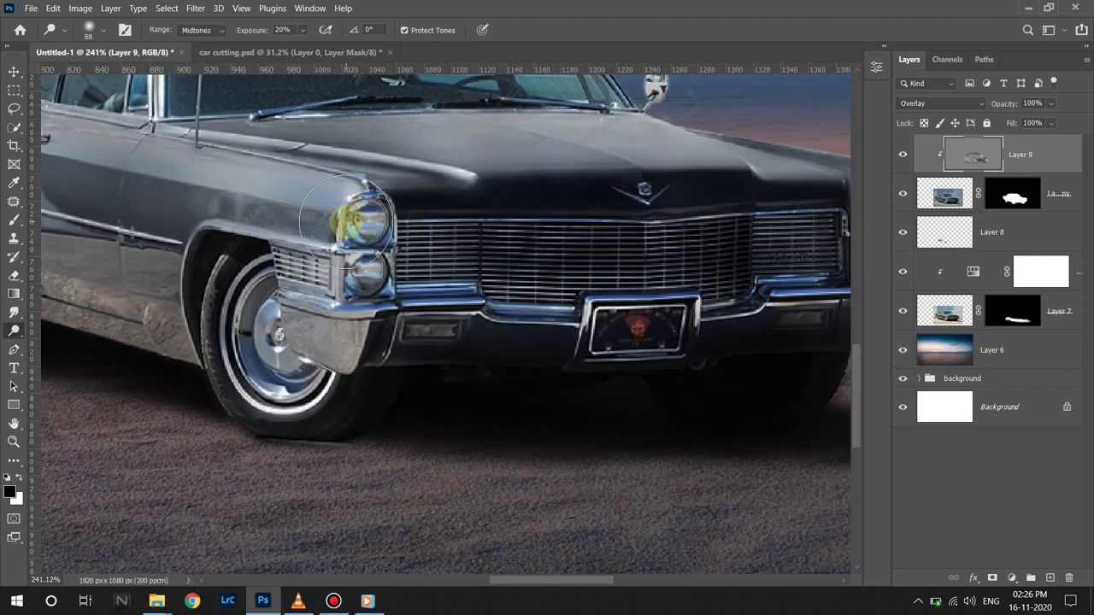
Tone the grille, bumper, side and wheels with a smaller brush, then fit the view.
drag(295, 470, 327, 218)
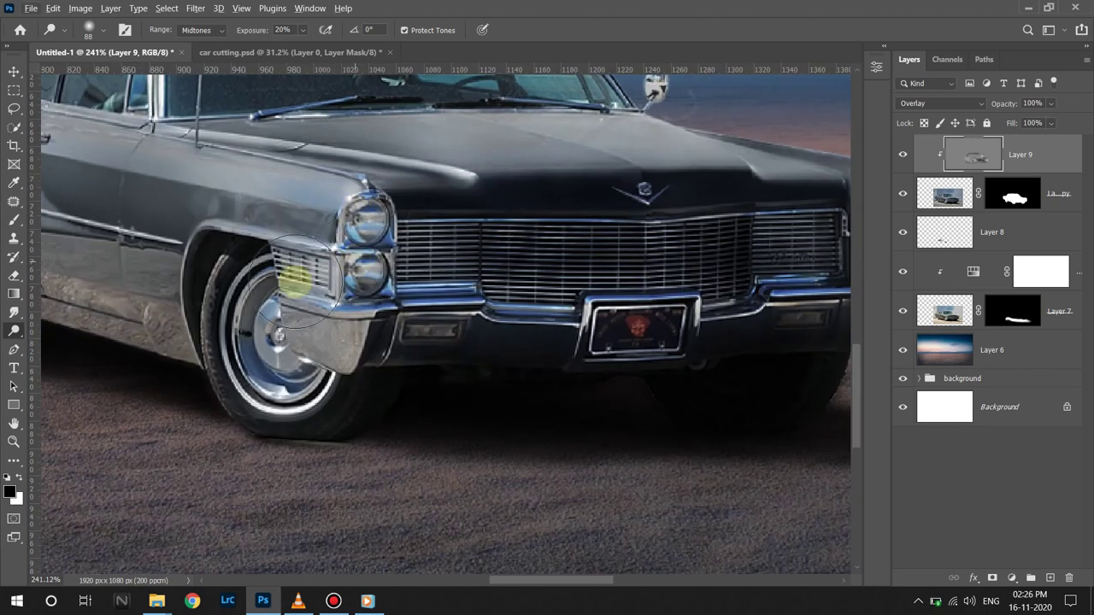
key(bracketleft)
key(bracketleft)
drag(257, 367, 399, 310)
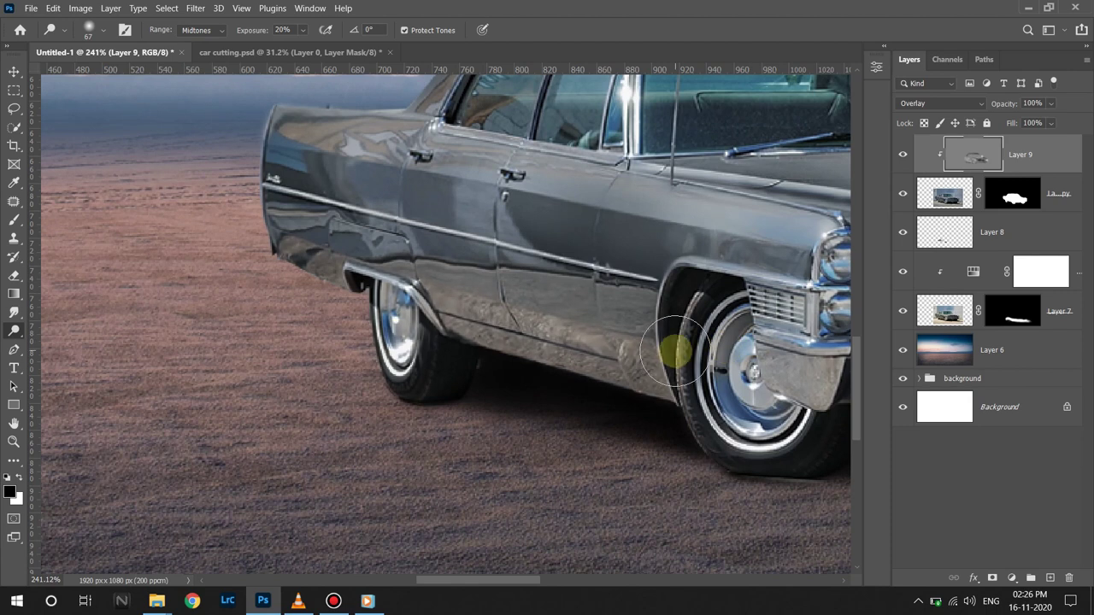
drag(664, 356, 198, 436)
key(ctrl+0)
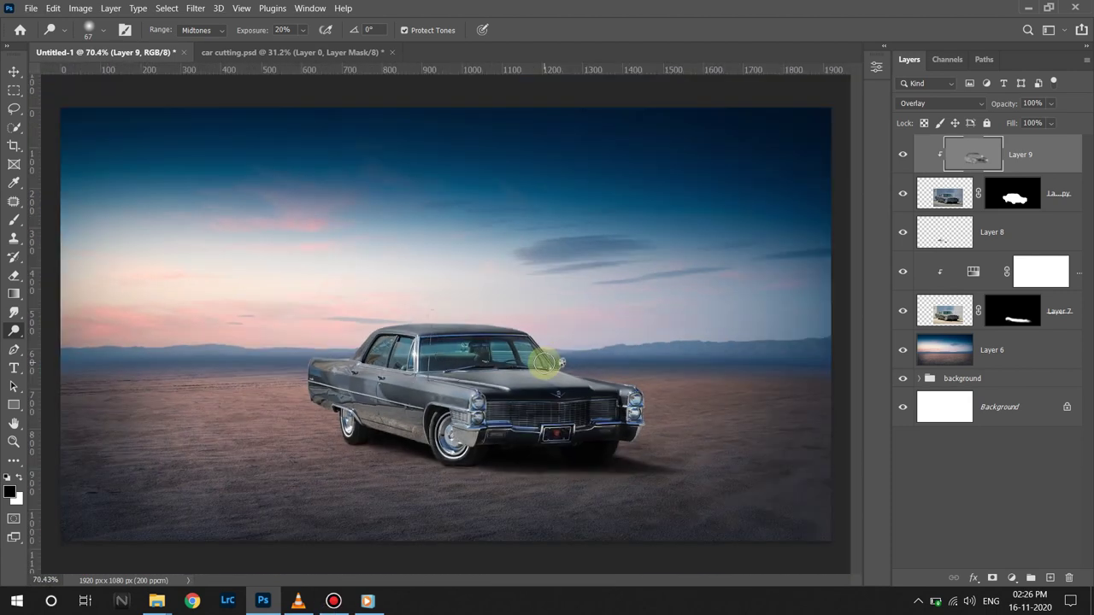
Add a new Layer 10 clipped to the car layer below.
click(1051, 579)
right_click(1001, 158)
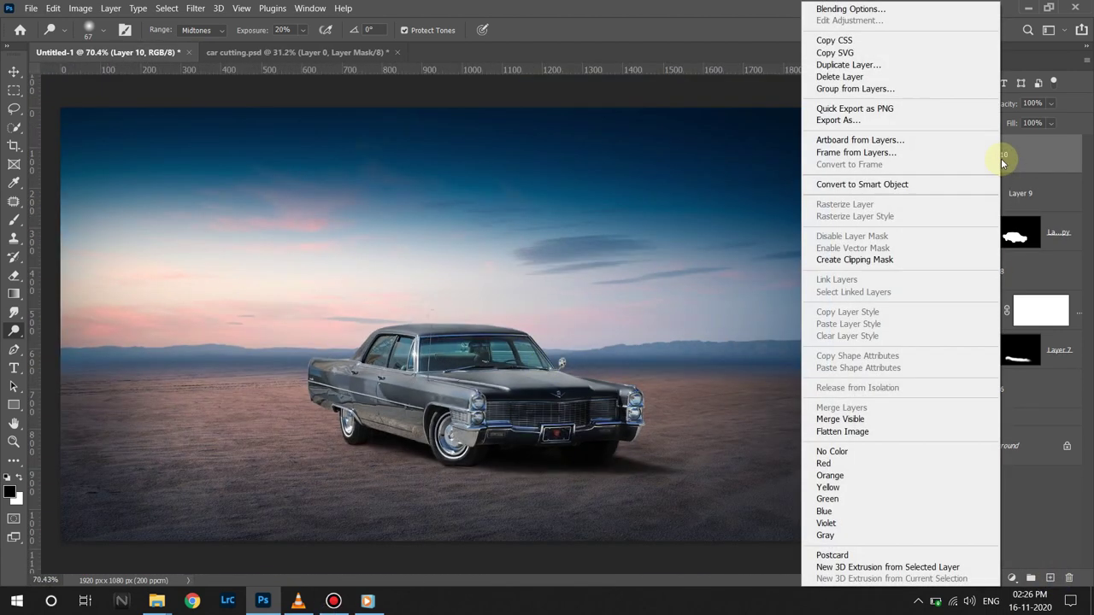
click(865, 261)
With a soft 110 px brush, paint a pink sky glow along the car's rear edge.
key(b)
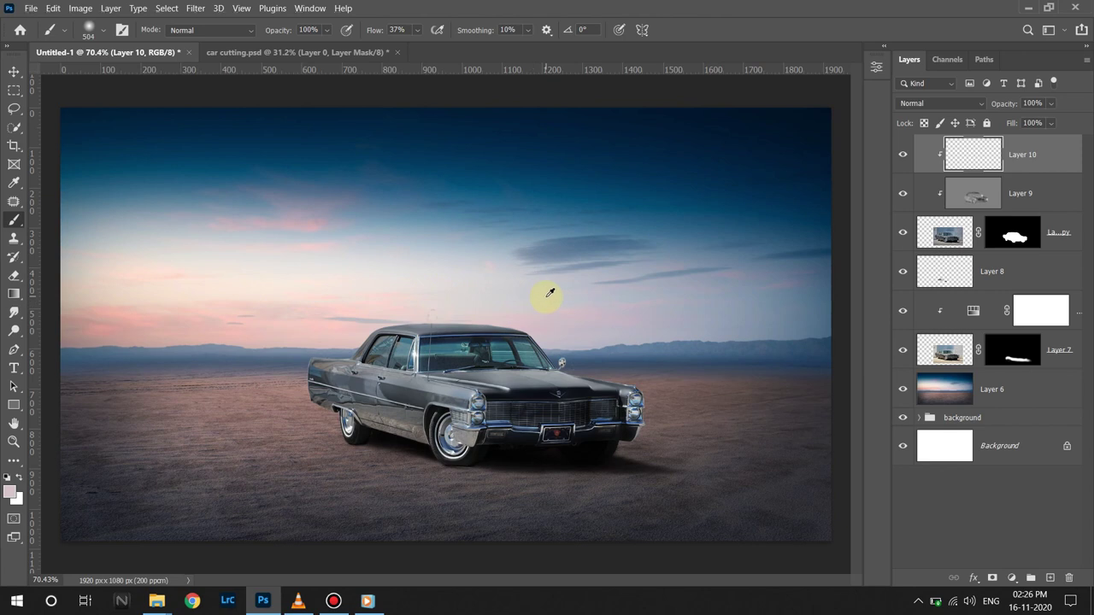
scroll(505, 325, up, 5)
scroll(479, 317, up, 2)
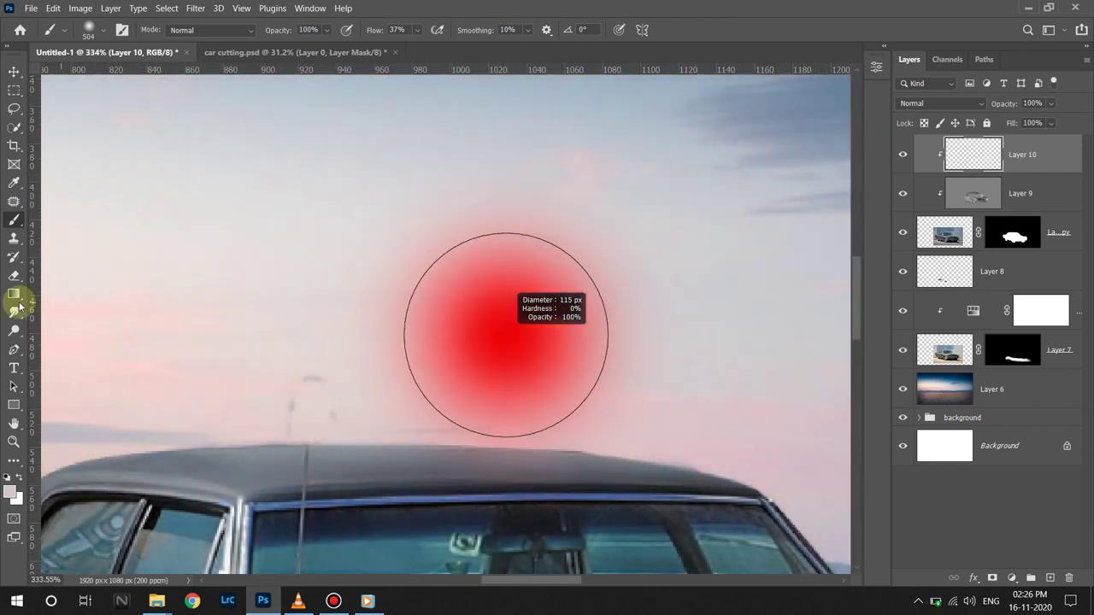
drag(363, 357, 359, 358)
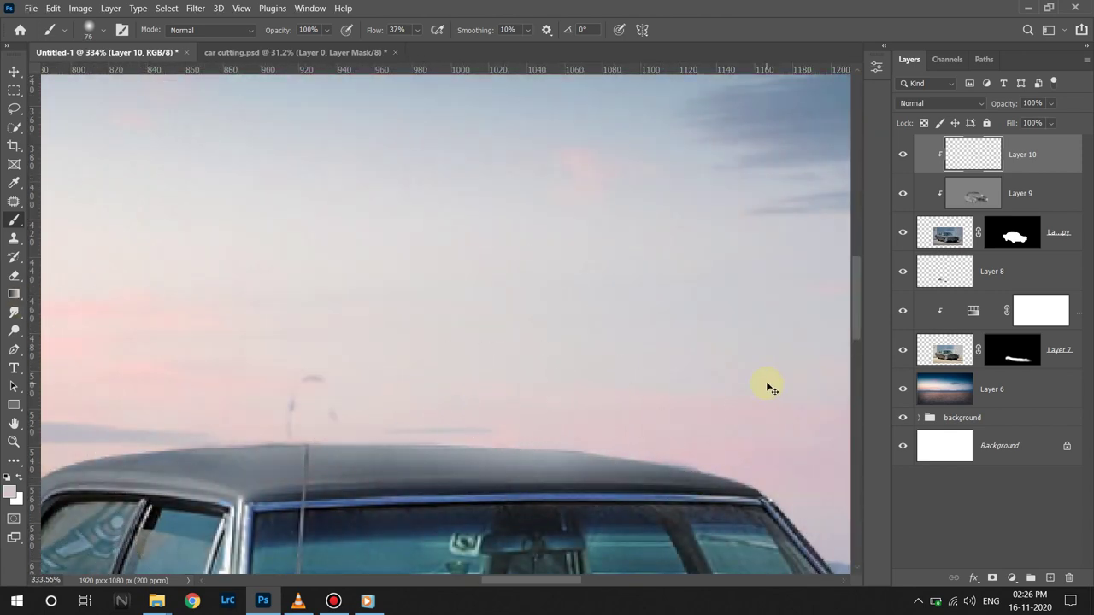
drag(531, 256, 564, 257)
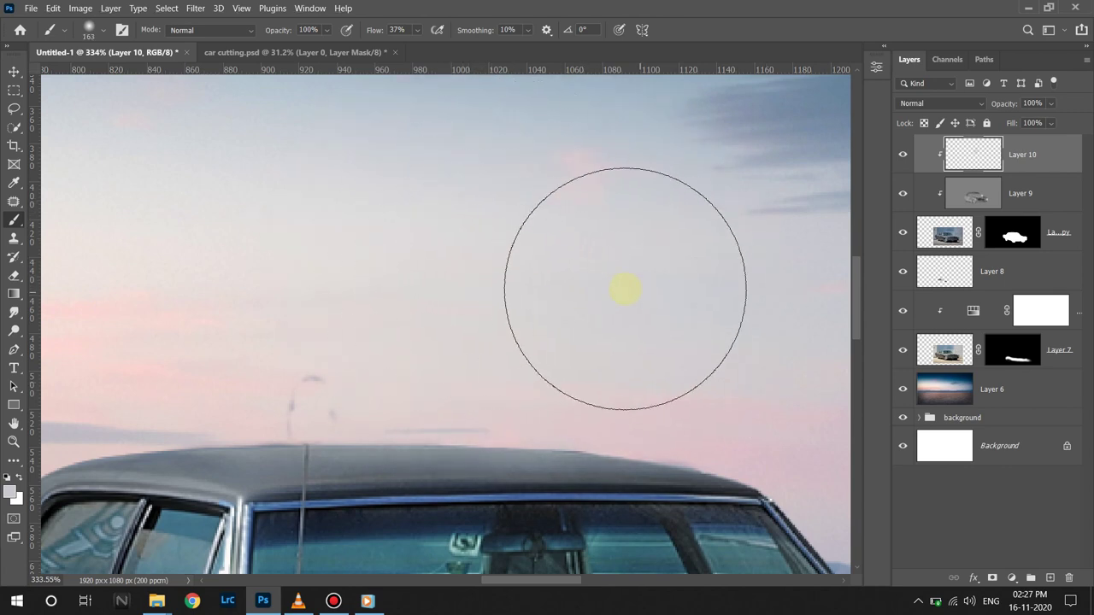
drag(504, 188, 567, 185)
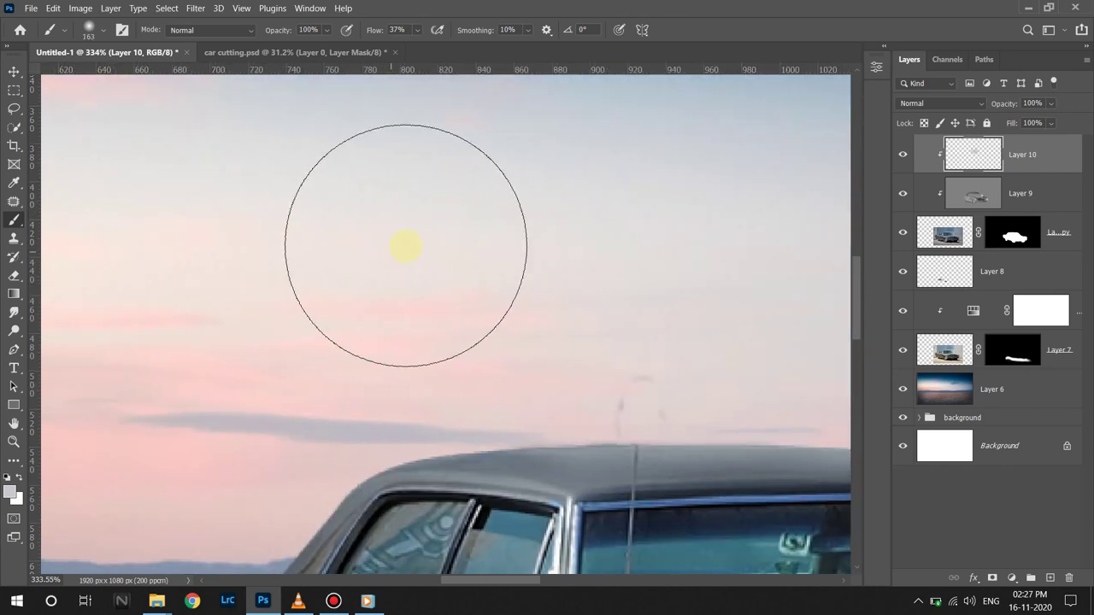
drag(303, 282, 428, 200)
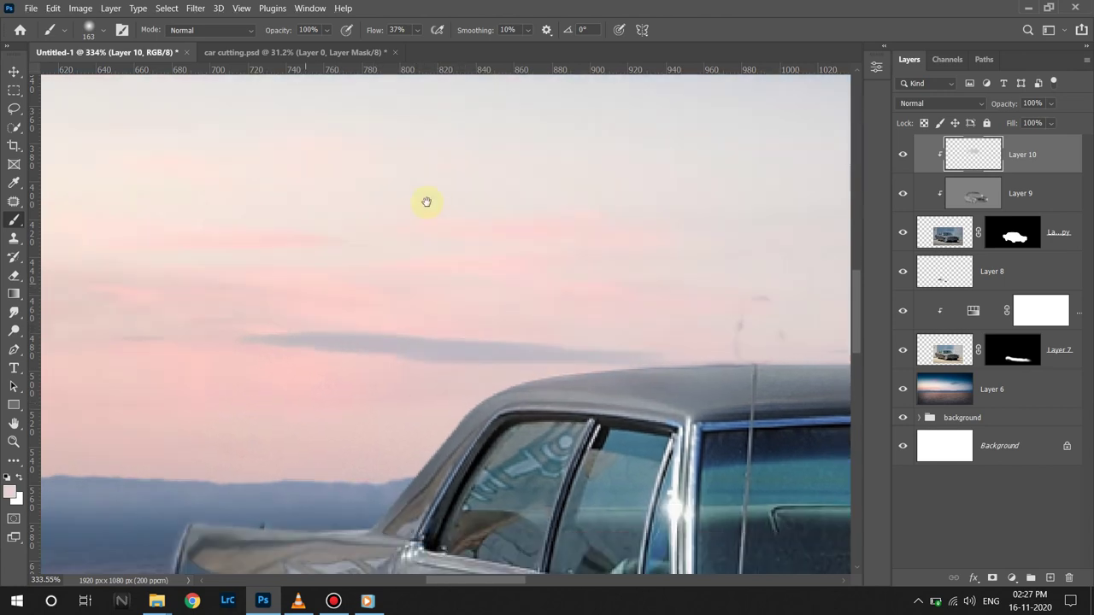
drag(411, 341, 365, 342)
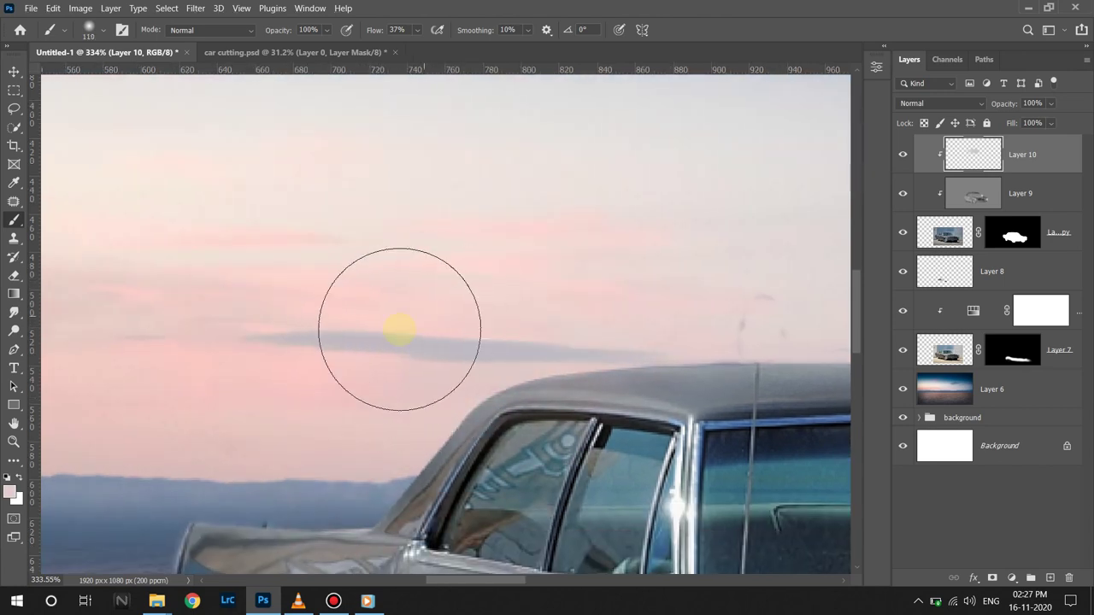
drag(376, 248, 479, 136)
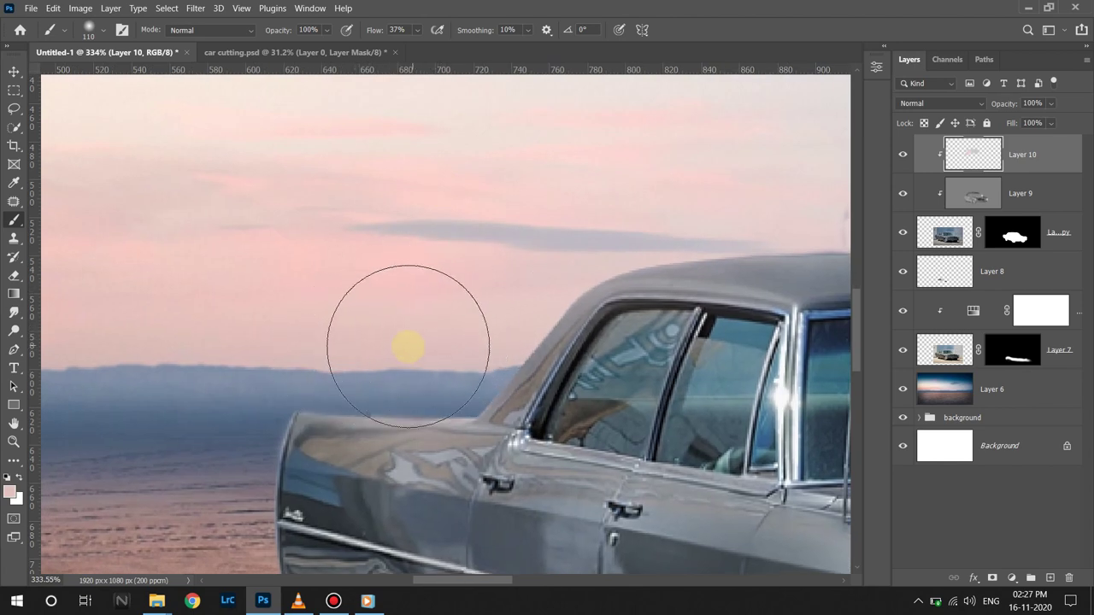
drag(333, 320, 397, 215)
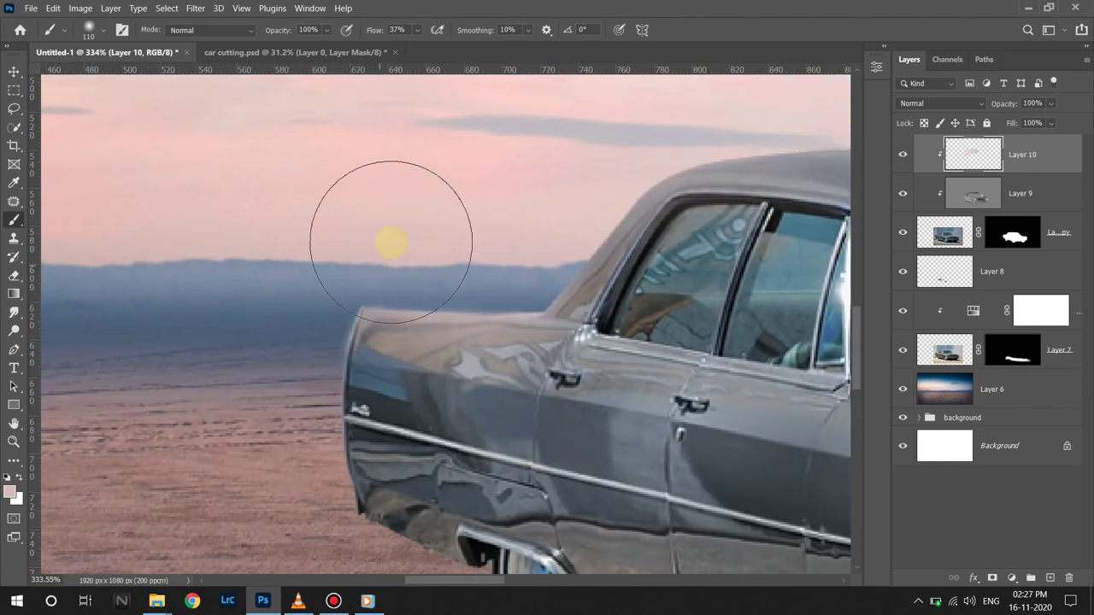
drag(278, 305, 254, 386)
mouse_move(295, 330)
mouse_down()
mouse_move(288, 379)
mouse_move(295, 342)
mouse_up()
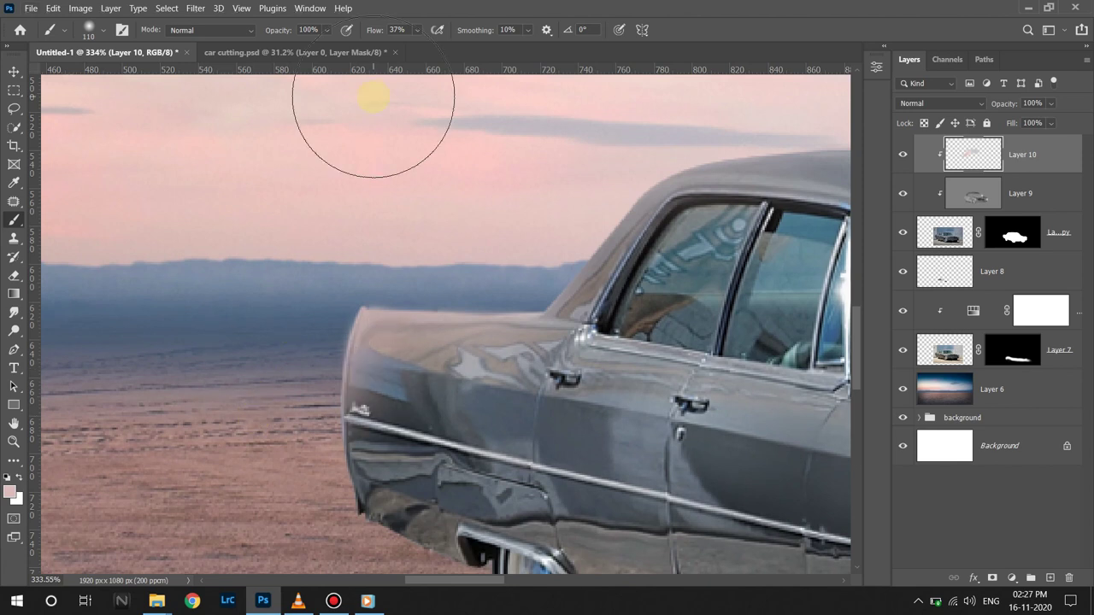
scroll(562, 310, down, 5)
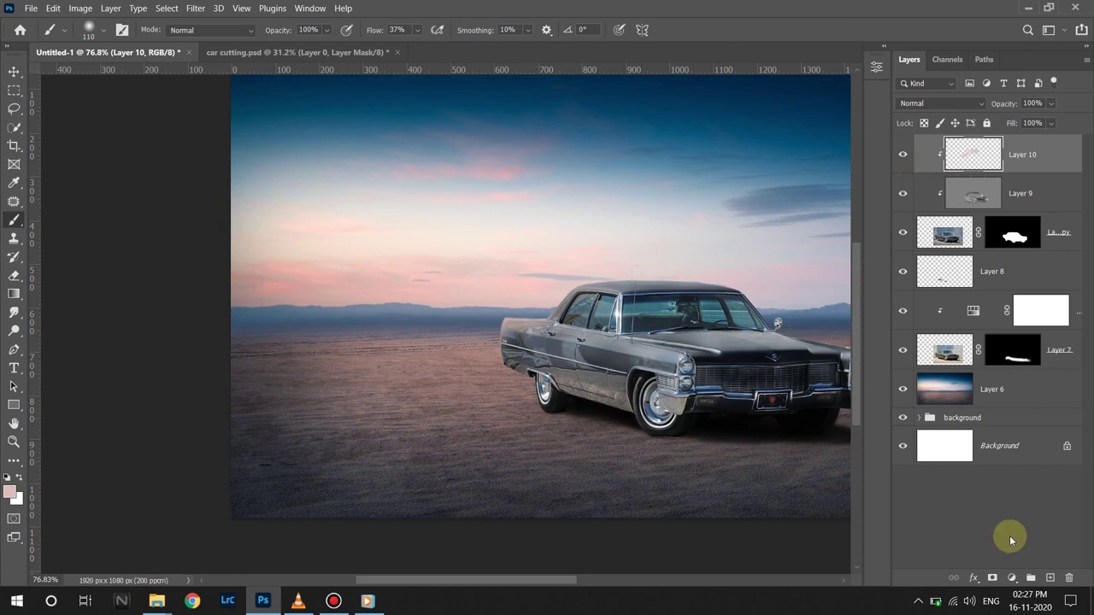
Add clipped Layer 11 with green 2edb79 paint colour and Color Dodge blending.
click(1049, 579)
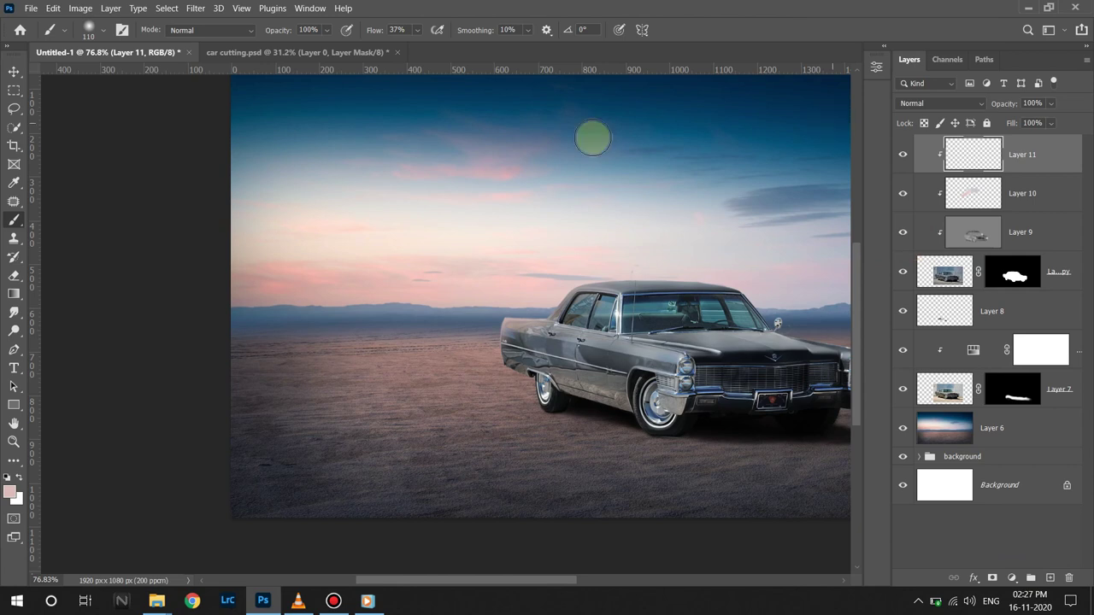
click(11, 494)
text(2)
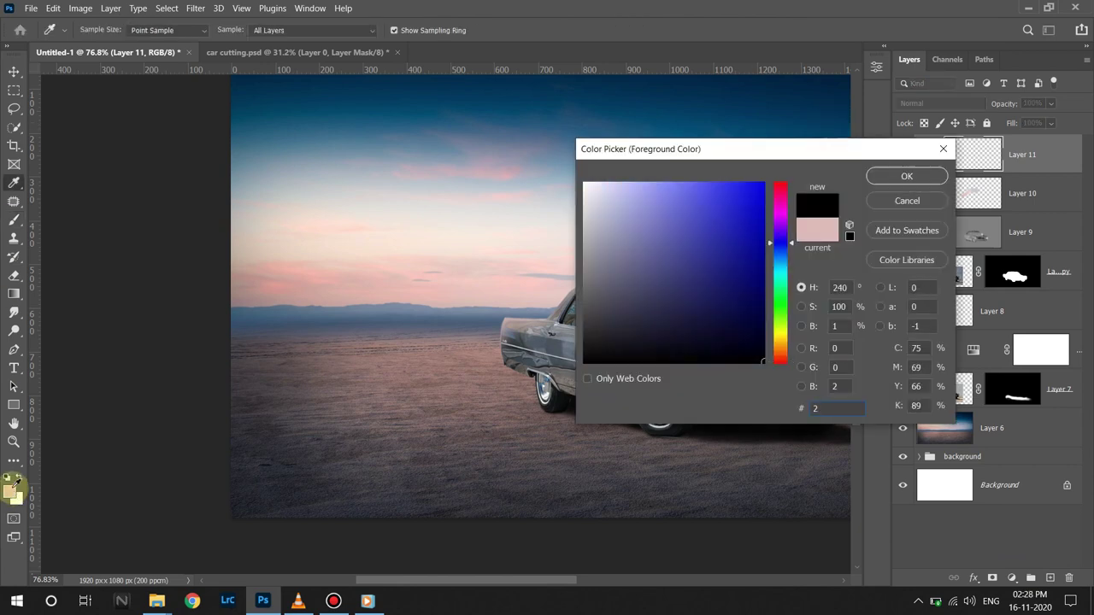
text(edb79)
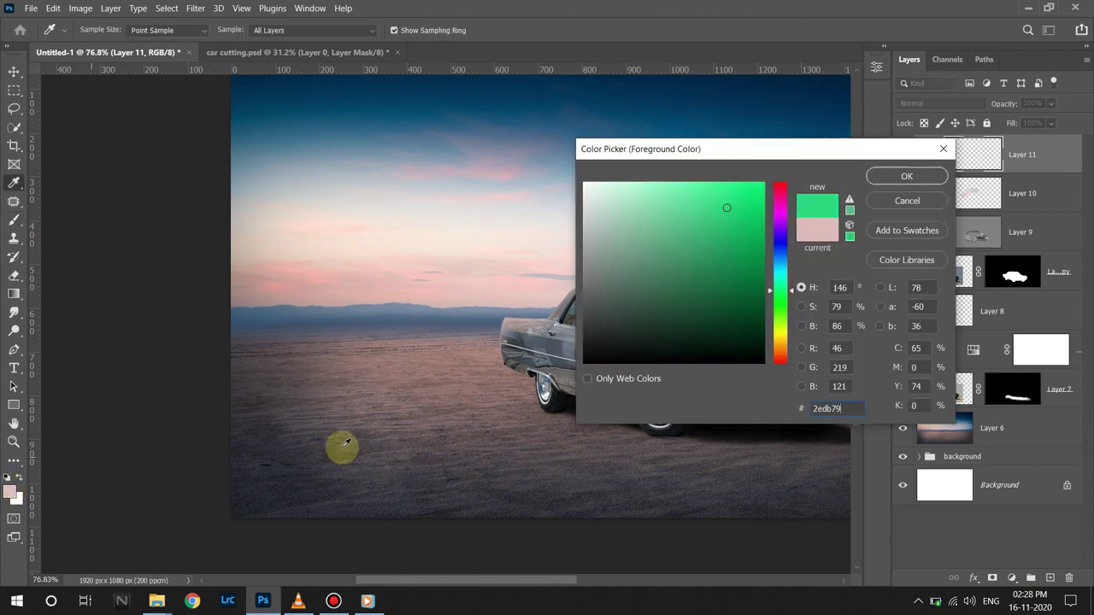
click(890, 178)
click(940, 104)
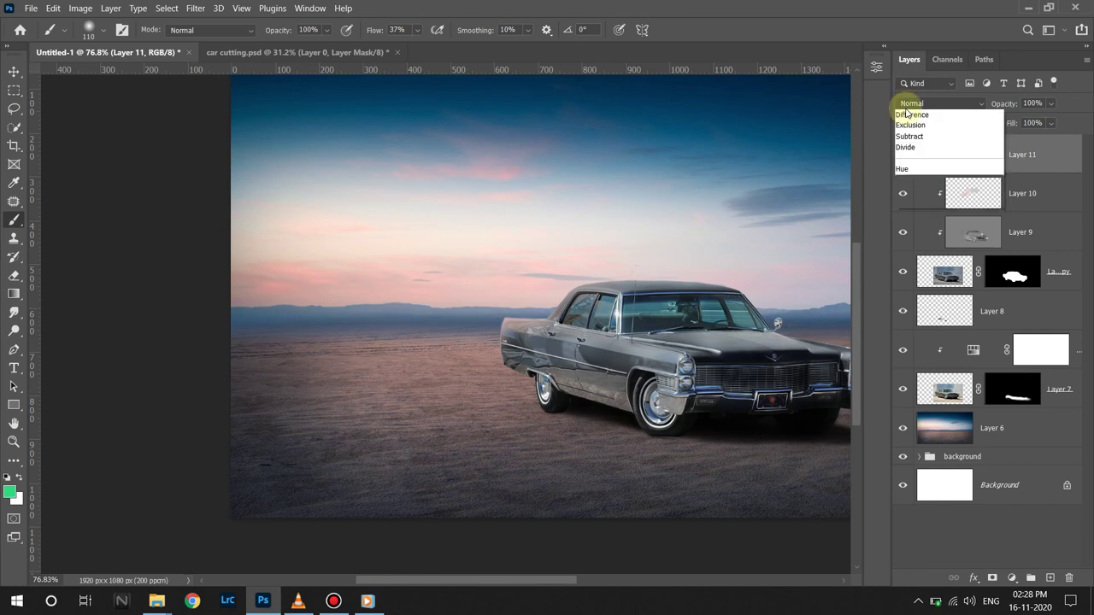
click(919, 232)
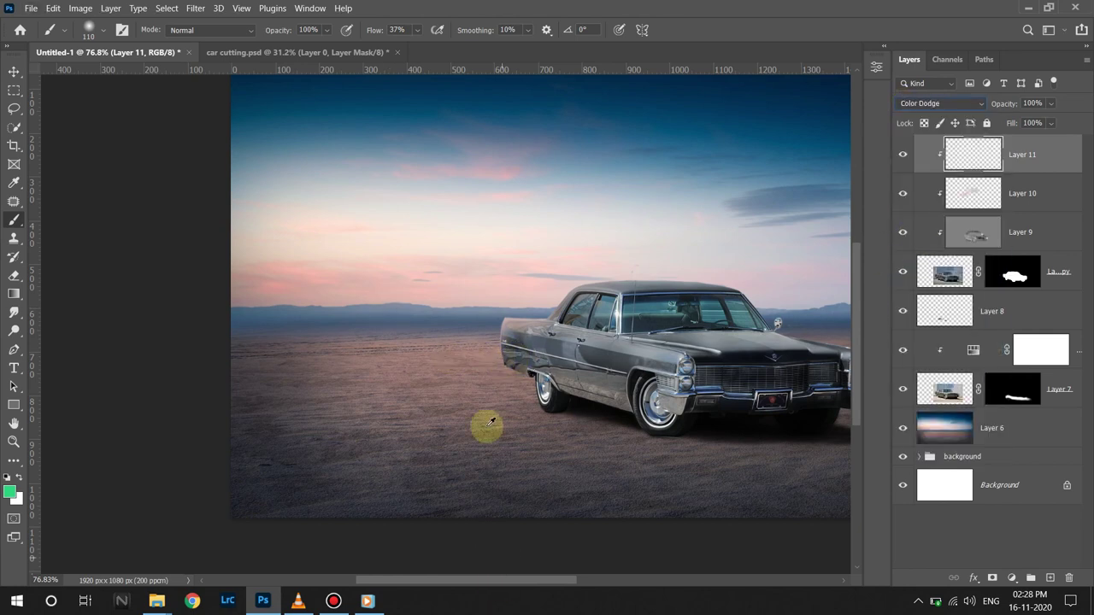
Paint a green glow on the rear fender with a 55 px brush at 60% opacity, and add empty clipped Layer 12.
scroll(498, 351, up, 2)
scroll(496, 349, up, 1)
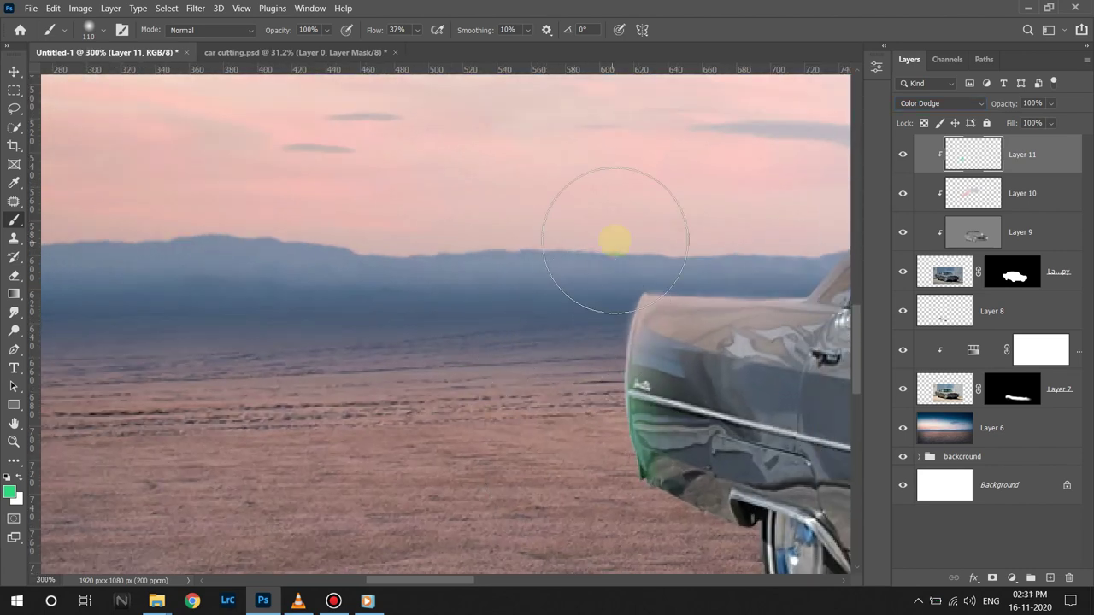
scroll(581, 218, right, 2)
scroll(464, 203, right, 2)
key(bracketleft)
key(bracketleft)
key(bracketleft)
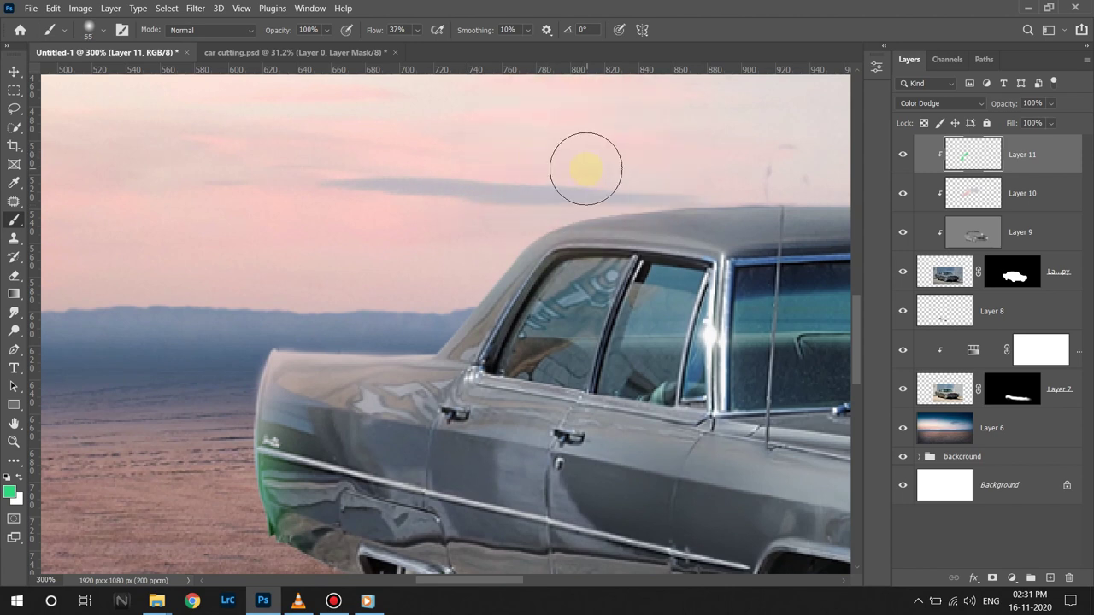
scroll(508, 166, right, 2)
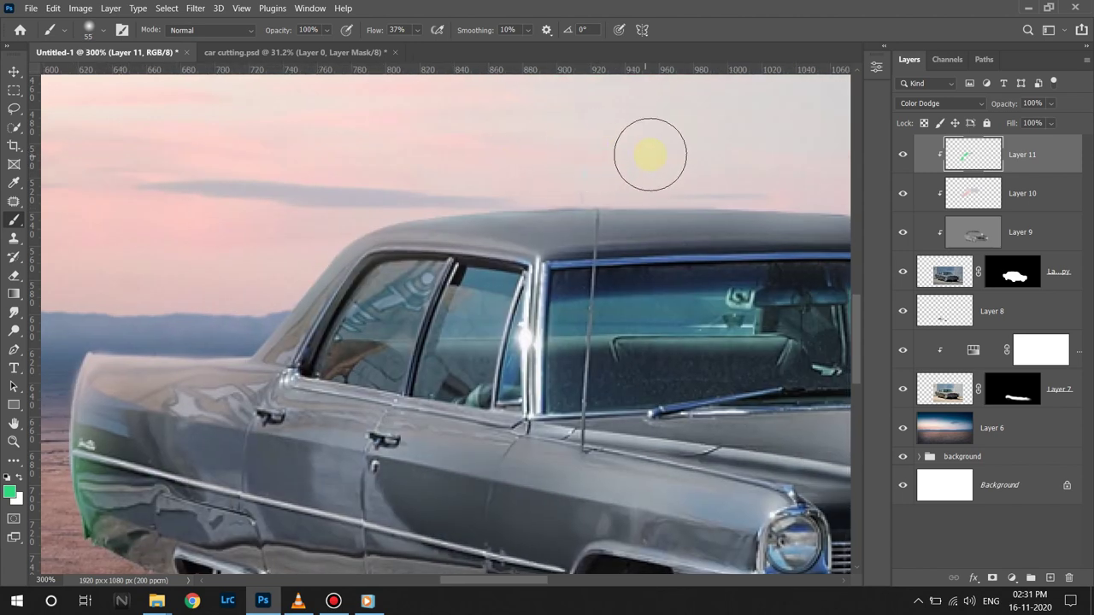
scroll(650, 154, right, 1)
scroll(731, 166, right, 1)
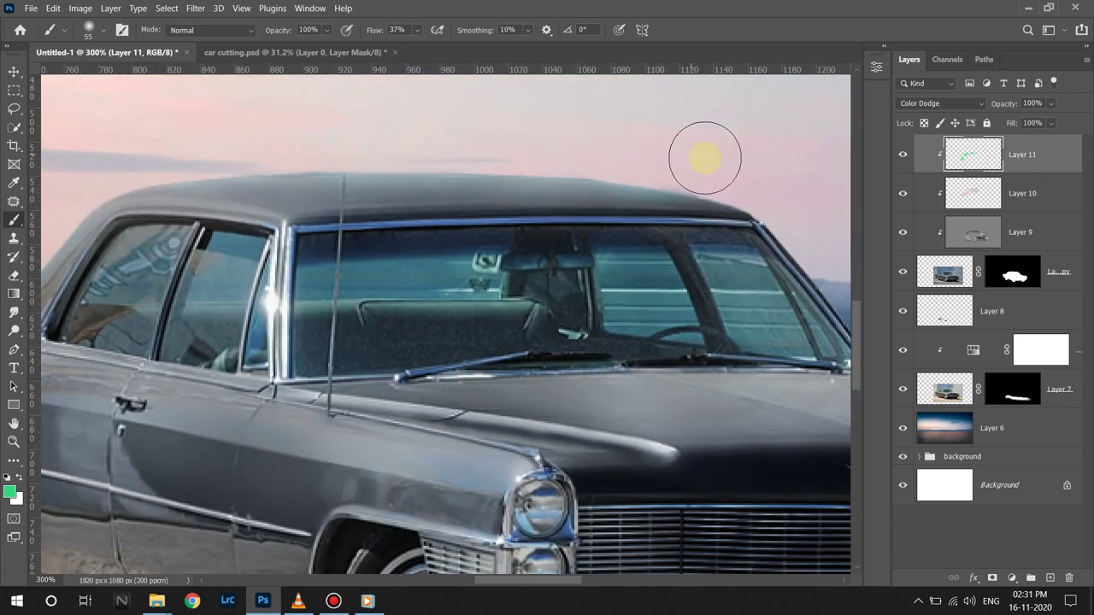
drag(466, 320, 774, 106)
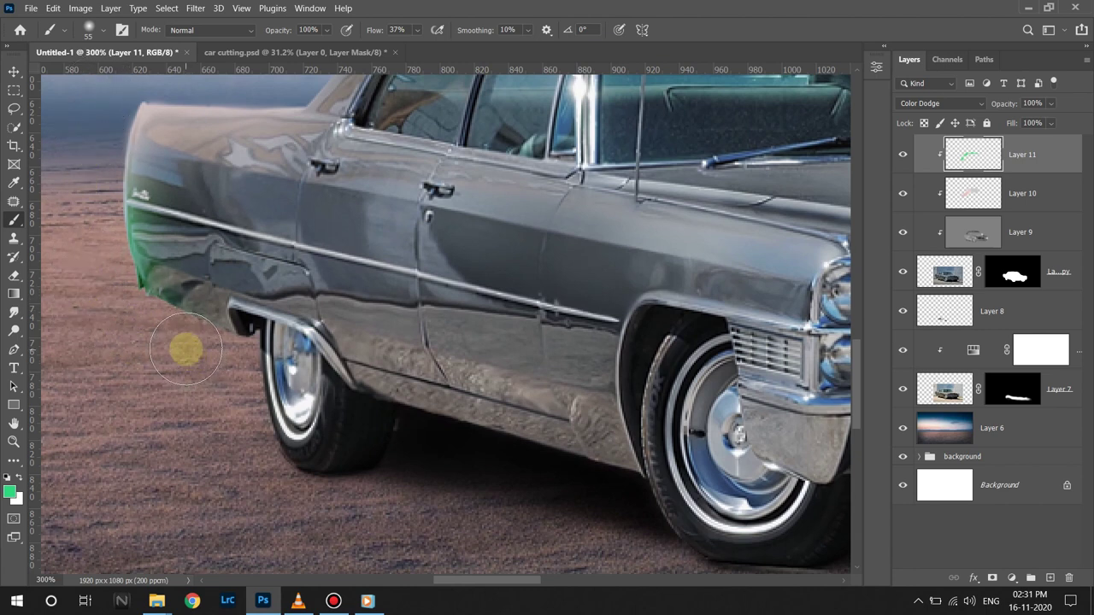
drag(1050, 103, 1042, 118)
key(ctrl+minus)
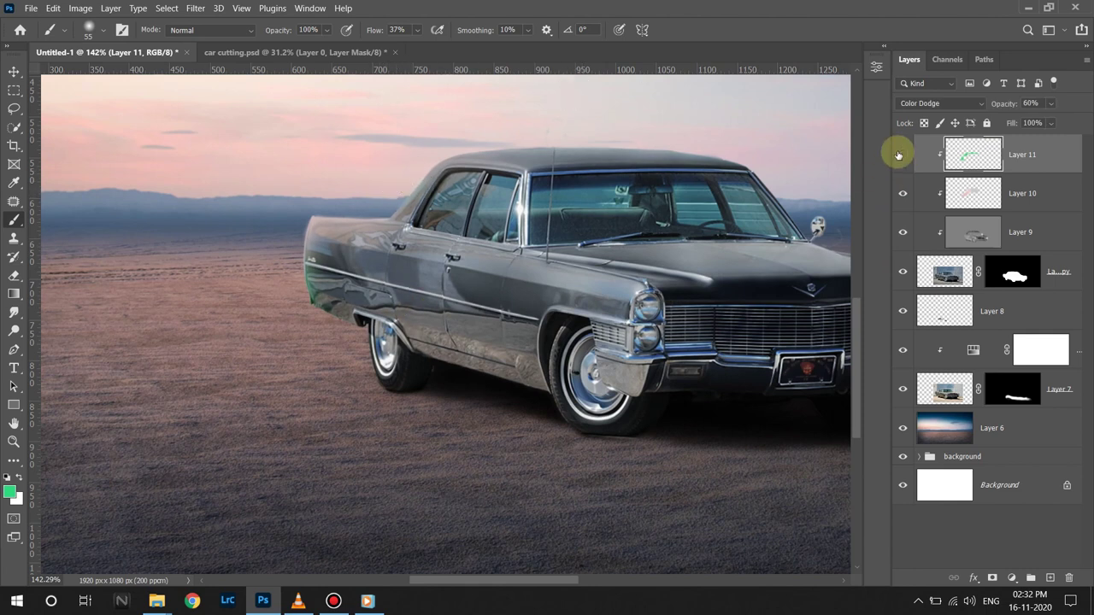
click(1051, 578)
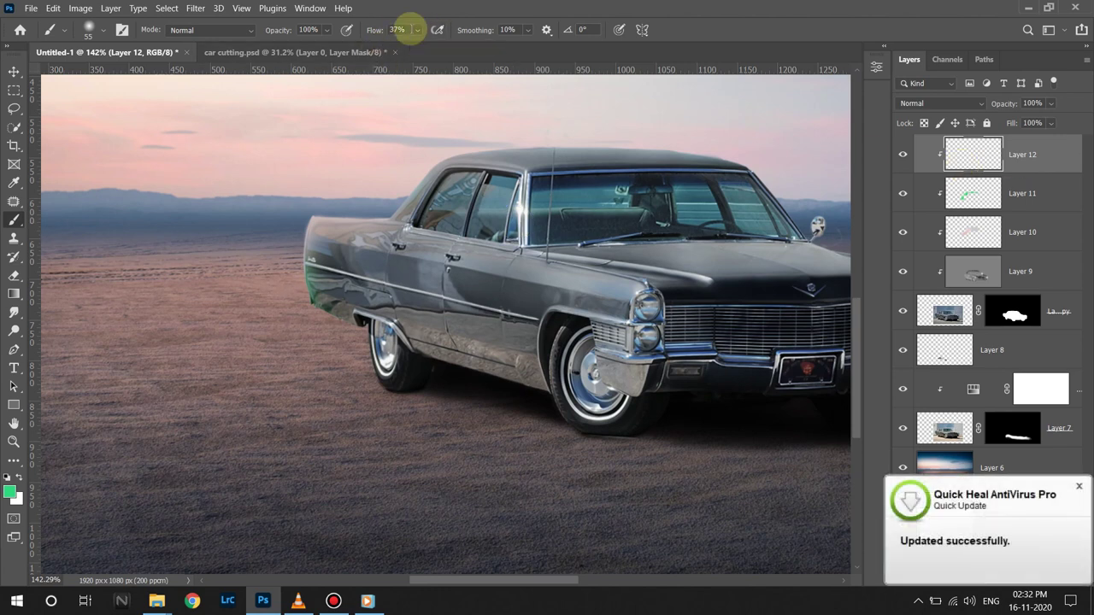
Select Layers 7 through 12 and group them as 'Car' with Ctrl+G.
click(1079, 488)
drag(284, 30, 266, 30)
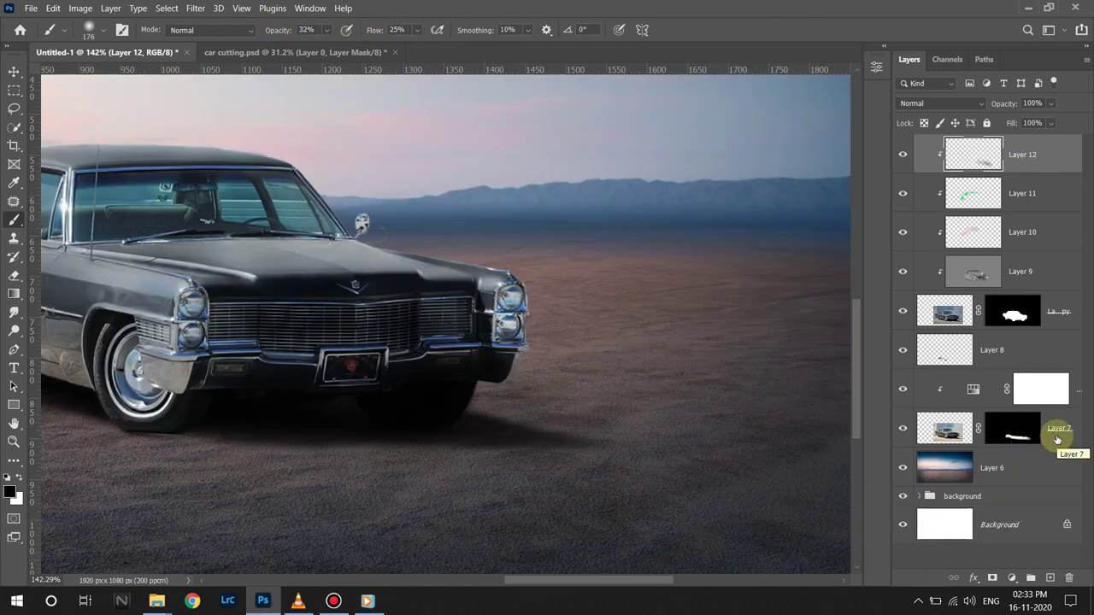
shift+click(1064, 436)
key(ctrl+g)
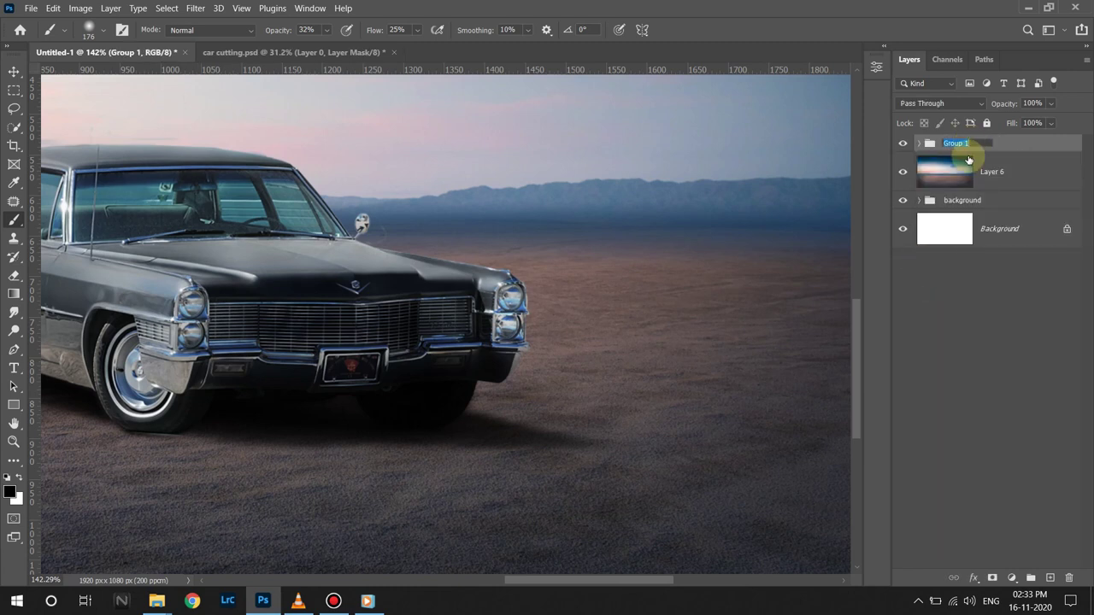
text(Car)
key(Return)
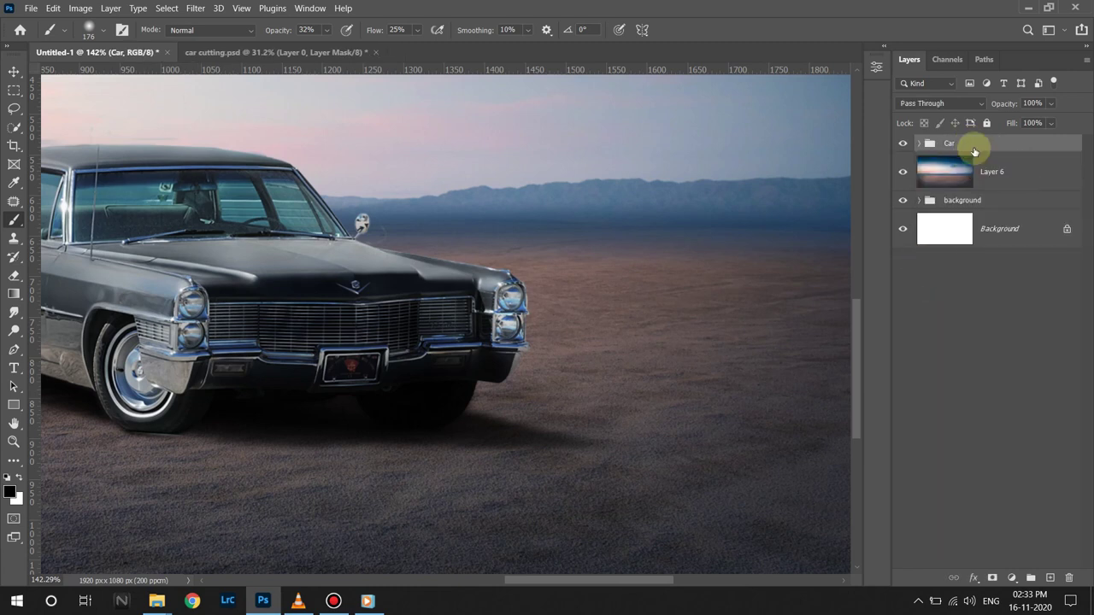
key(p)
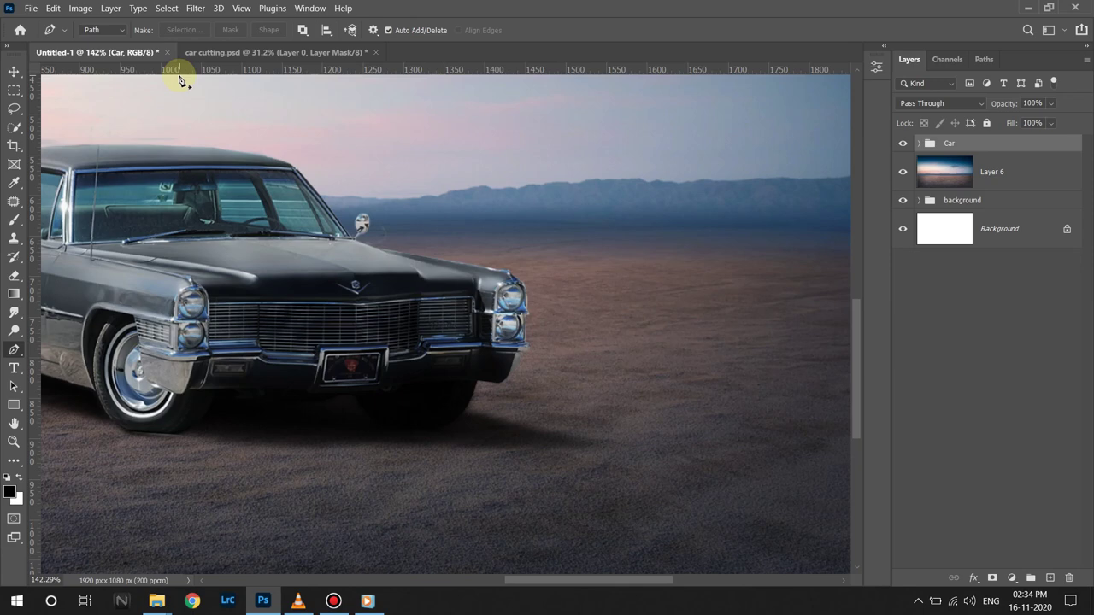
Trace a closed Pen path around the windshield glass.
scroll(293, 225, up, 3)
scroll(439, 322, up, 3)
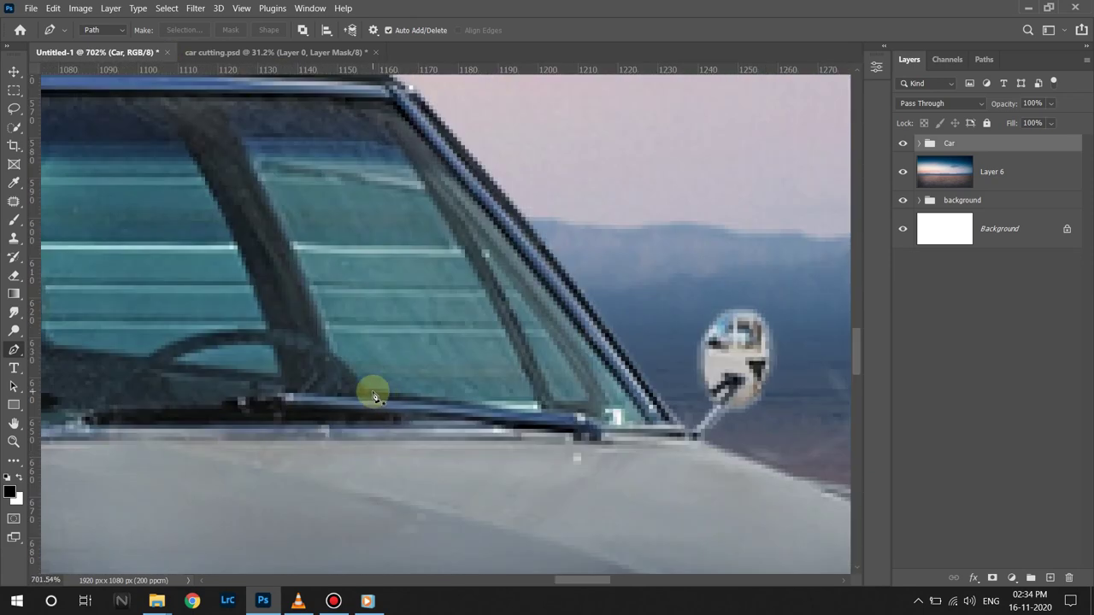
click(373, 394)
click(440, 400)
ctrl+click(423, 406)
ctrl+alt+click(430, 398)
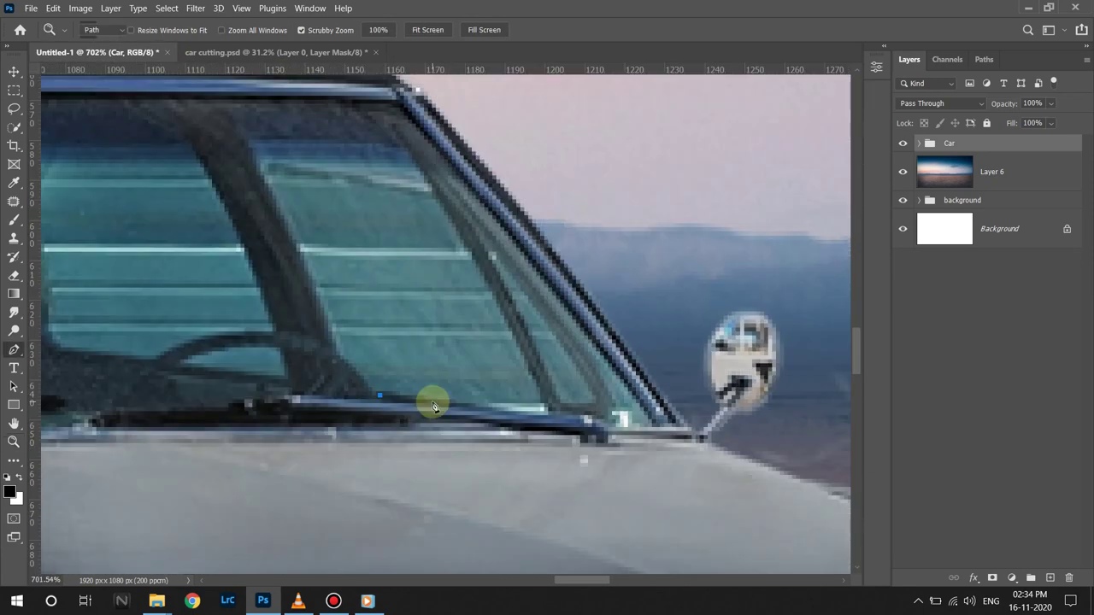
click(493, 288)
click(415, 162)
click(403, 147)
click(326, 306)
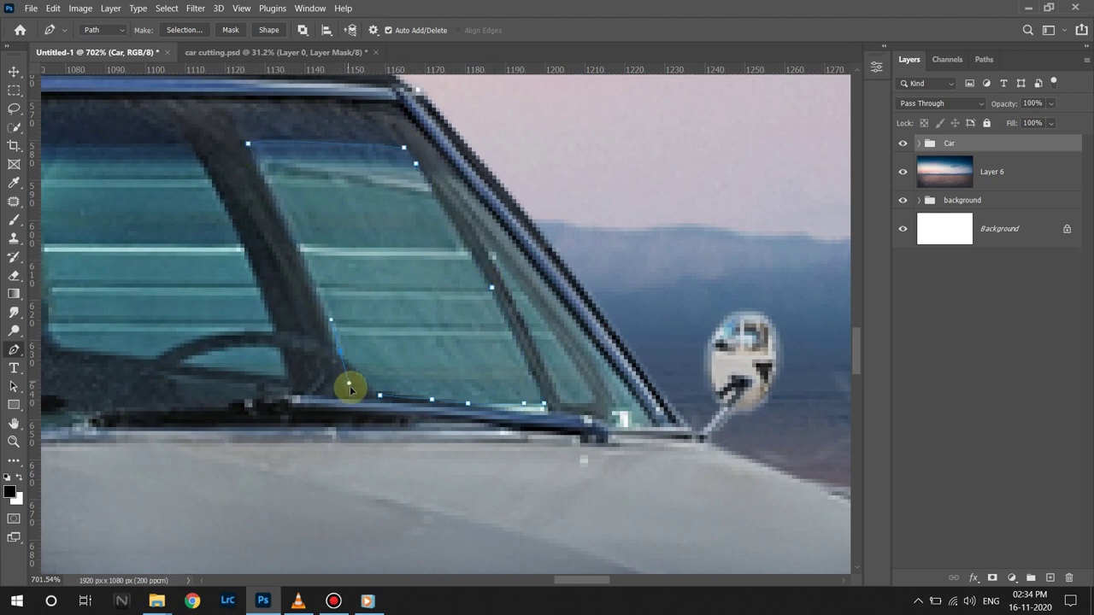
click(377, 398)
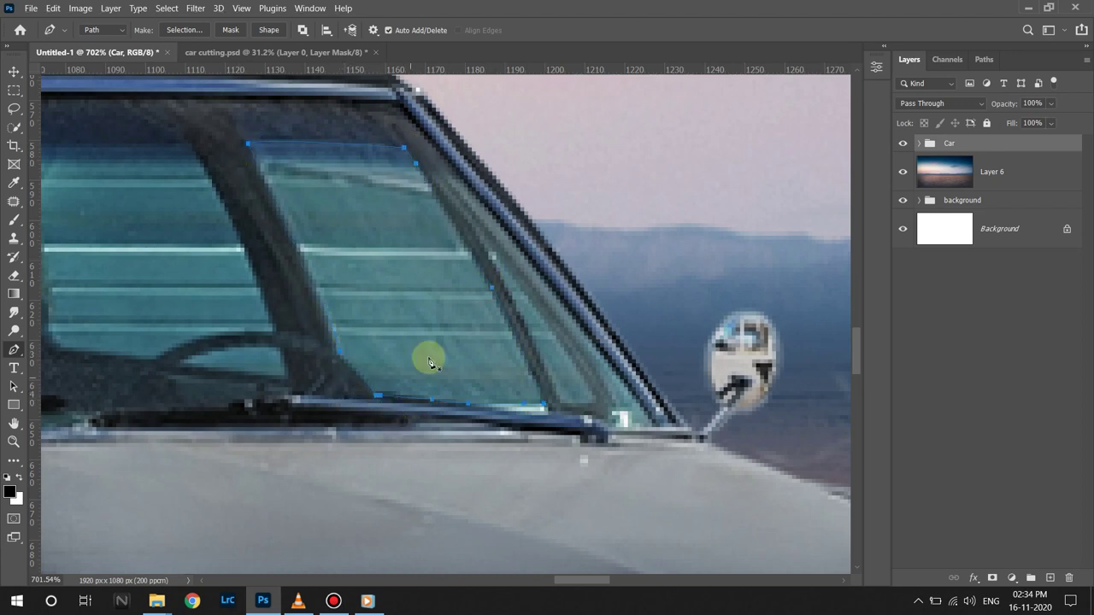
Trace a closed Pen path around the second window pane.
drag(327, 315, 453, 384)
click(359, 392)
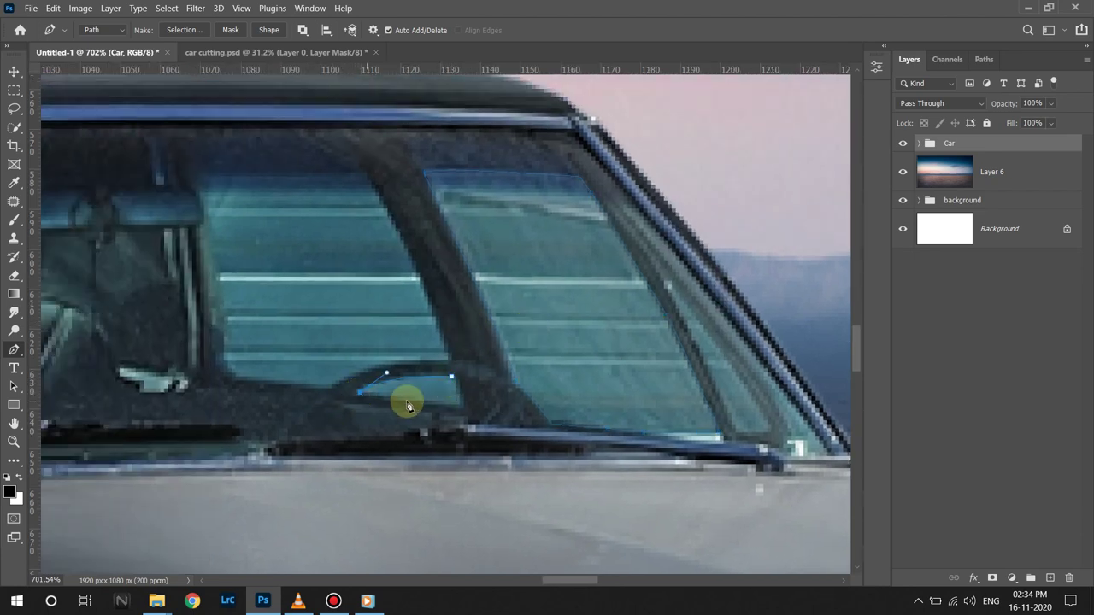
click(390, 401)
drag(448, 360, 382, 353)
click(332, 389)
click(239, 381)
click(223, 361)
drag(208, 228, 182, 197)
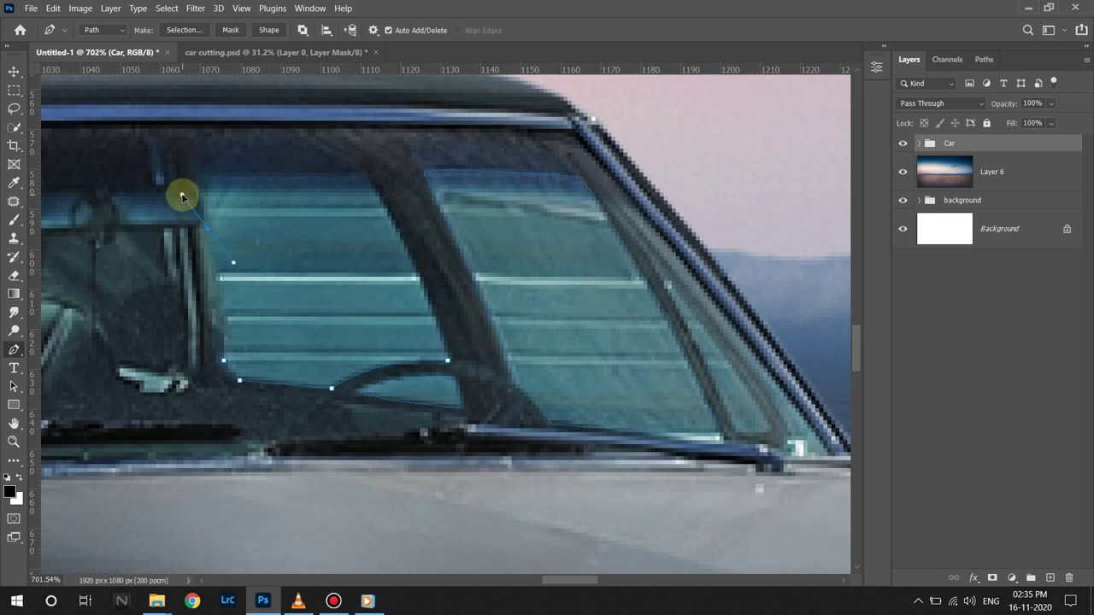
click(203, 177)
click(347, 177)
click(367, 173)
click(425, 279)
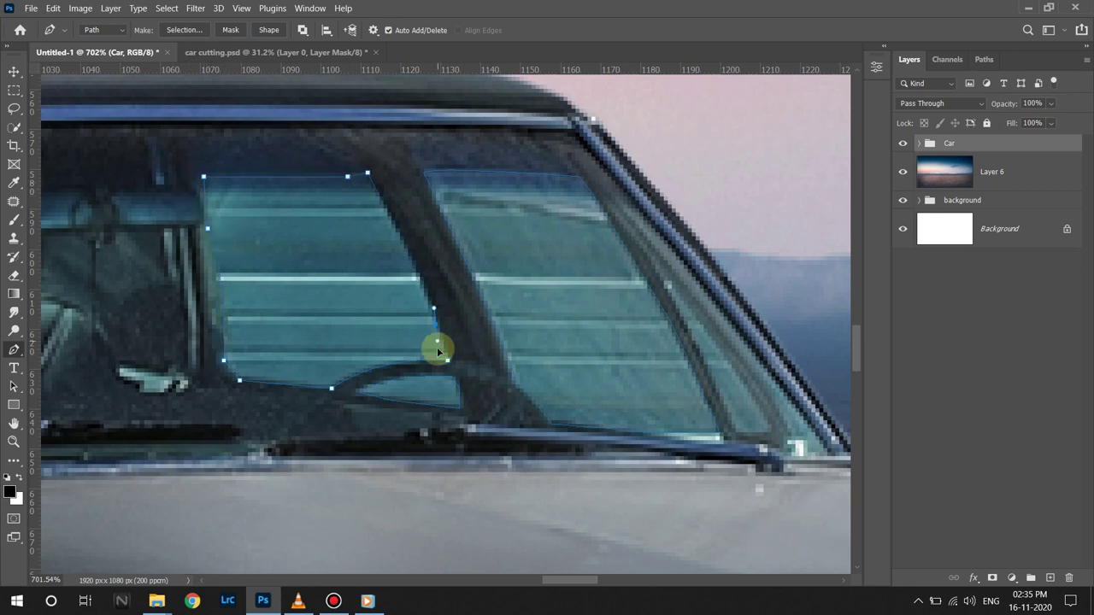
click(447, 361)
Outline the next side window's glass with curved anchors along its edges.
scroll(435, 313, left, 3)
scroll(513, 314, left, 2)
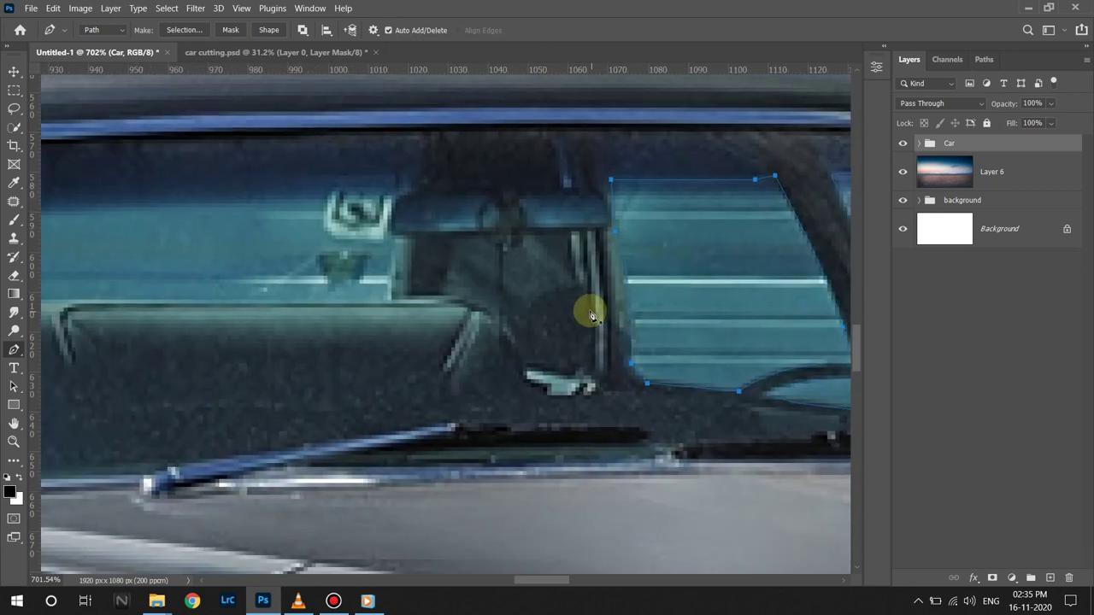
scroll(545, 291, right, 7)
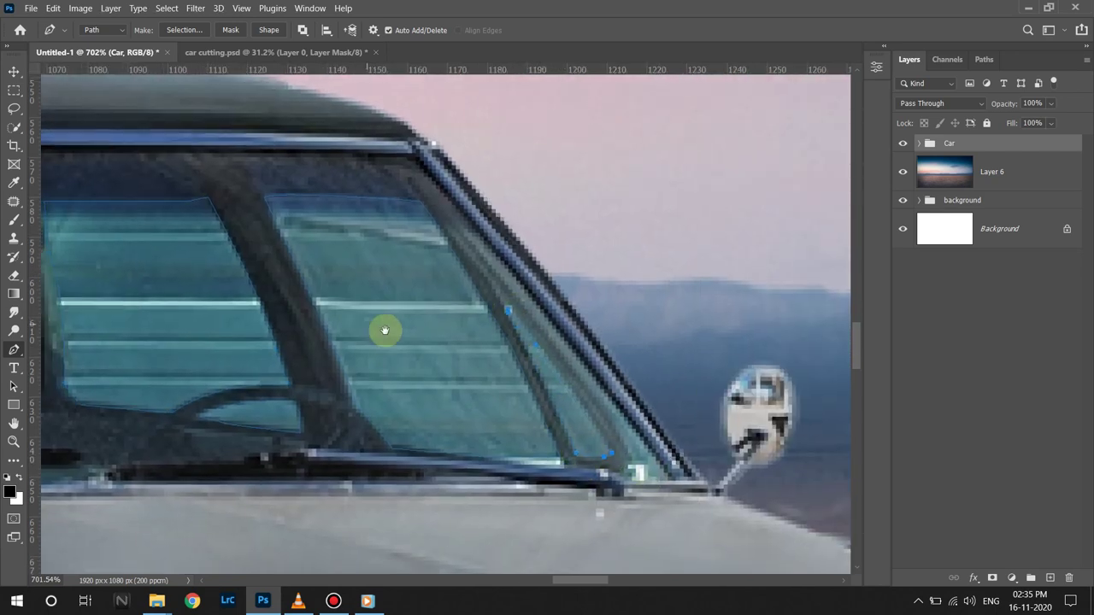
scroll(501, 344, left, 5)
scroll(399, 289, left, 3)
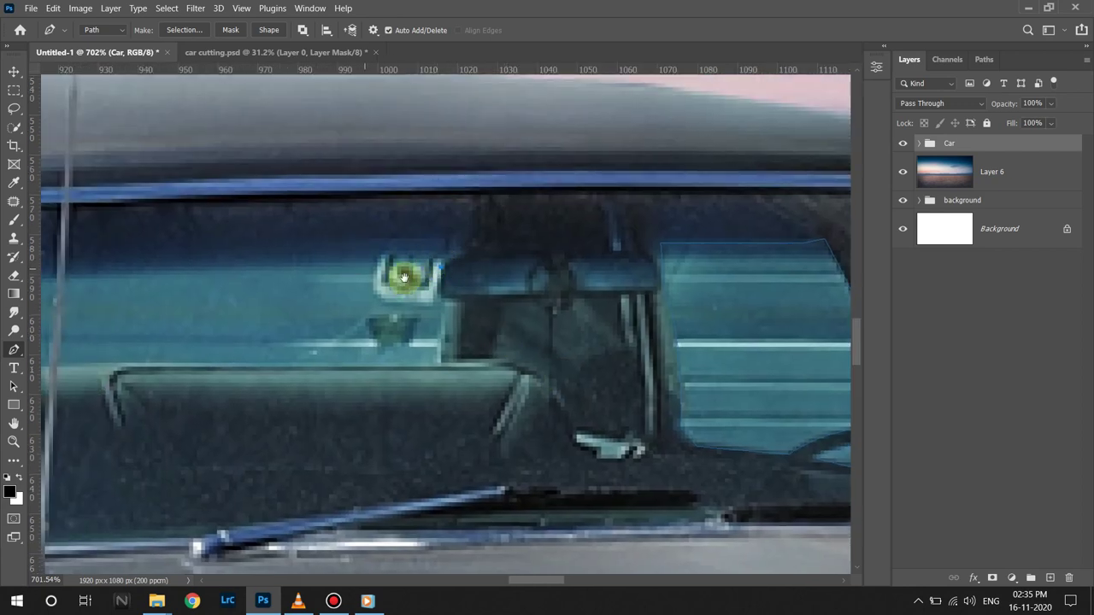
drag(404, 278, 468, 291)
click(509, 261)
scroll(509, 261, left, 4)
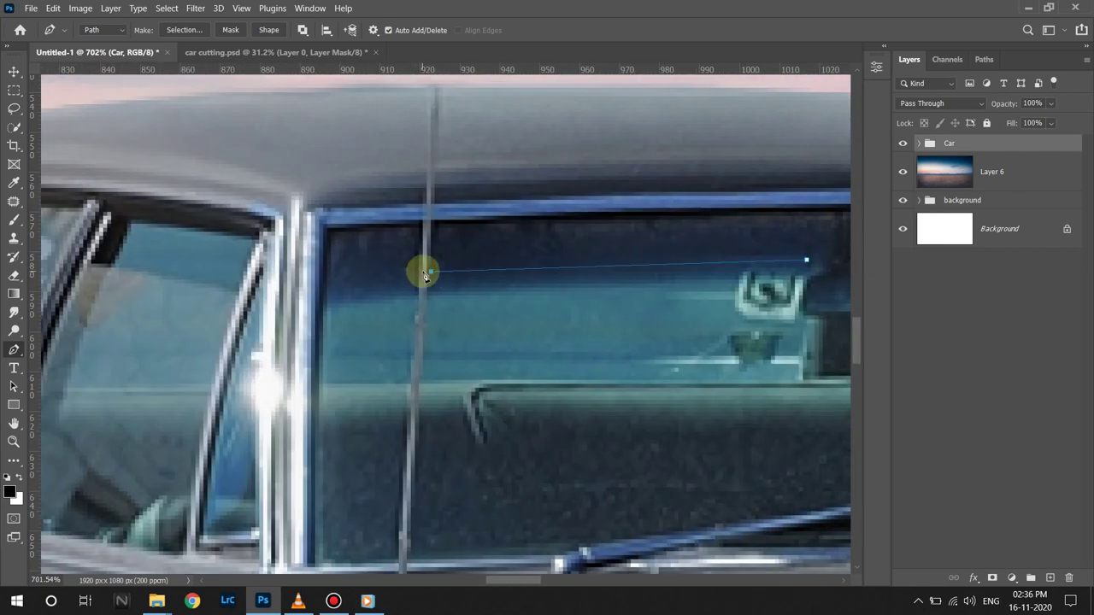
click(589, 385)
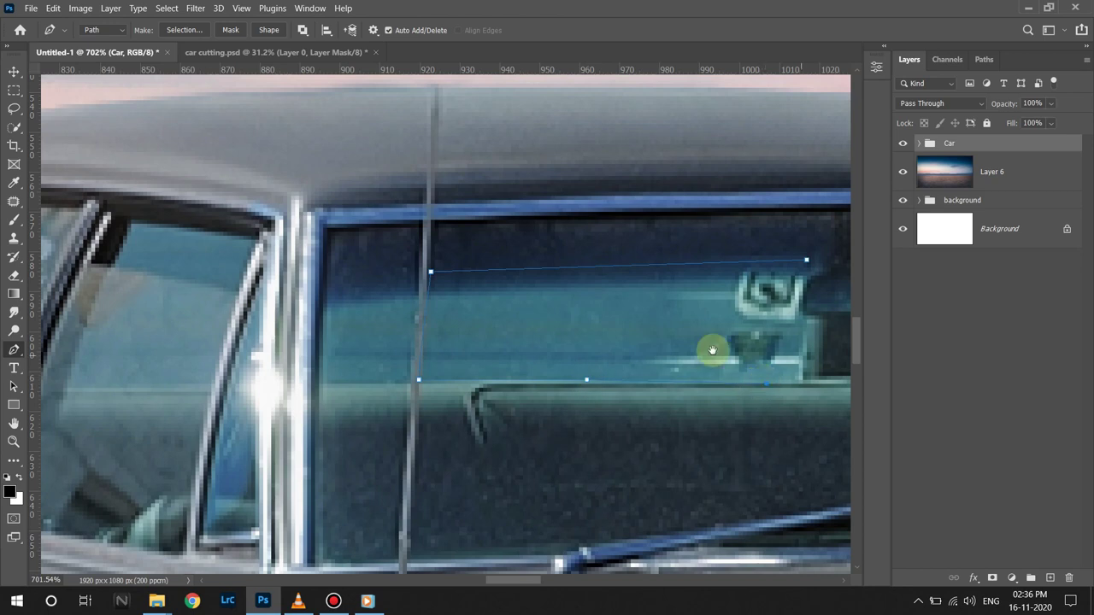
click(767, 384)
drag(767, 383, 433, 374)
click(473, 365)
drag(475, 310, 512, 271)
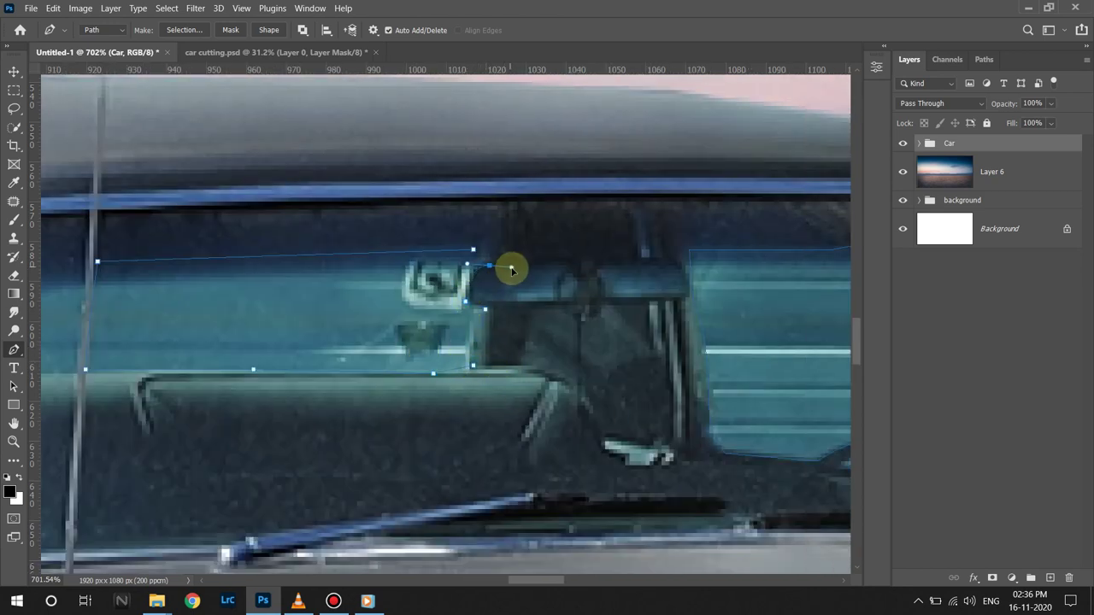
drag(388, 276, 695, 276)
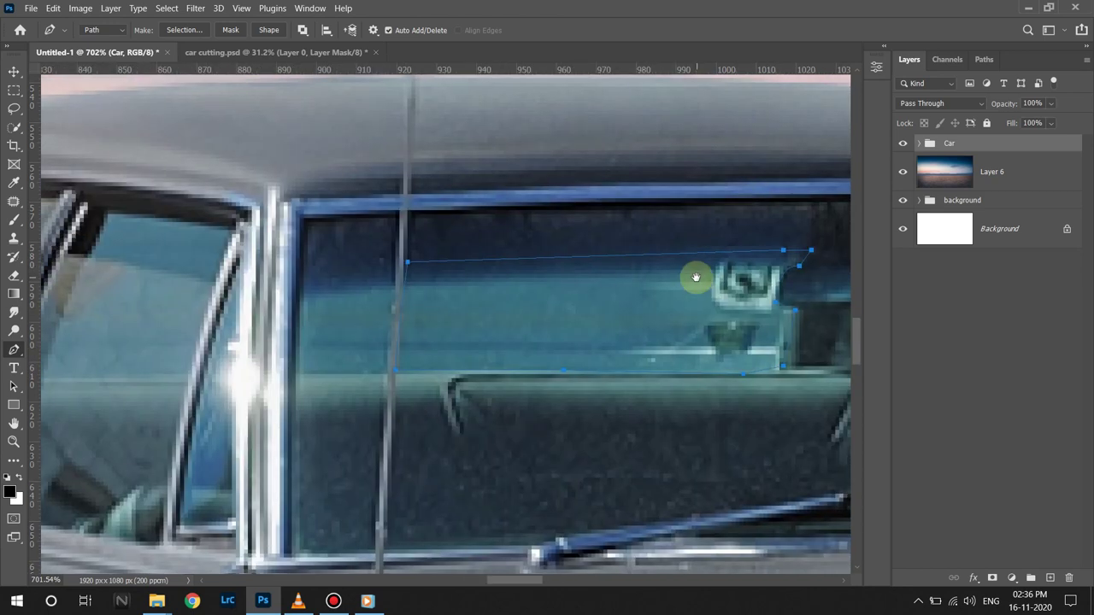
Extend and close the side window outline around the rear side window.
click(309, 265)
drag(188, 312, 446, 330)
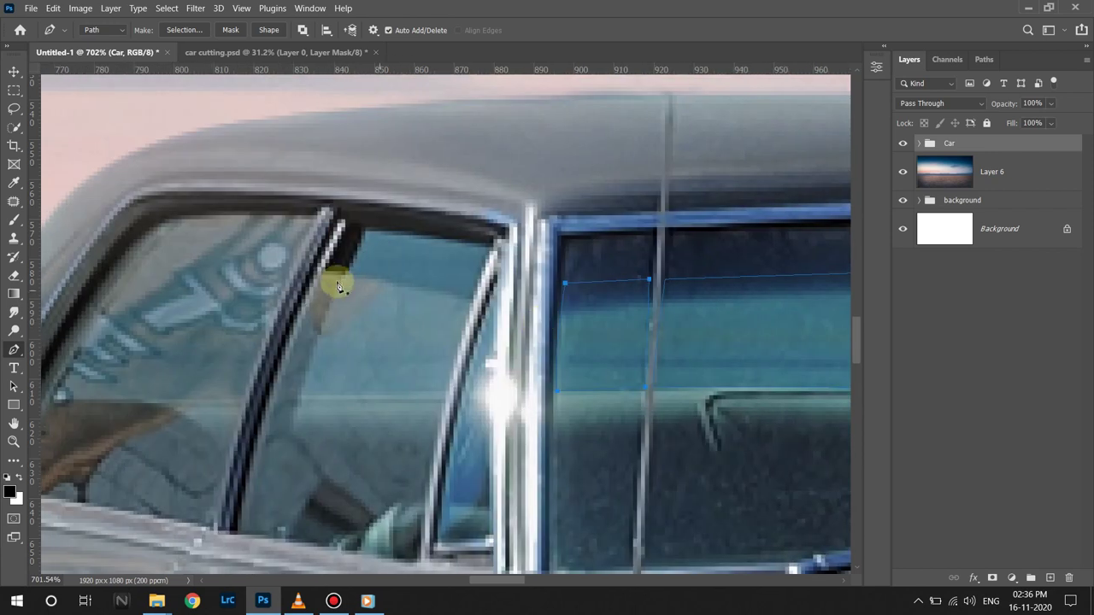
click(341, 274)
click(297, 387)
click(434, 394)
click(471, 304)
click(341, 275)
Trace the rearmost window and convert all window paths into a selection.
drag(237, 284, 322, 283)
click(330, 401)
click(137, 400)
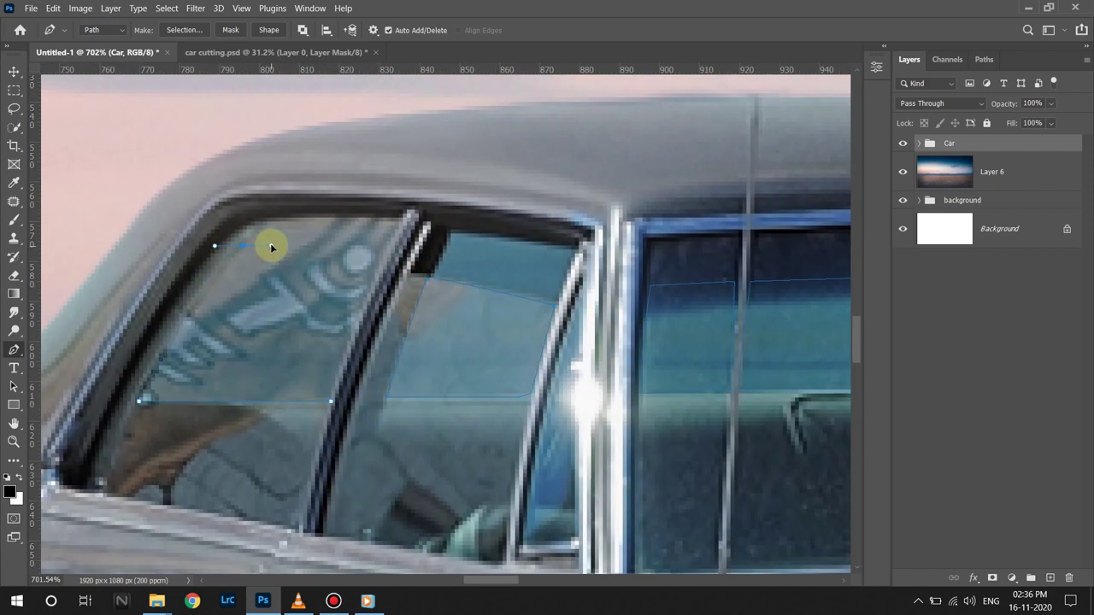
click(368, 248)
click(330, 401)
alt+scroll(410, 374, down, 2)
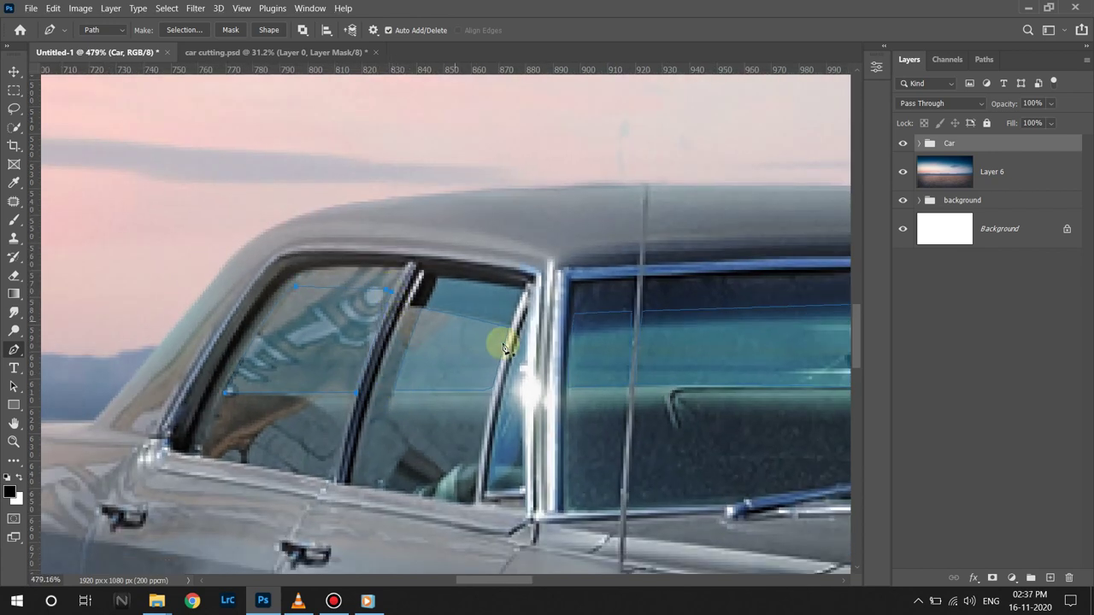
alt+scroll(308, 411, down, 5)
key(ctrl+Return)
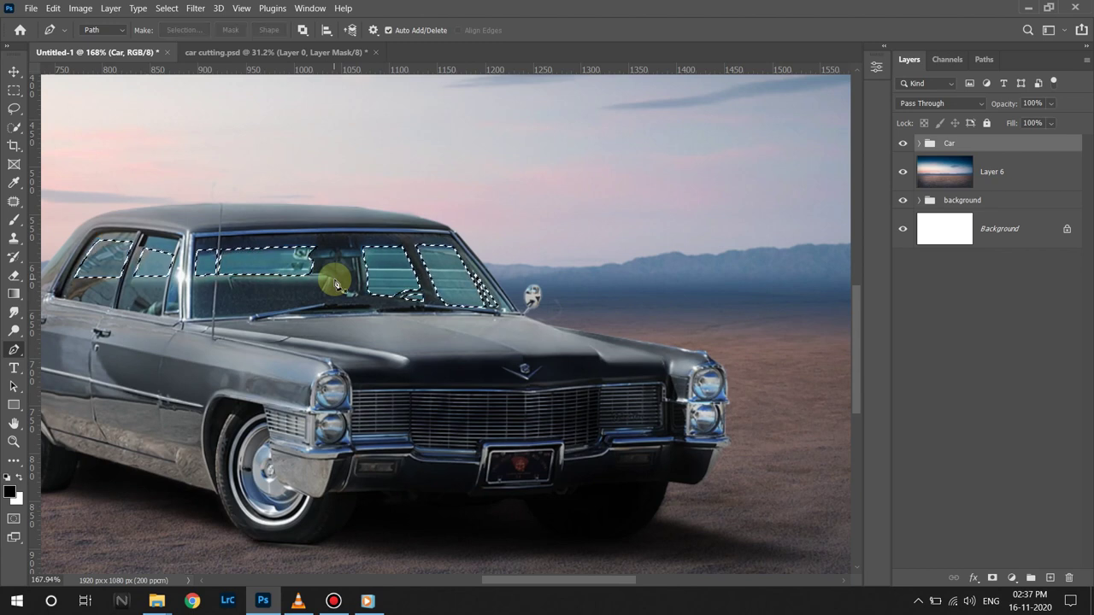
Duplicate background Layer 6 as Layer 13 above the Car group and reload the window selection.
click(996, 176)
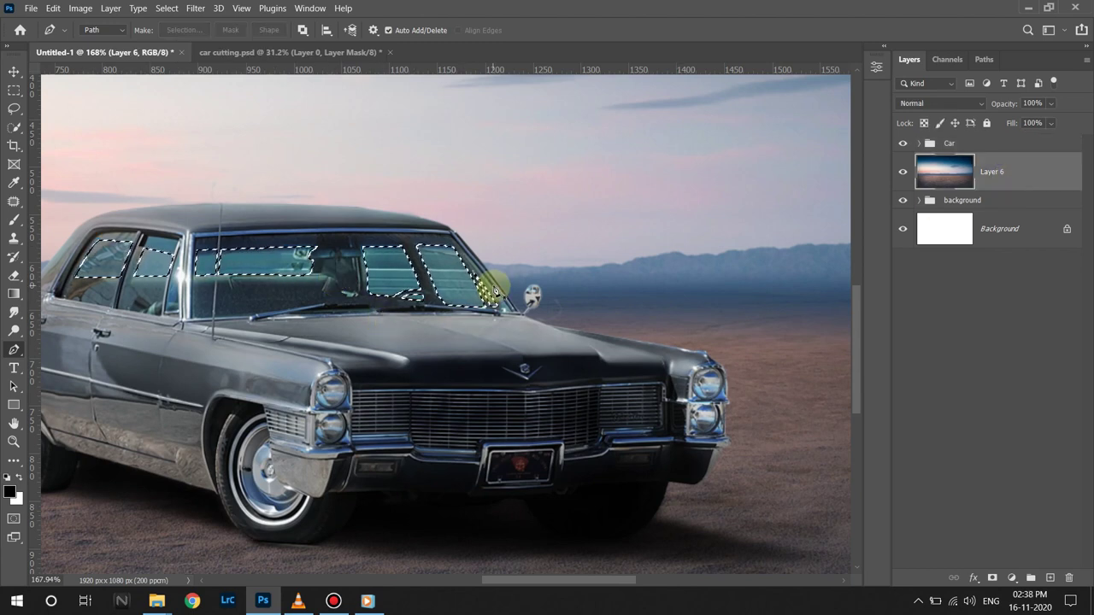
key(ctrl+j)
drag(949, 142, 966, 200)
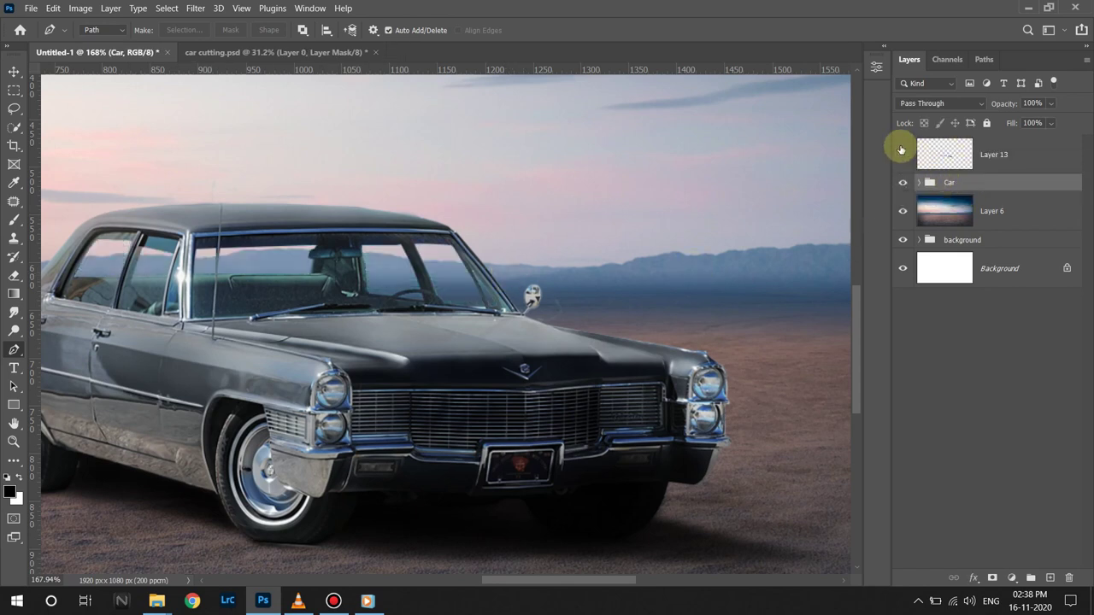
click(902, 154)
click(902, 153)
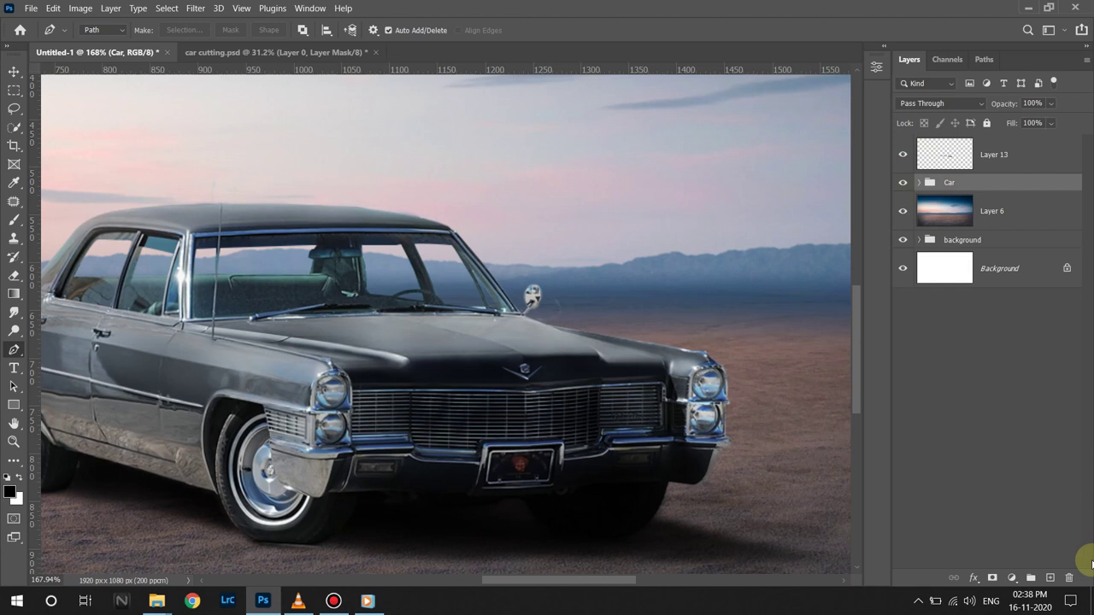
click(992, 154)
ctrl+click(945, 154)
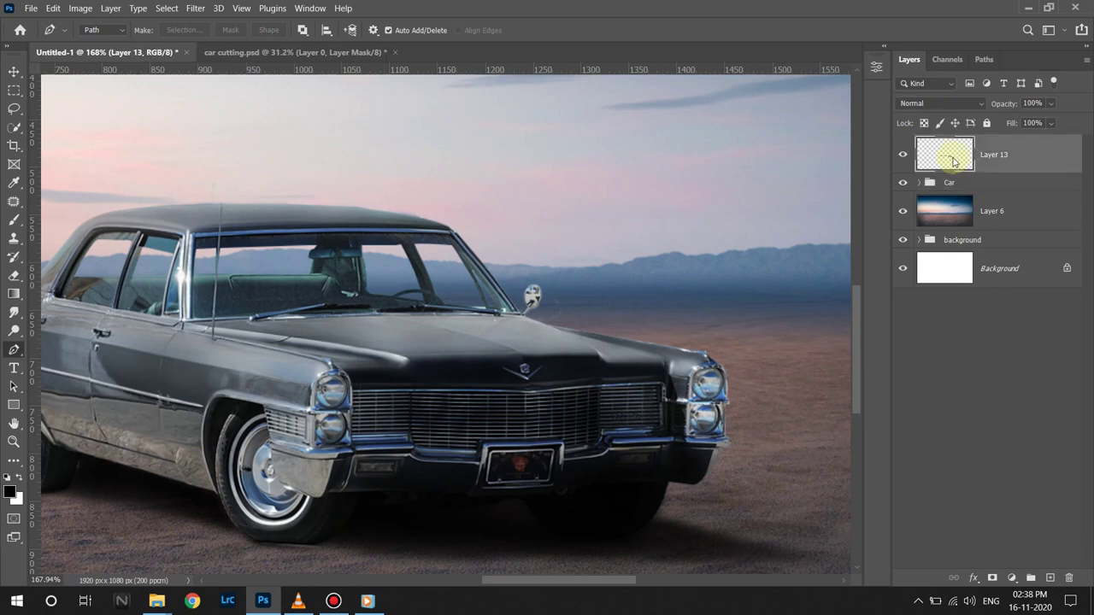
Apply a 4.0 px Gaussian Blur to Layer 13 within the windows.
click(196, 7)
click(391, 229)
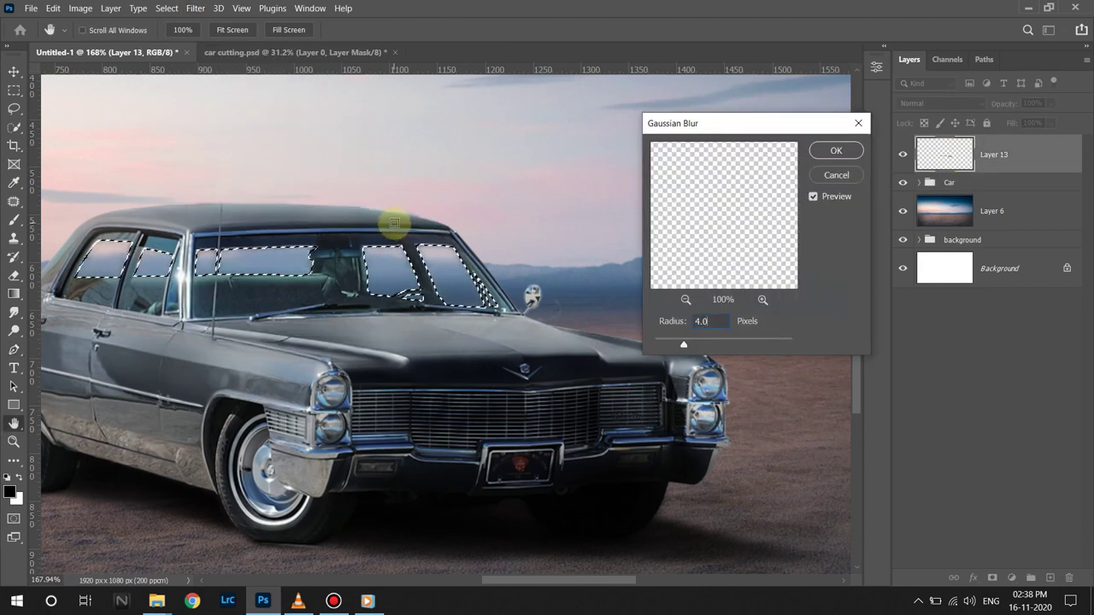
click(836, 150)
key(p)
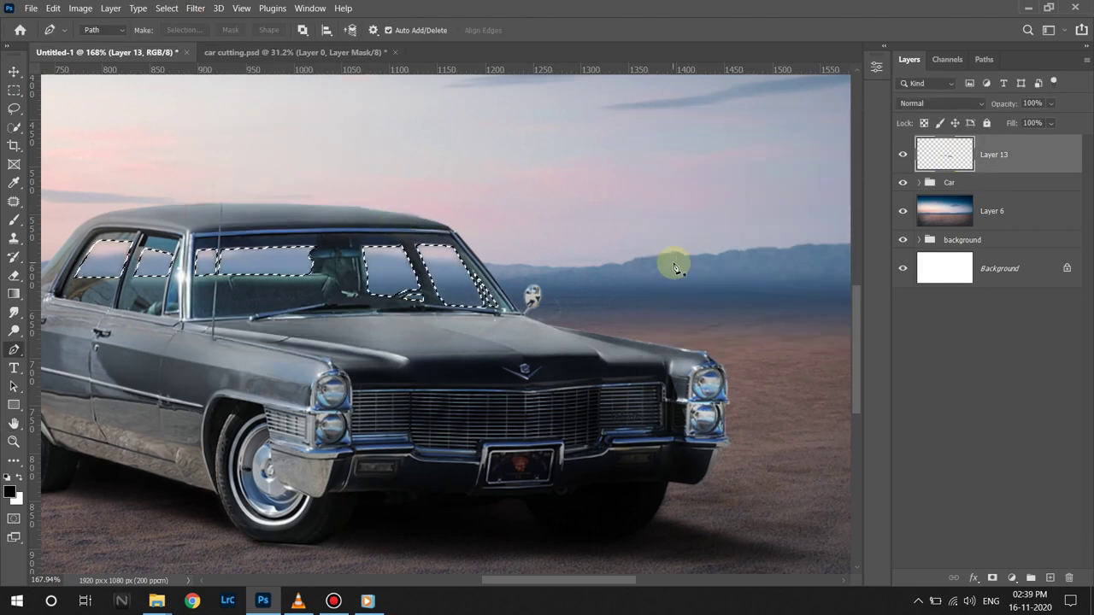
double_click(960, 154)
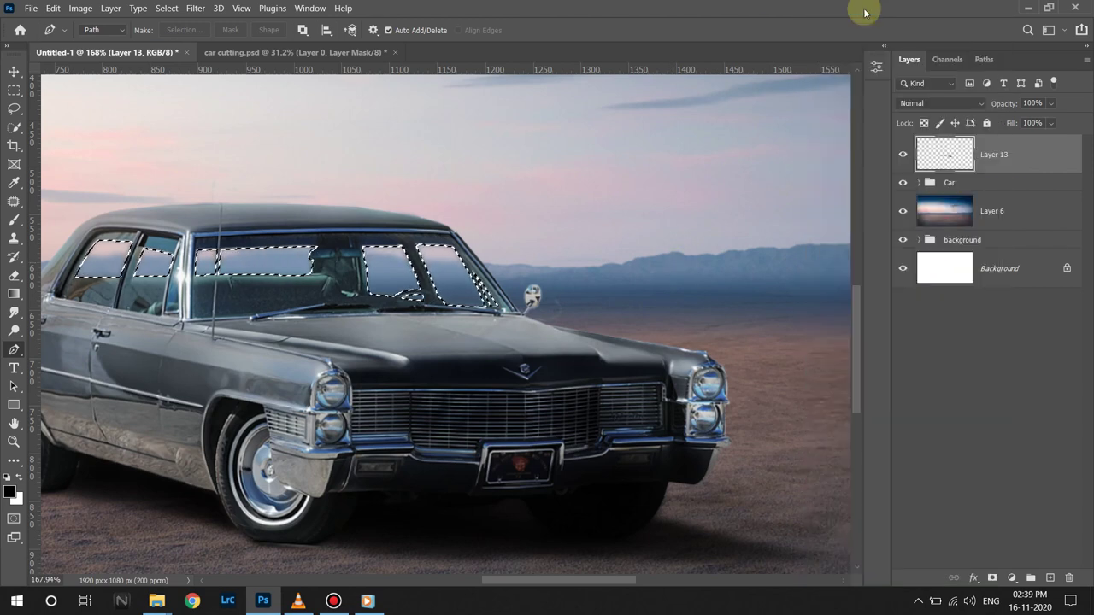
Give Layer 13 a 3f5f5e Color Overlay at 36% opacity.
click(524, 256)
drag(636, 68, 612, 68)
click(801, 116)
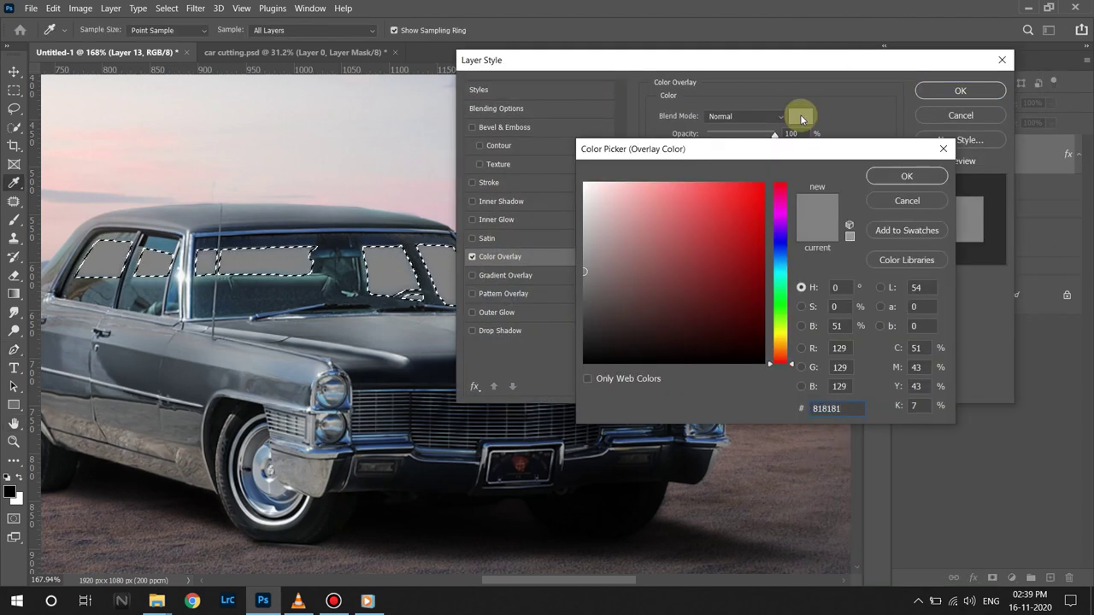
text(3f5)
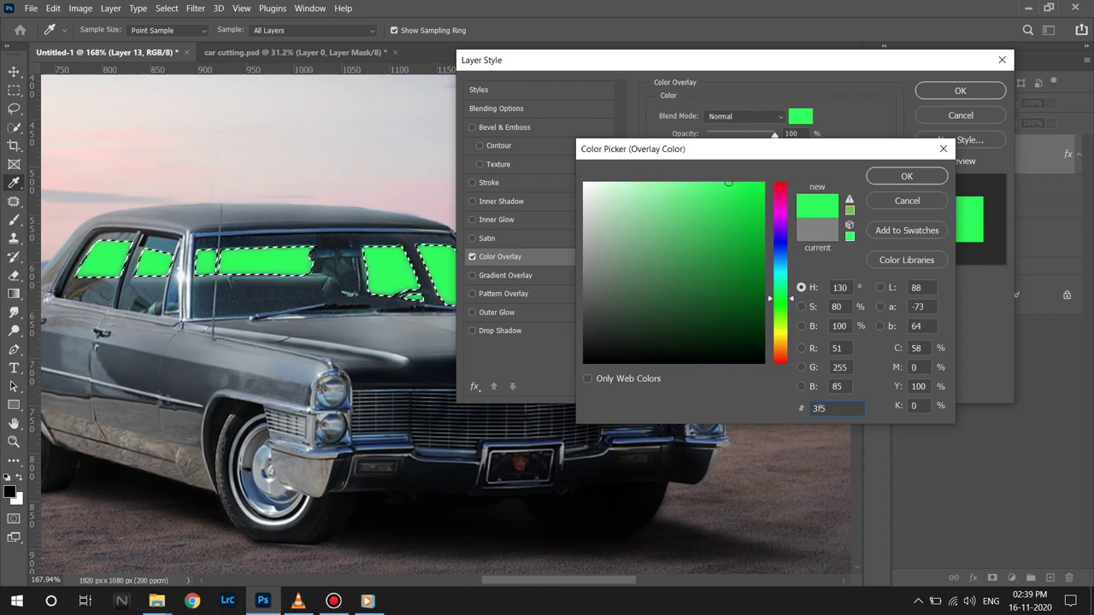
text(f5e)
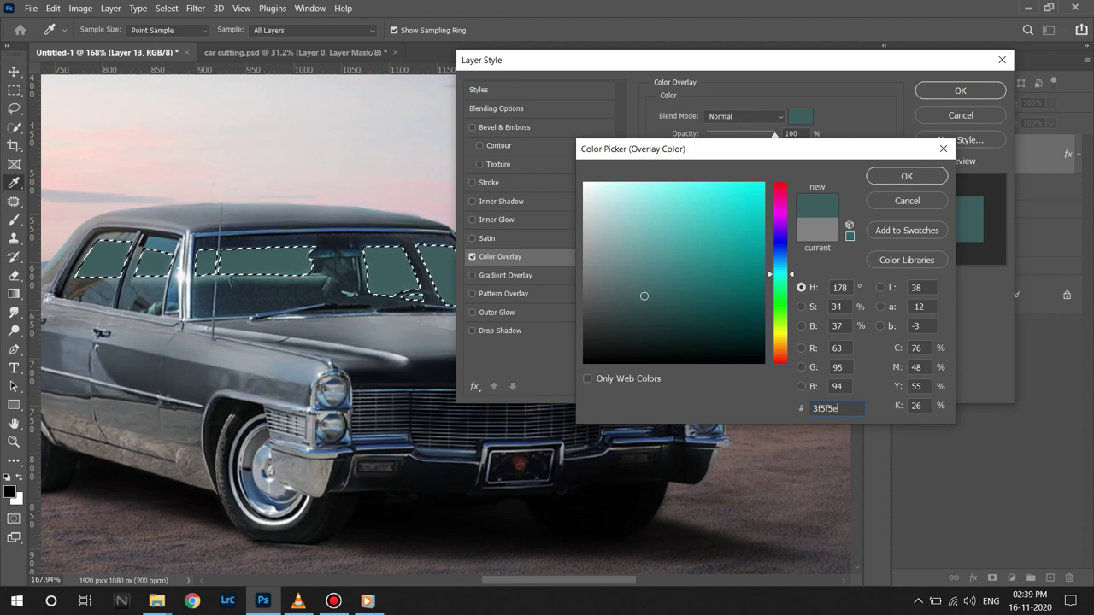
click(910, 177)
drag(775, 135, 742, 137)
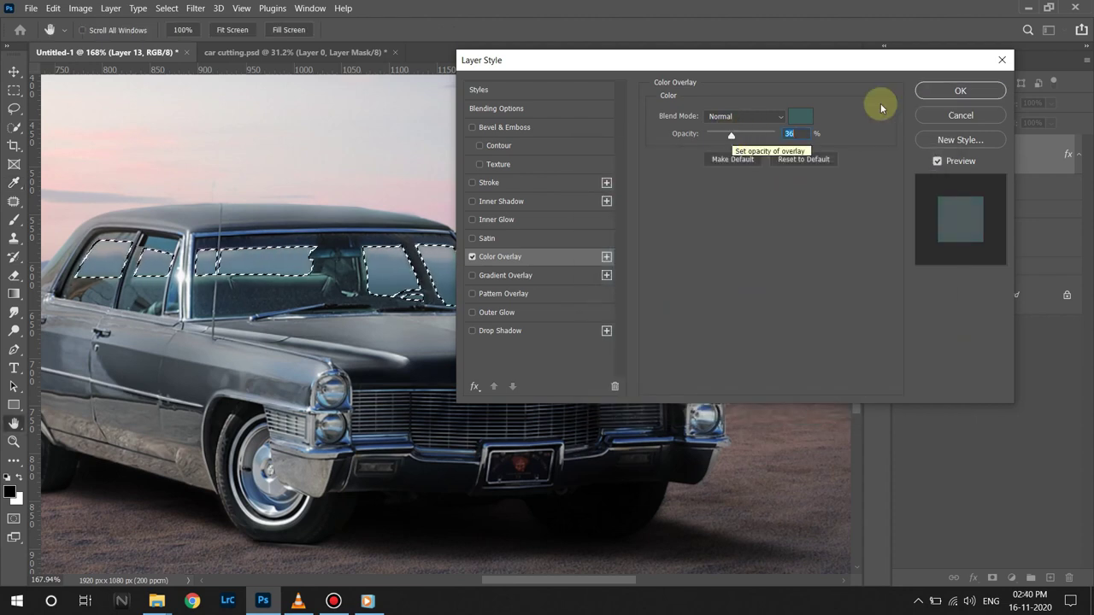
click(961, 91)
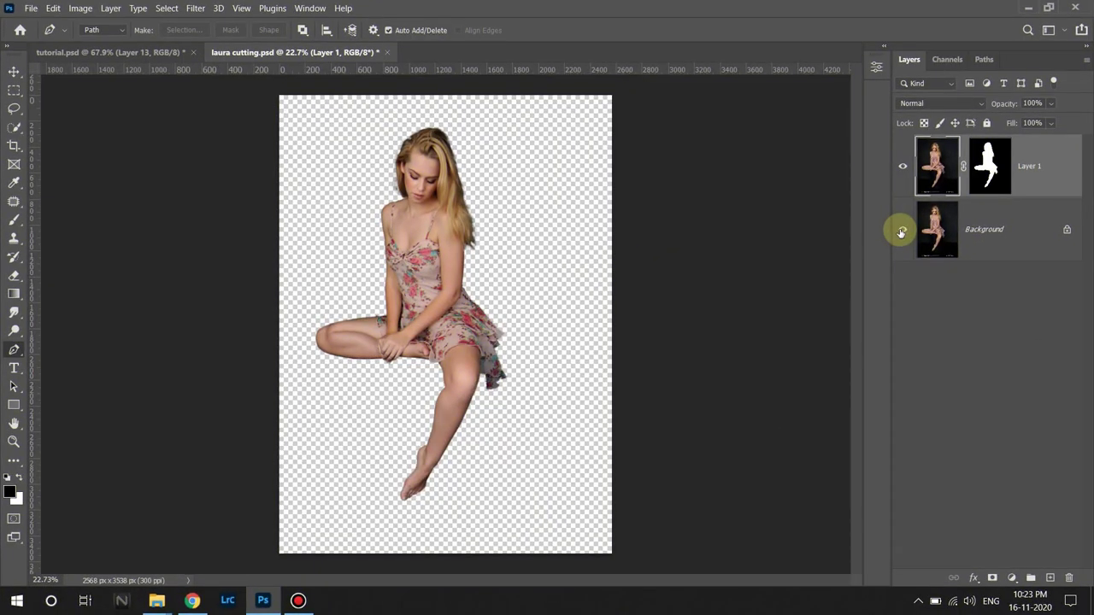
Drag the masked woman cut-out from laura cutting.psd into the car scene.
click(901, 231)
click(901, 231)
key(v)
drag(447, 293, 202, 112)
drag(480, 363, 481, 364)
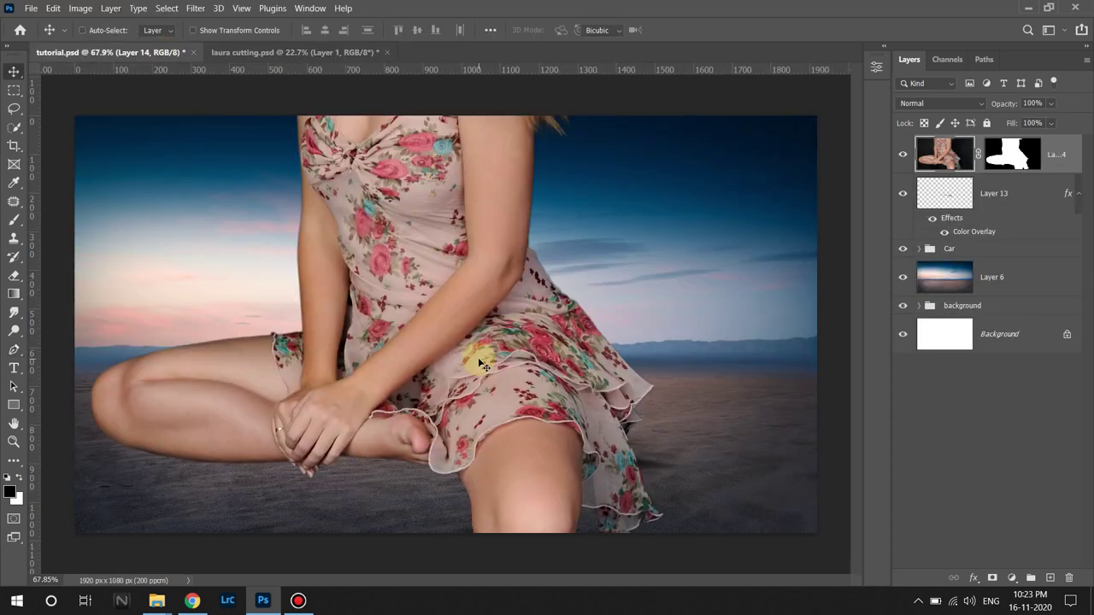
Scale the woman down to 89% and seat her on the car's hood.
key(ctrl+t)
drag(231, 31, 176, 29)
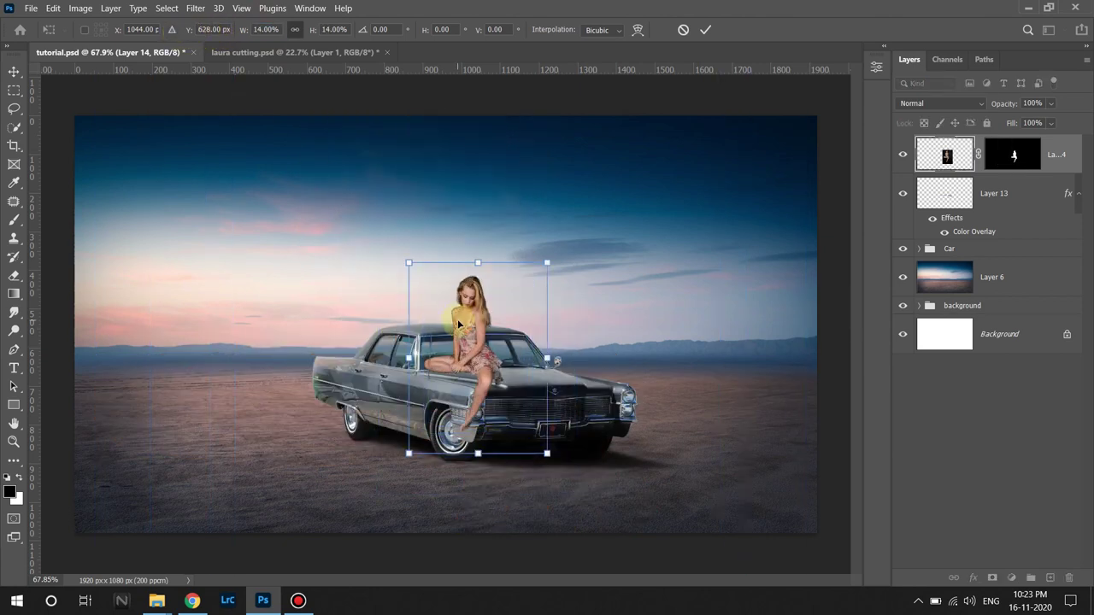
drag(459, 325, 509, 336)
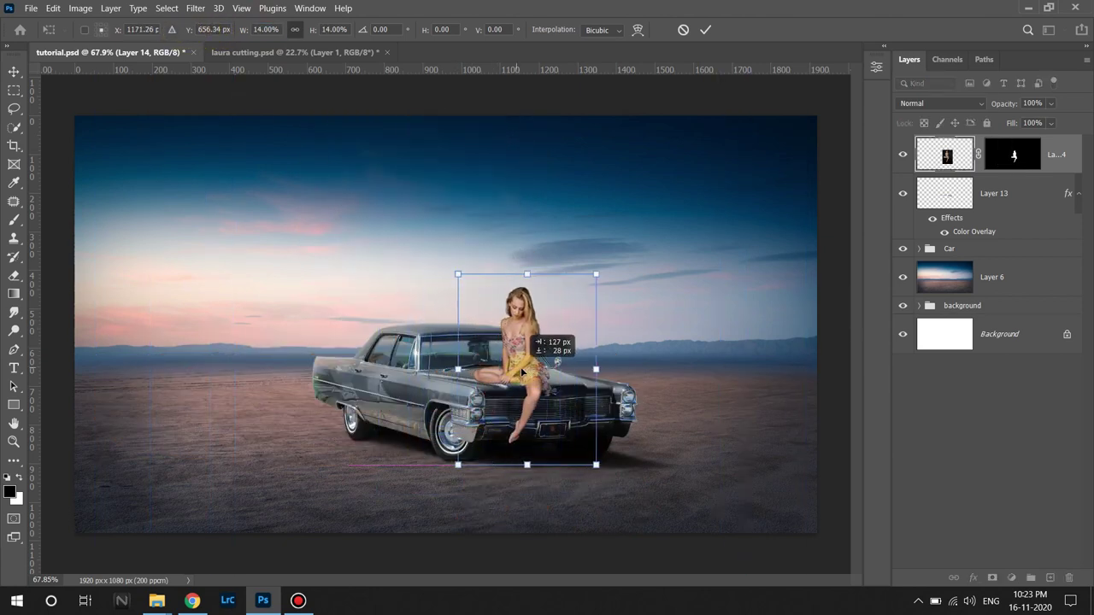
click(710, 32)
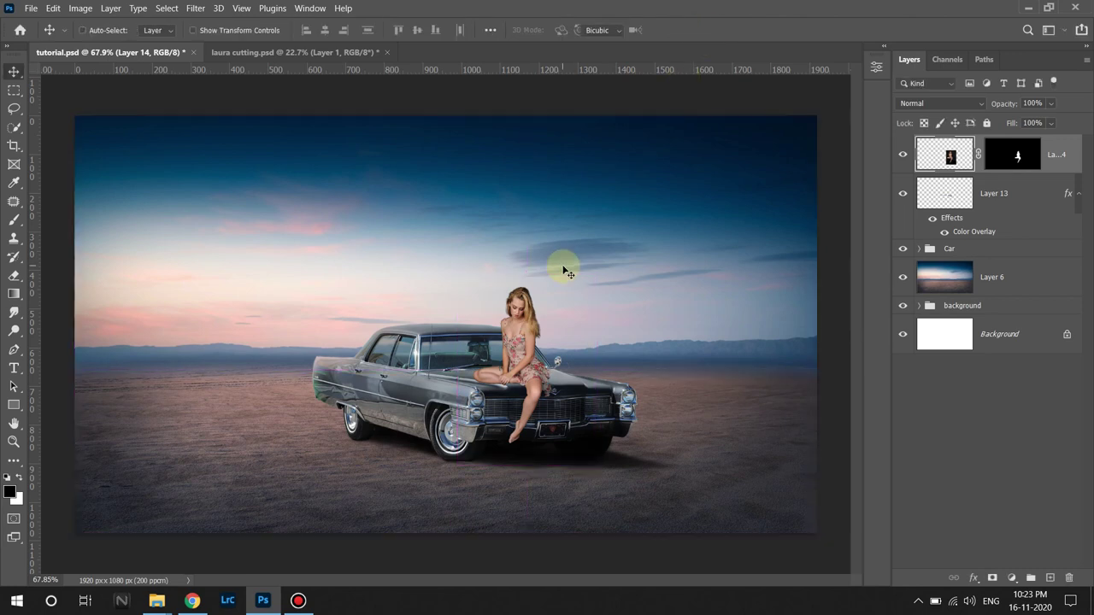
key(ctrl+t)
drag(242, 31, 233, 31)
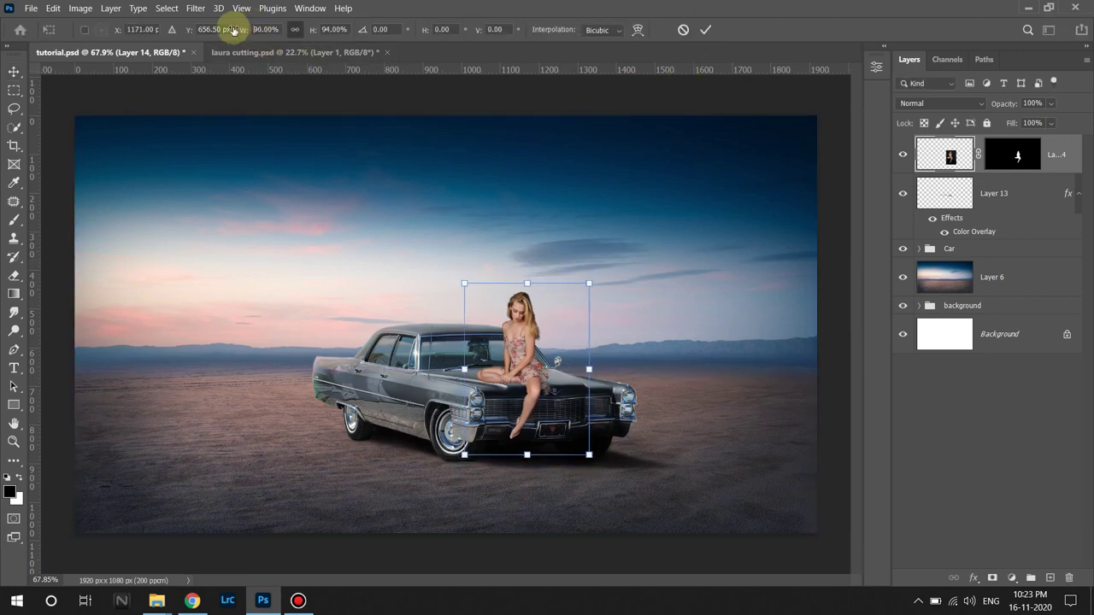
drag(524, 358, 534, 359)
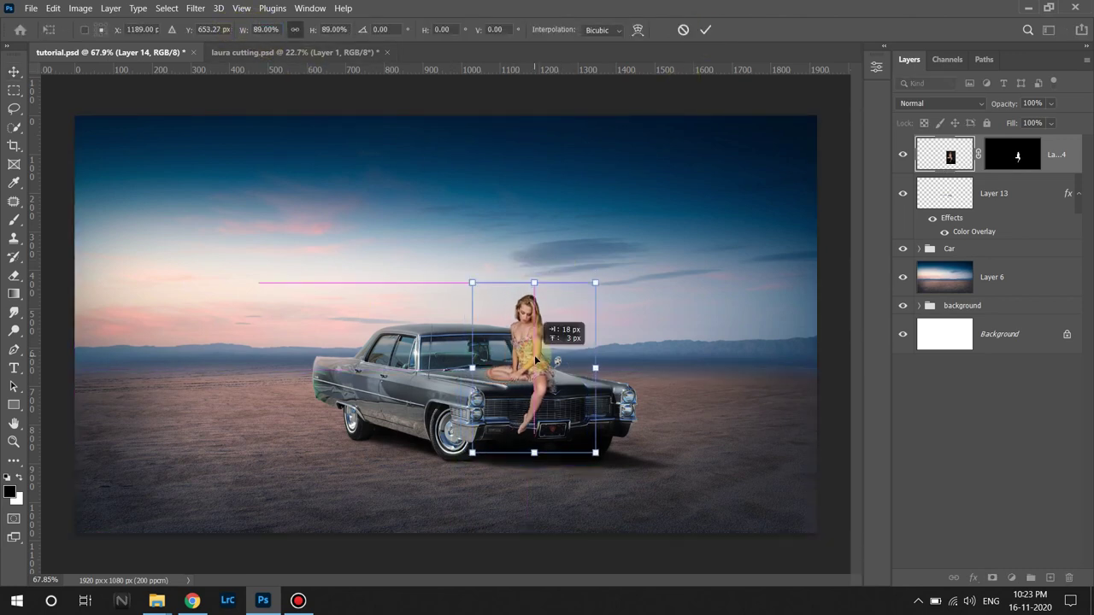
click(706, 30)
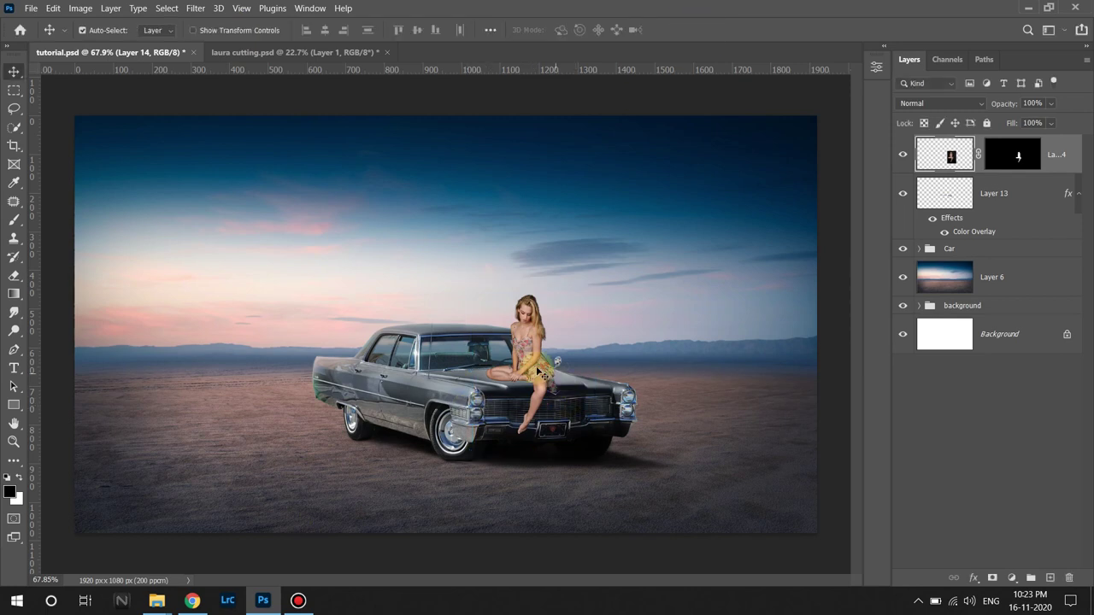
drag(534, 369, 532, 369)
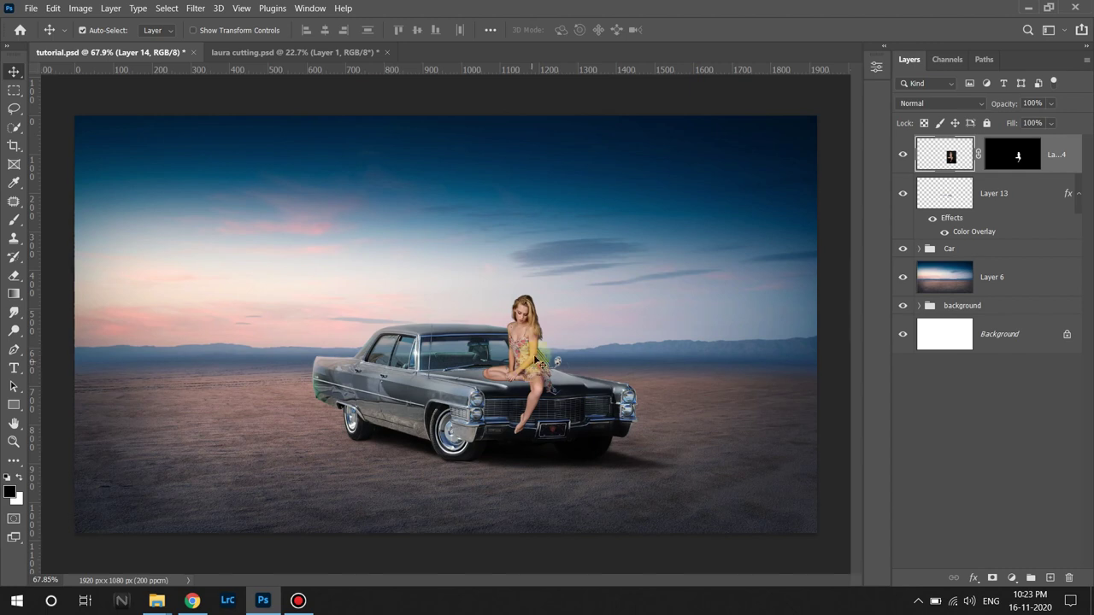
Fine-tune the woman's scale up to 102% on the hood.
click(551, 327)
key(ctrl+t)
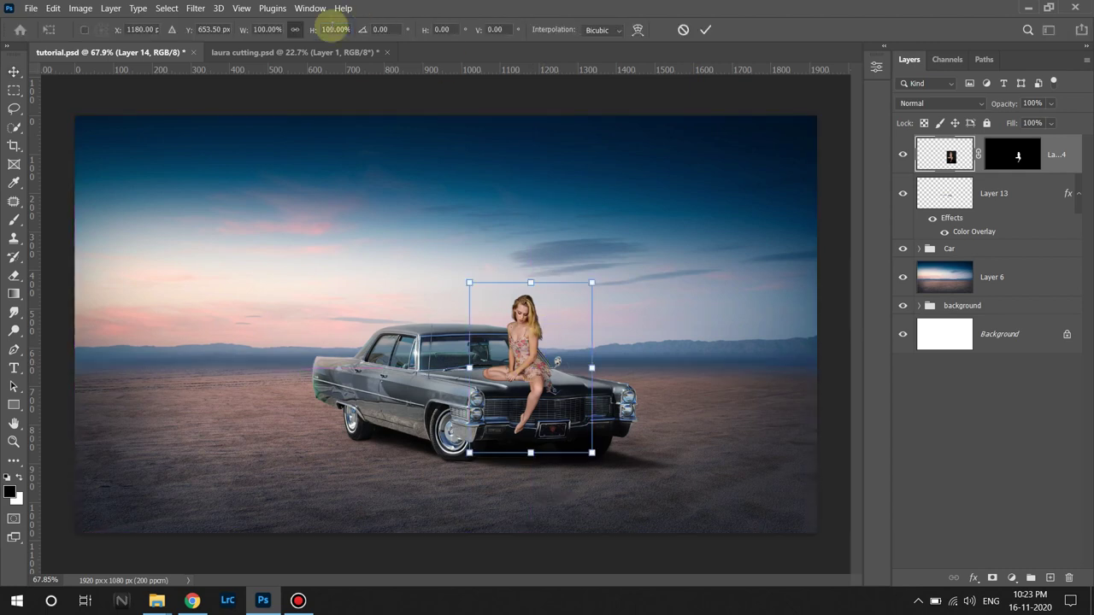
click(333, 29)
key(Up)
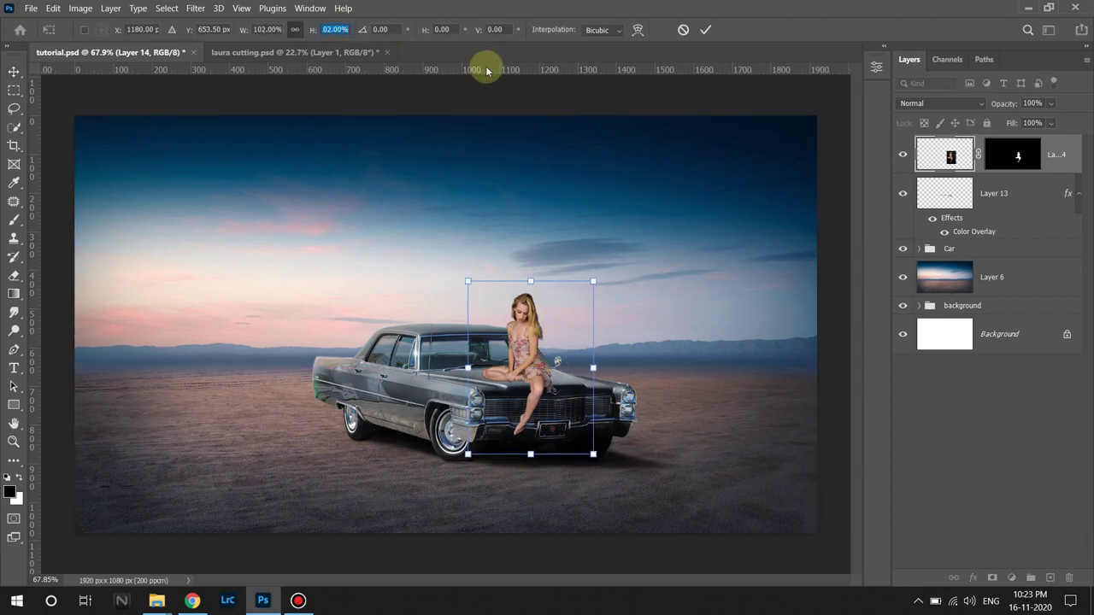
click(705, 30)
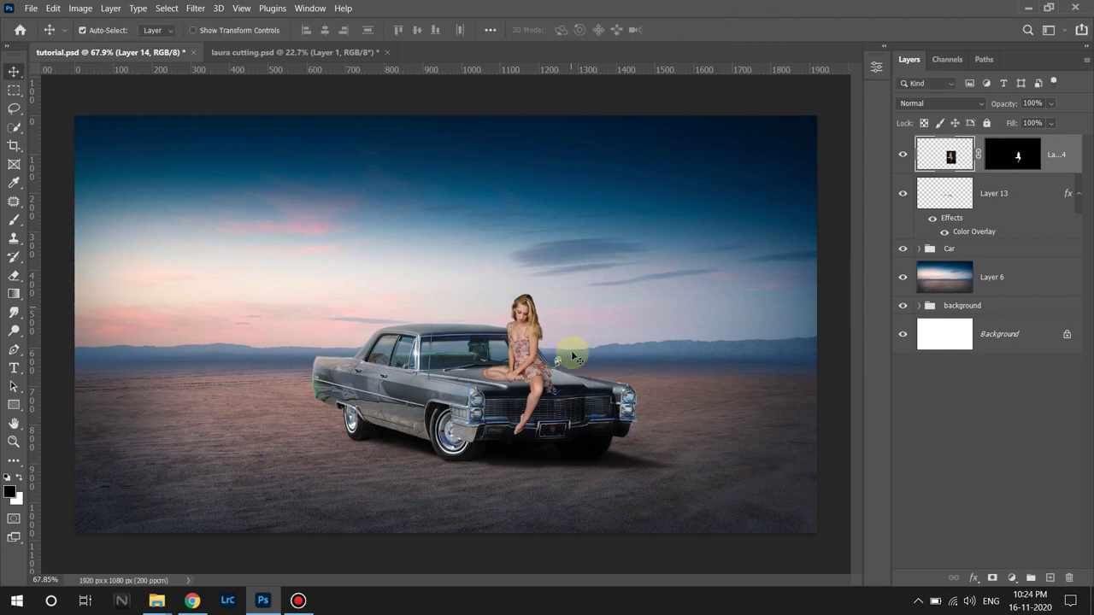
scroll(650, 325, up, 5)
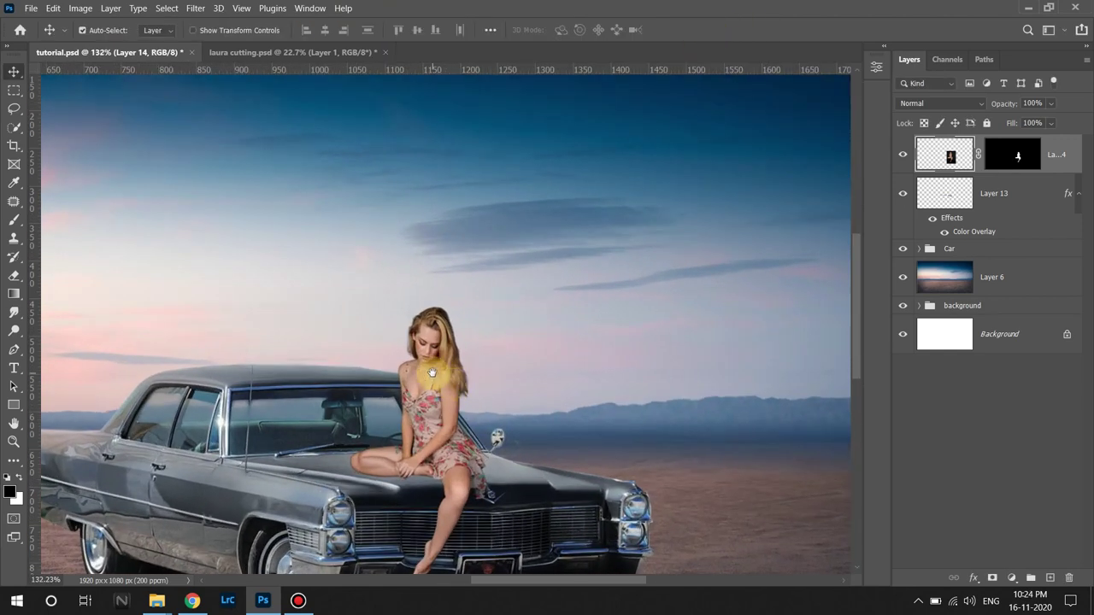
drag(431, 373, 470, 300)
click(195, 7)
click(229, 106)
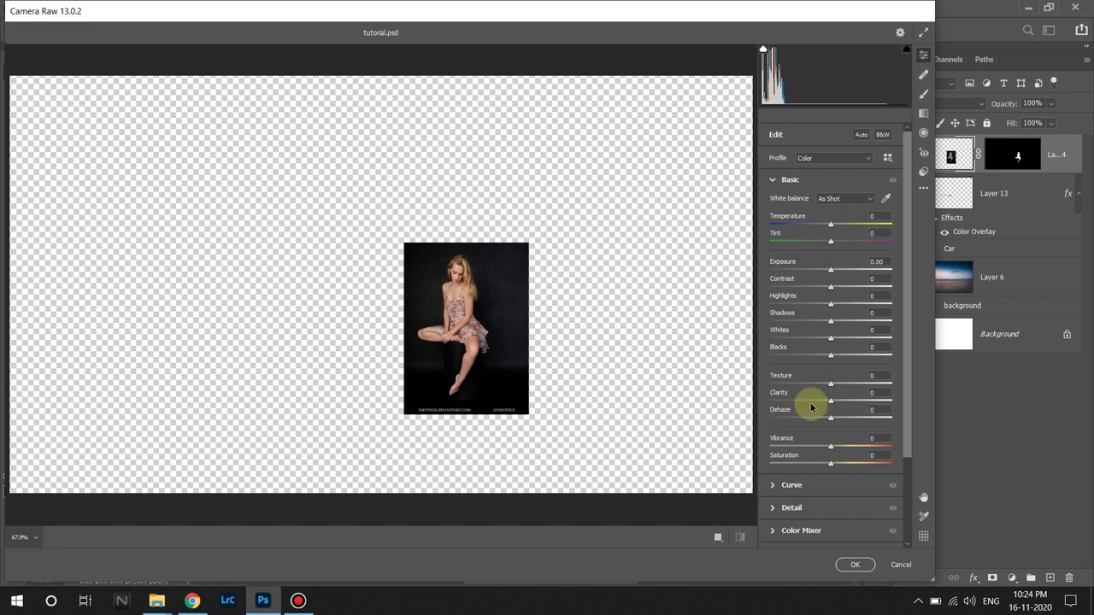
In Camera Raw, set the woman's Vibrance -19, Clarity +33, Highlights -3, Temperature -8.
drag(831, 447, 819, 448)
drag(831, 400, 848, 402)
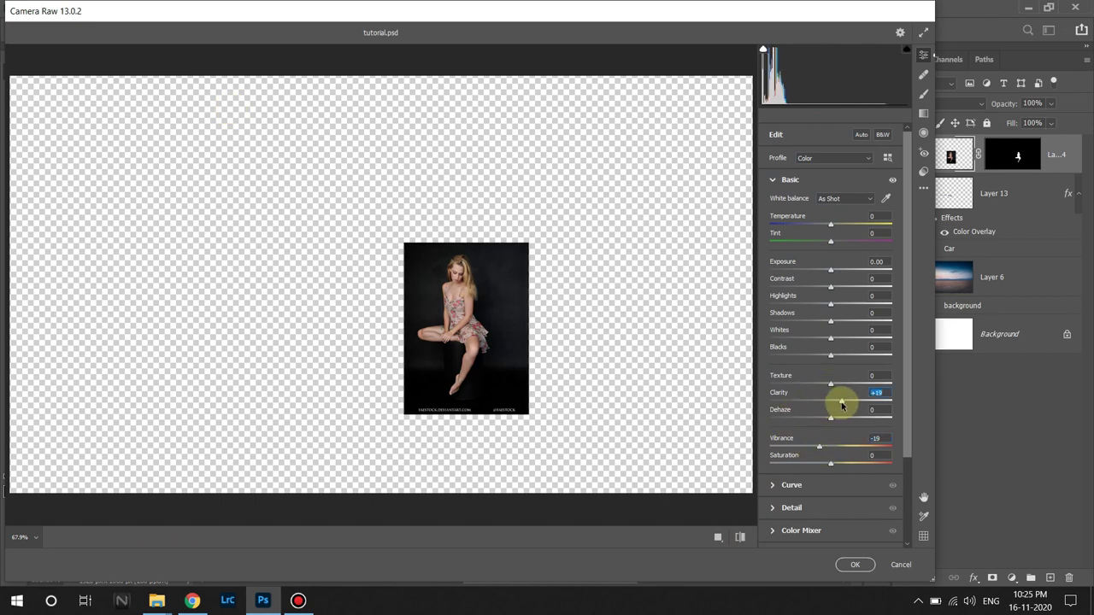
drag(830, 303, 828, 307)
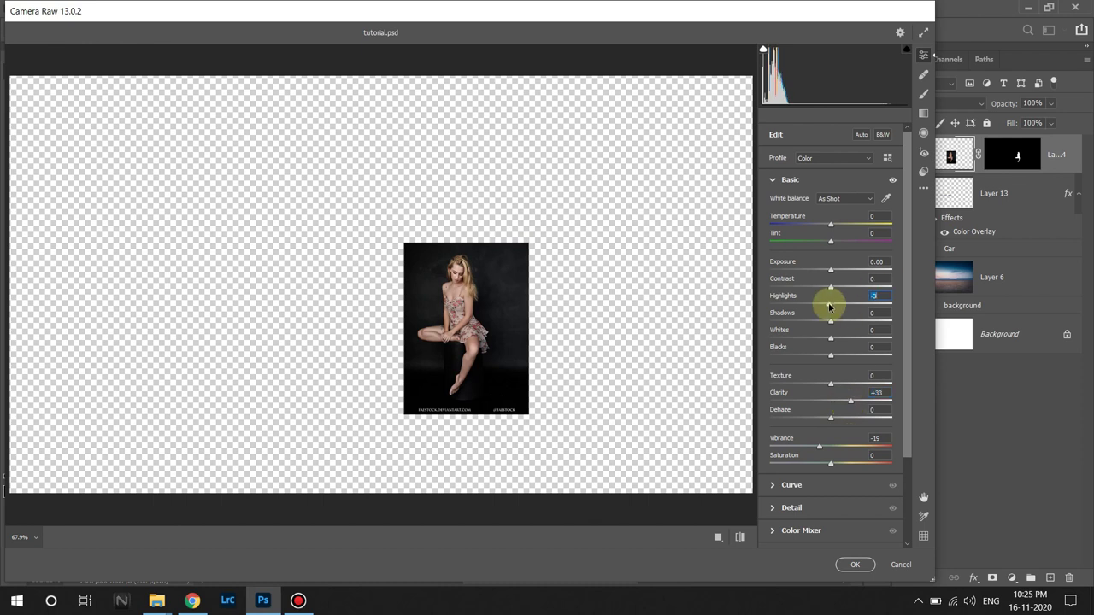
drag(831, 224, 826, 225)
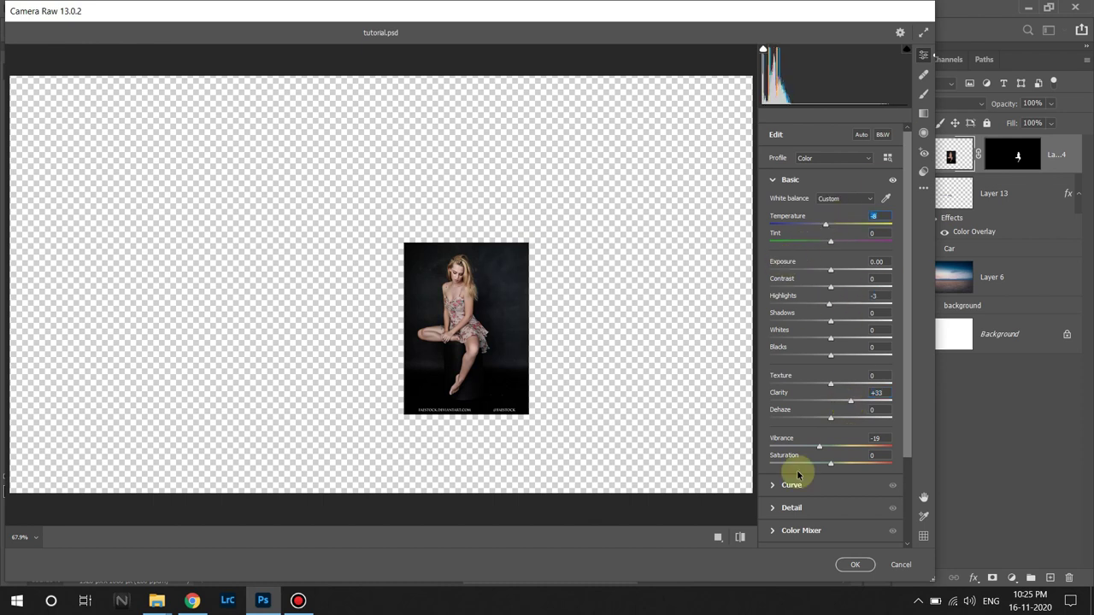
click(854, 566)
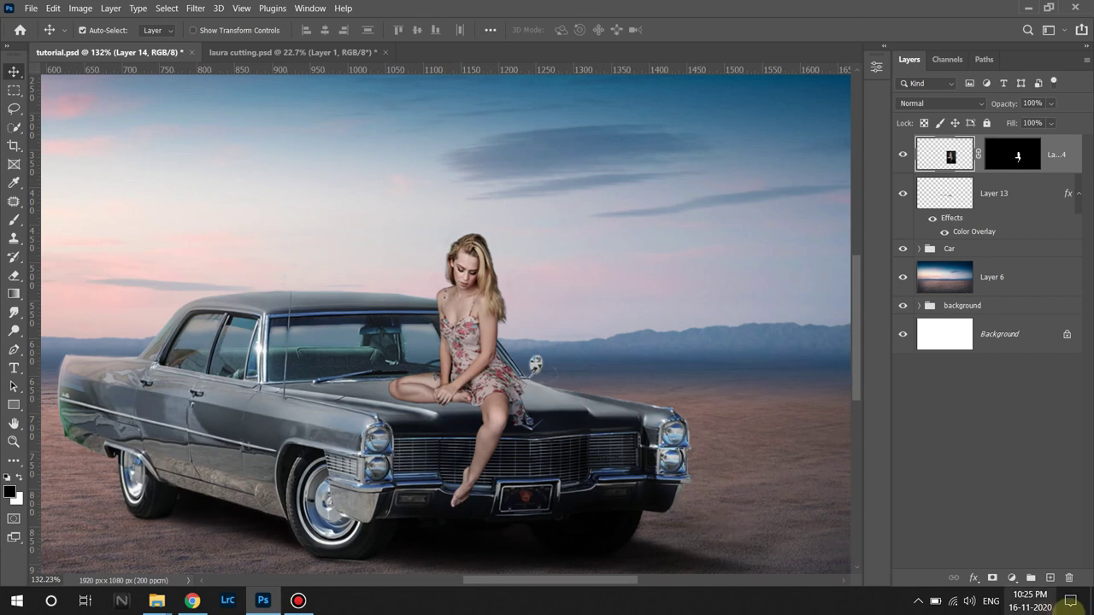
Create Layer 15 clipped to the woman, fill it with 50% gray, and set Overlay.
click(1050, 579)
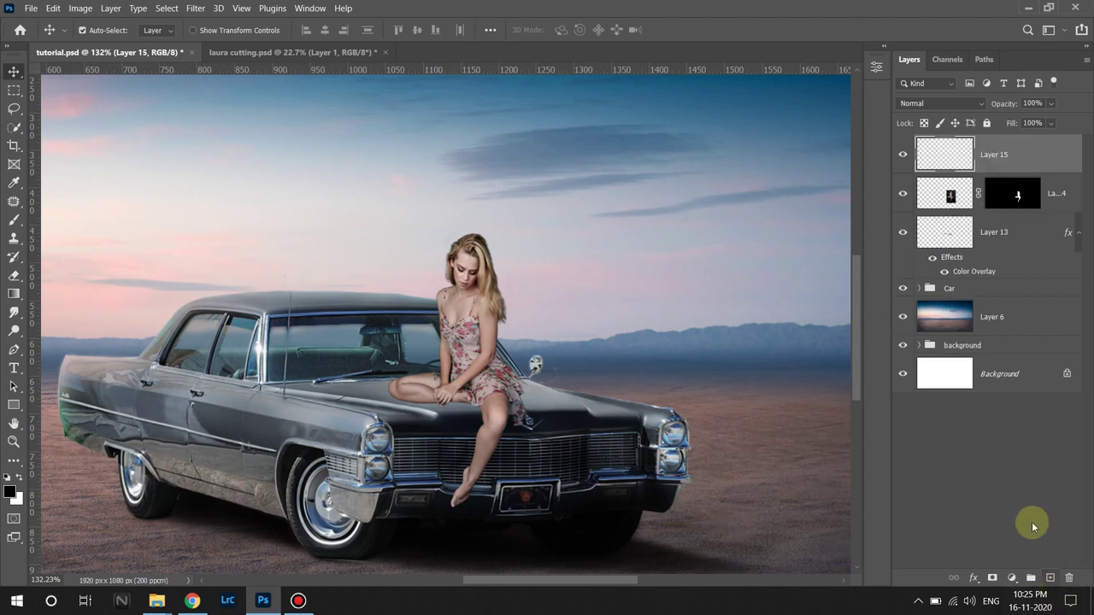
right_click(988, 168)
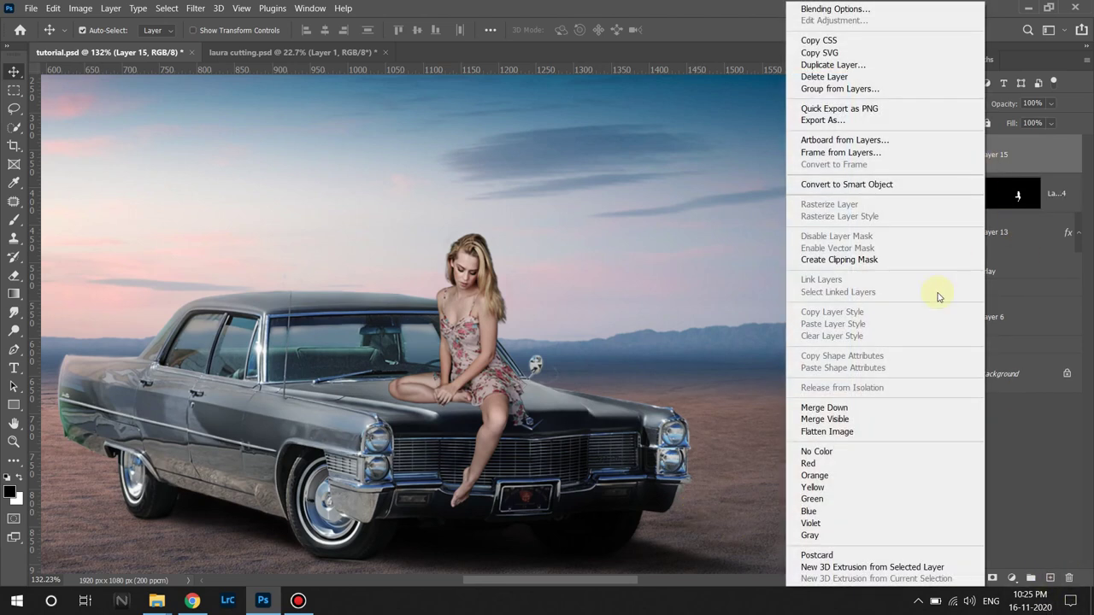
click(889, 260)
click(53, 9)
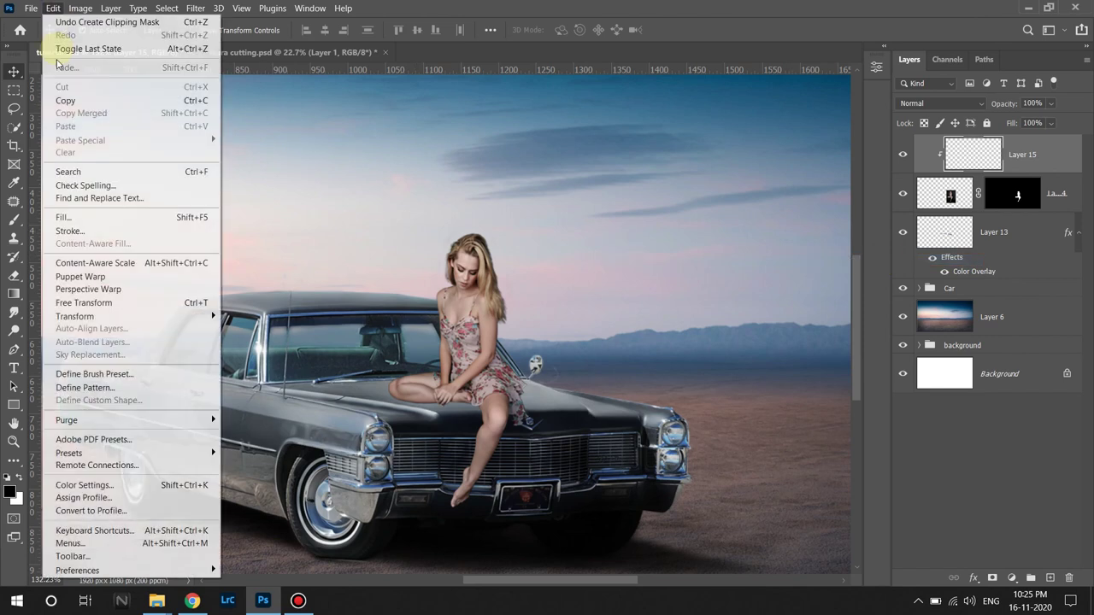
click(64, 218)
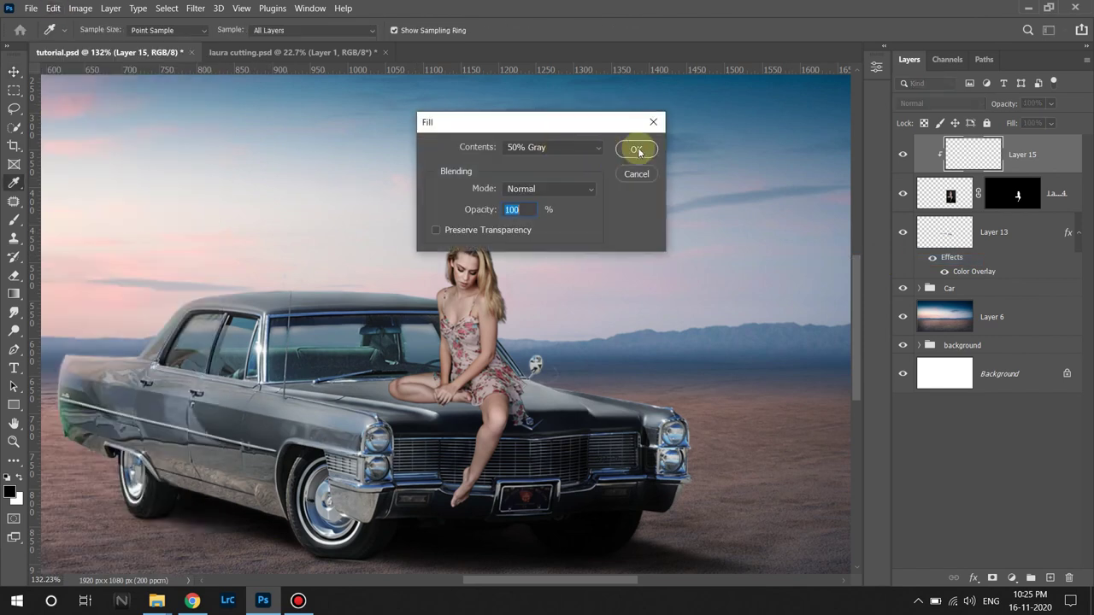
click(637, 150)
click(919, 103)
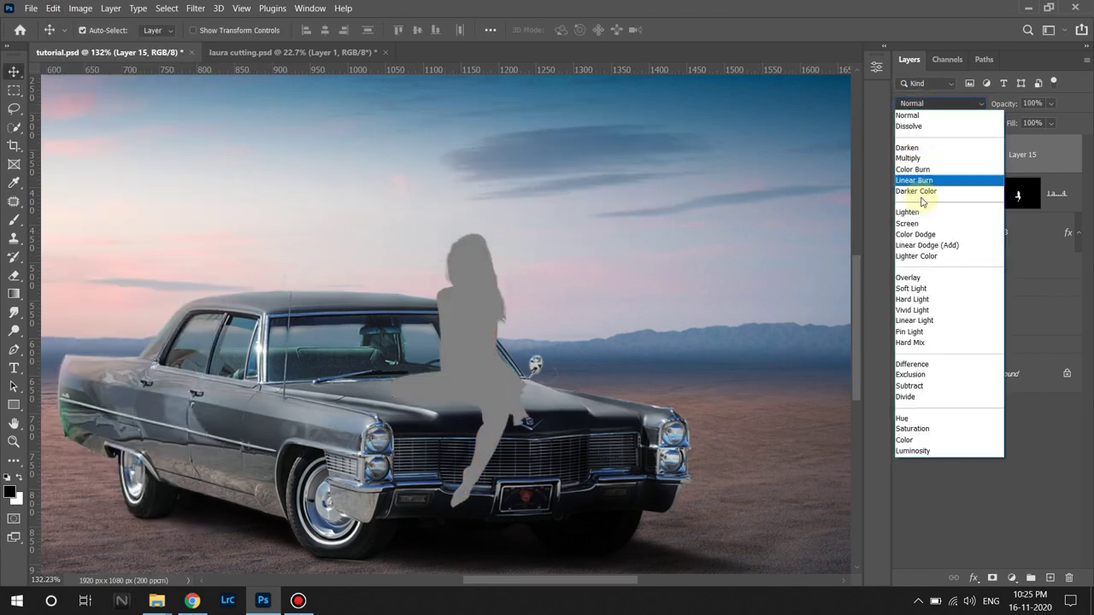
click(916, 280)
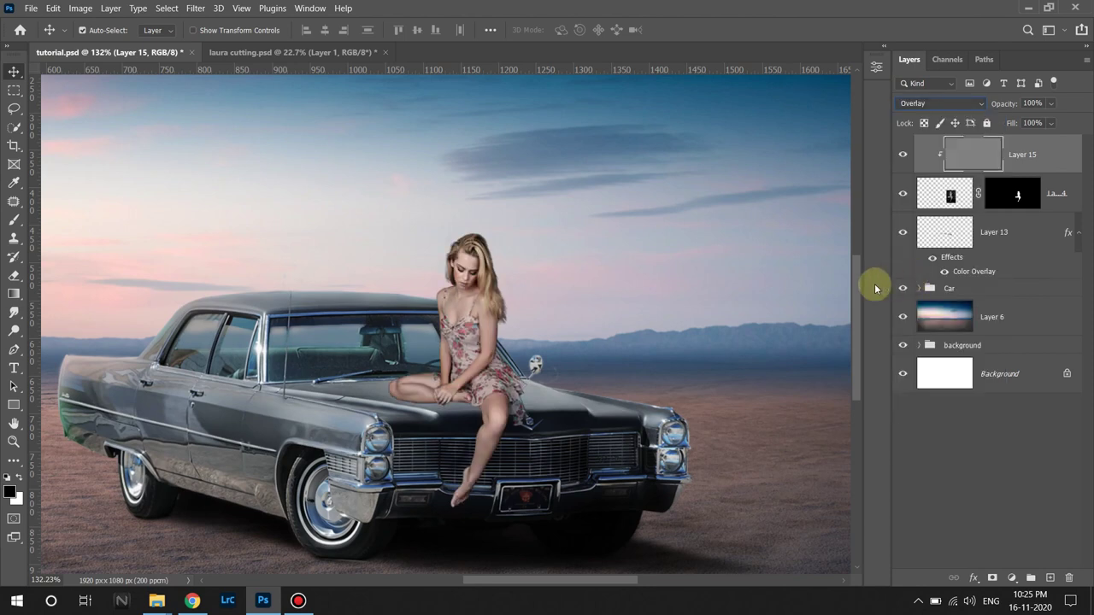
Select the Burn tool and adjust its brush size over the woman.
right_click(17, 331)
click(52, 331)
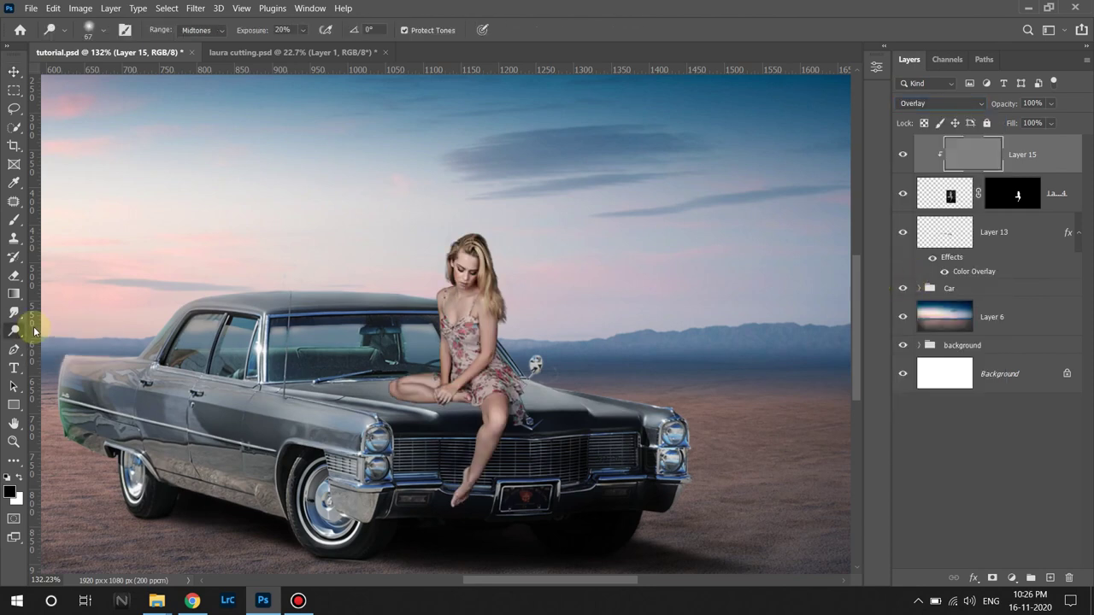
right_click(14, 331)
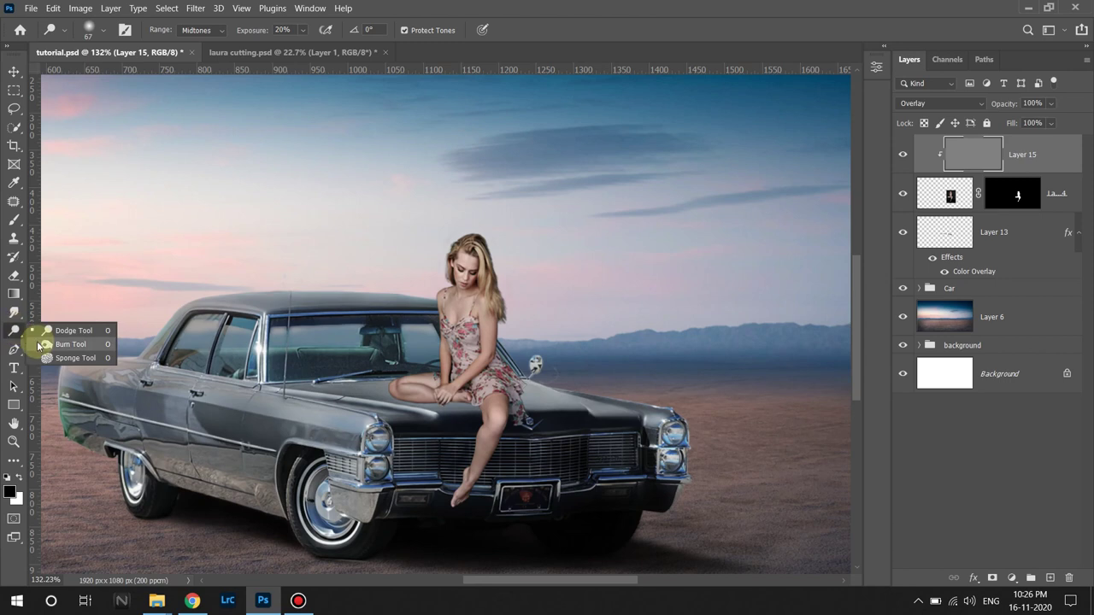
click(69, 335)
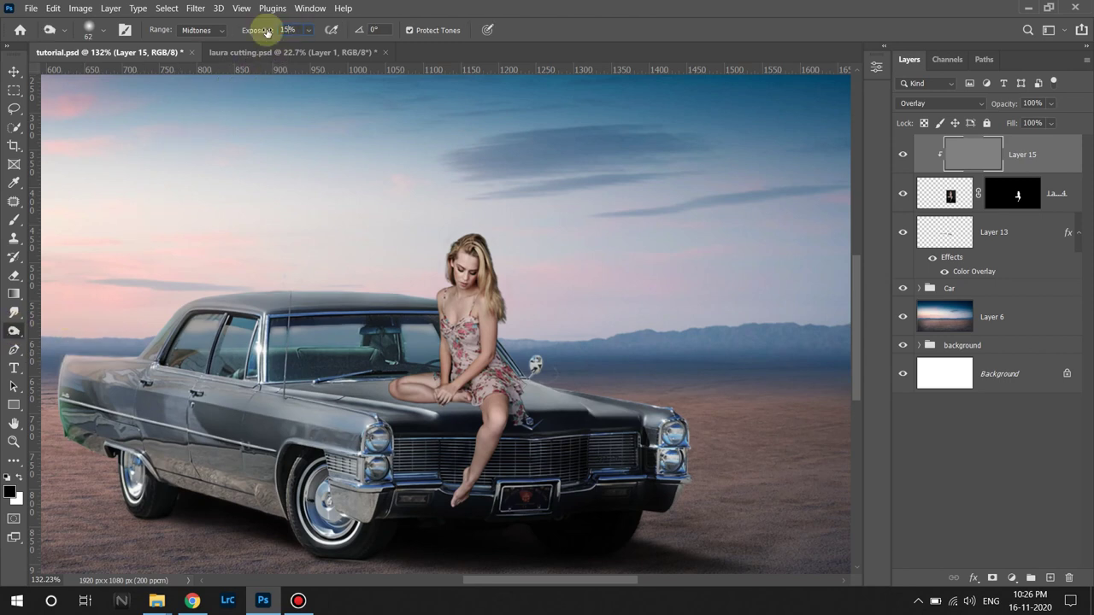
scroll(385, 271, up, 10)
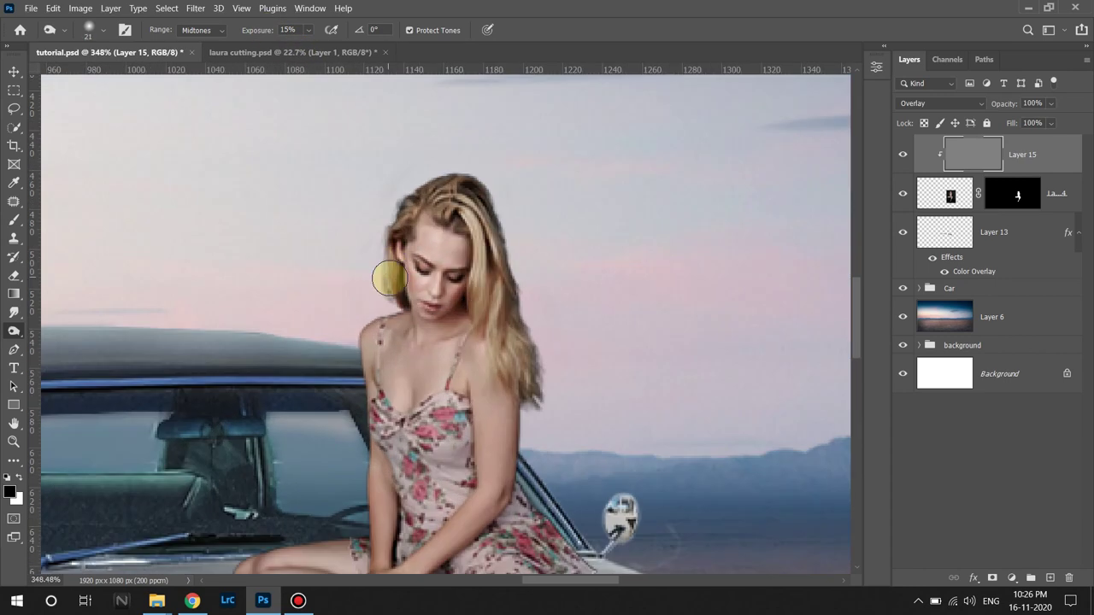
right_click(379, 276)
key(Escape)
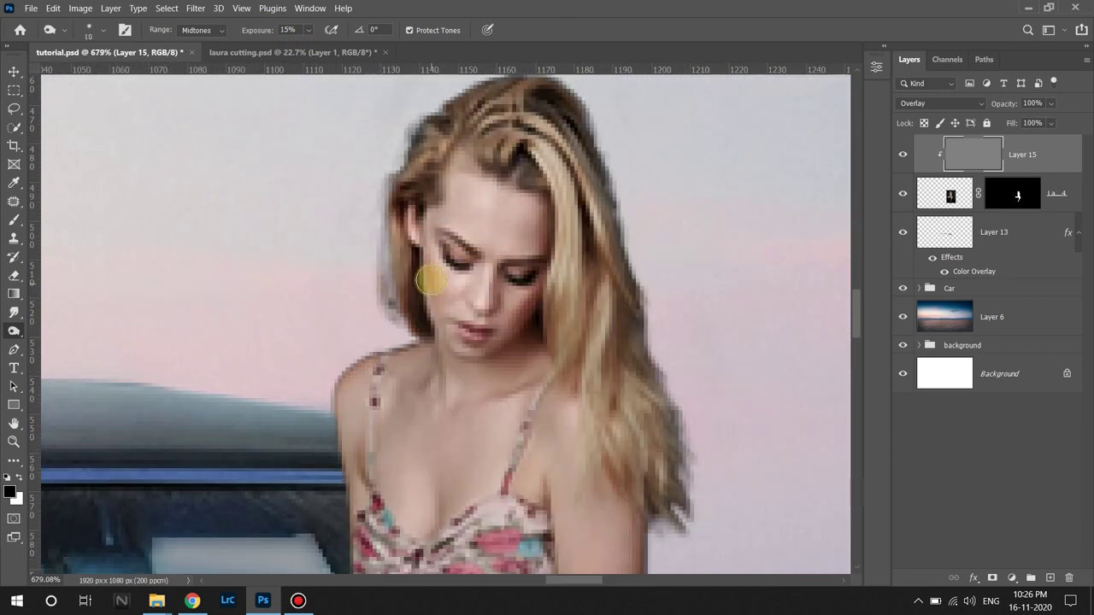
alt+right_click(488, 309)
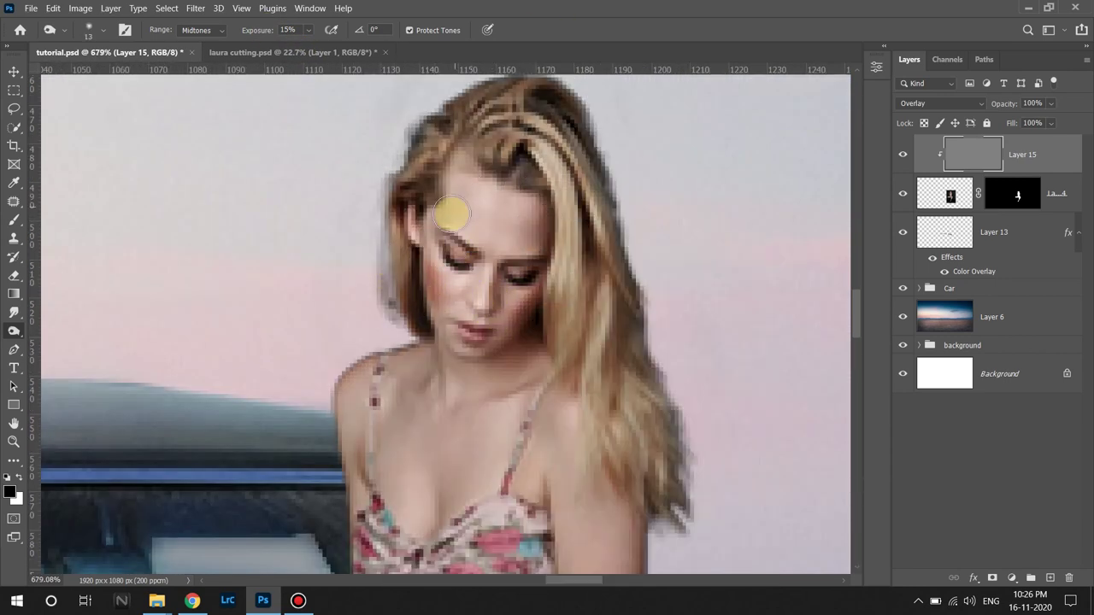
scroll(335, 433, down, 5)
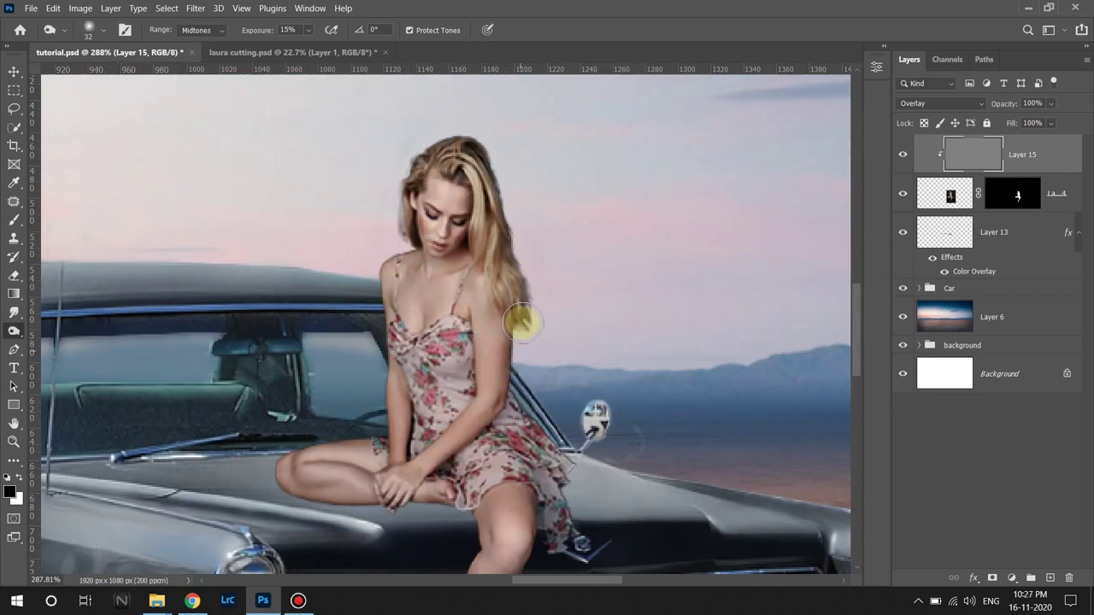
scroll(527, 485, down, 3)
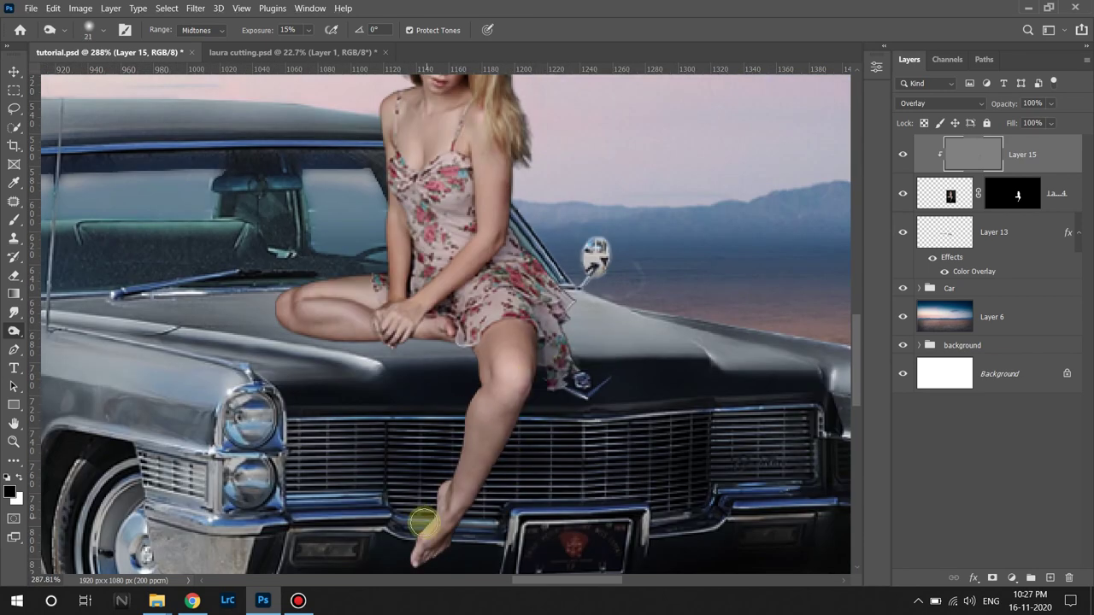
scroll(342, 346, up, 4)
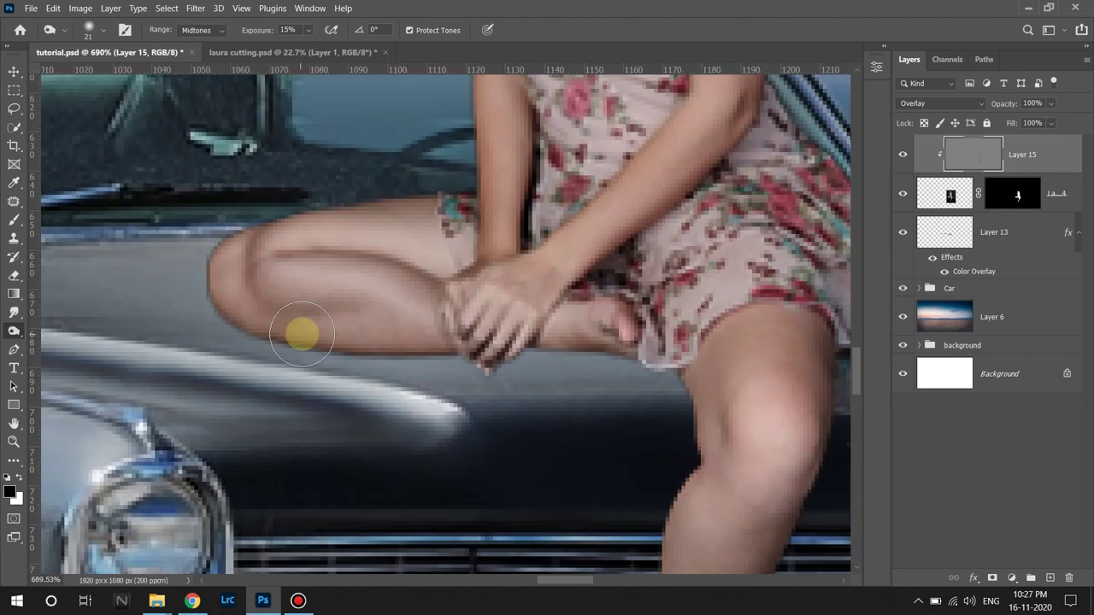
Burn shadows under the thigh, along the arm's left edge and on the neck below the hair.
mouse_move(353, 309)
mouse_down()
mouse_move(191, 293)
mouse_move(378, 342)
mouse_move(334, 347)
mouse_move(226, 318)
mouse_up()
key(bracketright)
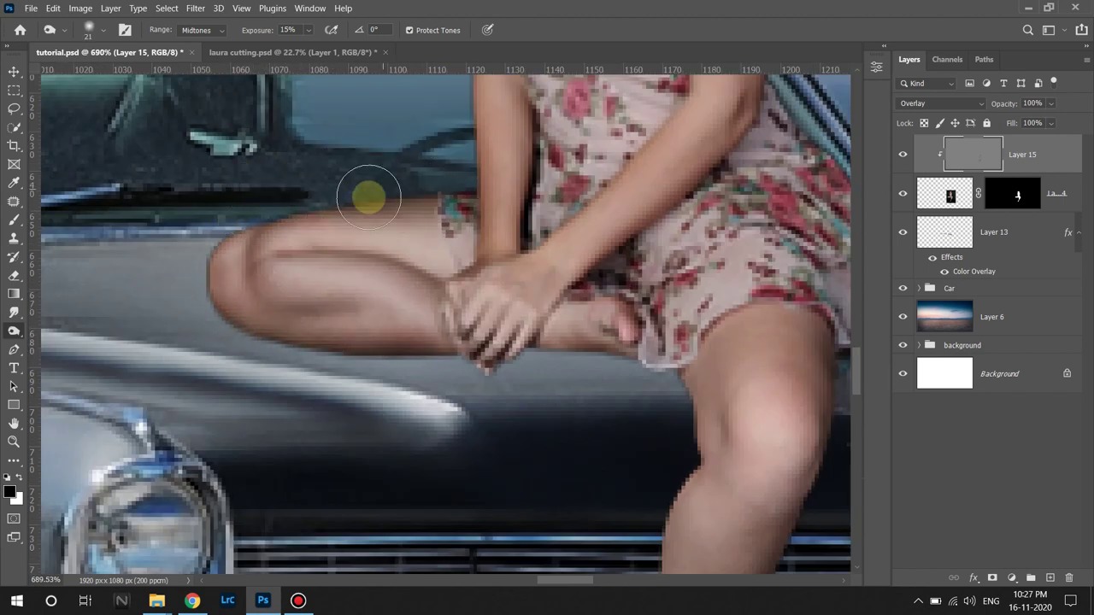
scroll(367, 191, up, 3)
mouse_move(442, 415)
mouse_down()
mouse_move(383, 293)
mouse_move(386, 171)
mouse_up()
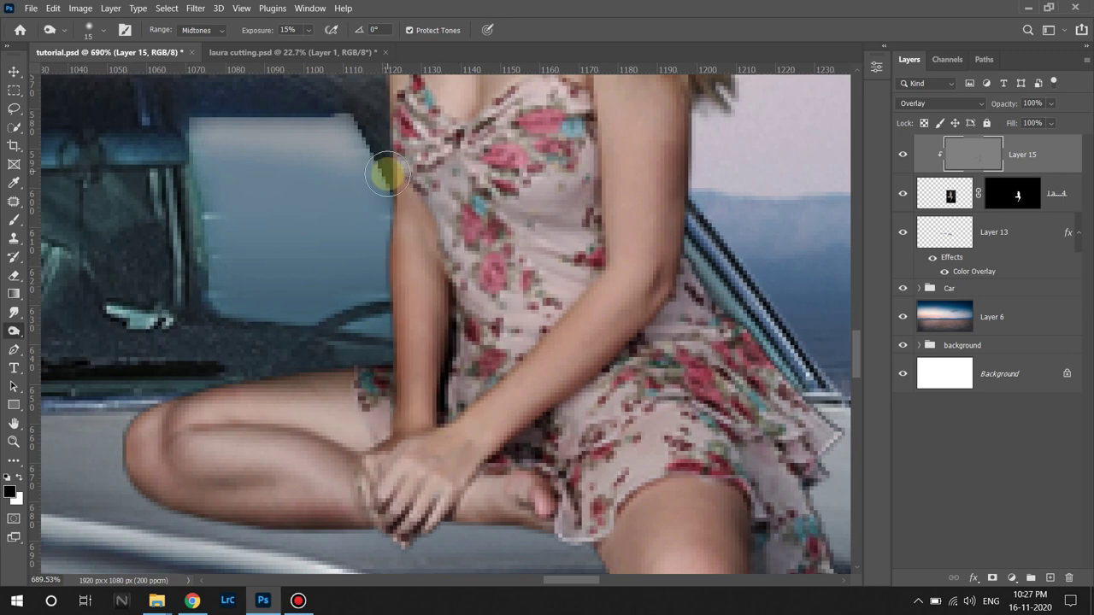
key(bracketleft)
scroll(385, 171, up, 3)
mouse_move(351, 424)
mouse_down()
mouse_move(359, 341)
mouse_move(332, 171)
mouse_up()
scroll(332, 171, down, 3)
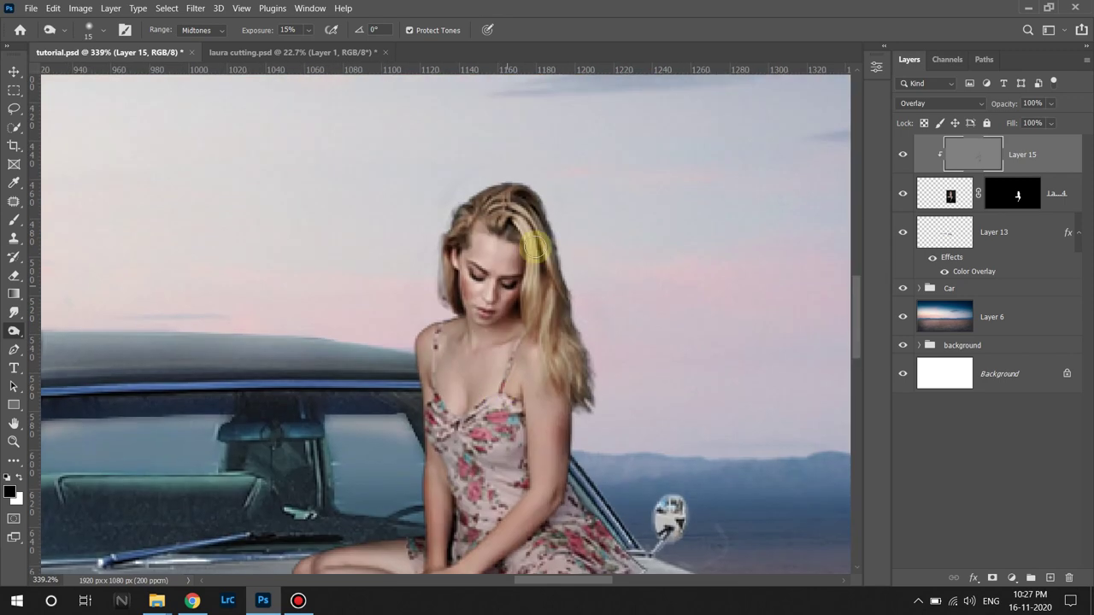
drag(501, 342, 517, 330)
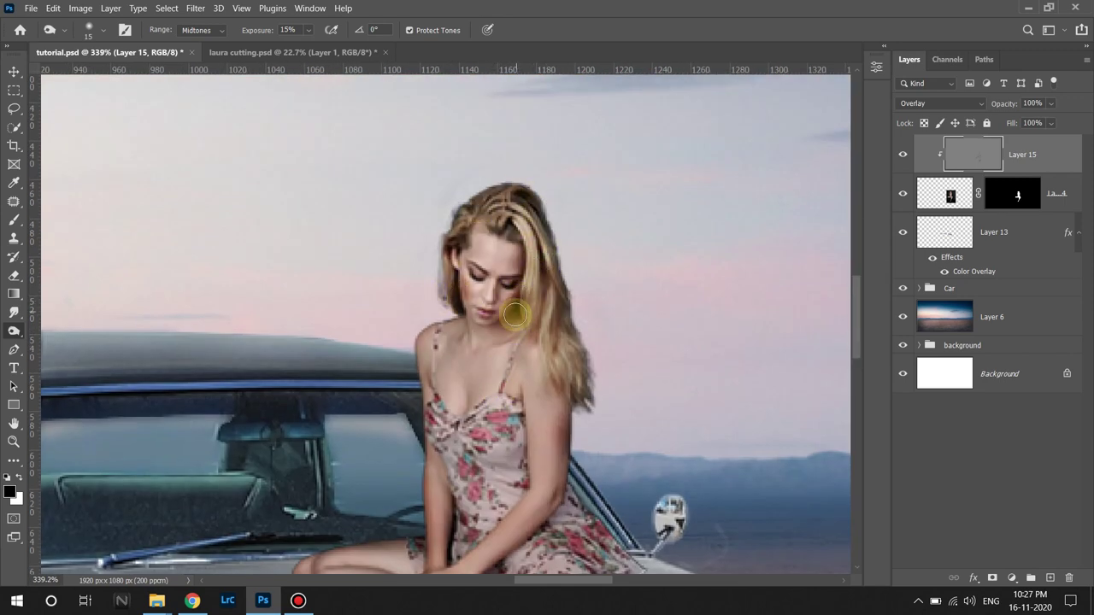
Toggle Layer 15's visibility to compare before and after the burning.
scroll(547, 410, down, 1)
scroll(547, 410, down, 1)
click(902, 155)
click(902, 155)
click(902, 155)
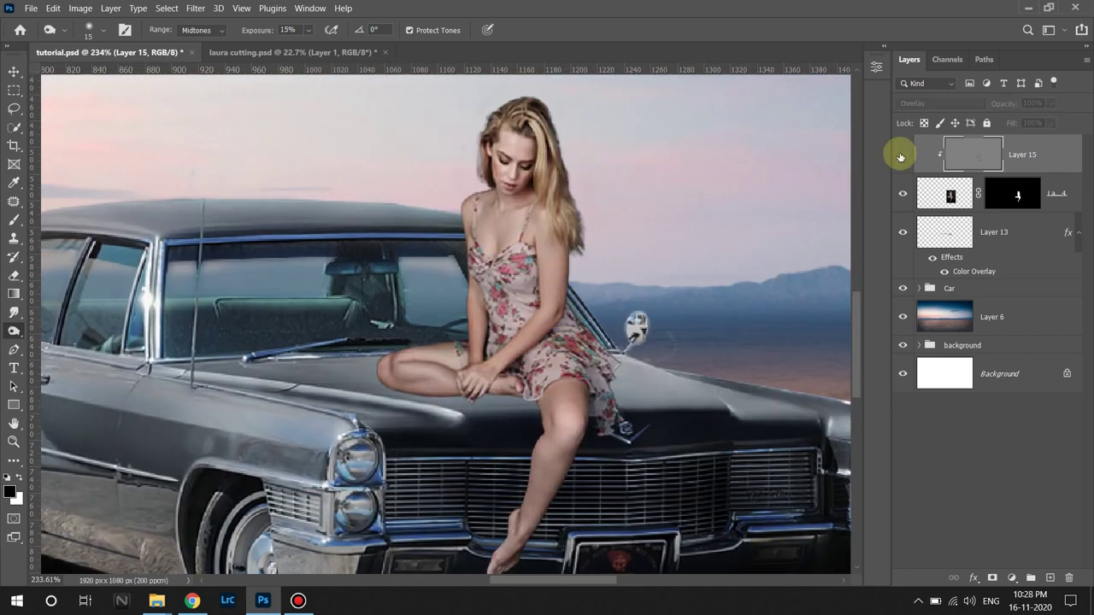
click(902, 154)
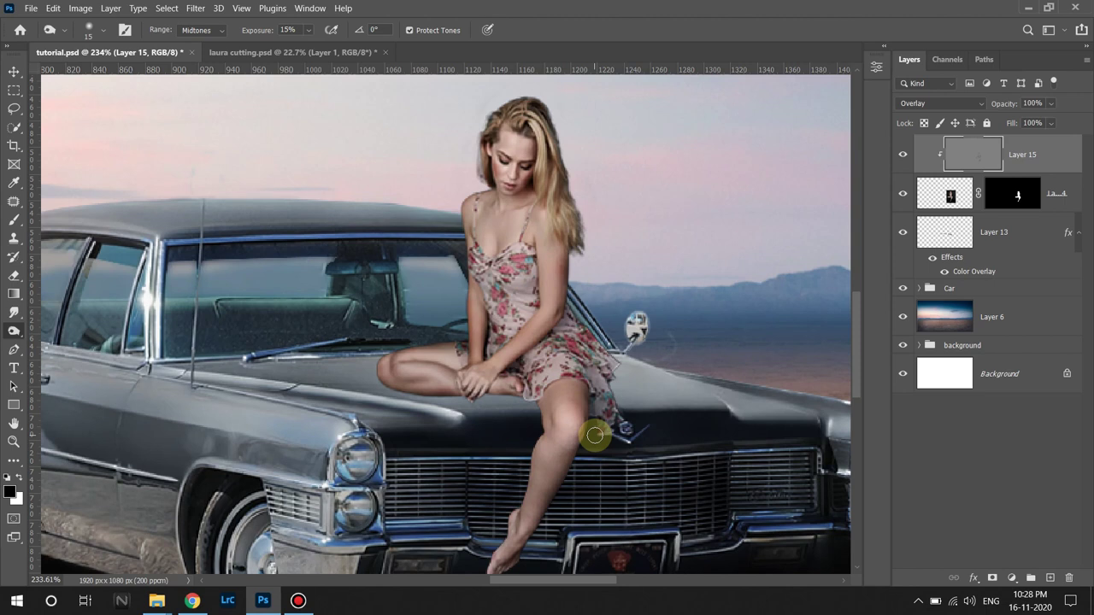
Switch to the Dodge tool and brighten a small highlight on the woman's cheek.
right_click(14, 331)
click(60, 319)
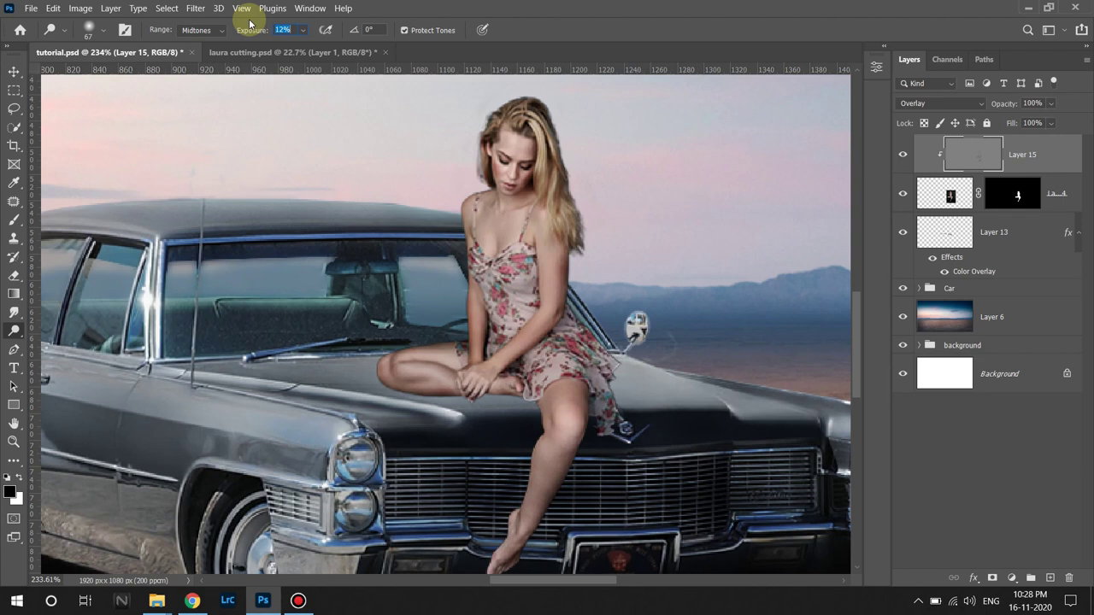
scroll(520, 419, up, 5)
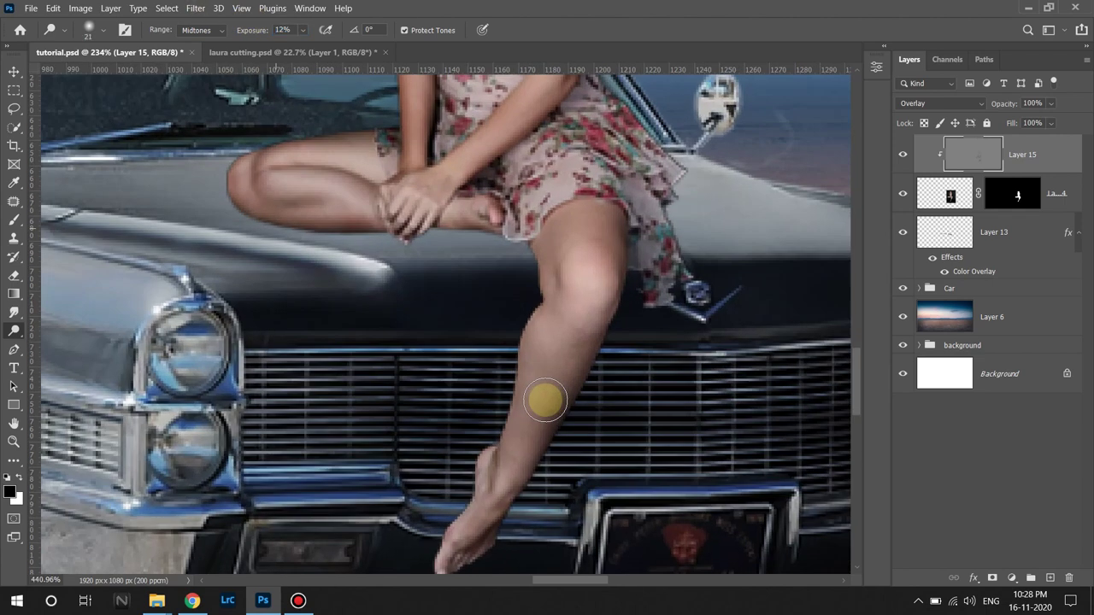
scroll(524, 407, down, 1)
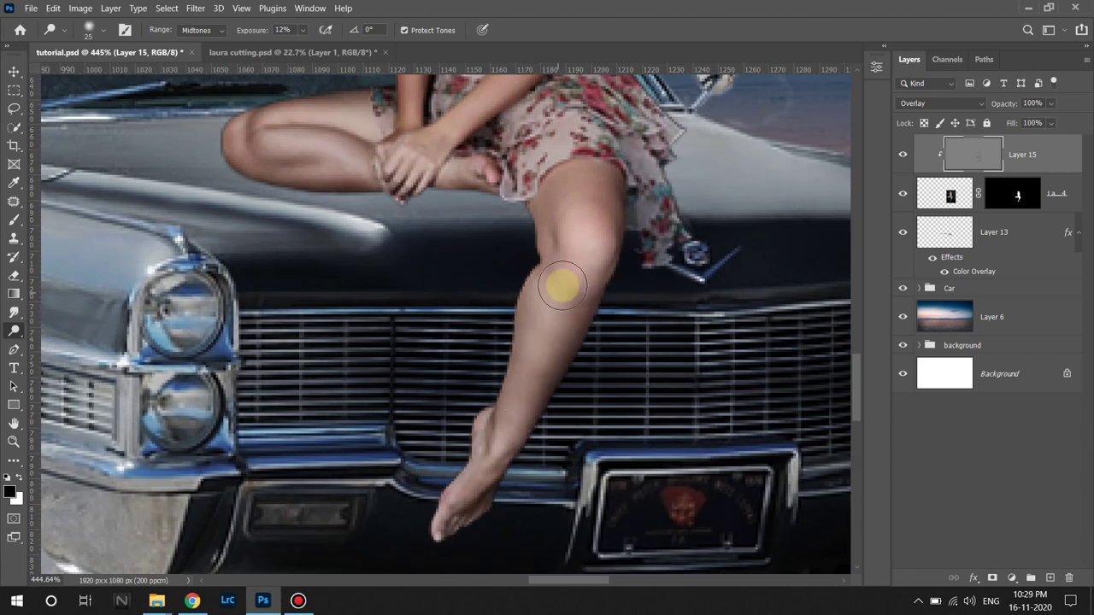
scroll(530, 386, up, 5)
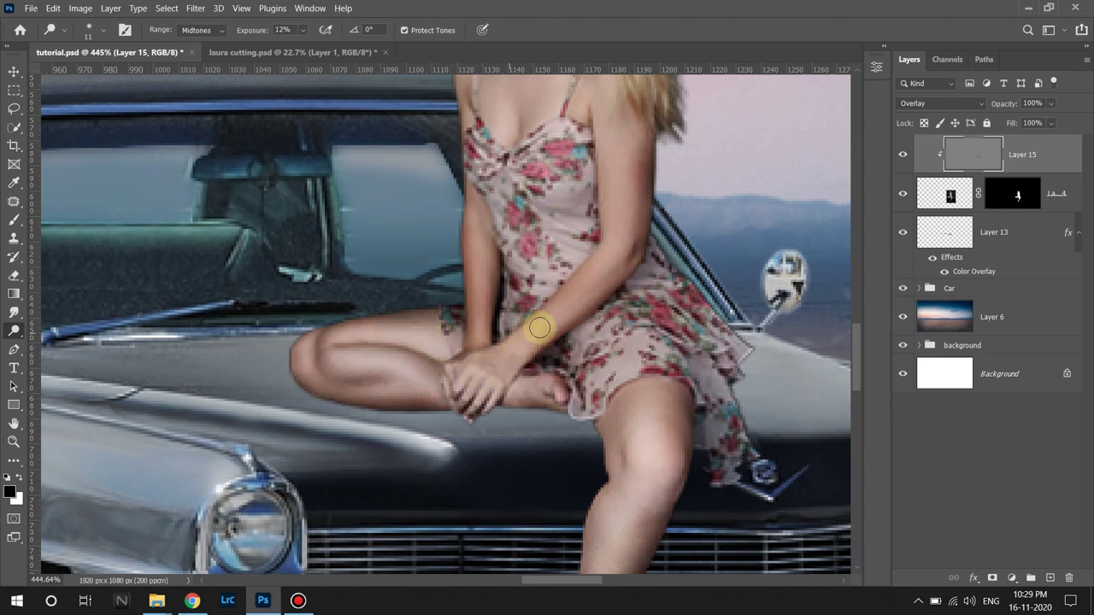
scroll(617, 231, up, 2)
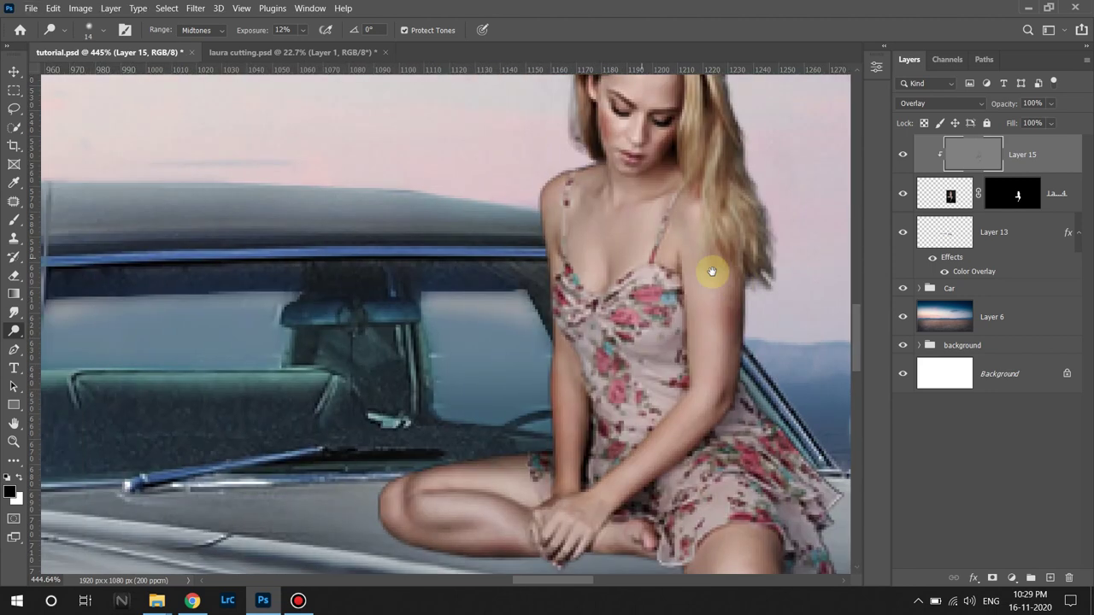
scroll(615, 298, up, 2)
scroll(576, 466, up, 2)
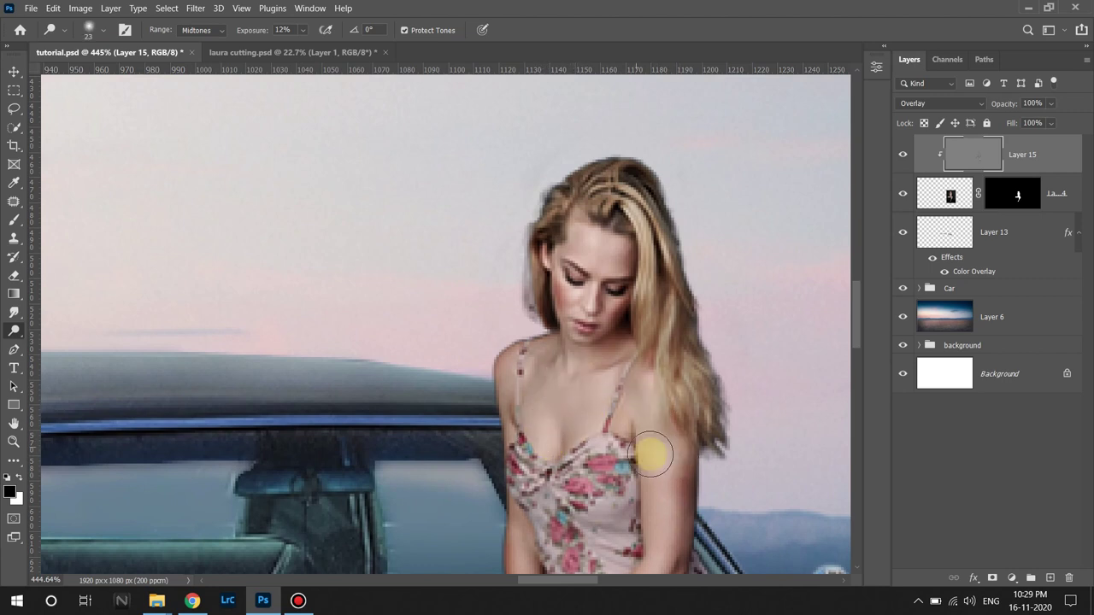
scroll(647, 451, up, 2)
scroll(569, 211, up, 1)
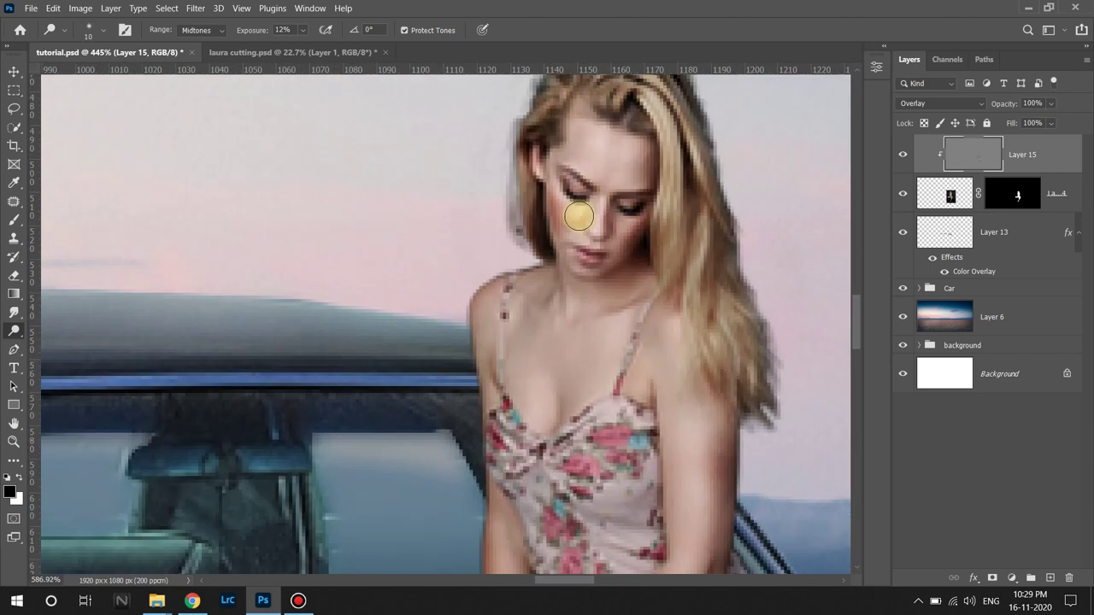
mouse_move(603, 212)
mouse_down()
mouse_move(607, 230)
mouse_move(679, 276)
mouse_up()
scroll(679, 257, down, 1)
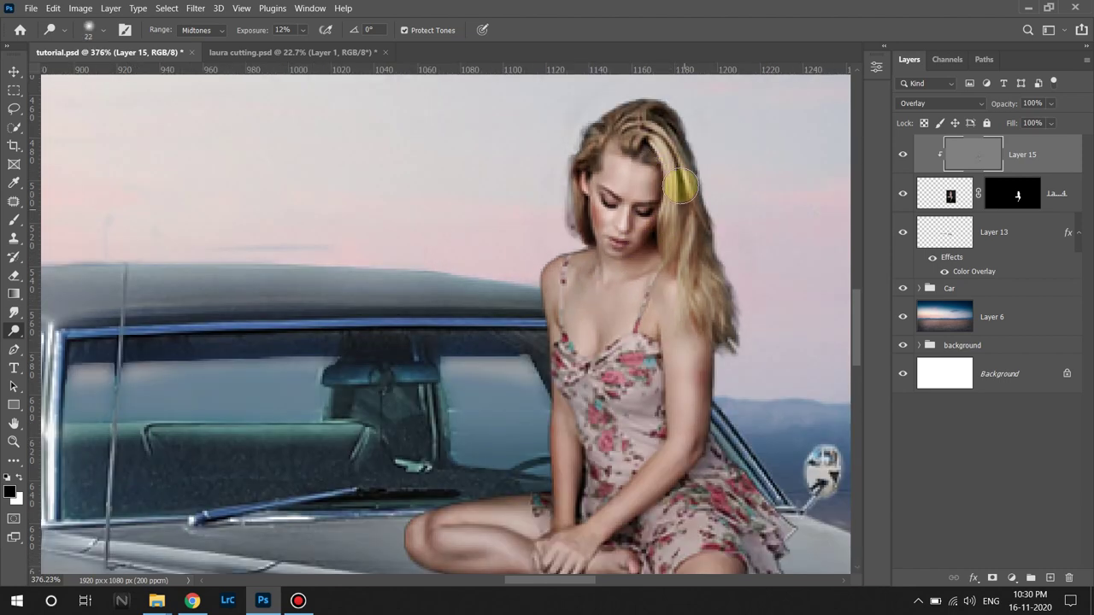
scroll(589, 270, down, 1)
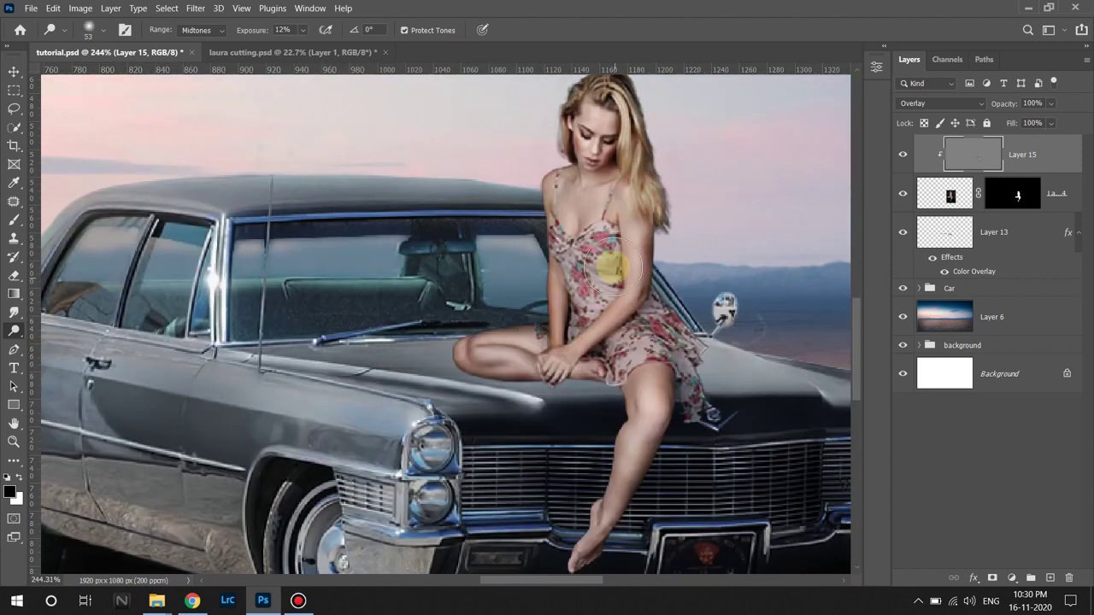
Shrink the brush, switch to Burn and darken the shadow under the thigh.
drag(513, 367, 472, 368)
scroll(574, 380, up, 2)
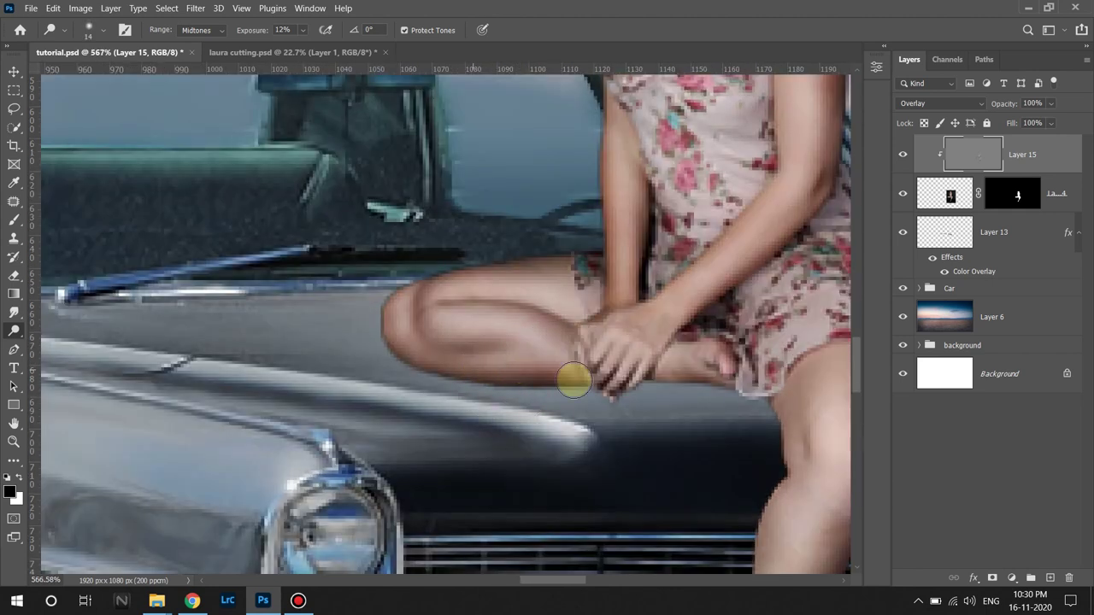
scroll(573, 381, down, 2)
scroll(574, 380, right, 3)
right_click(13, 331)
click(68, 348)
drag(381, 282, 368, 283)
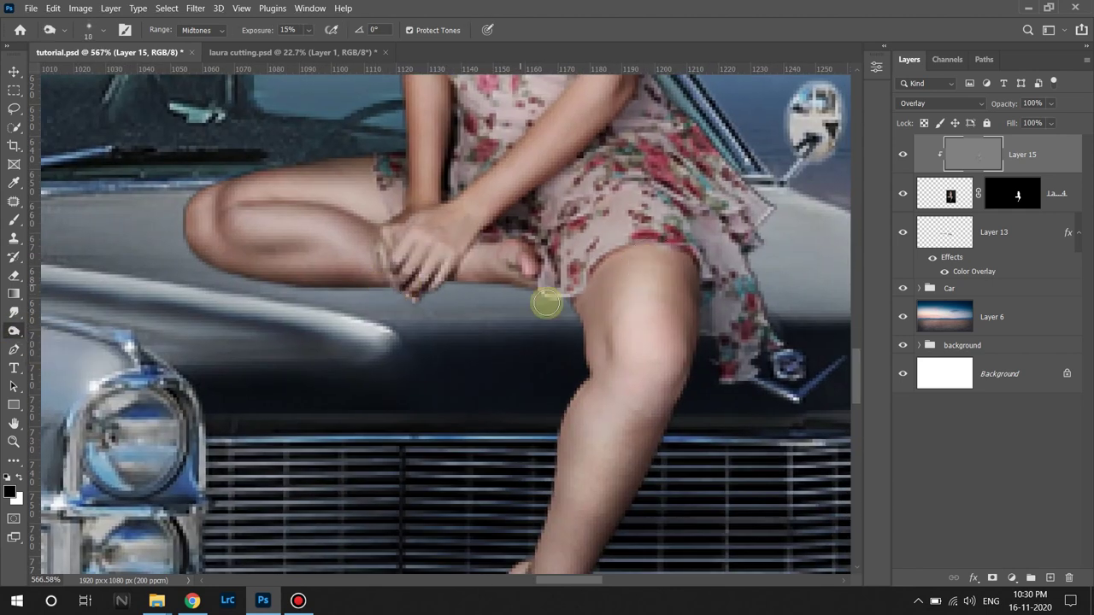
key(bracketright)
scroll(542, 484, down, 3)
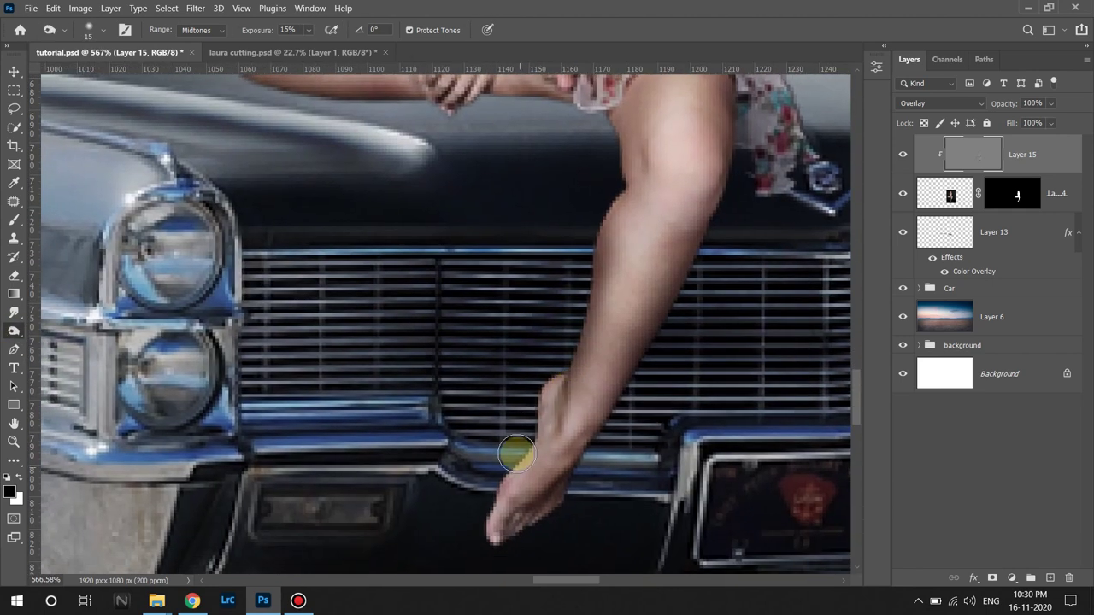
drag(282, 295, 278, 560)
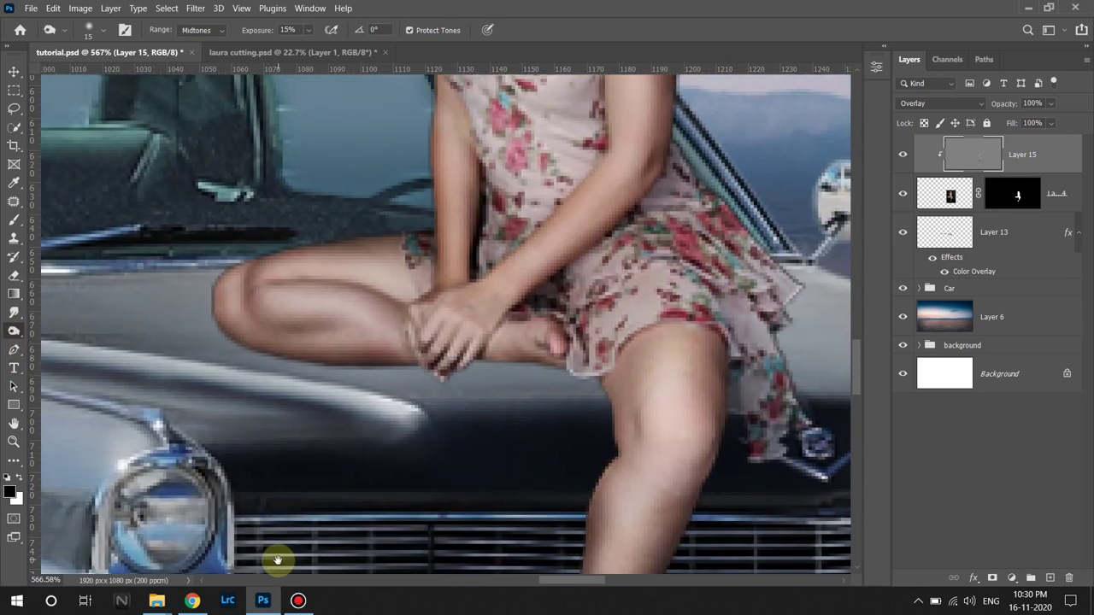
drag(488, 237, 466, 280)
Enlarge the brush and reselect the Burn tool after briefly switching to the Eraser.
key(bracketright)
scroll(604, 432, down, 5)
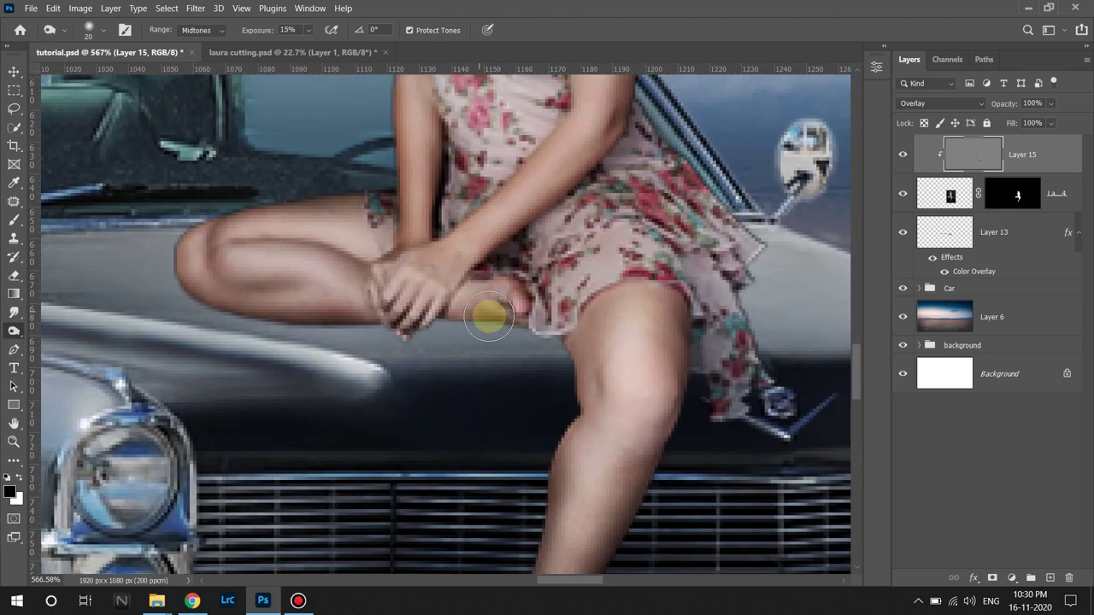
scroll(488, 313, down, 5)
scroll(448, 434, down, 5)
scroll(385, 430, down, 3)
scroll(391, 424, down, 1)
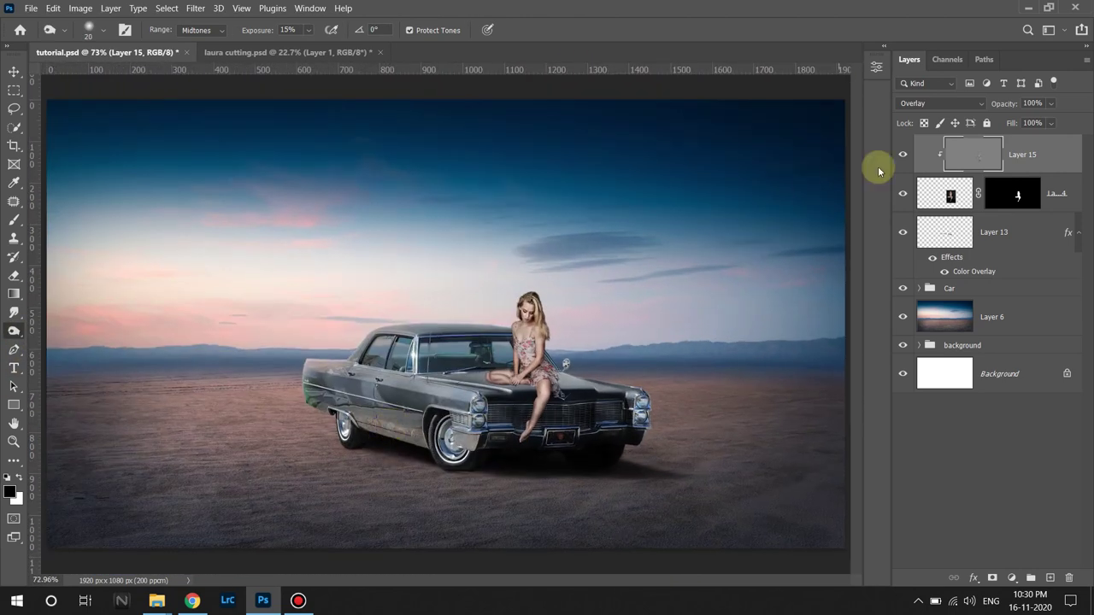
scroll(525, 410, up, 10)
scroll(496, 248, up, 4)
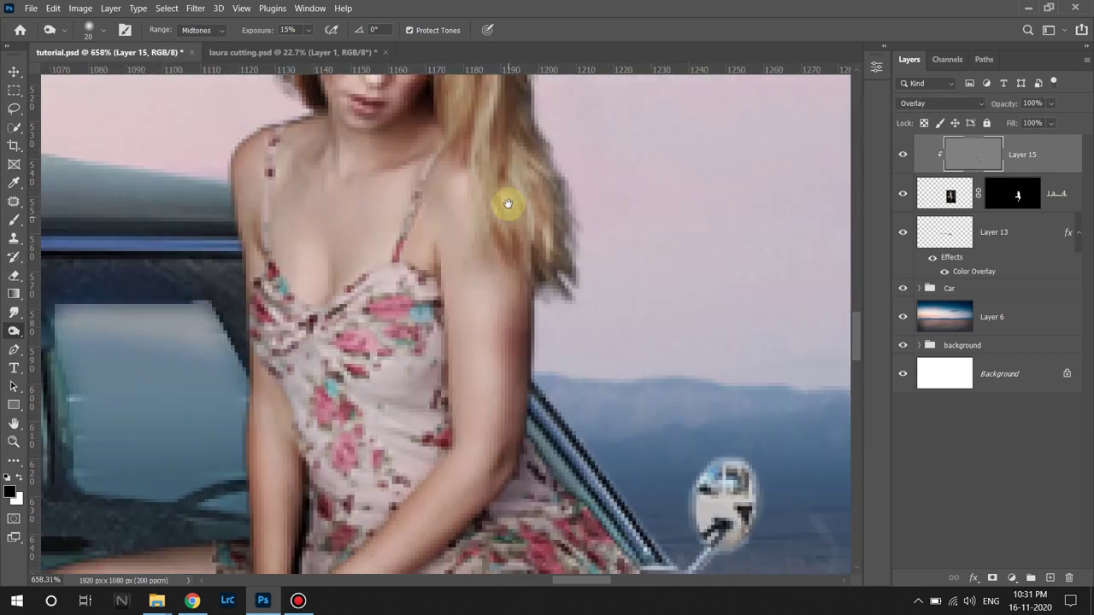
key(e)
click(14, 331)
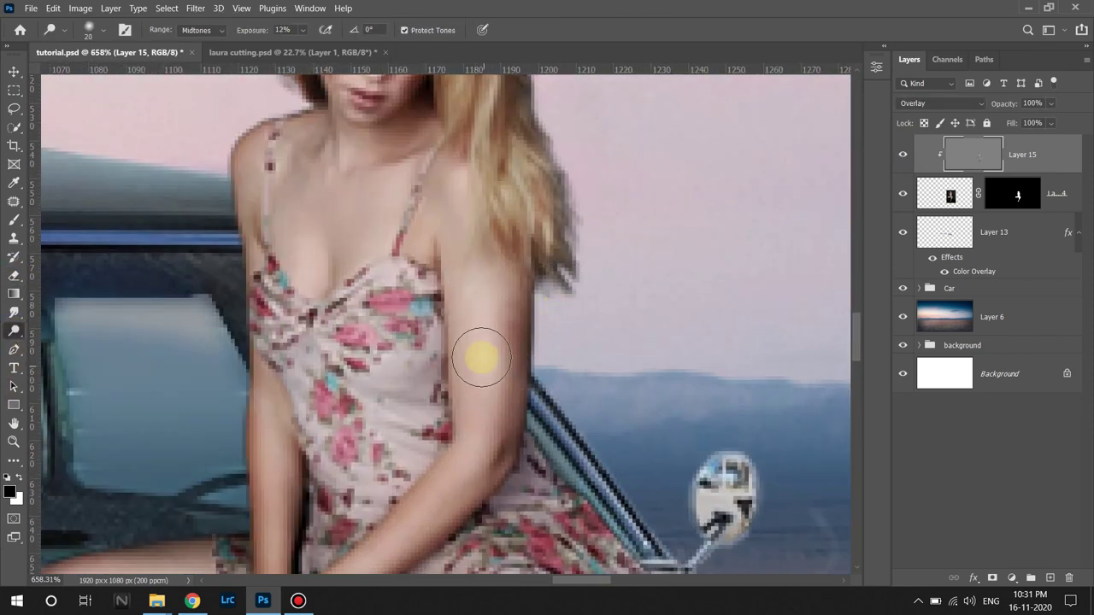
right_click(13, 331)
click(55, 341)
scroll(606, 176, down, 10)
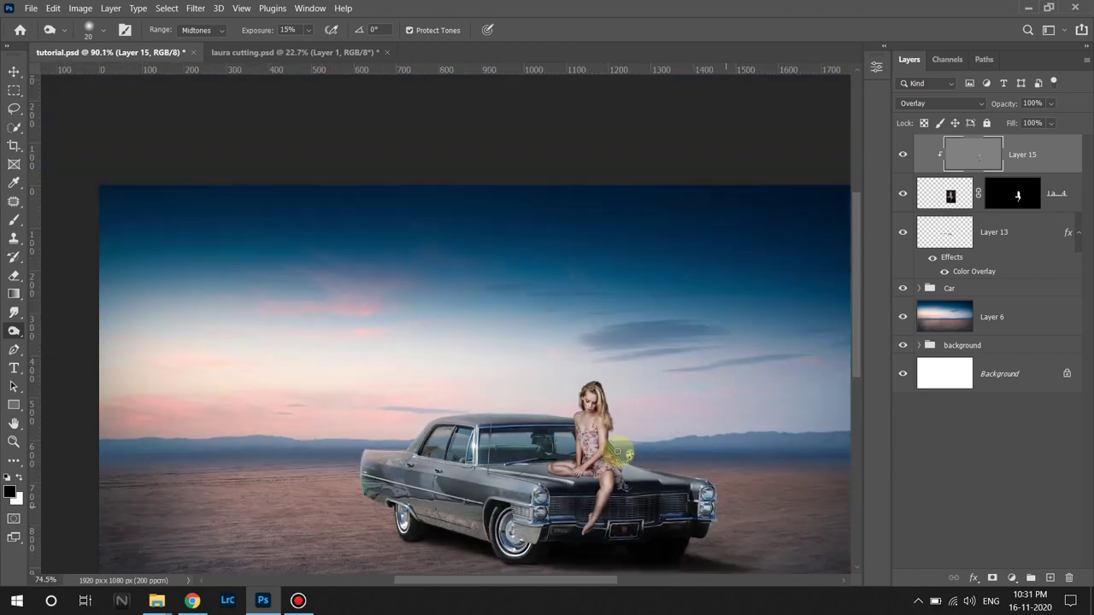
scroll(501, 361, up, 4)
scroll(501, 362, up, 3)
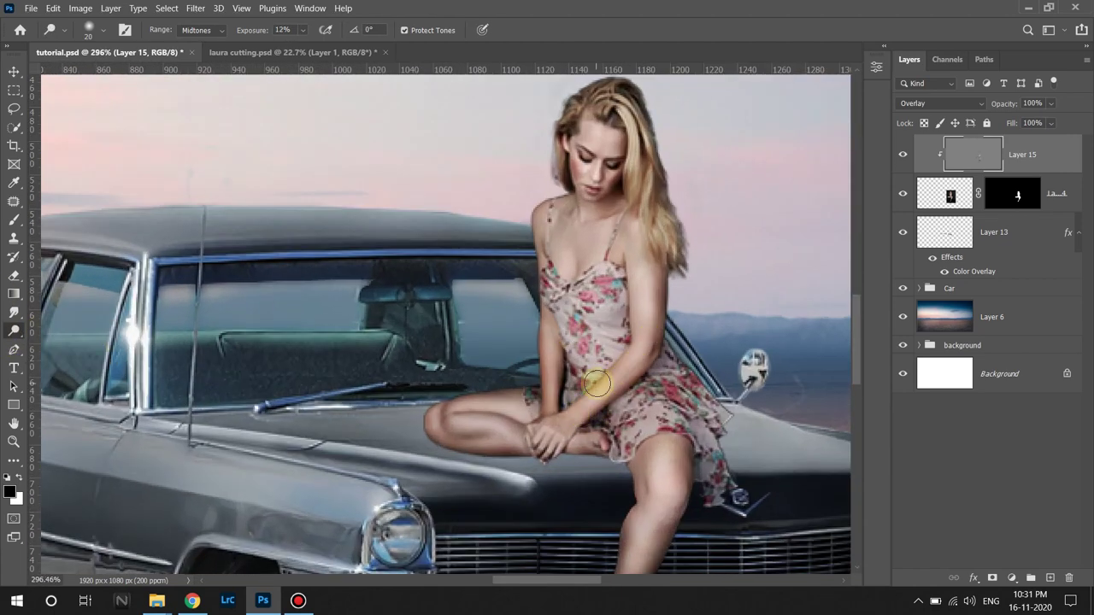
Apply Layer 14's layer mask permanently.
scroll(576, 391, down, 3)
scroll(572, 454, down, 3)
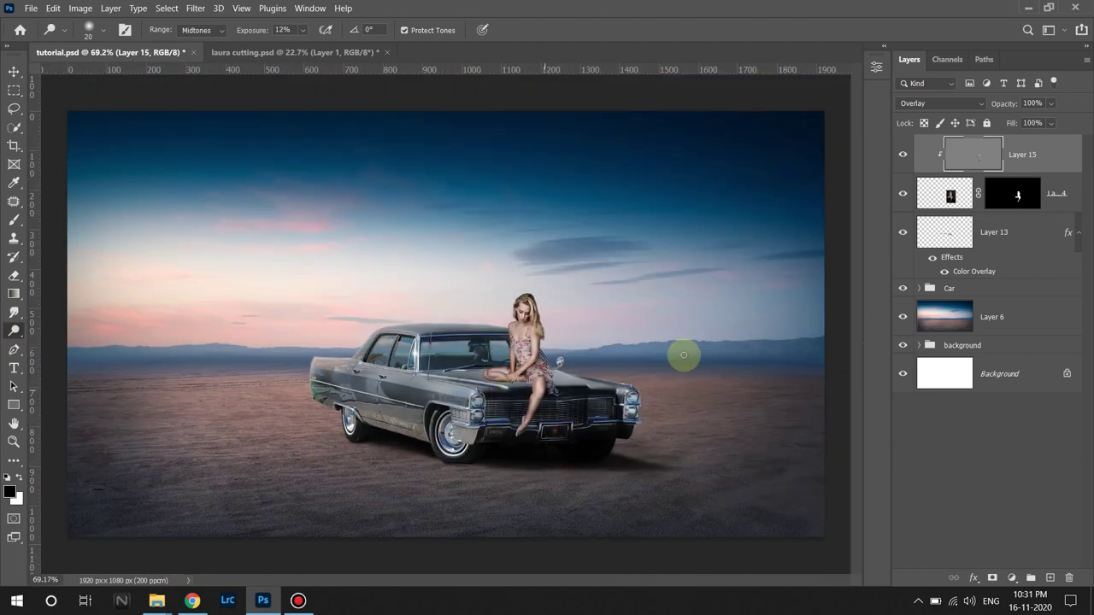
right_click(1038, 194)
click(993, 235)
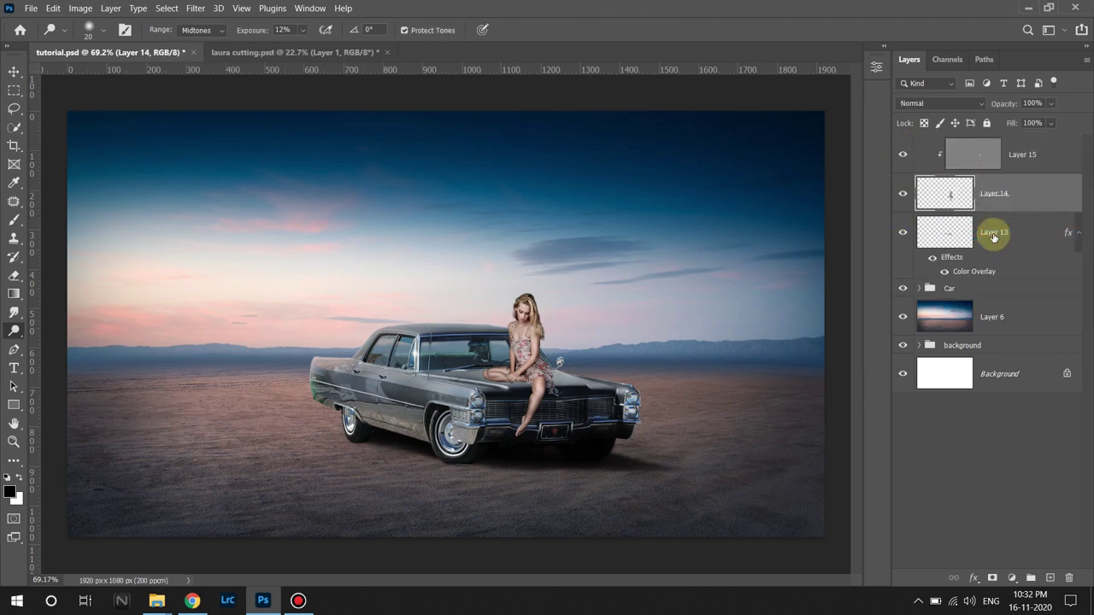
Add a drop shadow to Layer 14 with 5 px distance, 0 spread and about 70% opacity.
right_click(986, 199)
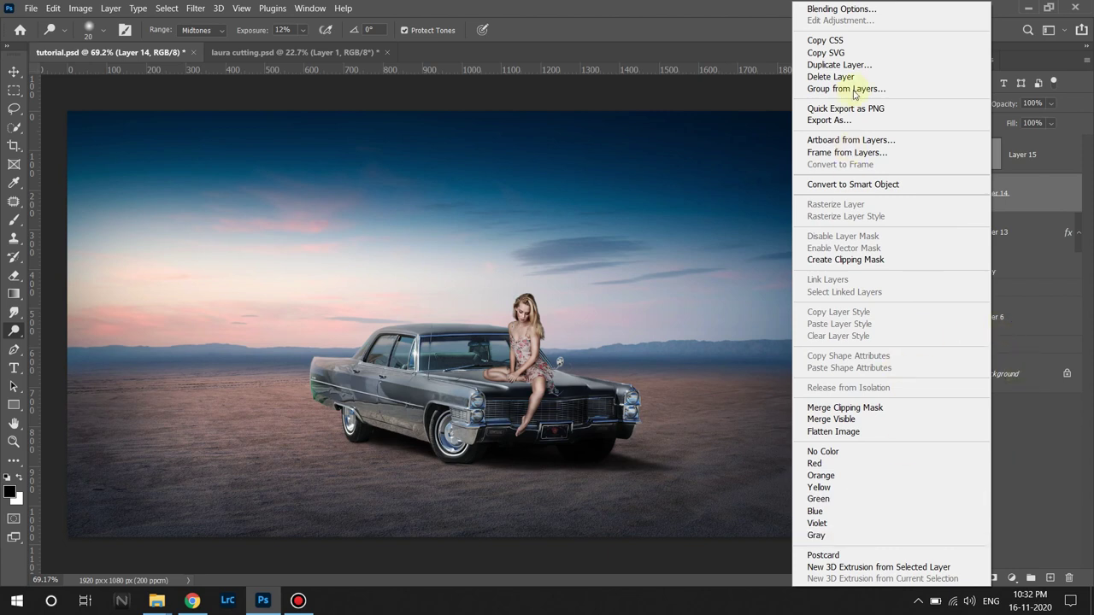
click(842, 10)
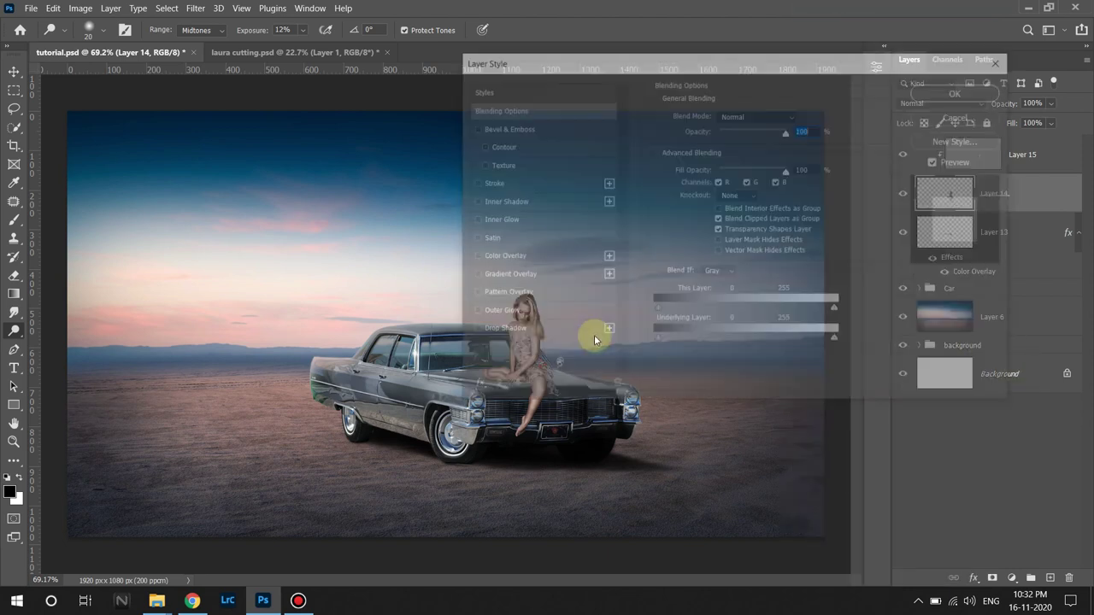
click(504, 332)
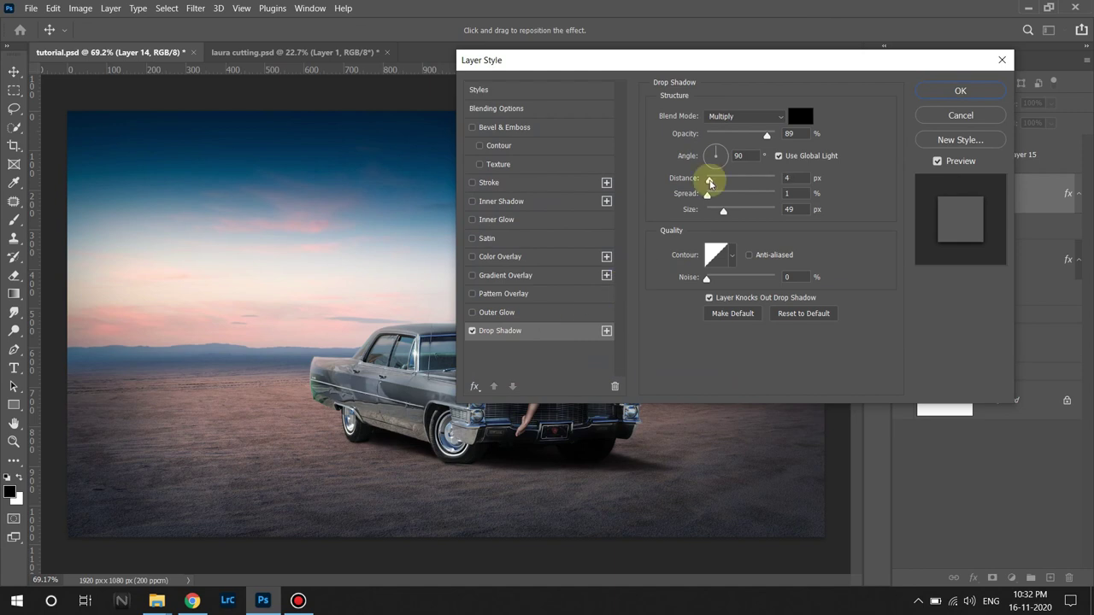
mouse_move(716, 180)
mouse_down()
mouse_move(711, 214)
mouse_move(706, 196)
mouse_up()
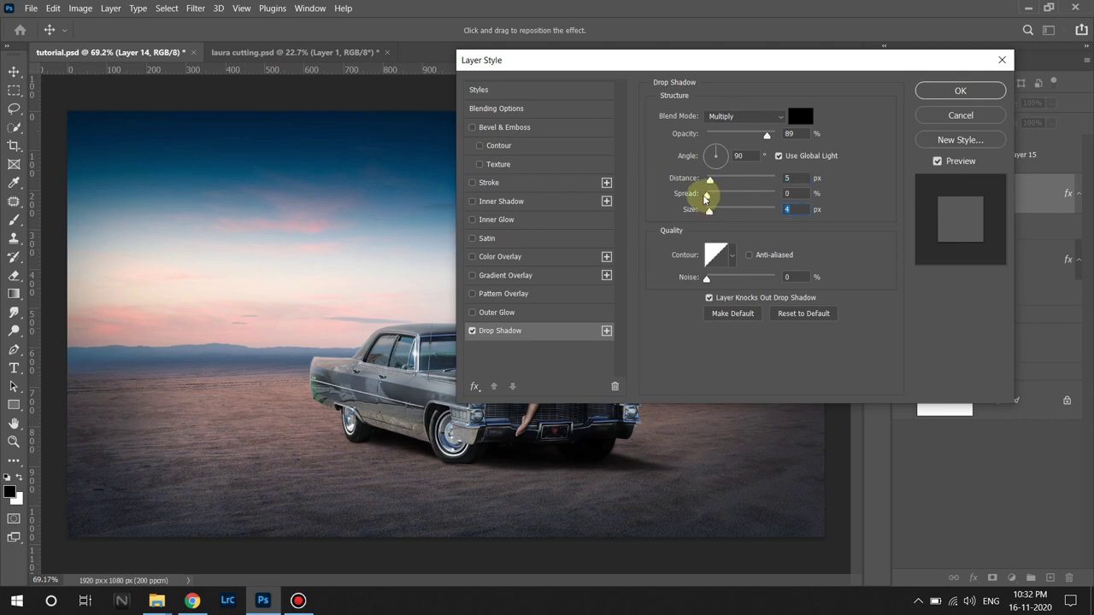
click(706, 197)
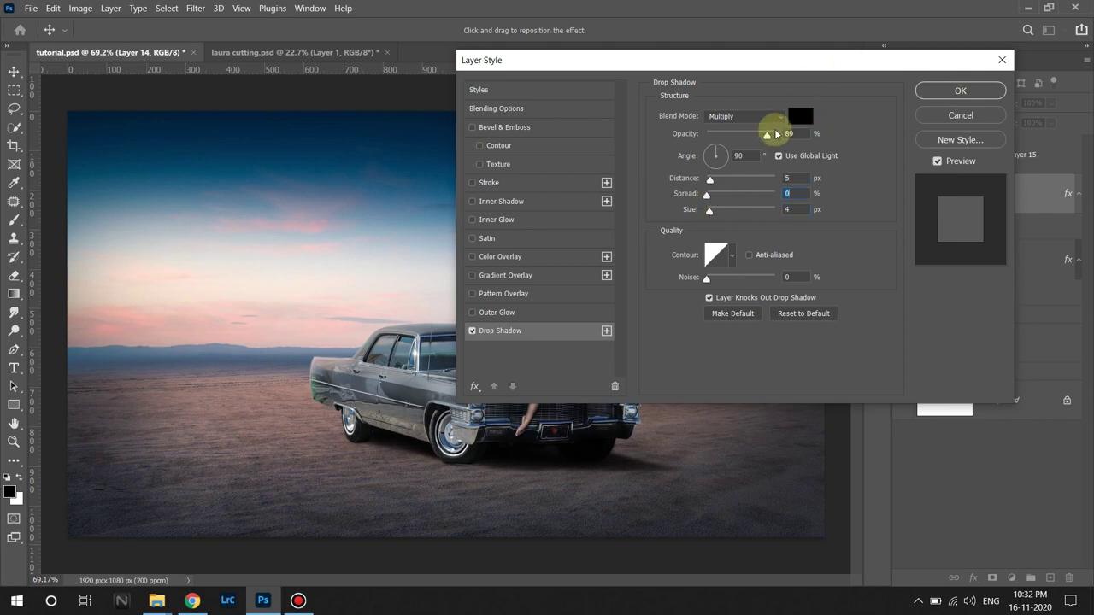
drag(776, 134, 755, 137)
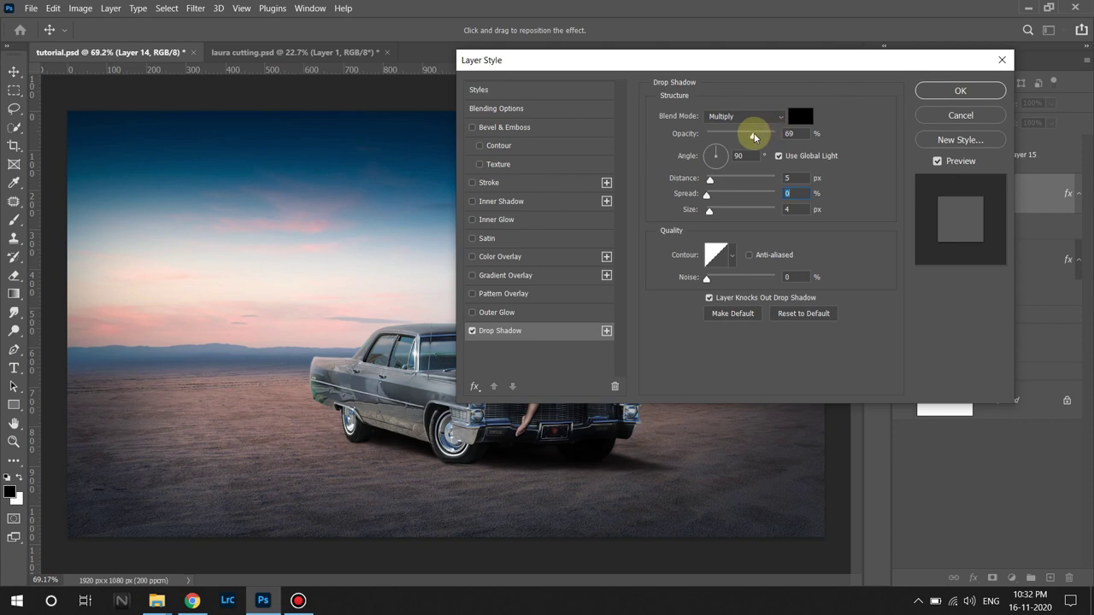
click(754, 137)
drag(754, 137, 757, 142)
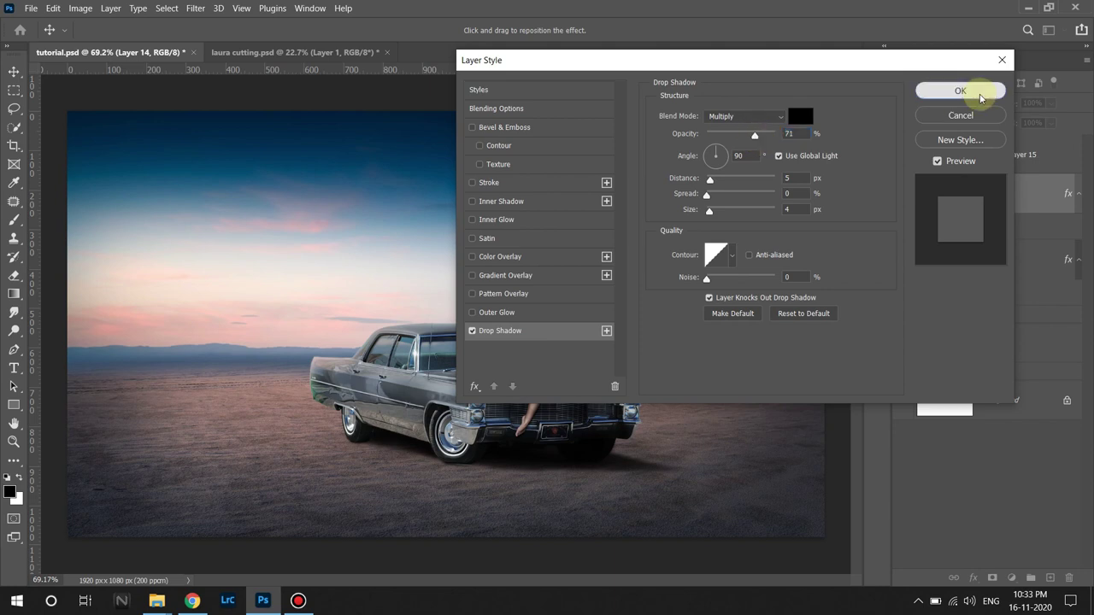
click(980, 97)
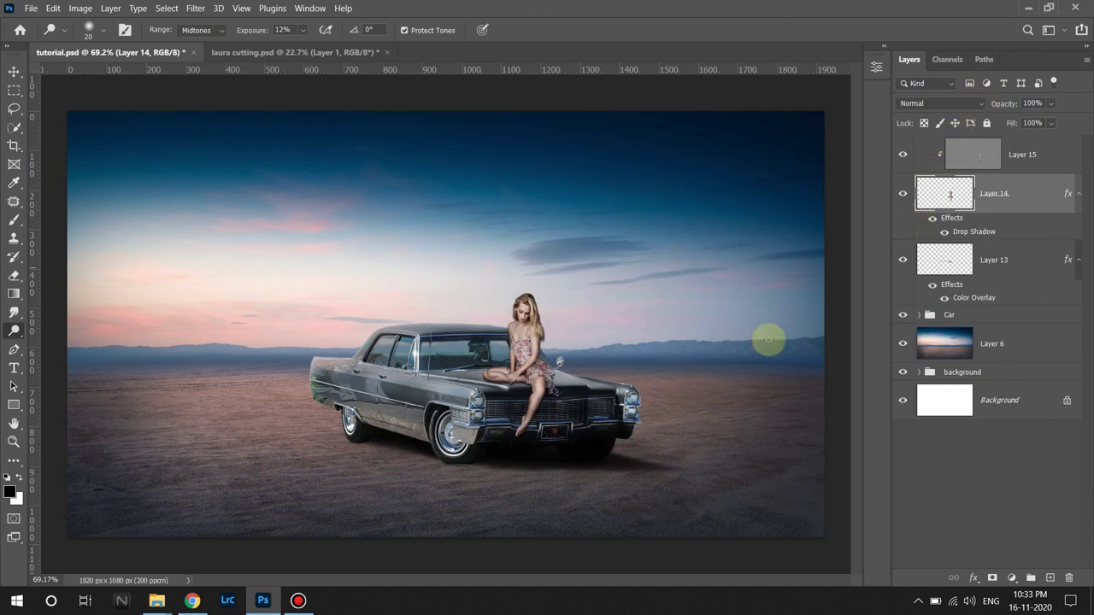
Toggle the drop shadow and the woman's layer to compare her legs with and without shadow.
scroll(546, 402, up, 5)
scroll(542, 400, up, 2)
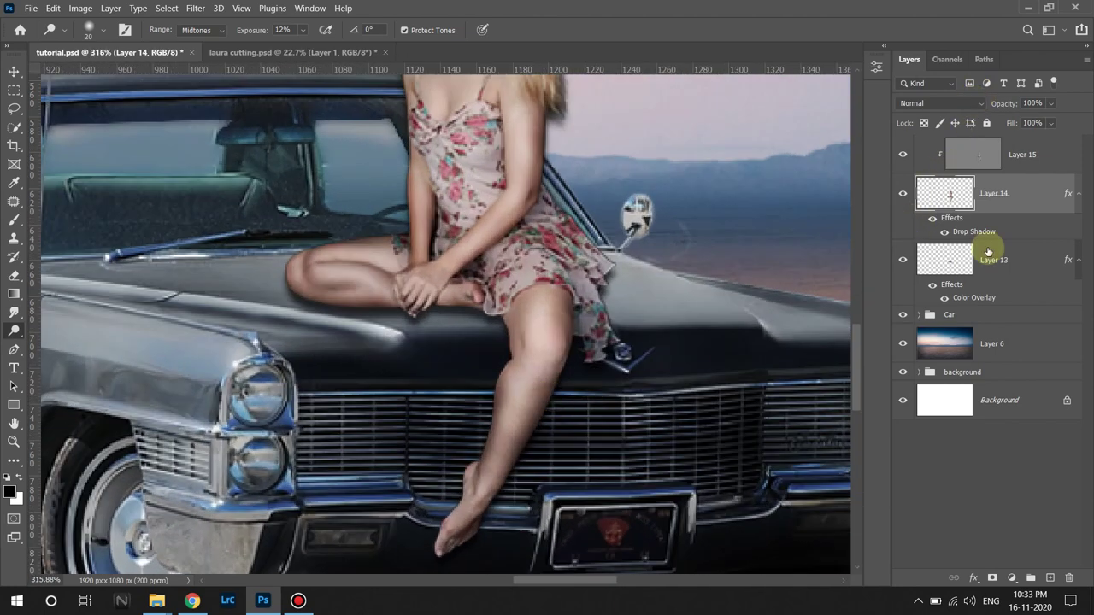
click(944, 232)
click(945, 233)
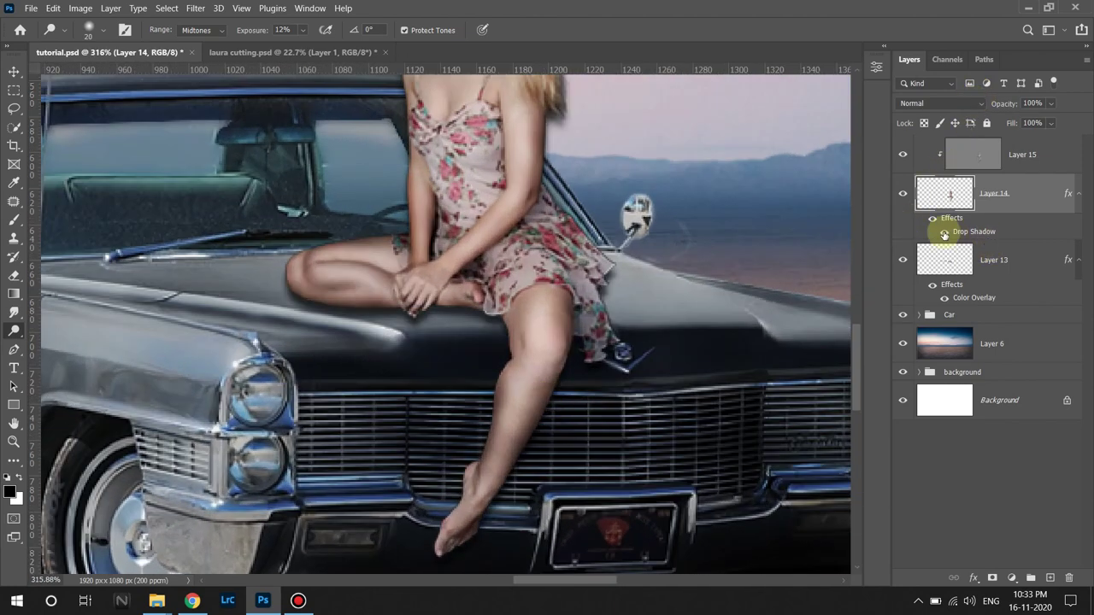
click(945, 233)
click(944, 233)
click(945, 233)
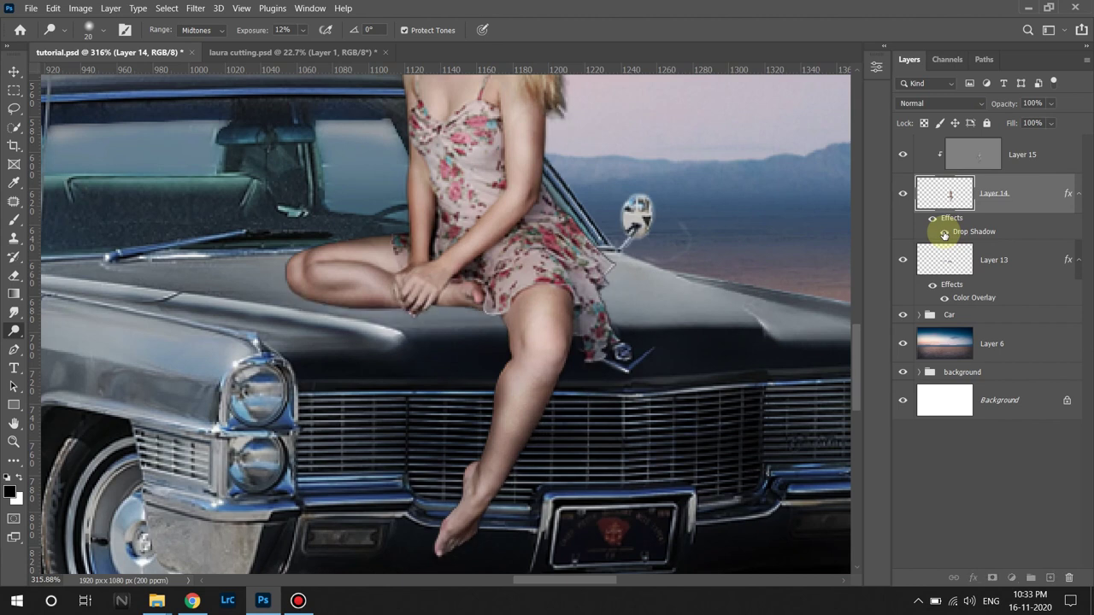
click(945, 233)
click(904, 196)
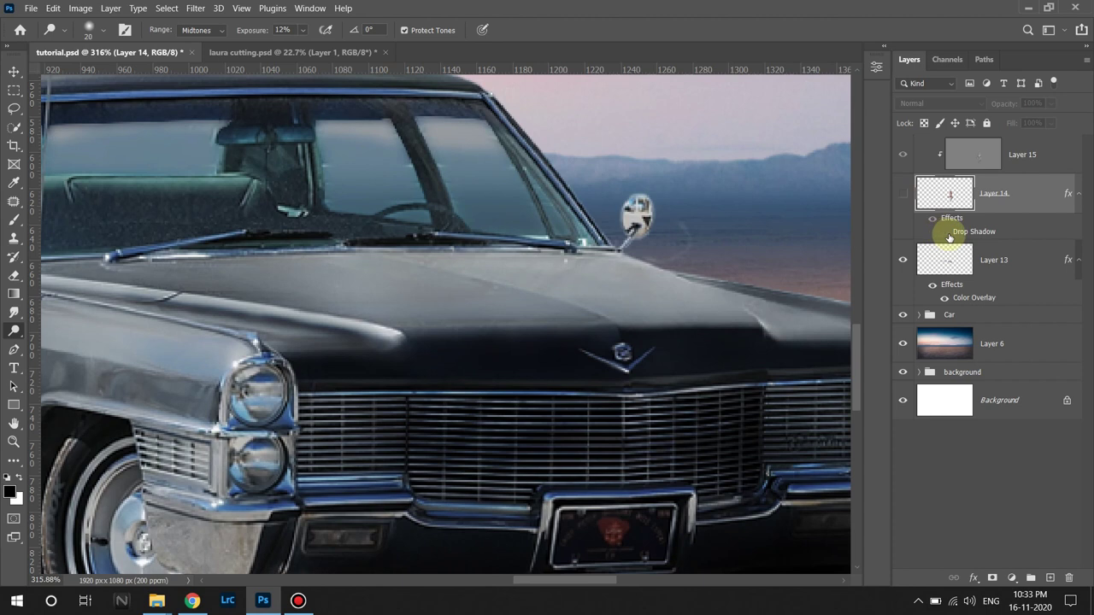
click(903, 194)
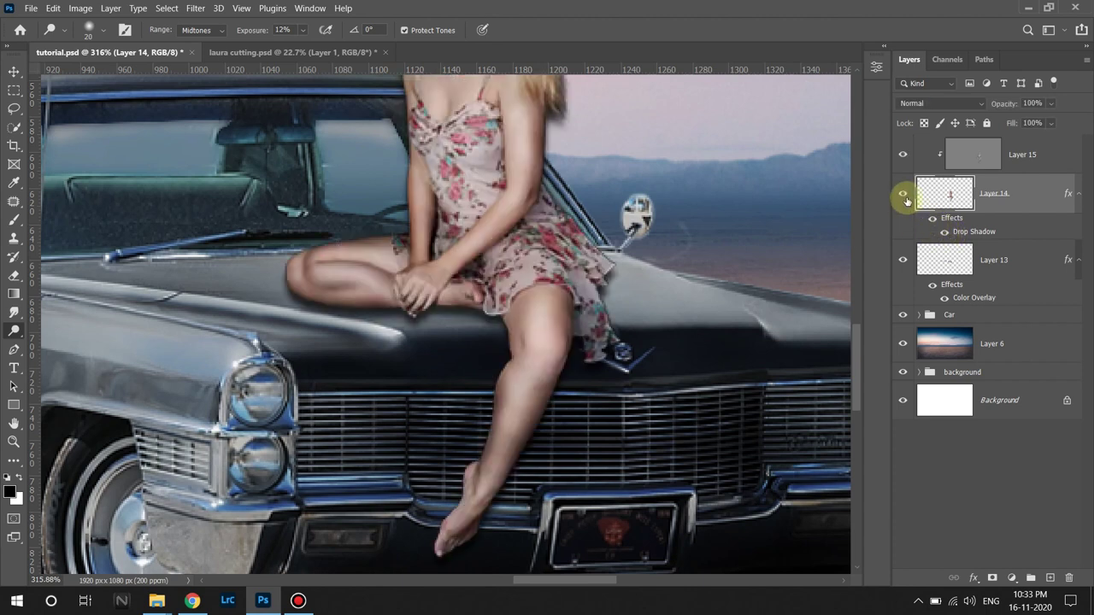
click(1075, 196)
click(1075, 197)
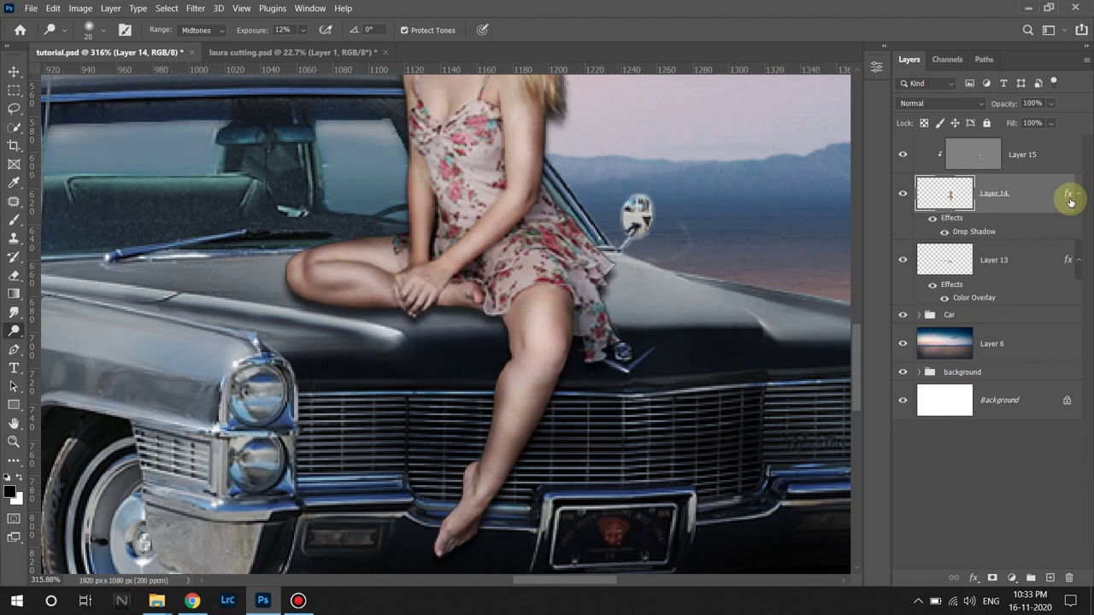
Convert the drop shadow to its own layer and view it with the woman hidden.
right_click(1070, 202)
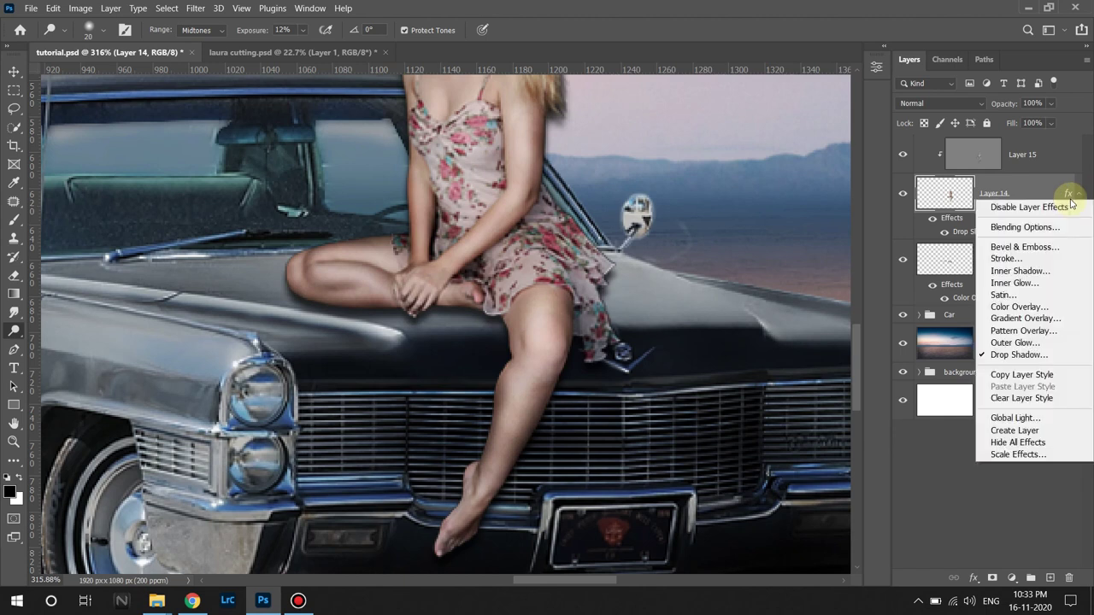
click(1000, 398)
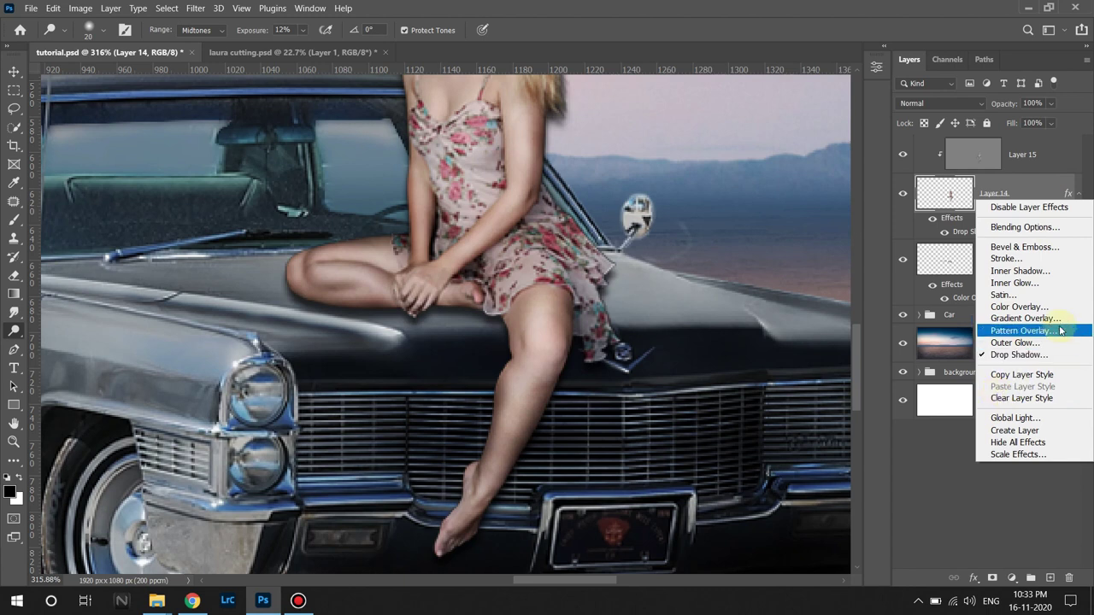
click(1051, 435)
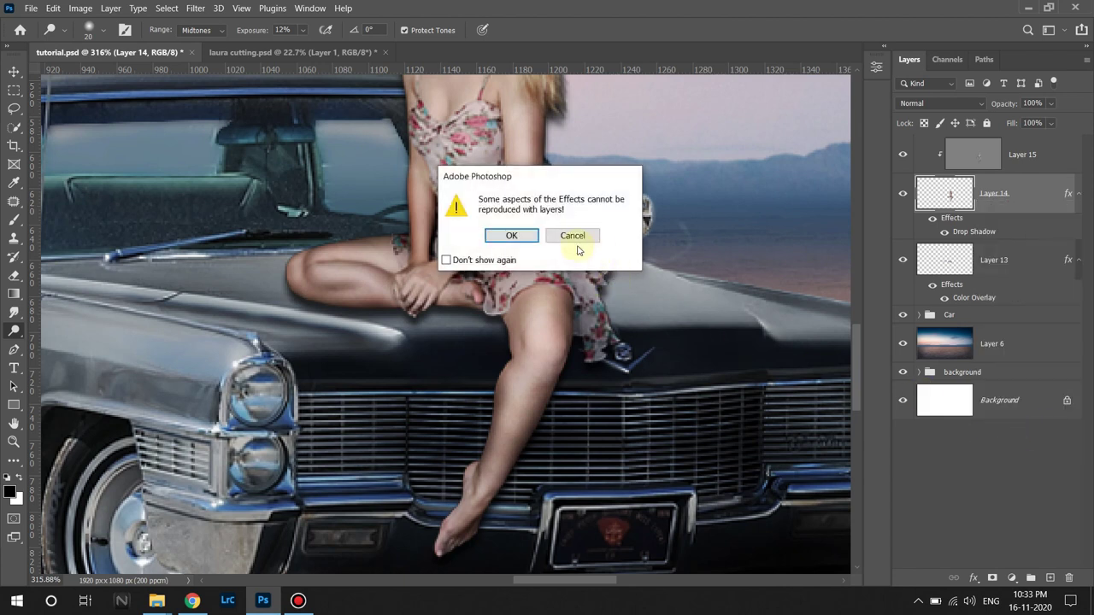
click(515, 236)
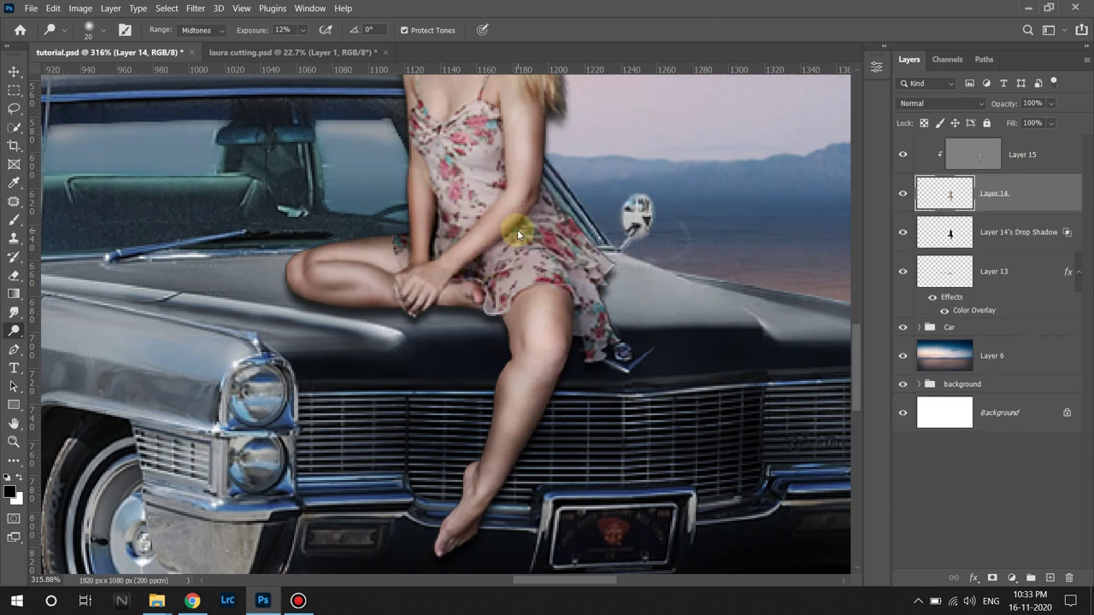
click(901, 197)
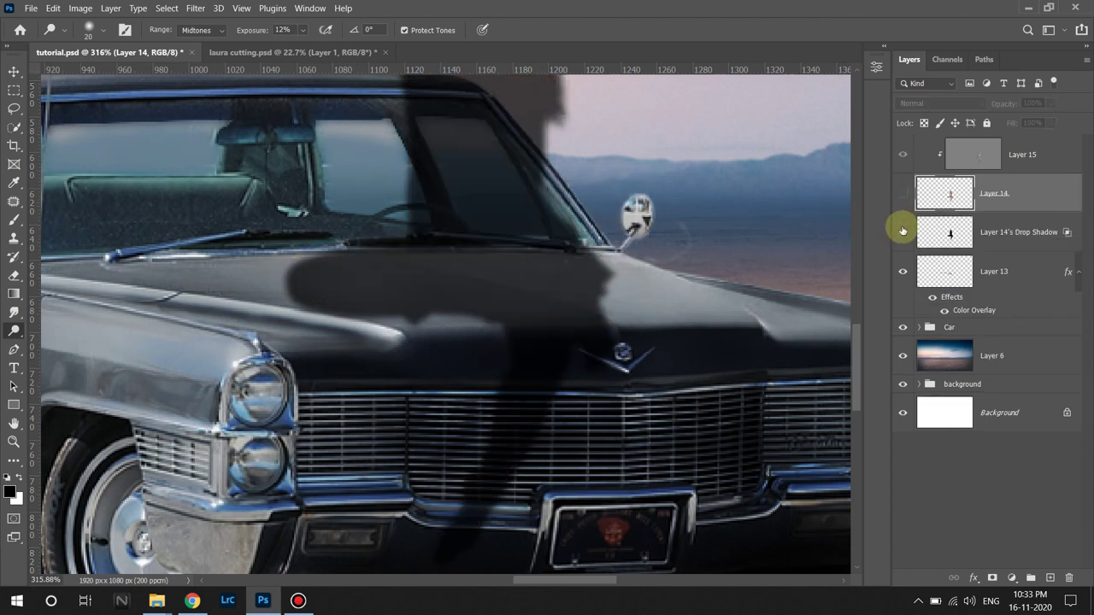
click(903, 231)
On Layer 14's Drop Shadow, erase the head silhouette above the car roof with a soft eraser.
click(901, 231)
key(e)
scroll(387, 326, down, 2)
drag(491, 213, 505, 265)
click(900, 195)
click(984, 236)
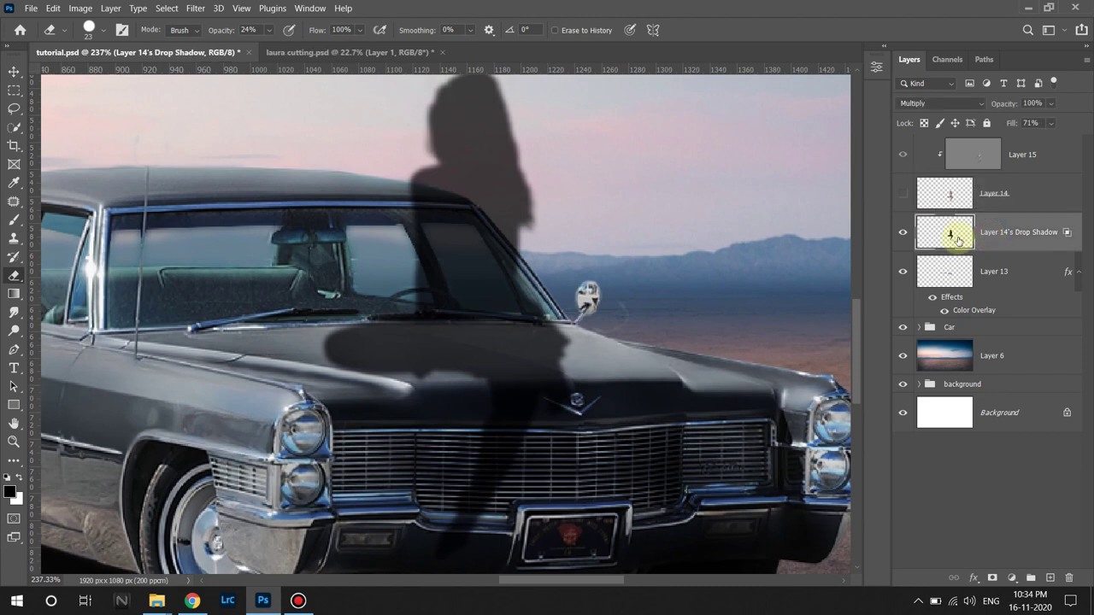
mouse_move(494, 196)
mouse_down()
mouse_move(484, 252)
mouse_move(497, 274)
mouse_up()
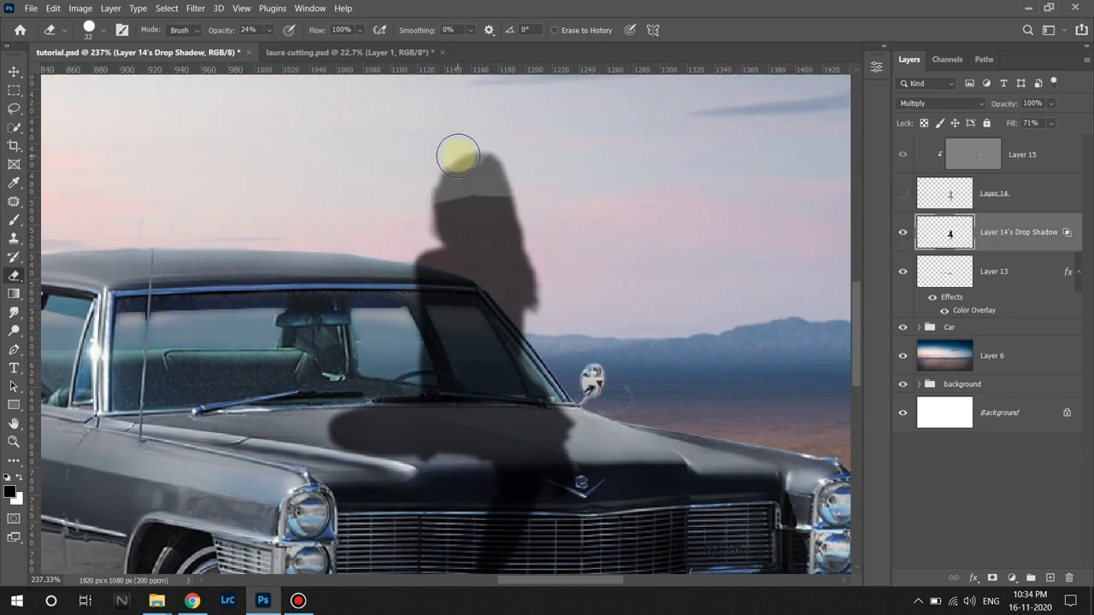
drag(220, 30, 338, 30)
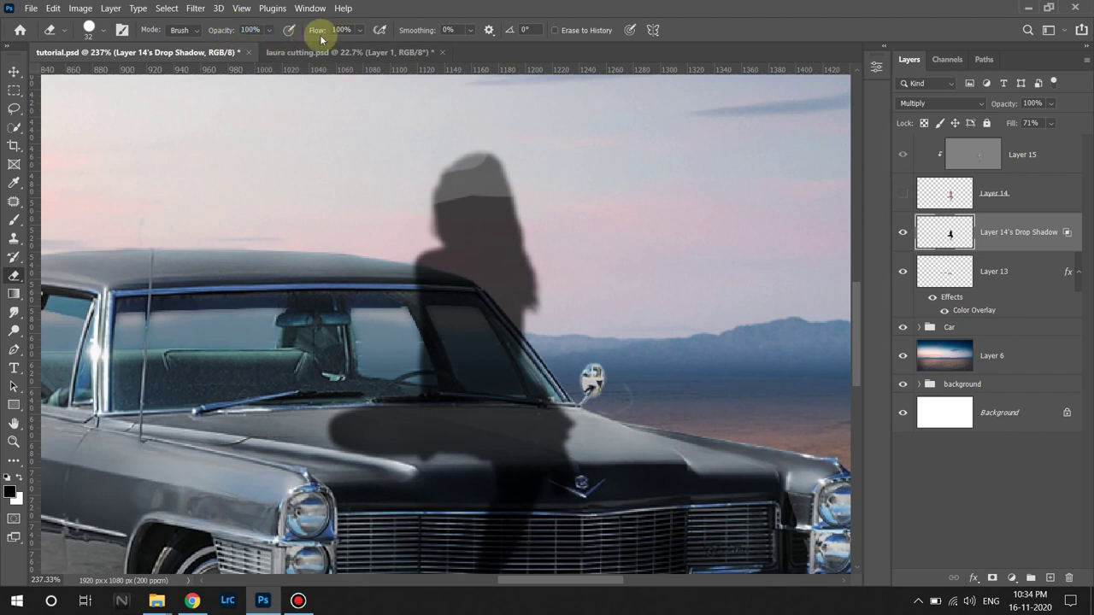
drag(505, 181, 467, 179)
right_click(400, 191)
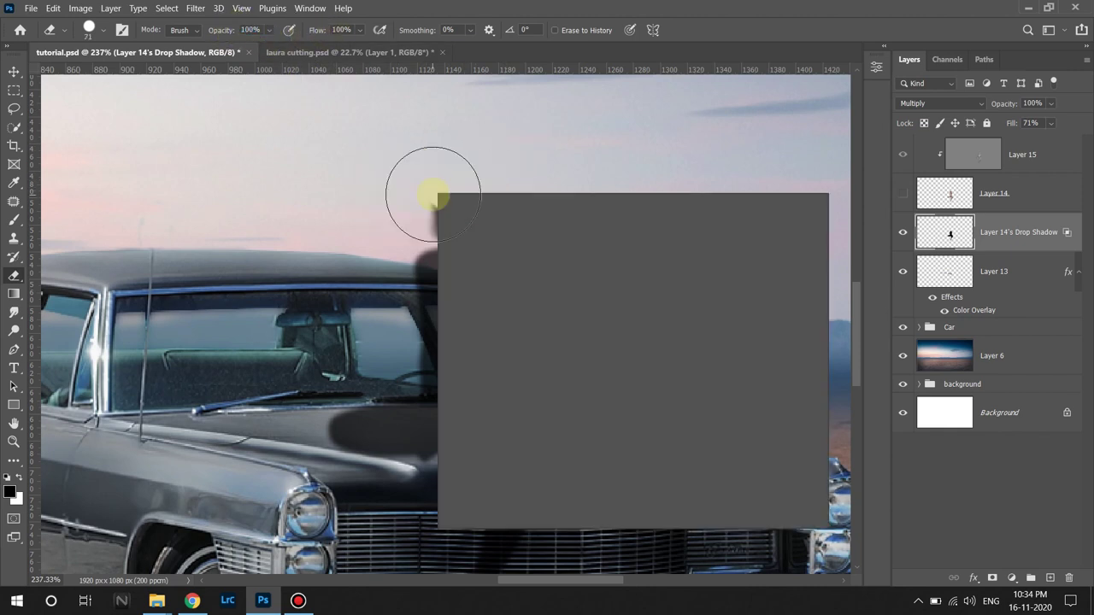
double_click(471, 347)
mouse_move(389, 198)
mouse_down()
mouse_move(411, 210)
mouse_move(311, 227)
mouse_move(496, 245)
mouse_move(497, 270)
mouse_move(428, 293)
mouse_move(556, 306)
mouse_move(559, 322)
mouse_move(507, 325)
mouse_move(451, 317)
mouse_move(768, 229)
mouse_up()
Show the woman again and erase the shadow edge along the knee with a 24 px eraser.
click(902, 194)
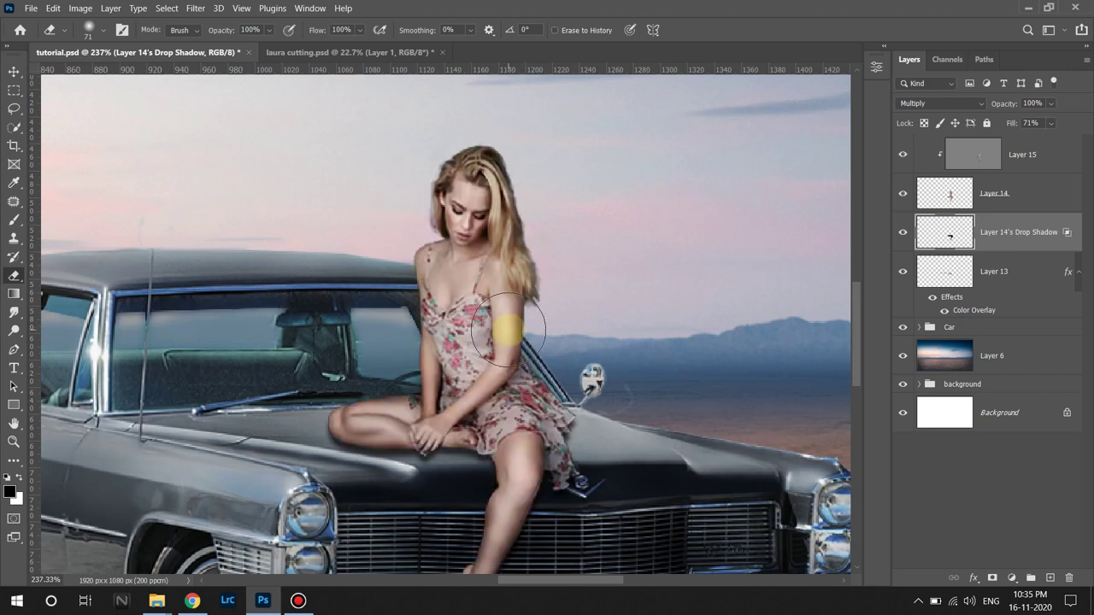
scroll(303, 381, up, 3)
drag(321, 371, 315, 371)
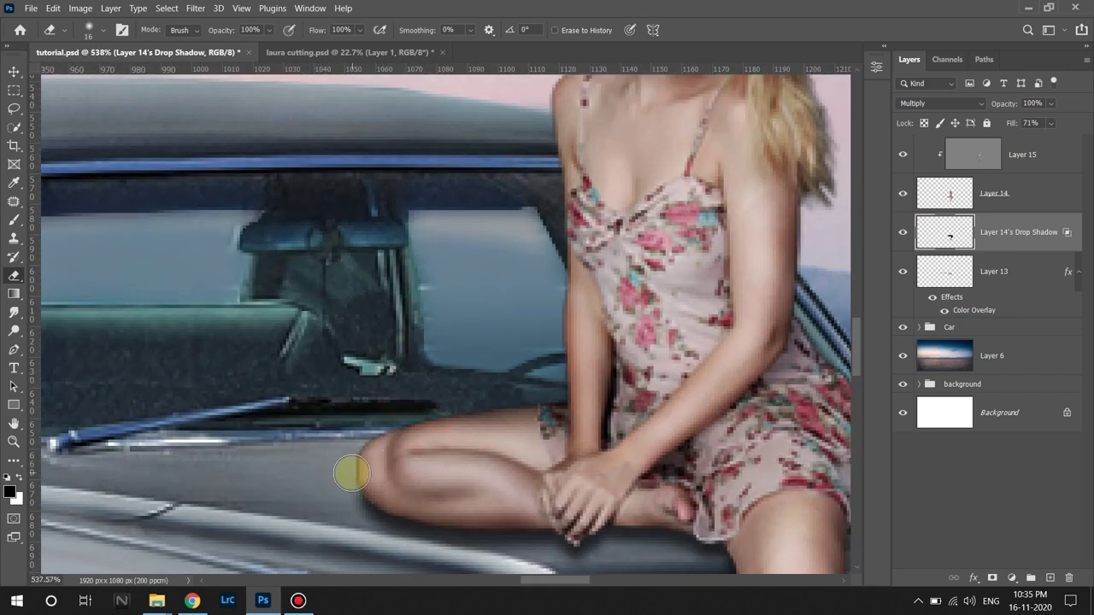
key(bracketright)
mouse_move(397, 462)
mouse_down()
mouse_move(330, 454)
mouse_move(324, 466)
mouse_move(386, 459)
mouse_move(313, 471)
mouse_move(414, 473)
mouse_move(348, 465)
mouse_move(647, 403)
mouse_move(519, 334)
mouse_move(359, 305)
mouse_move(630, 416)
mouse_move(621, 348)
mouse_move(611, 371)
mouse_move(615, 418)
mouse_move(650, 516)
mouse_move(668, 528)
mouse_move(636, 501)
mouse_move(623, 325)
mouse_move(590, 371)
mouse_up()
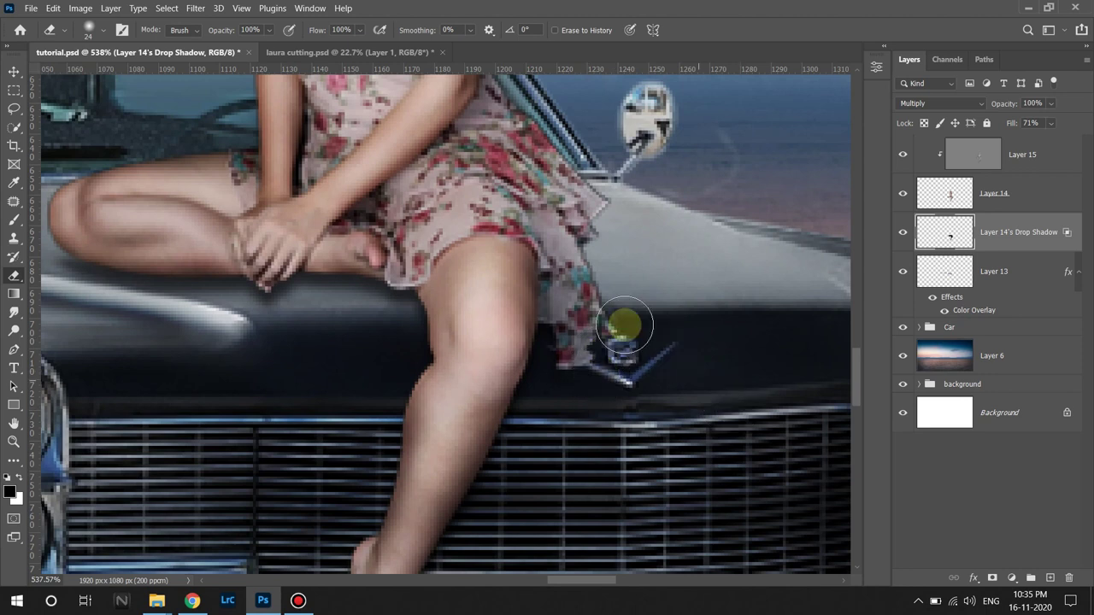
Add a new empty Layer 16 above the shadow layer.
alt+scroll(610, 337, down, 1)
scroll(608, 428, up, 3)
alt+scroll(603, 437, down, 3)
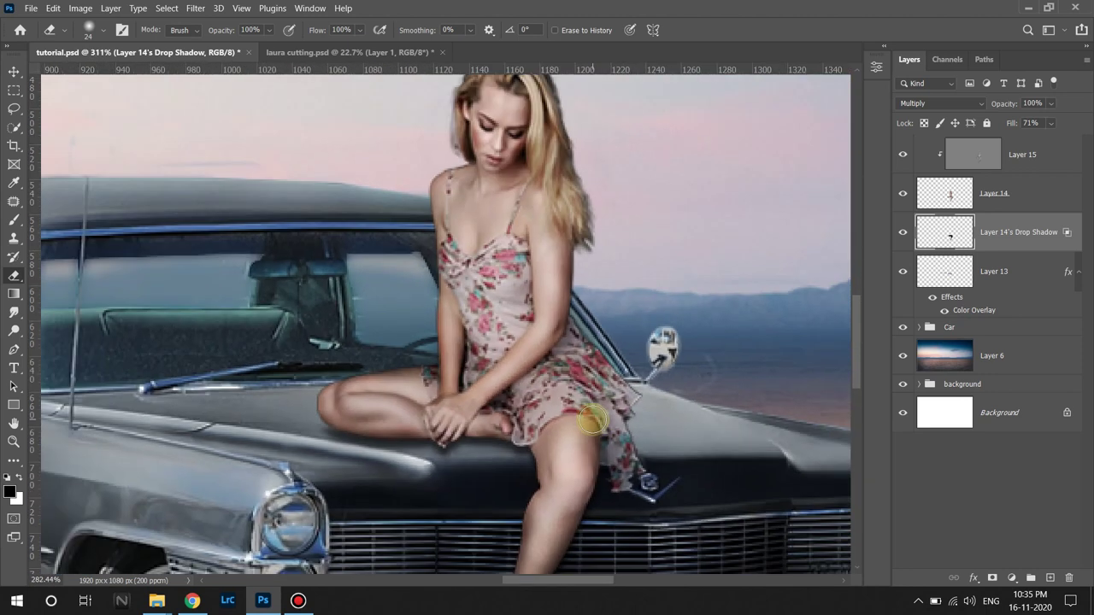
alt+scroll(601, 430, down, 2)
alt+scroll(597, 423, down, 1)
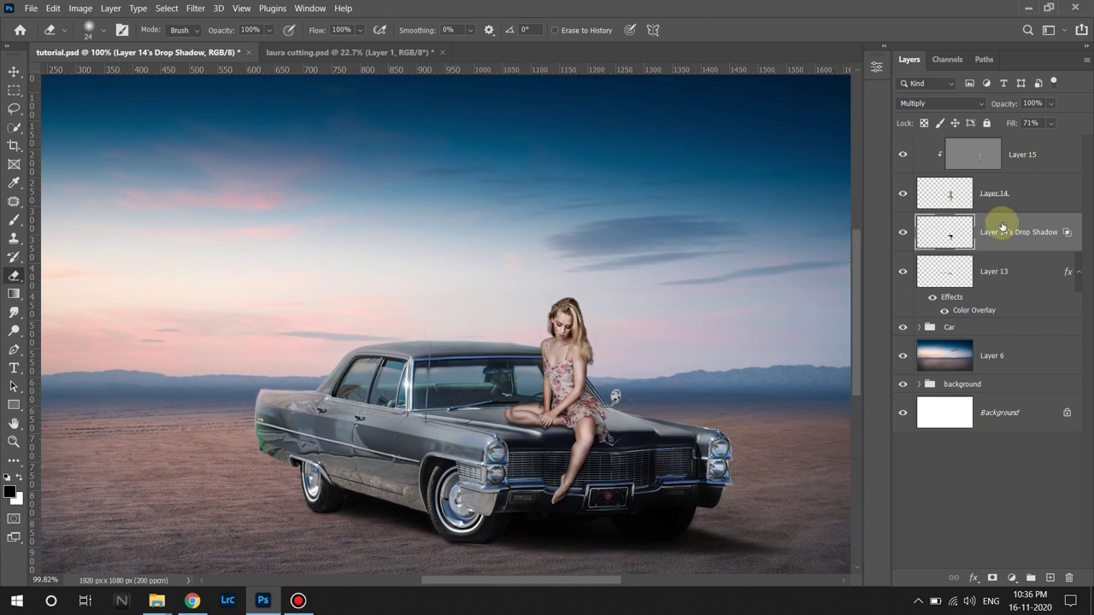
click(1050, 577)
right_click(14, 220)
click(60, 218)
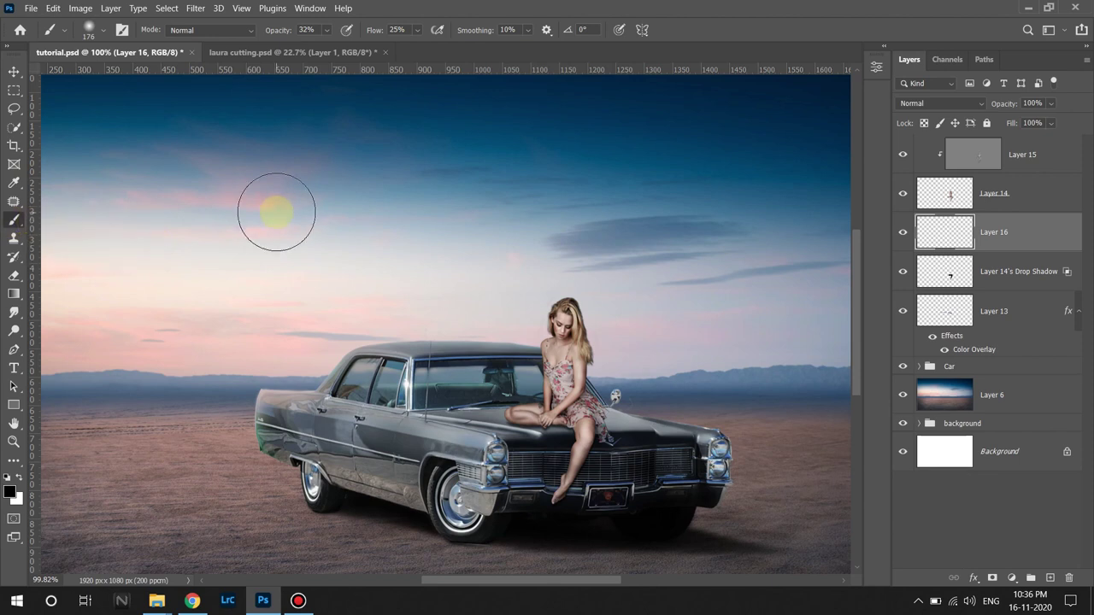
click(275, 33)
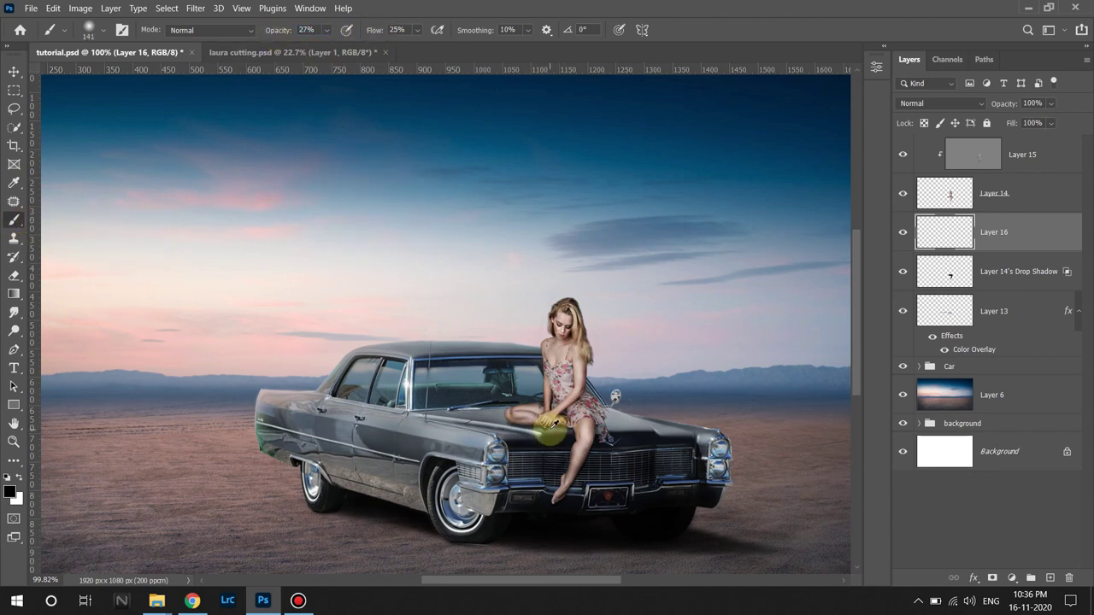
scroll(549, 425, up, 10)
drag(550, 424, 359, 389)
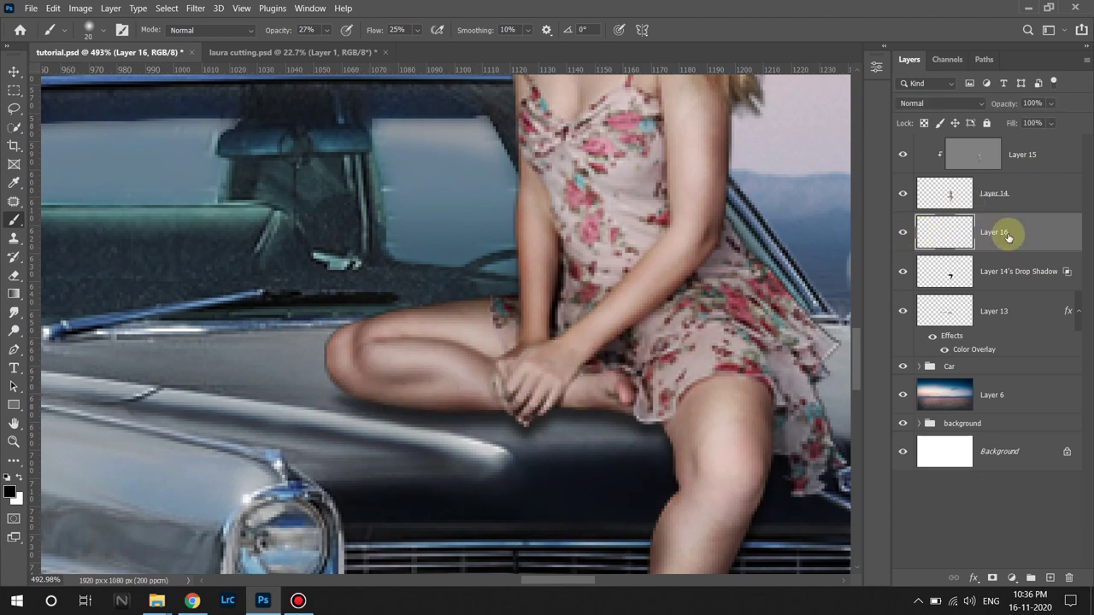
drag(1007, 237, 945, 286)
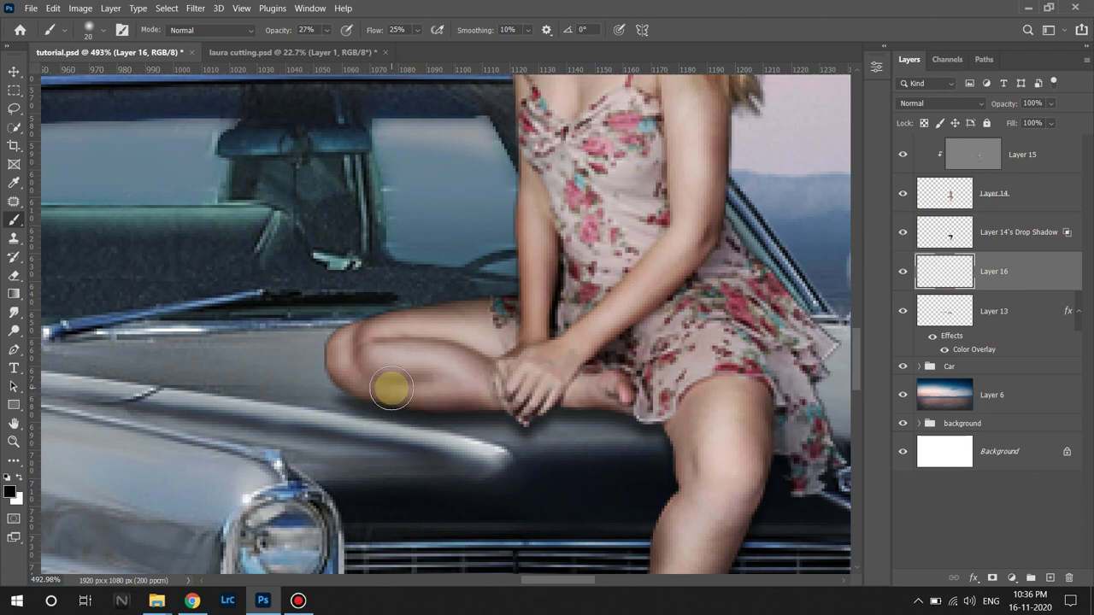
drag(282, 30, 361, 31)
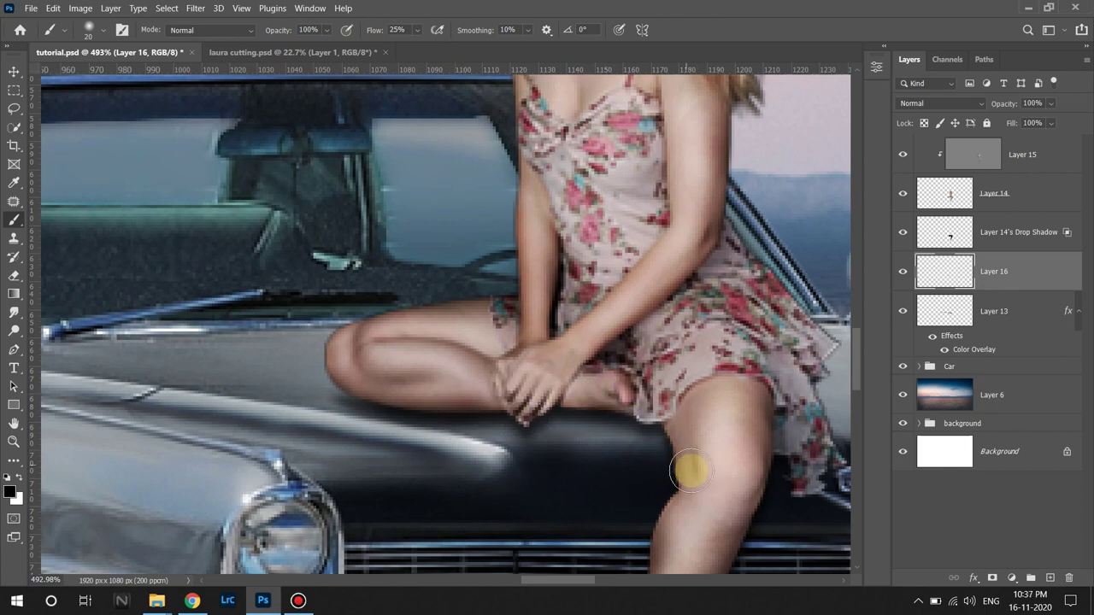
scroll(648, 349, down, 3)
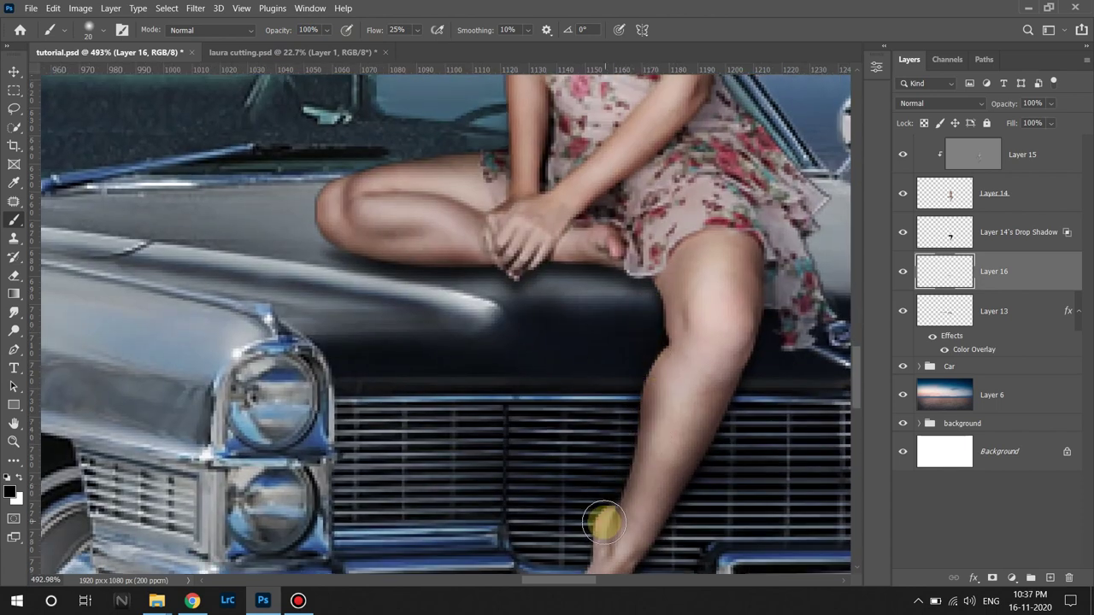
scroll(723, 418, down, 2)
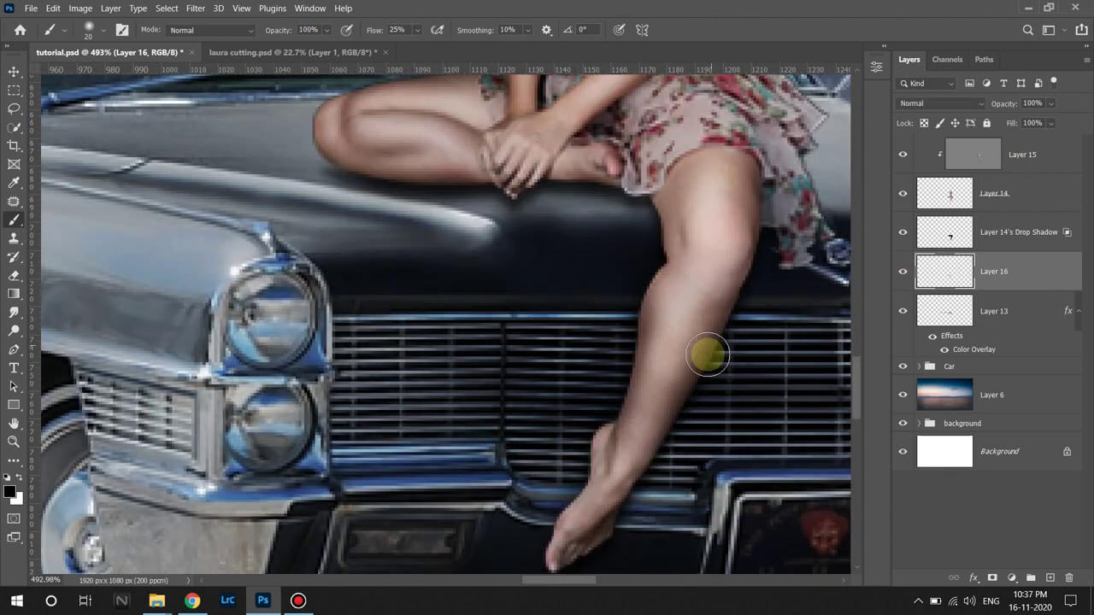
scroll(542, 256, right, 1)
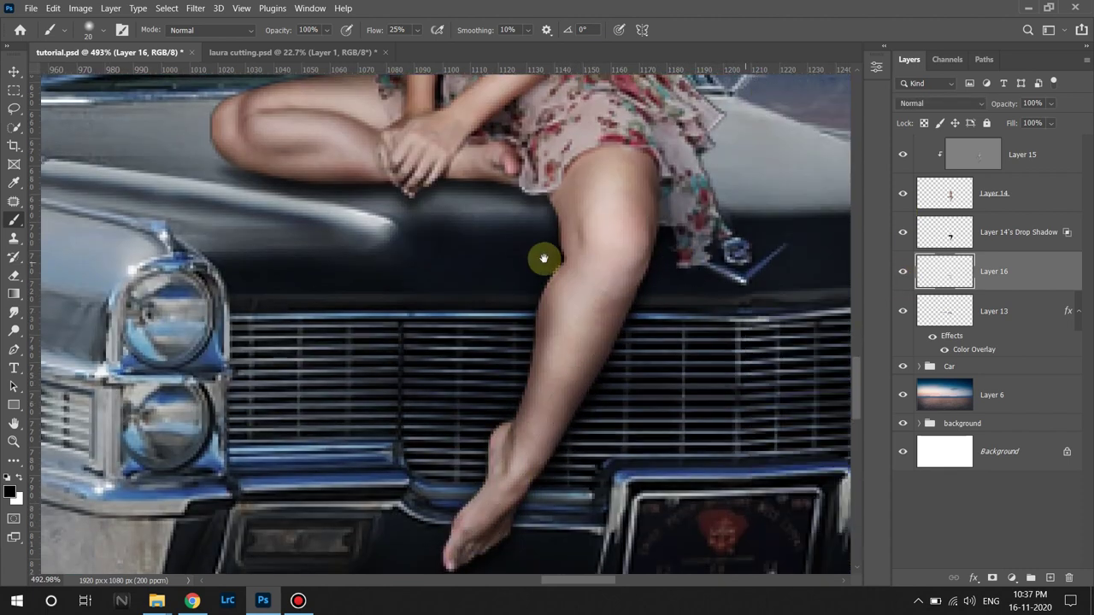
scroll(581, 255, right, 1)
Paint a soft black shadow under and beside the dress on the hood, with the layer at 89% opacity.
drag(620, 253, 635, 269)
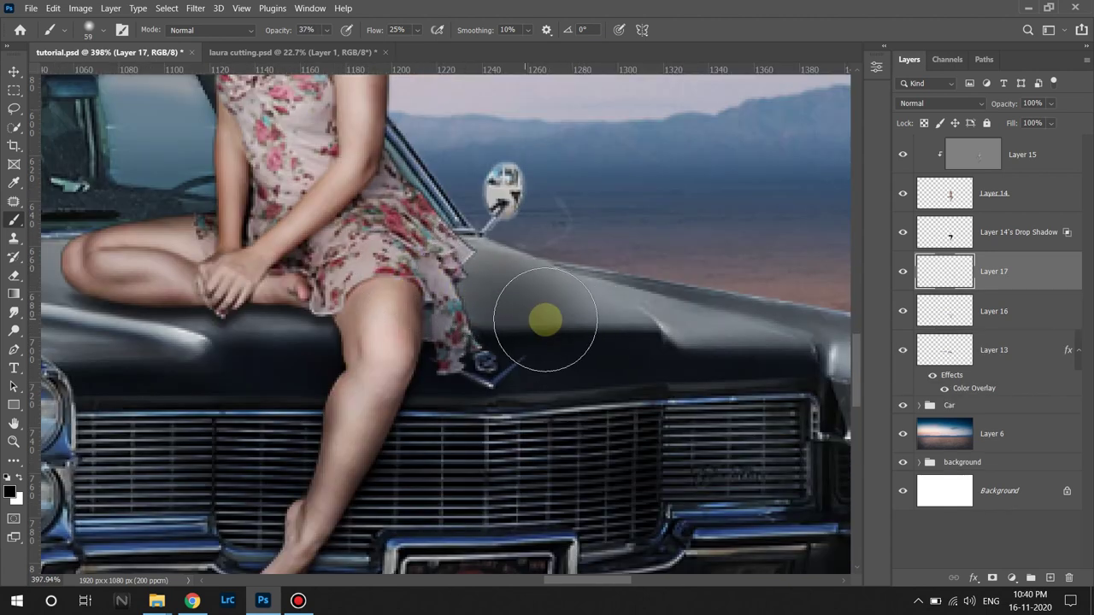
mouse_move(545, 320)
mouse_down()
mouse_move(557, 317)
mouse_move(491, 310)
mouse_move(522, 327)
mouse_move(435, 274)
mouse_move(567, 325)
mouse_move(587, 354)
mouse_move(528, 318)
mouse_move(610, 359)
mouse_move(589, 347)
mouse_up()
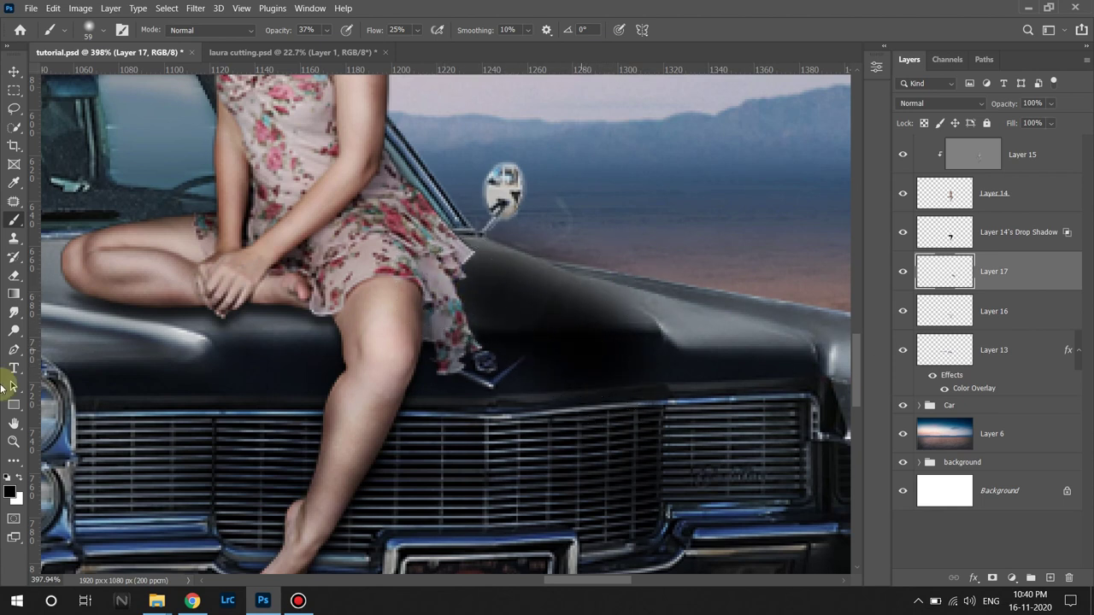
drag(998, 106, 1005, 110)
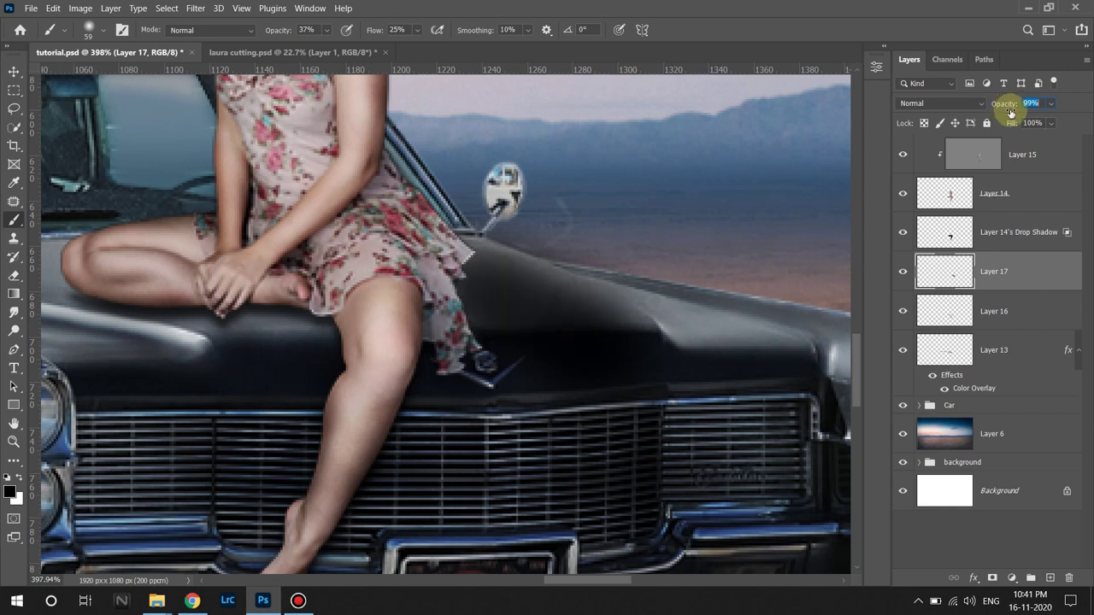
Erase the excess shadow from the grille.
key(e)
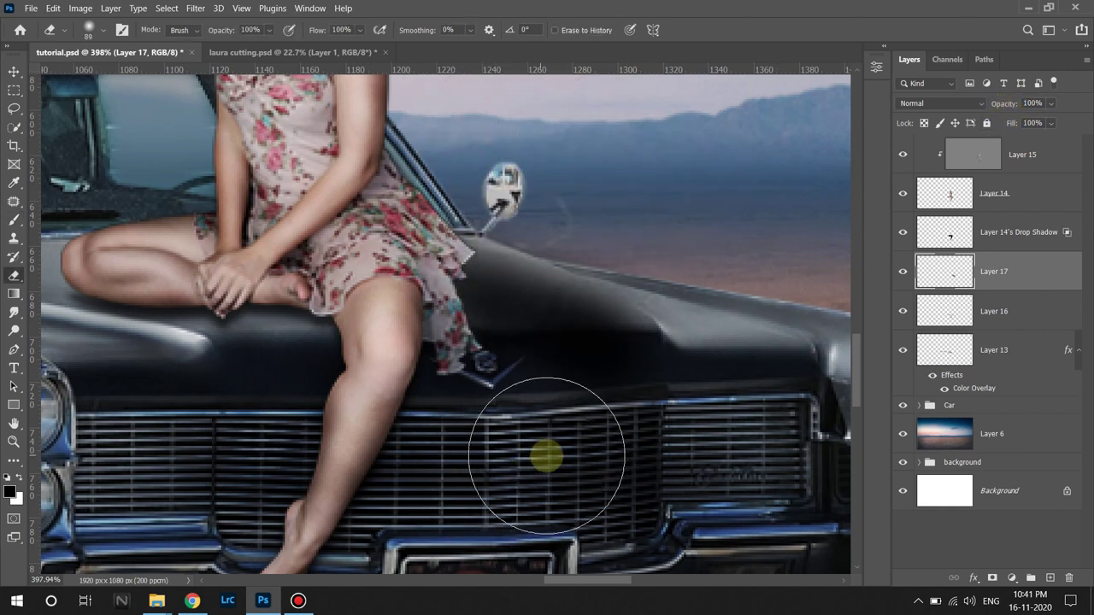
drag(525, 439, 471, 416)
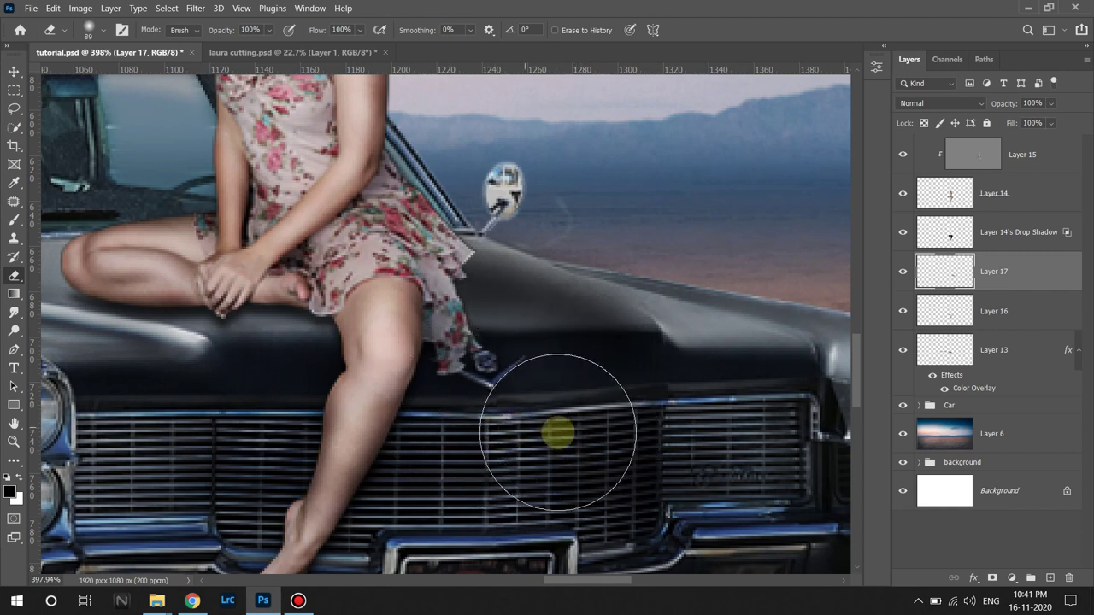
scroll(620, 427, down, 2)
scroll(610, 354, down, 1)
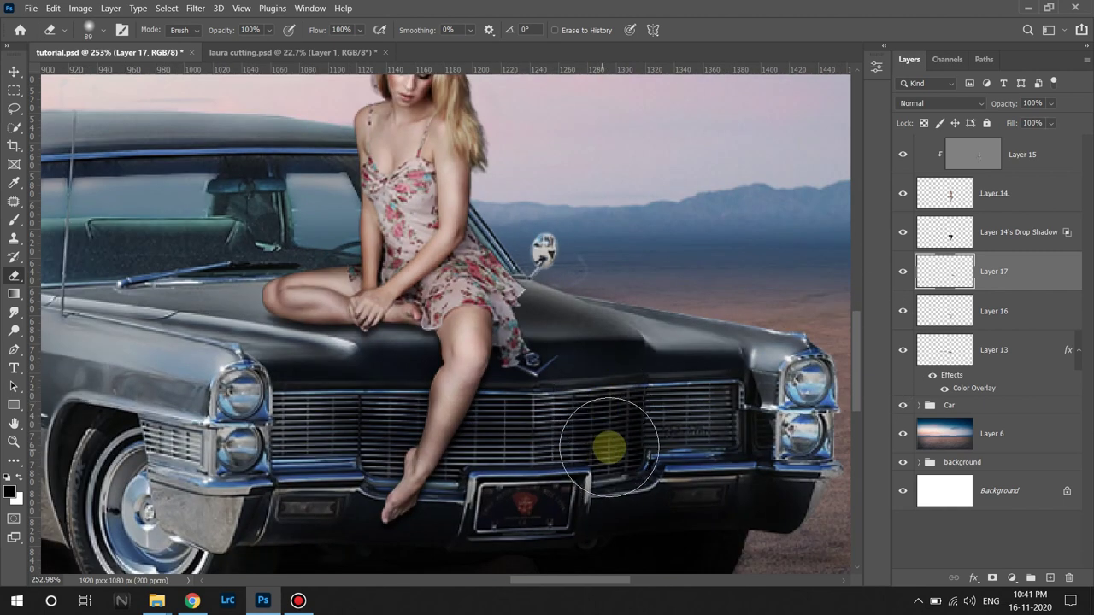
scroll(581, 448, down, 1)
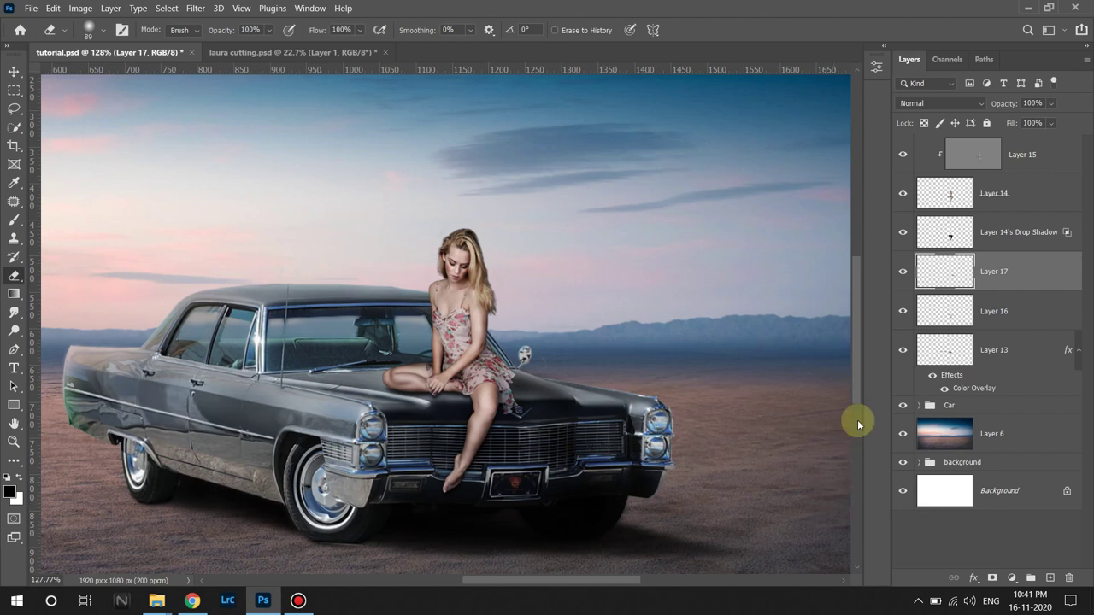
Toggle the shadow layers and Layer 14's Drop Shadow to compare, leaving Layer 16 hidden.
click(903, 154)
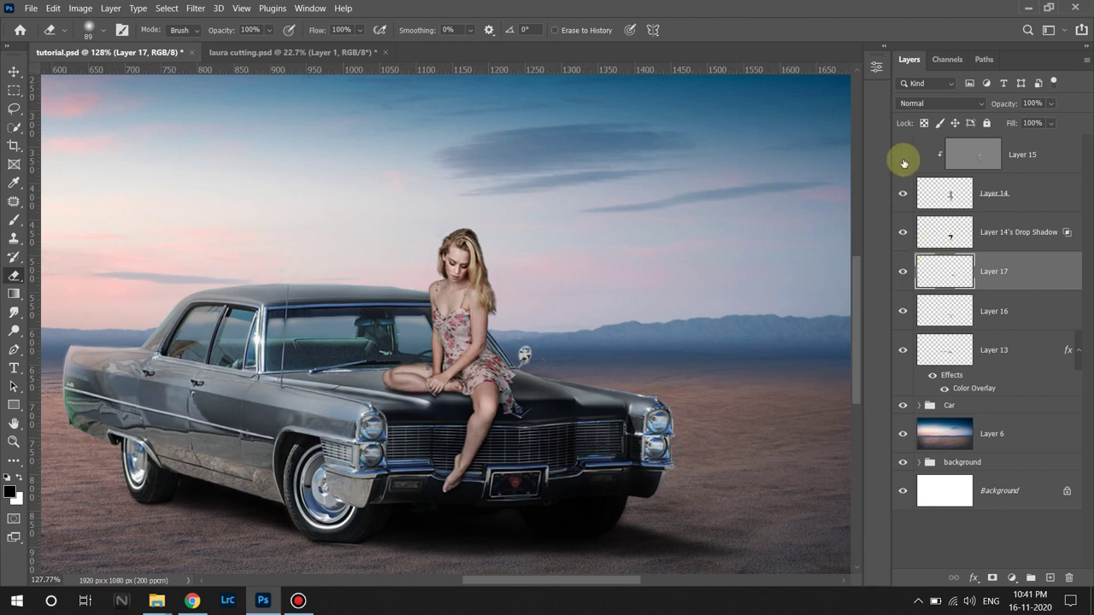
click(902, 153)
click(902, 232)
click(903, 232)
click(902, 232)
click(902, 231)
click(903, 271)
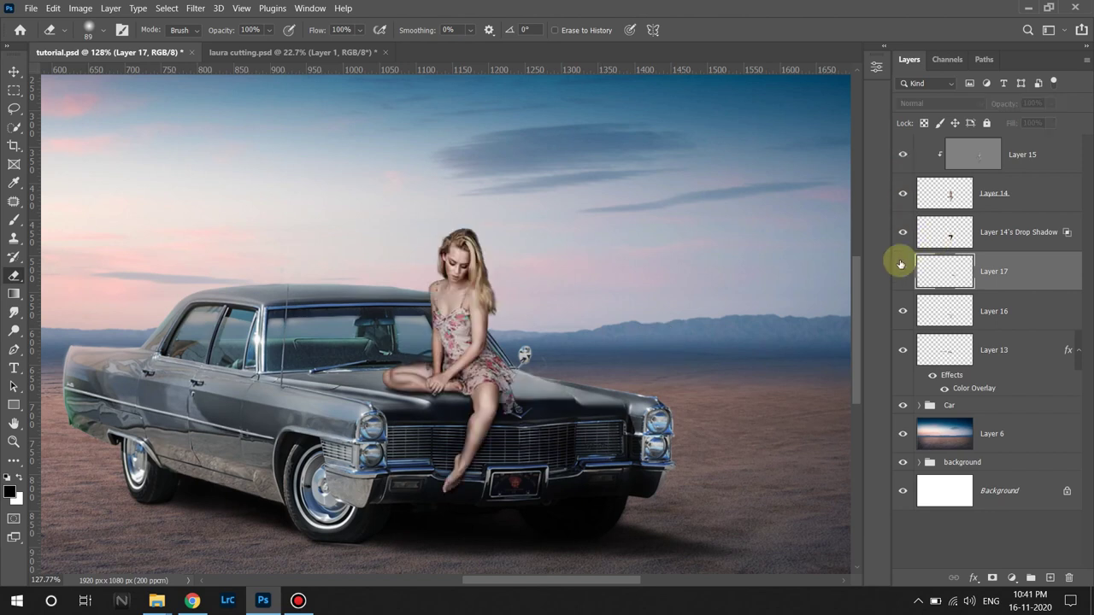
click(903, 271)
scroll(355, 508, up, 2)
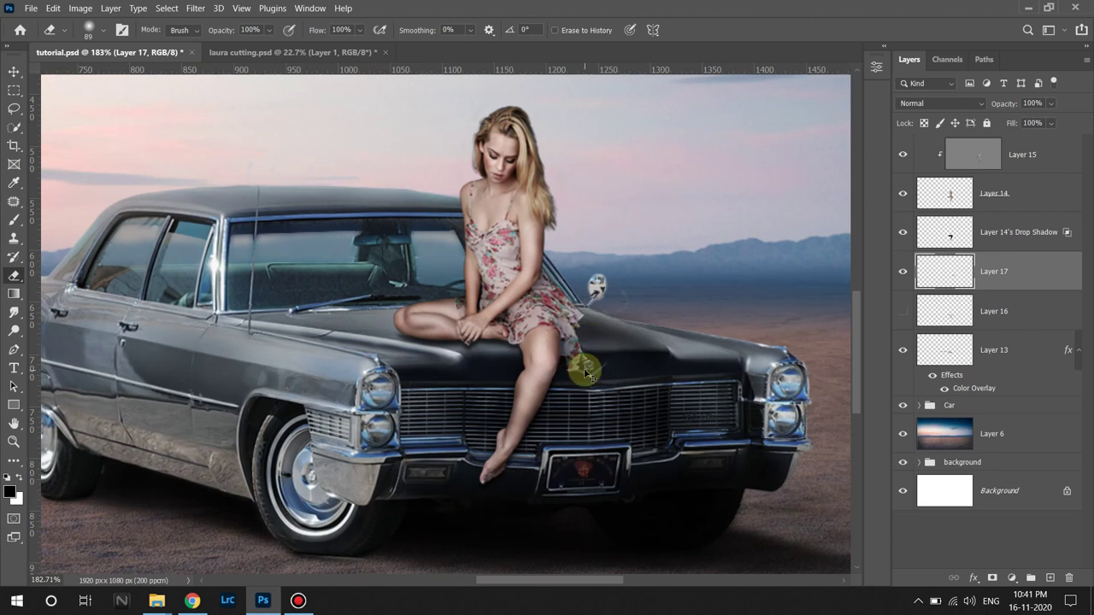
click(902, 193)
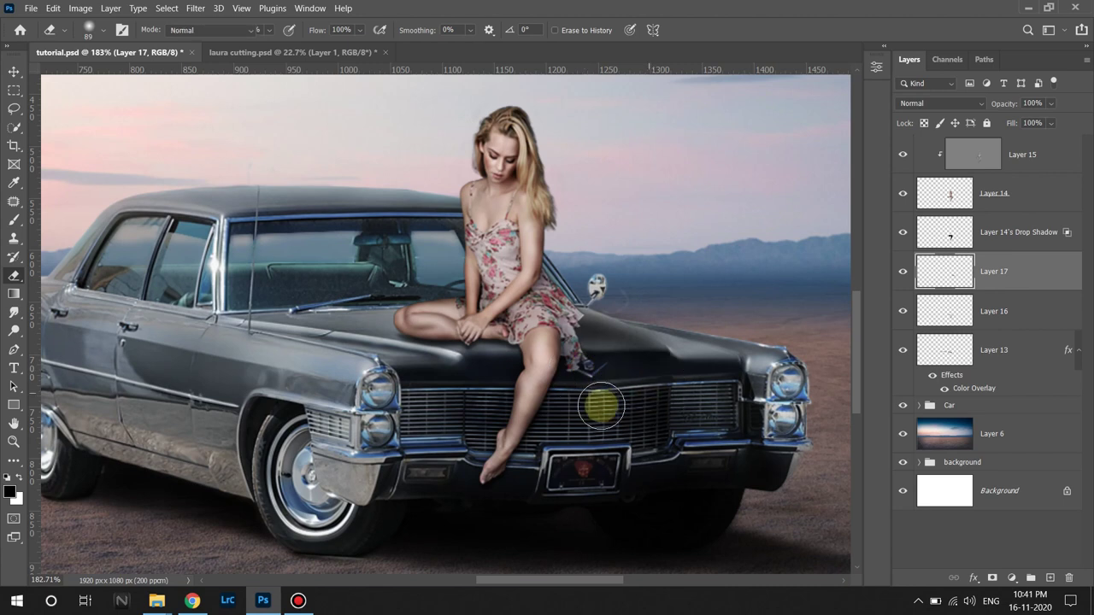
Paint a faint shadow along the shin over the grille and check Layer 17's strokes alone.
key(b)
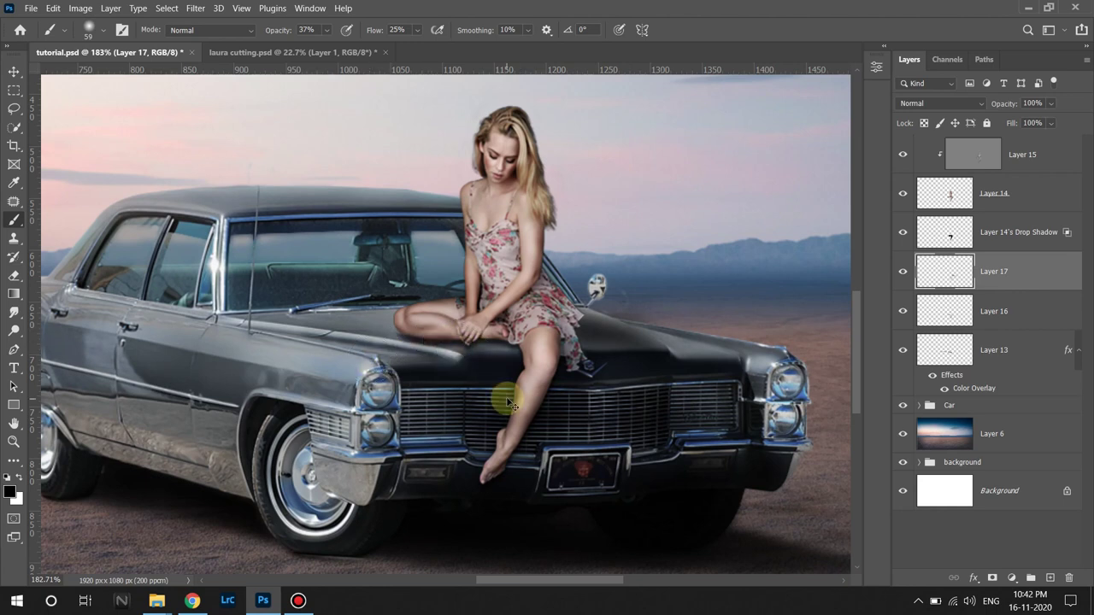
drag(501, 379, 501, 384)
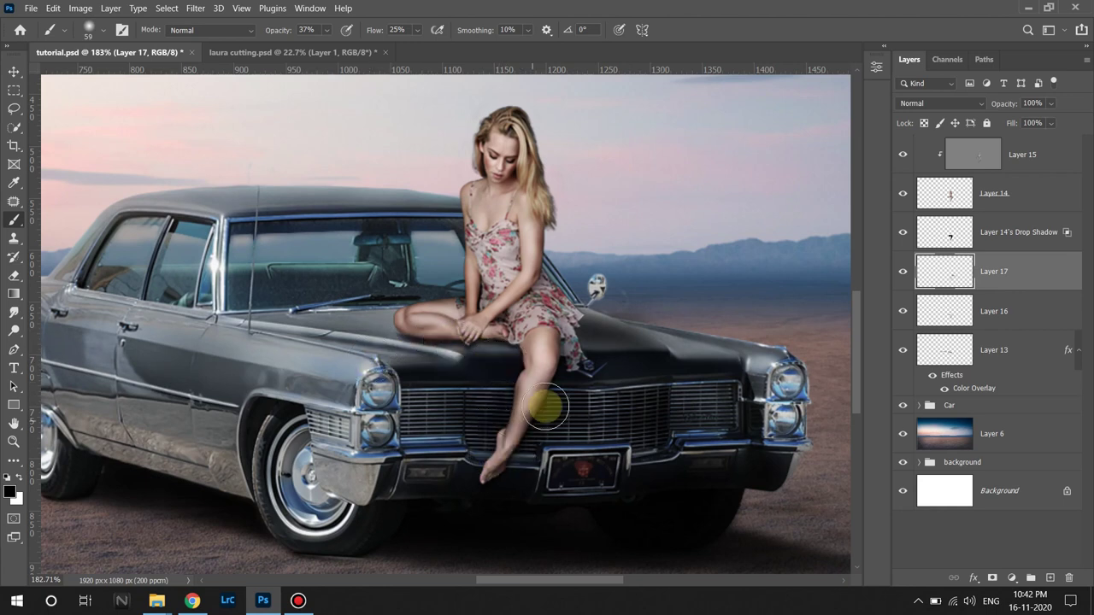
alt+click(902, 277)
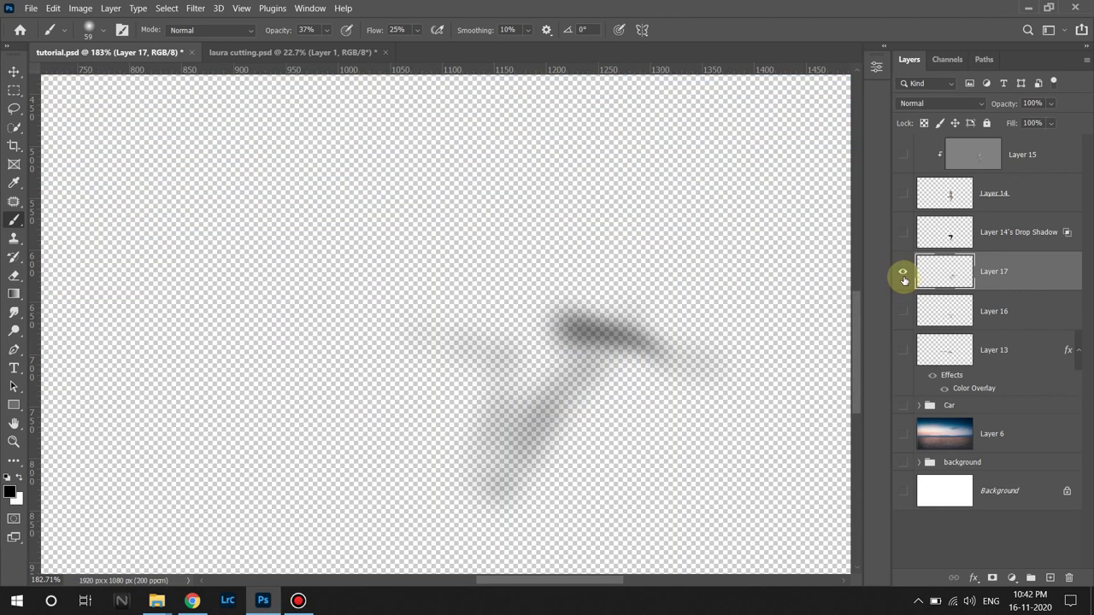
alt+click(903, 273)
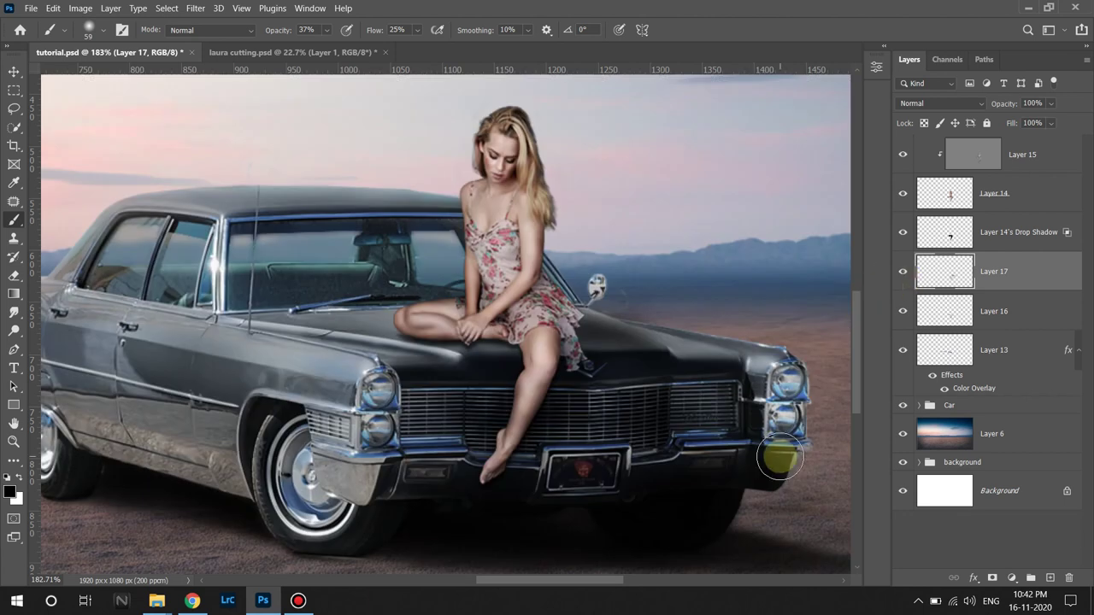
click(996, 194)
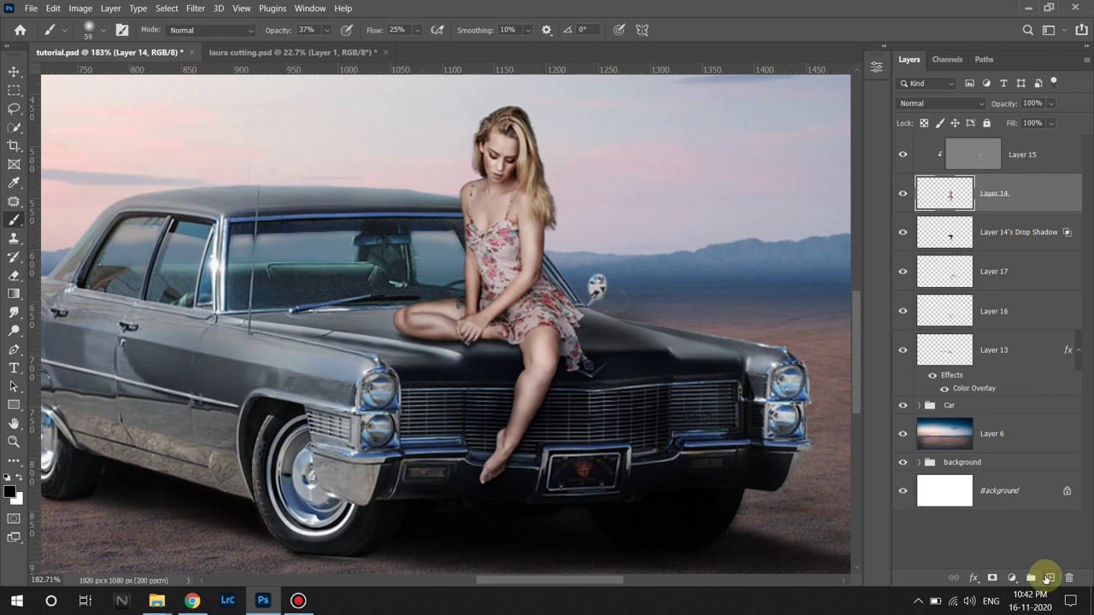
Add a new layer clipped to the woman and set brush flow 100%, opacity about 75%.
click(1051, 578)
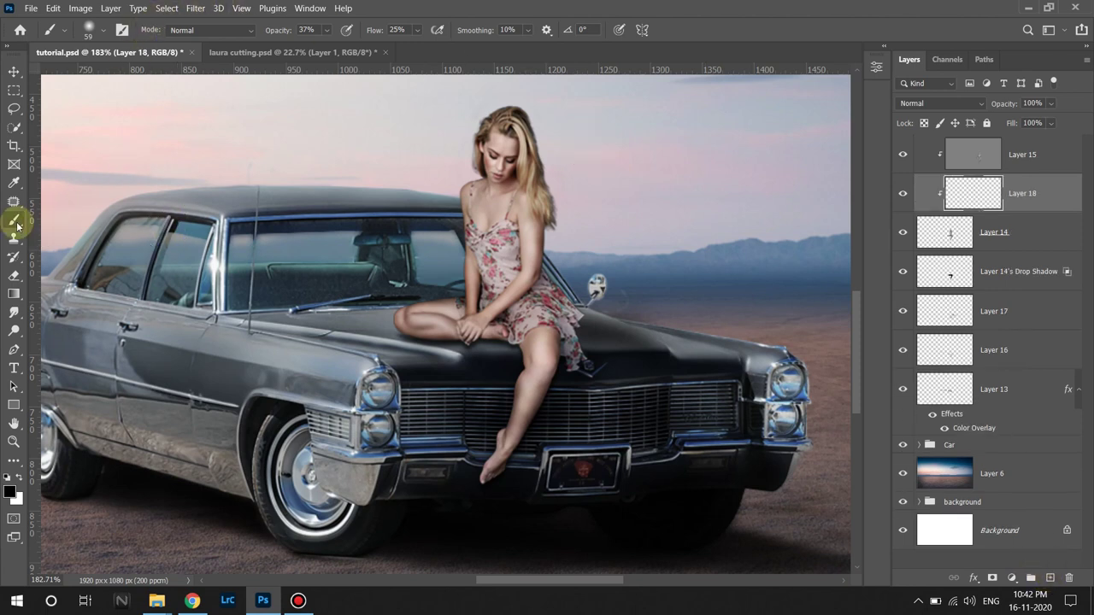
click(417, 30)
drag(422, 47, 475, 47)
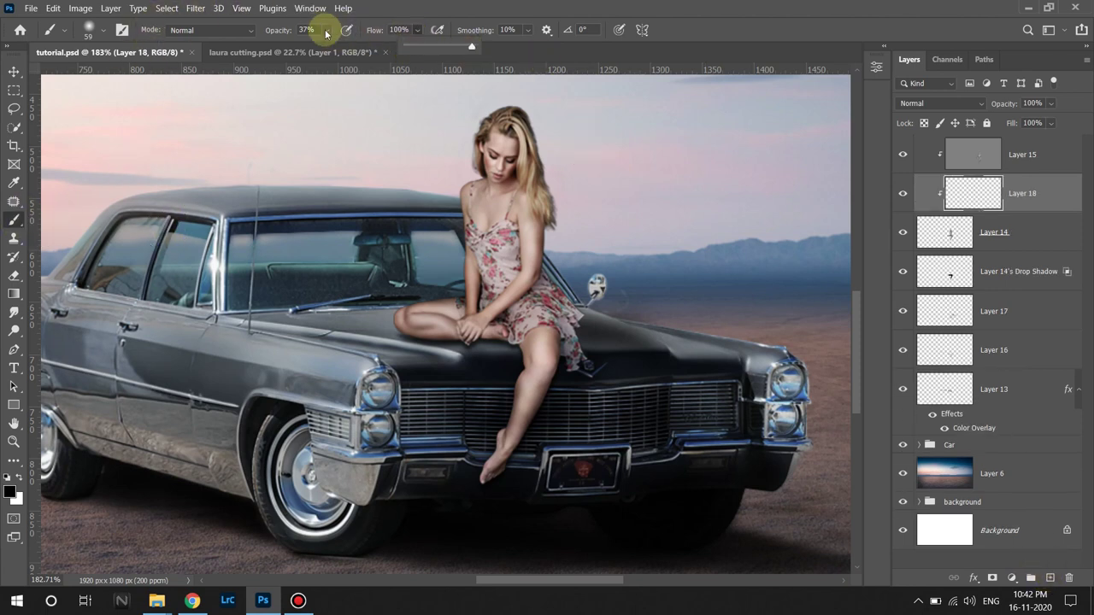
drag(326, 33, 361, 47)
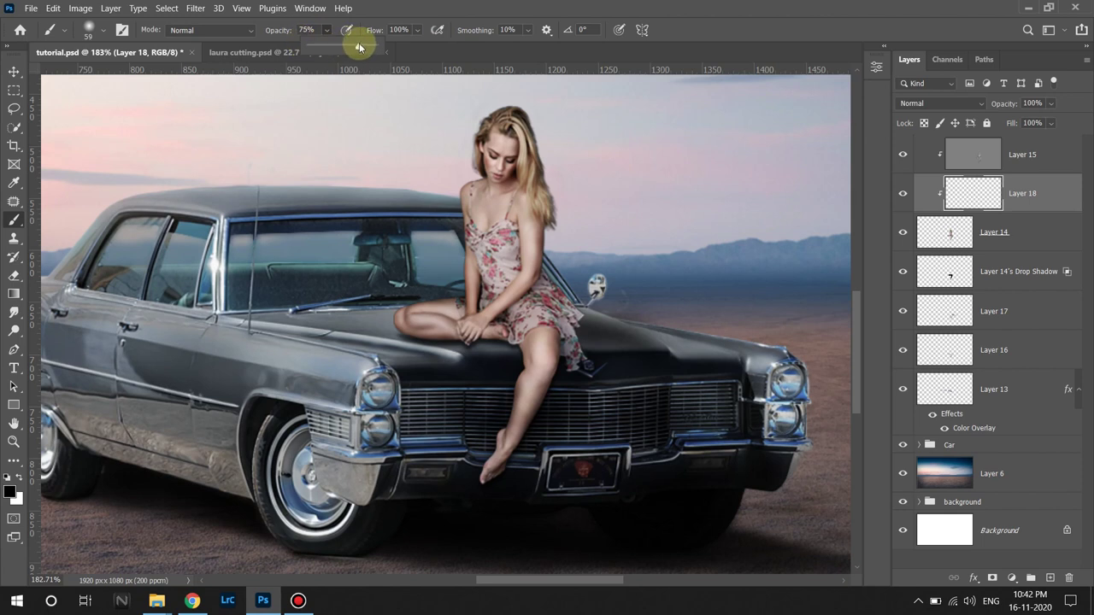
Paint light onto the woman's hair, discarding a test stroke on her arm.
drag(494, 295, 489, 309)
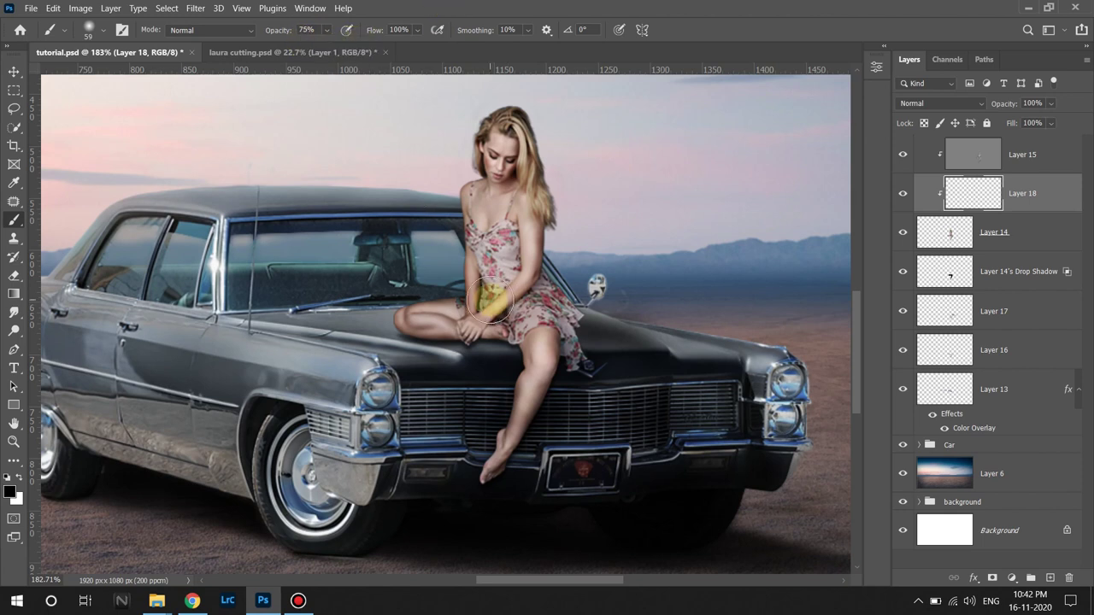
key(ctrl+z)
drag(545, 212, 556, 202)
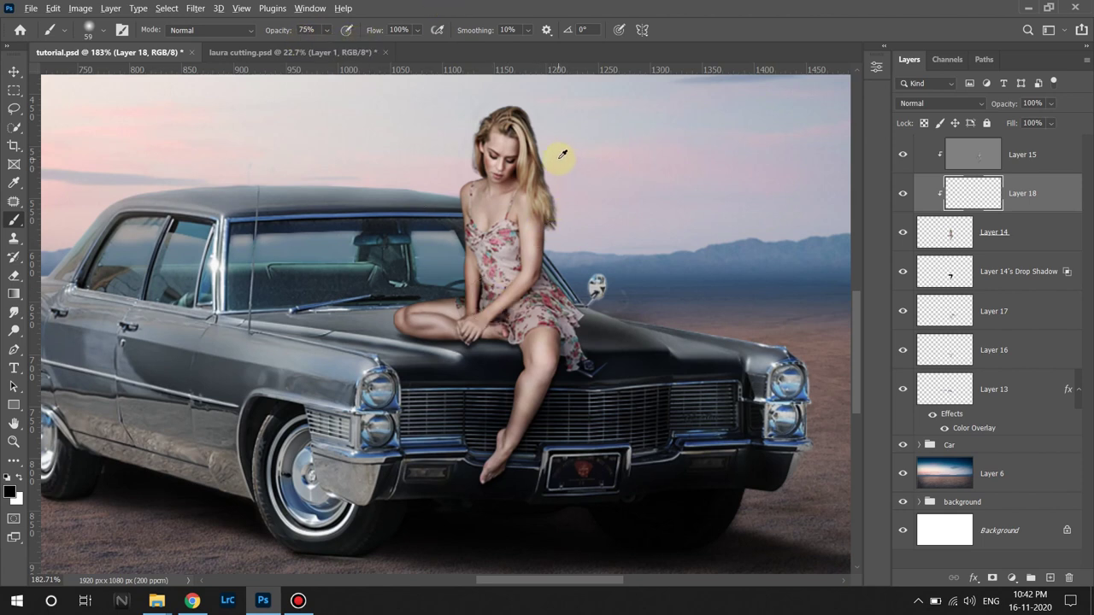
drag(559, 147, 576, 143)
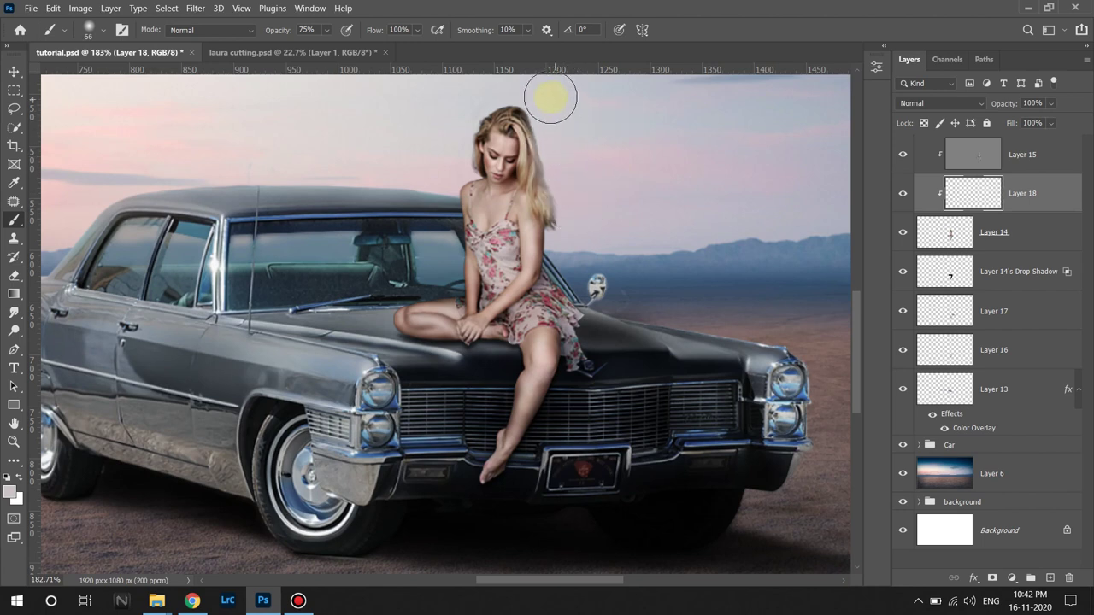
drag(590, 205, 633, 273)
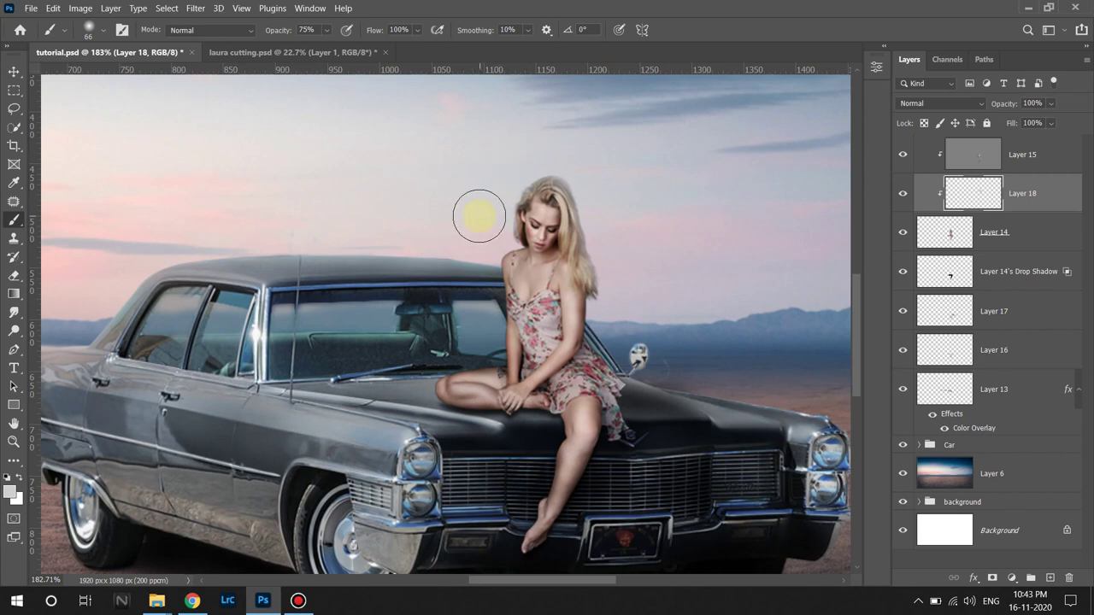
Sample pinkish sky and light grey rim-light colours, resizing the brush to 32 then 49.
alt+click(466, 228)
drag(496, 250, 497, 235)
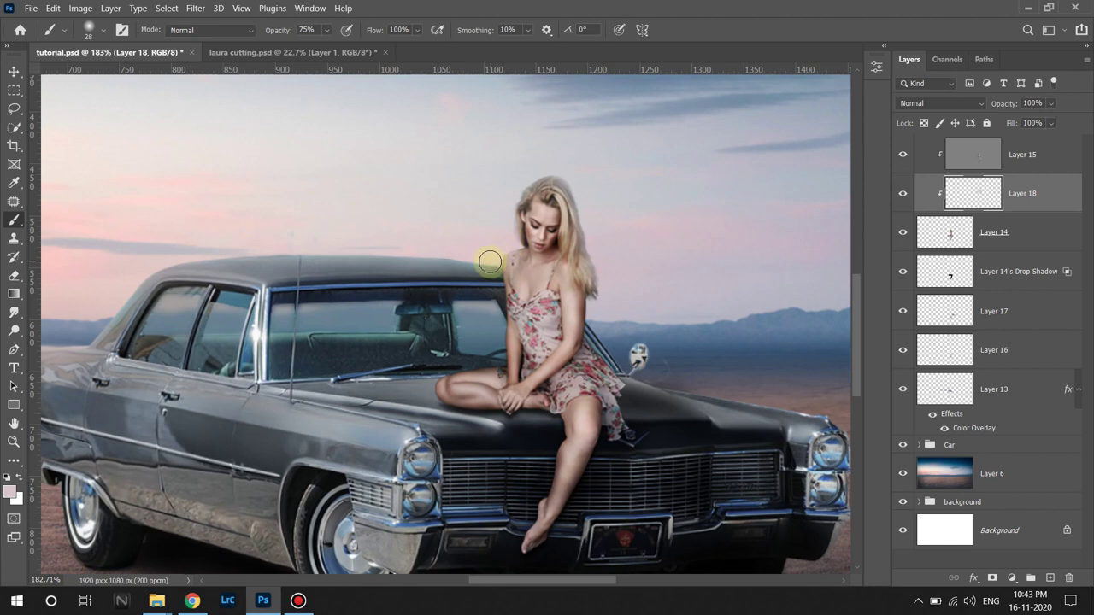
drag(481, 256, 486, 257)
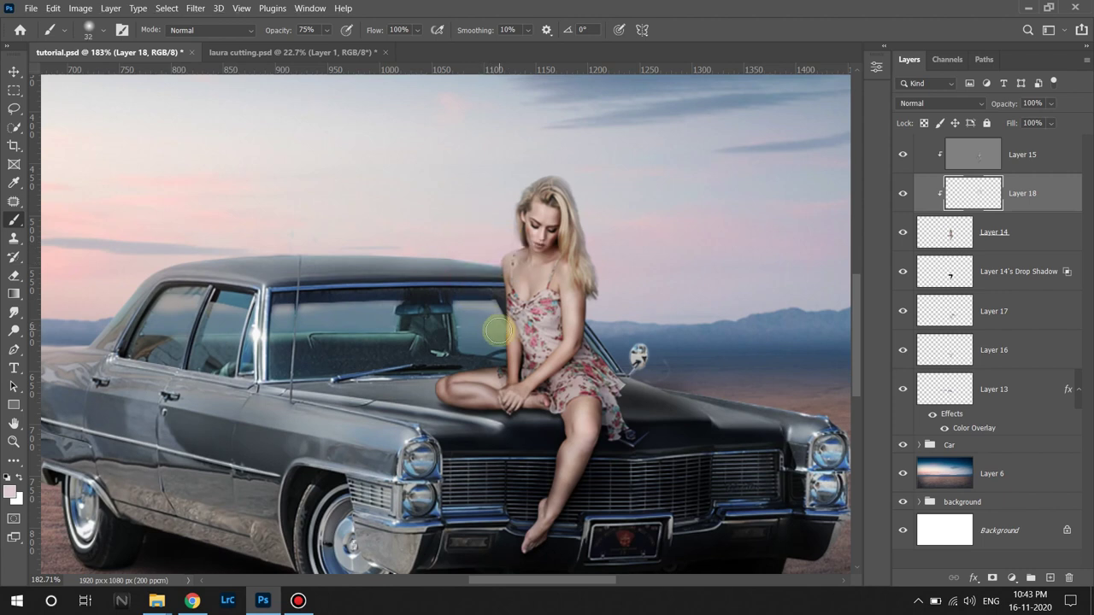
drag(464, 317, 476, 330)
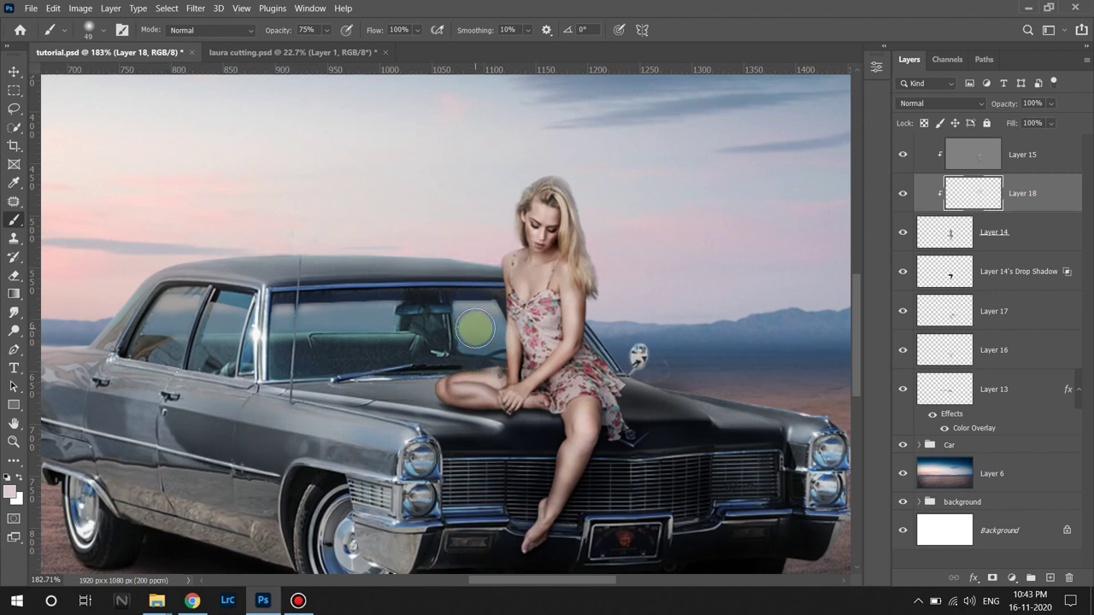
alt+click(414, 383)
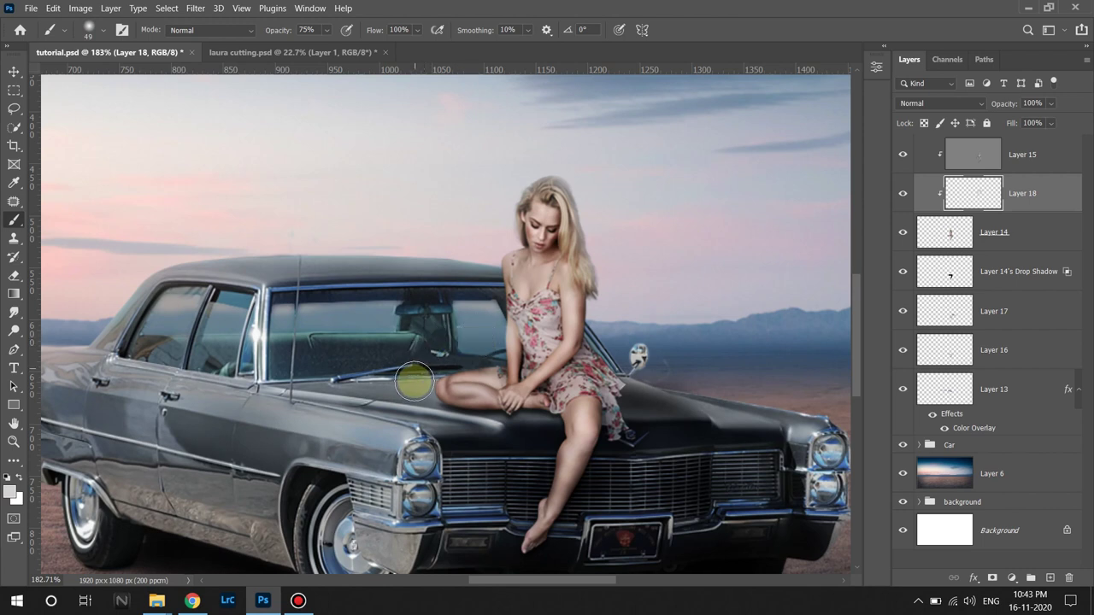
Set Layer 18 to 73% opacity, toggle it to compare, and add clipped Layer 19.
click(902, 194)
click(901, 194)
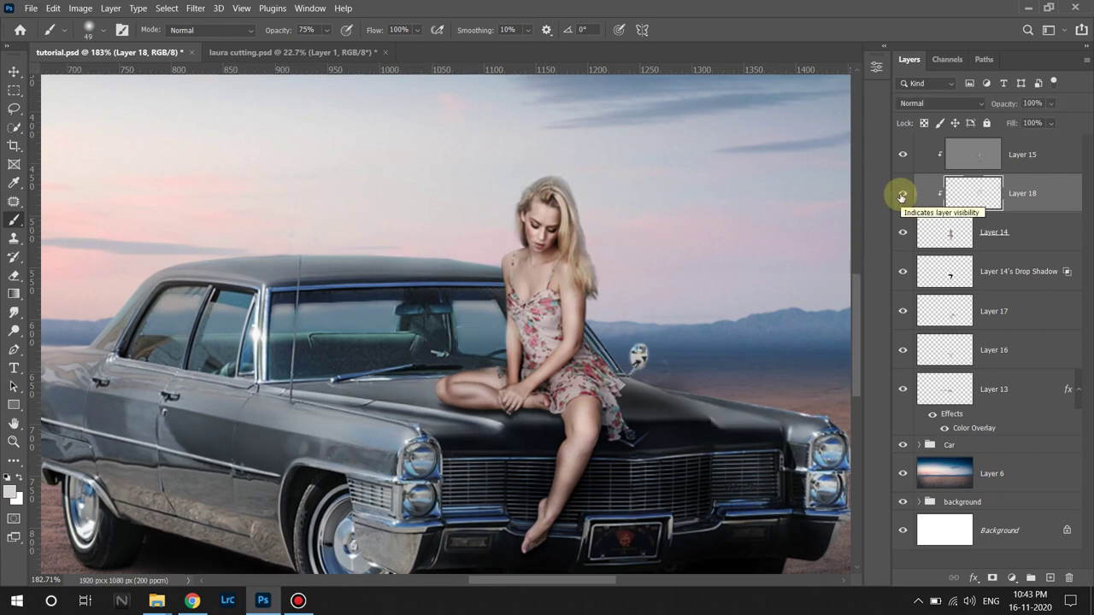
click(1050, 103)
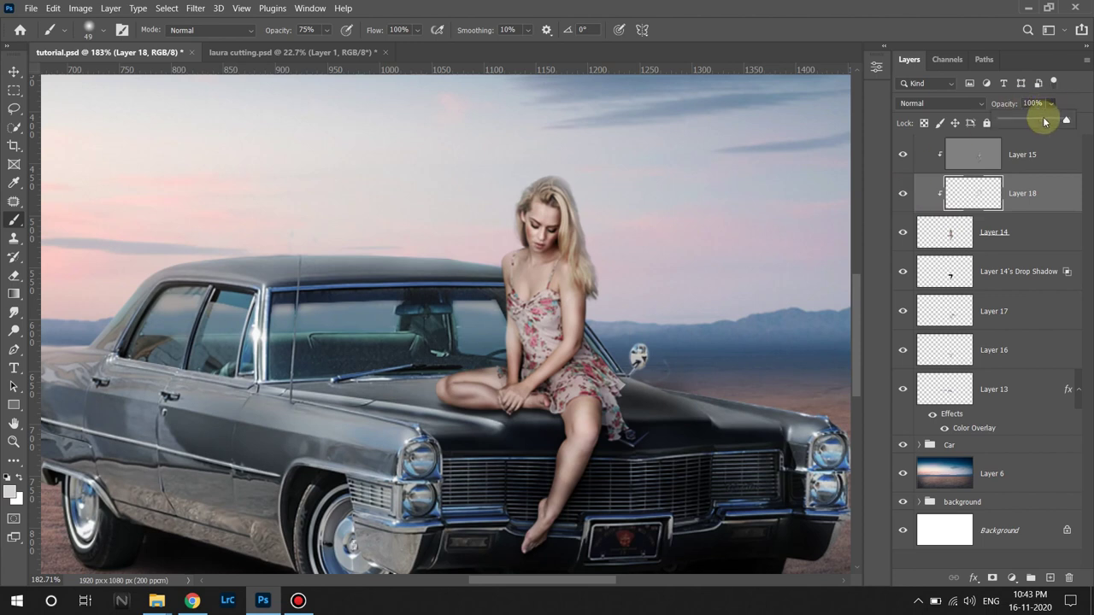
drag(1072, 123, 1048, 124)
click(904, 194)
click(903, 194)
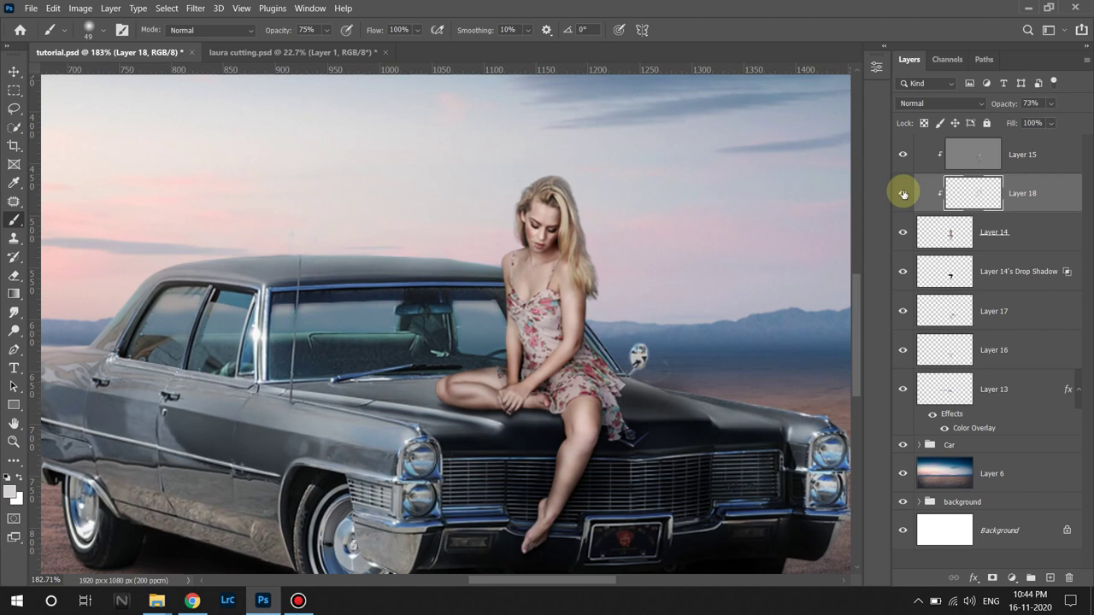
click(1050, 578)
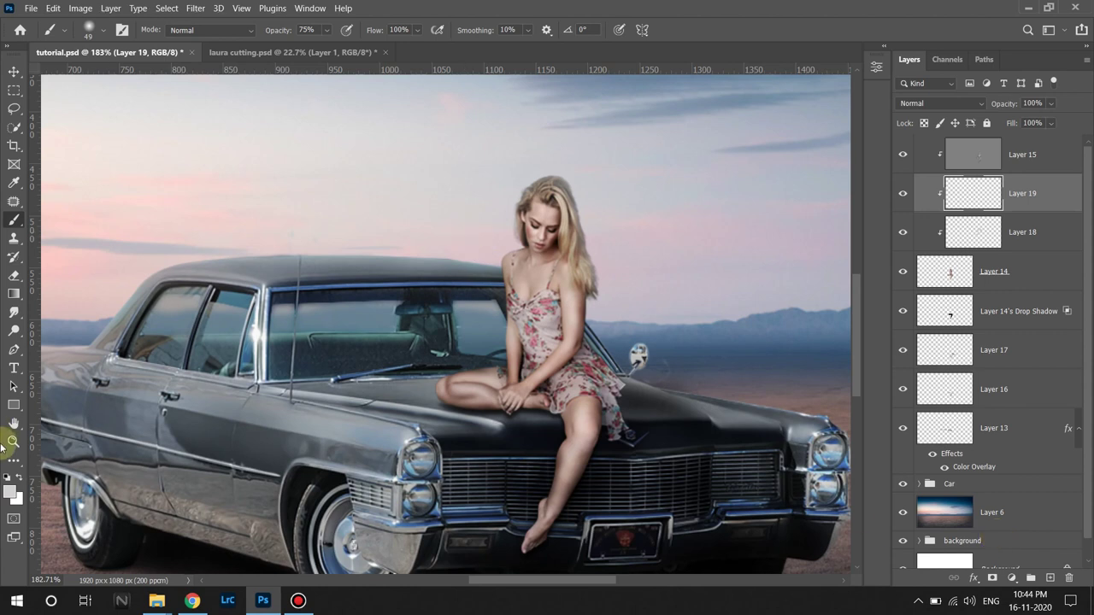
Set the foreground colour to #e8b17f and enlarge the soft brush.
click(10, 492)
click(780, 330)
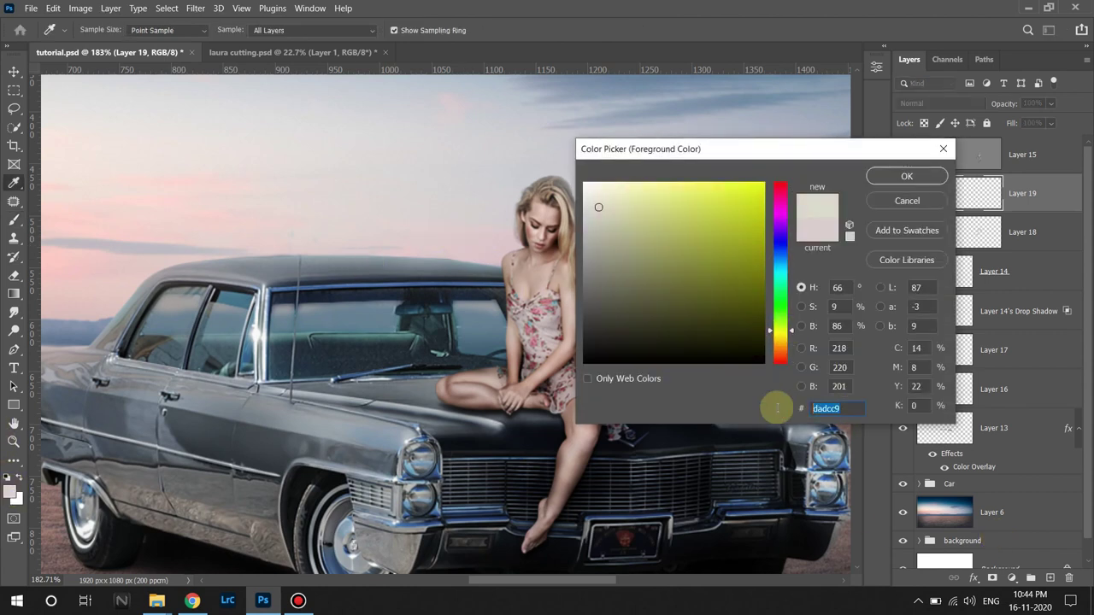
text(e8b)
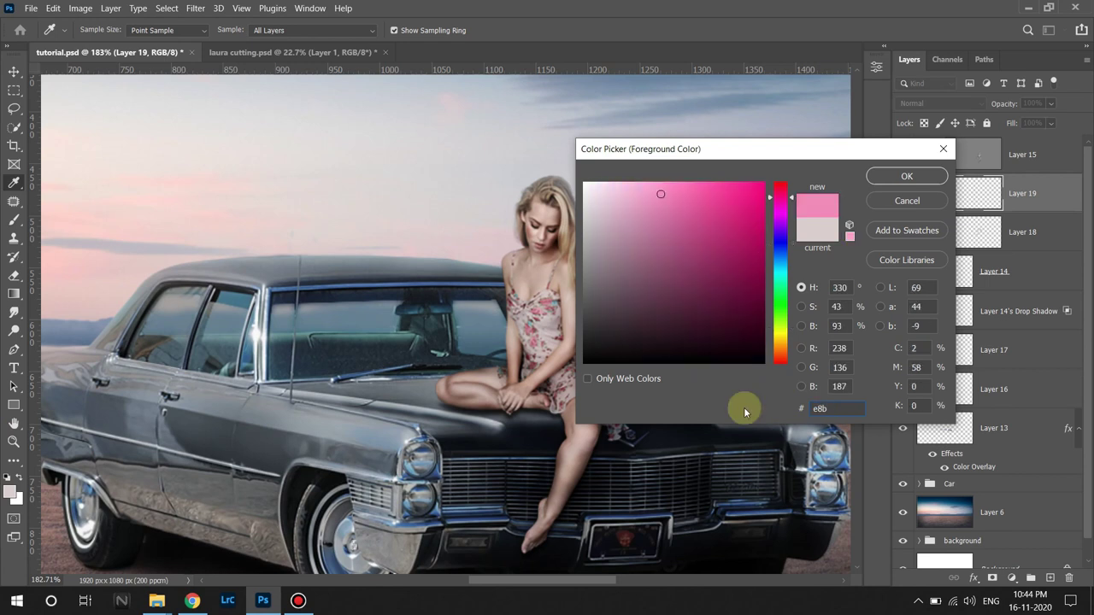
text(17f)
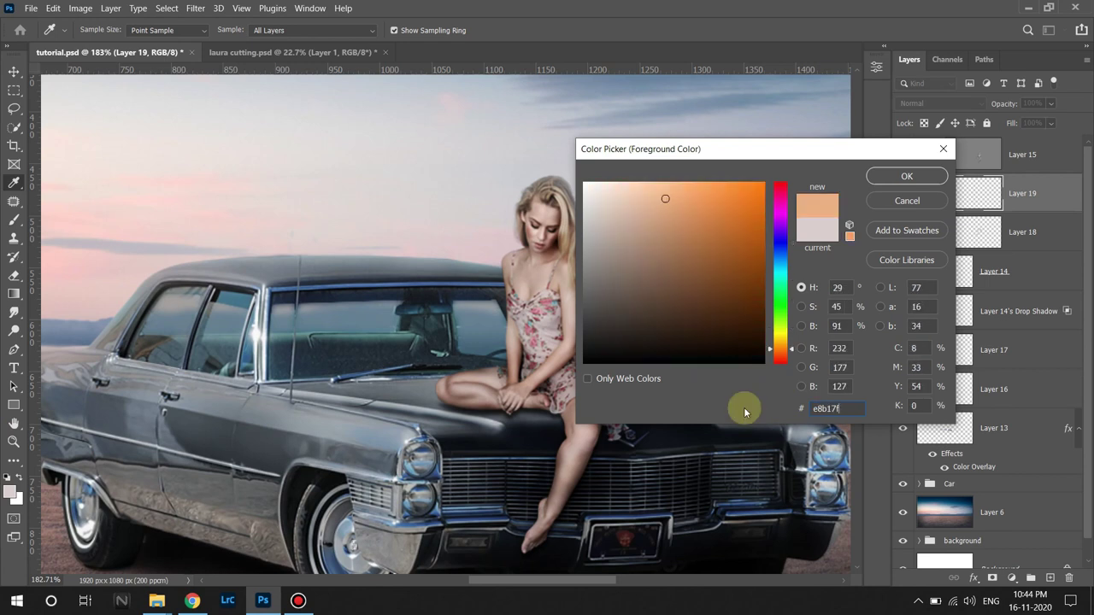
key(Return)
key(b)
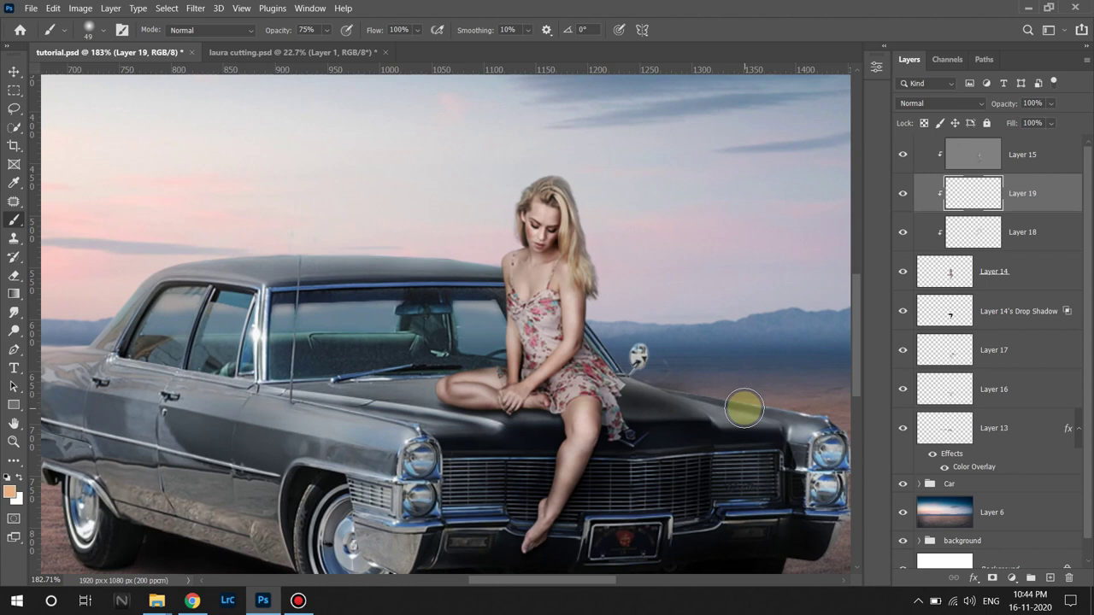
alt+right_click(474, 176)
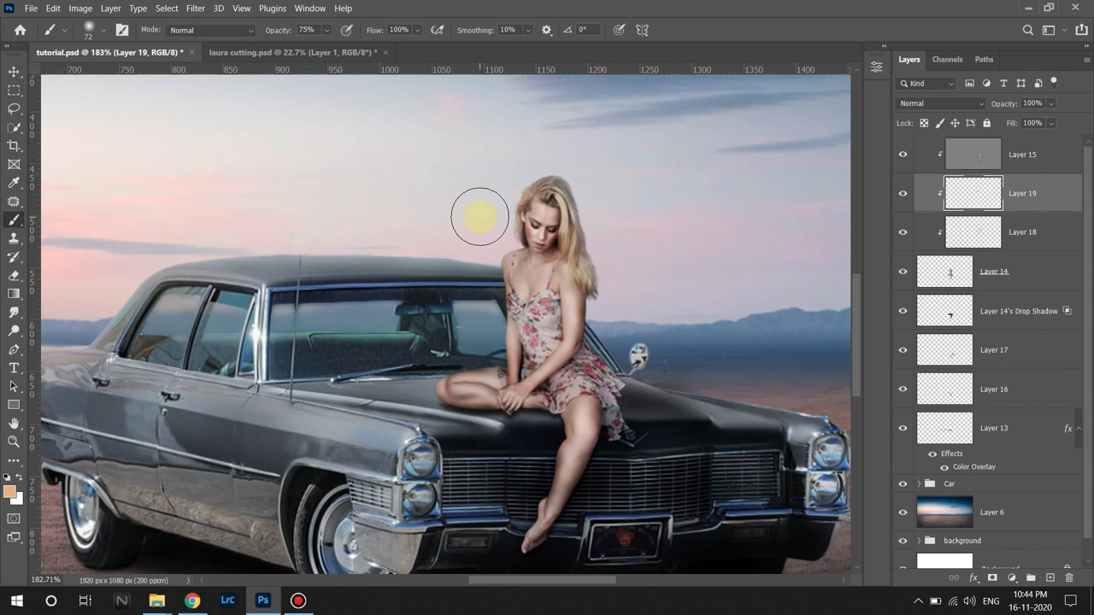
Lower Layer 19 to 46% opacity and paint warm orange light over the top of the hair.
scroll(505, 188, up, 5)
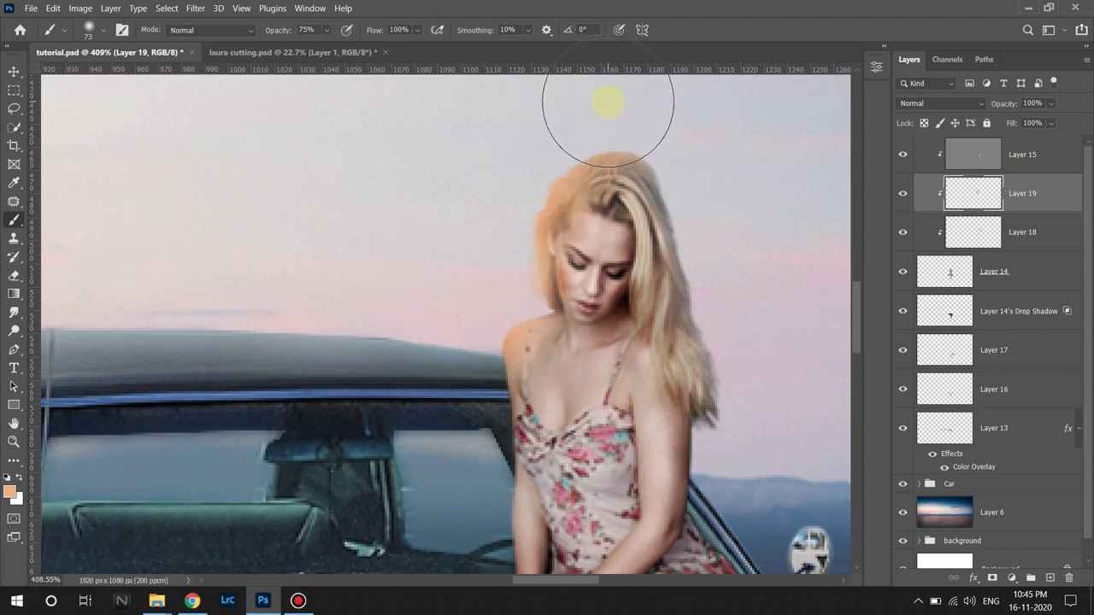
drag(1051, 104, 1032, 122)
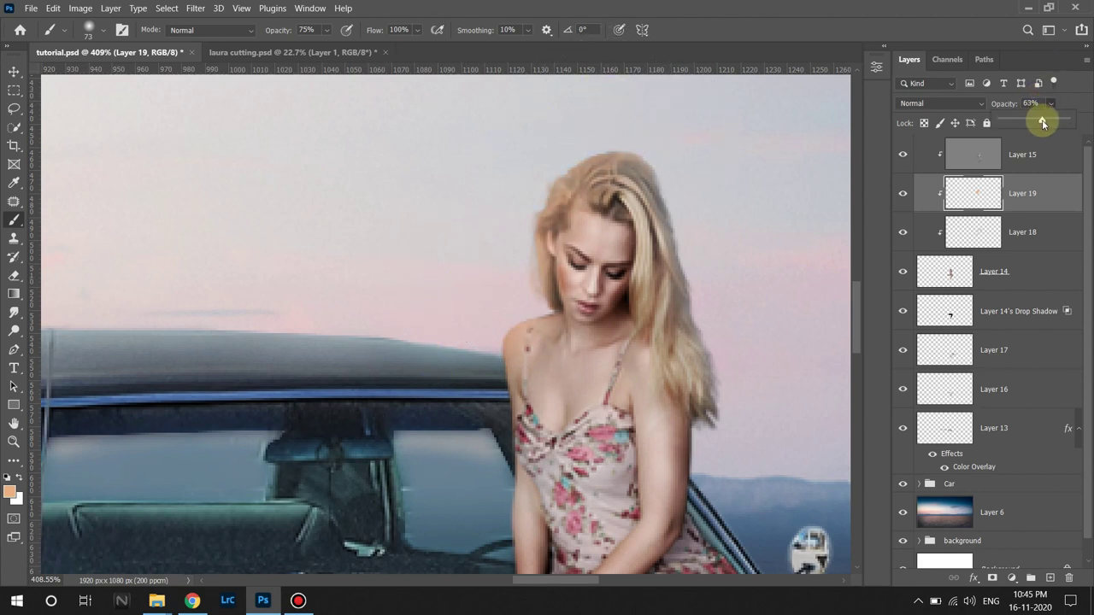
key(e)
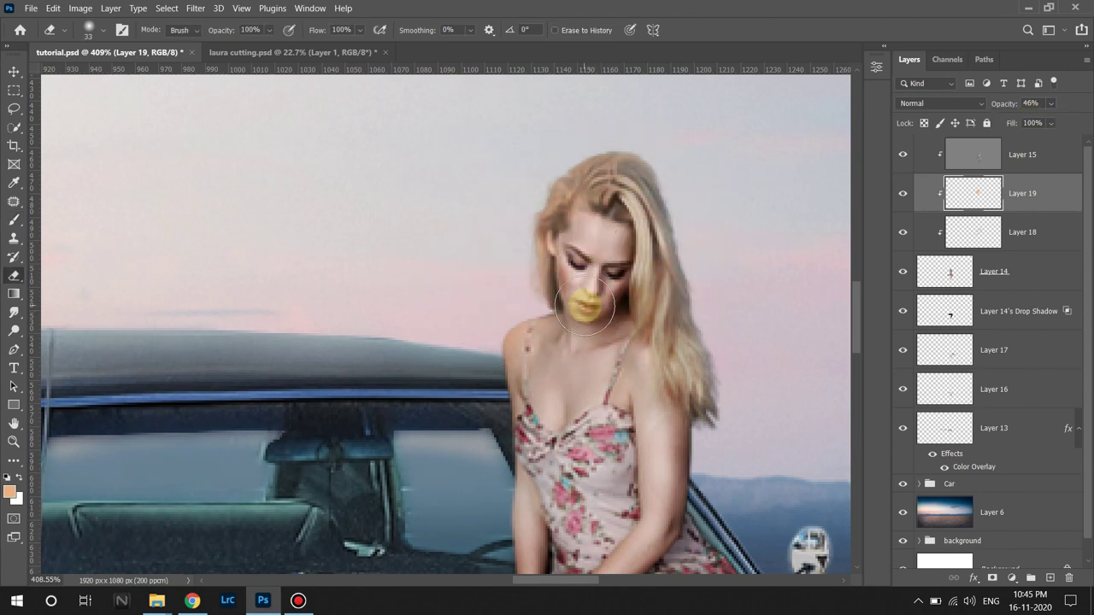
key(b)
drag(512, 270, 447, 256)
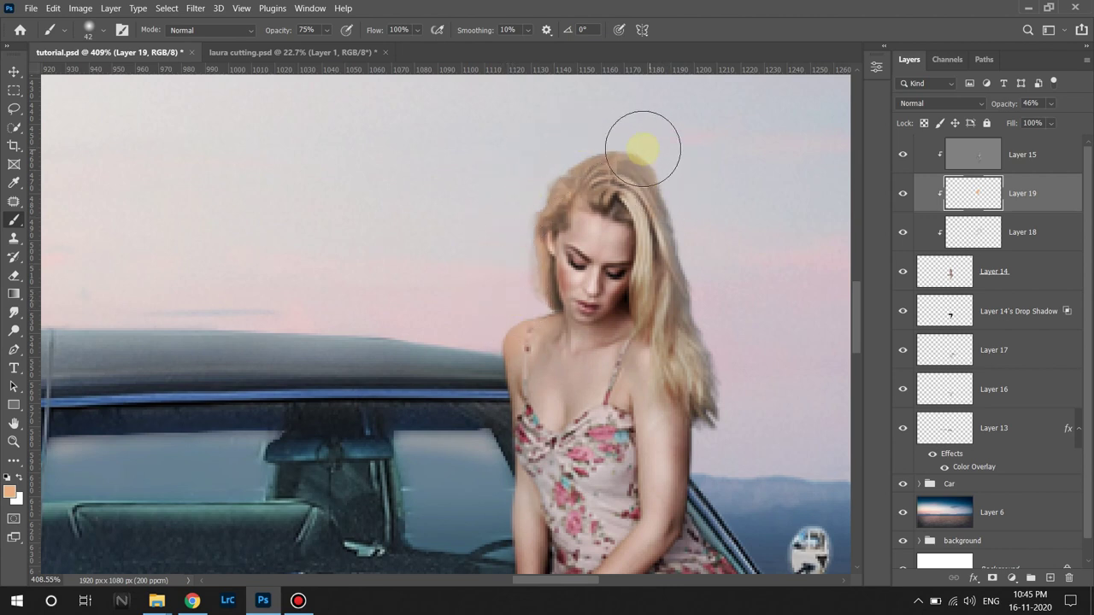
drag(640, 138, 654, 184)
drag(573, 261, 559, 261)
Erase the orange spill off the woman's face.
key(e)
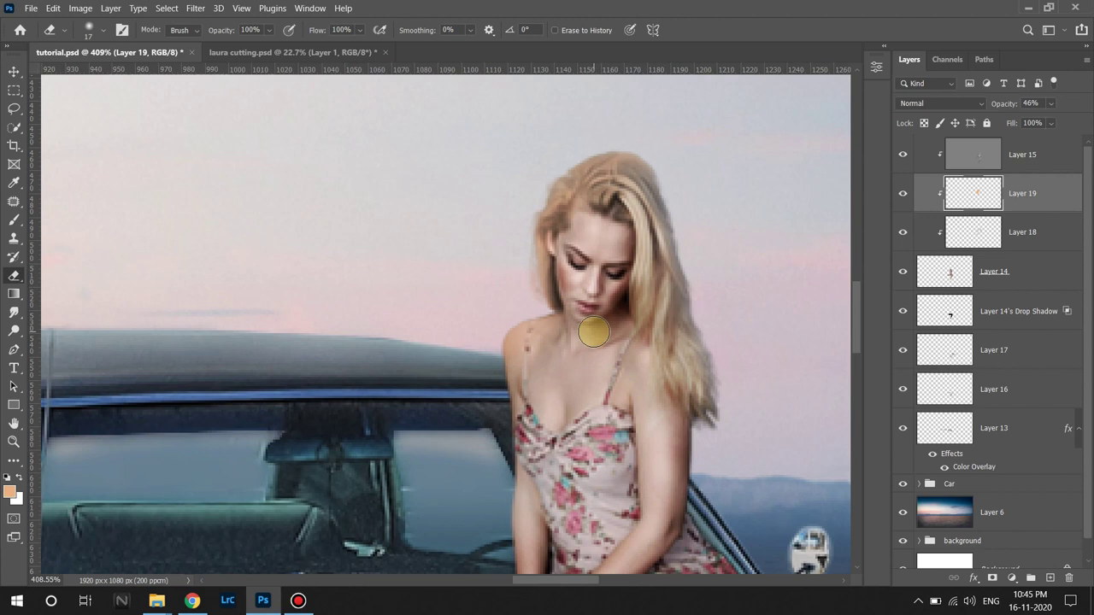
scroll(598, 171, down, 1)
scroll(735, 268, down, 1)
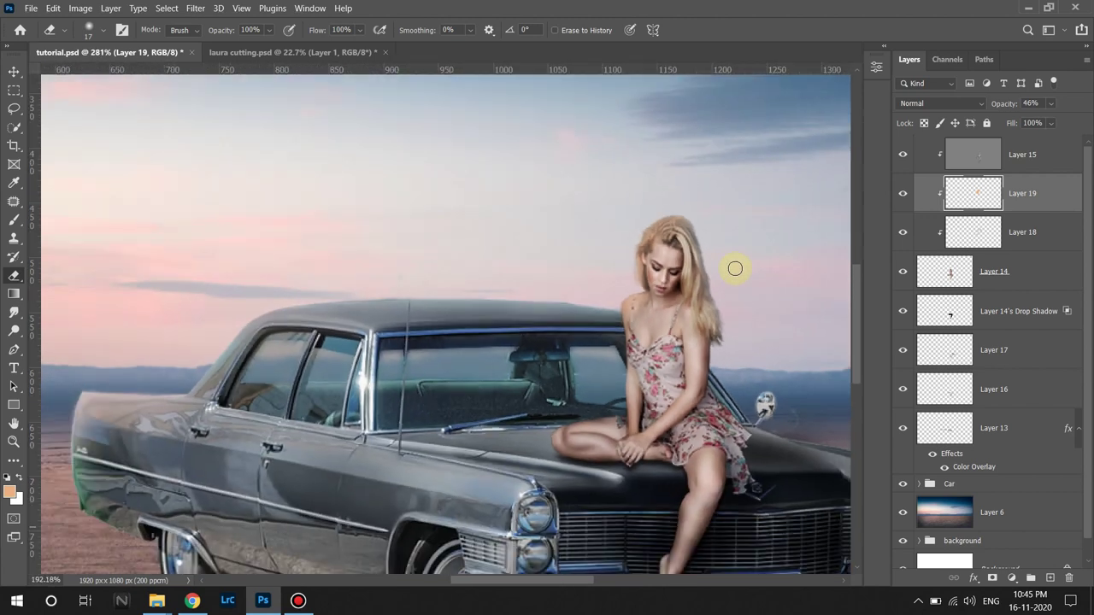
Toggle the rim-light layers 18 and 19 on and off to compare the hair colouring.
click(902, 194)
click(902, 193)
click(903, 232)
click(903, 231)
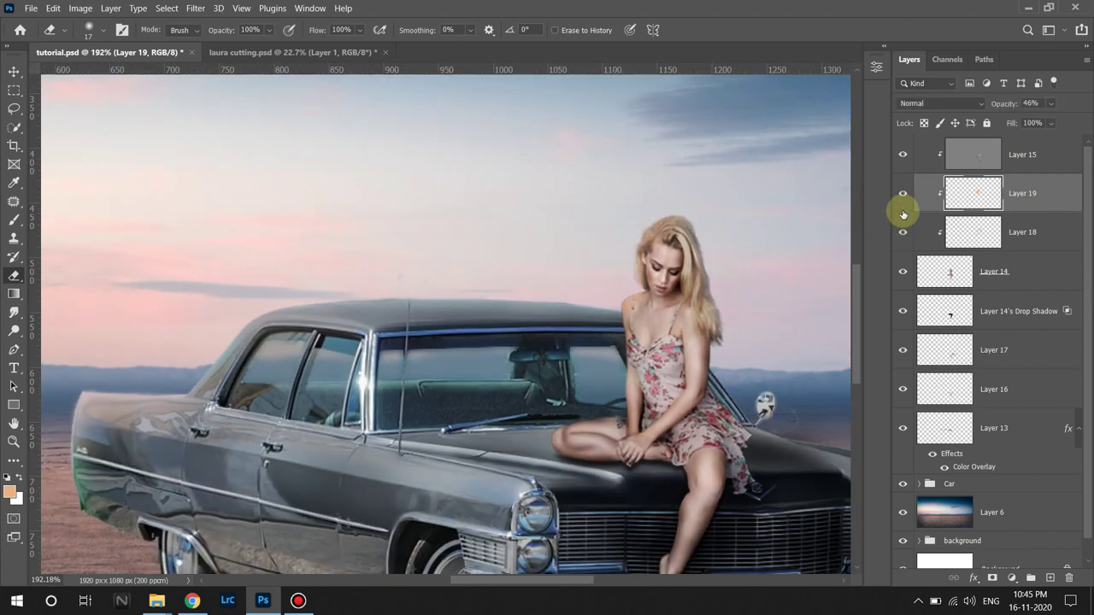
click(902, 229)
click(902, 229)
click(903, 227)
click(903, 227)
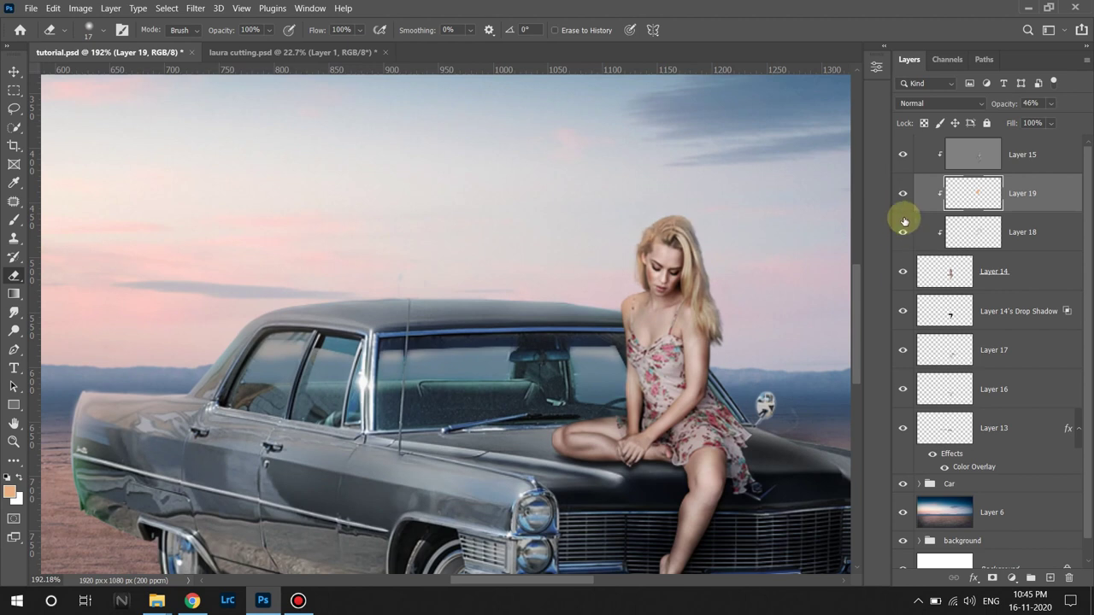
click(903, 206)
click(903, 206)
scroll(722, 330, down, 1)
scroll(722, 329, down, 1)
scroll(722, 330, down, 1)
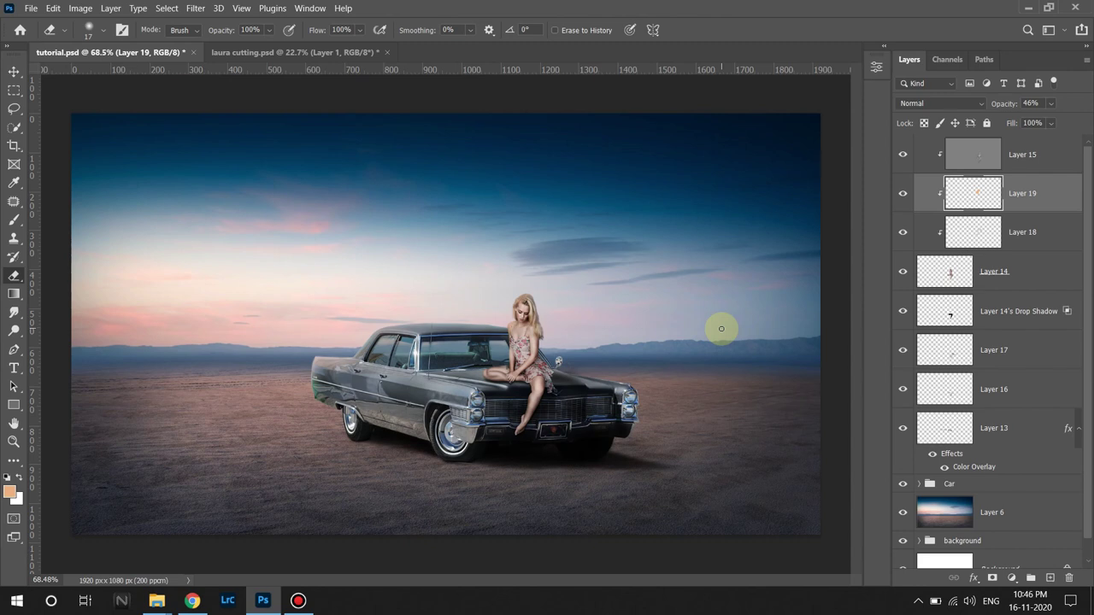
Add a Color Balance adjustment above Layer 15 with midtones Cyan/Red -5 and Yellow/Blue +9.
click(1028, 159)
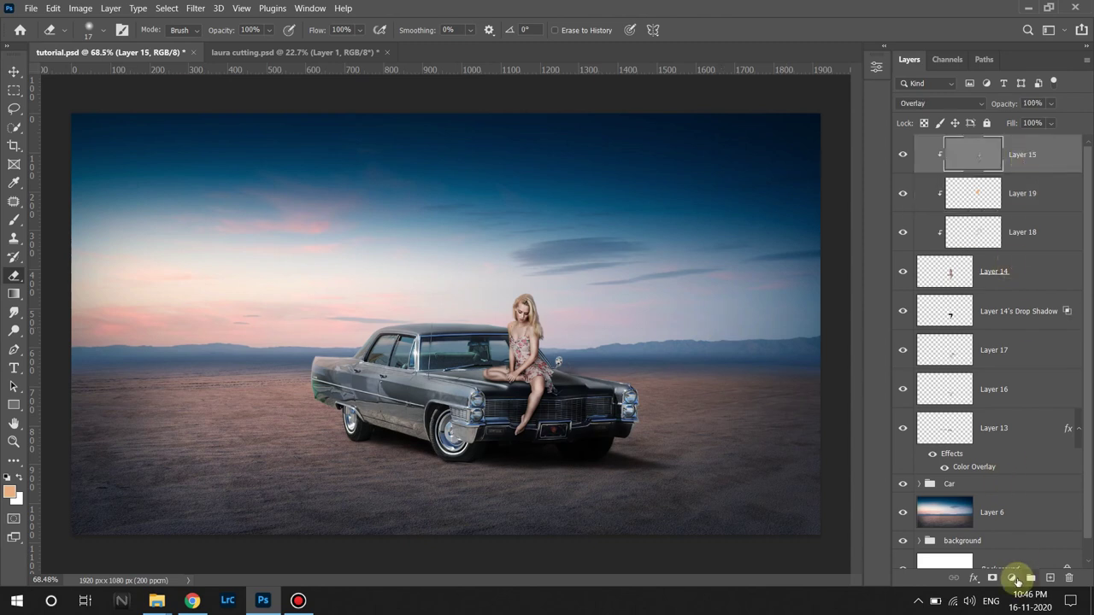
scroll(503, 372, up, 1)
scroll(488, 373, up, 1)
scroll(471, 471, up, 1)
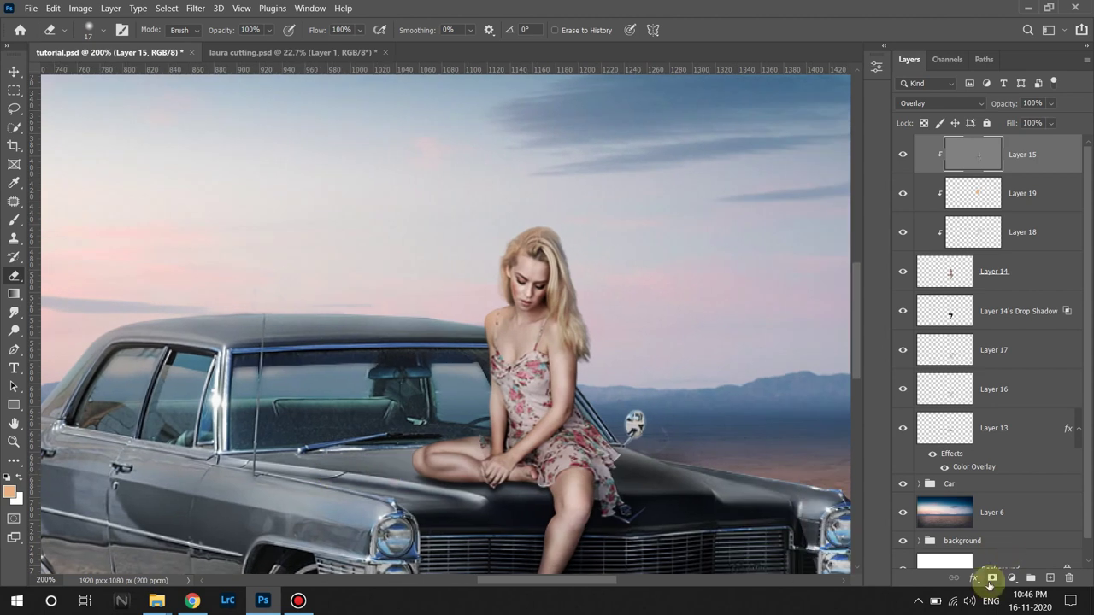
click(1011, 579)
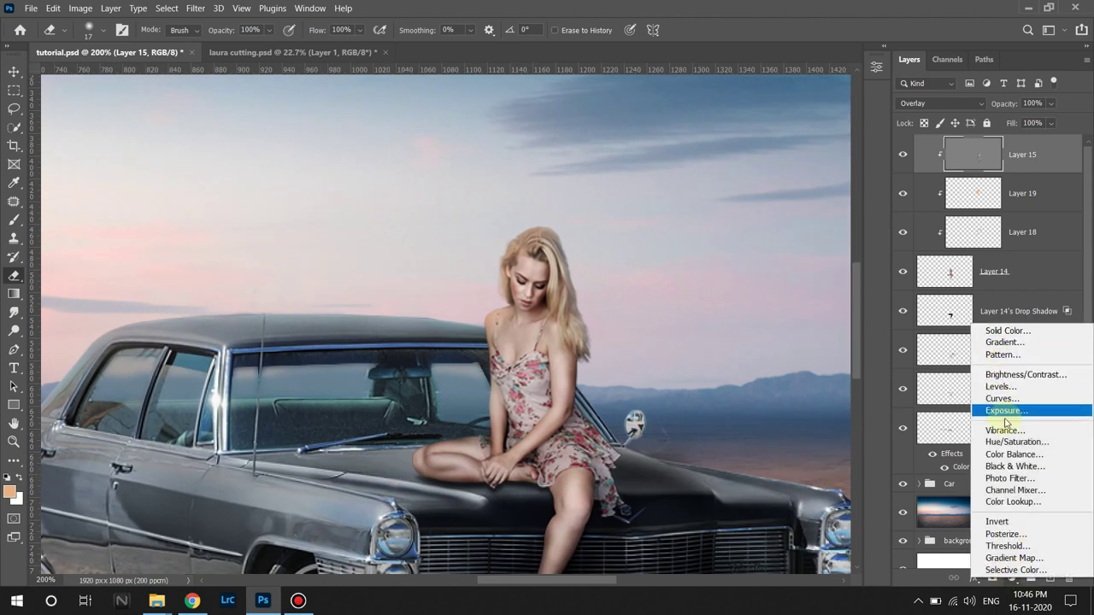
click(1001, 454)
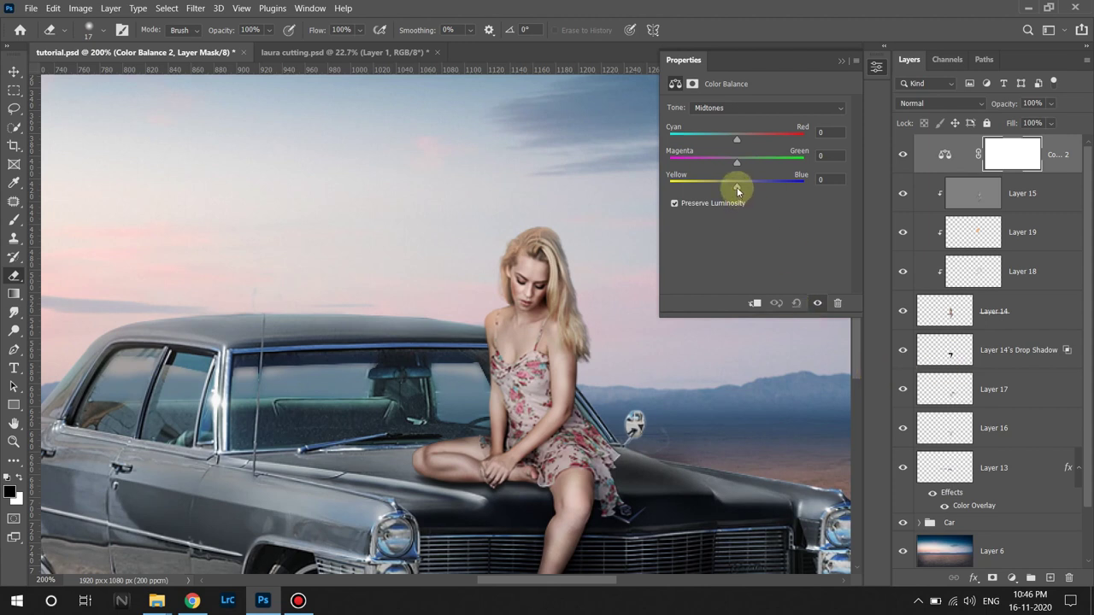
drag(737, 186, 746, 196)
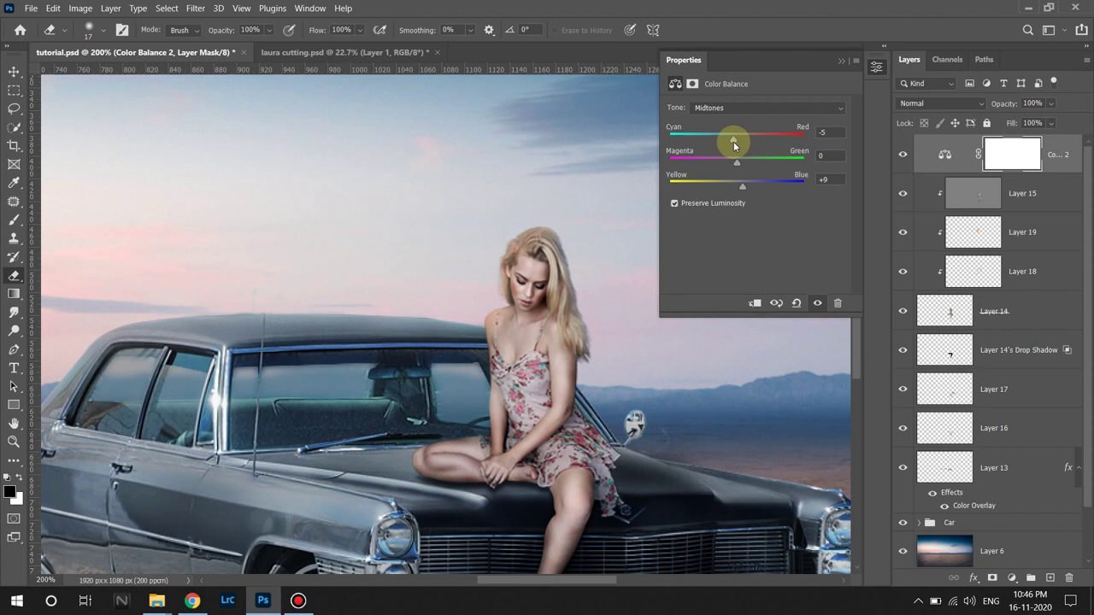
click(841, 59)
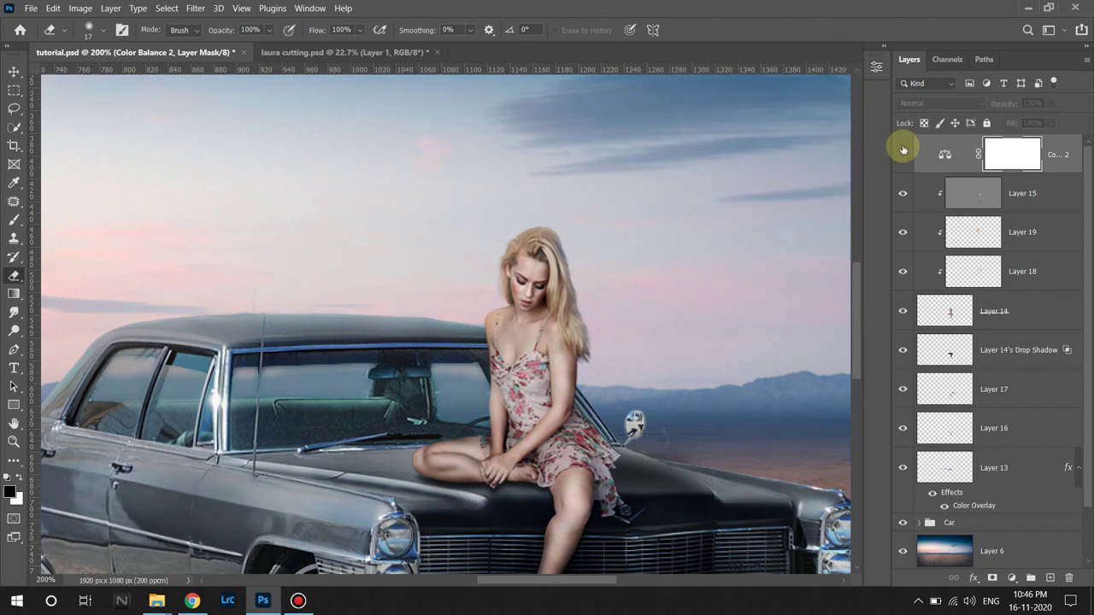
Clip Color Balance 2 to the woman's layers and toggle it to compare.
click(903, 151)
click(941, 157)
double_click(943, 165)
click(758, 300)
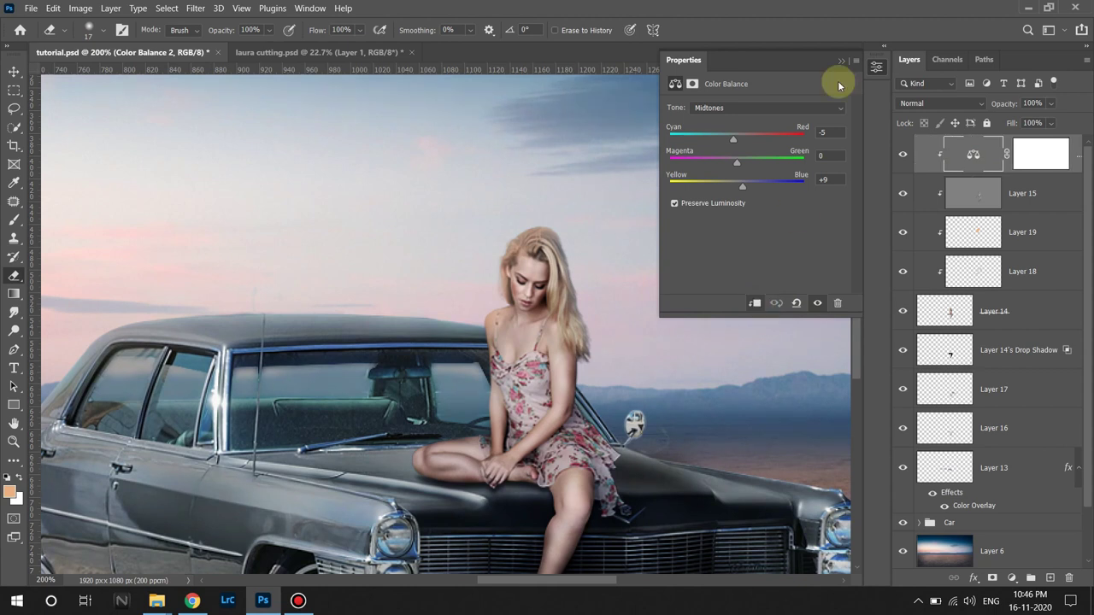
click(841, 59)
click(904, 154)
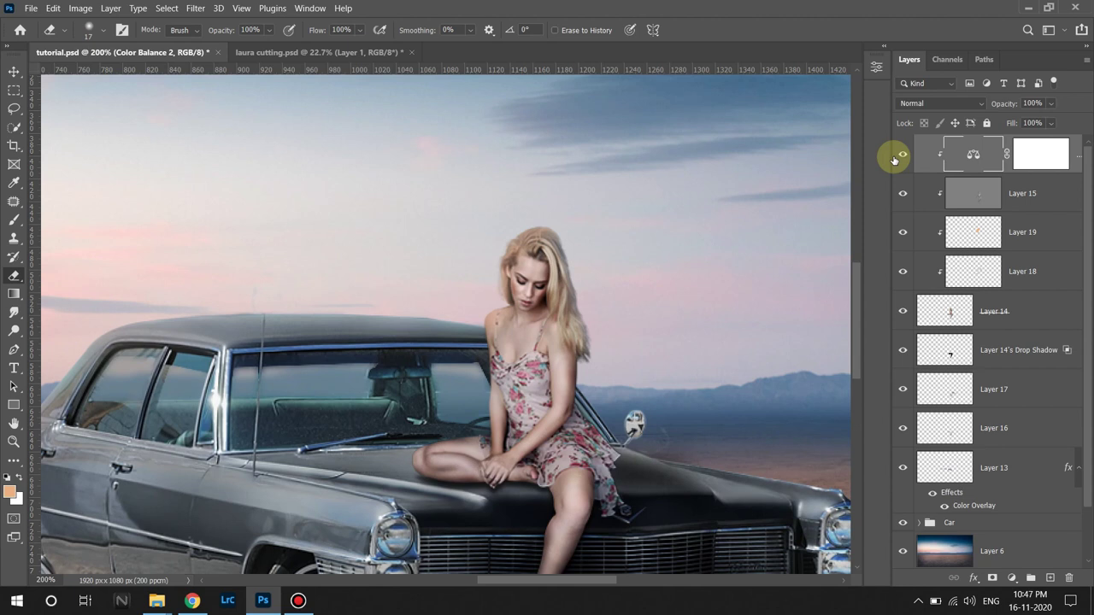
Group Layer 16 through the top clipped layer as 'Model' and toggle it to check.
click(902, 467)
click(903, 468)
click(1017, 443)
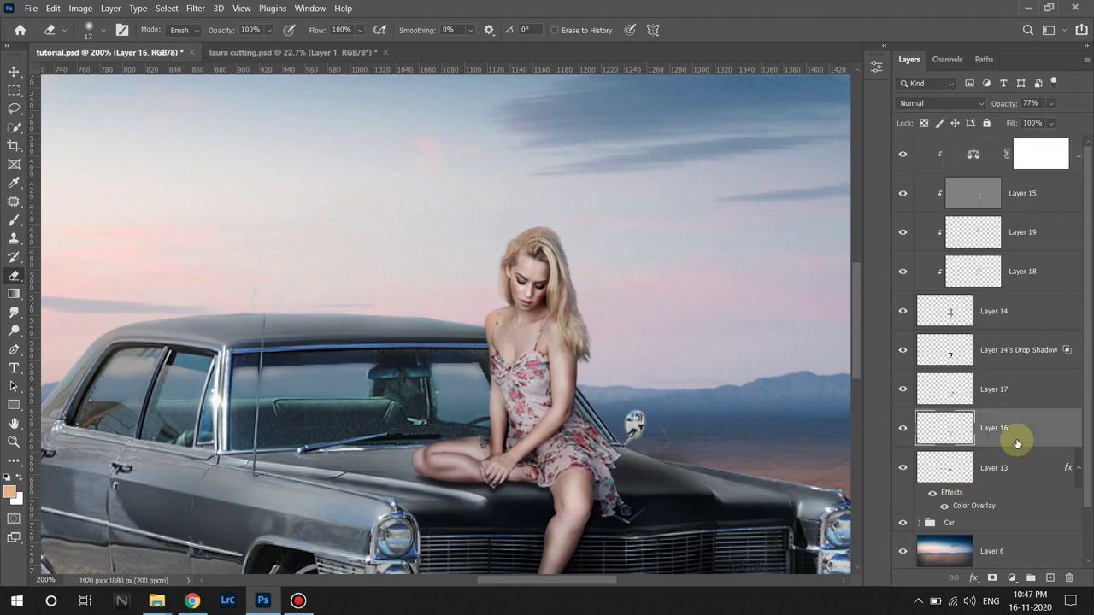
shift+click(1073, 154)
key(ctrl+g)
text(Model)
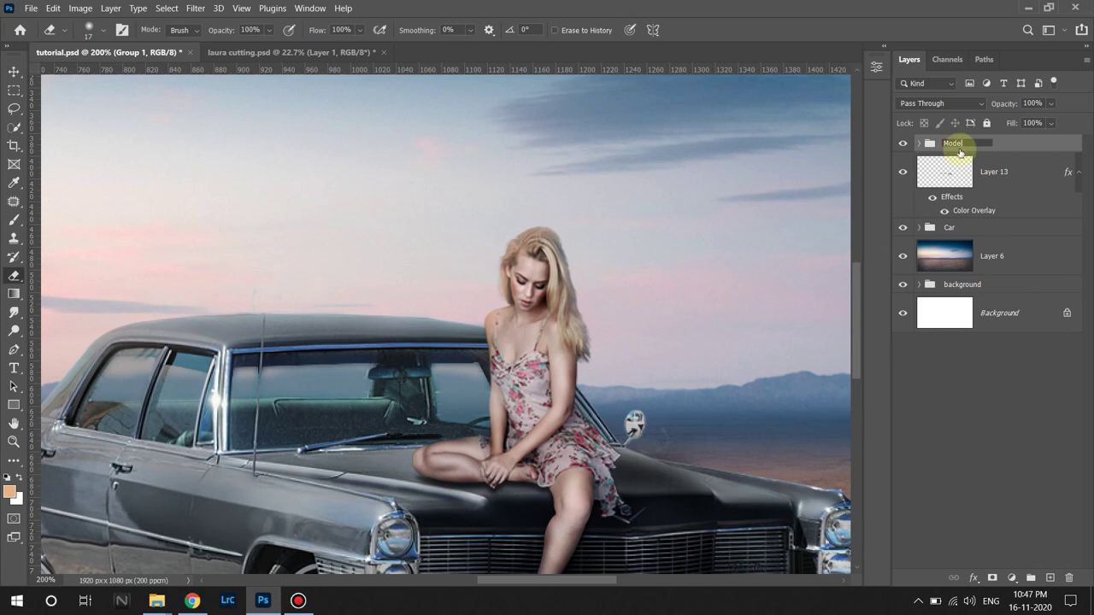
key(Return)
click(902, 143)
click(903, 142)
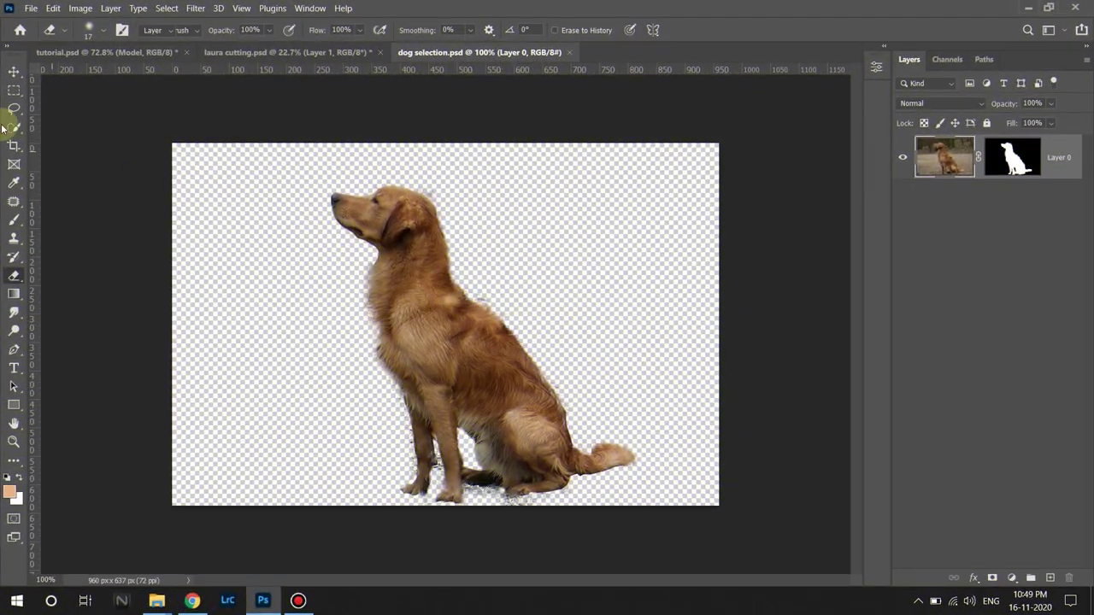
Drag the cut-out dog into tutorial.psd and flip it horizontally.
click(14, 71)
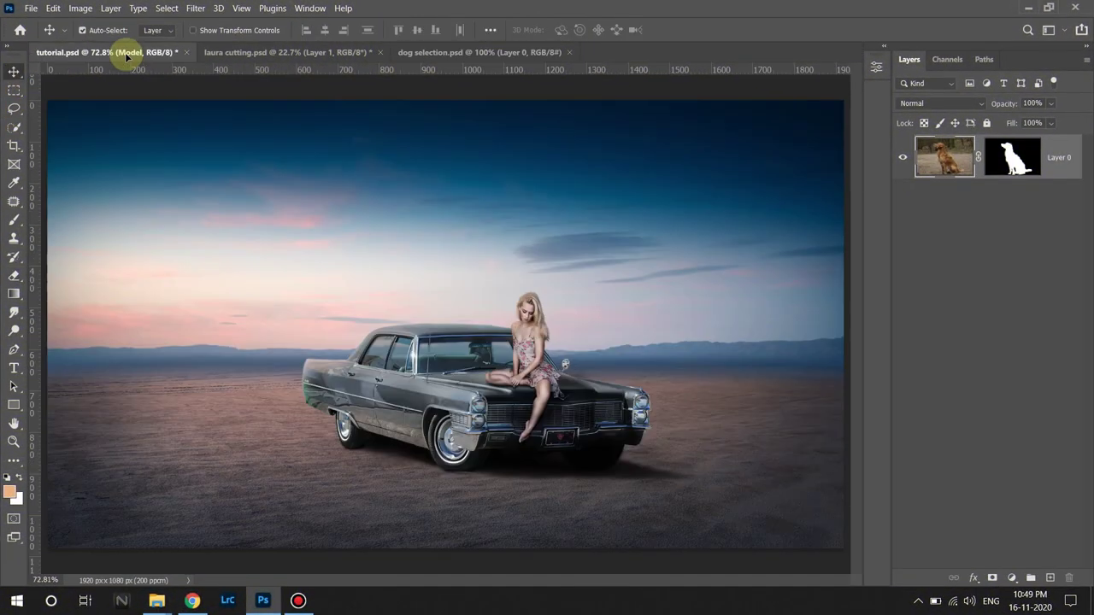
drag(437, 364, 370, 322)
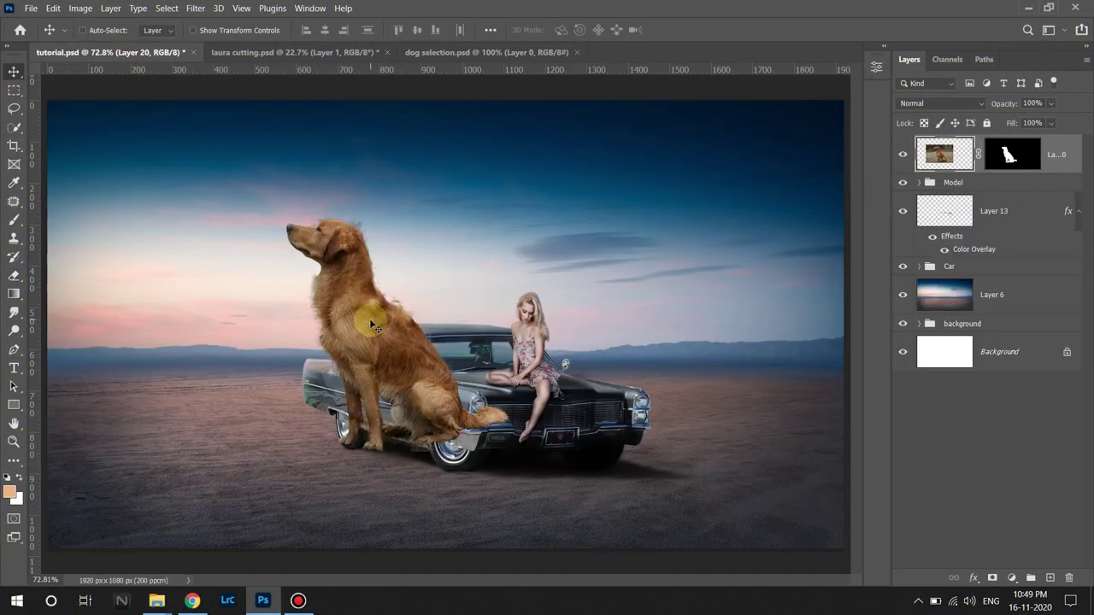
key(ctrl+t)
right_click(366, 298)
click(402, 543)
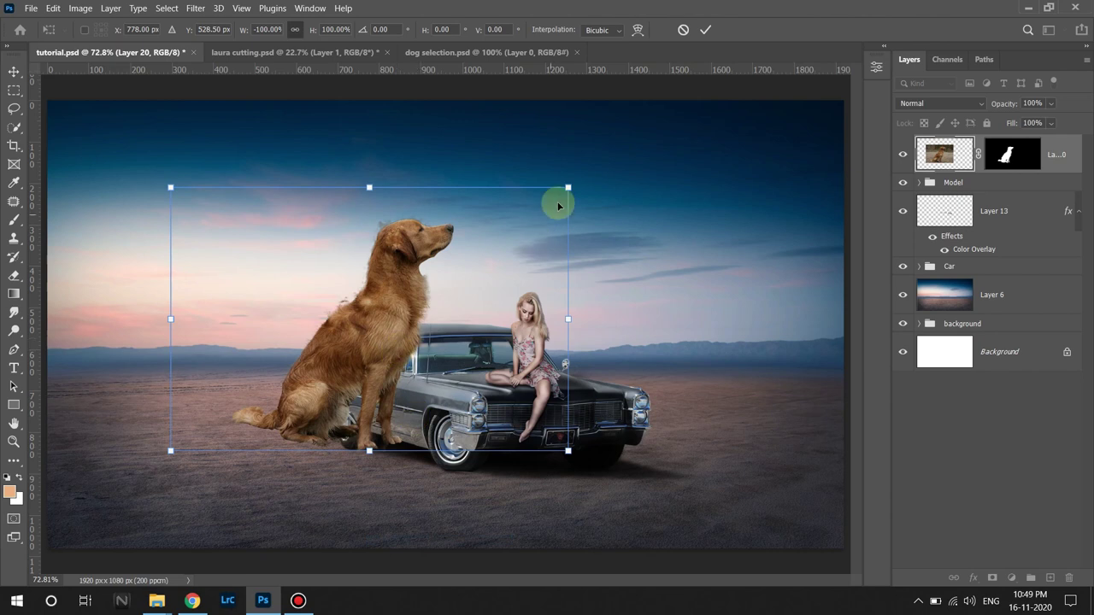
Scale the dog to about 37% and place it beside the car's front wheel.
drag(558, 206, 462, 272)
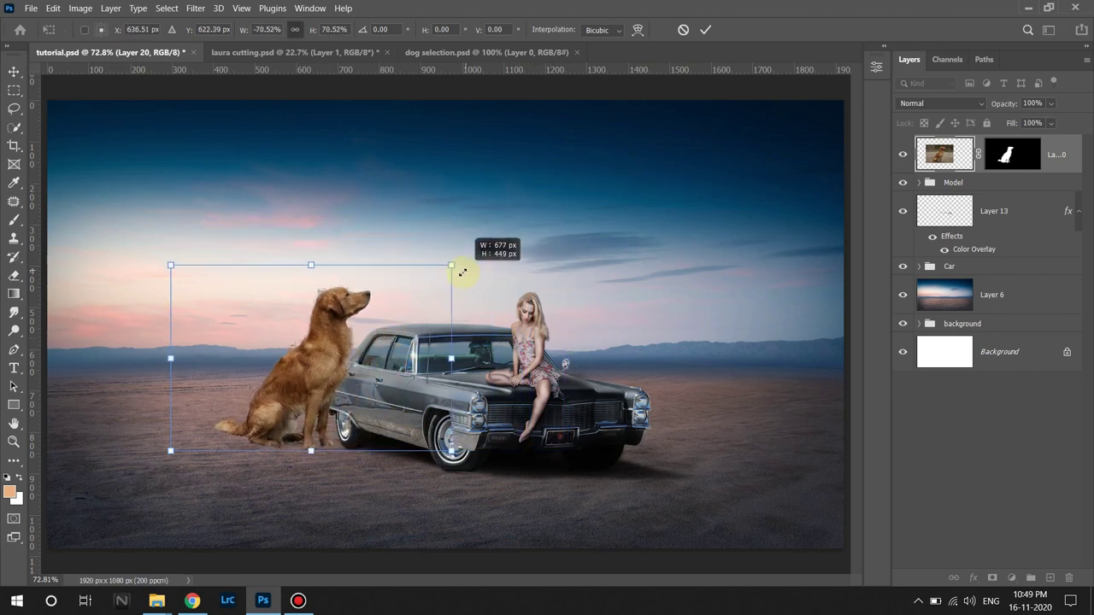
drag(461, 272, 386, 319)
scroll(466, 444, up, 5)
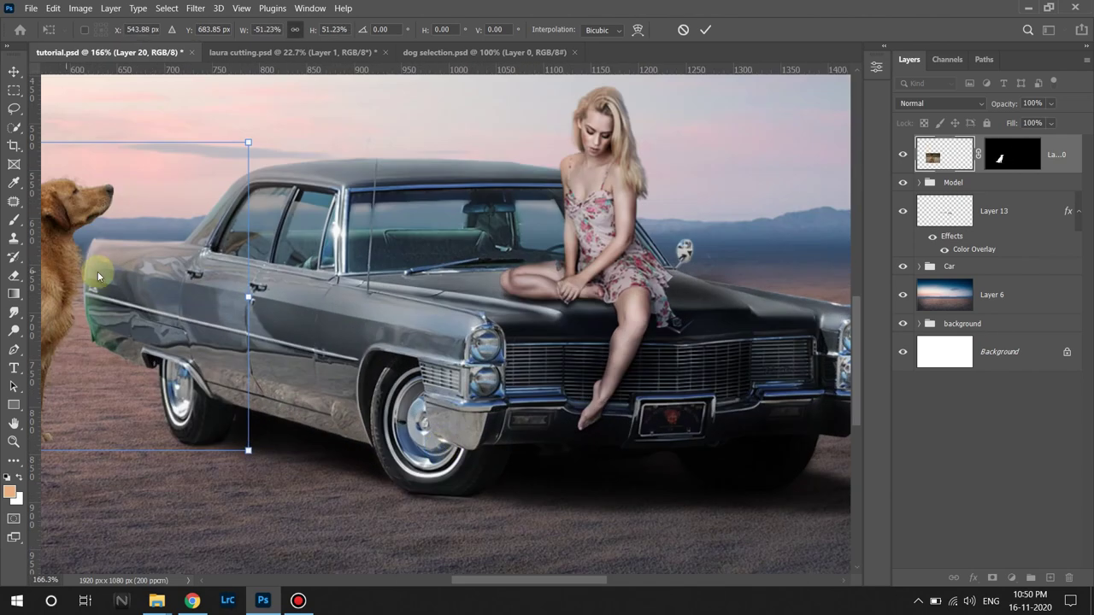
mouse_move(55, 279)
mouse_down()
mouse_move(402, 369)
mouse_move(379, 349)
mouse_up()
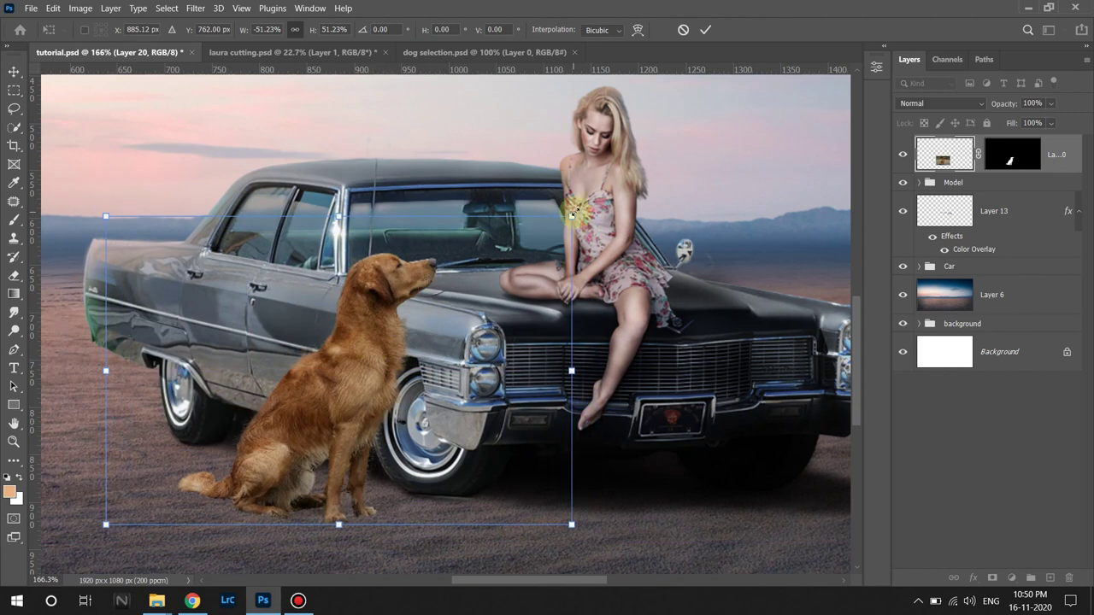
drag(571, 215, 474, 281)
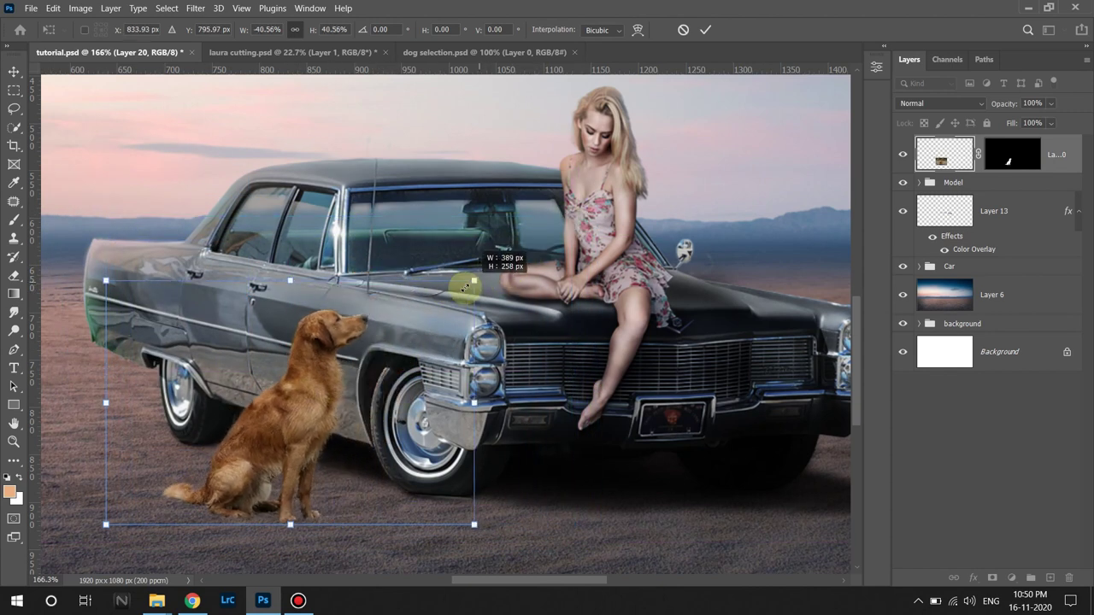
drag(302, 399, 325, 404)
drag(487, 293, 466, 305)
drag(312, 404, 305, 435)
scroll(400, 395, down, 2)
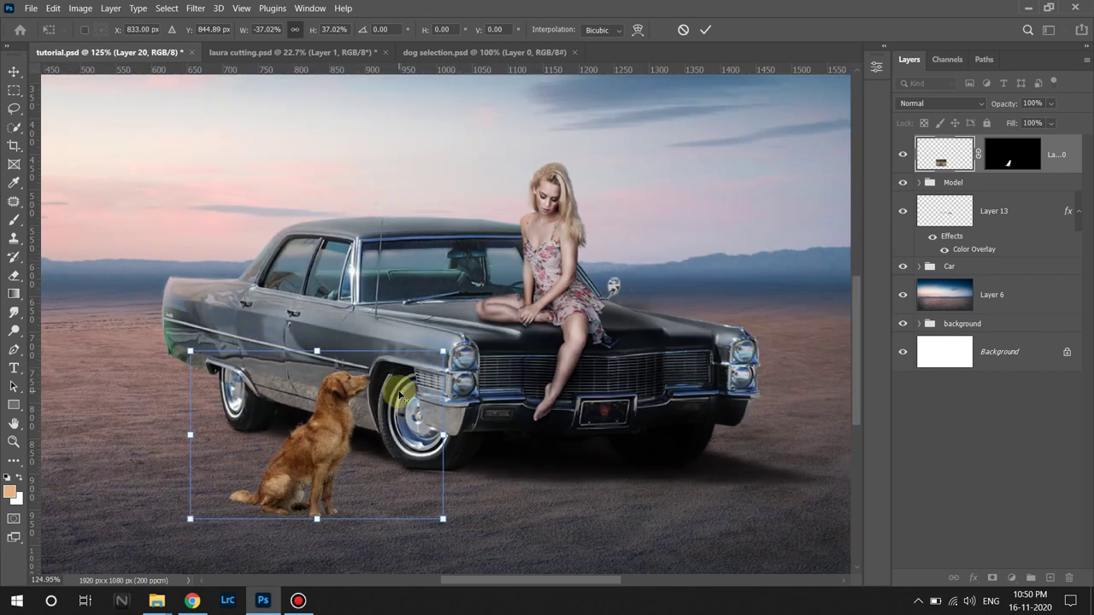
scroll(400, 395, down, 3)
mouse_move(380, 460)
mouse_down()
mouse_move(417, 466)
mouse_move(414, 453)
mouse_up()
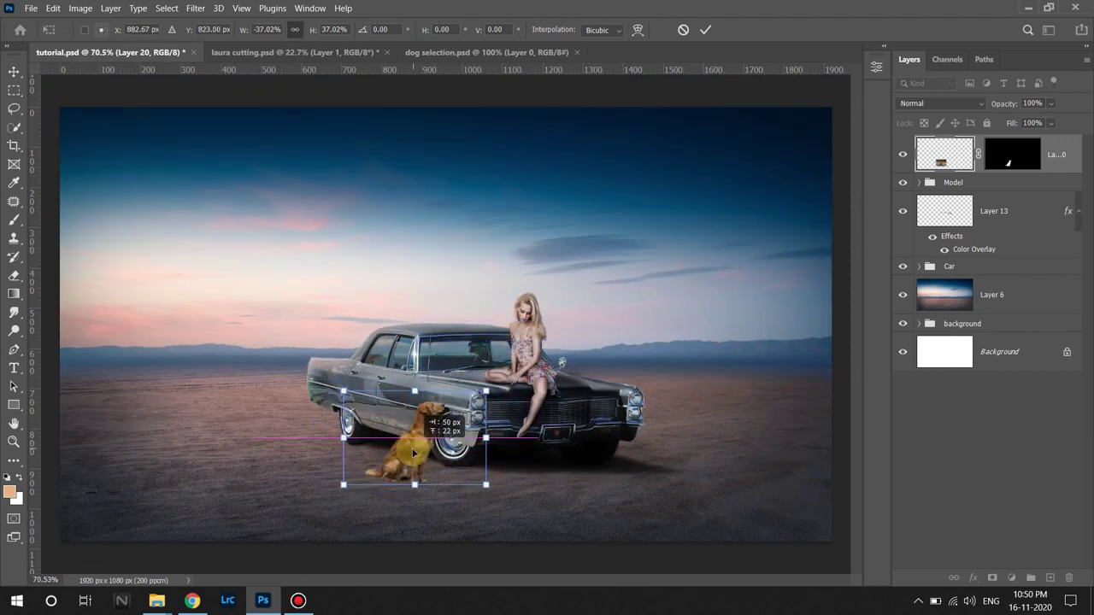
drag(414, 453, 412, 449)
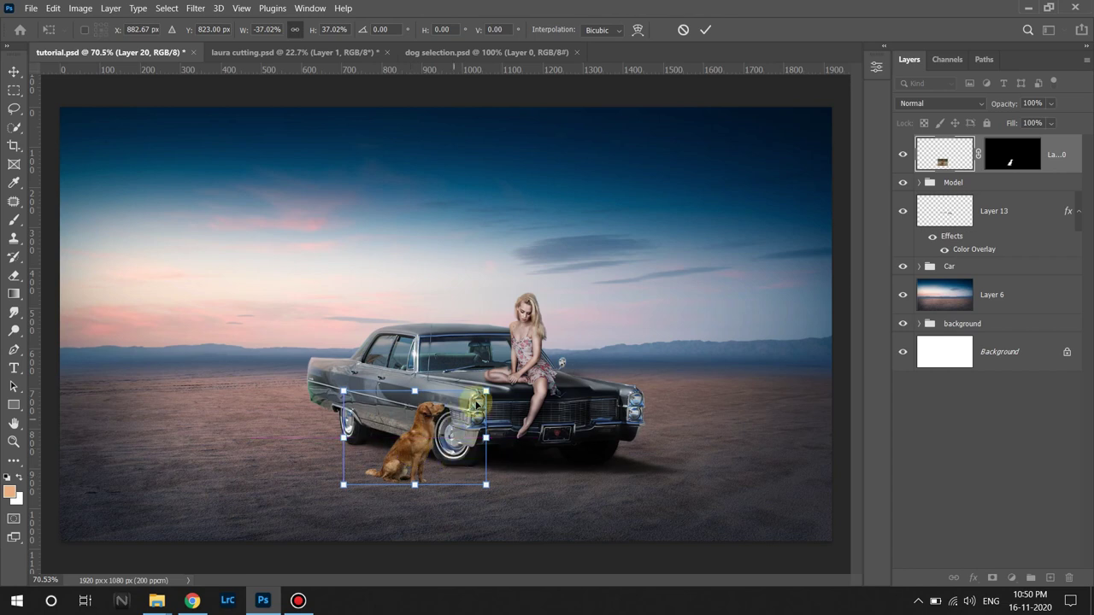
click(705, 29)
Apply the dog layer's mask permanently to the layer.
click(1018, 166)
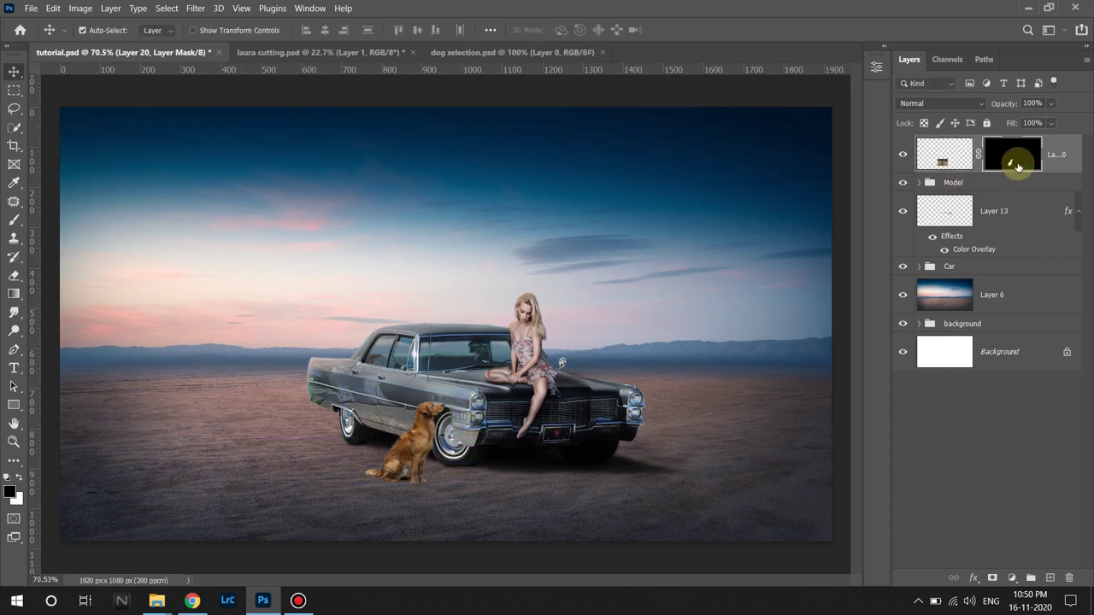
right_click(1018, 166)
click(1064, 204)
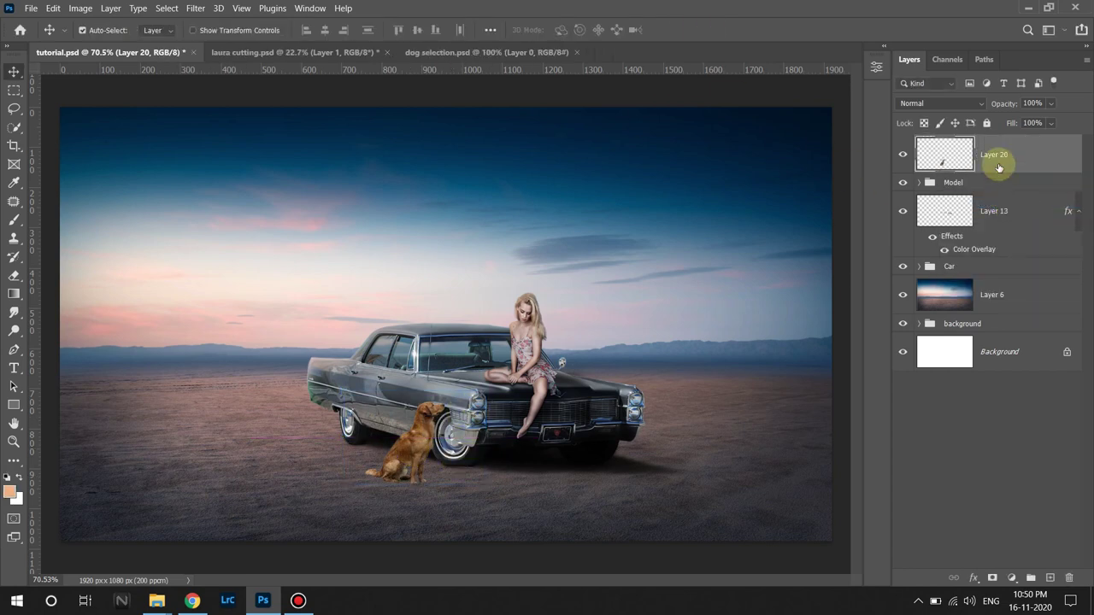
Add a Hue/Saturation adjustment clipped to the dog layer with Saturation -17.
click(1012, 578)
click(1018, 448)
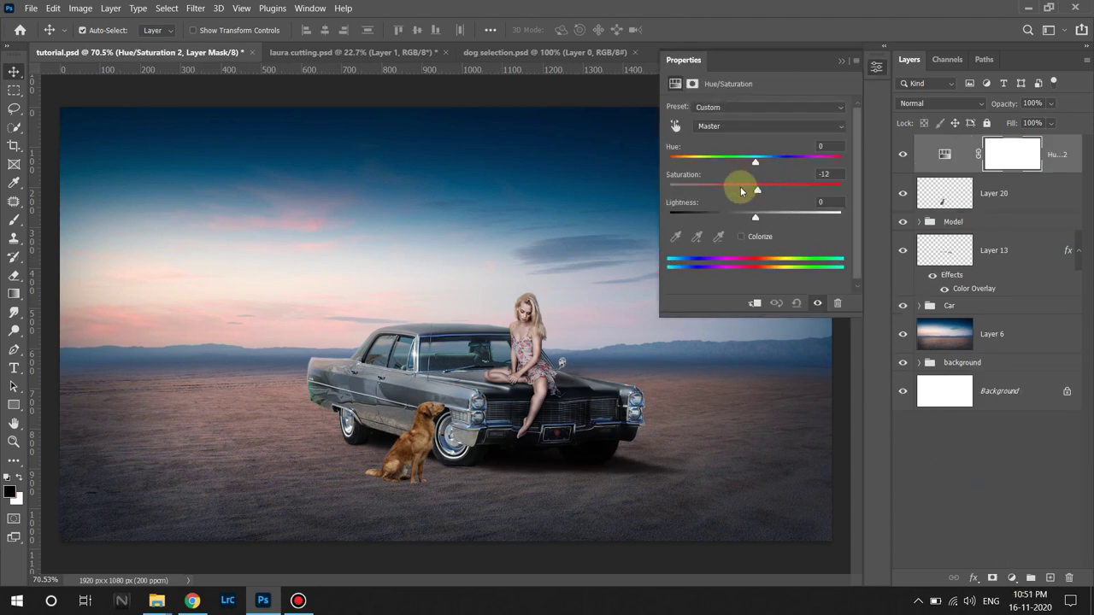
click(755, 299)
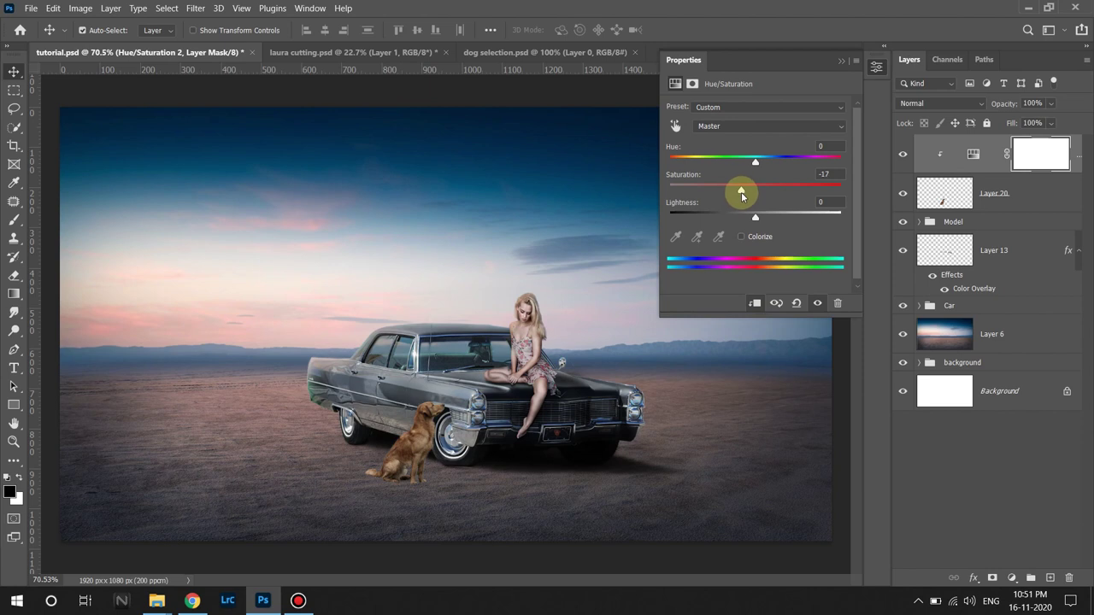
click(901, 69)
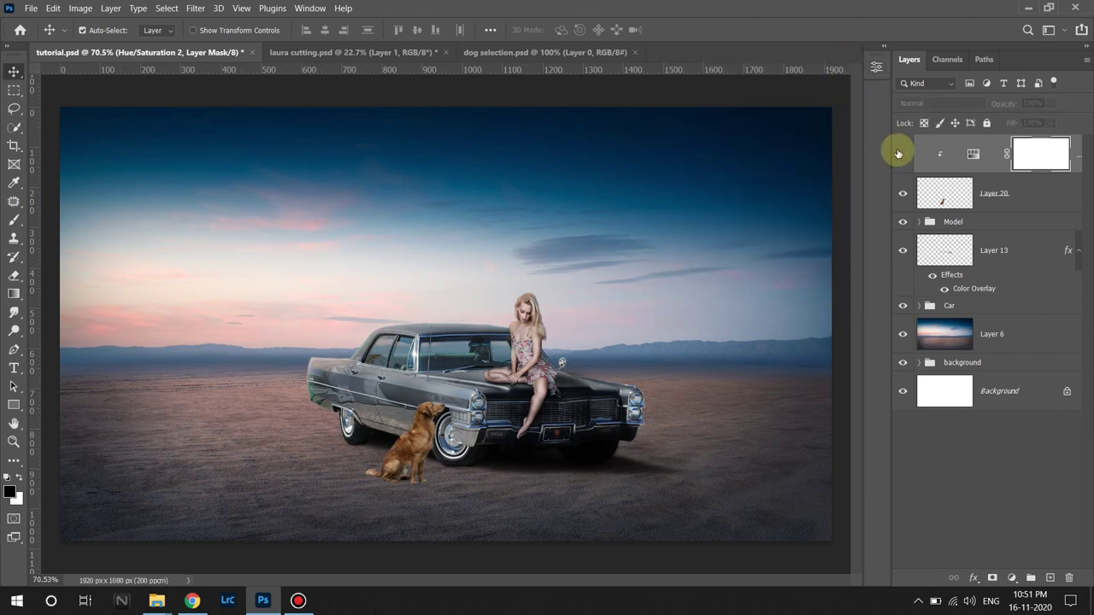
click(902, 154)
alt+scroll(342, 518, up, 4)
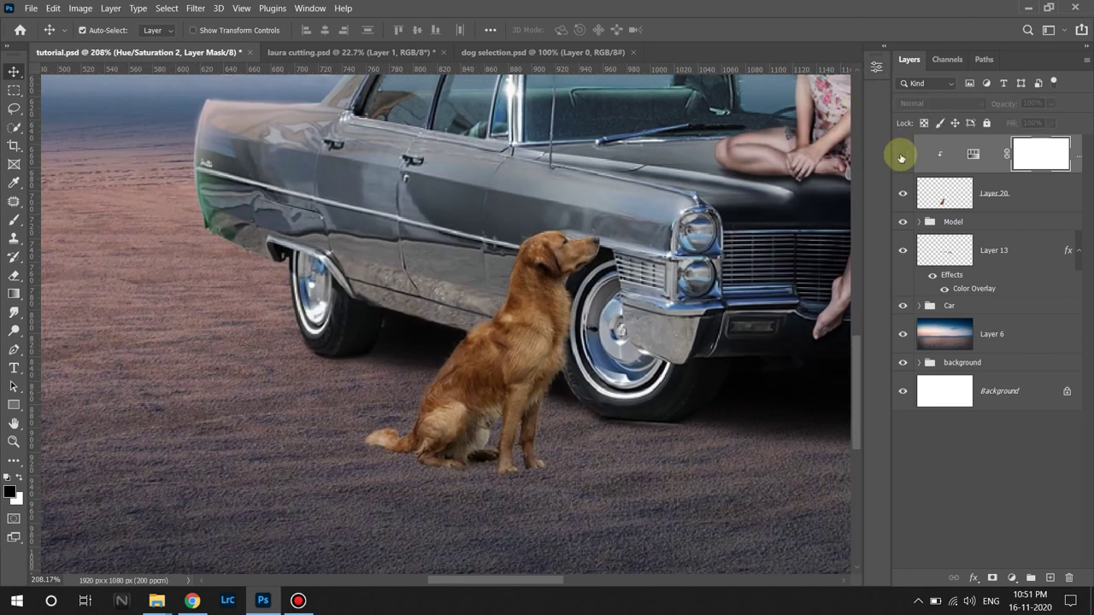
alt+scroll(495, 354, up, 2)
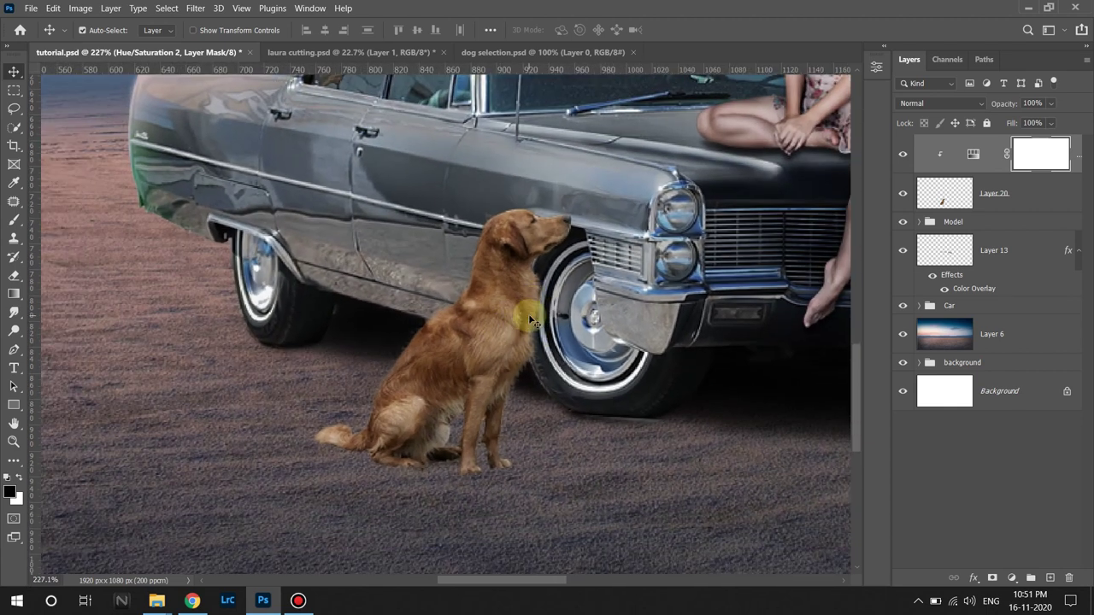
Add a new layer clipped to the dog, filled with 50% gray, in Overlay mode.
click(1051, 578)
right_click(992, 154)
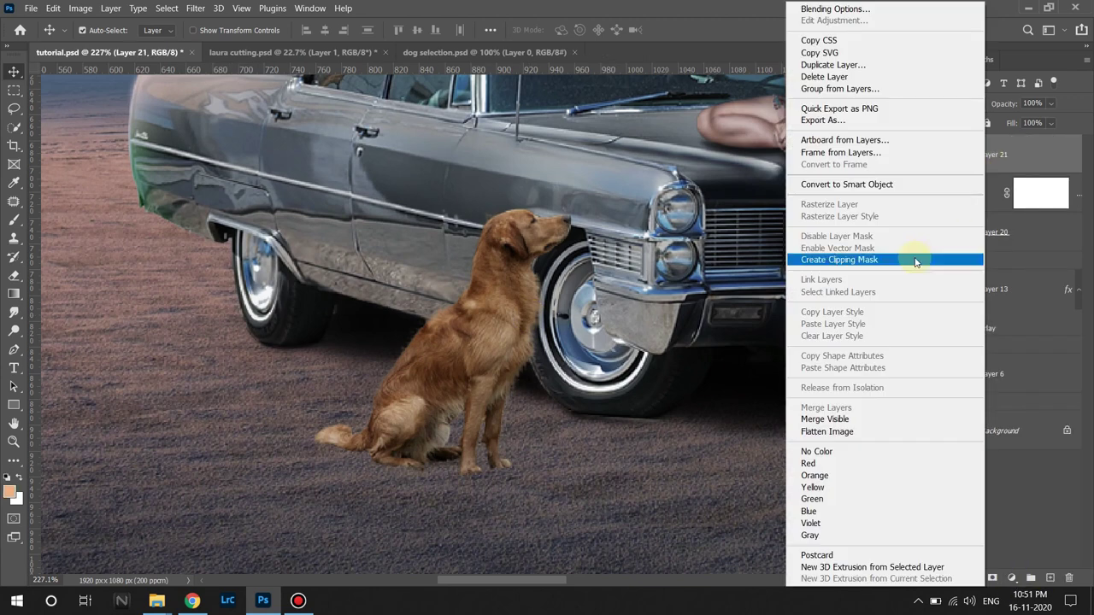
click(907, 261)
click(53, 7)
click(91, 217)
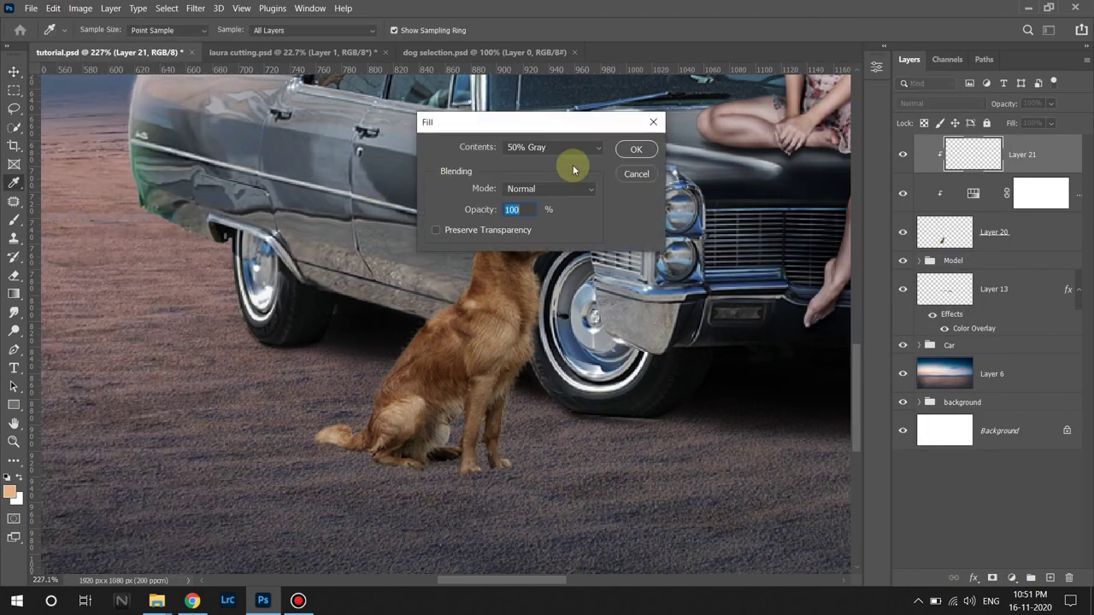
click(635, 153)
click(940, 102)
click(932, 280)
Dodge the dog's fur on the back leg, head, neck, side, front leg and chest.
right_click(14, 331)
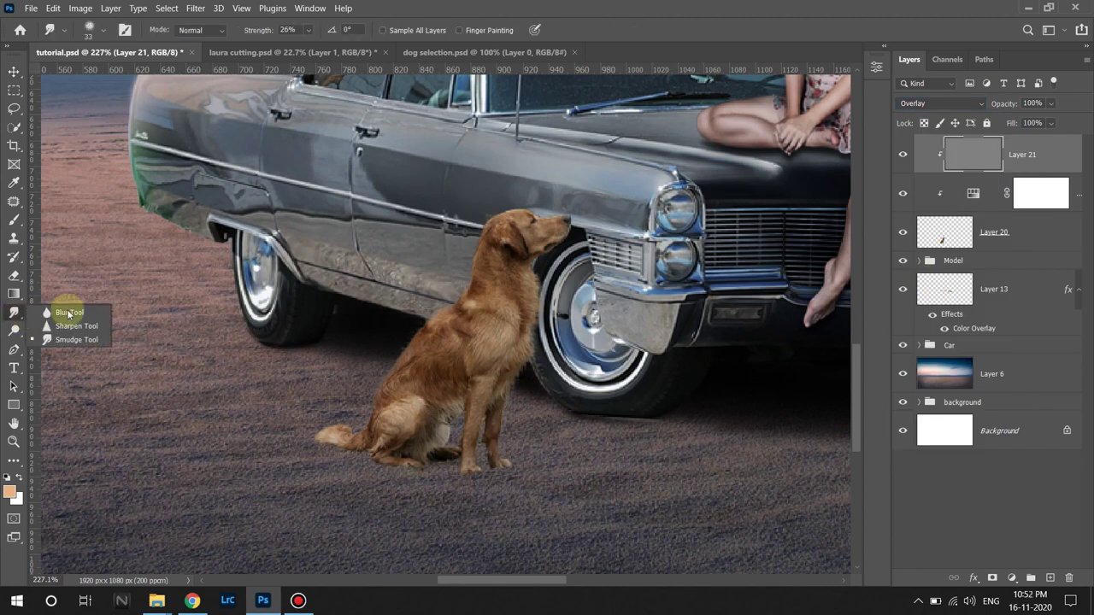
click(51, 335)
scroll(506, 447, up, 3)
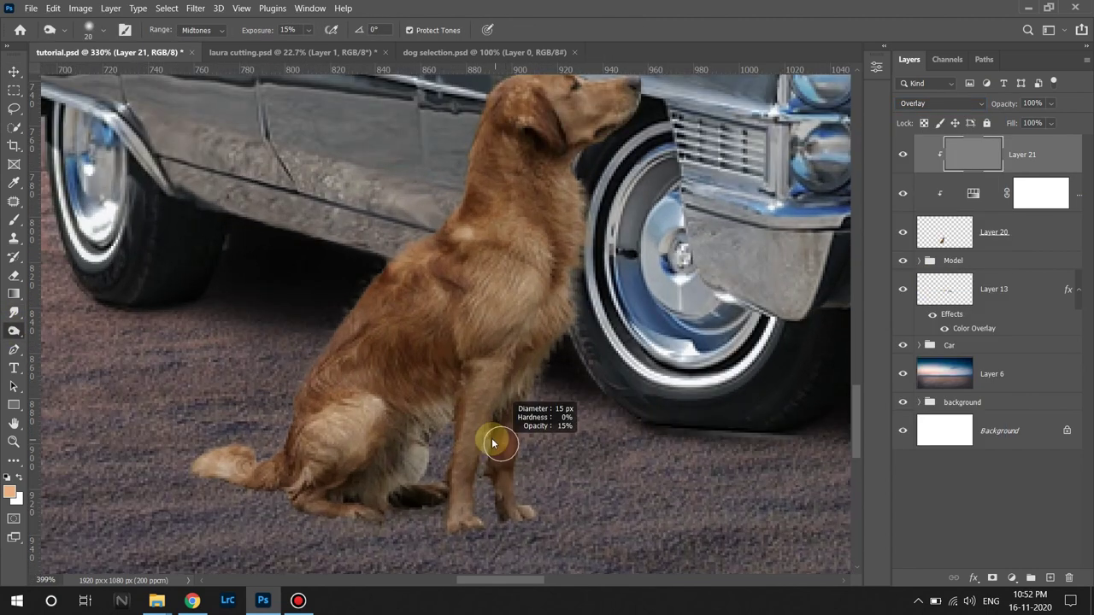
scroll(461, 385, up, 1)
drag(496, 384, 522, 291)
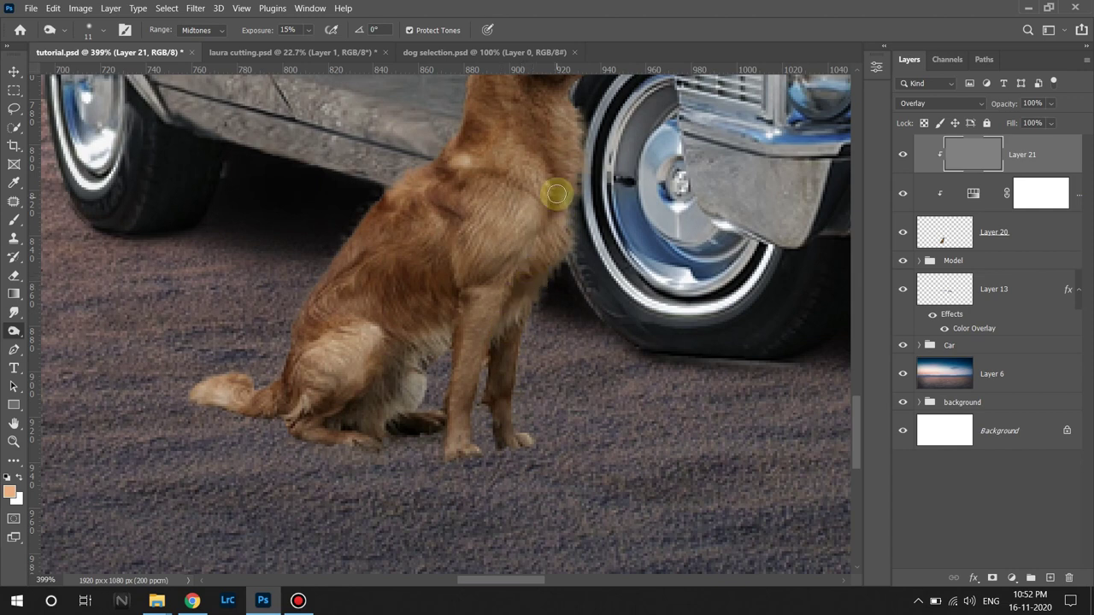
drag(520, 167, 533, 311)
drag(540, 240, 493, 244)
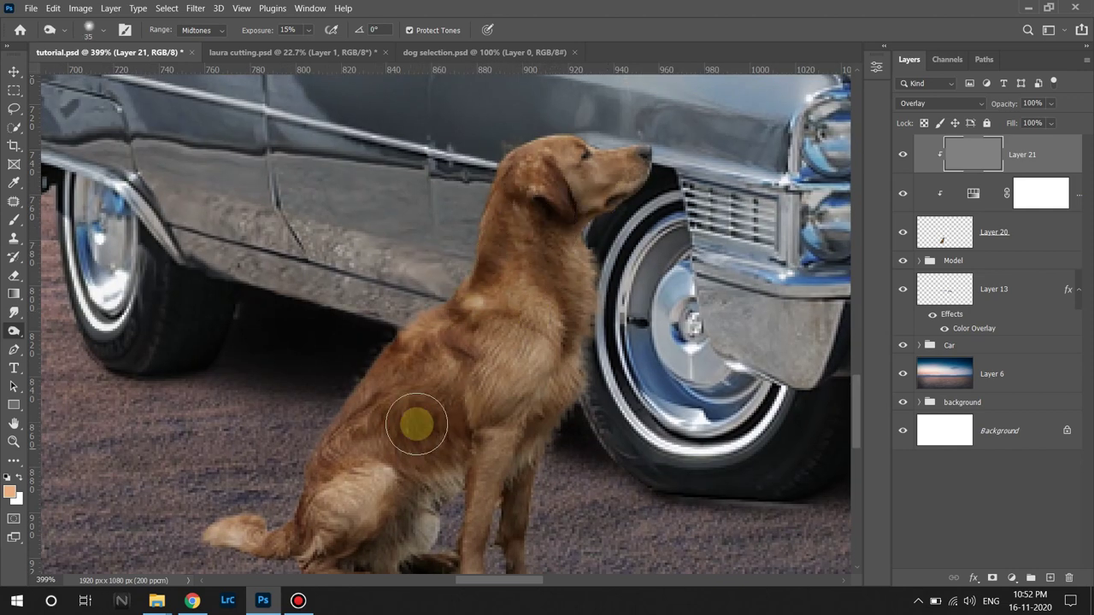
drag(416, 425, 452, 393)
scroll(452, 393, down, 2)
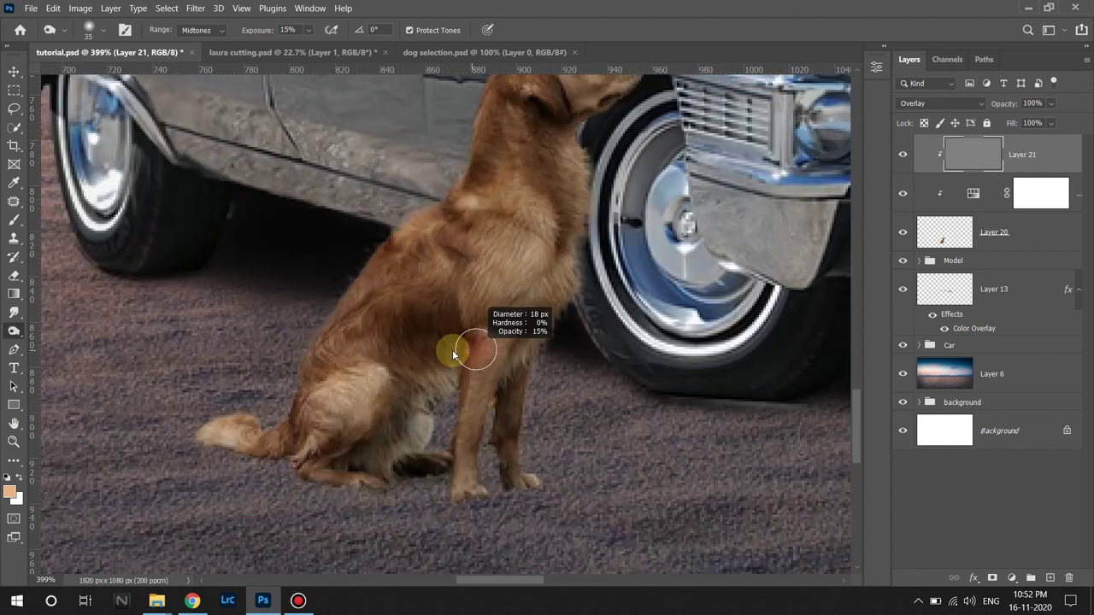
mouse_move(453, 355)
mouse_down()
mouse_move(499, 392)
mouse_move(363, 457)
mouse_move(285, 394)
mouse_move(342, 303)
mouse_move(499, 142)
mouse_move(490, 137)
mouse_move(556, 177)
mouse_move(439, 245)
mouse_move(427, 324)
mouse_move(350, 342)
mouse_move(495, 381)
mouse_up()
key(bracketright)
scroll(493, 269, up, 3)
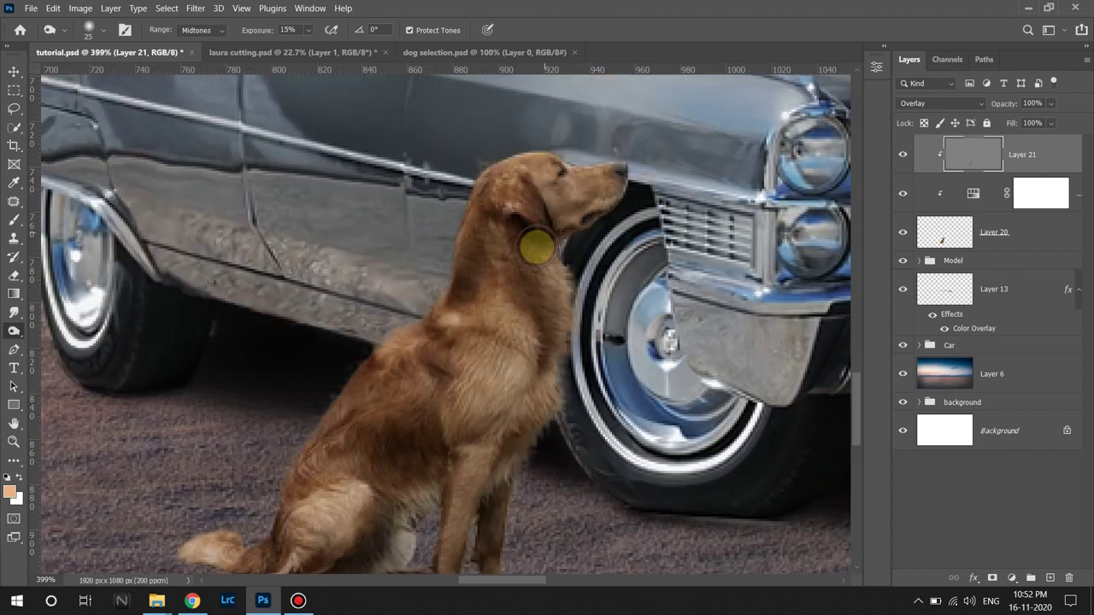
mouse_move(517, 297)
mouse_down()
mouse_move(471, 217)
mouse_move(542, 311)
mouse_move(622, 154)
mouse_move(557, 166)
mouse_move(623, 157)
mouse_move(601, 230)
mouse_move(553, 315)
mouse_up()
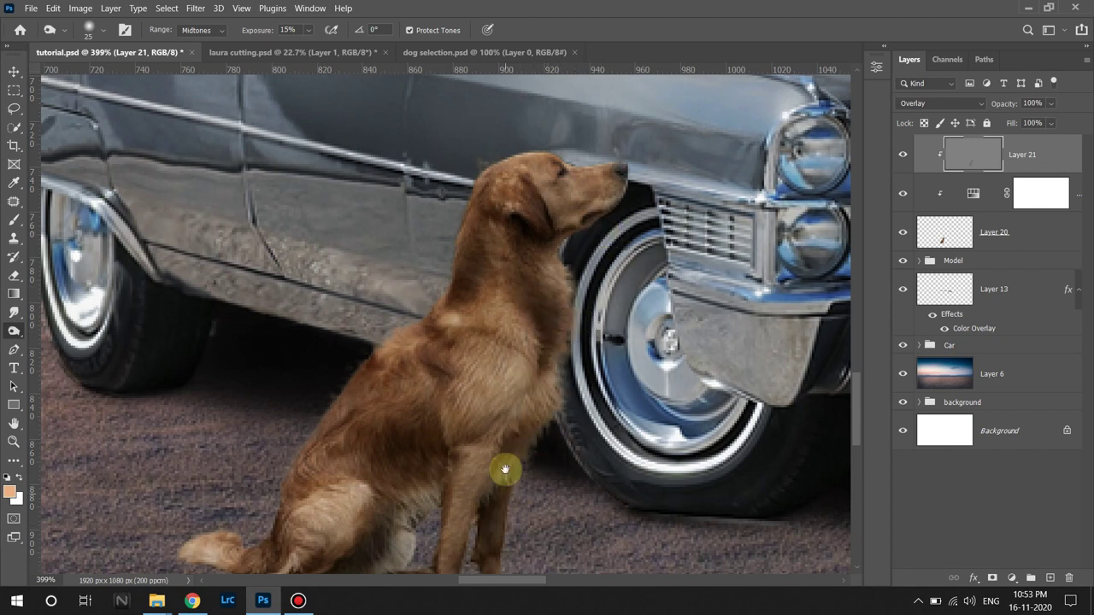
scroll(501, 464, down, 5)
Burn darker tones into the fur on the dog's chest and head with a 25 px brush.
right_click(13, 331)
click(68, 346)
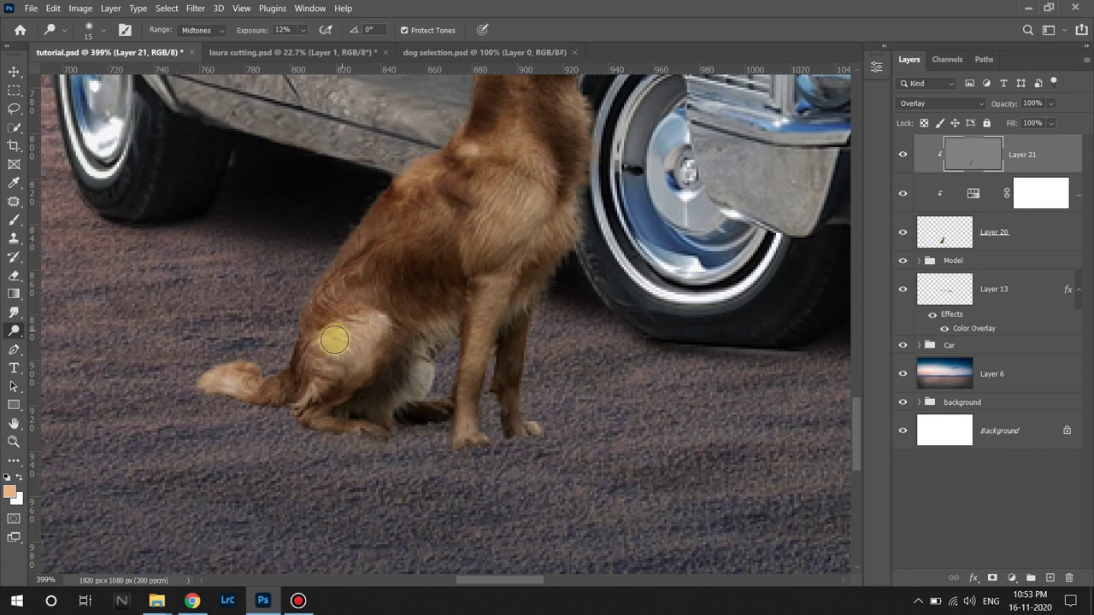
key(bracketright)
key(bracketright)
key(bracketright)
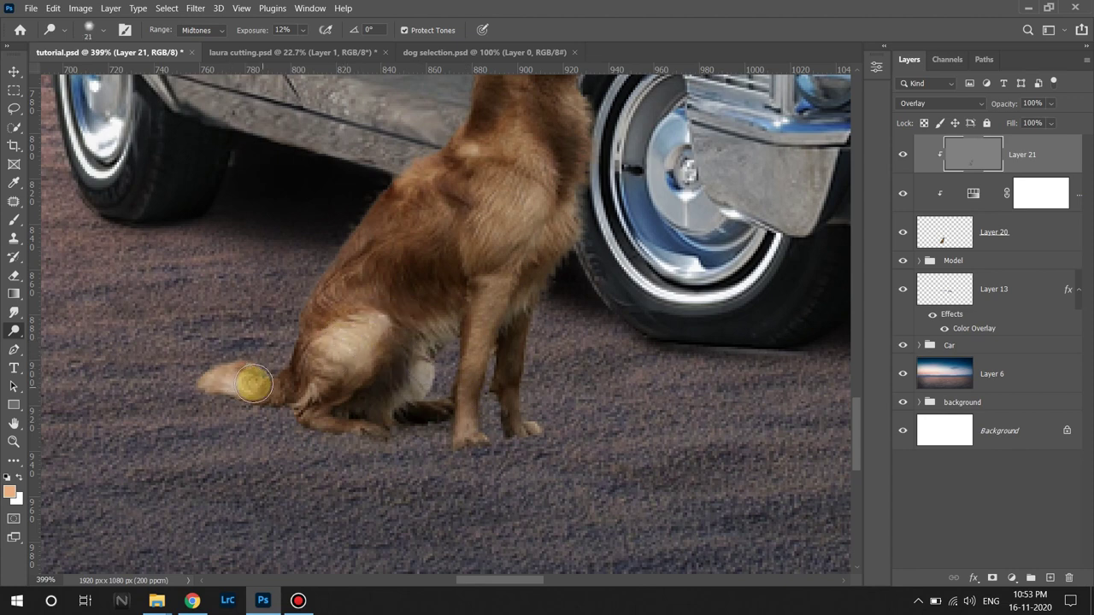
scroll(274, 380, up, 5)
drag(377, 342, 476, 317)
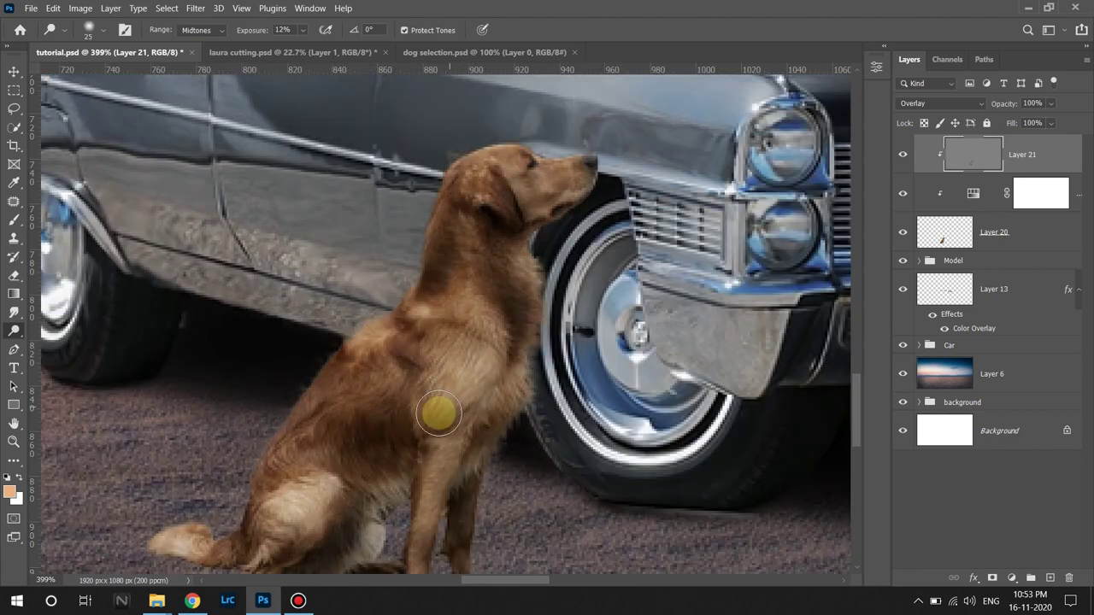
mouse_move(526, 165)
mouse_down()
mouse_move(551, 181)
mouse_move(513, 182)
mouse_move(464, 269)
mouse_move(521, 273)
mouse_move(517, 428)
mouse_up()
Fit the image on screen and toggle Layer 21 to compare the toning.
key(ctrl+0)
click(903, 154)
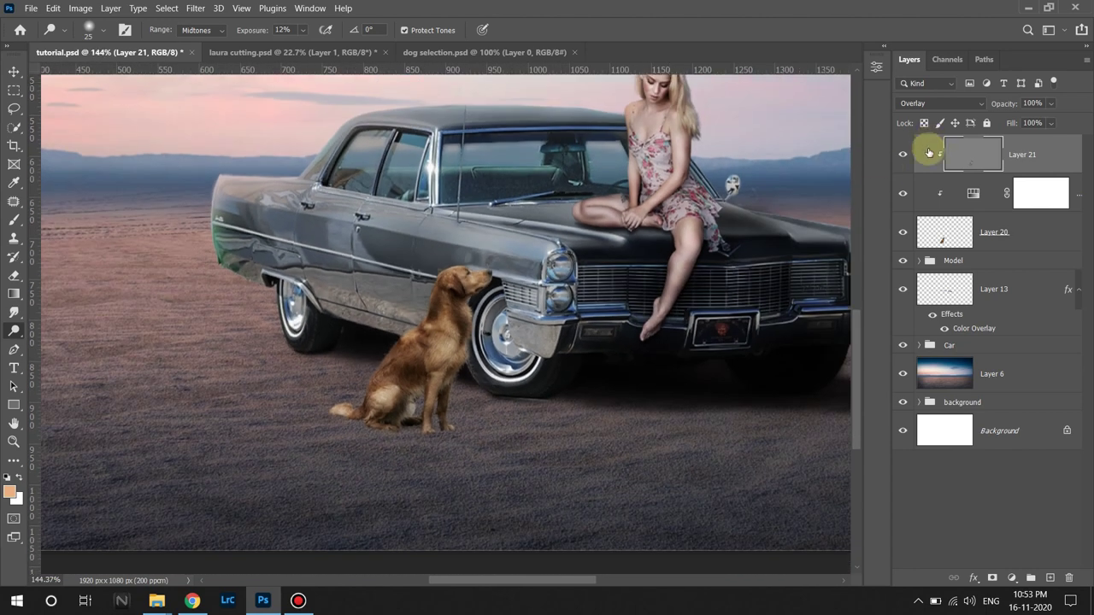
click(903, 154)
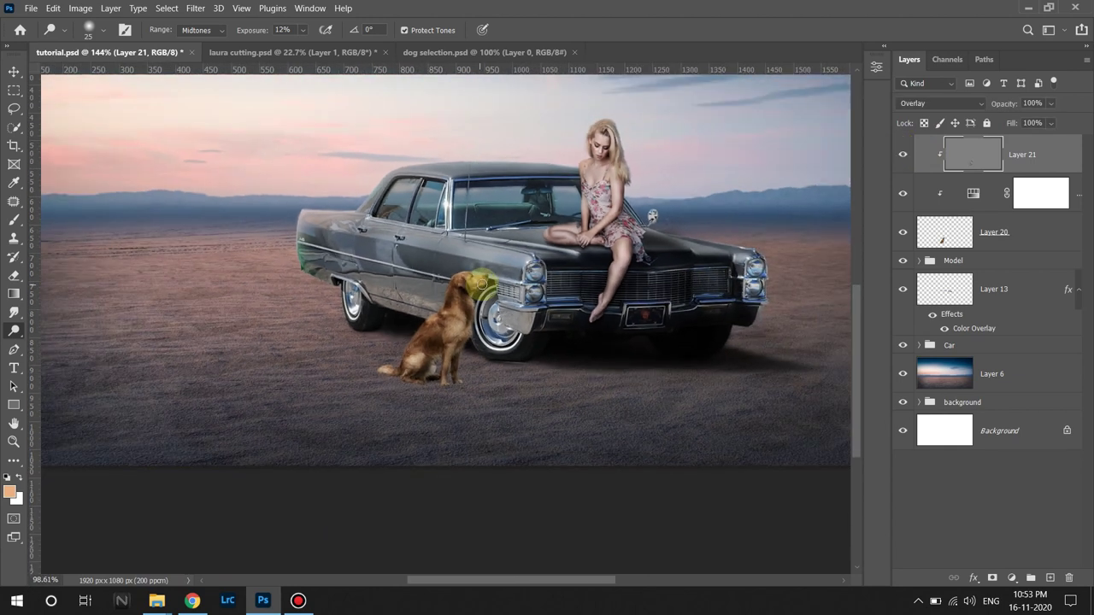
key(ctrl+0)
scroll(477, 402, up, 3)
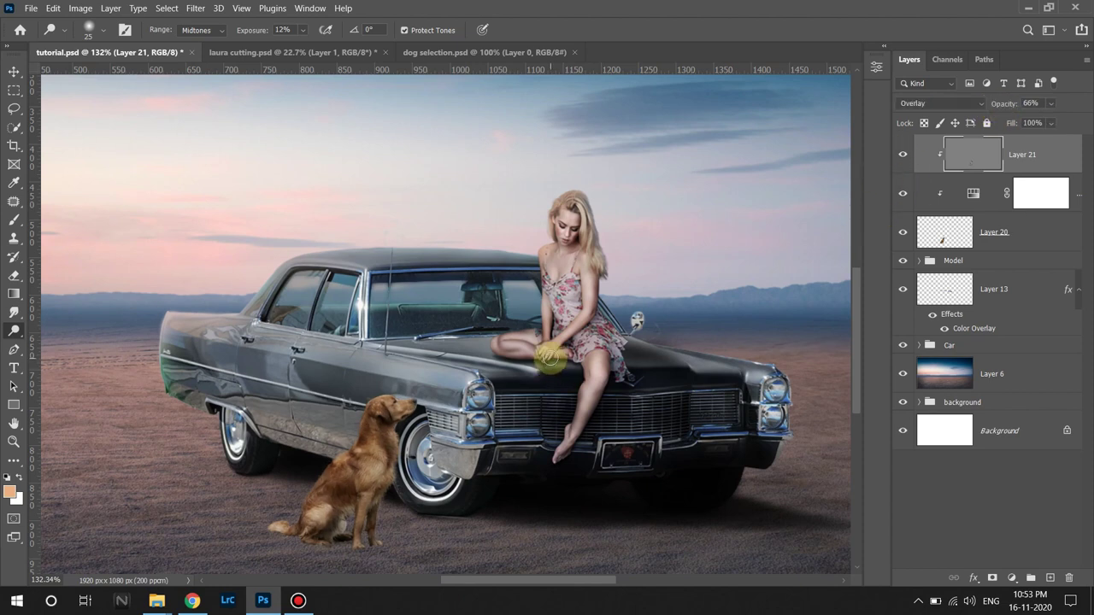
Duplicate Layer 20 and move the copy below the original.
right_click(960, 237)
click(847, 63)
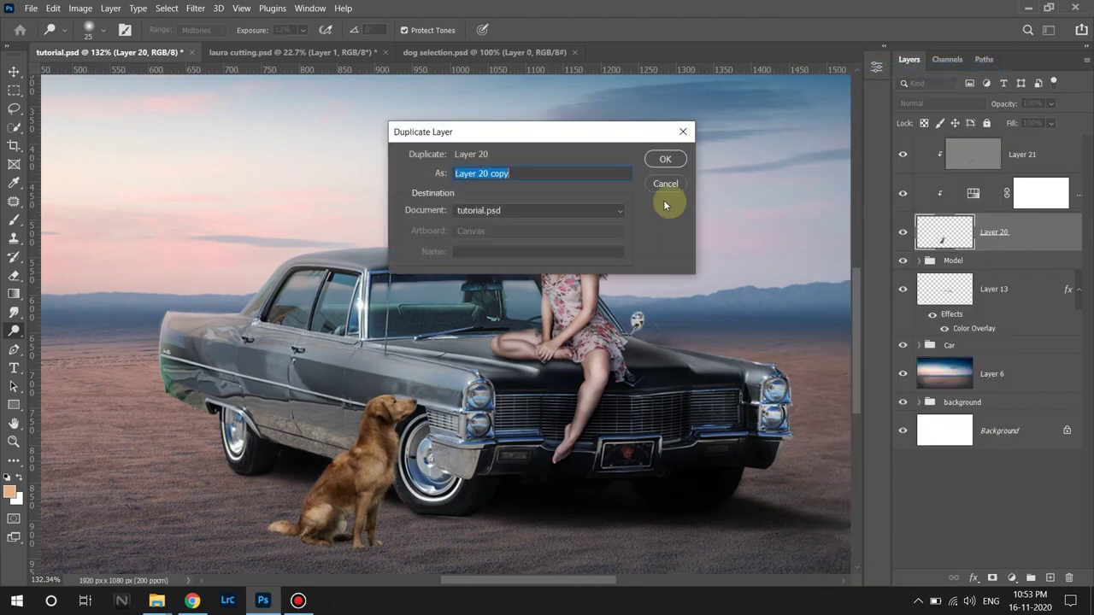
click(664, 159)
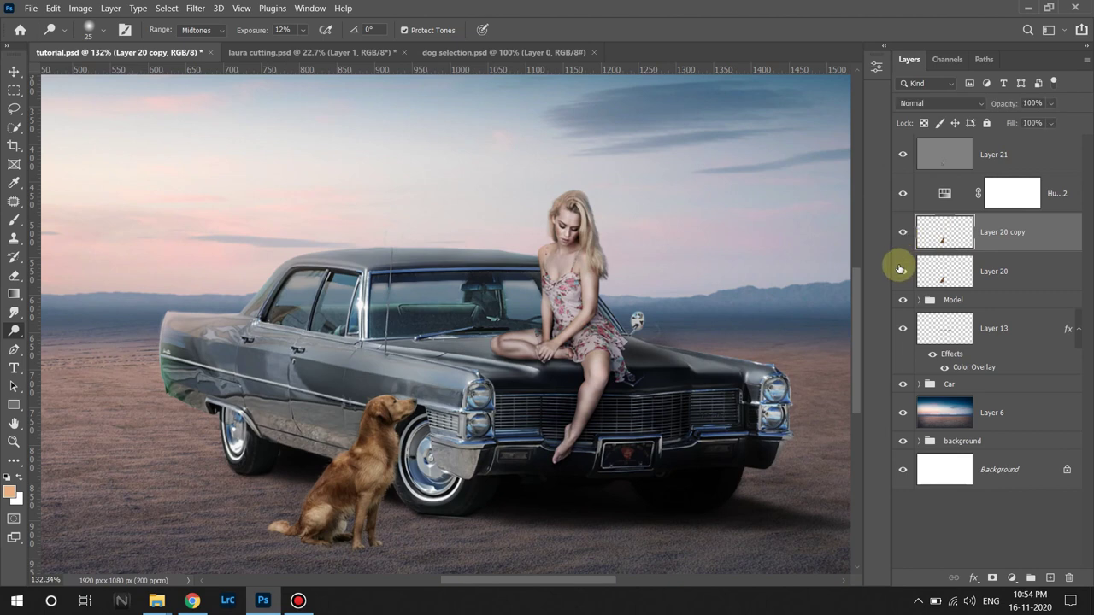
drag(1000, 250, 965, 282)
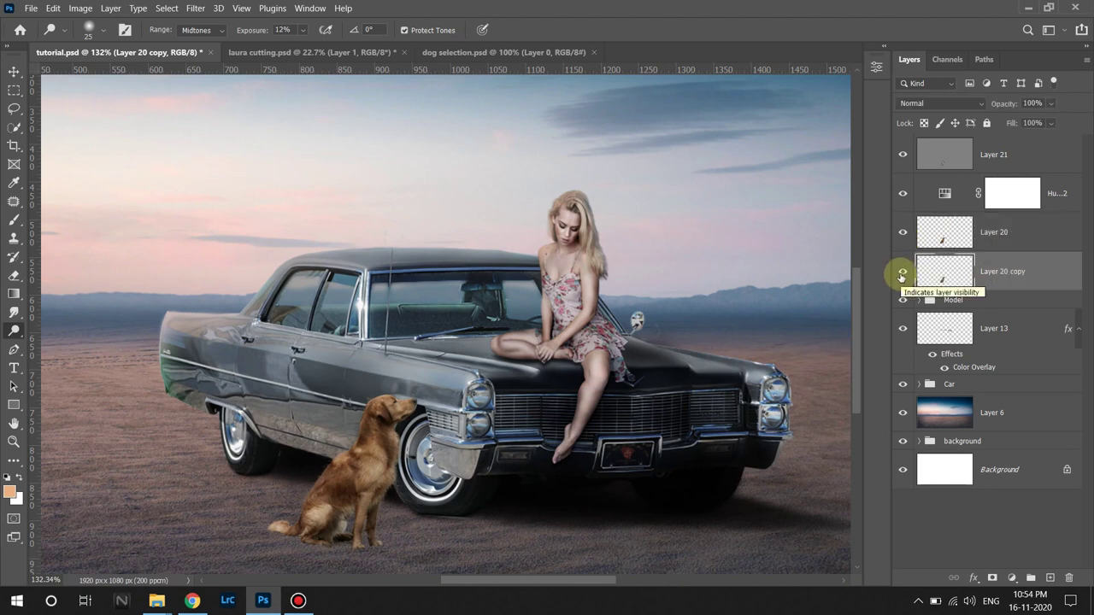
Turn the dog copy pure black with Hue/Saturation Lightness -100.
click(86, 8)
click(326, 110)
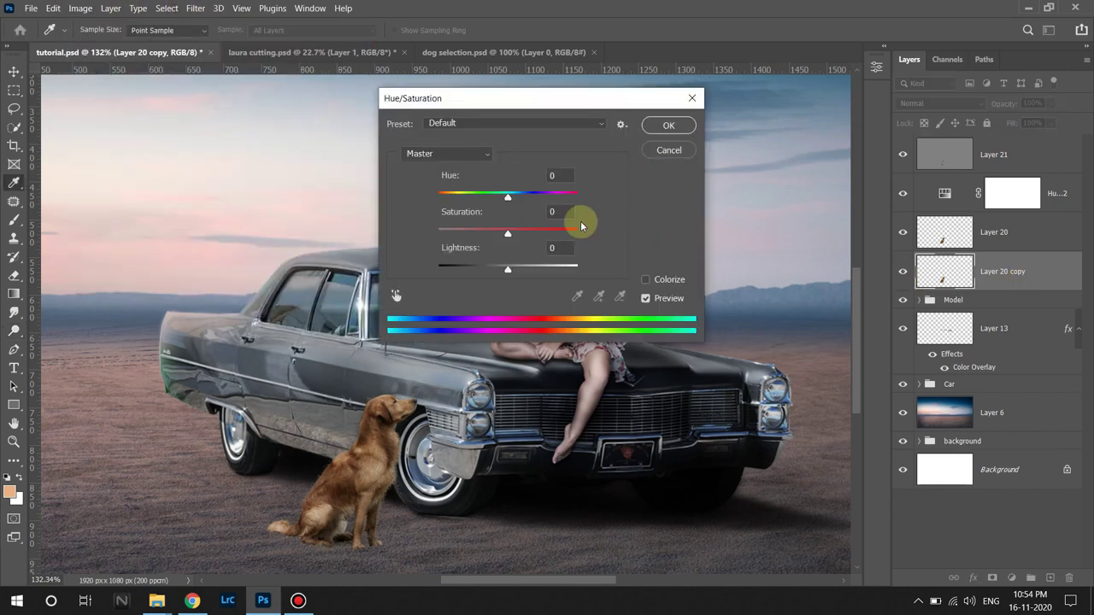
drag(508, 269, 424, 268)
click(659, 131)
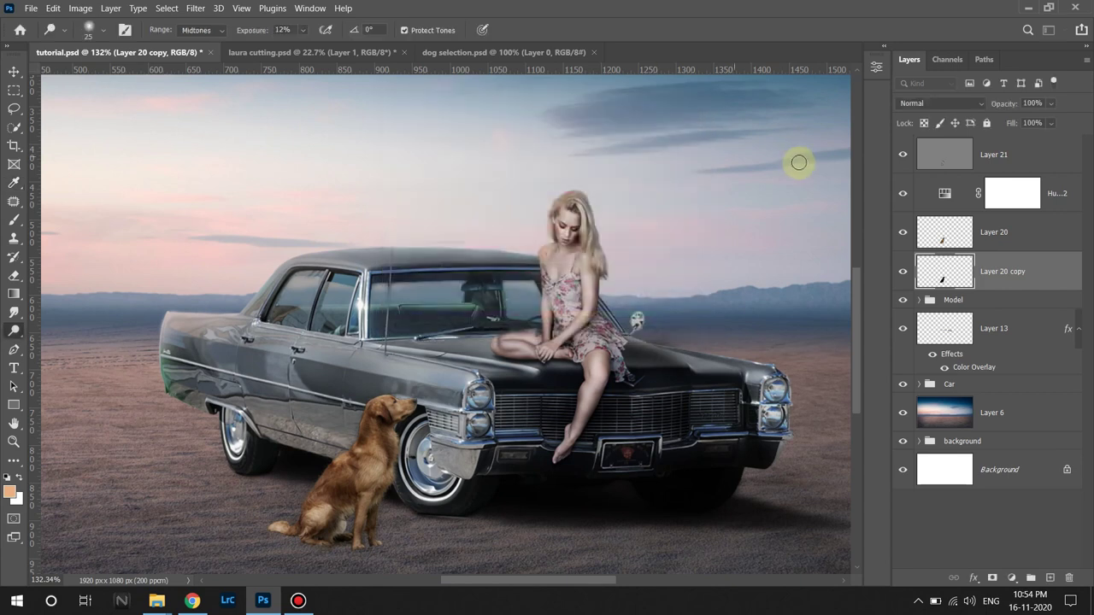
click(902, 232)
click(899, 231)
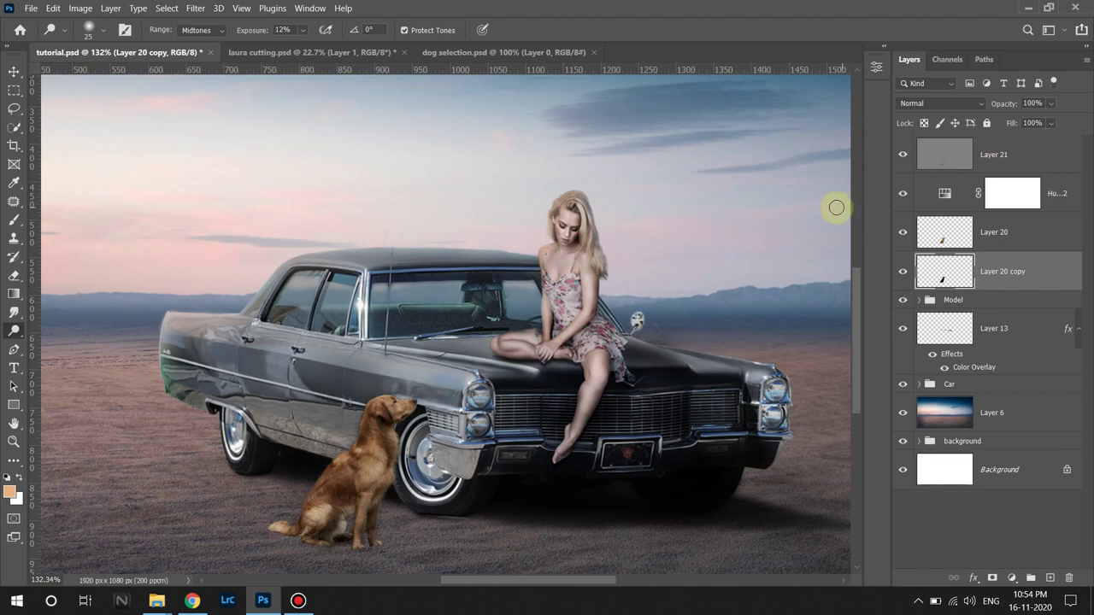
Skew the black copy flat along the ground into a long cast shadow.
key(ctrl+t)
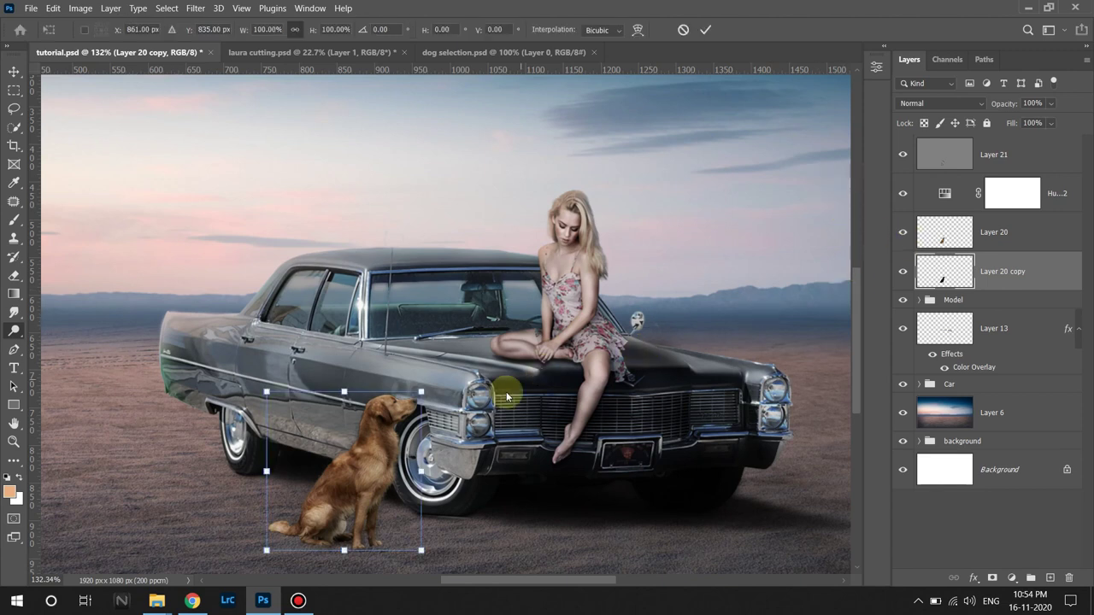
scroll(501, 383, down, 3)
right_click(376, 304)
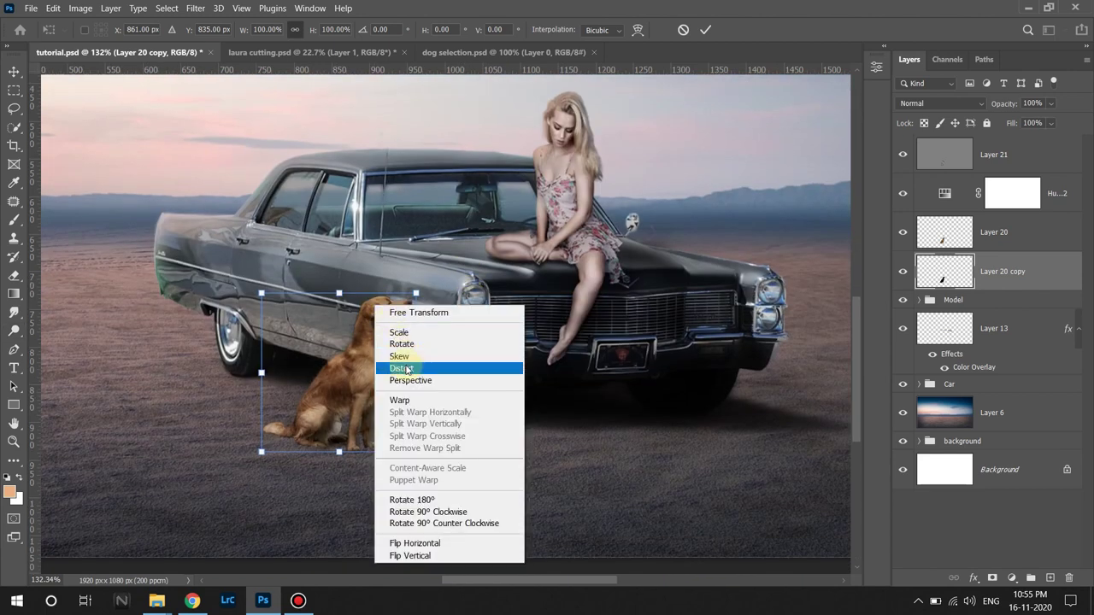
click(398, 356)
mouse_move(339, 294)
mouse_down()
mouse_move(514, 511)
mouse_move(547, 497)
mouse_up()
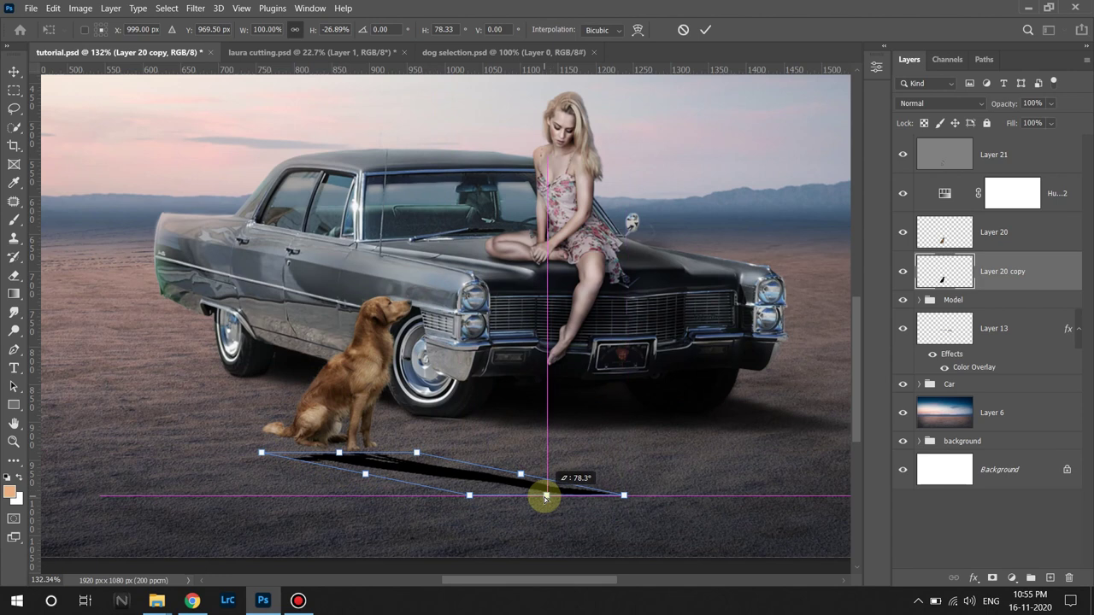
mouse_move(339, 453)
mouse_down()
mouse_move(314, 437)
mouse_move(261, 435)
mouse_up()
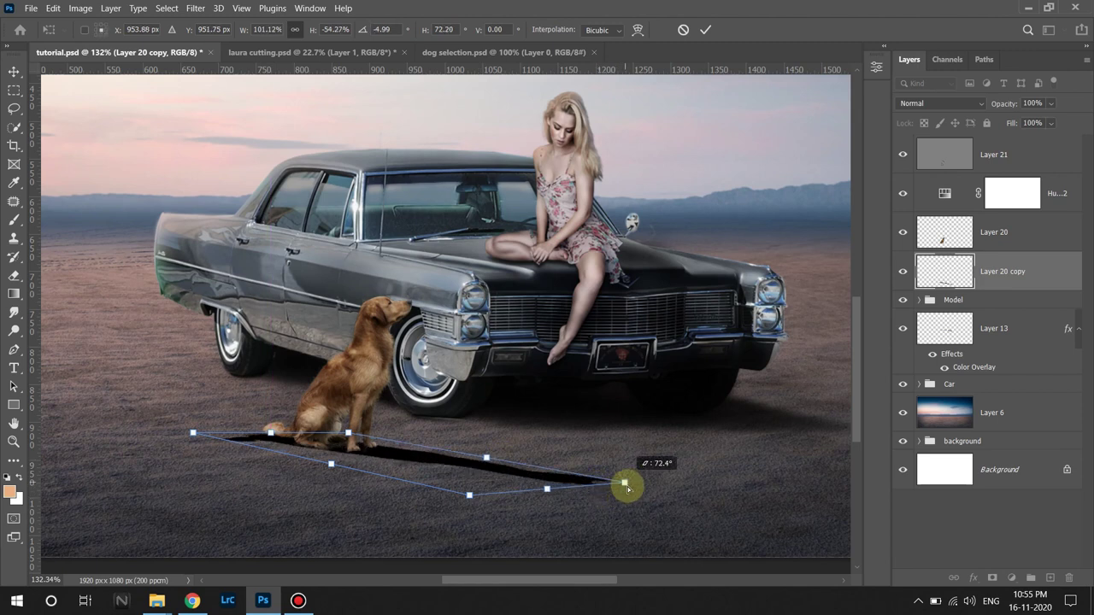
mouse_move(624, 496)
mouse_down()
mouse_move(477, 485)
mouse_move(471, 458)
mouse_up()
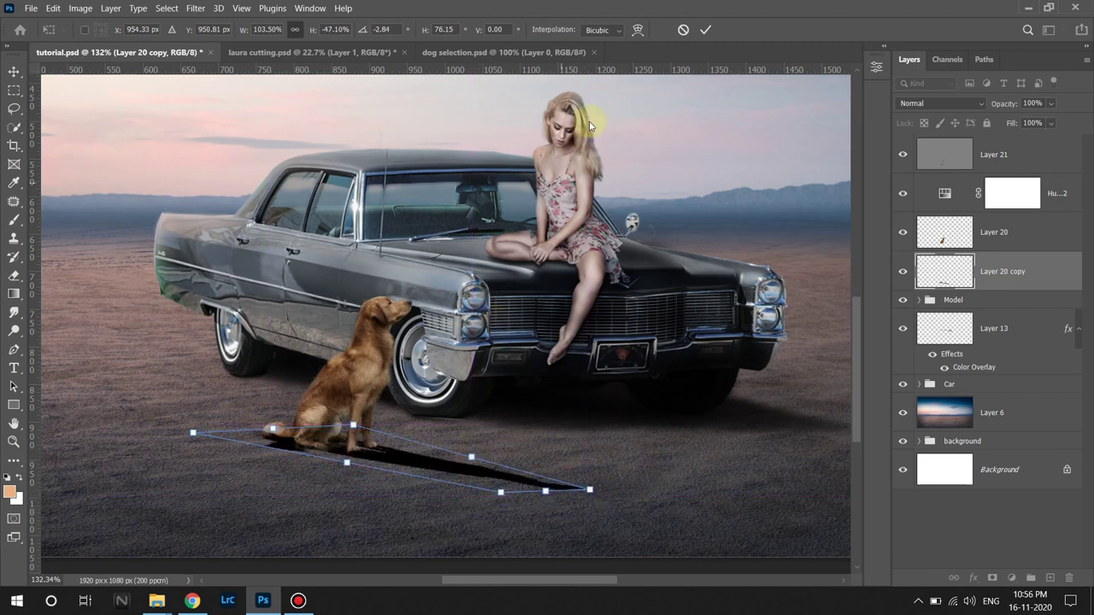
click(705, 30)
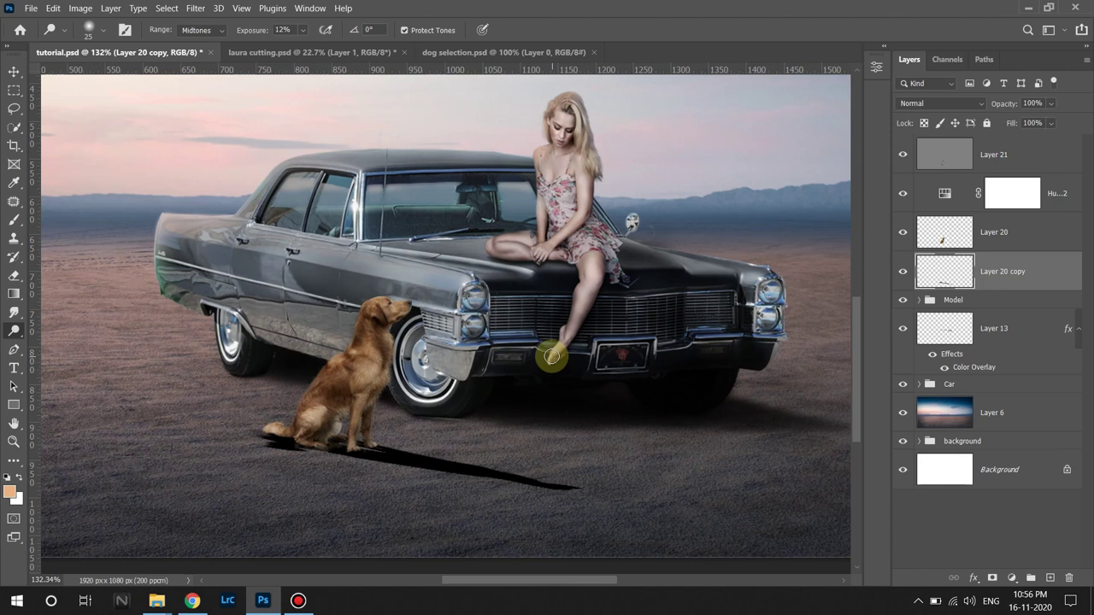
Try an 8 px Dry Media brush on the shadow, then undo the stroke.
click(14, 275)
right_click(155, 224)
click(195, 419)
key(b)
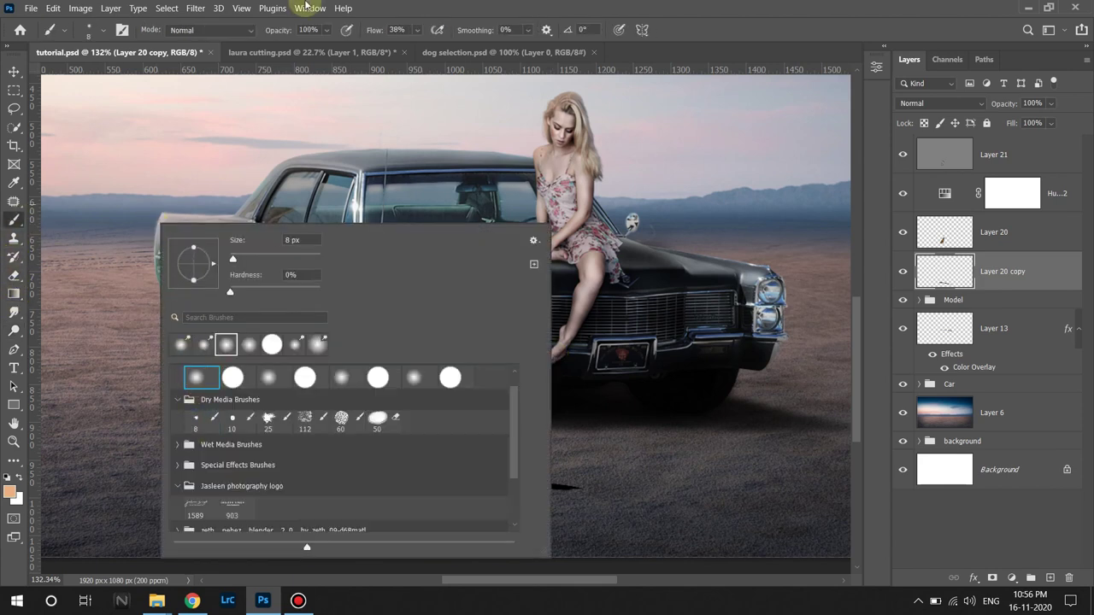
click(342, 7)
key(Escape)
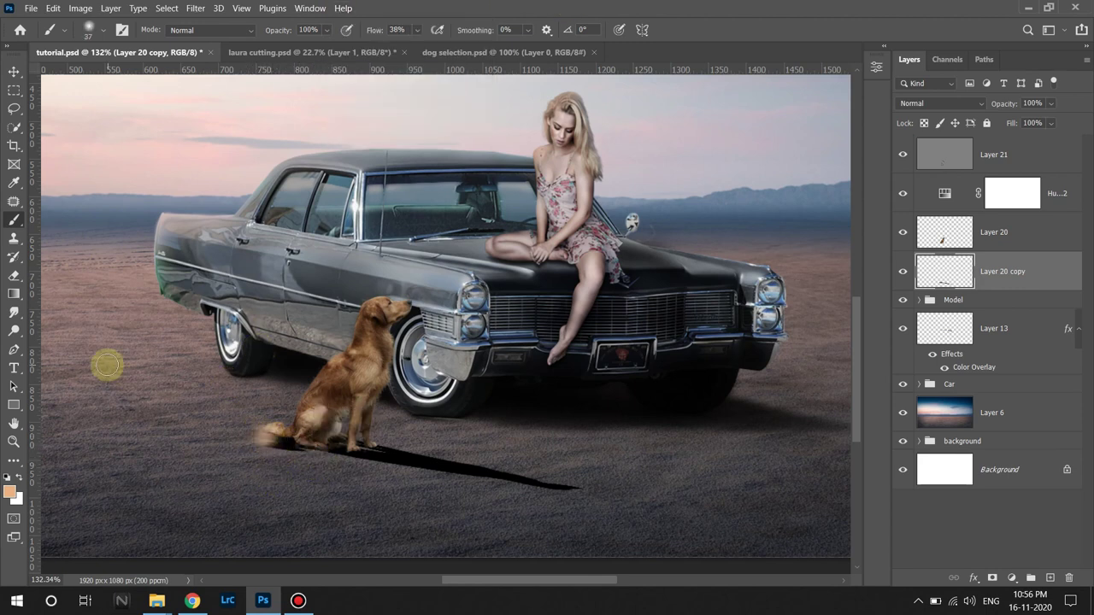
key(ctrl+z)
Erase excess shadow with a soft eraser enlarged to 244 px.
key(e)
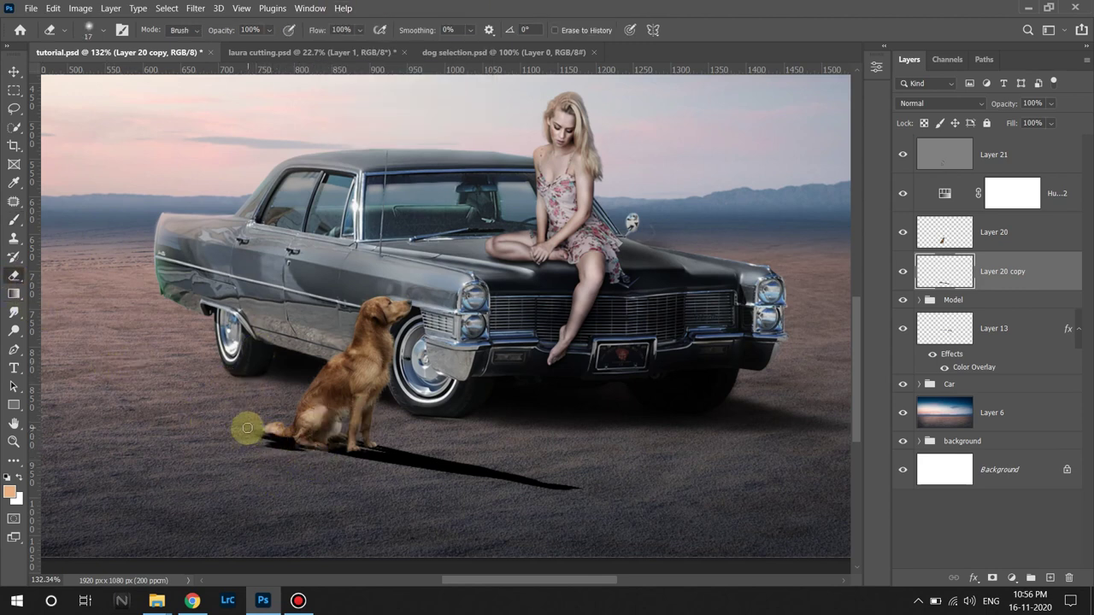
right_click(269, 440)
double_click(301, 400)
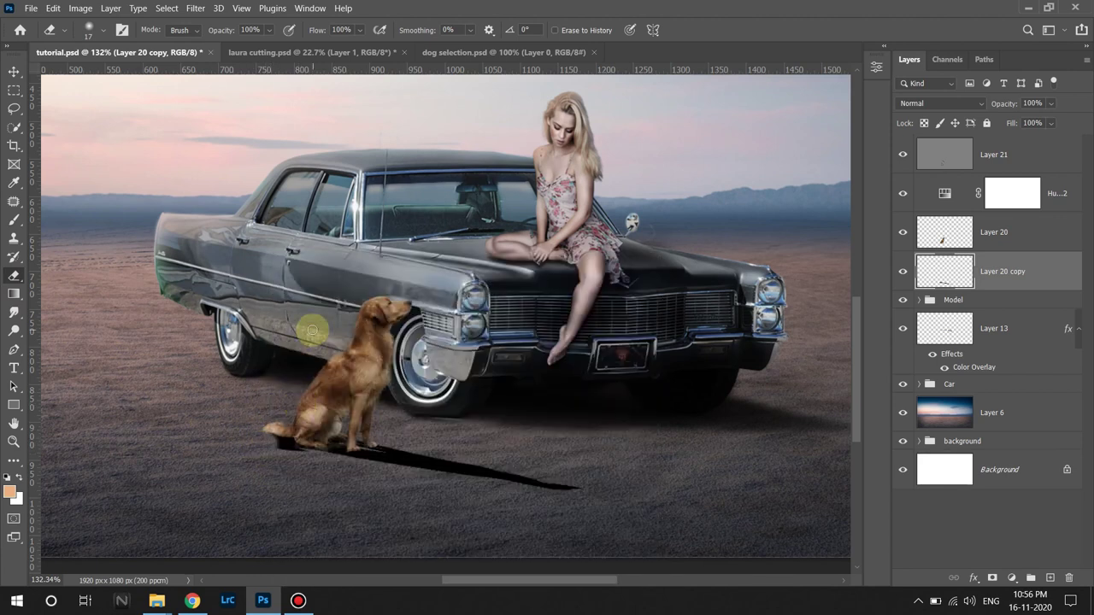
right_click(313, 329)
key(Escape)
drag(334, 317, 488, 303)
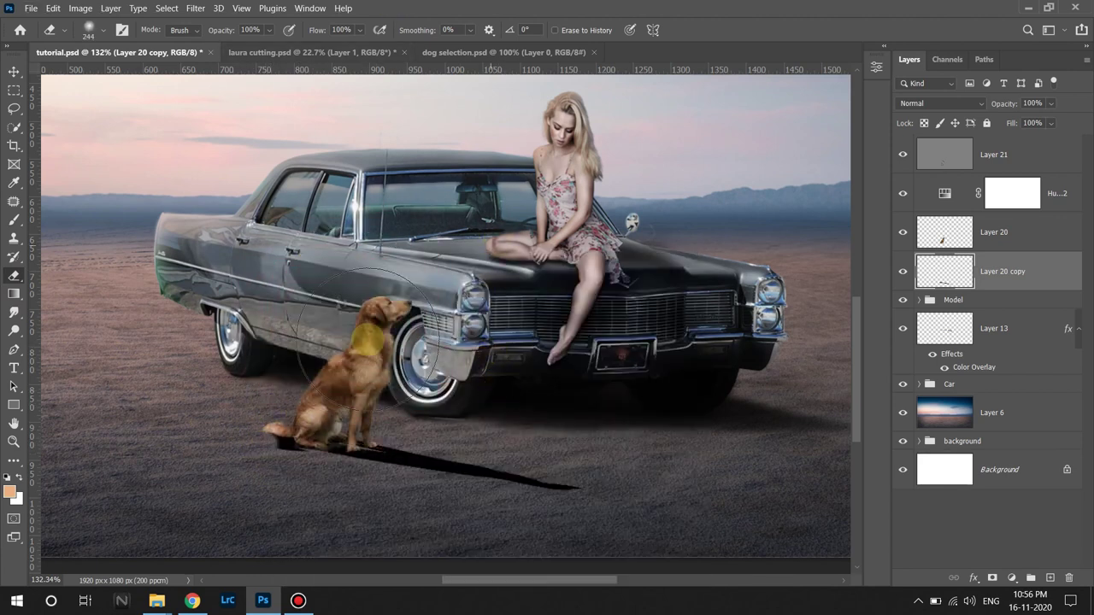
mouse_move(241, 429)
mouse_down()
mouse_move(201, 435)
mouse_move(272, 445)
mouse_up()
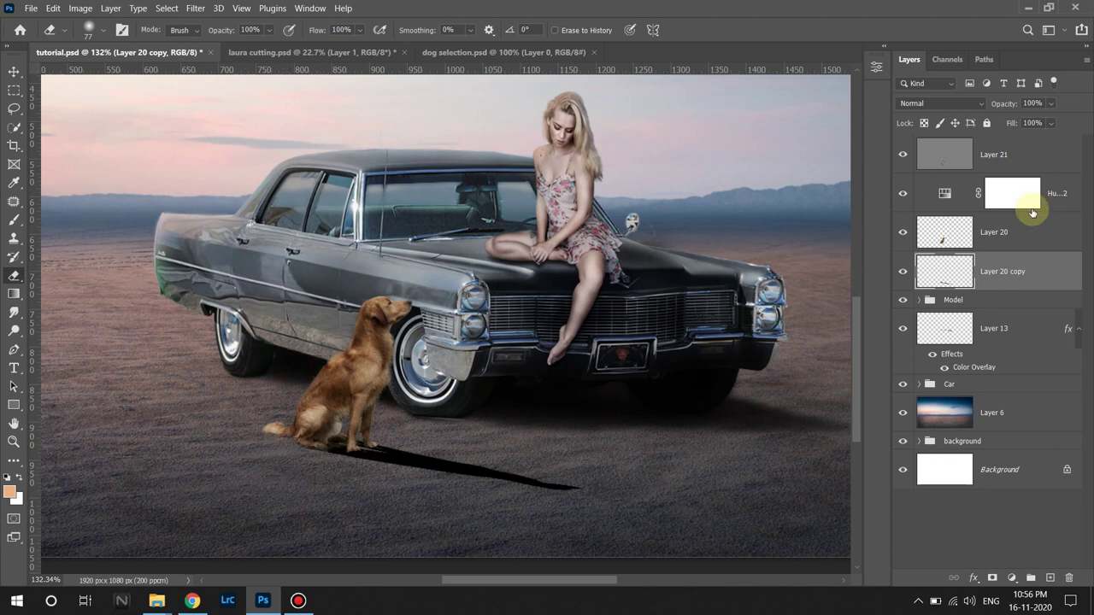
Blur the shadow with a 3.0 px Gaussian Blur and set its opacity to 51%.
drag(983, 104, 991, 109)
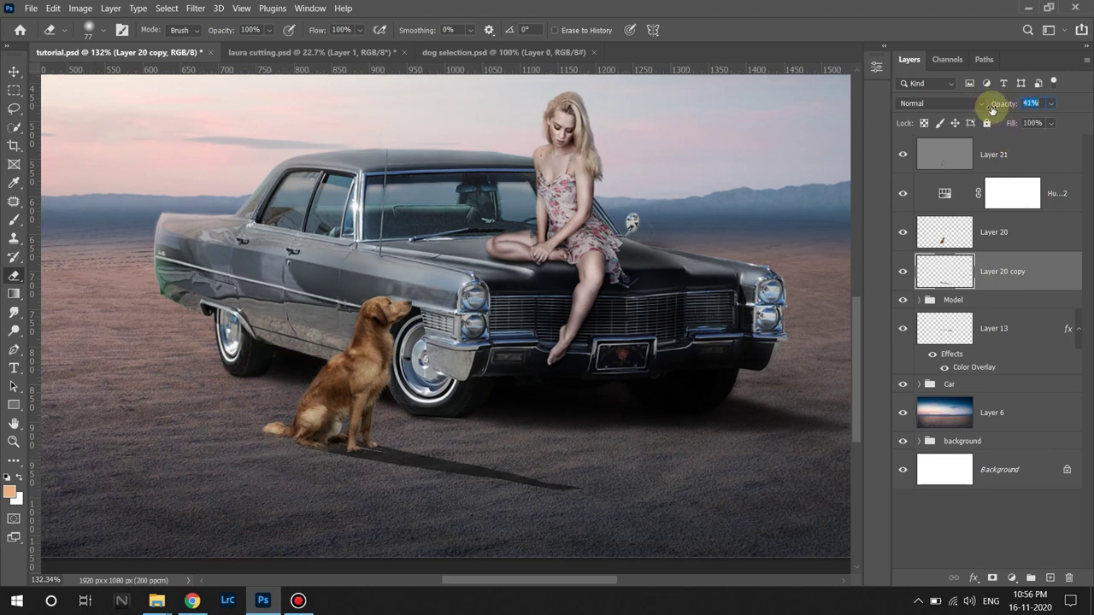
click(195, 8)
click(401, 237)
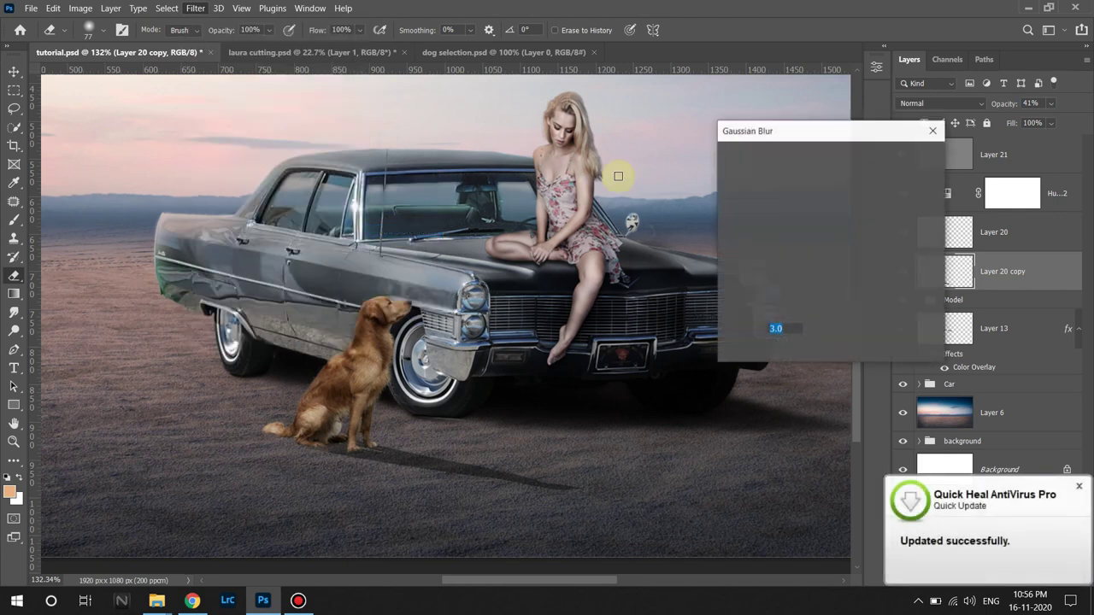
click(911, 160)
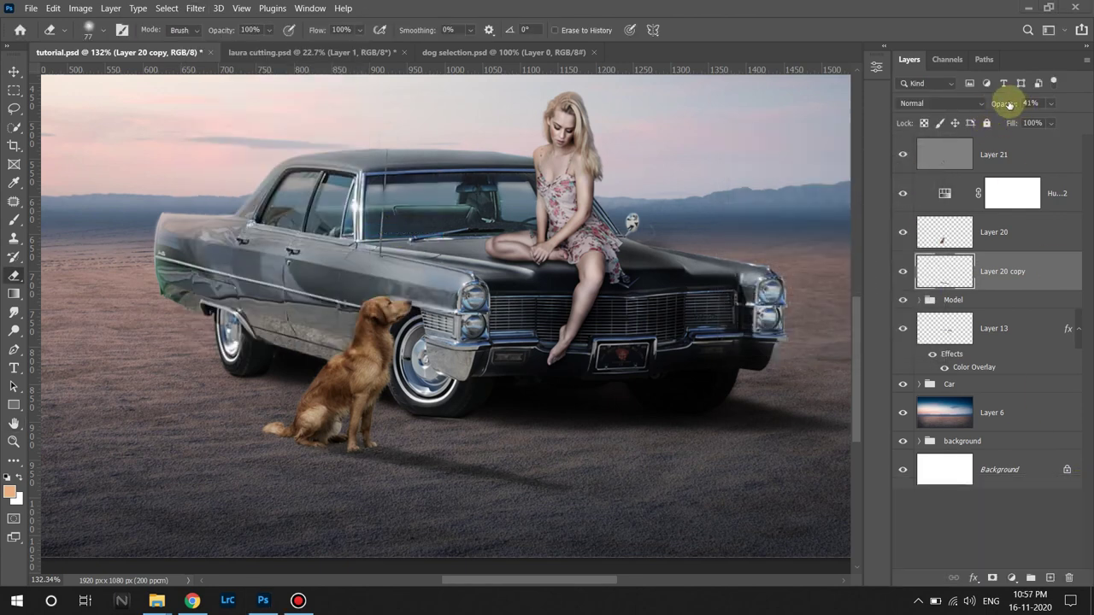
drag(1008, 103, 1055, 90)
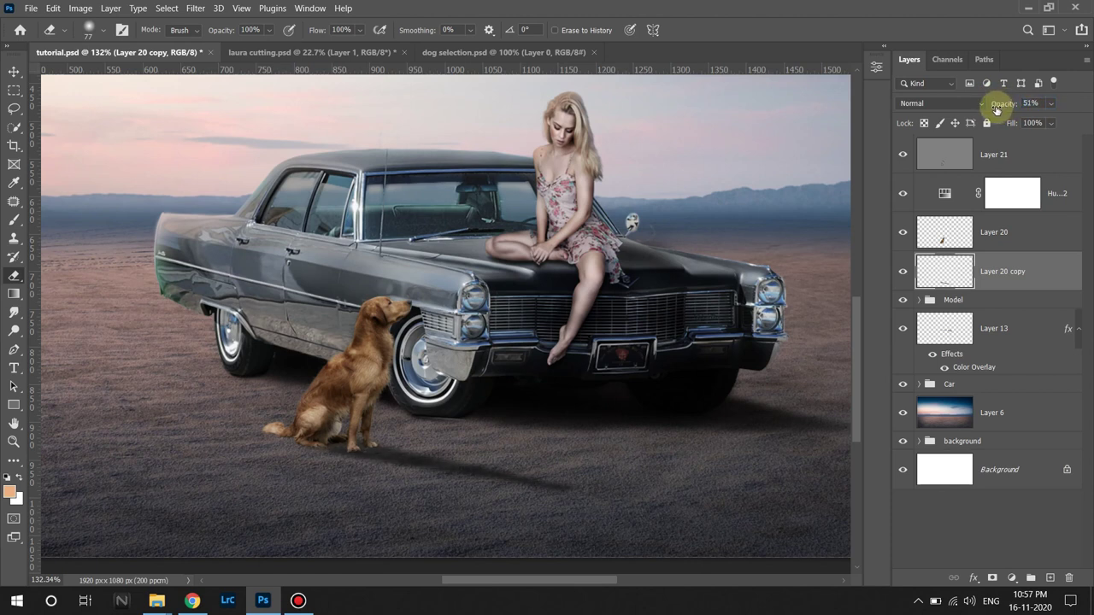
key(b)
scroll(359, 402, up, 5)
scroll(435, 334, up, 3)
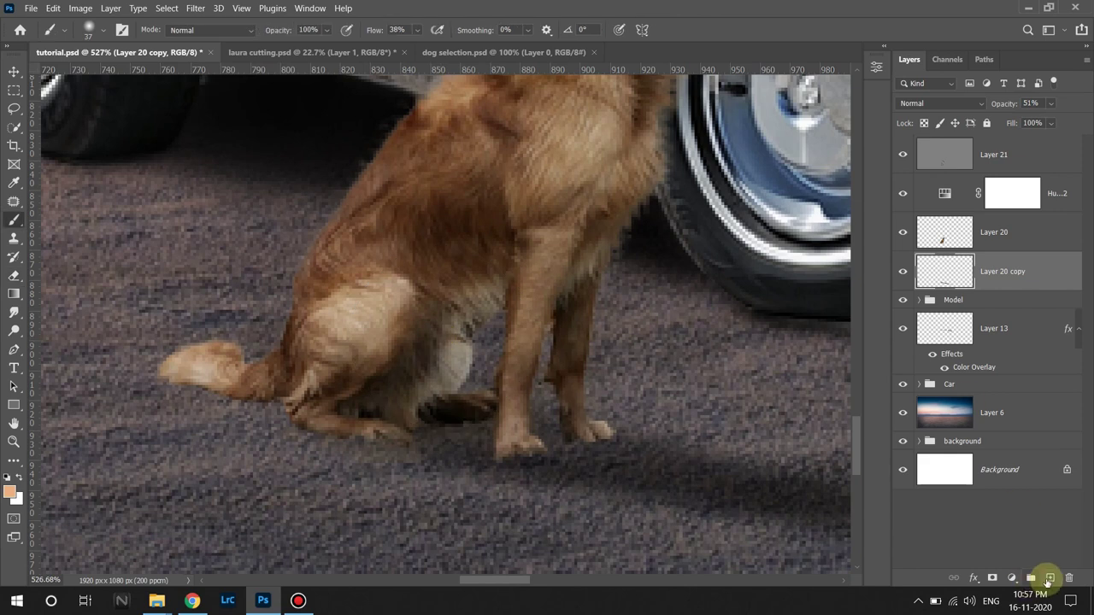
On a new layer, paint black at 70% opacity under the dog's belly and hind leg.
click(1049, 581)
key(d)
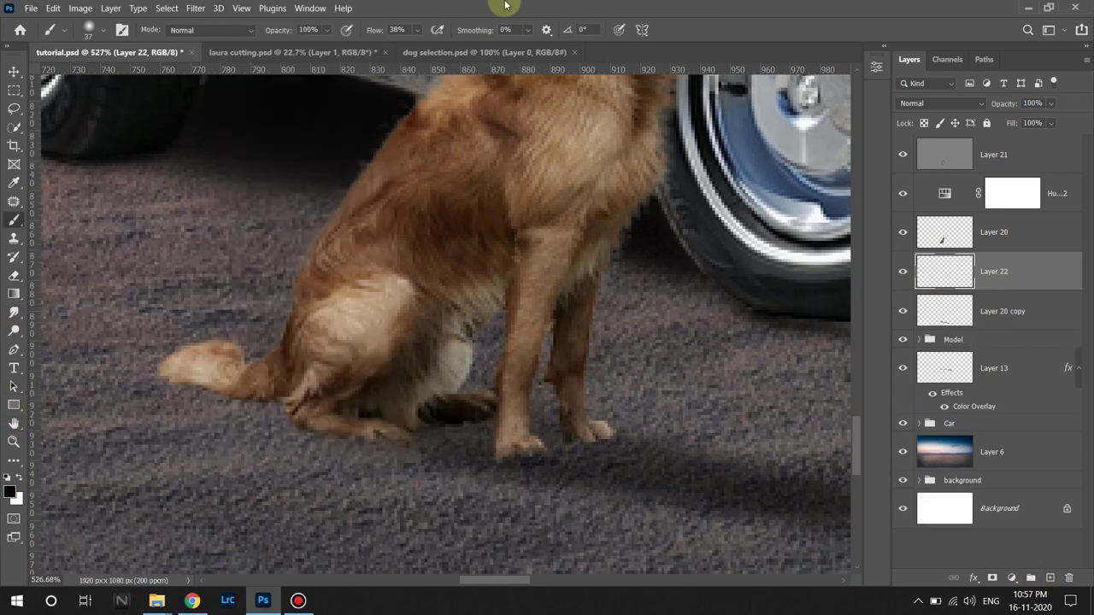
drag(282, 30, 256, 30)
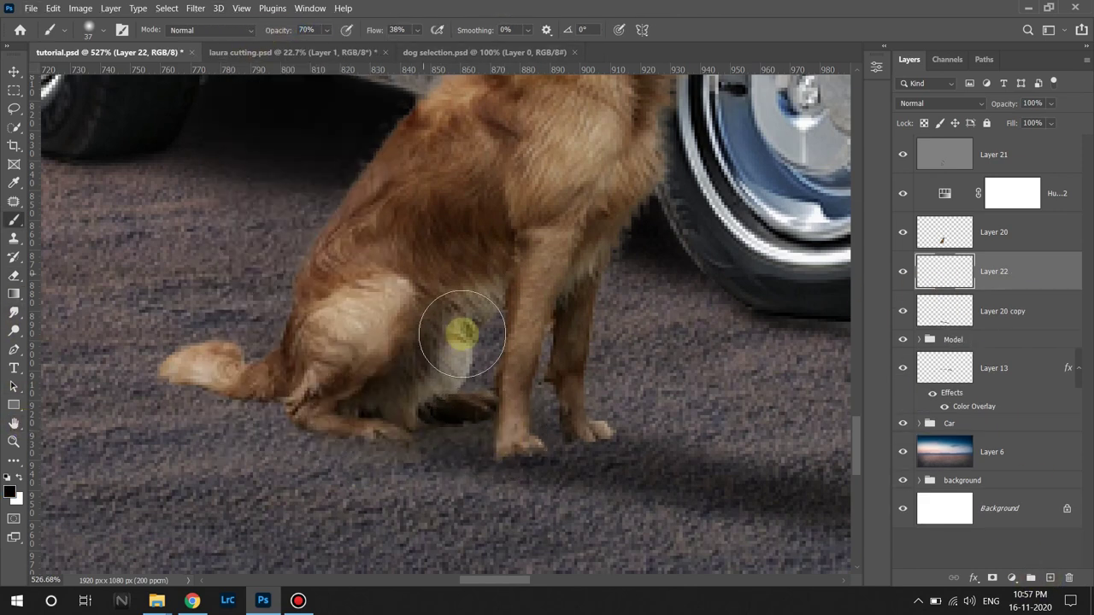
mouse_move(461, 333)
mouse_down()
mouse_move(391, 415)
mouse_move(371, 395)
mouse_move(313, 386)
mouse_move(387, 402)
mouse_up()
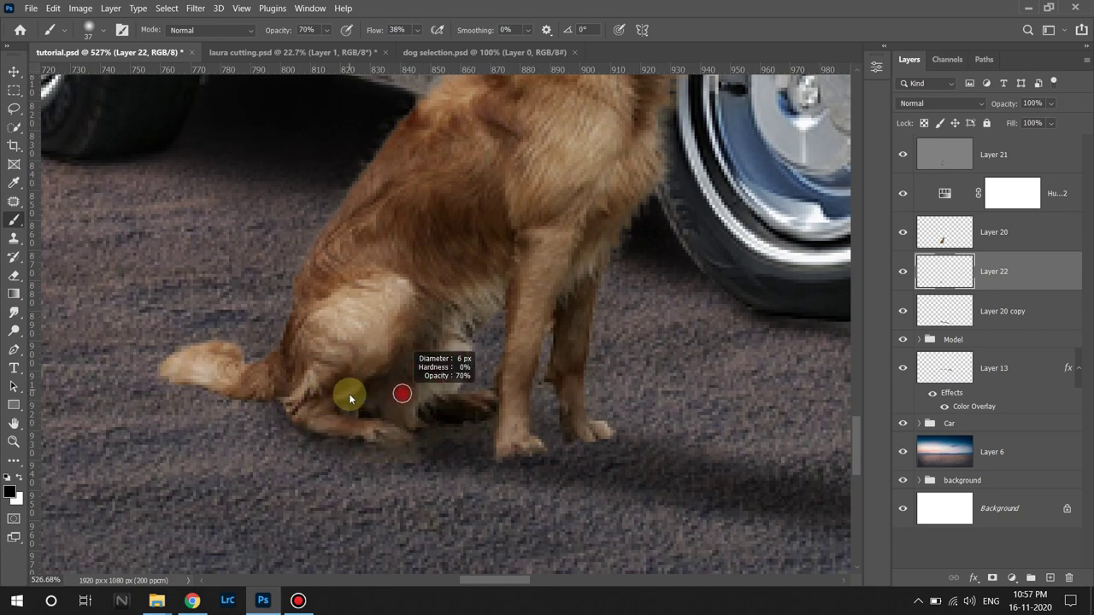
Paint contact shadows under the paws with a 9–14 px brush, lowering opacity to 53%.
right_click(348, 397)
double_click(428, 403)
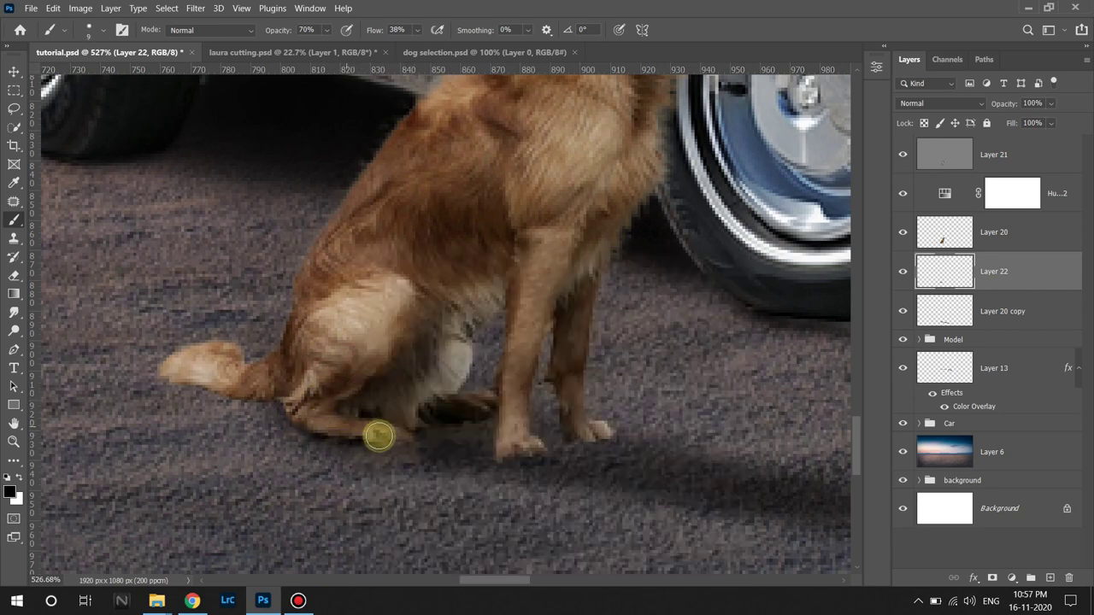
mouse_move(403, 442)
mouse_down()
mouse_move(474, 416)
mouse_move(505, 445)
mouse_move(592, 431)
mouse_up()
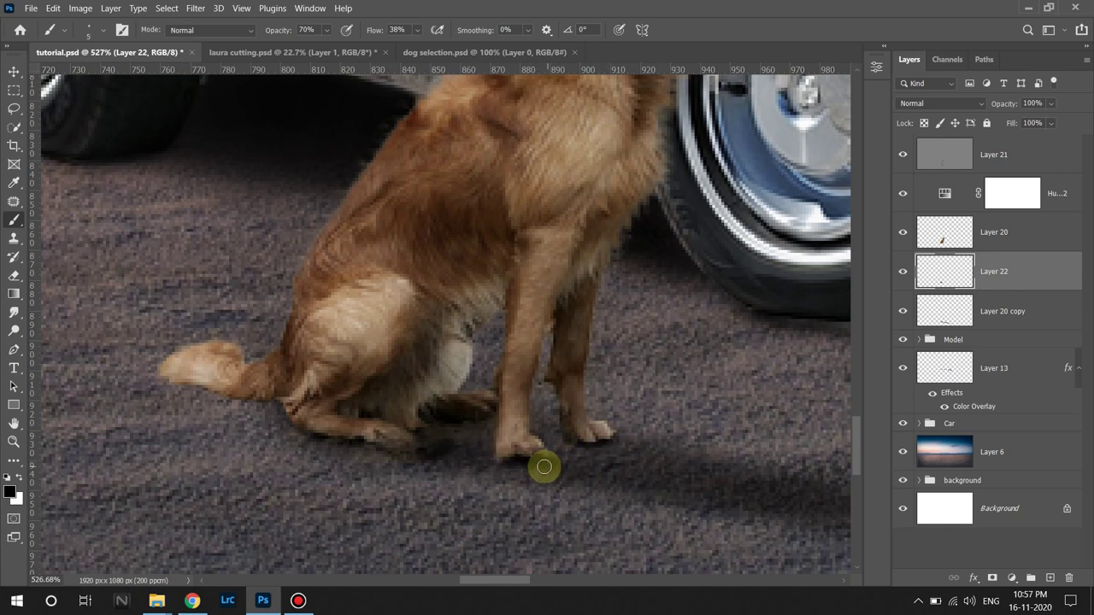
key(bracketright)
key(bracketright)
key(bracketright)
right_click(572, 477)
key(Return)
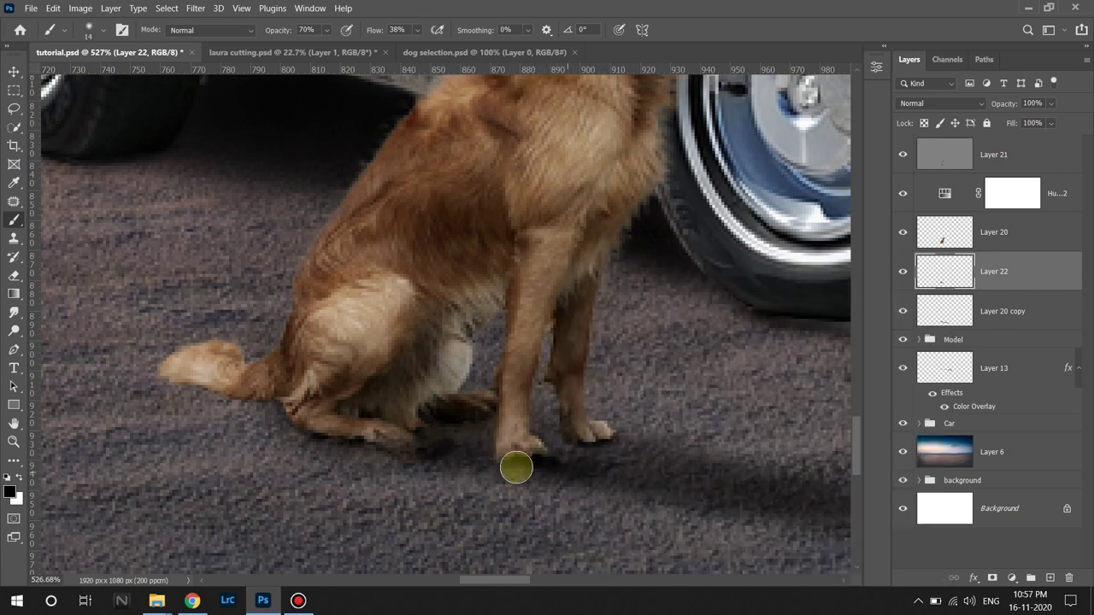
drag(282, 30, 268, 32)
drag(564, 472, 745, 494)
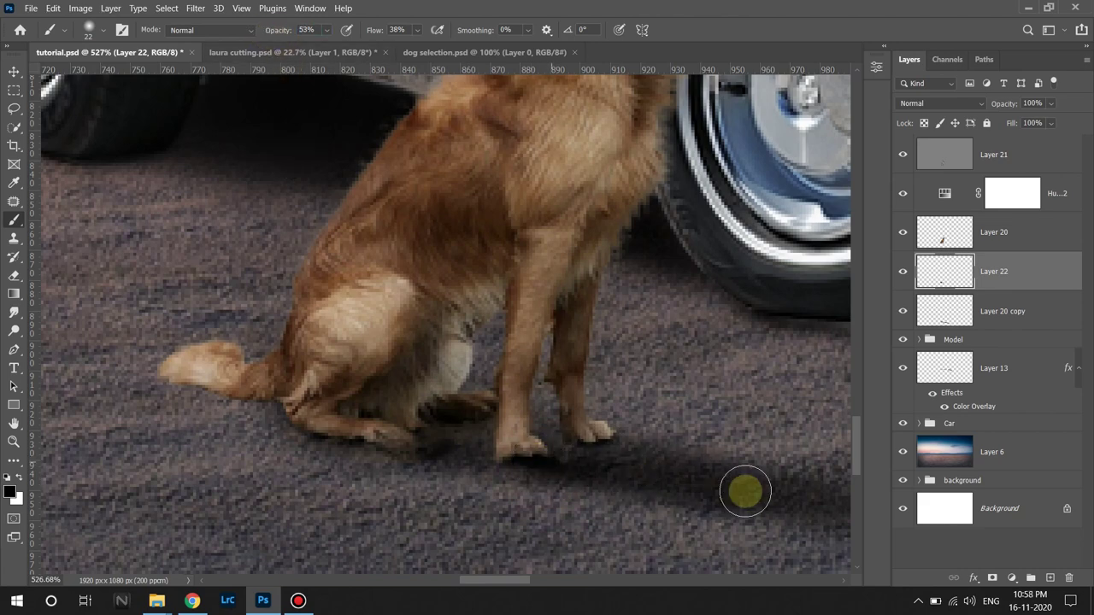
Blend the tail base into the body and darken the shadow under the right front paws.
scroll(694, 466, down, 3)
scroll(702, 514, down, 3)
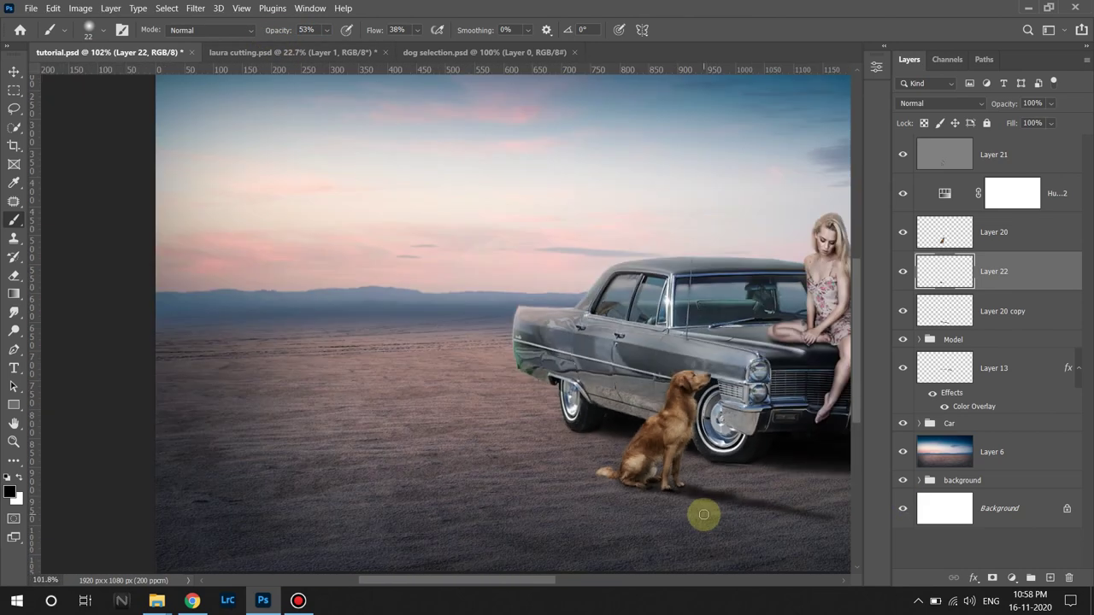
scroll(704, 494, up, 1)
scroll(630, 505, up, 2)
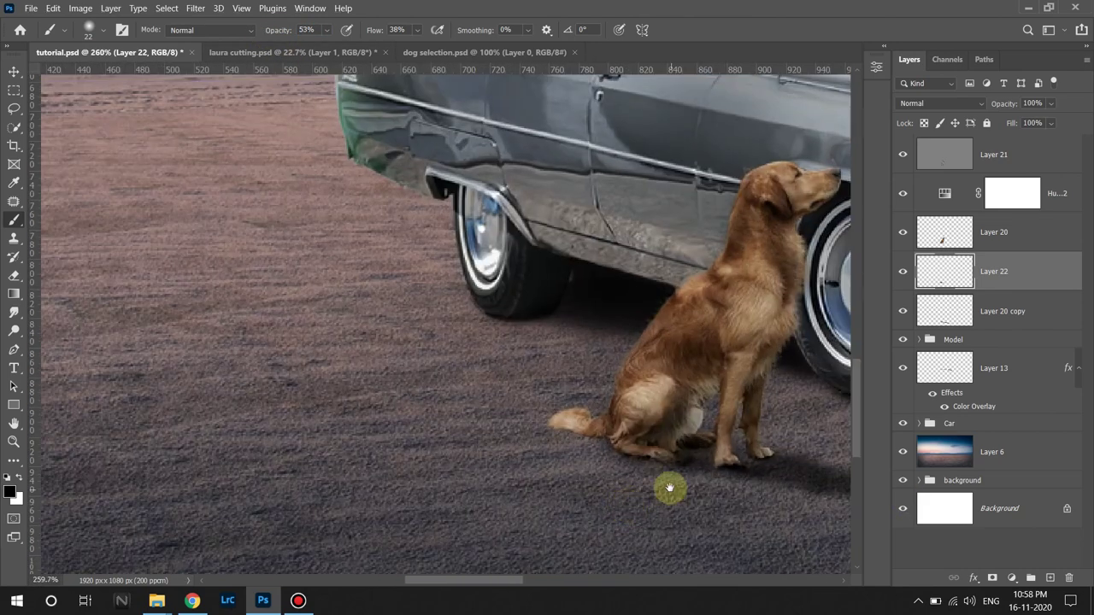
scroll(669, 488, up, 2)
scroll(547, 457, up, 1)
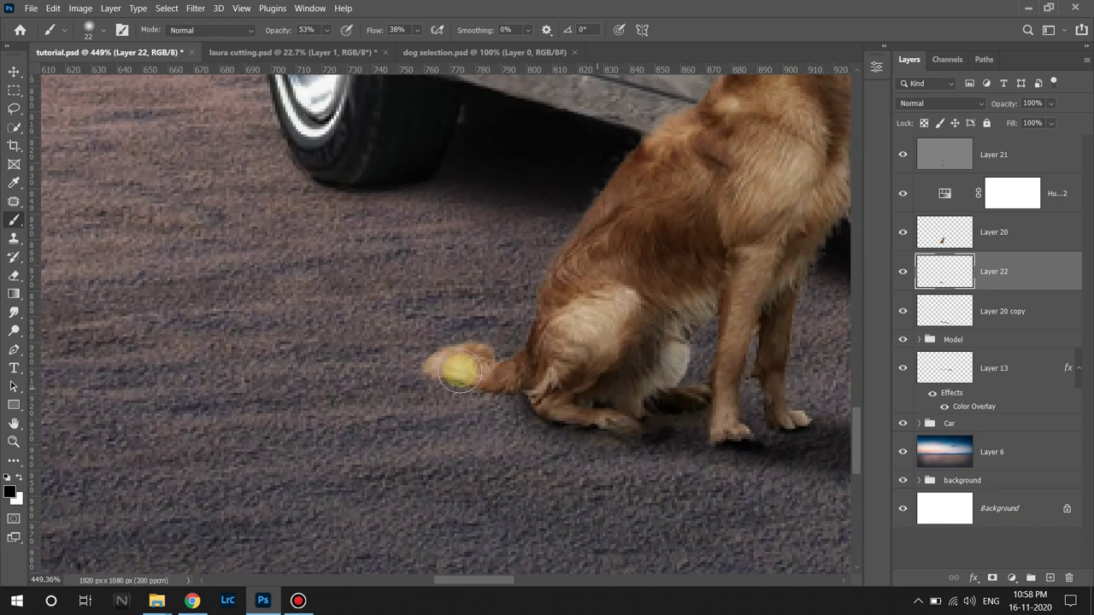
alt+right_click(447, 368)
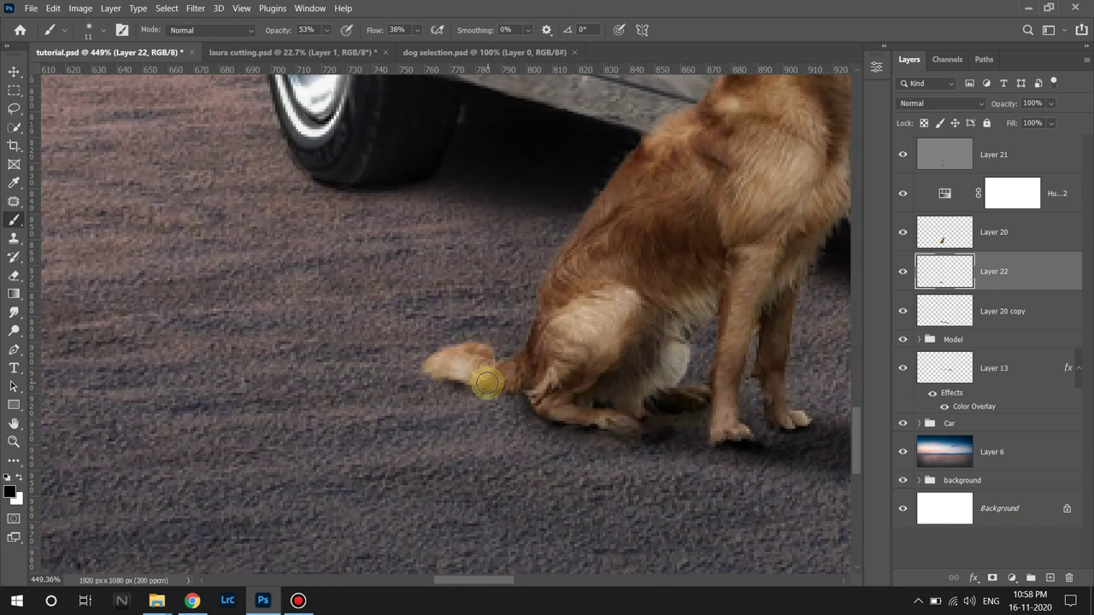
drag(514, 391, 452, 383)
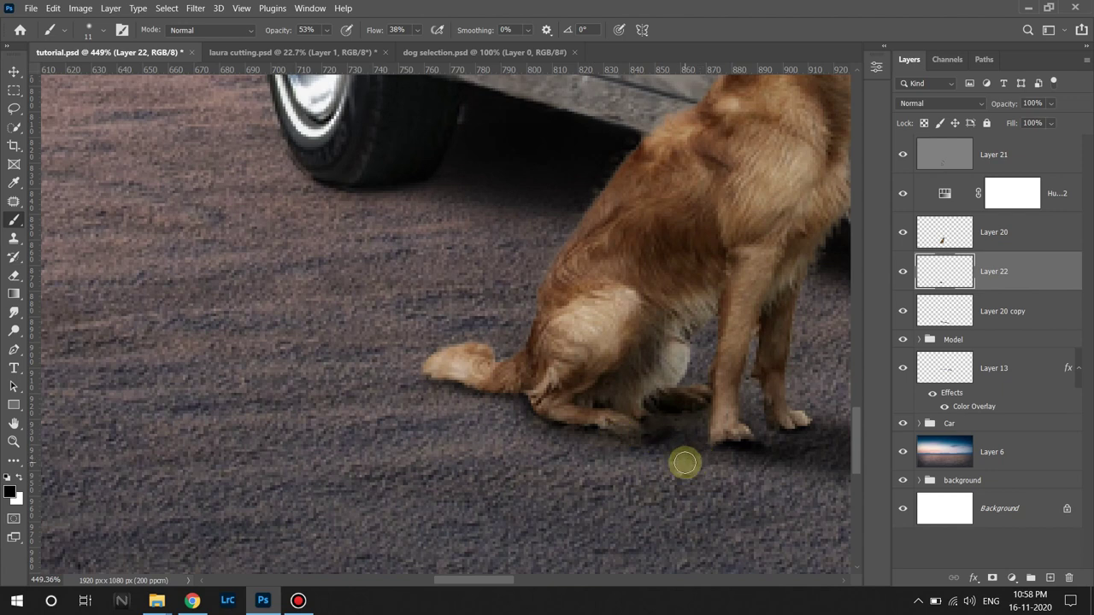
key(bracketright)
key(bracketright)
key(bracketright)
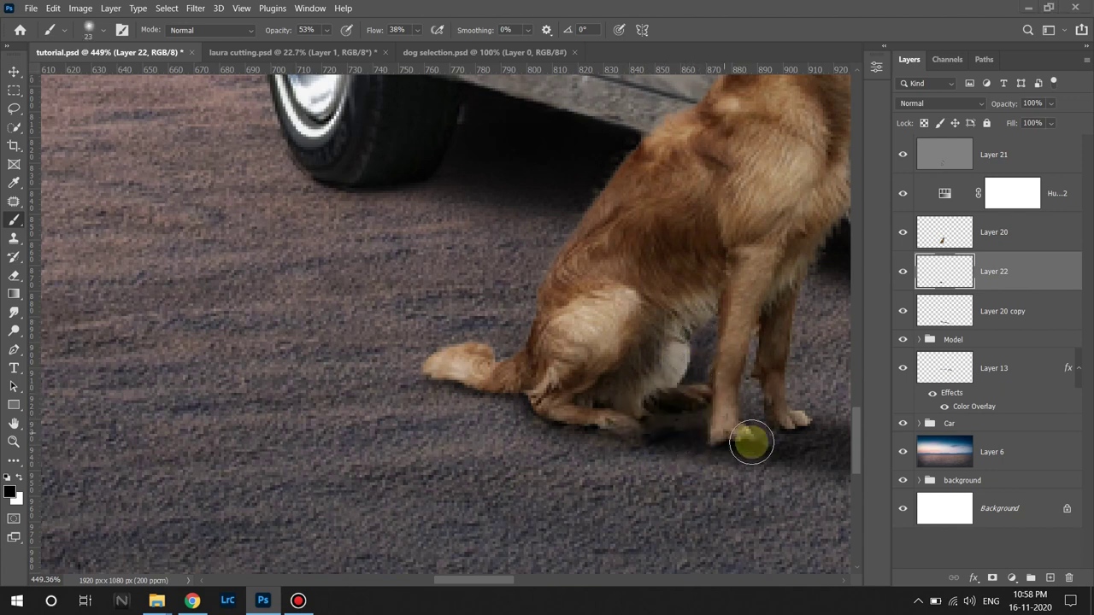
mouse_move(750, 440)
mouse_down()
mouse_move(782, 449)
mouse_move(604, 402)
mouse_up()
scroll(670, 437, down, 3)
Clip Layer 23, Layer 21 and the Hue/Saturation adjustment to the dog layer.
scroll(647, 471, down, 3)
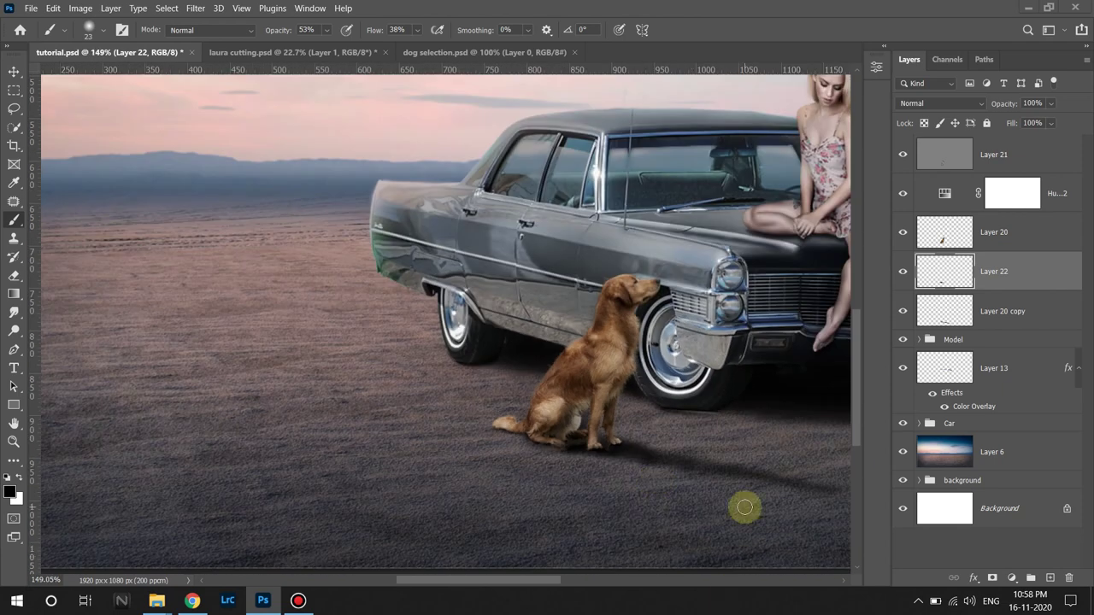
click(1017, 154)
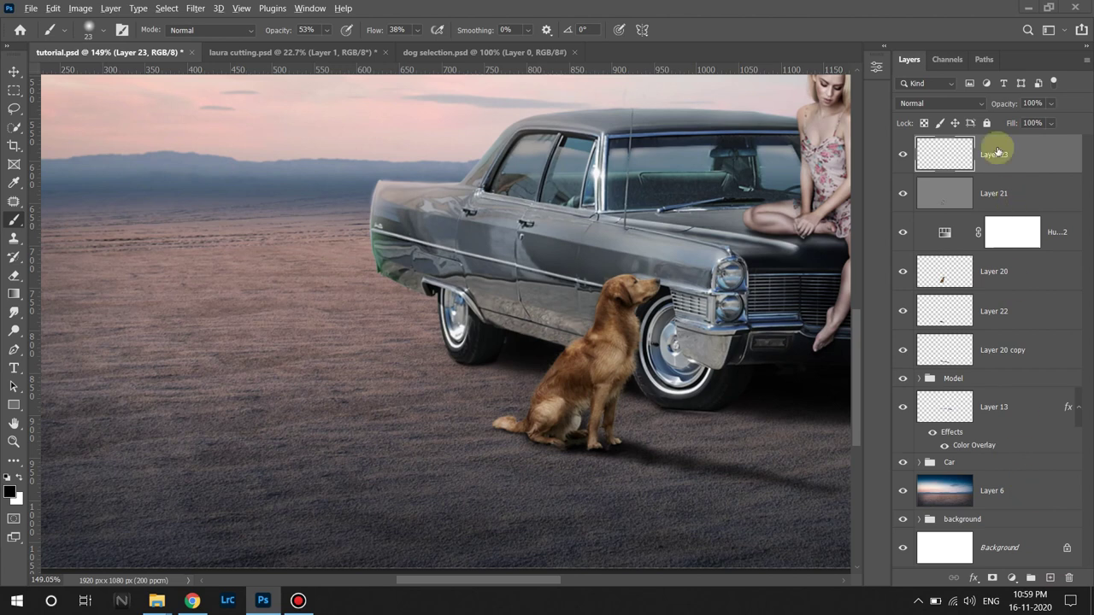
alt+click(983, 168)
alt+click(986, 210)
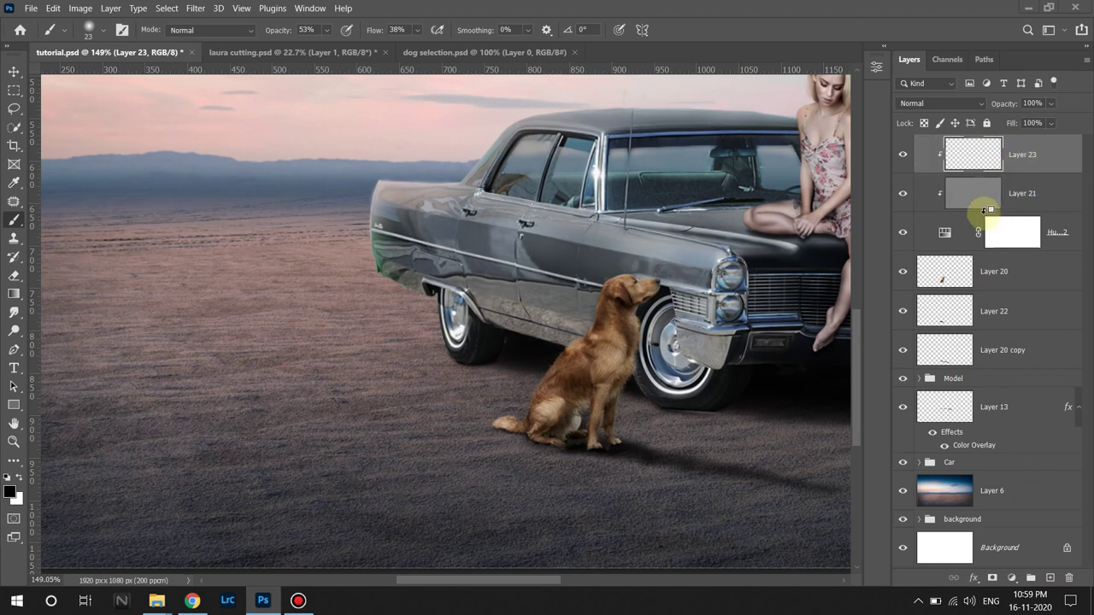
alt+click(982, 250)
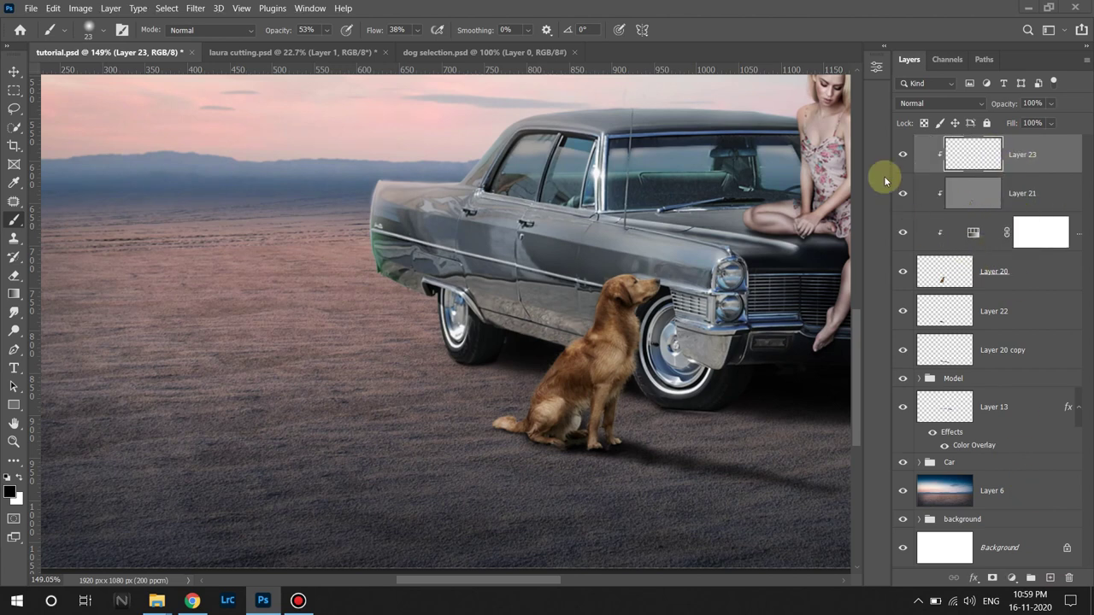
click(904, 233)
click(903, 234)
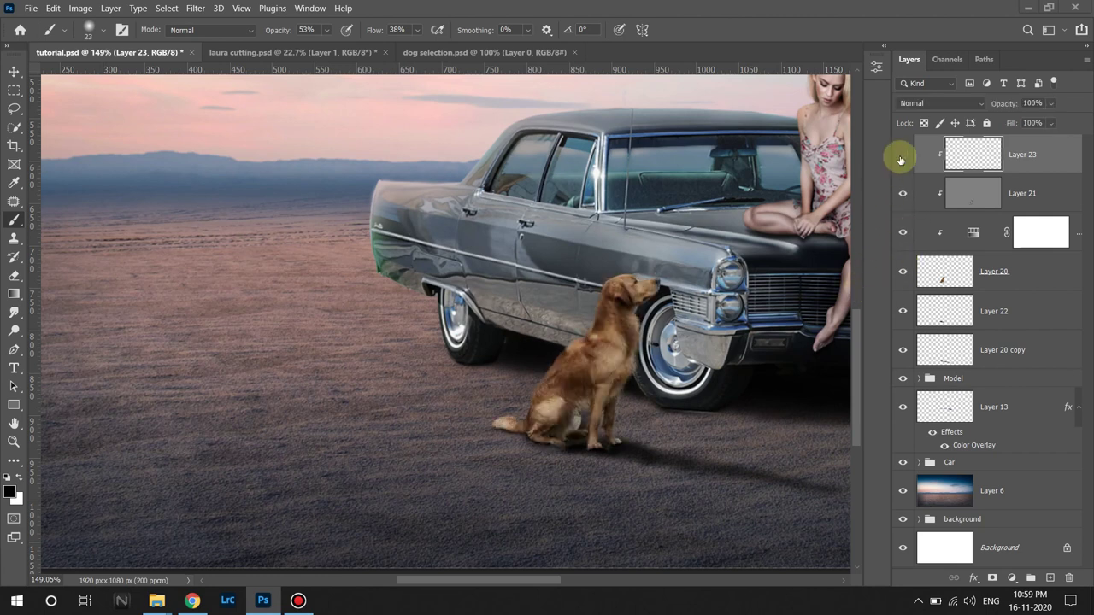
Sample pink from the sky and paint it onto the dog's back with a 37 px brush.
scroll(347, 153, up, 2)
scroll(336, 115, down, 2)
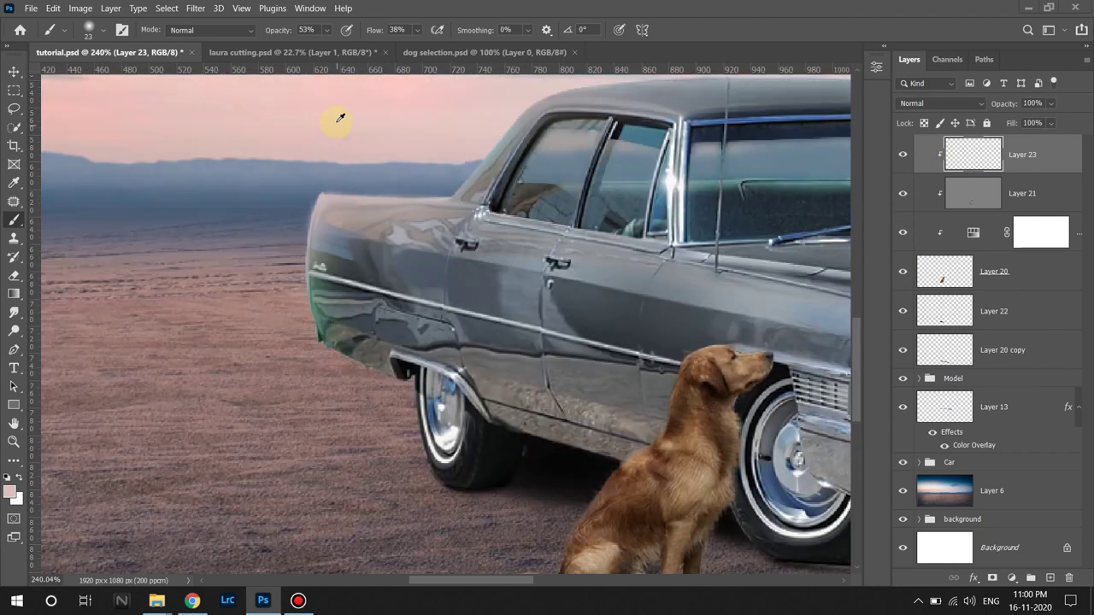
alt+click(337, 115)
scroll(411, 214, up, 2)
drag(640, 171, 655, 163)
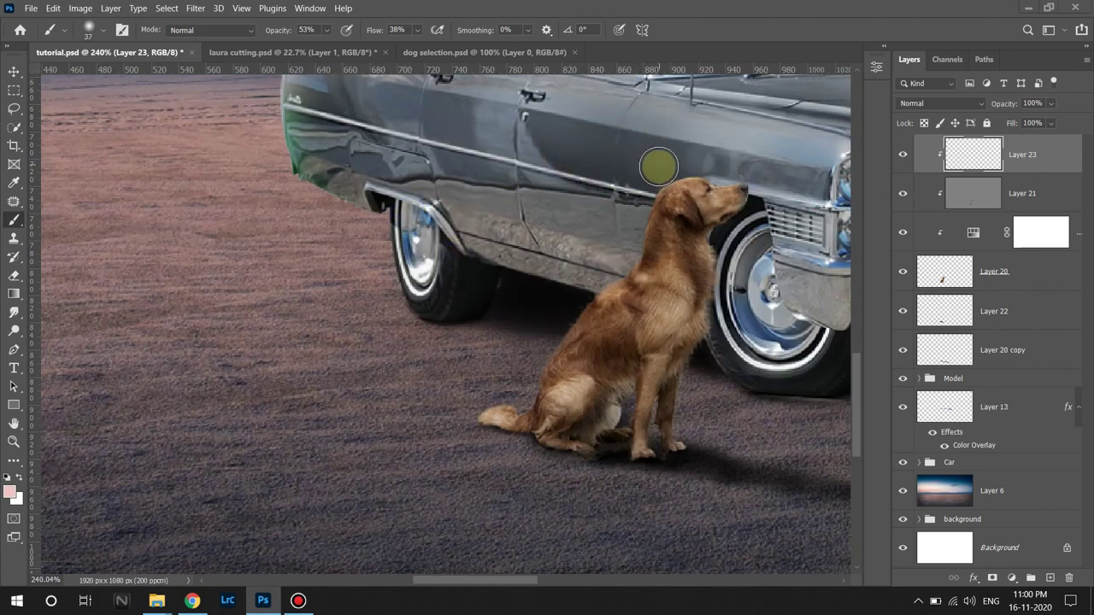
mouse_move(632, 240)
mouse_down()
mouse_move(501, 402)
mouse_move(704, 152)
mouse_move(596, 234)
mouse_move(540, 343)
mouse_up()
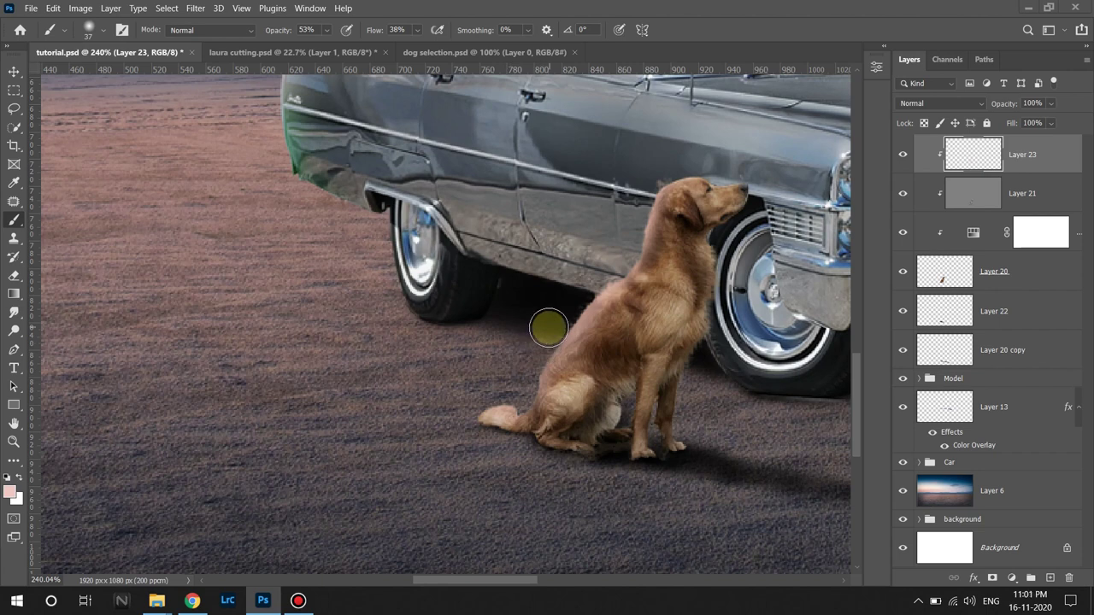
Fade Layer 23's pink glow to about half opacity, checking it on and off.
click(1051, 103)
drag(1070, 118, 1034, 122)
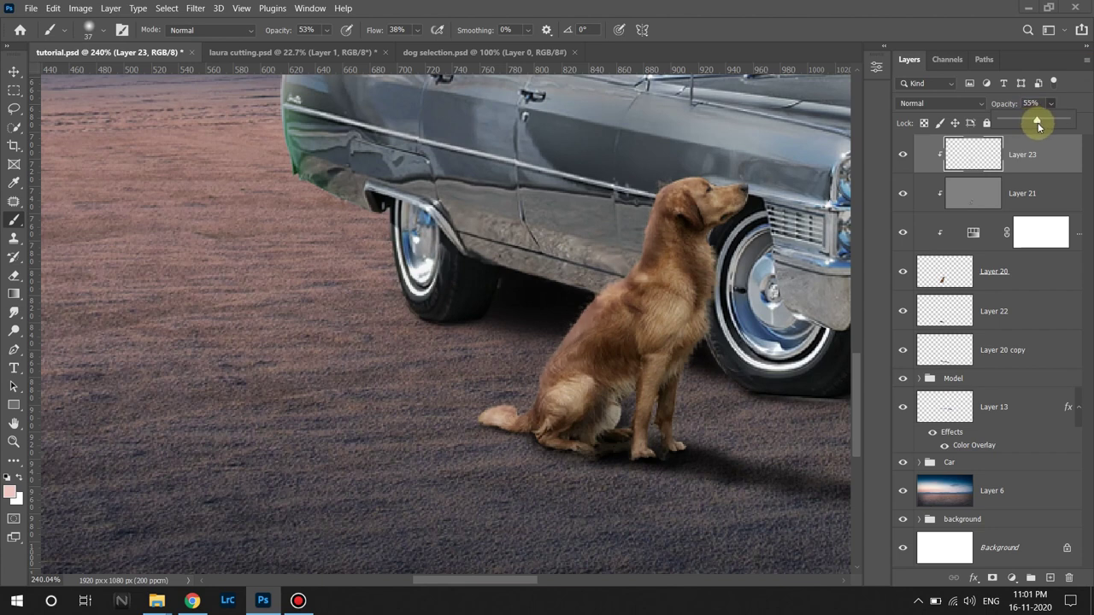
click(903, 154)
click(906, 155)
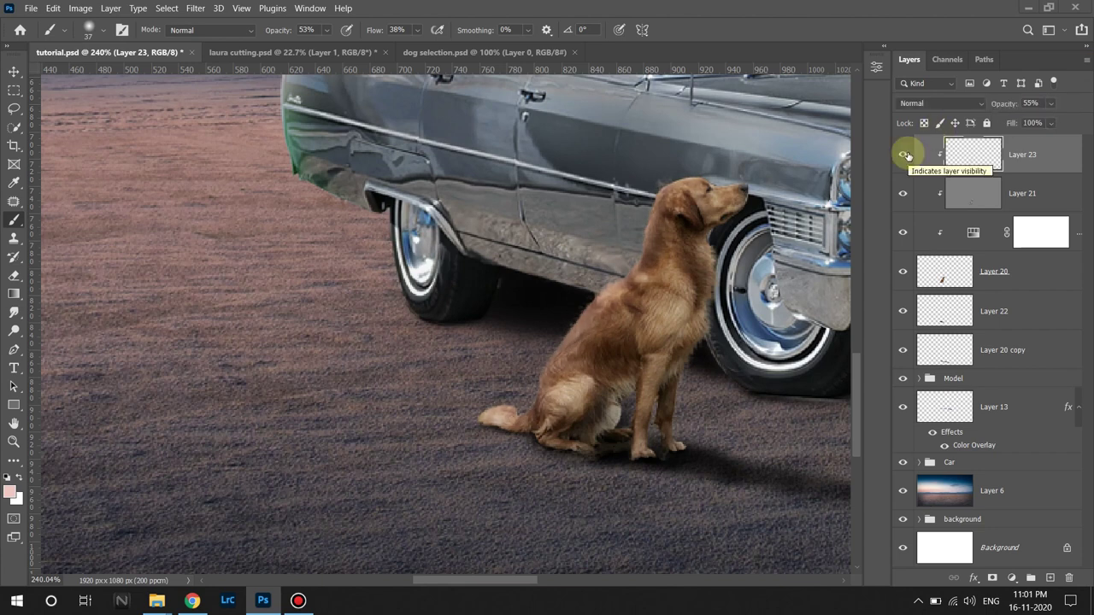
Add a clipped Layer 24 and paint a light stroke over the dog's back.
click(1051, 578)
right_click(994, 167)
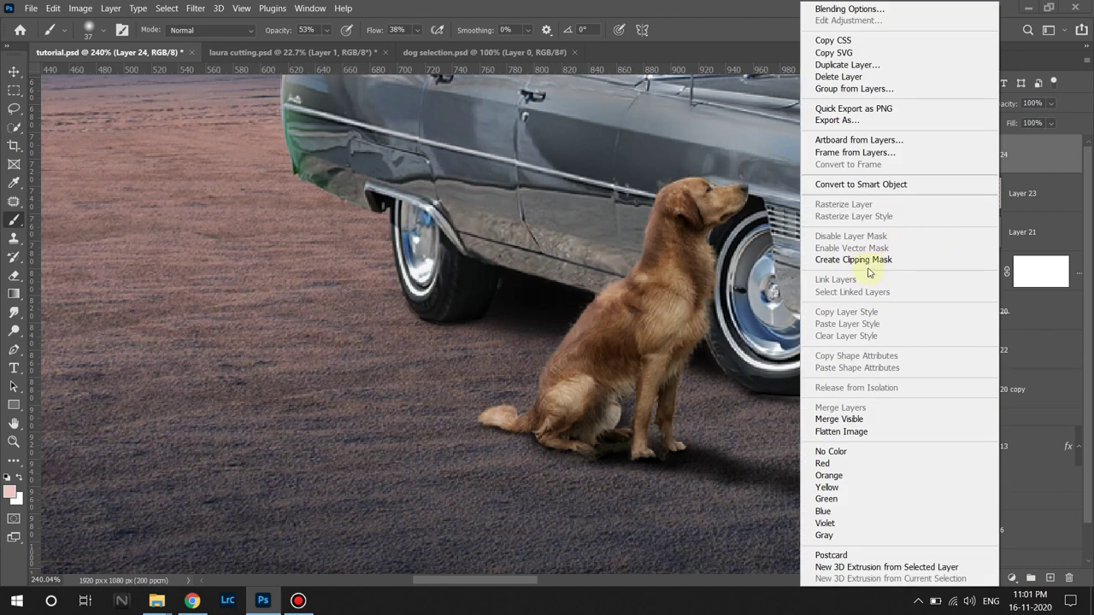
click(869, 261)
mouse_move(615, 301)
mouse_down()
mouse_move(640, 239)
mouse_move(496, 419)
mouse_up()
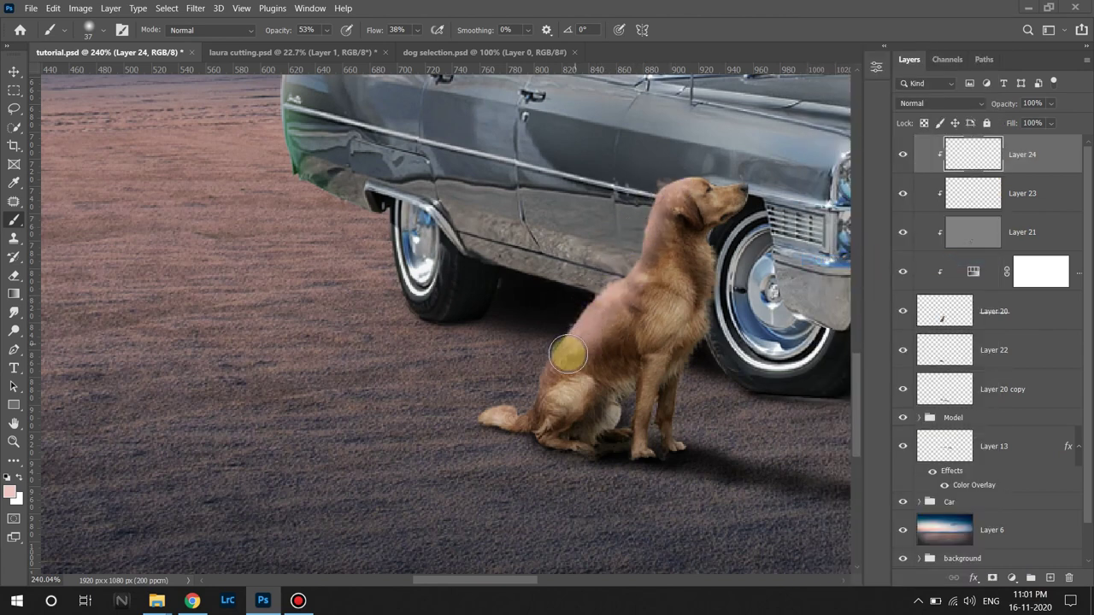
Lower Layer 24's opacity to 21%.
click(1050, 102)
drag(1068, 120, 1018, 124)
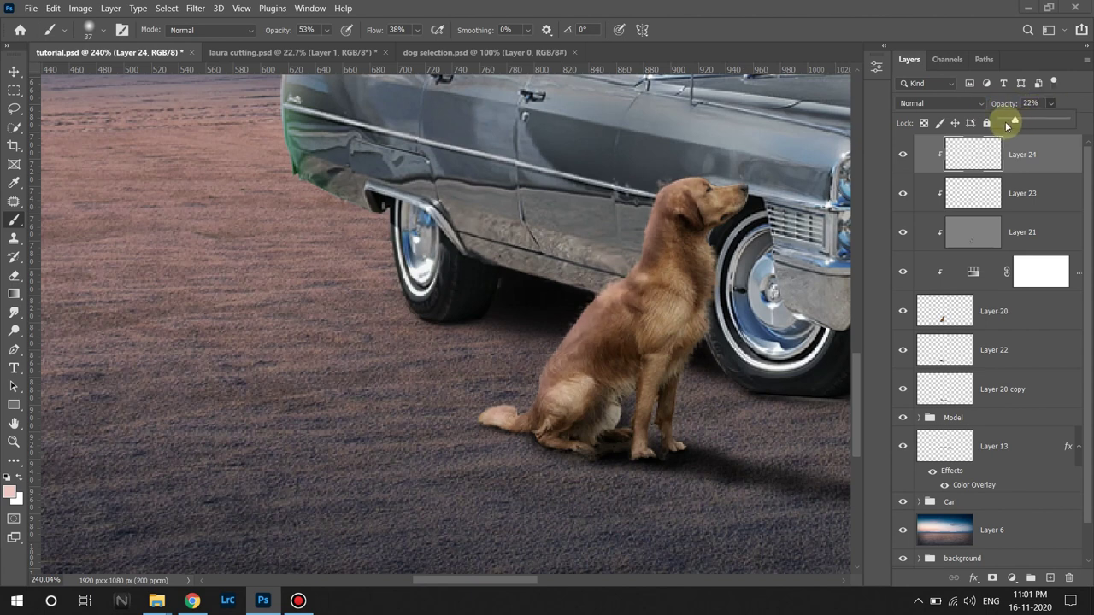
click(897, 157)
drag(1005, 122, 1015, 122)
click(908, 155)
click(1051, 102)
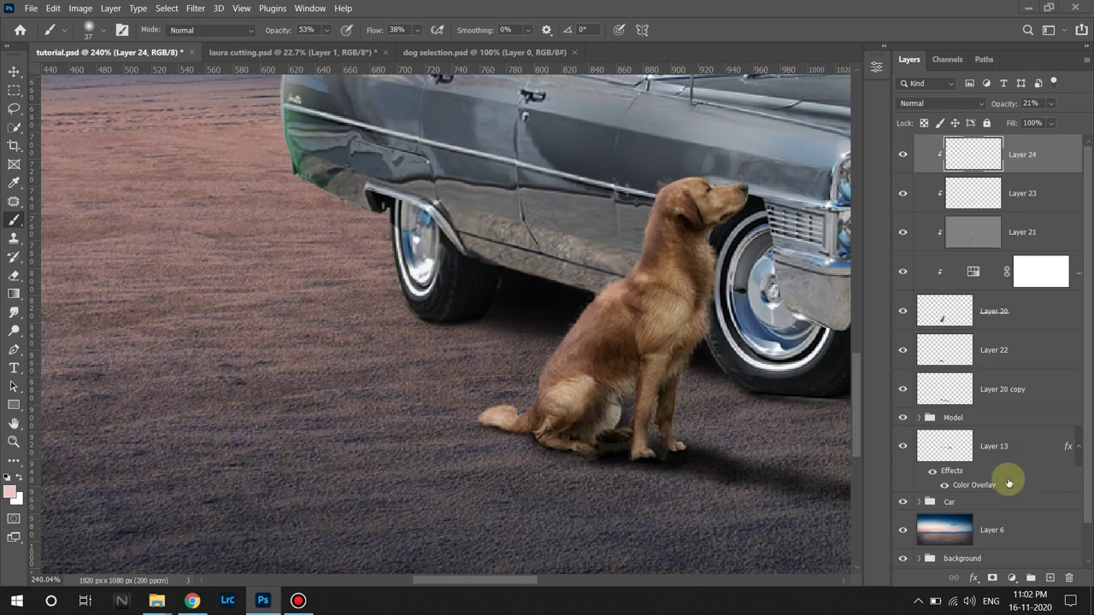
Group the dog's layers from Layer 24 to Layer 20 copy into Group 1 and compare its visibility.
shift+click(1016, 389)
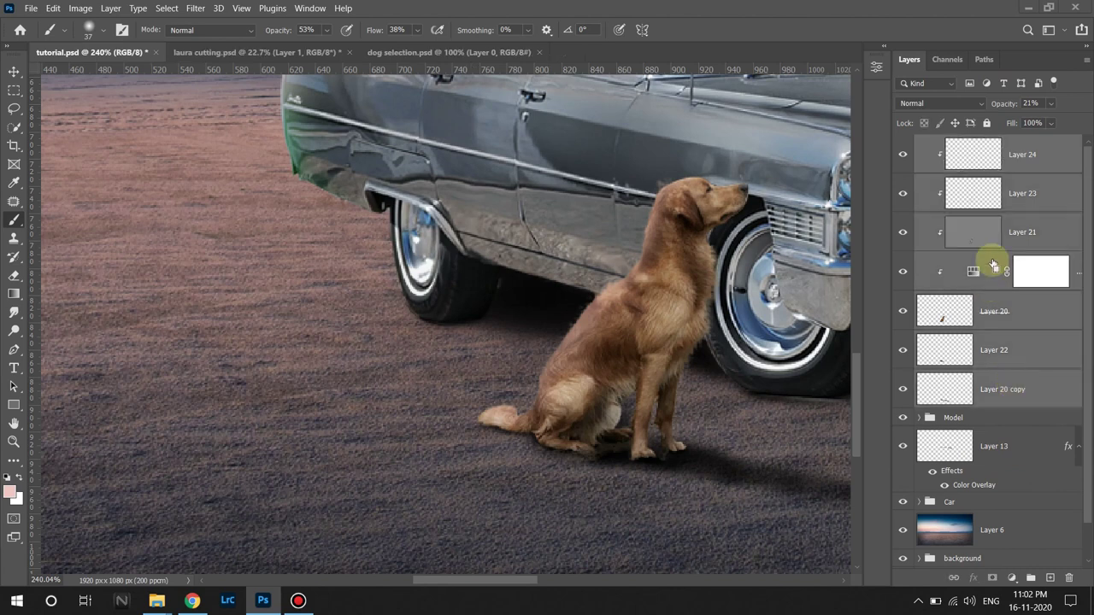
key(ctrl+g)
key(ctrl+0)
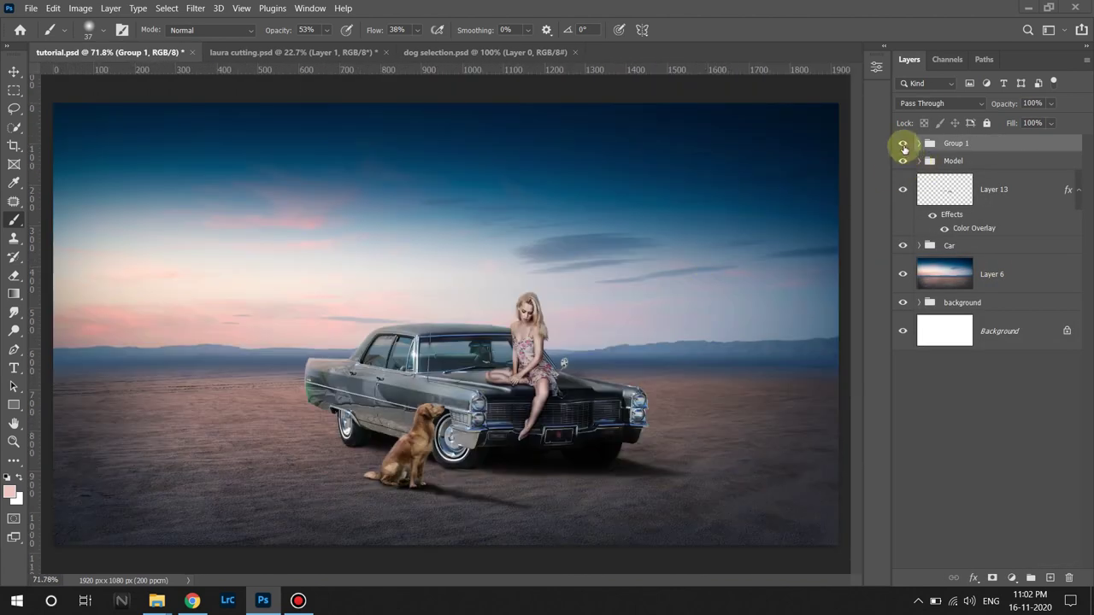
click(904, 145)
click(904, 145)
click(903, 145)
click(904, 144)
click(903, 145)
click(904, 145)
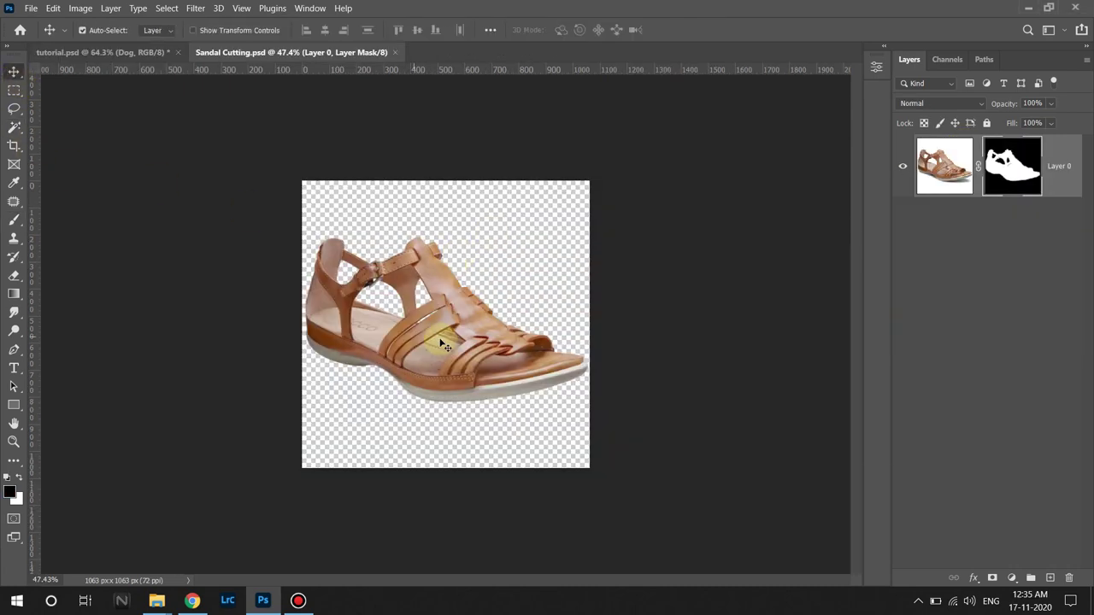
Drag the cut-out sandal into the composite, scale it to about 5%, and place it by the car.
drag(445, 346, 389, 332)
key(ctrl+t)
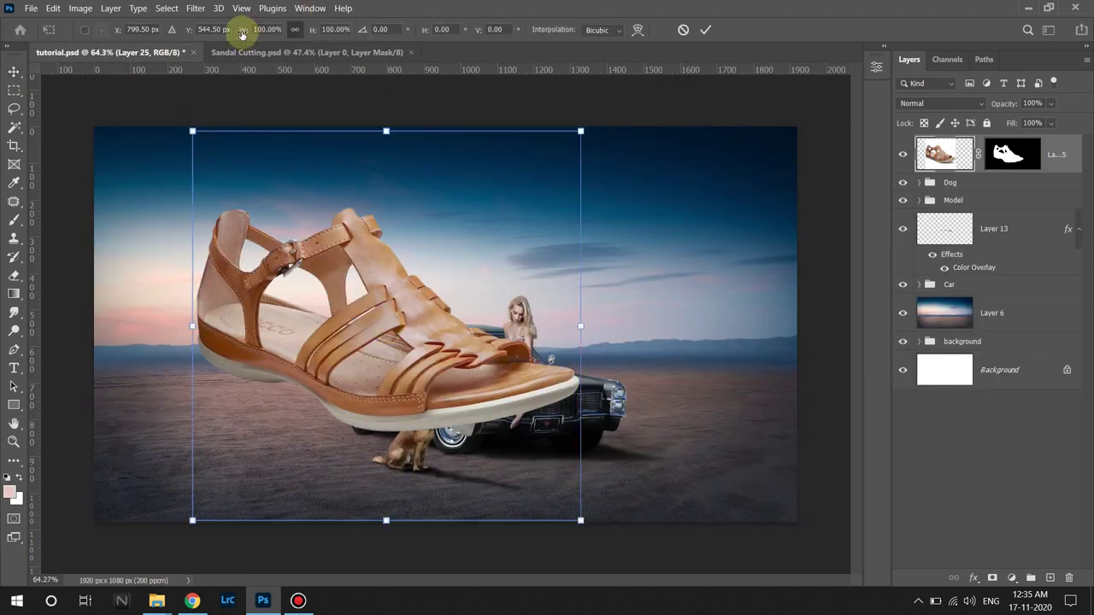
drag(242, 32, 175, 50)
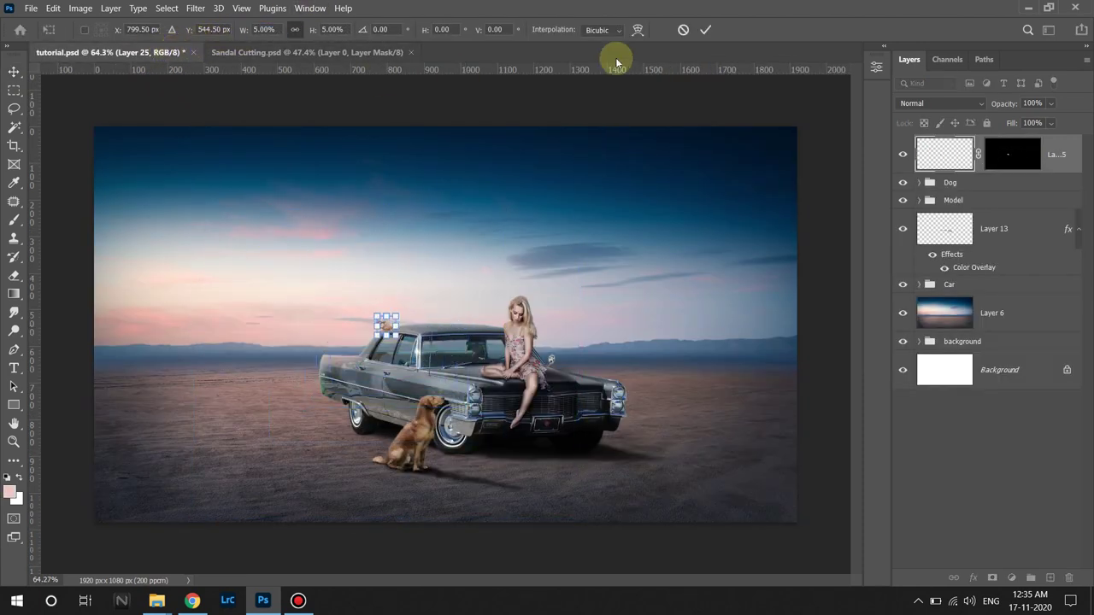
click(705, 30)
mouse_move(385, 325)
mouse_down()
mouse_move(527, 466)
mouse_move(515, 481)
mouse_up()
Position the sandal on the ground just below the bumper.
scroll(515, 483, up, 2)
scroll(519, 487, up, 2)
scroll(559, 501, up, 2)
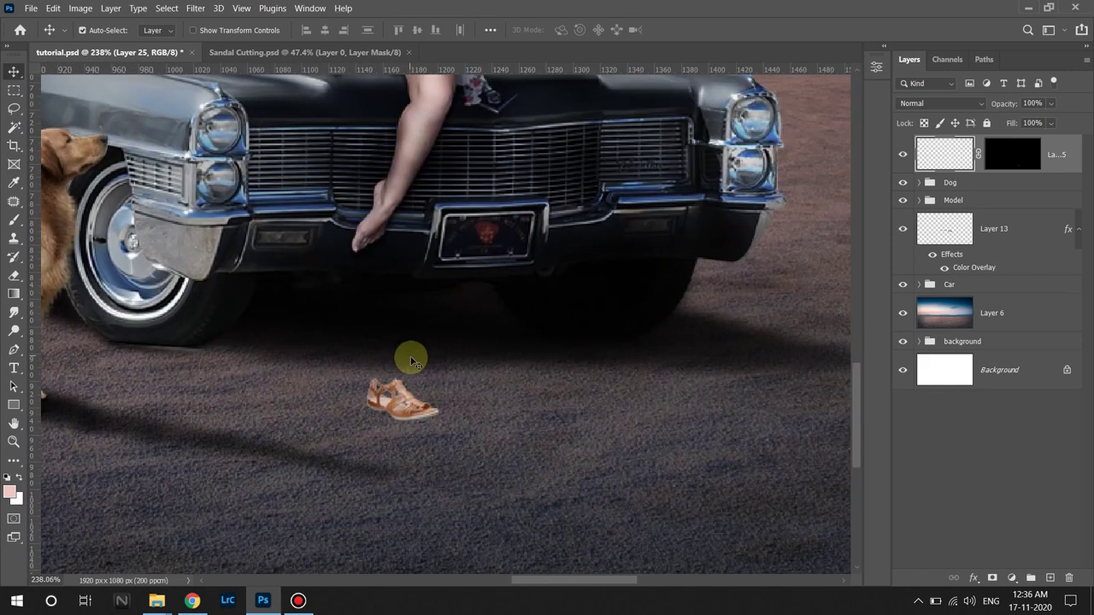
scroll(369, 302, up, 1)
drag(386, 342, 354, 384)
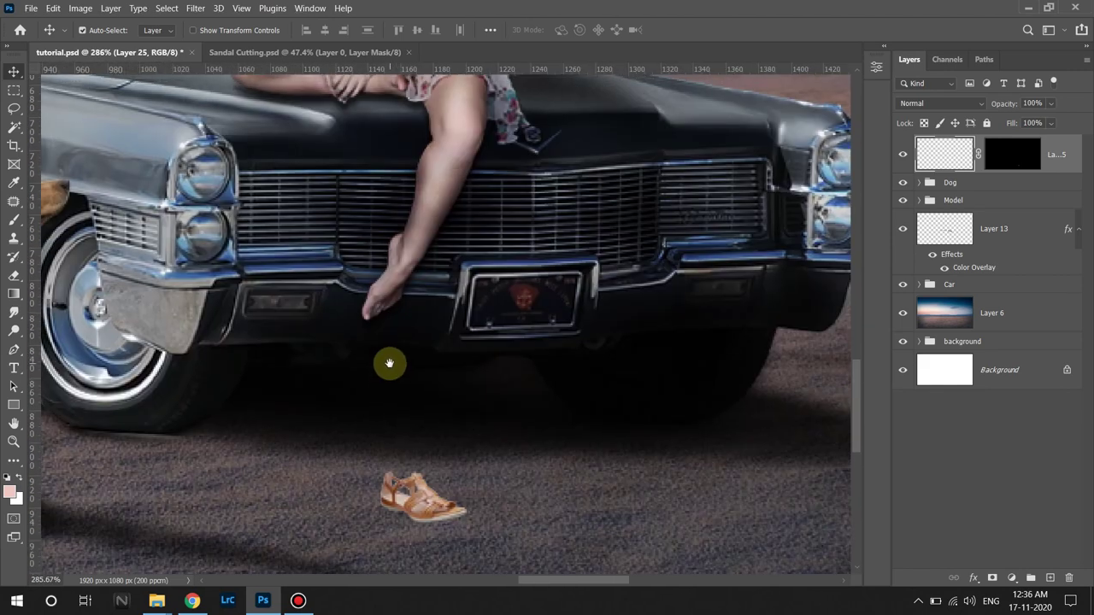
scroll(354, 385, up, 1)
scroll(347, 384, down, 1)
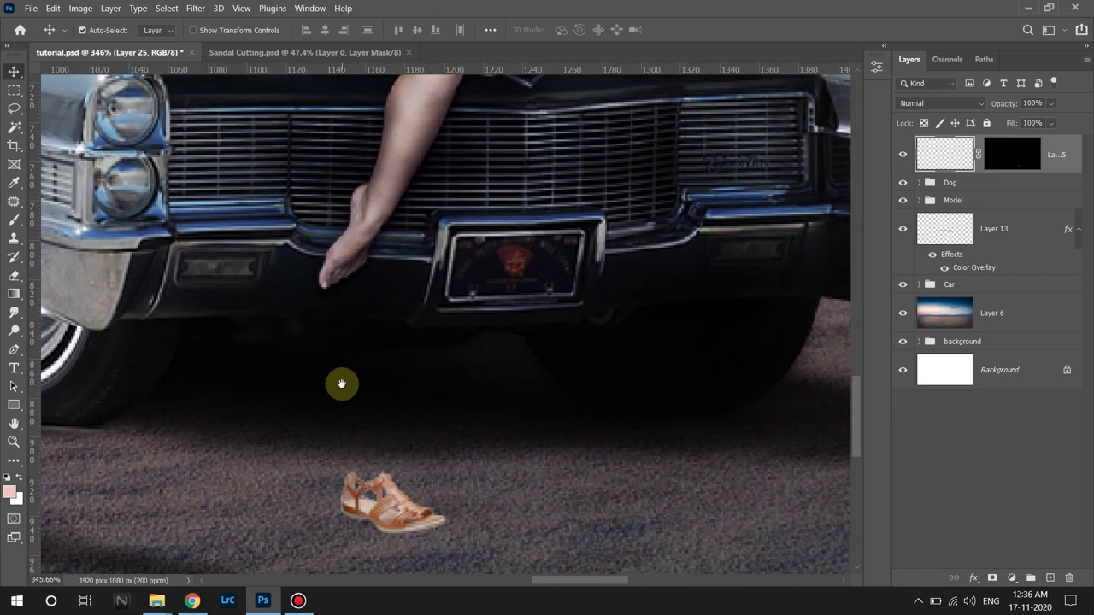
drag(391, 503, 388, 479)
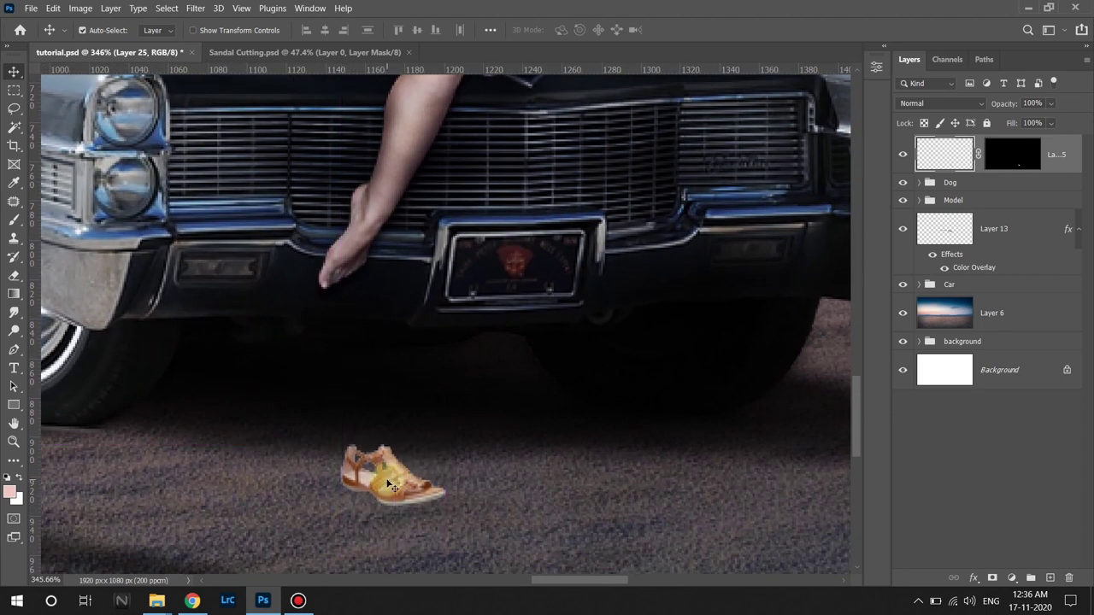
Fine-tune the sandal's width, fit the image in view, and open the Camera Raw filter.
key(ctrl+t)
click(266, 29)
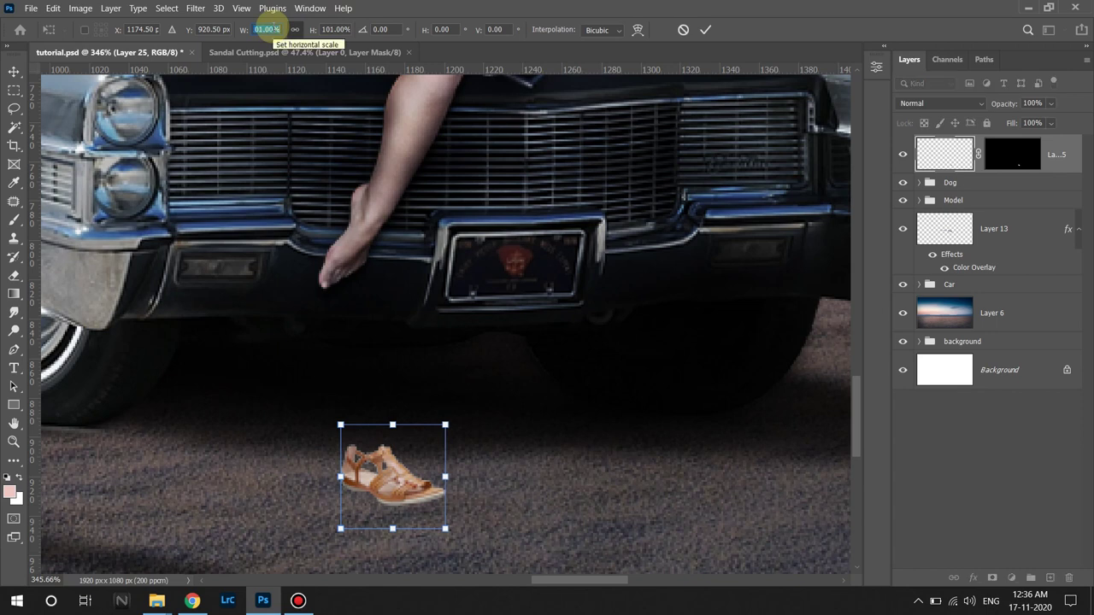
key(Return)
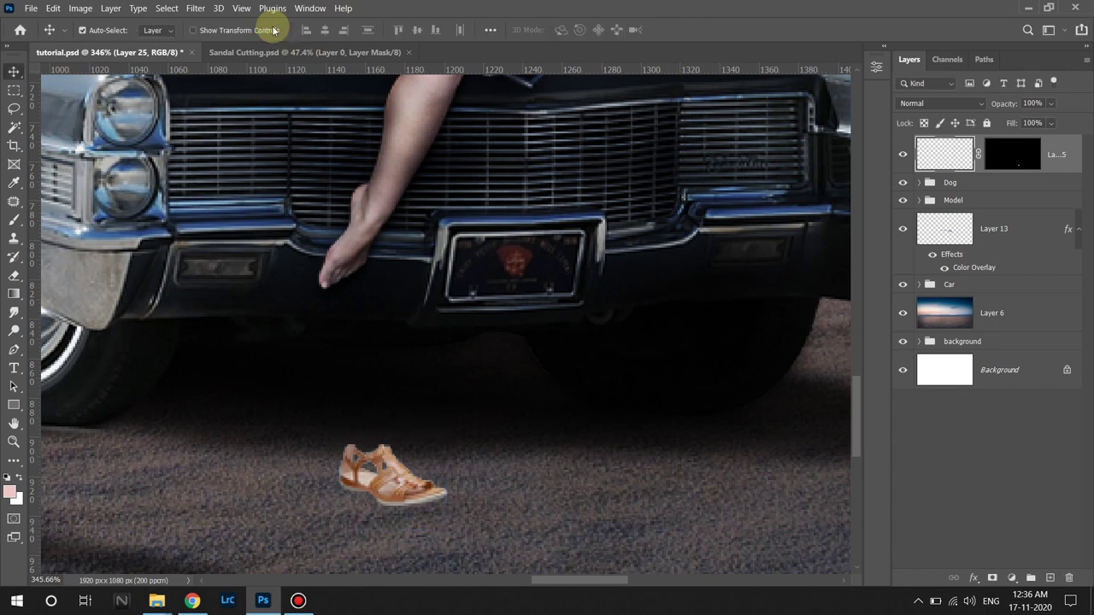
key(ctrl+0)
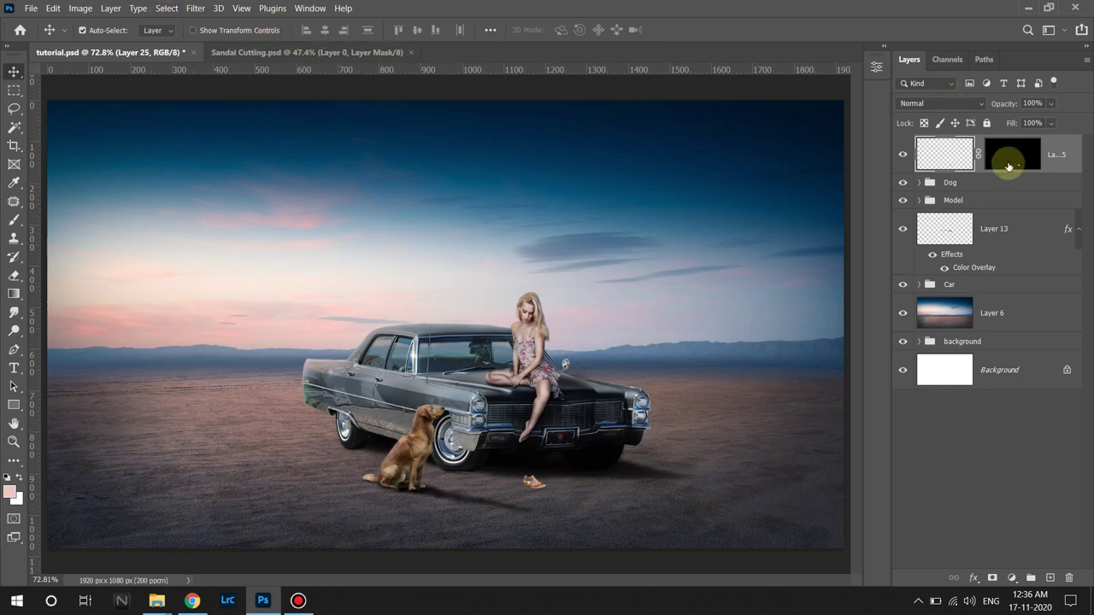
click(196, 8)
click(243, 108)
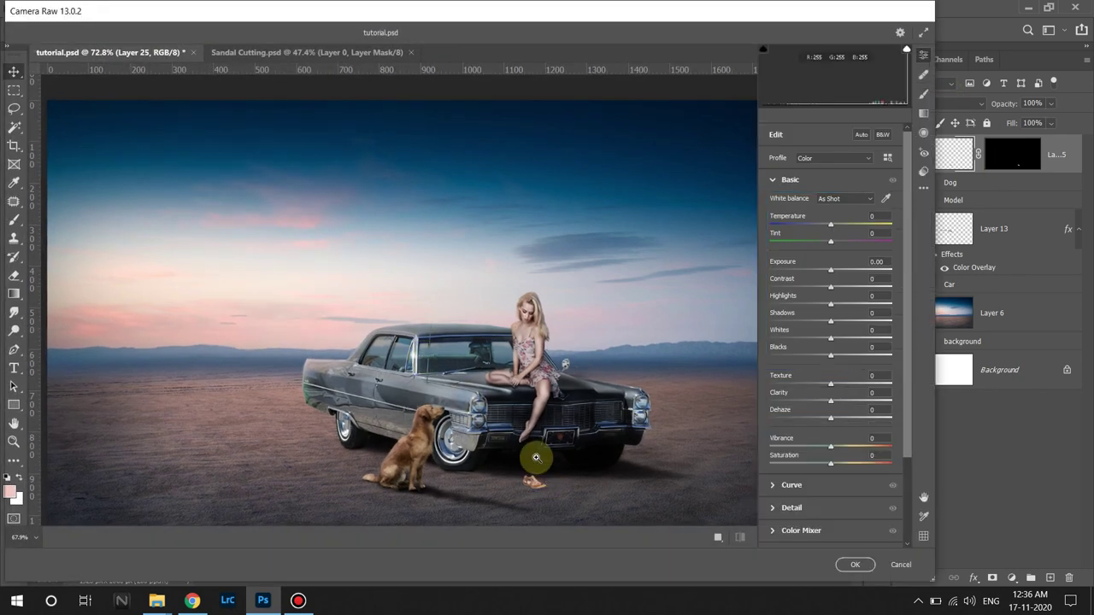
In Camera Raw at 300% zoom, set the sandal to Exposure -0.55, Clarity +19, Vibrance -7, and apply.
key(super)
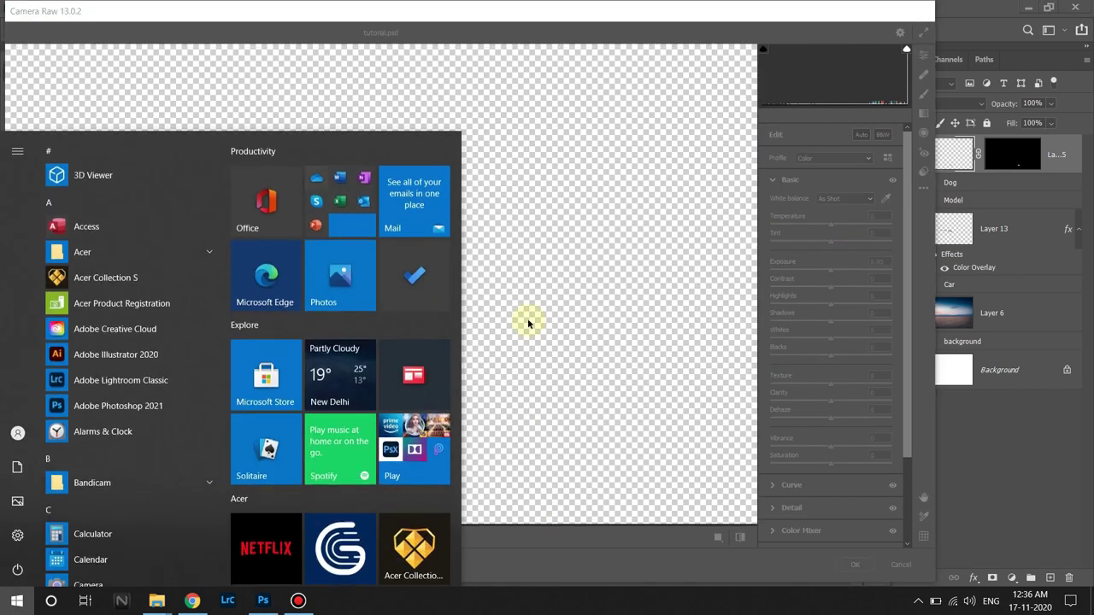
key(super)
drag(384, 438, 649, 459)
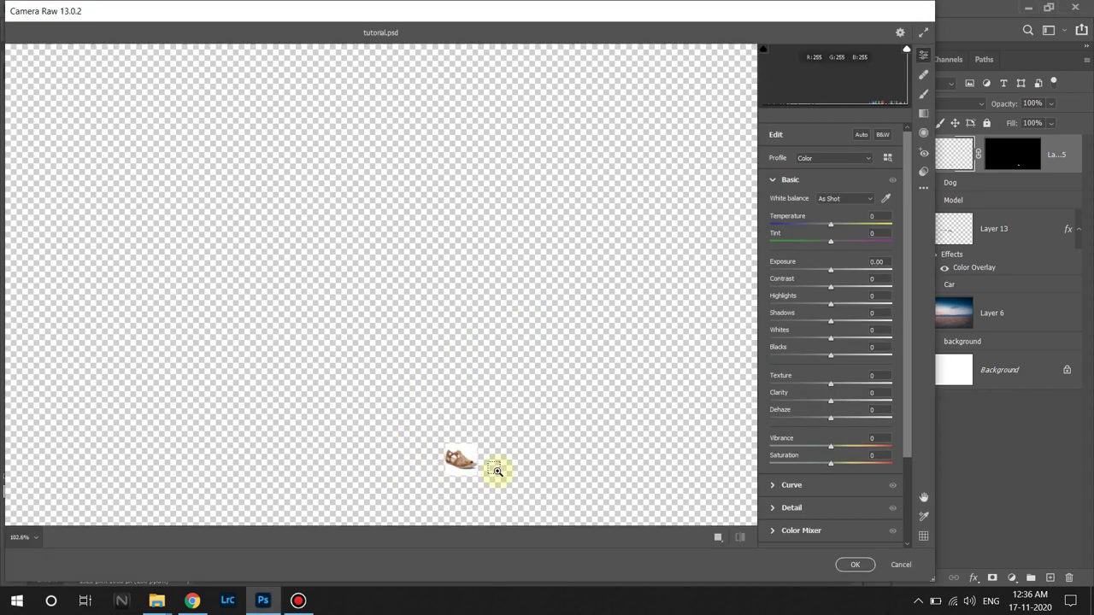
drag(555, 466, 378, 436)
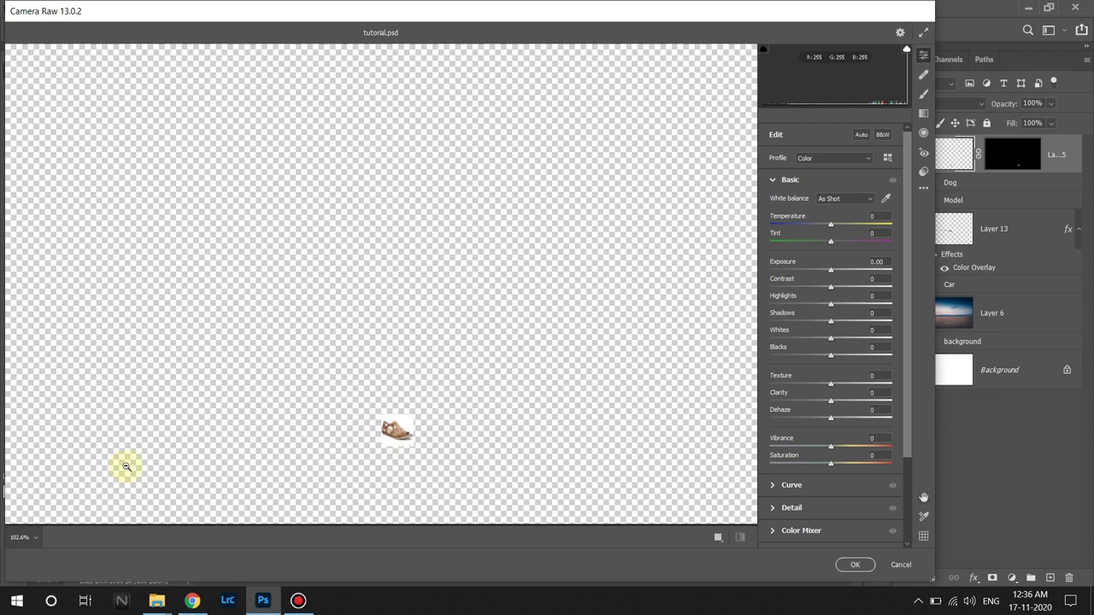
click(32, 538)
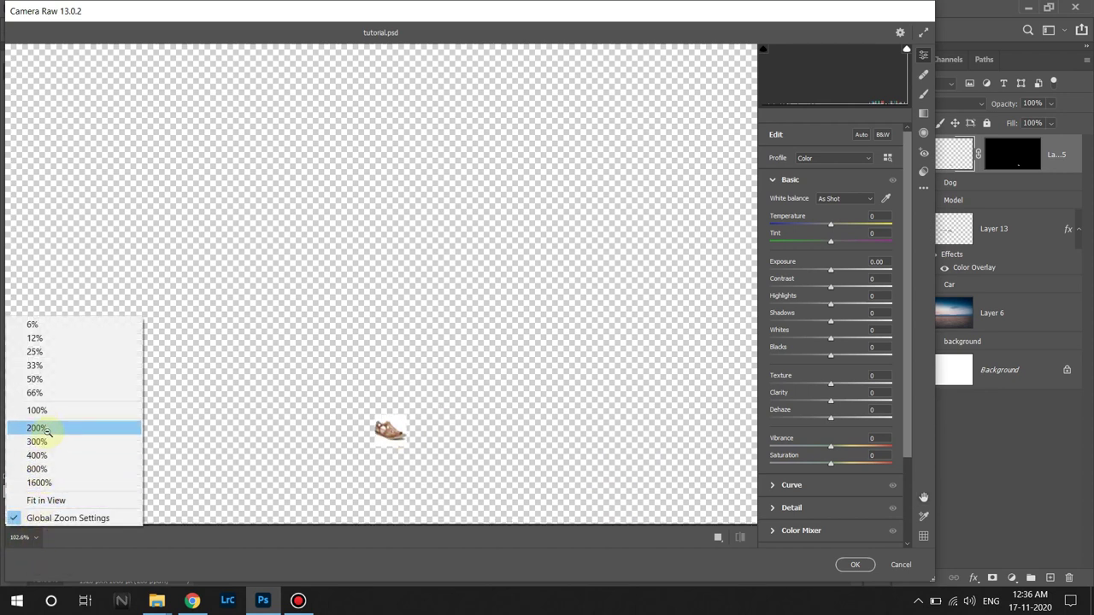
click(37, 427)
click(33, 538)
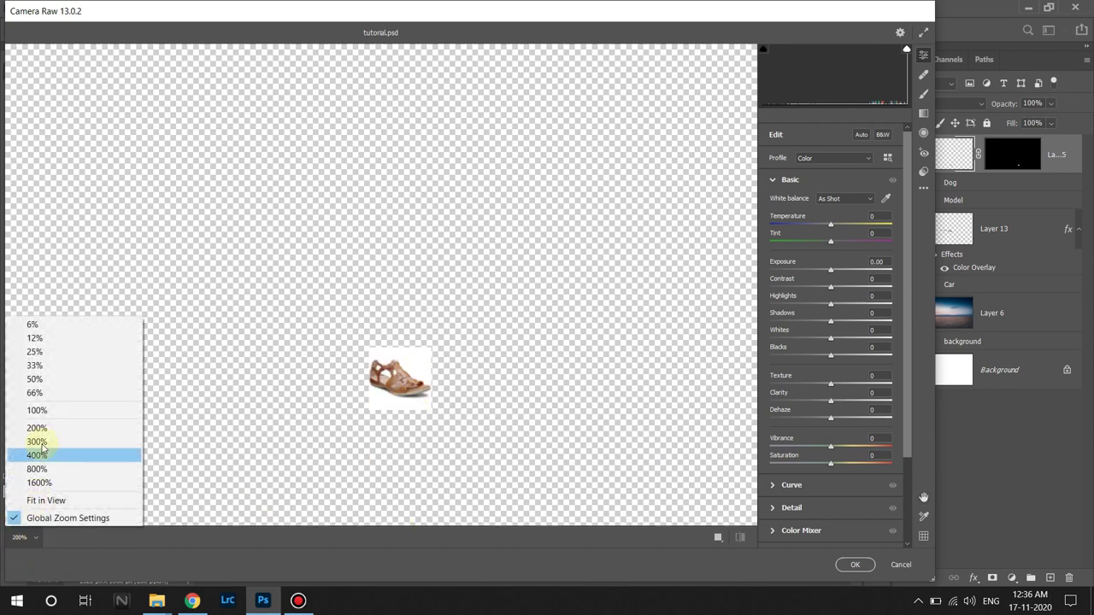
click(38, 445)
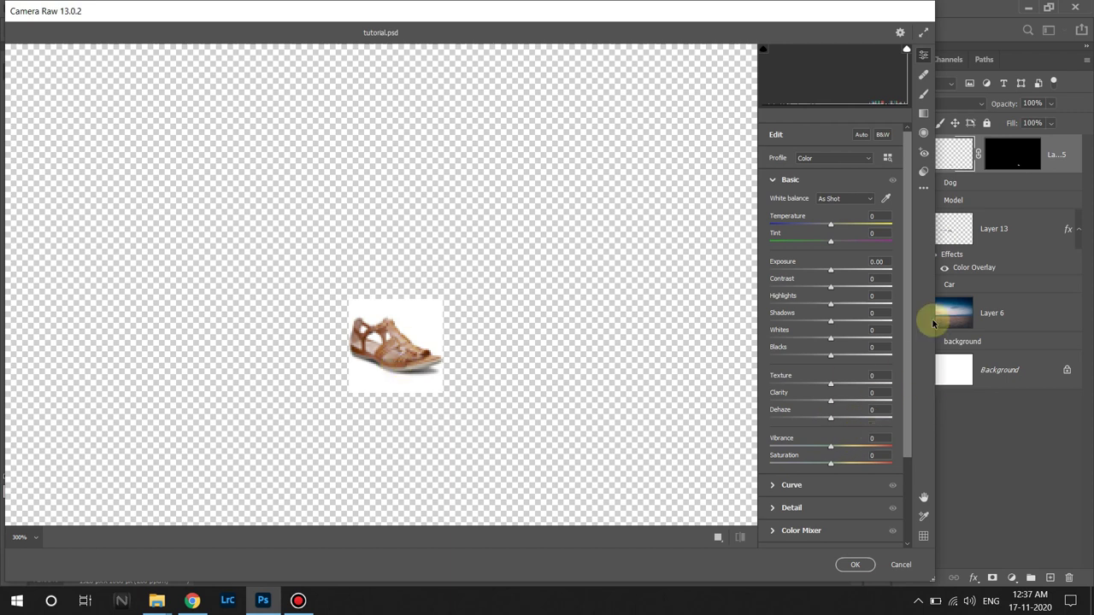
drag(831, 271, 822, 271)
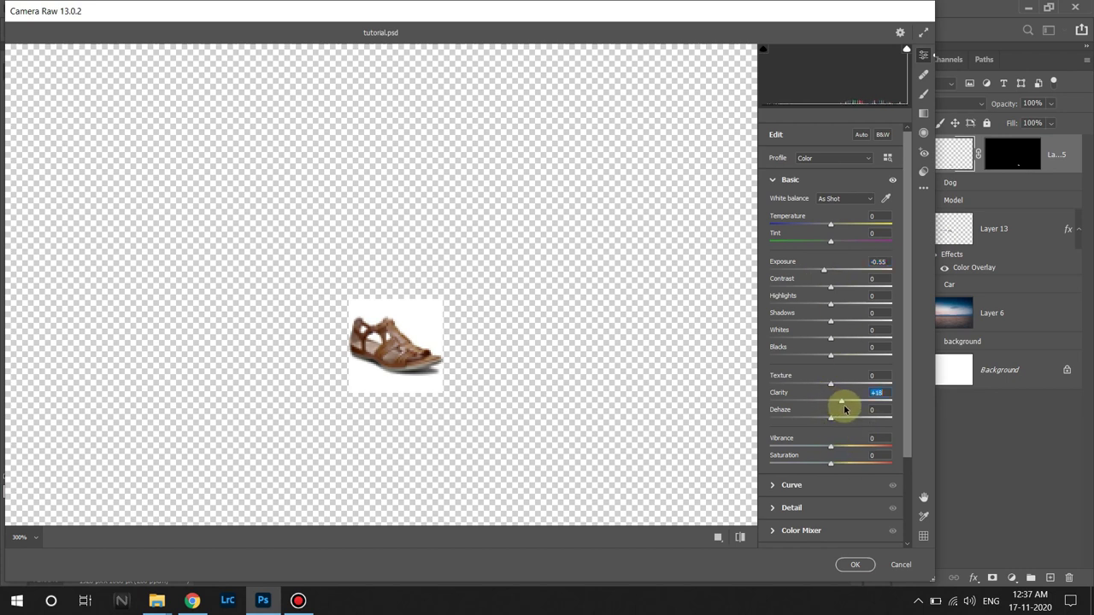
click(826, 447)
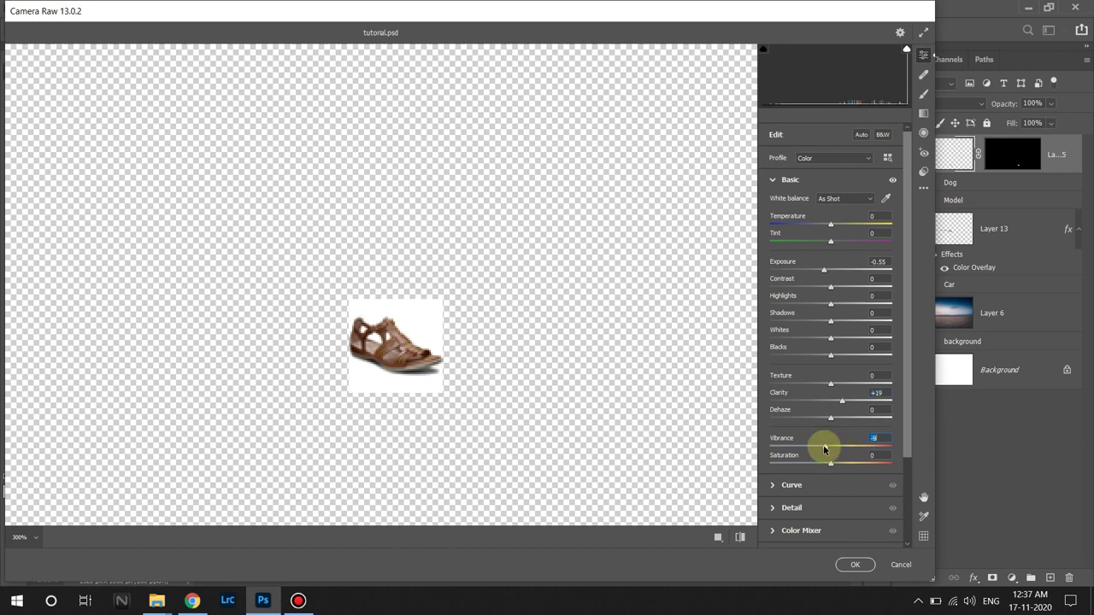
click(855, 566)
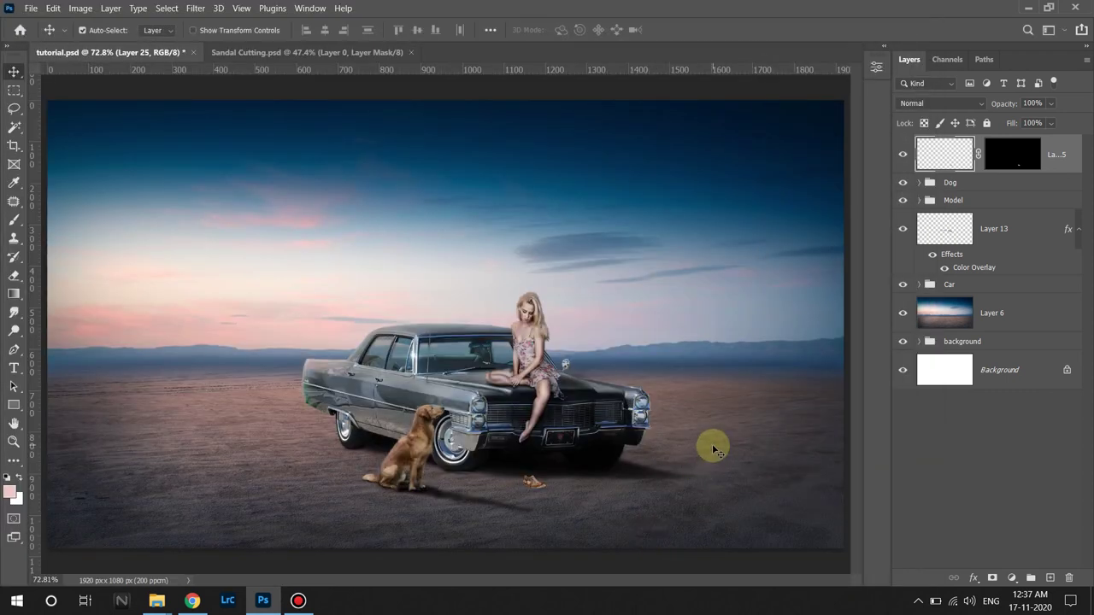
Enlarge the sandal slightly by nudging its width percentage up.
key(ctrl+t)
click(266, 29)
key(Up)
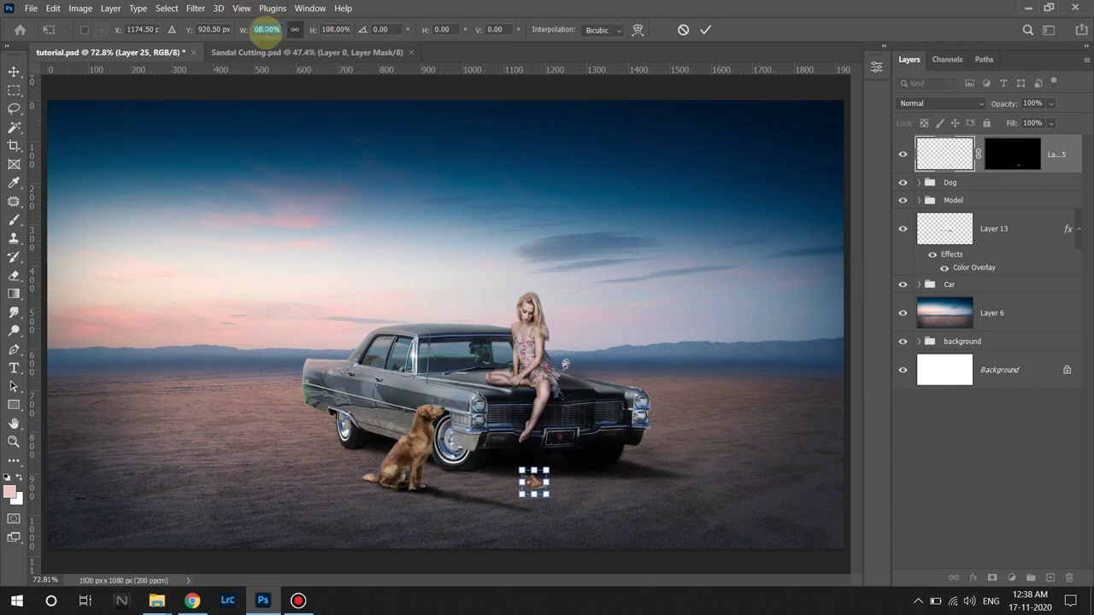
click(706, 29)
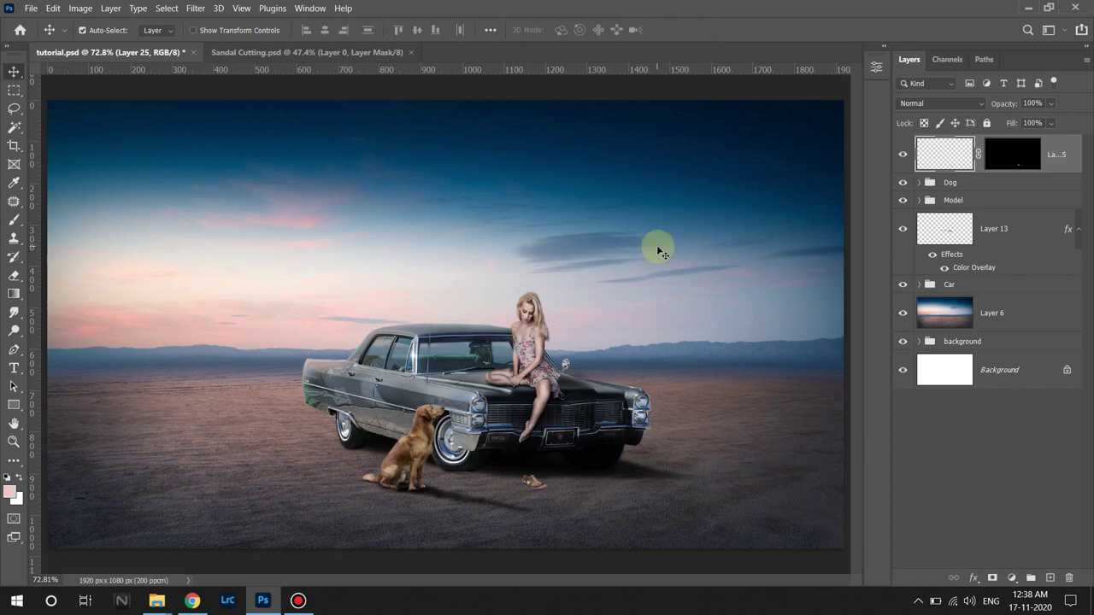
key(ctrl+t)
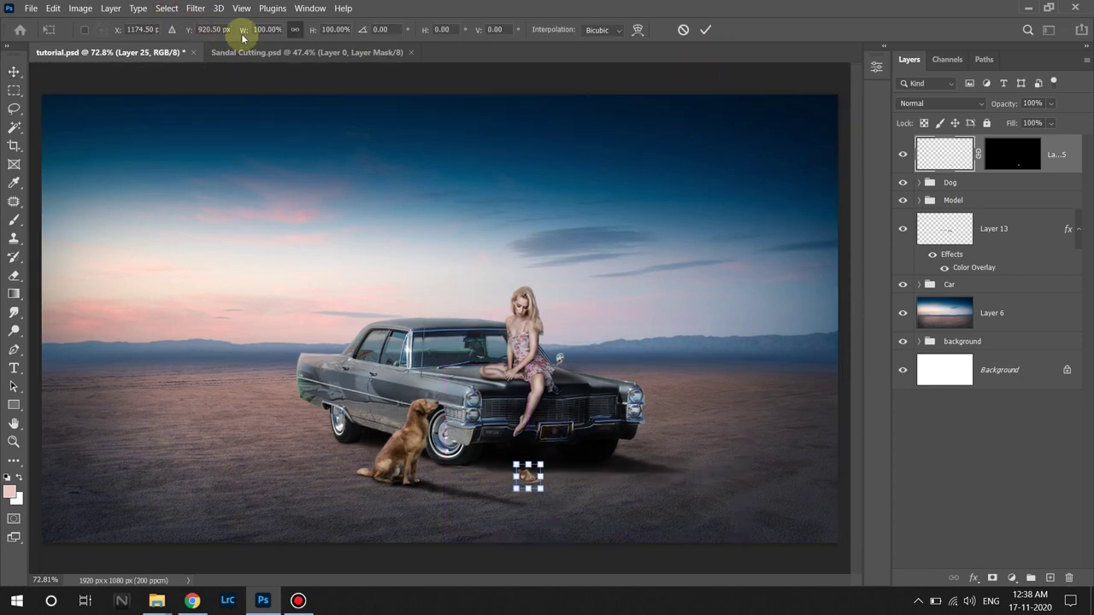
click(705, 29)
Duplicate the sandal layer, disable the copy's mask, and set it to Multiply.
right_click(1053, 209)
click(889, 76)
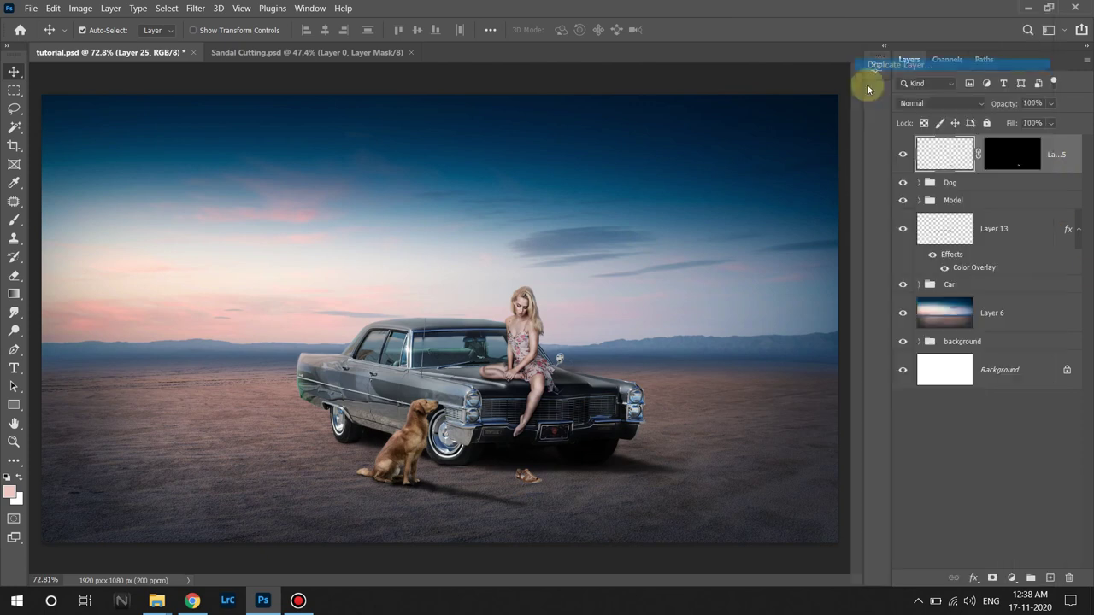
key(Return)
right_click(1030, 195)
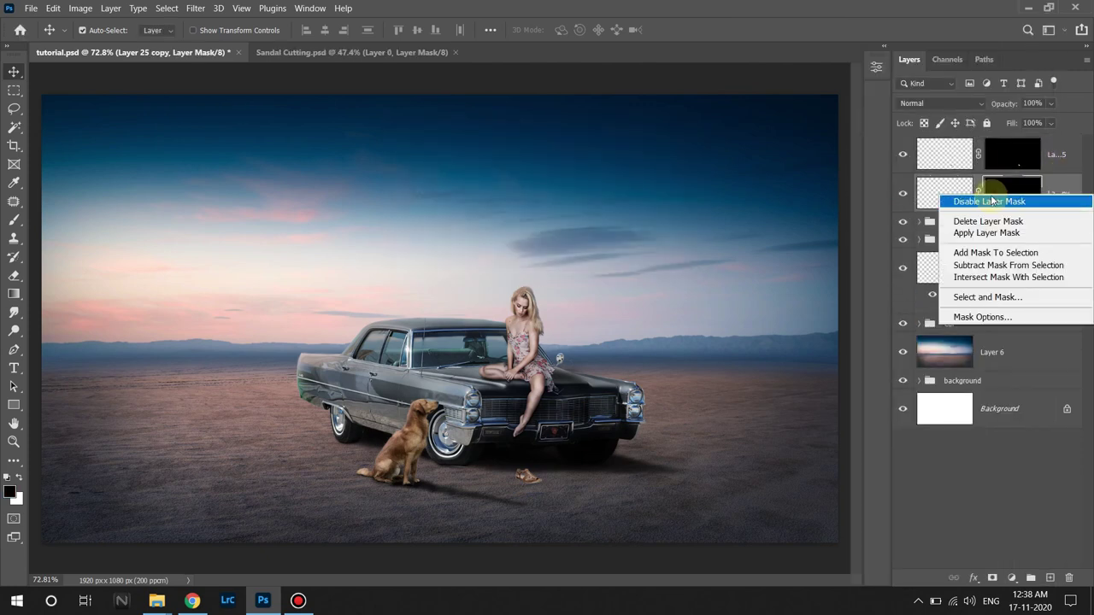
click(991, 200)
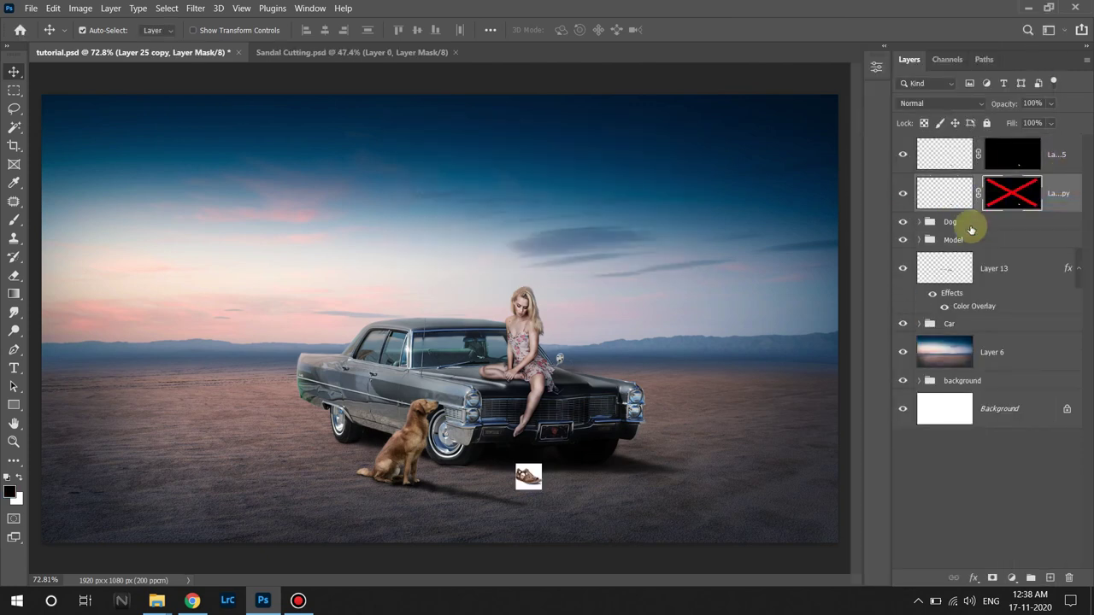
click(941, 104)
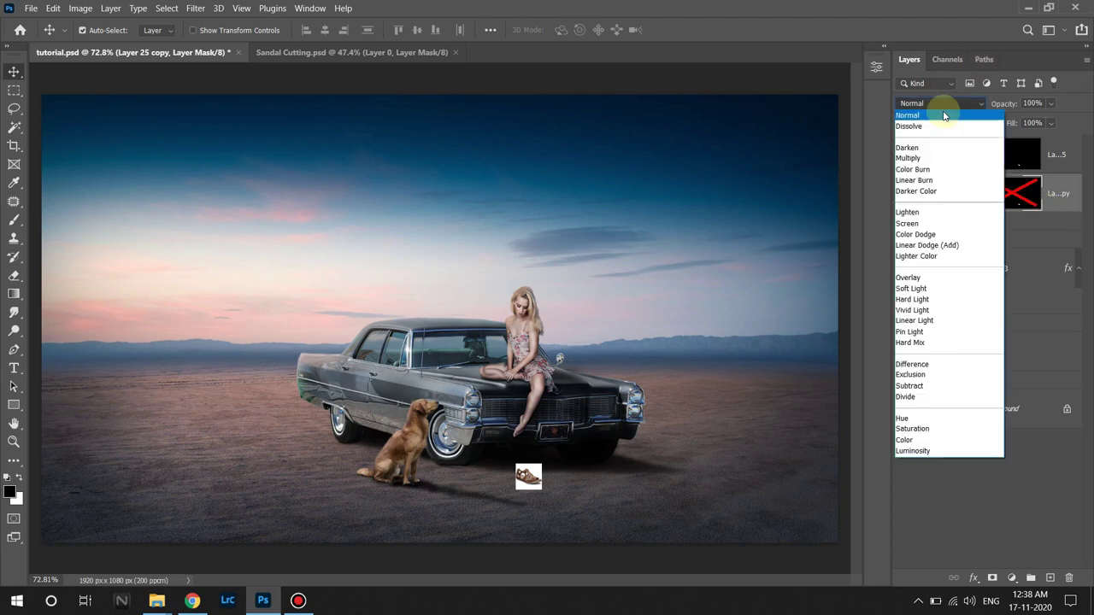
click(941, 162)
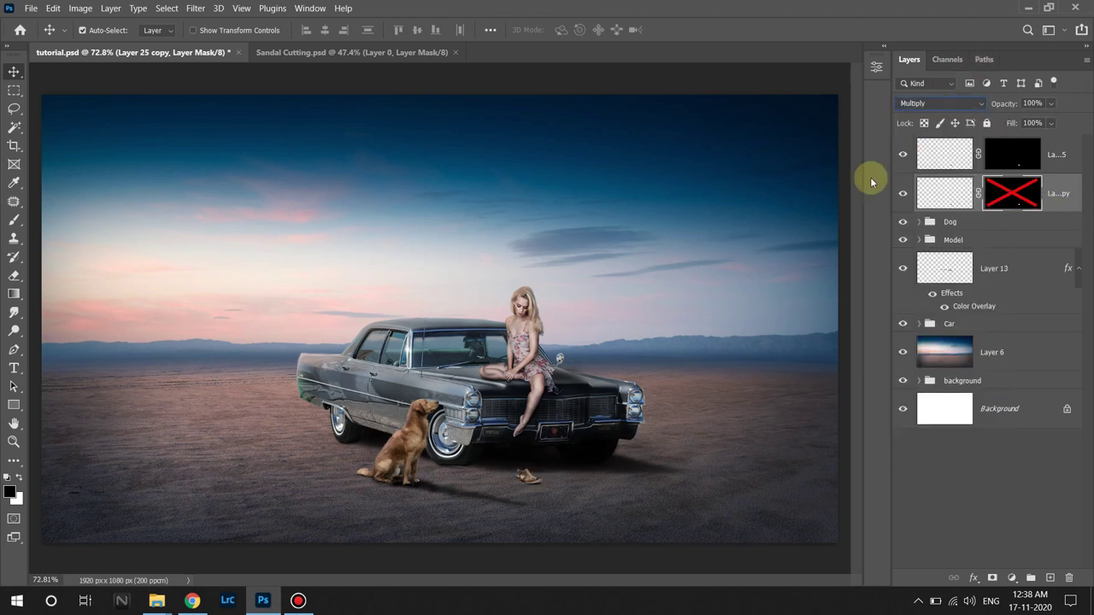
Disable Layer 25 copy's mask and make the Multiply shadow copy visible.
click(536, 483)
scroll(537, 478, up, 5)
scroll(538, 445, up, 1)
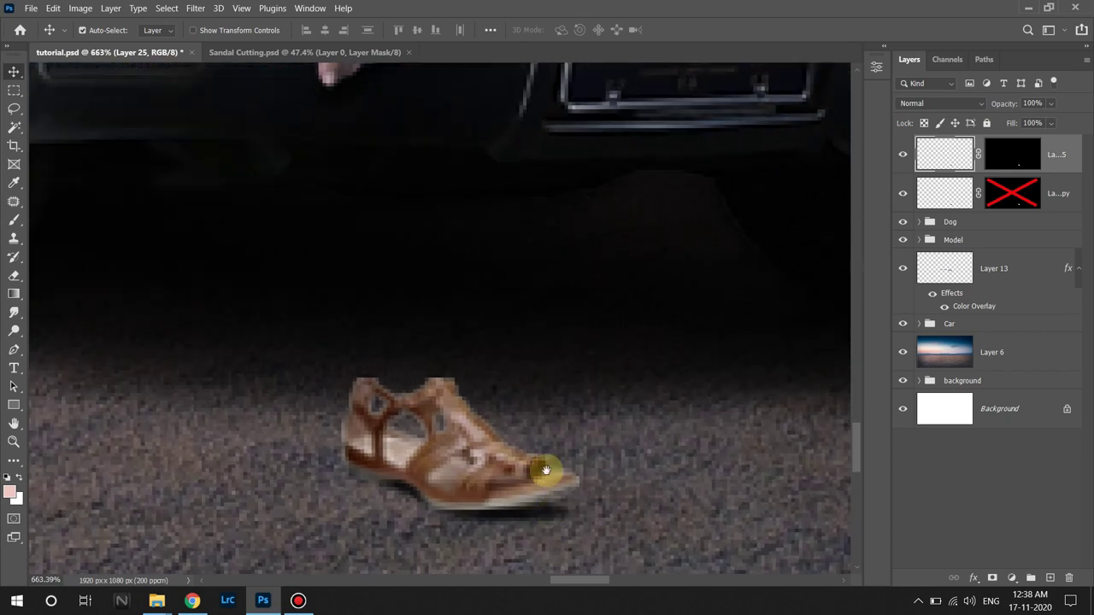
scroll(598, 401, down, 2)
shift+click(991, 190)
click(903, 195)
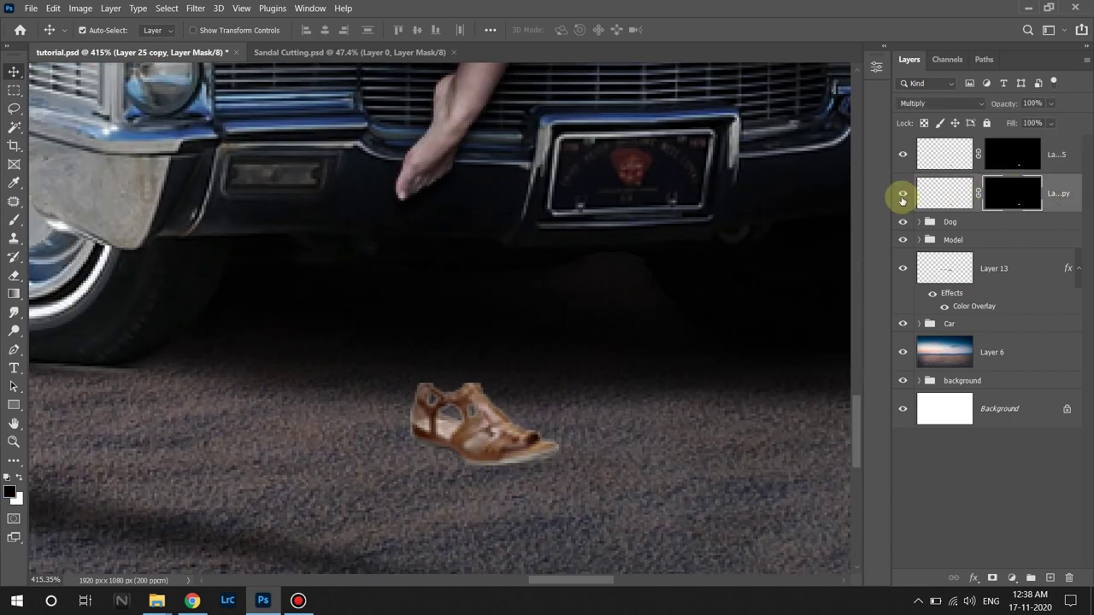
right_click(992, 189)
click(992, 197)
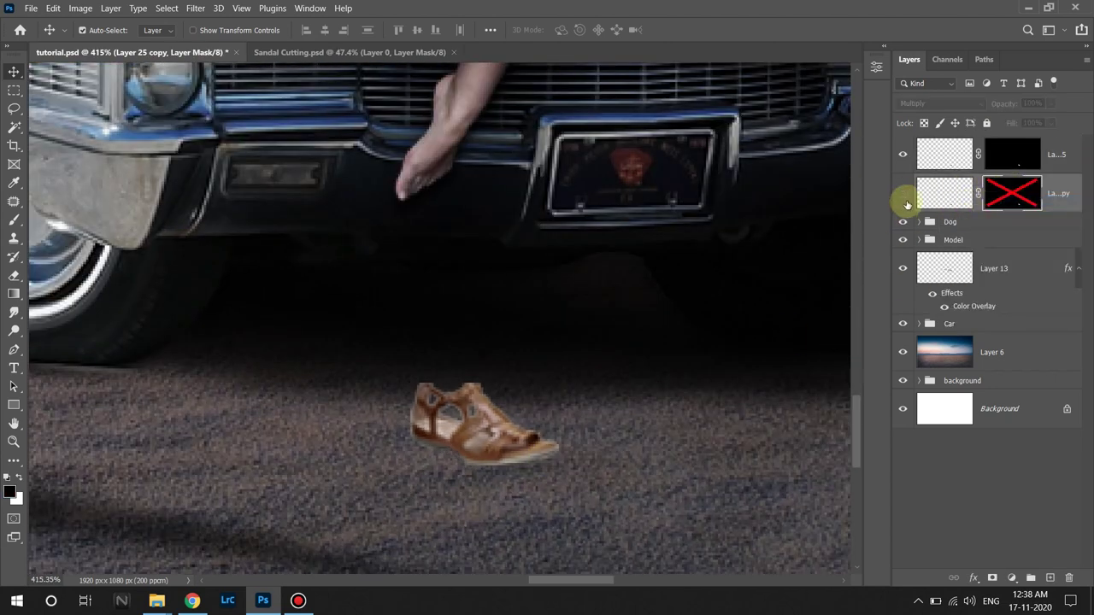
click(904, 194)
click(904, 194)
click(903, 194)
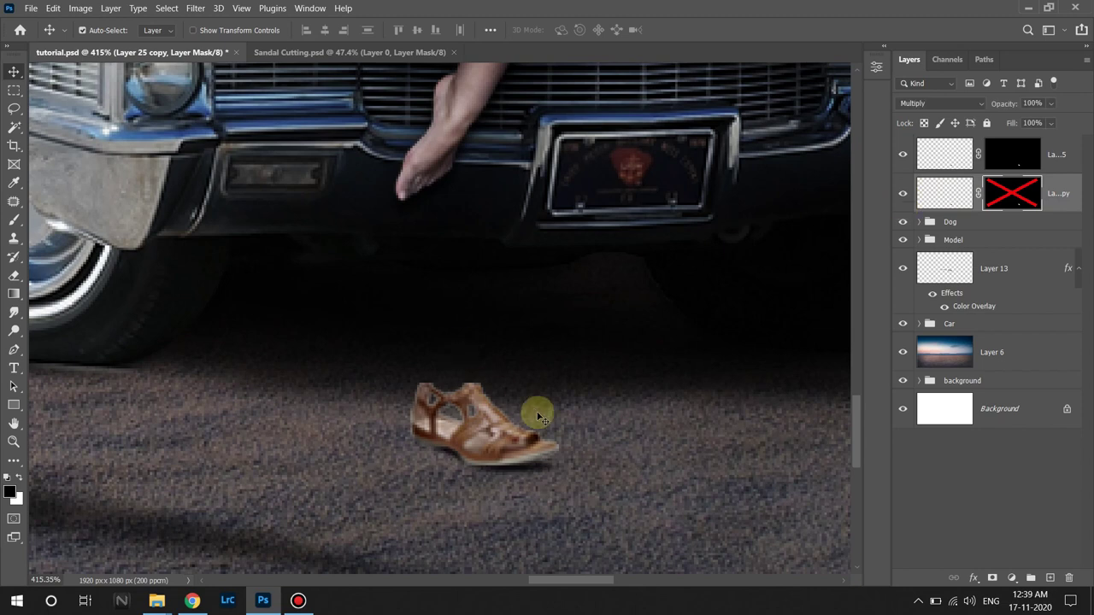
click(14, 221)
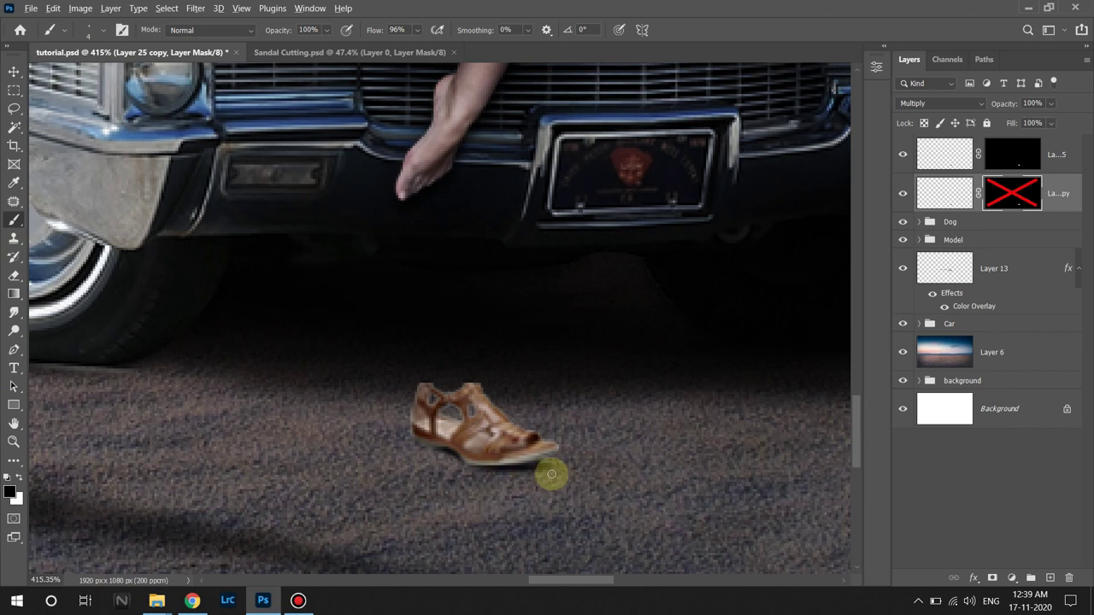
Set the brush to size 19 and add Layer 26 beneath the sandal's shadow copy.
scroll(550, 471, up, 3)
drag(581, 476, 610, 476)
click(1050, 578)
drag(1025, 232, 1026, 202)
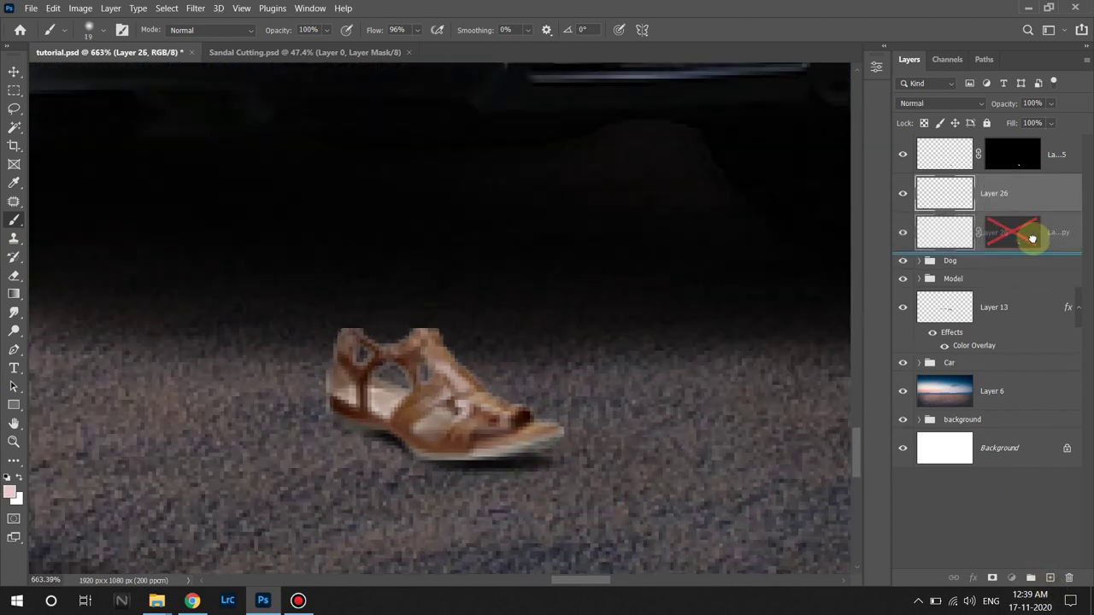
alt+click(400, 424)
Paint a faint black shadow right of the sandal toe at 27% brush opacity.
click(532, 446)
key(ctrl+z)
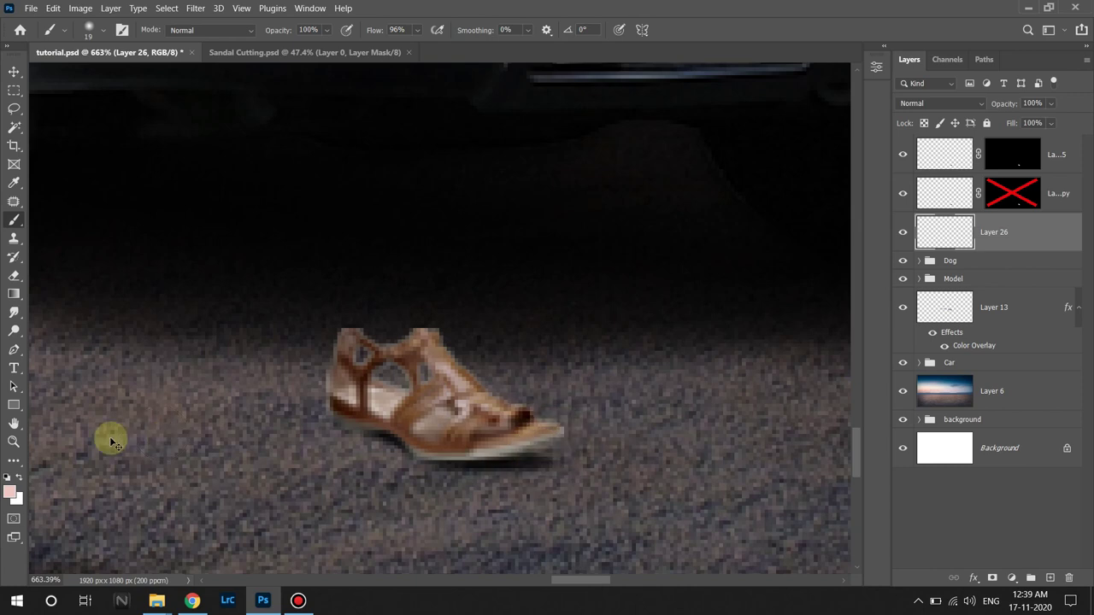
click(8, 477)
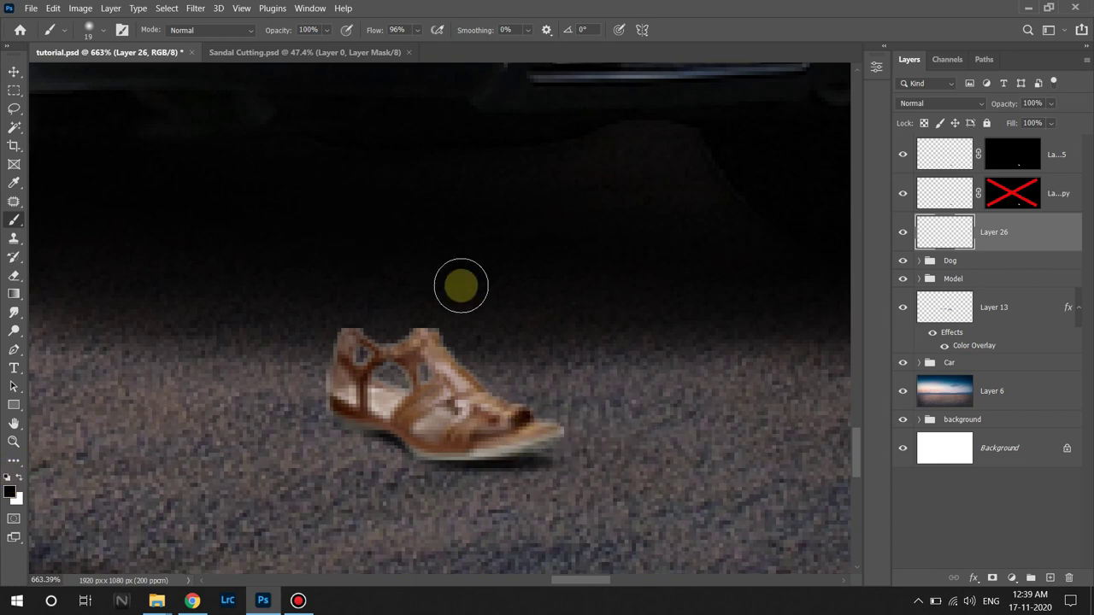
drag(281, 32, 247, 30)
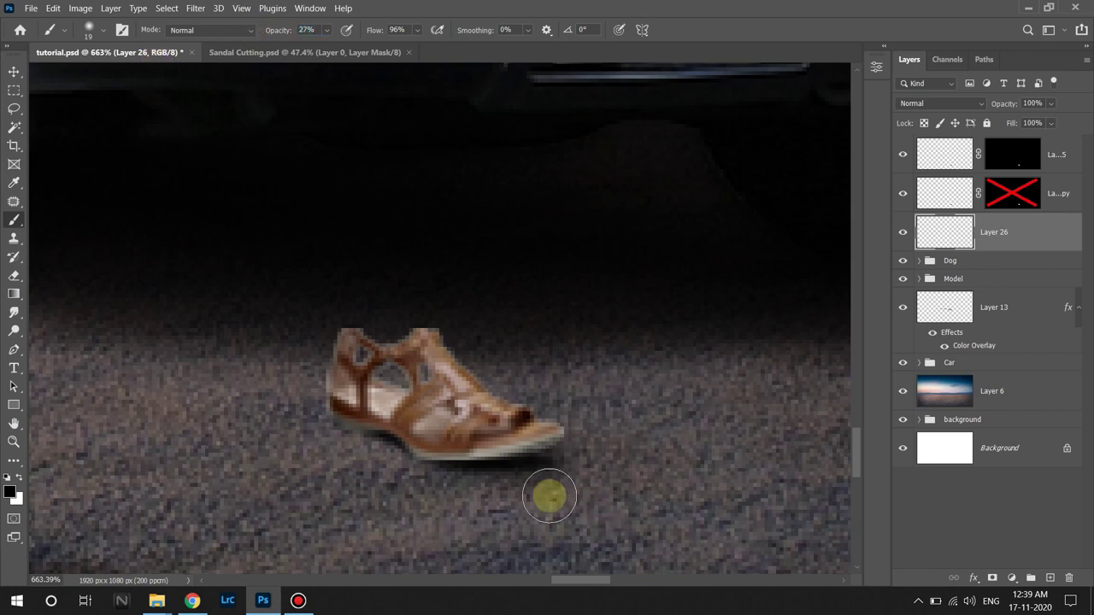
drag(521, 443, 599, 410)
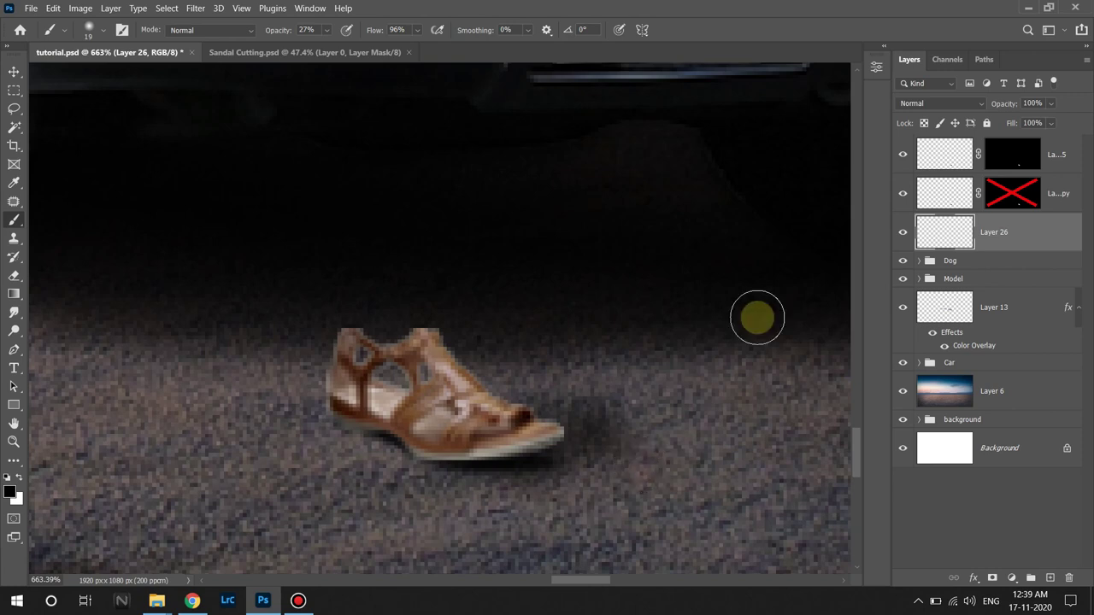
Group the sandal layers and name the group 'sandal left'.
shift+click(1044, 154)
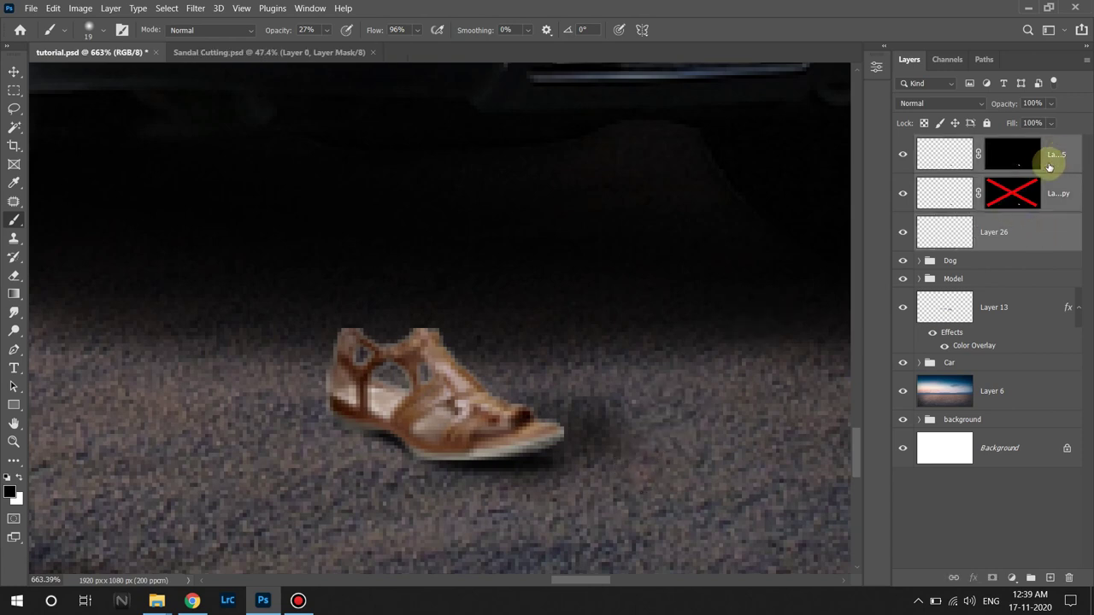
key(ctrl+g)
double_click(975, 143)
text(sandal left)
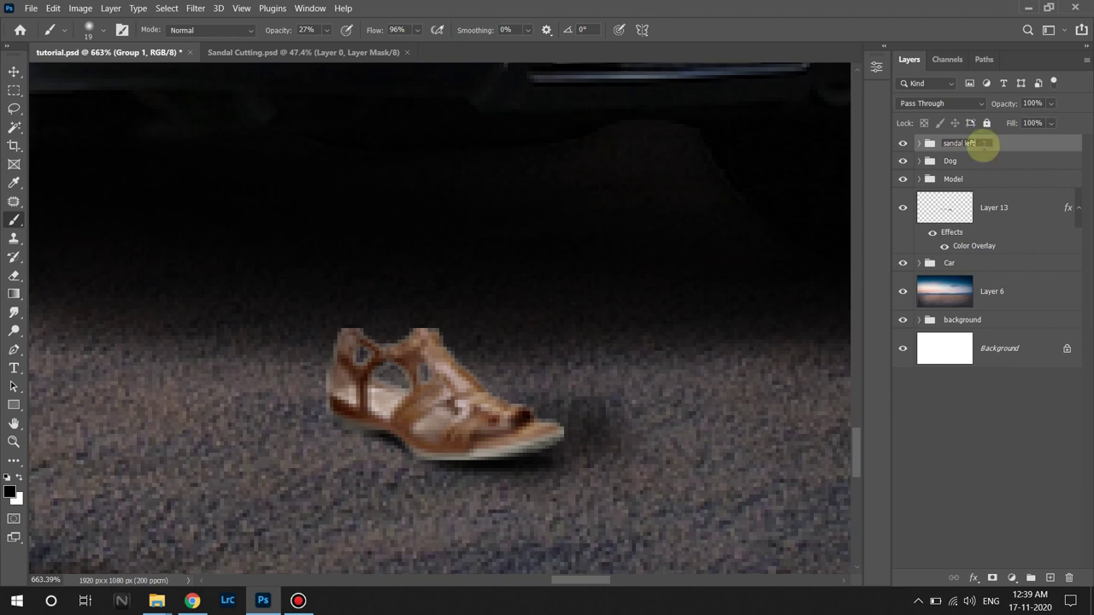
key(Return)
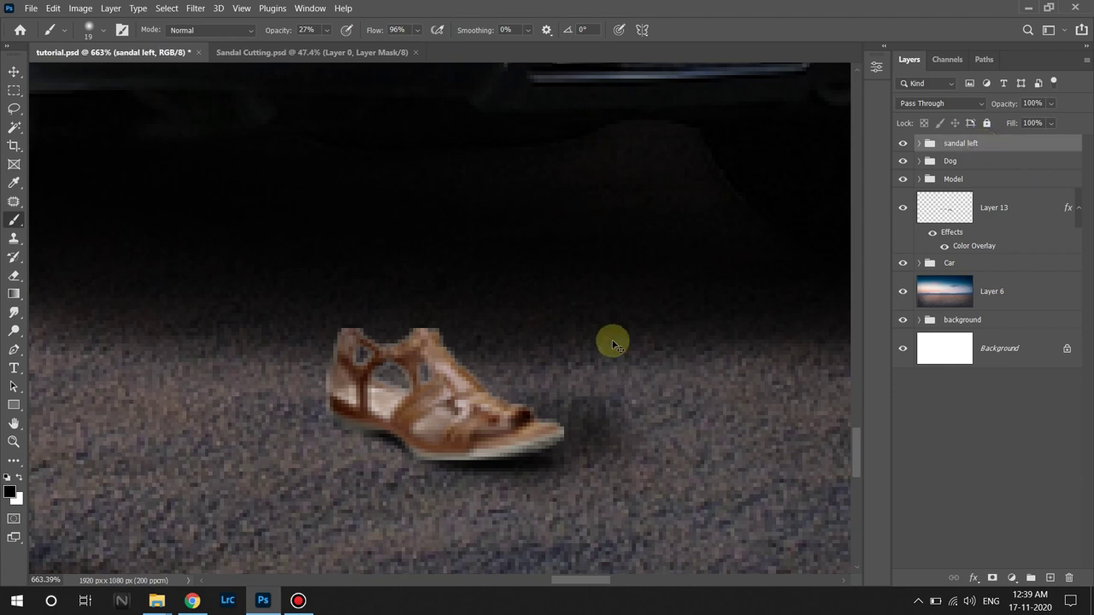
Duplicate the group and rename the copy 'sandal right'.
key(ctrl+j)
double_click(963, 146)
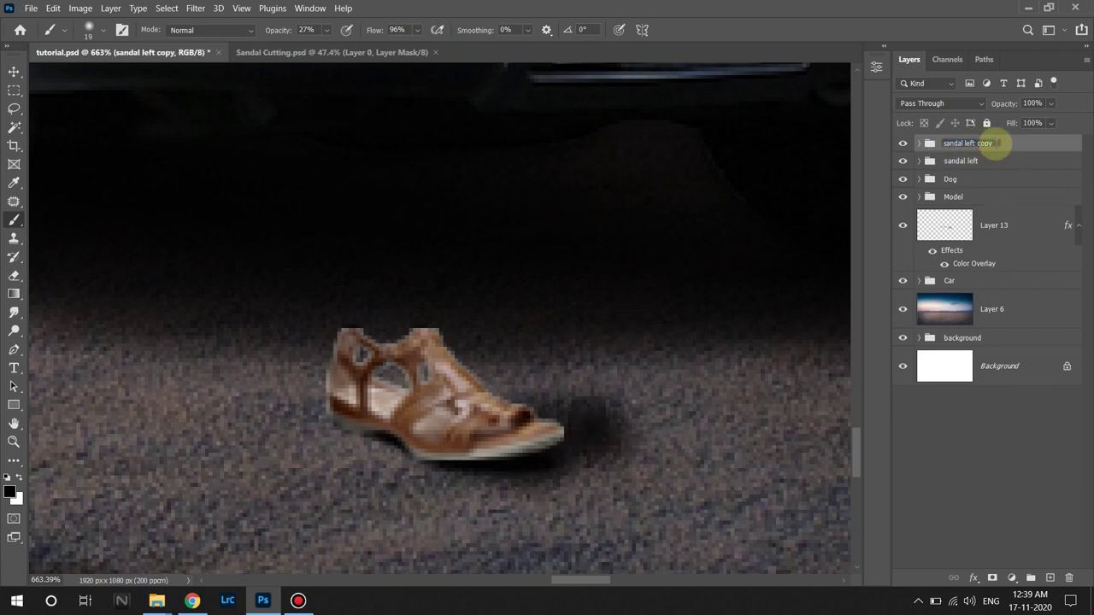
drag(966, 144, 984, 146)
text(righ)
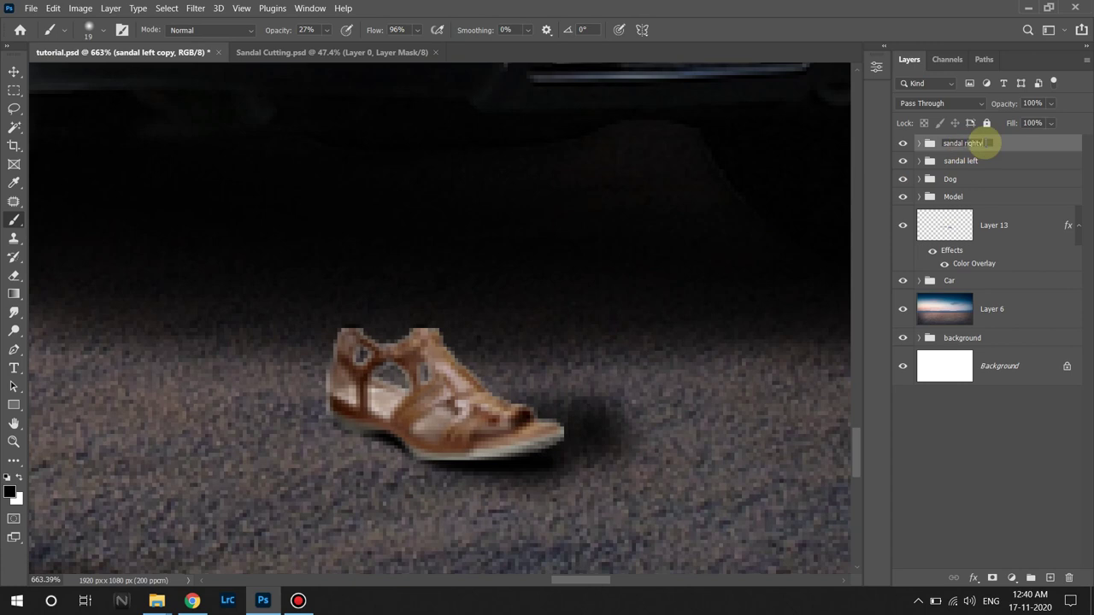
key(Return)
Flip 'sandal right' horizontally and place it beside the left sandal as a pair.
key(ctrl+t)
right_click(493, 394)
click(538, 373)
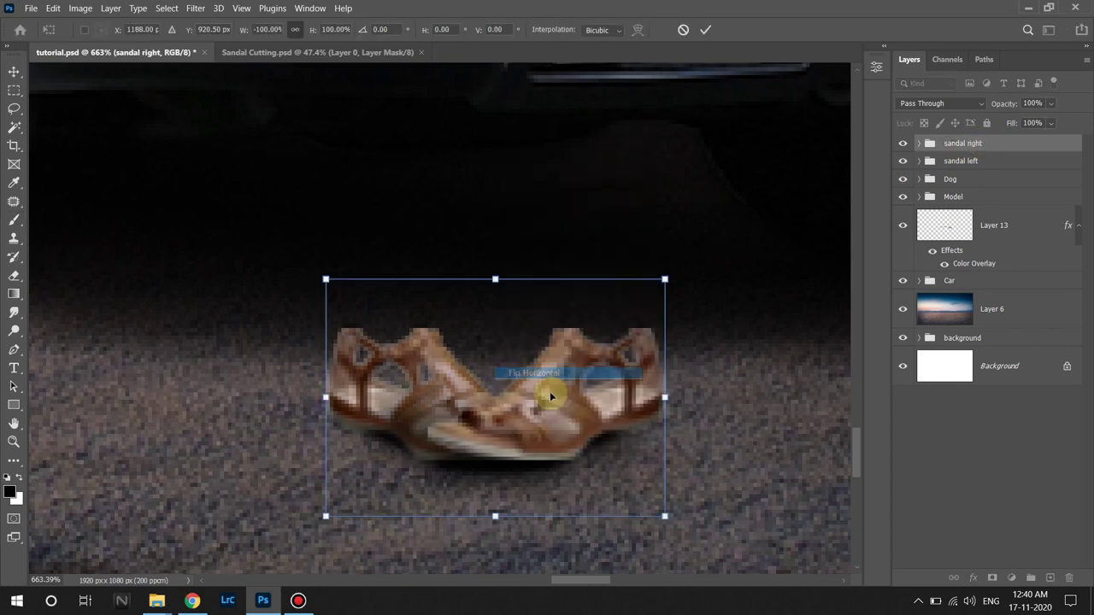
drag(550, 392, 751, 431)
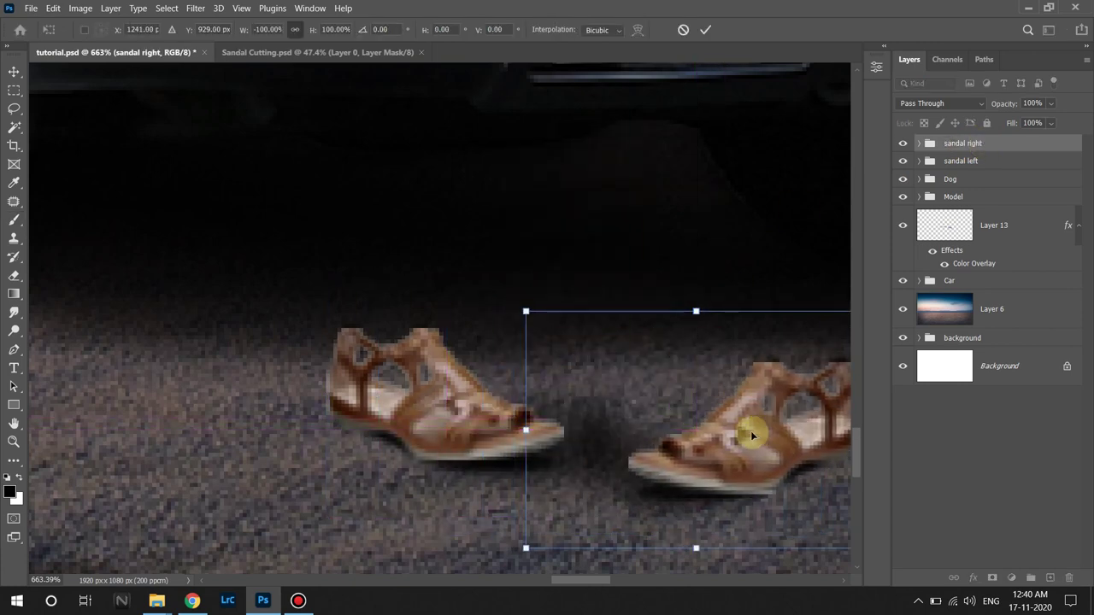
drag(630, 428, 436, 396)
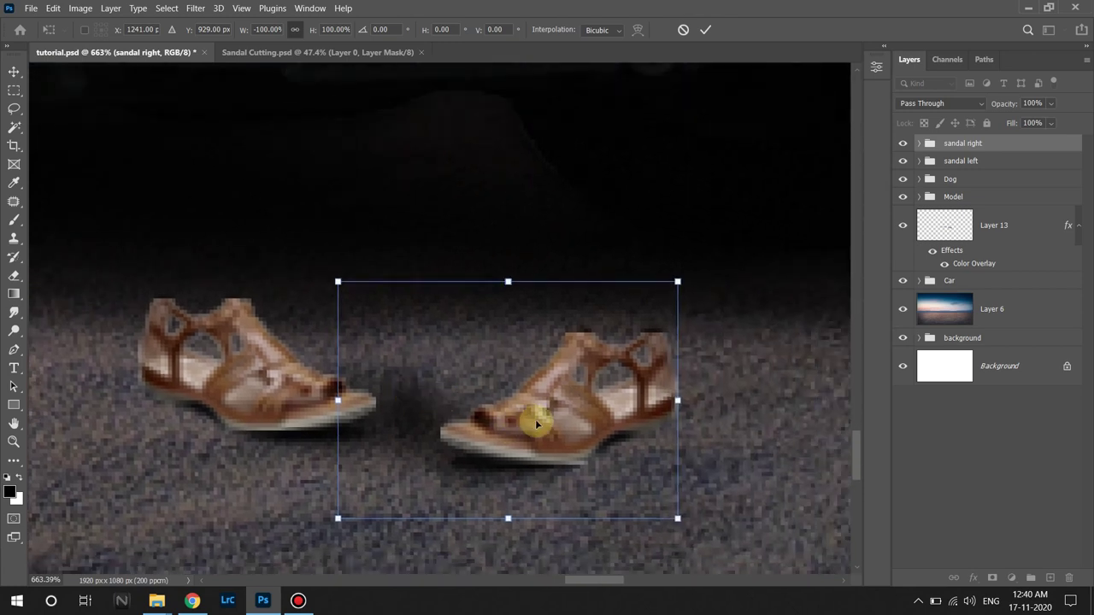
mouse_move(537, 423)
mouse_down()
mouse_move(626, 408)
mouse_move(611, 407)
mouse_up()
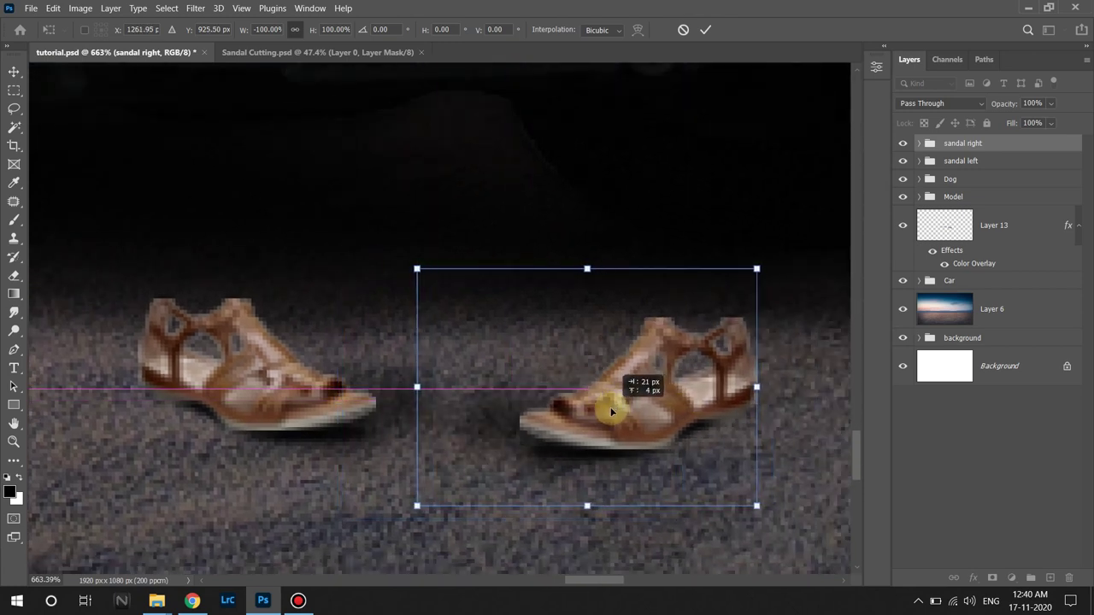
key(Return)
key(b)
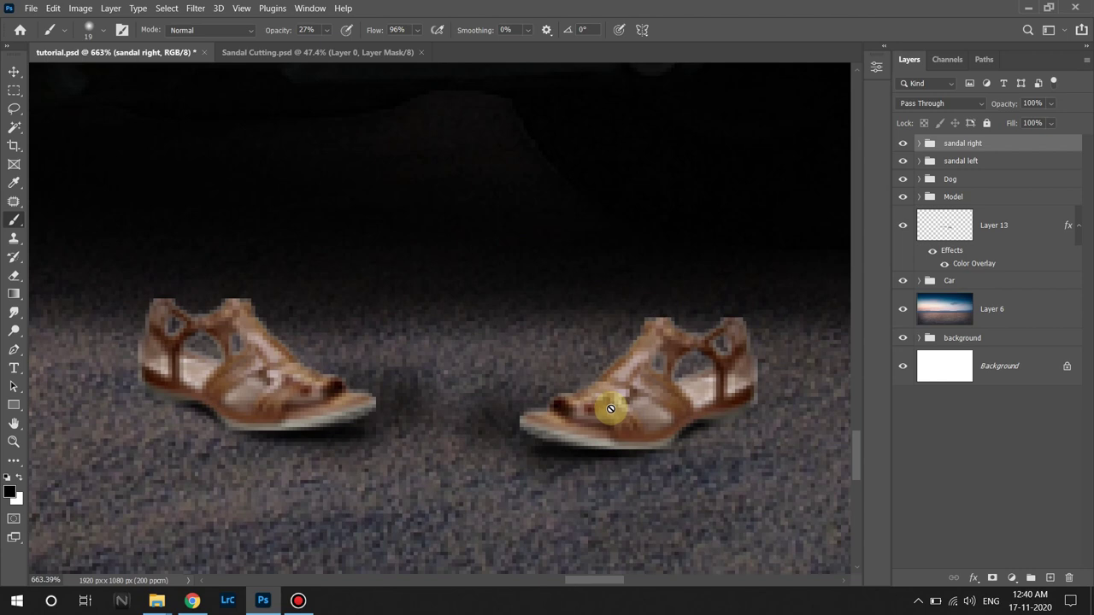
Delete Layer 26 from the sandal right group after comparing it hidden and shown.
click(919, 143)
click(924, 252)
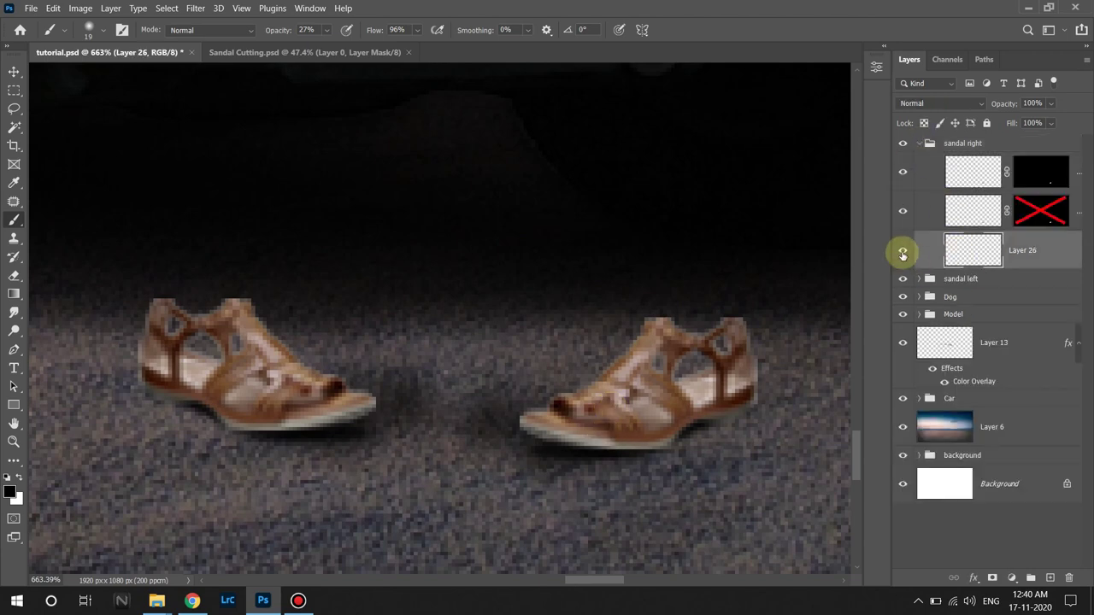
click(903, 254)
click(903, 252)
key(Delete)
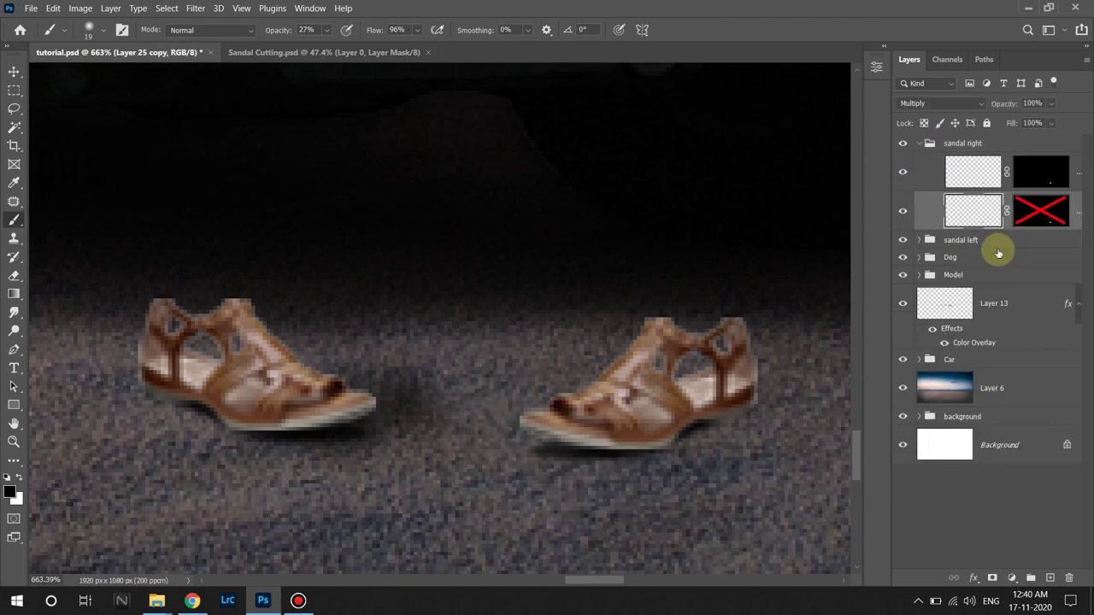
key(ctrl+z)
key(Delete)
Add a new empty layer above the sandal left group.
click(1001, 242)
click(1051, 579)
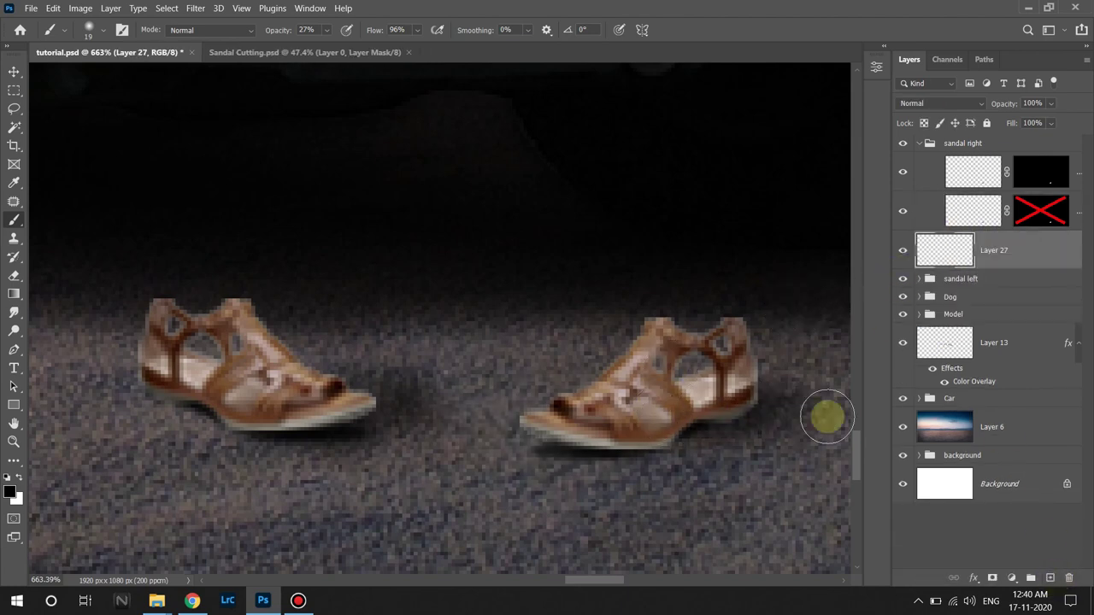
scroll(526, 293, down, 3)
scroll(526, 293, down, 2)
scroll(573, 308, down, 1)
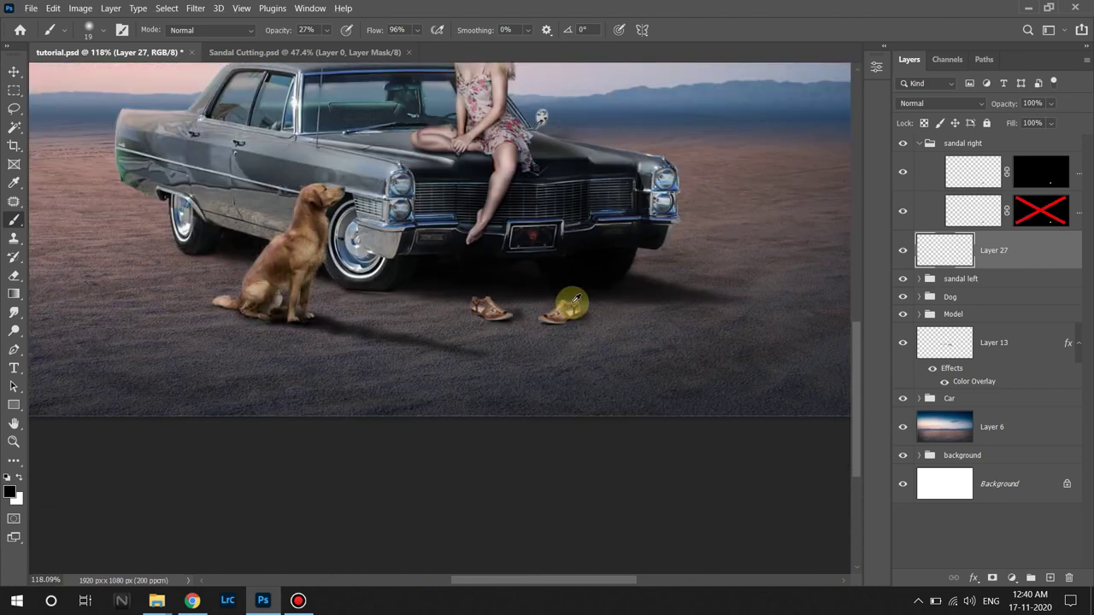
scroll(533, 305, up, 2)
scroll(532, 305, up, 2)
In the sandal left group, delete Layer 26, add Layer 28 and stack the masked copy above it.
click(919, 143)
click(937, 206)
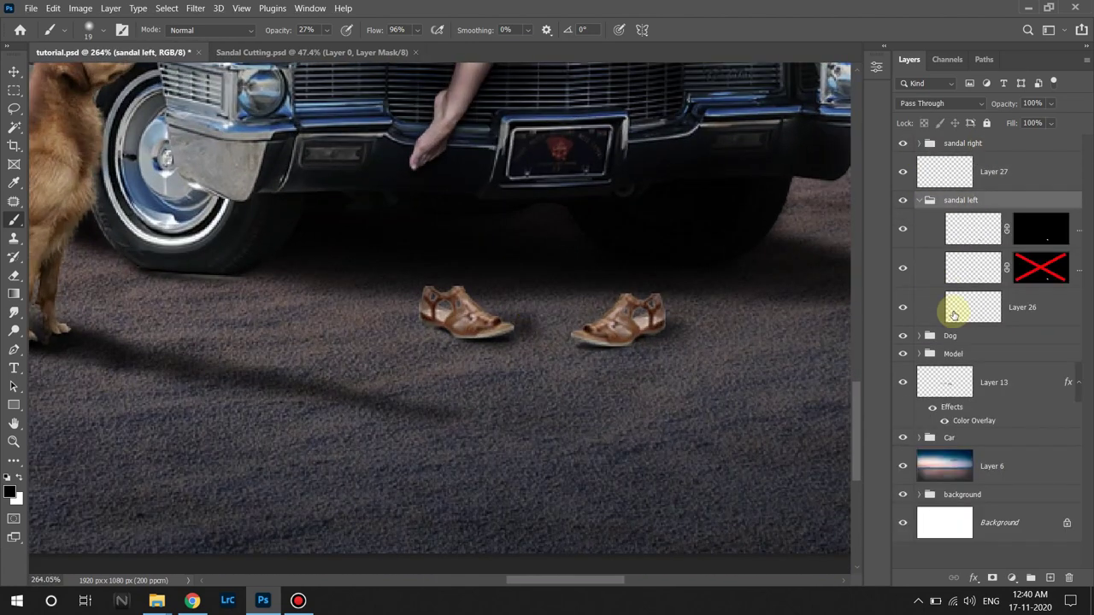
drag(1021, 305, 1067, 578)
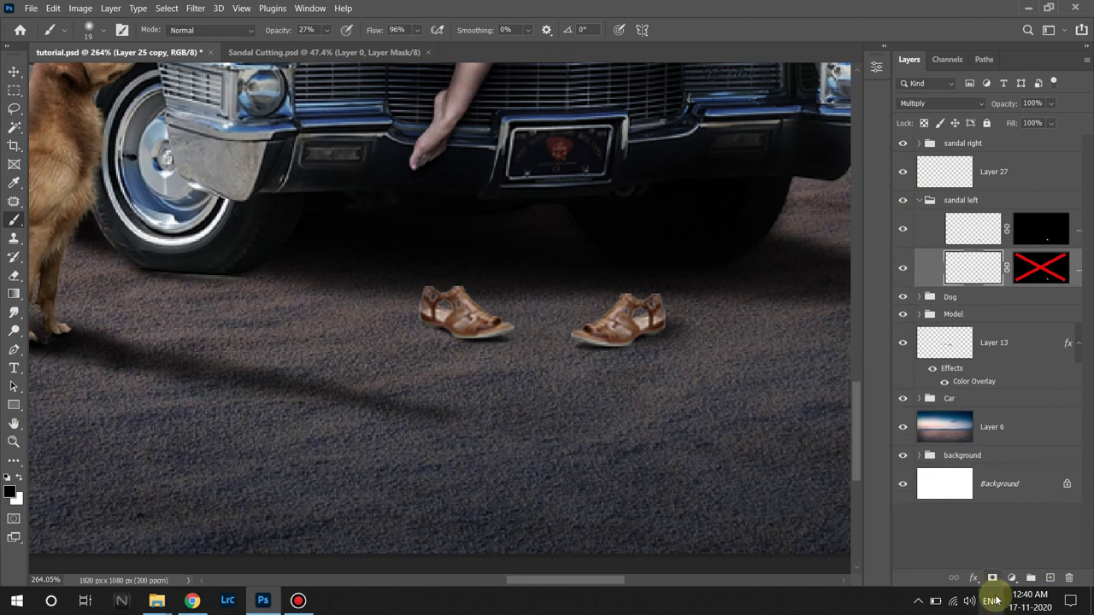
click(1051, 577)
drag(1023, 306, 1017, 257)
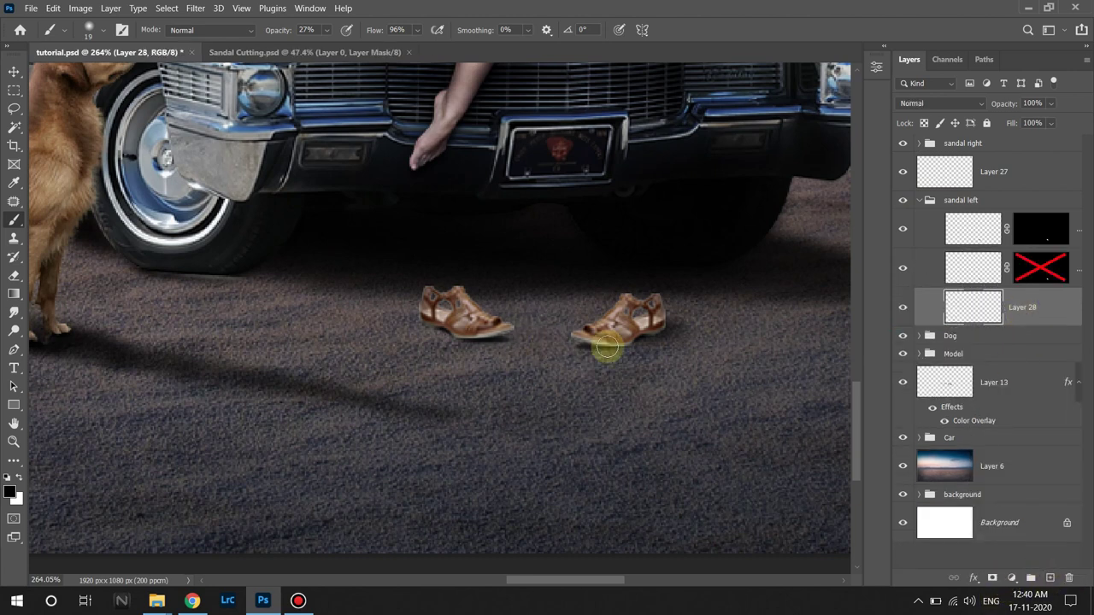
Touch up the sandals' shadow on Layer 28 with the Eraser.
scroll(496, 329, up, 2)
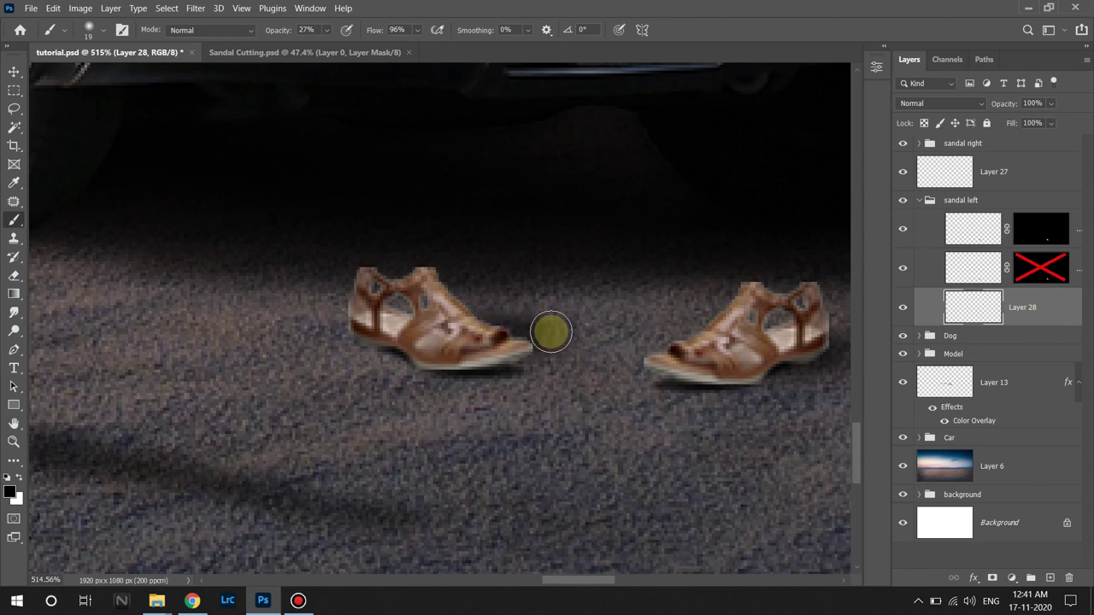
scroll(538, 335, down, 2)
scroll(523, 330, down, 5)
scroll(523, 330, up, 1)
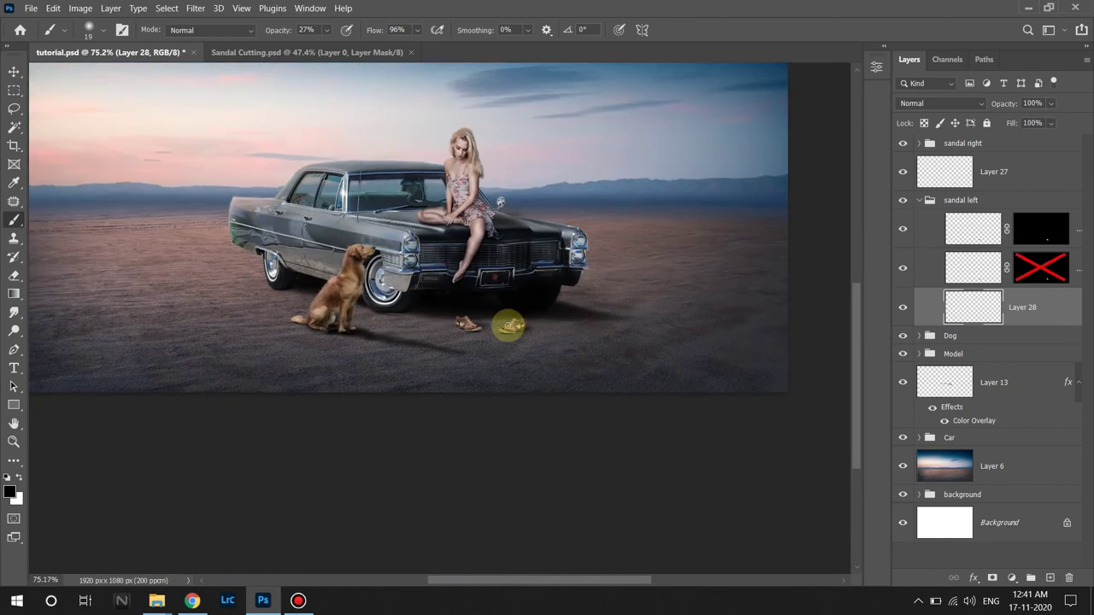
scroll(508, 325, up, 4)
scroll(453, 320, up, 1)
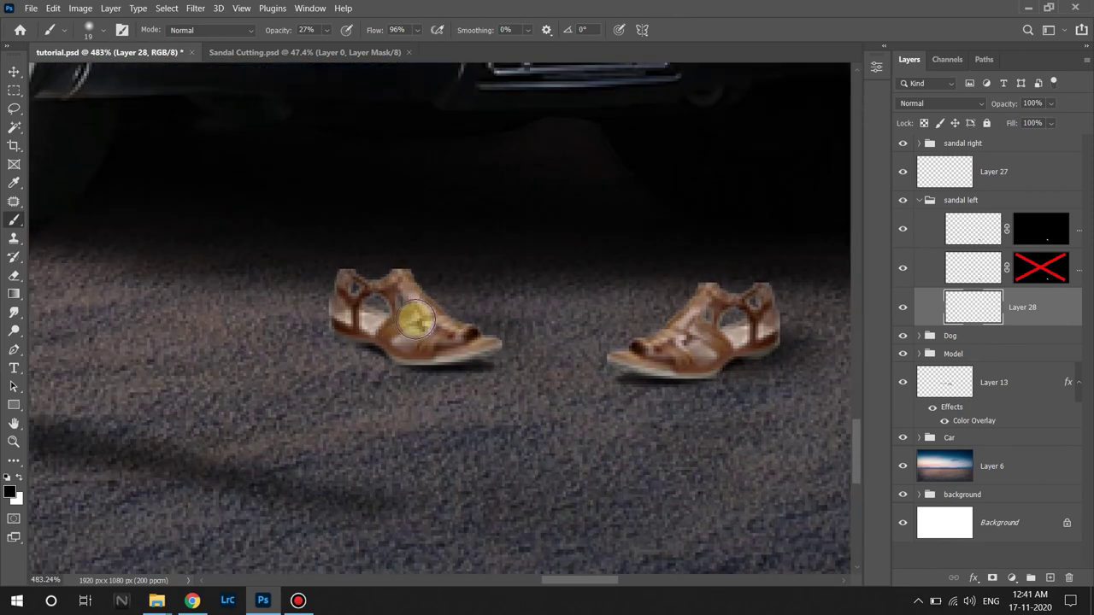
scroll(342, 368, down, 3)
scroll(382, 335, down, 2)
scroll(382, 335, down, 1)
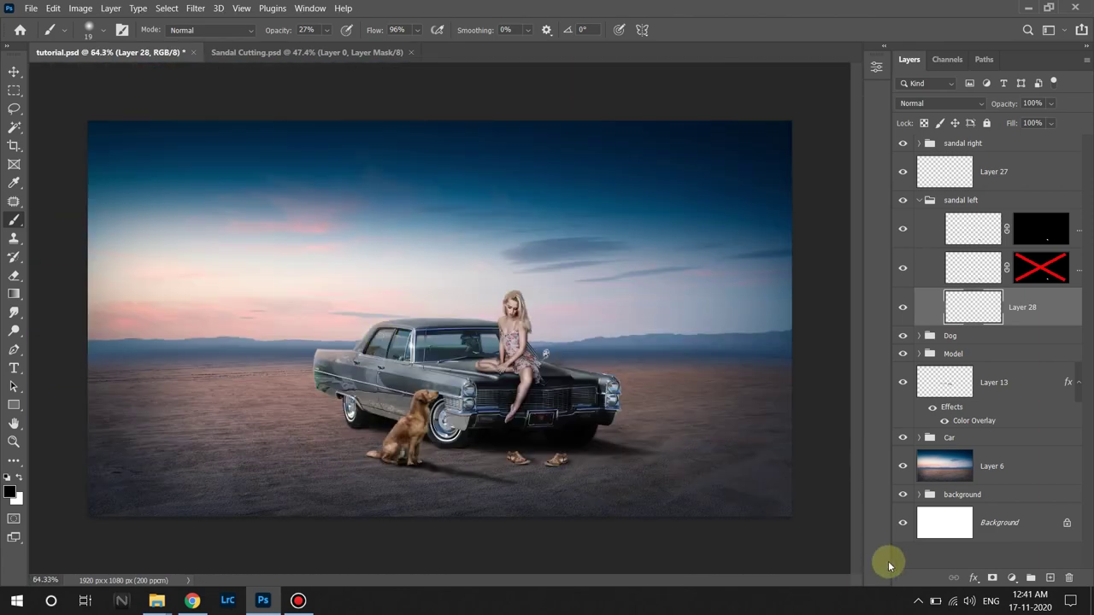
scroll(547, 485, up, 2)
scroll(525, 405, up, 2)
key(alt+e)
key(Escape)
key(e)
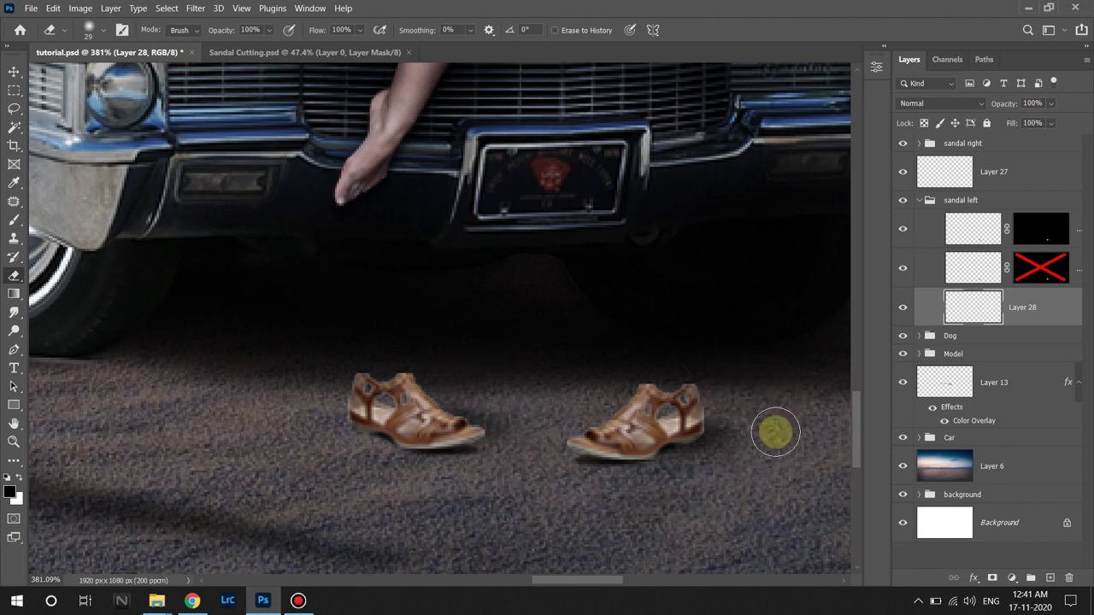
scroll(733, 464, down, 6)
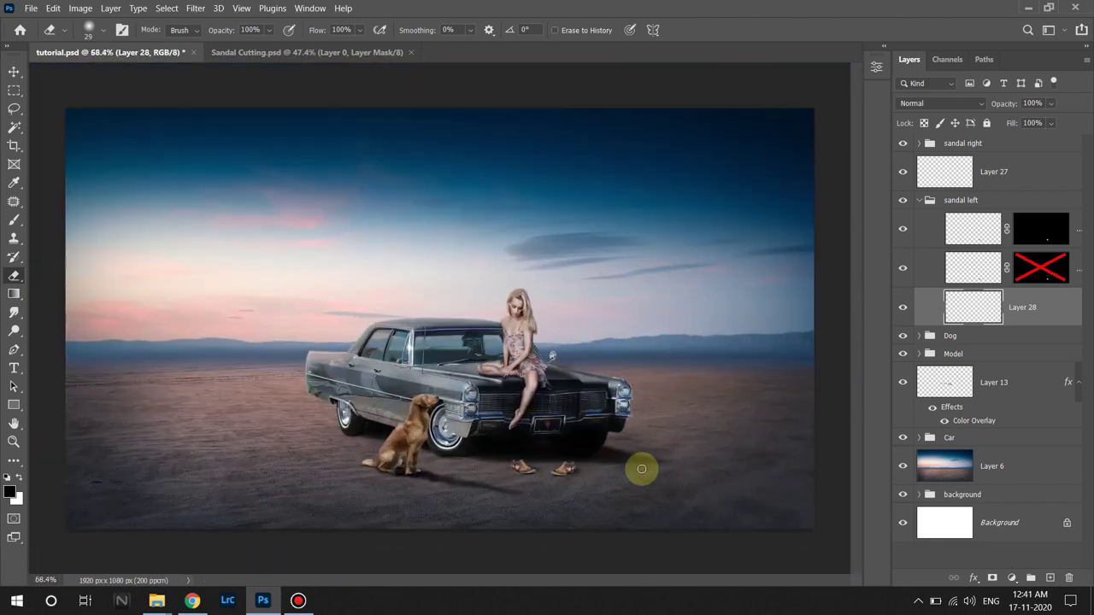
Shift the right sandal beside the left one and collapse the sandal left group.
key(v)
scroll(567, 476, up, 3)
mouse_move(567, 476)
mouse_down()
mouse_move(598, 484)
mouse_move(564, 468)
mouse_up()
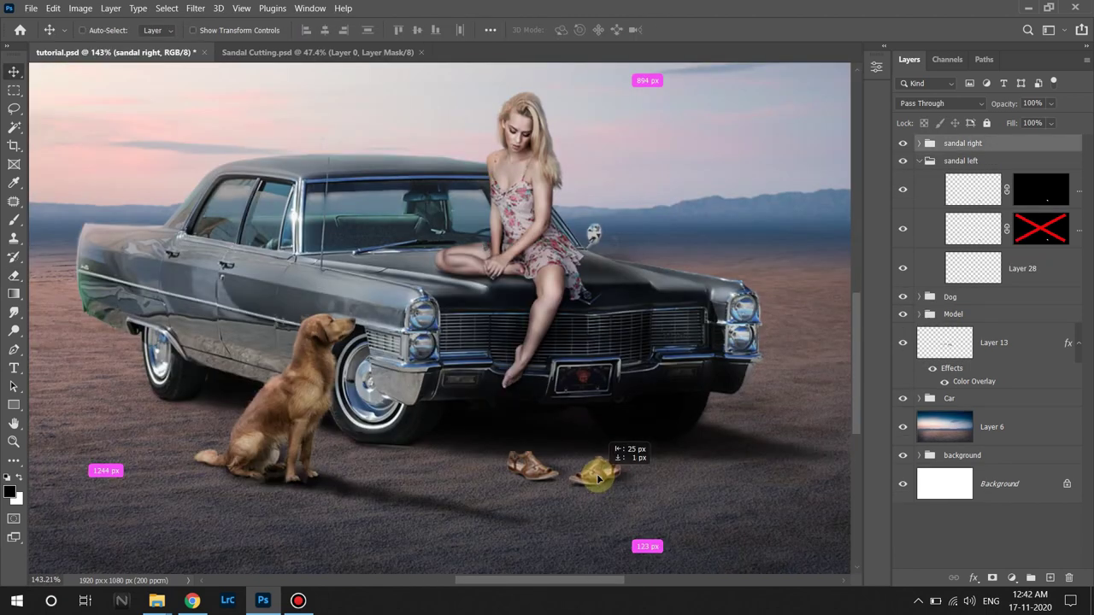
scroll(348, 496, down, 4)
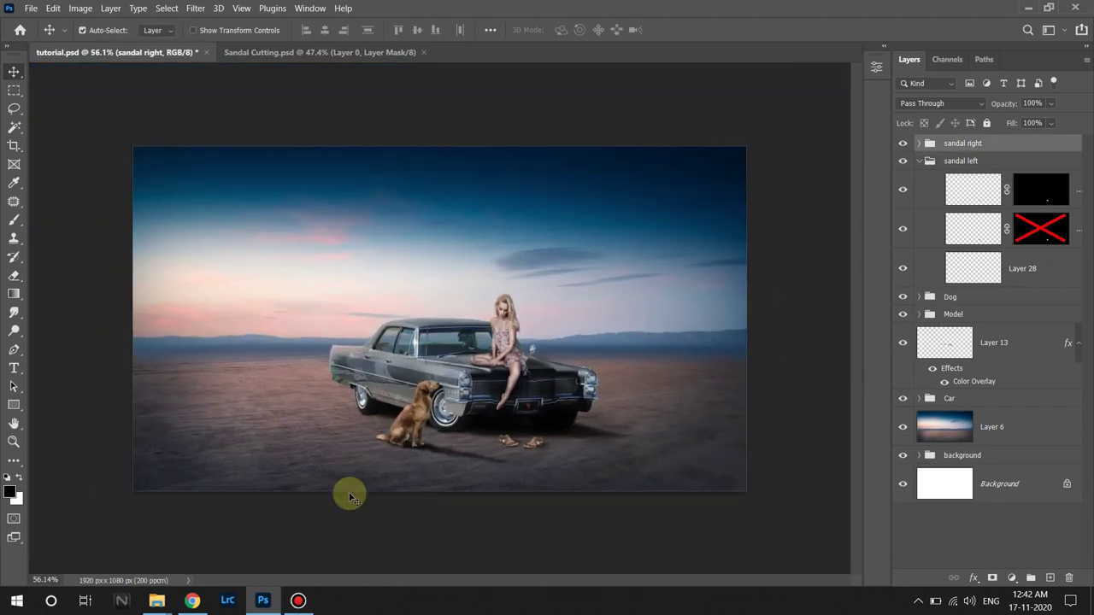
click(920, 161)
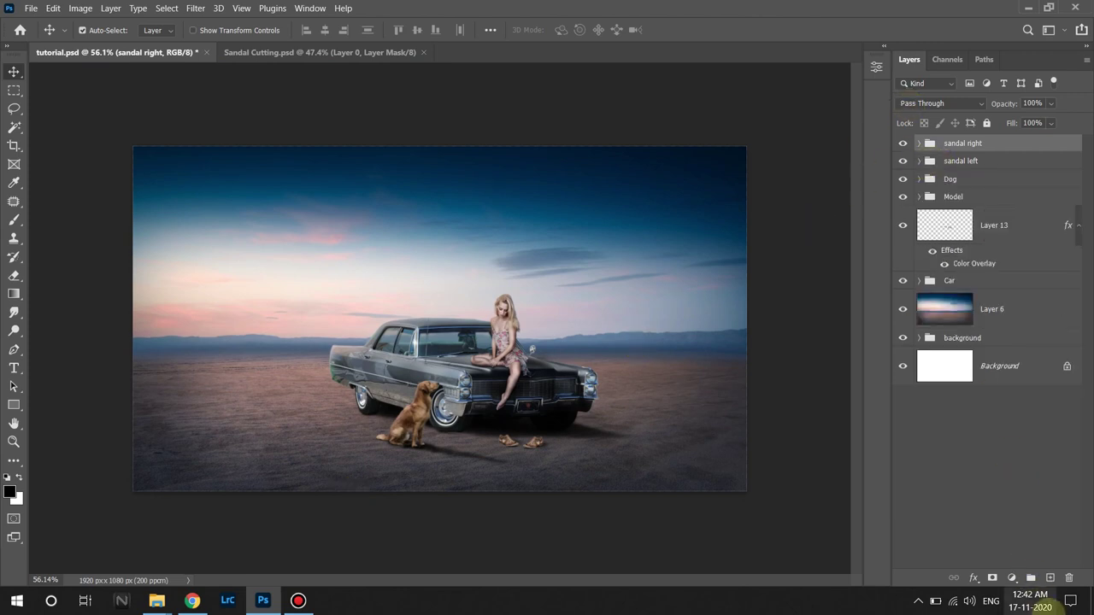
Add a Curves adjustment with the top-right point pulled down to darken the whole image.
click(1011, 578)
click(995, 395)
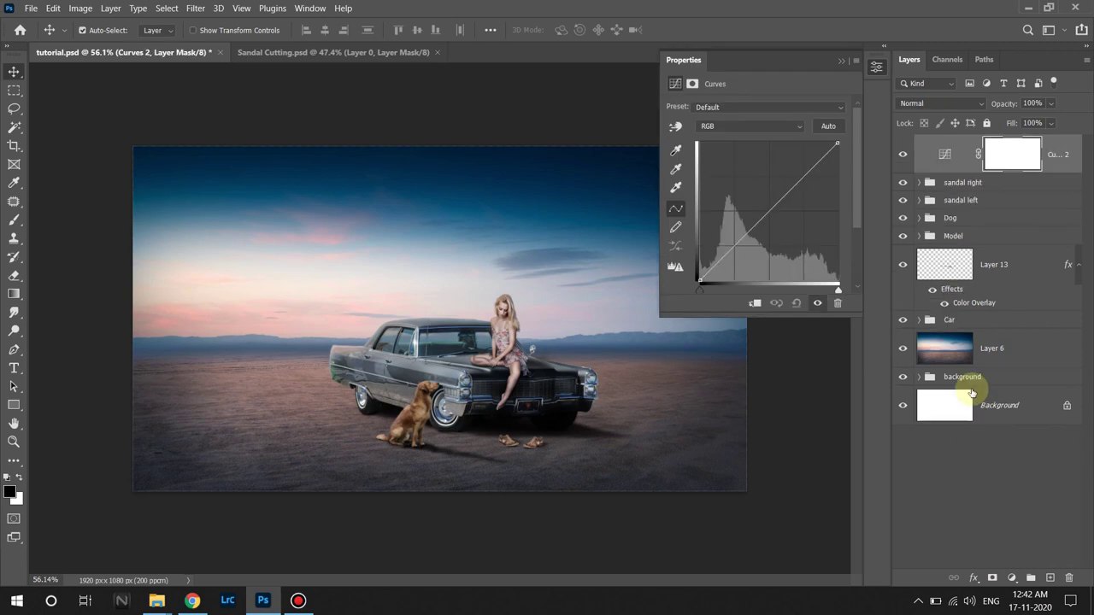
drag(838, 143, 844, 177)
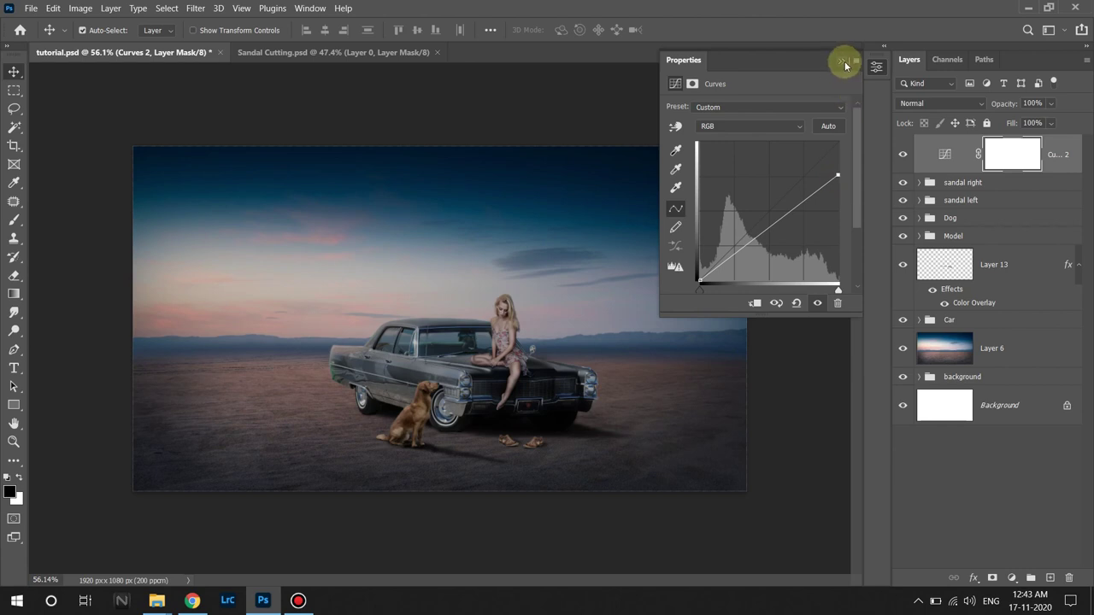
click(844, 62)
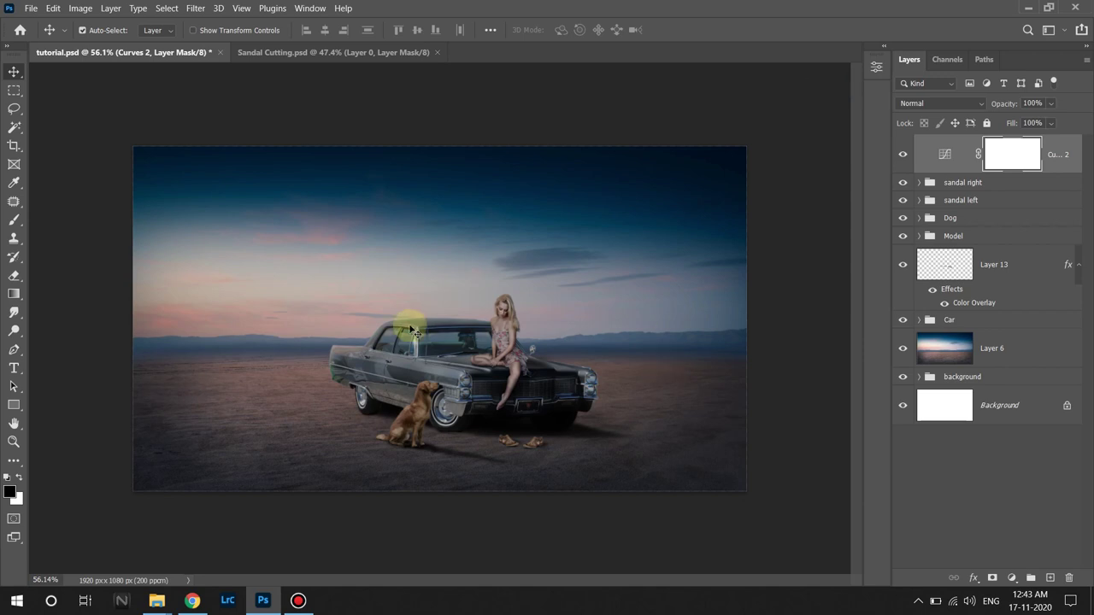
Enlarge a soft brush and try a stroke on the Curves 2 mask, then undo it.
right_click(13, 220)
click(51, 211)
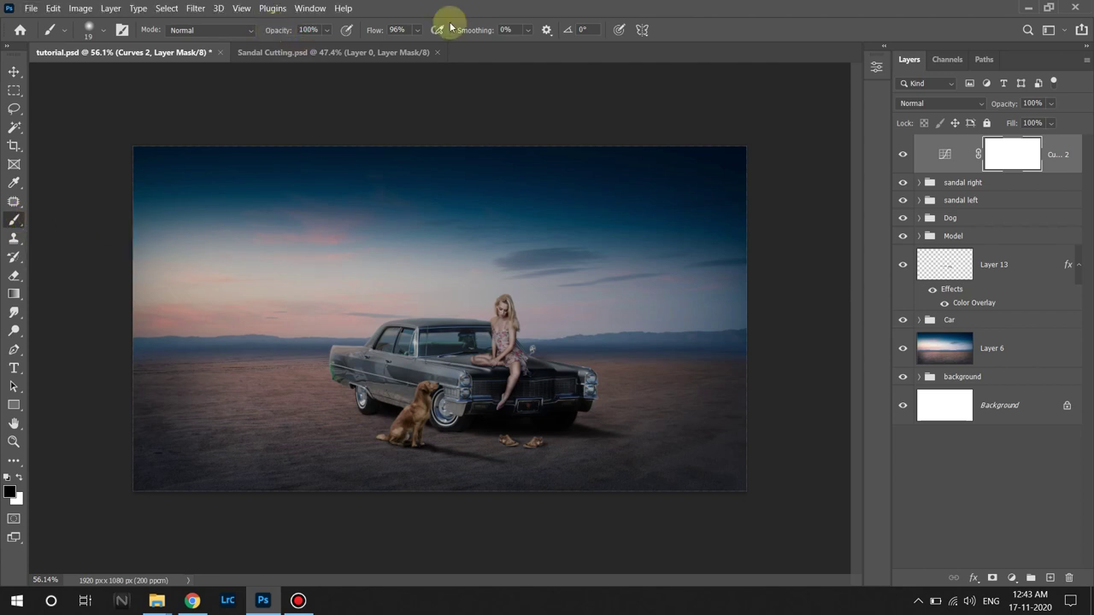
mouse_move(378, 315)
mouse_down()
mouse_move(428, 313)
mouse_move(389, 337)
mouse_move(368, 293)
mouse_up()
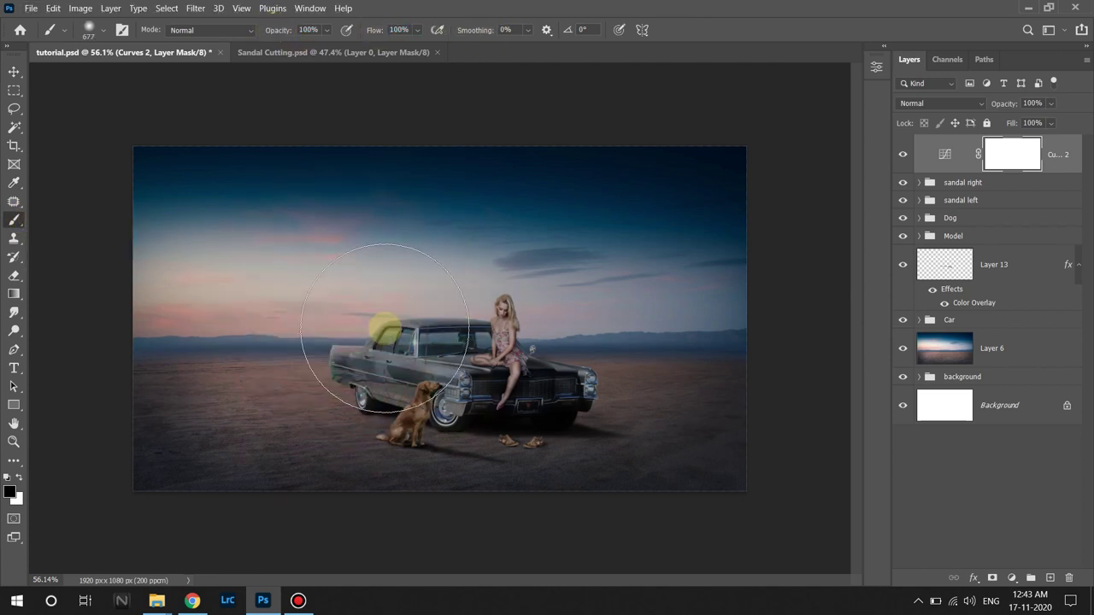
mouse_move(222, 293)
mouse_down()
mouse_move(308, 324)
mouse_move(462, 274)
mouse_up()
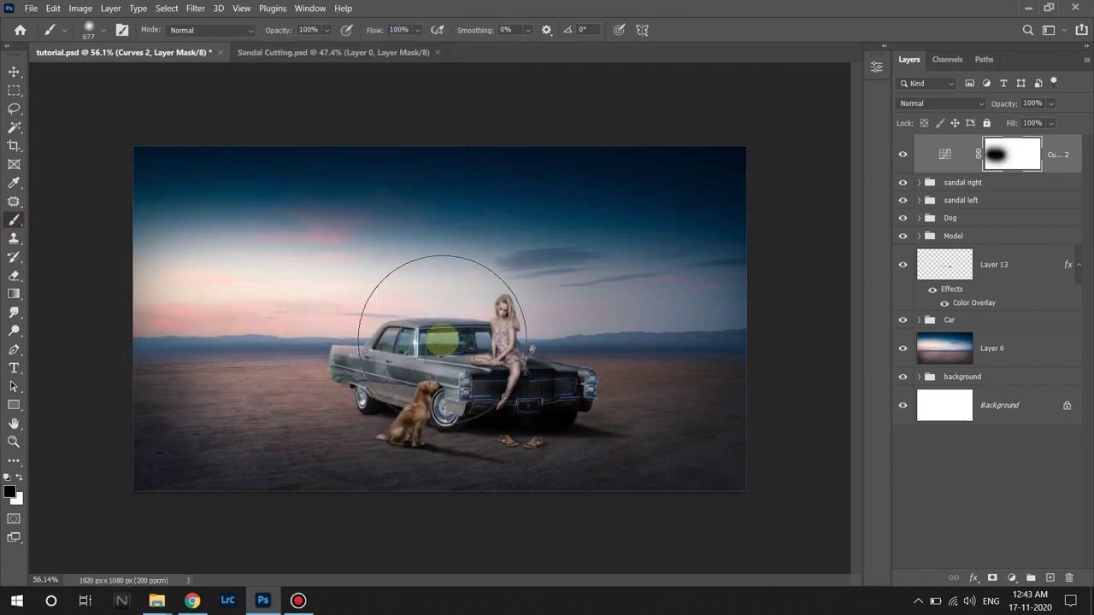
key(ctrl+z)
key(ctrl+z)
key(ctrl+z)
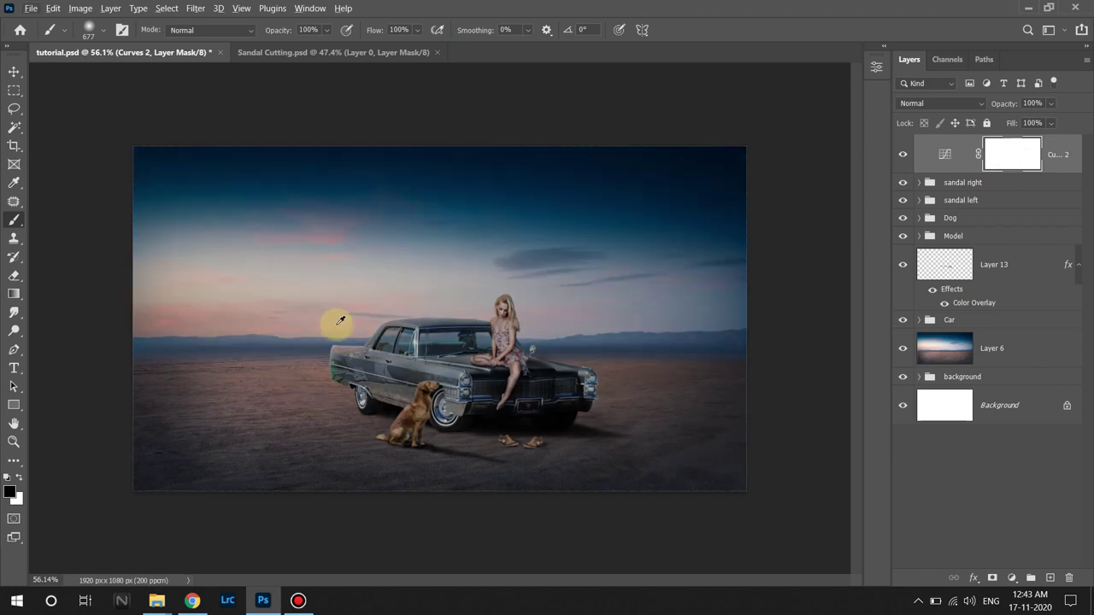
key(ctrl+shift+z)
key(ctrl+z)
double_click(948, 155)
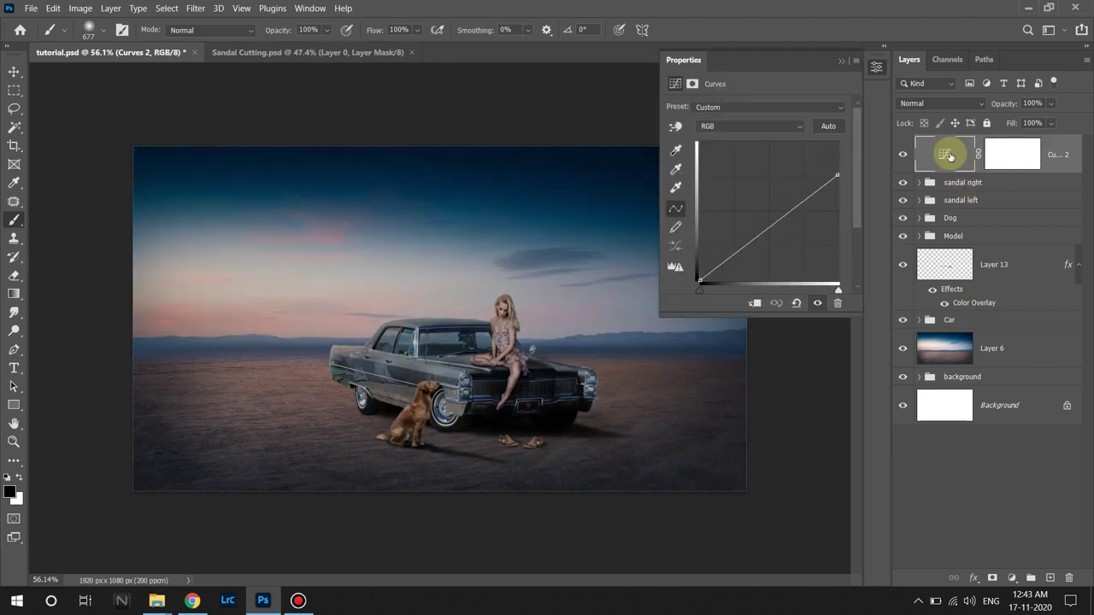
click(855, 52)
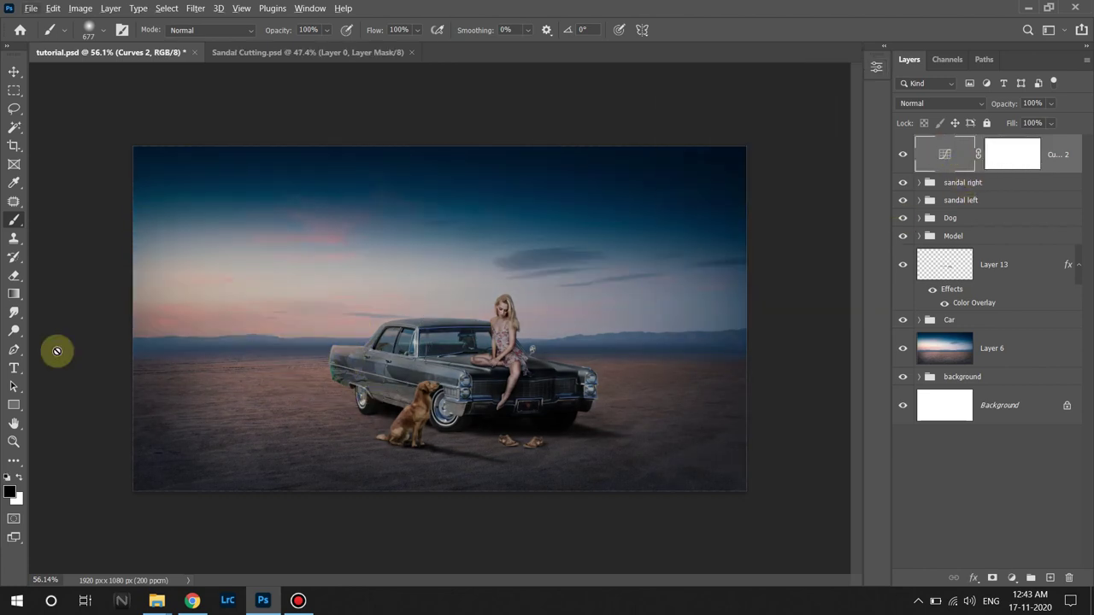
Paint black at 45% opacity on the Curves 2 mask across the sky behind the car.
click(1013, 154)
mouse_move(276, 300)
mouse_down()
mouse_move(208, 340)
mouse_move(385, 337)
mouse_up()
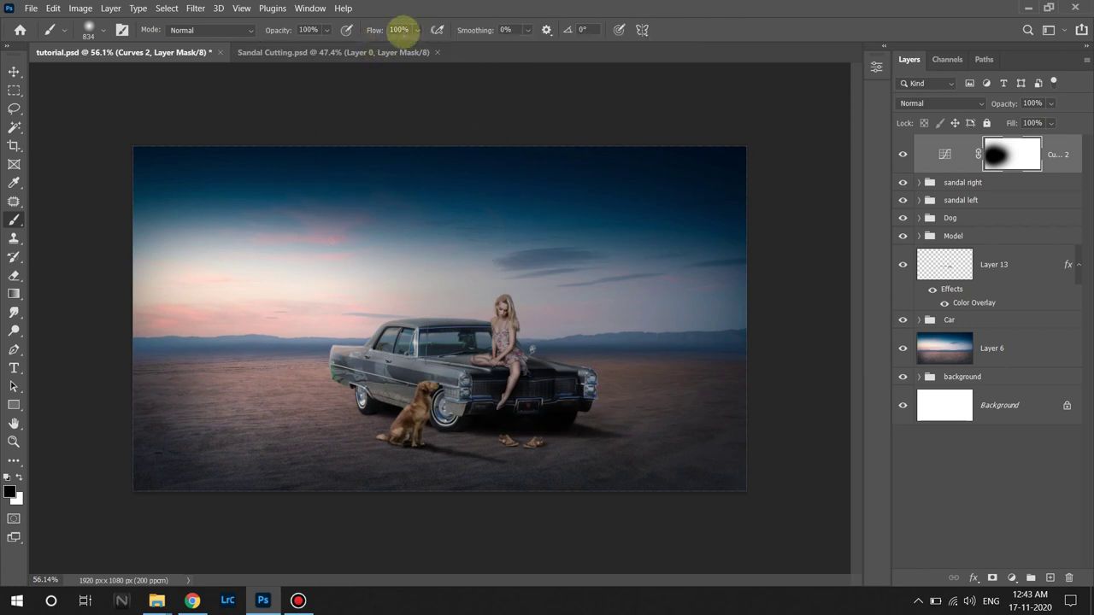
click(325, 30)
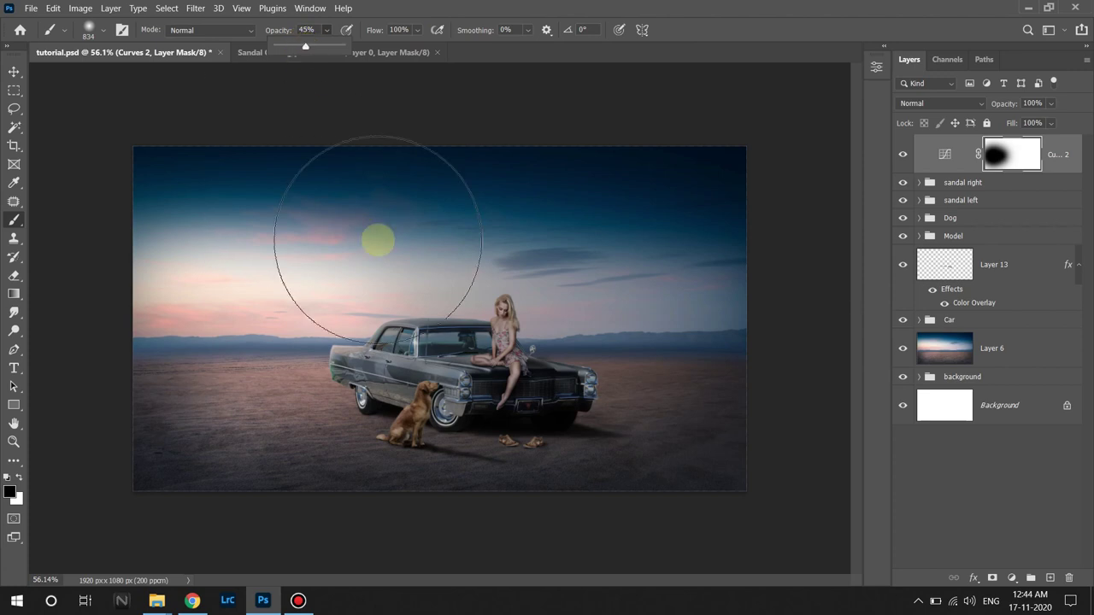
click(513, 282)
drag(487, 271, 526, 346)
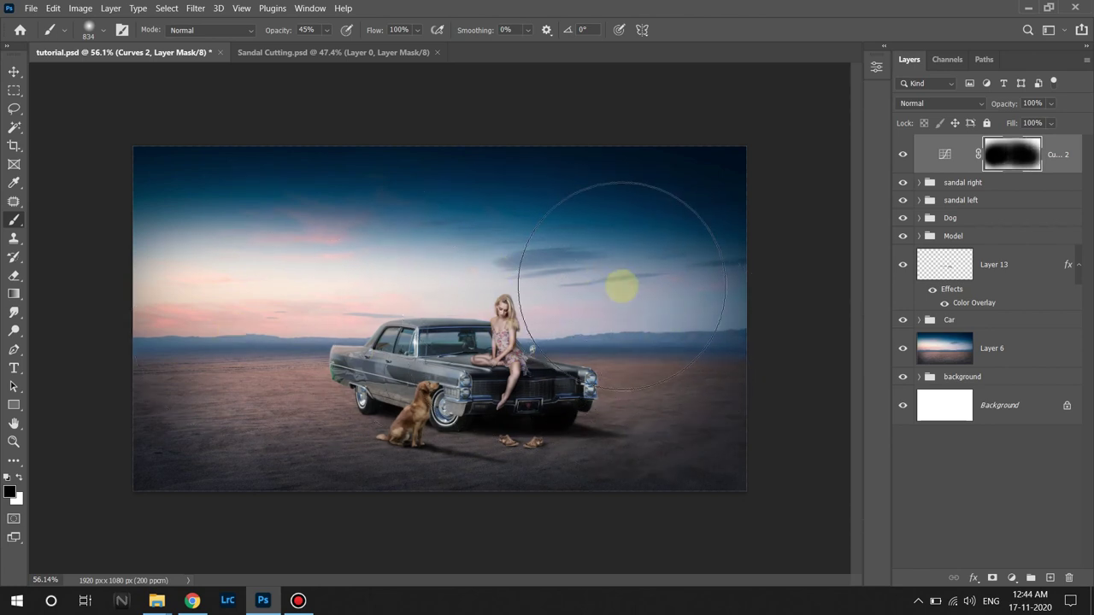
drag(508, 336, 600, 357)
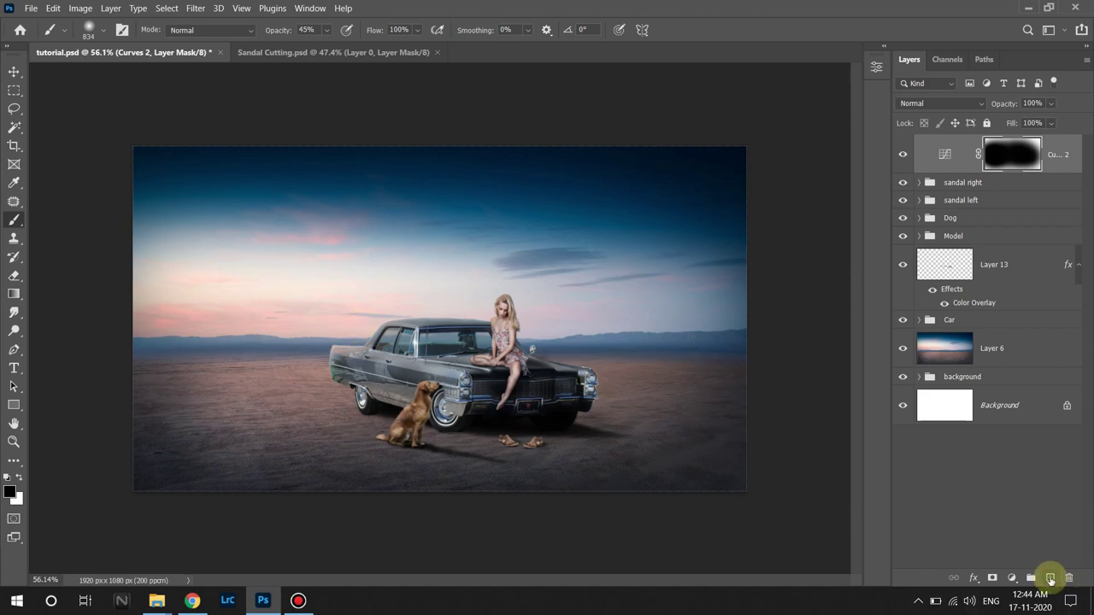
Add Layer 29 in Soft Light at 20% opacity, then an empty Layer 30 above.
click(1050, 578)
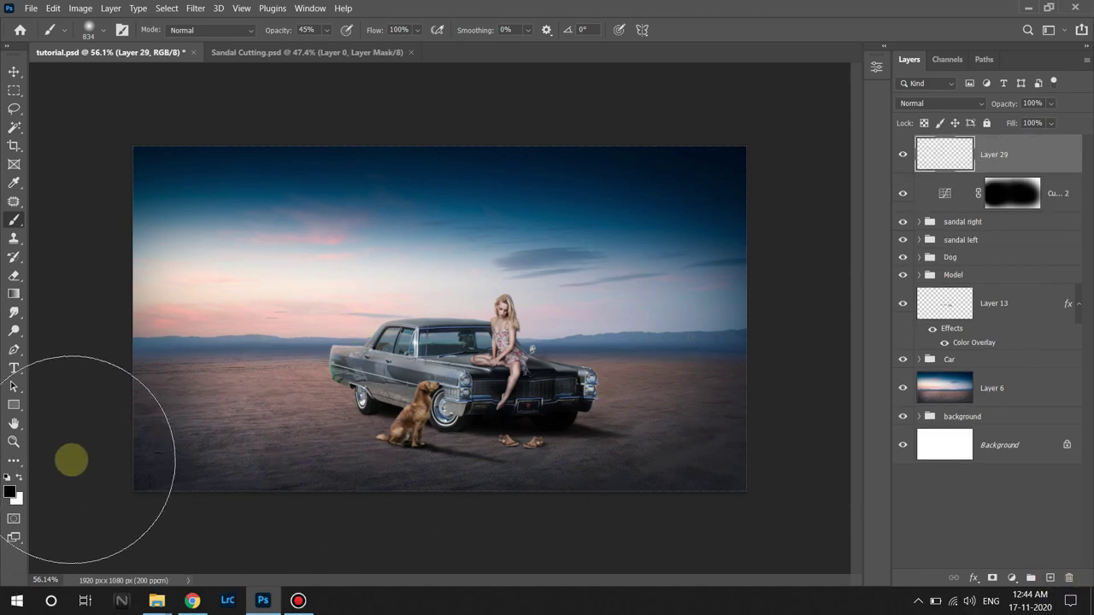
click(11, 491)
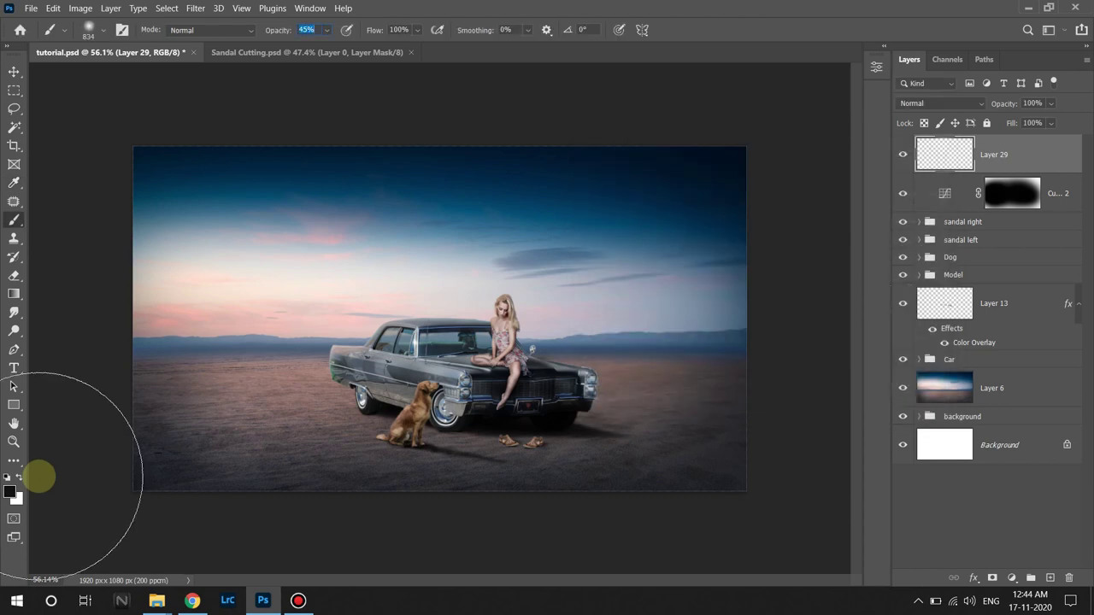
key(super)
key(super)
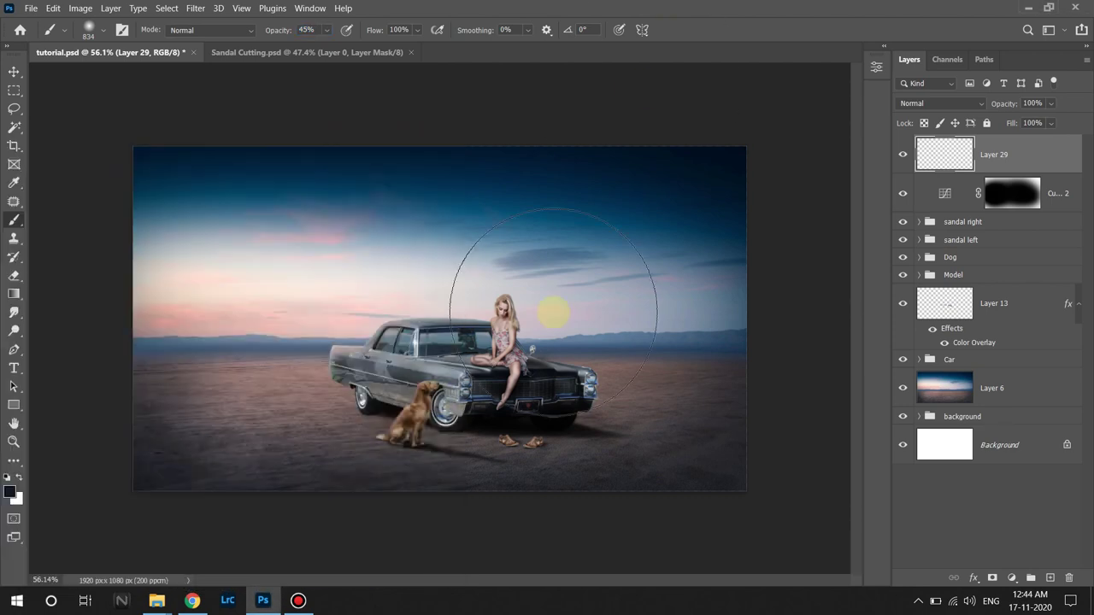
scroll(554, 314, down, 3)
scroll(240, 427, down, 2)
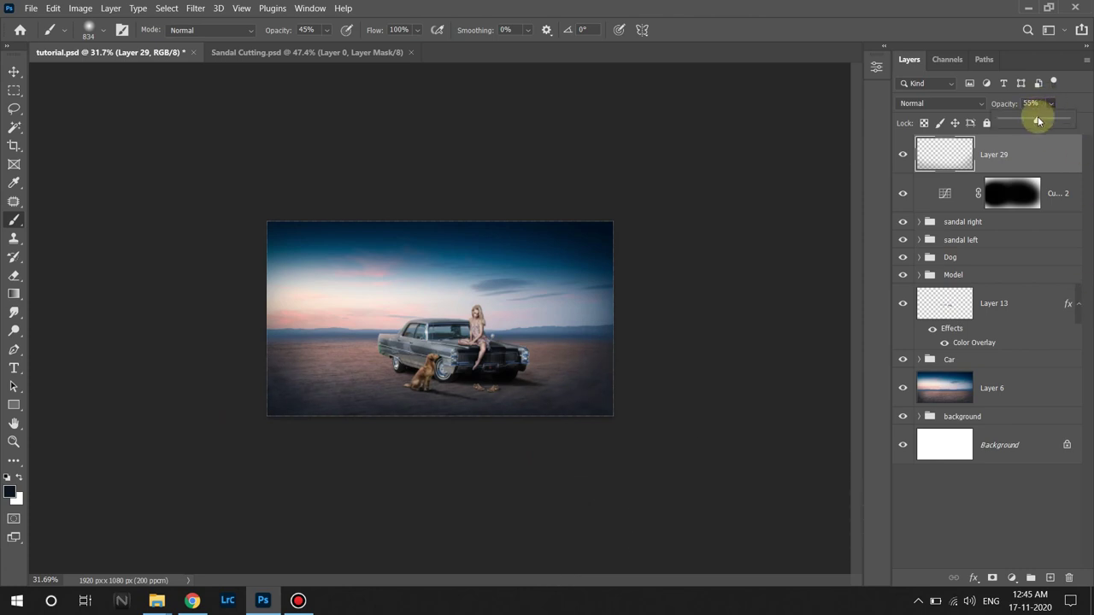
click(919, 103)
click(927, 283)
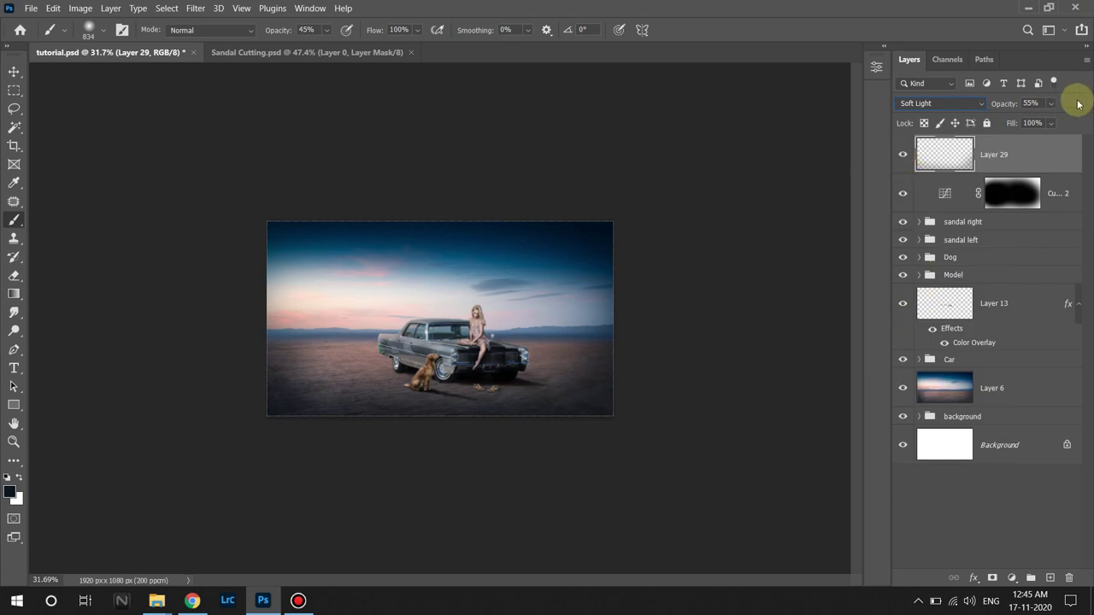
drag(1052, 103, 1029, 121)
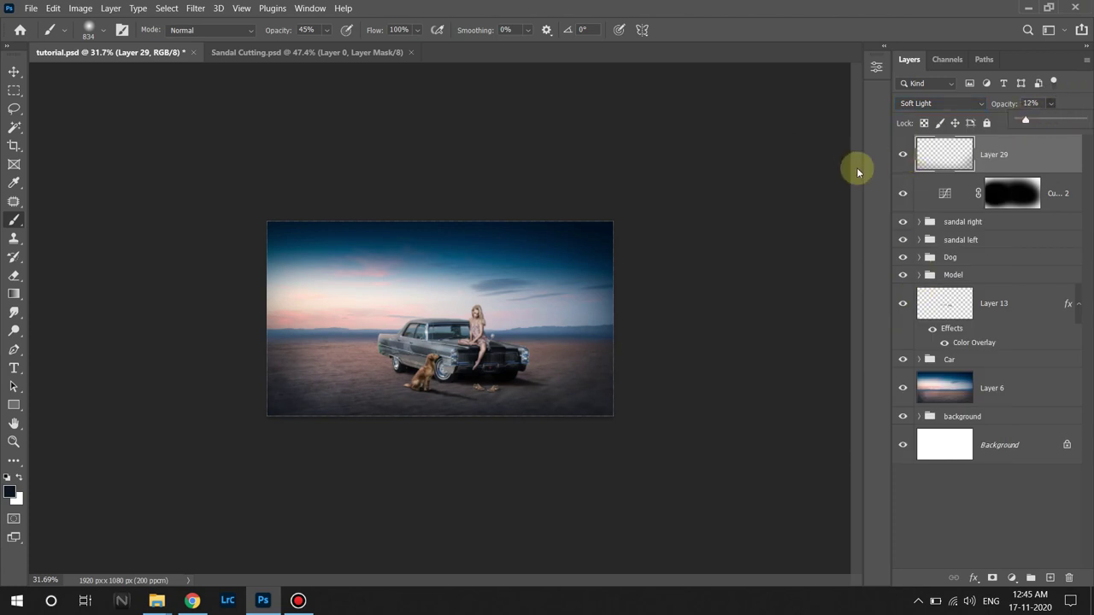
click(1026, 104)
click(903, 155)
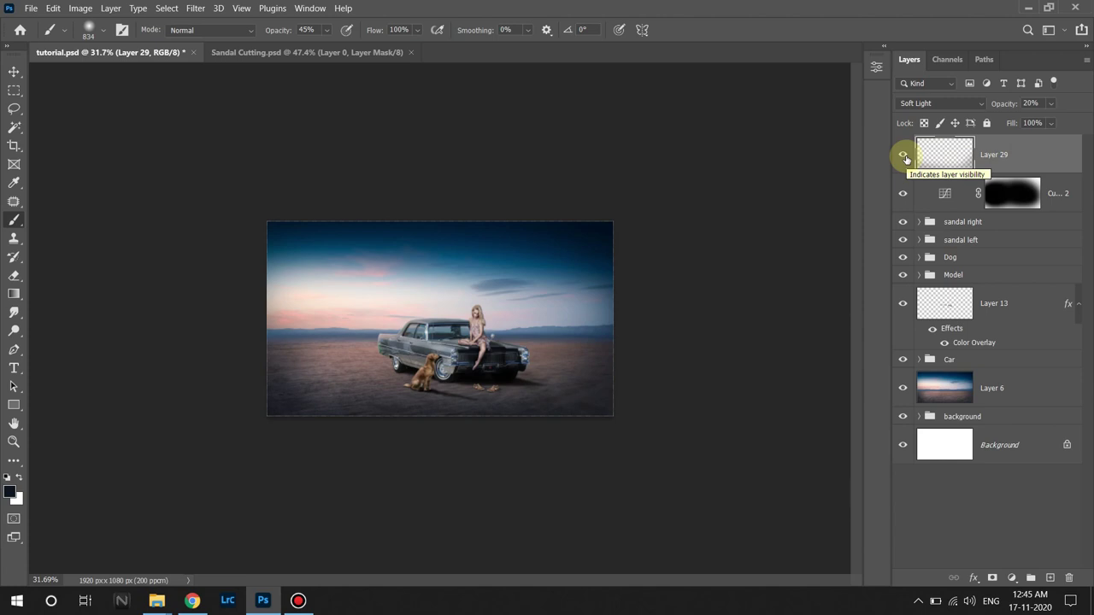
click(1051, 578)
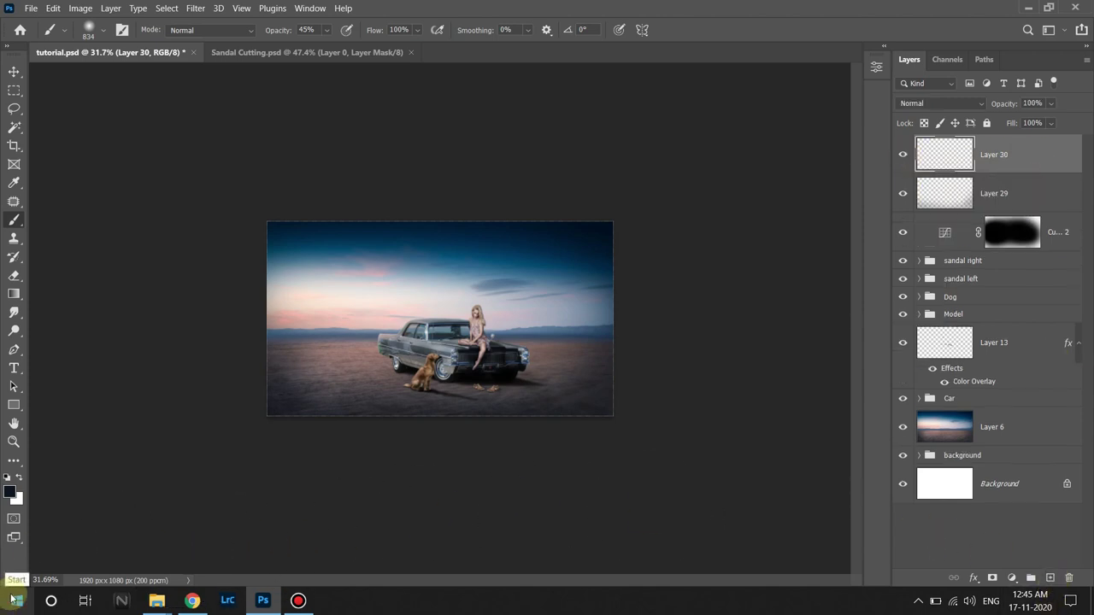
Paint a soft 421 px #985944 brown blob on Layer 30 over the left sky.
click(9, 491)
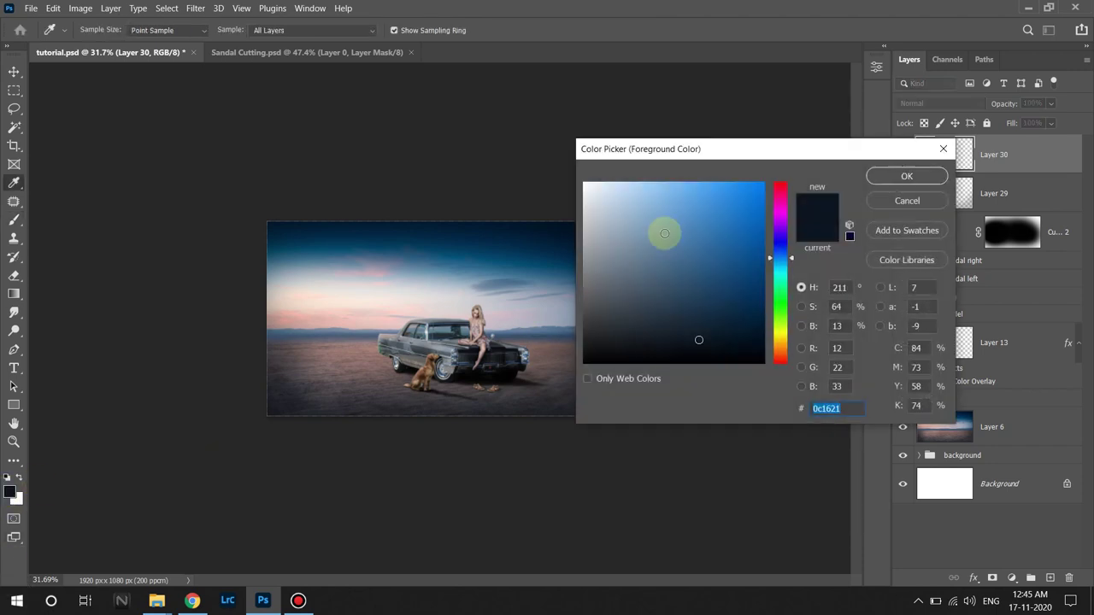
text(9859)
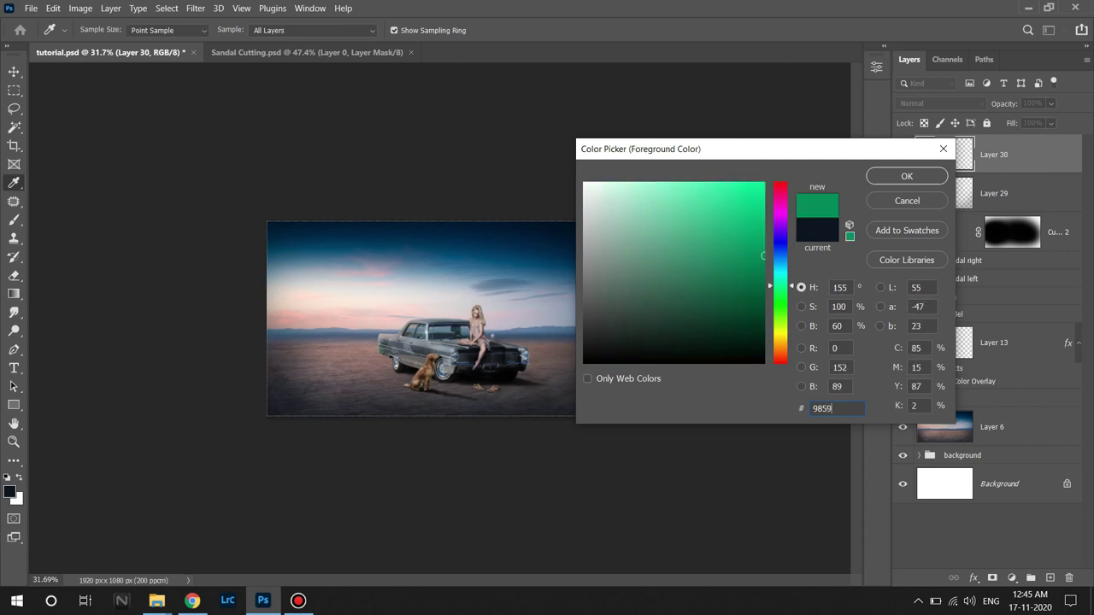
text(44)
key(Return)
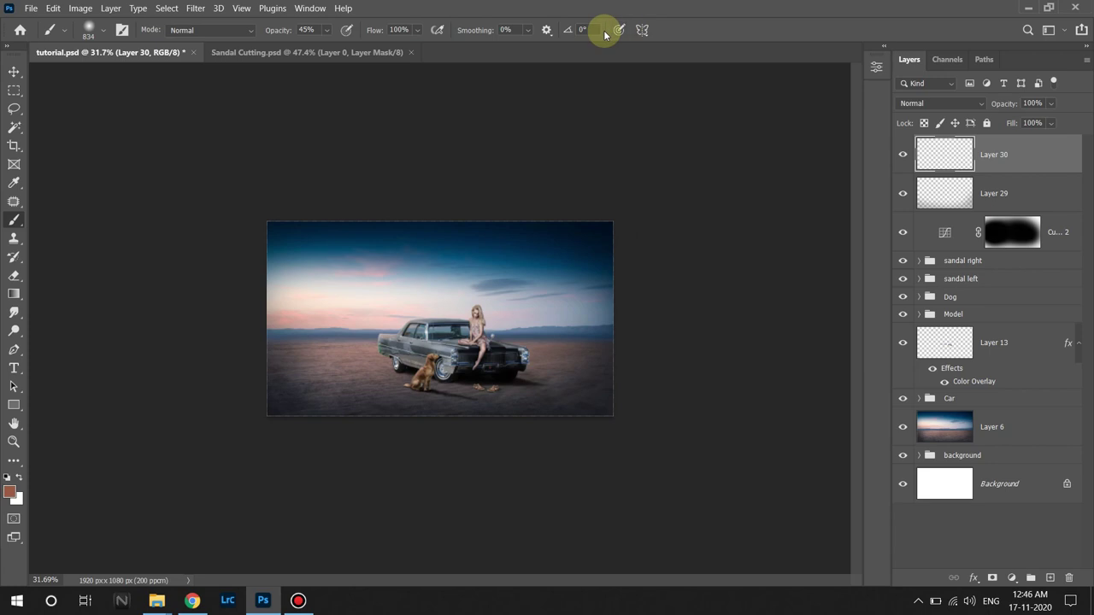
key(ctrl+plus)
key(ctrl+plus)
key(ctrl+plus)
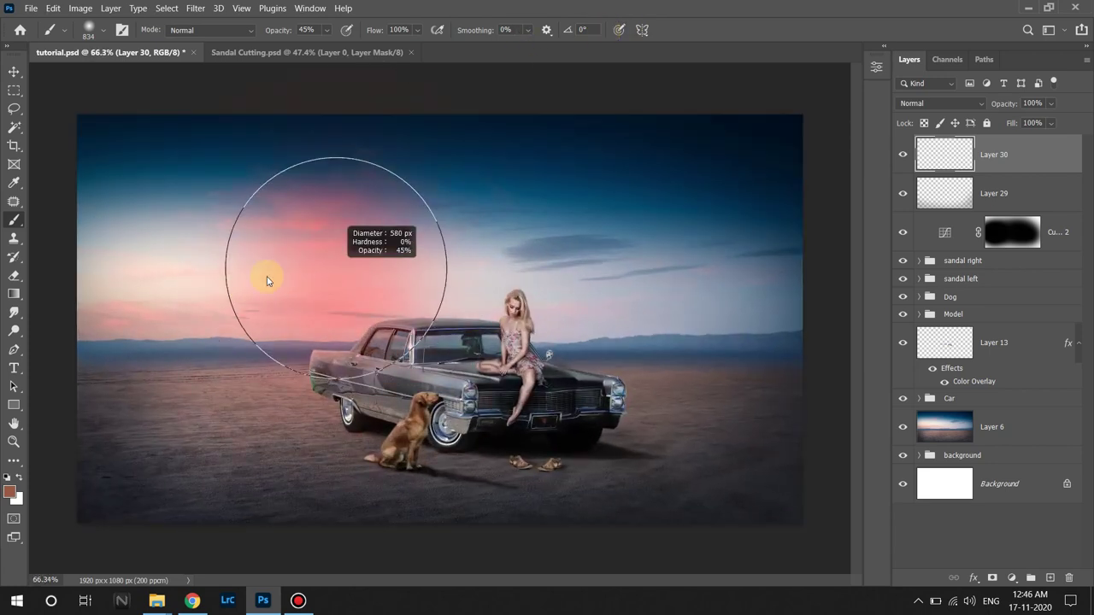
drag(275, 29, 422, 47)
click(308, 274)
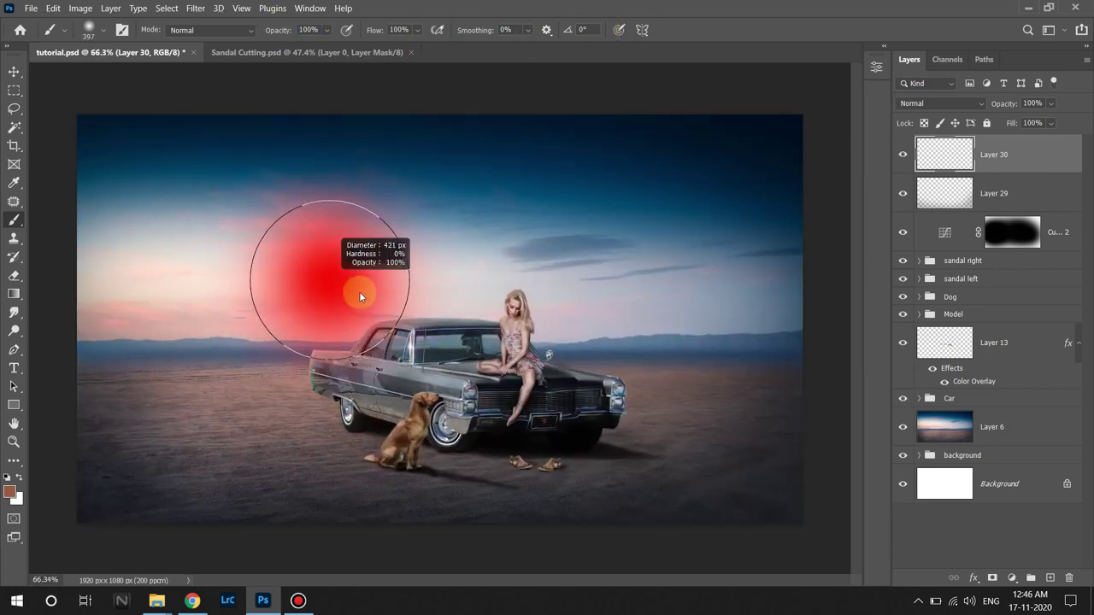
click(316, 268)
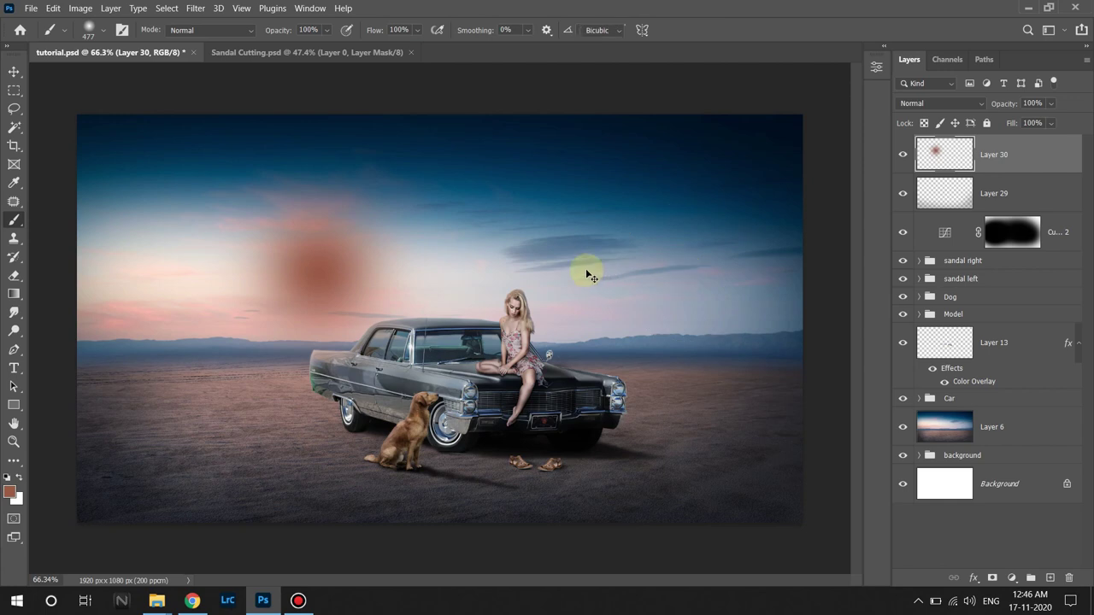
Free-transform the brown glow, stretching it wider.
key(ctrl+t)
drag(464, 273, 671, 271)
drag(412, 265, 266, 254)
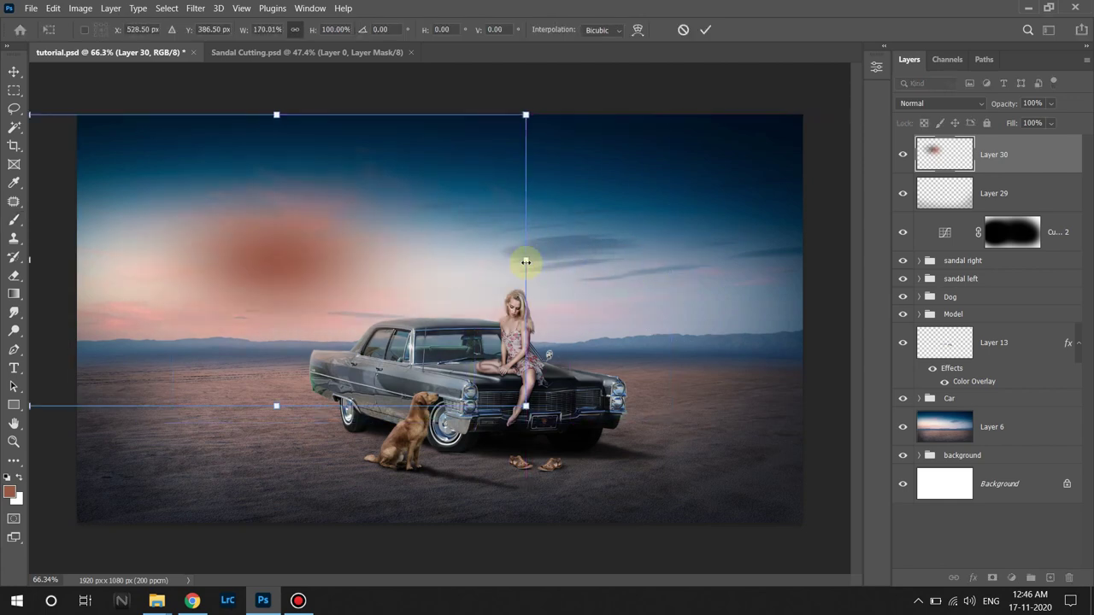
drag(525, 191, 776, 268)
drag(433, 294, 316, 317)
Enlarge, flatten and move the glow into a low haze behind the car, then commit.
drag(675, 442, 830, 505)
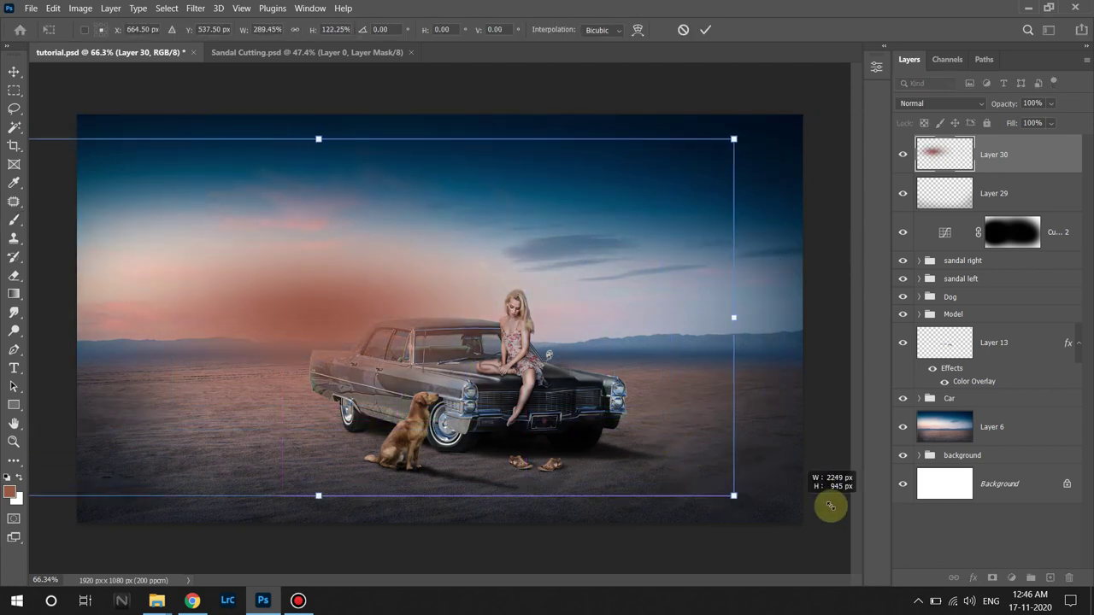
drag(505, 419, 428, 337)
drag(652, 484, 904, 594)
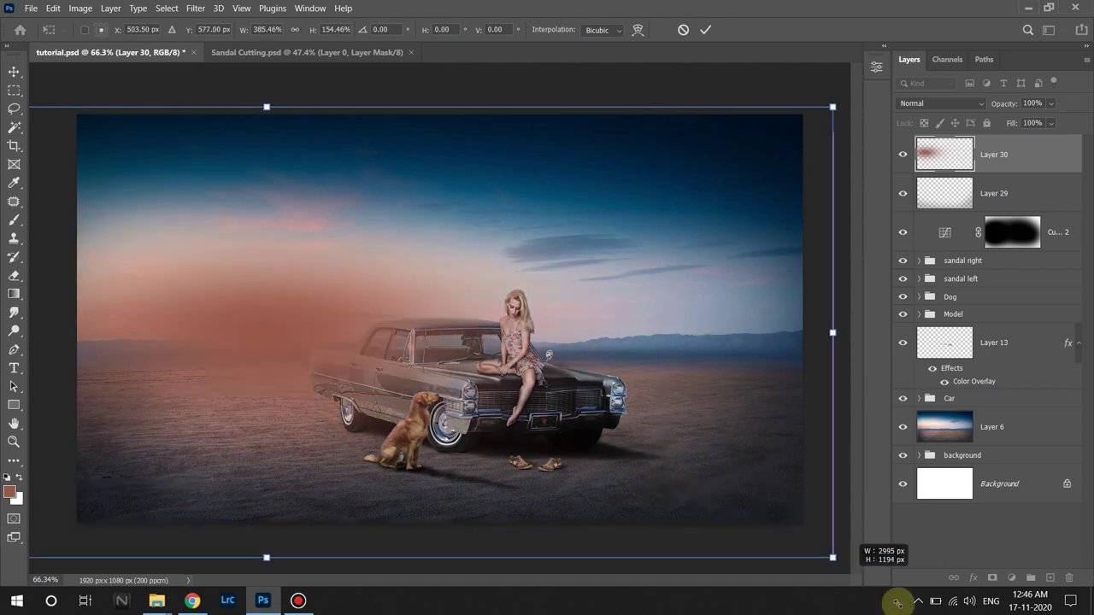
mouse_move(708, 440)
mouse_down()
mouse_move(452, 386)
mouse_move(483, 386)
mouse_up()
key(super)
key(super)
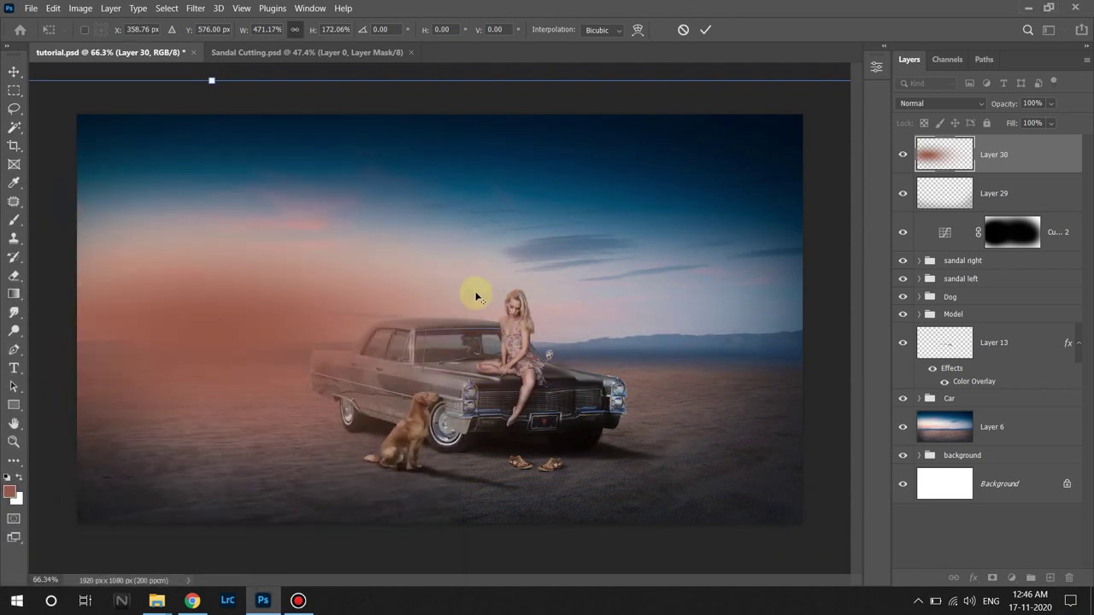
scroll(476, 293, down, 3)
drag(312, 184, 313, 217)
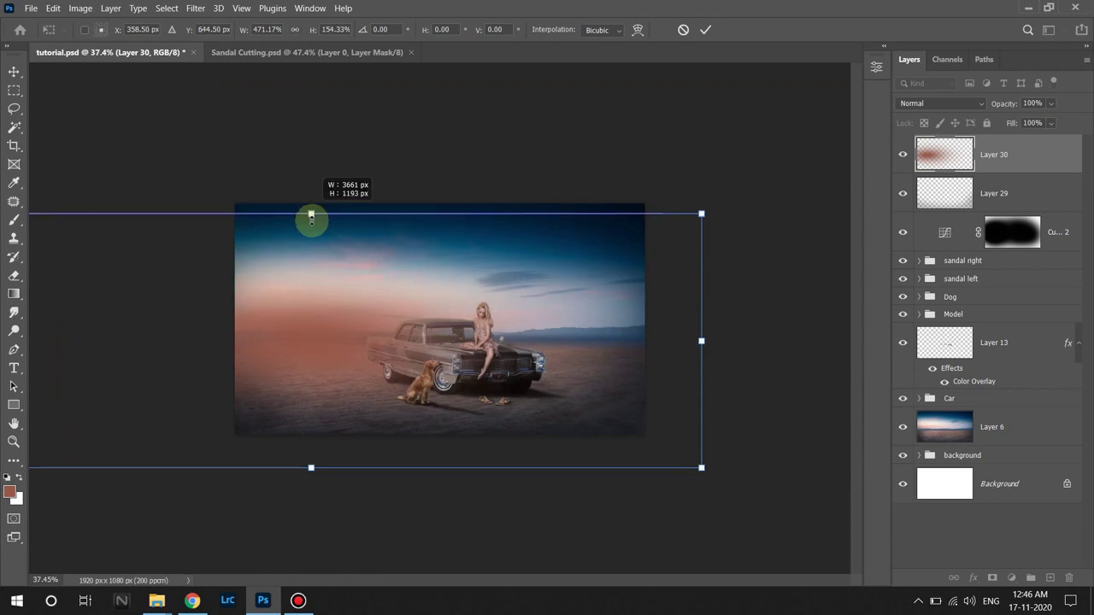
mouse_move(333, 271)
mouse_down()
mouse_move(336, 291)
mouse_move(326, 287)
mouse_up()
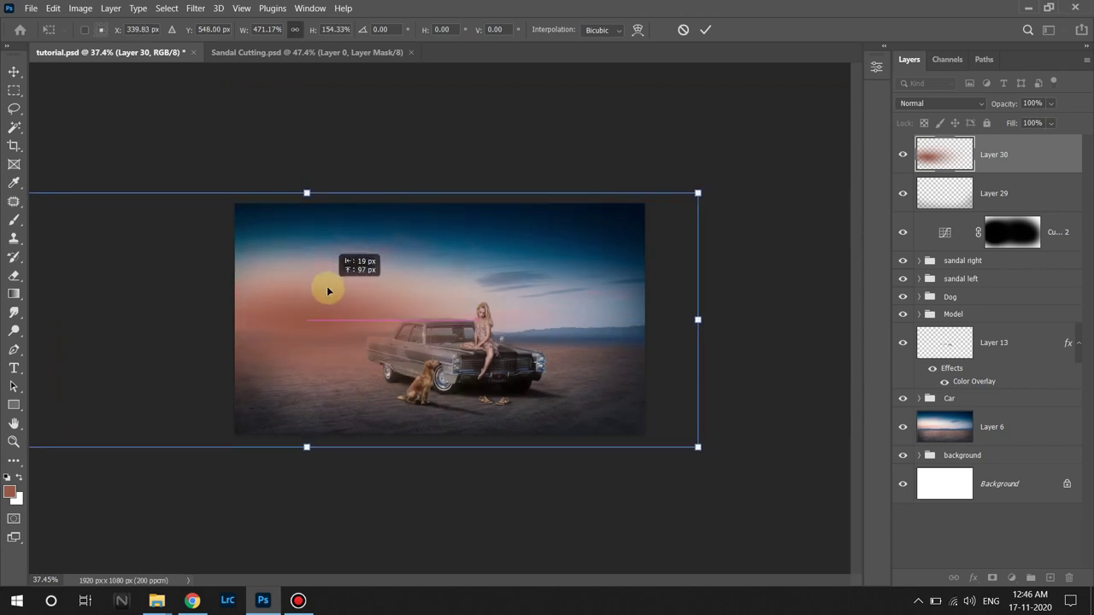
click(705, 29)
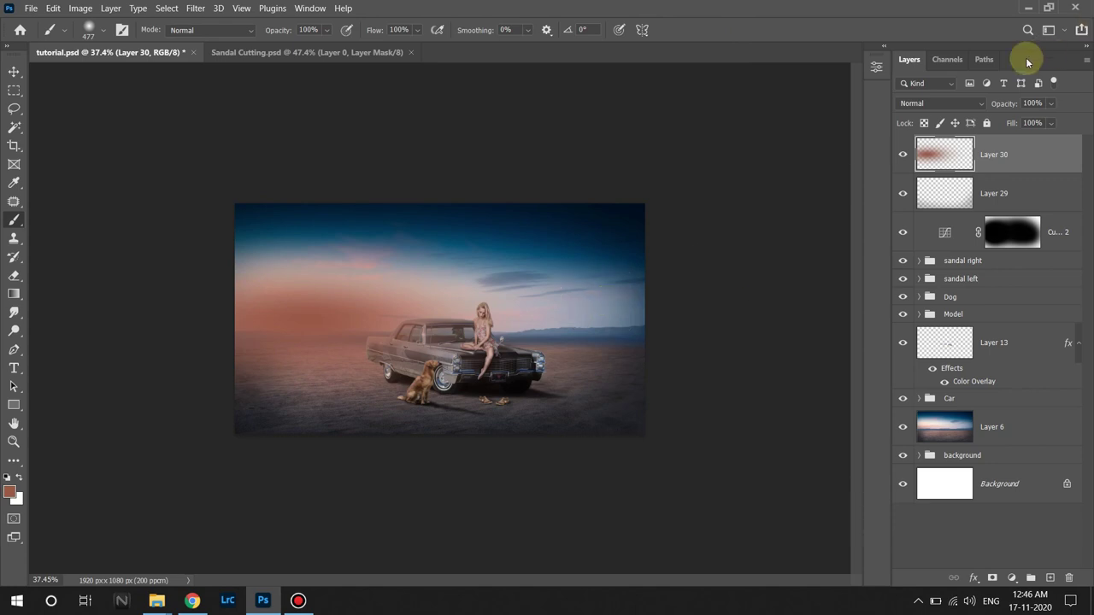
Blend Layer 30 as Overlay at 49% opacity, toggling its visibility to compare.
click(982, 104)
click(925, 279)
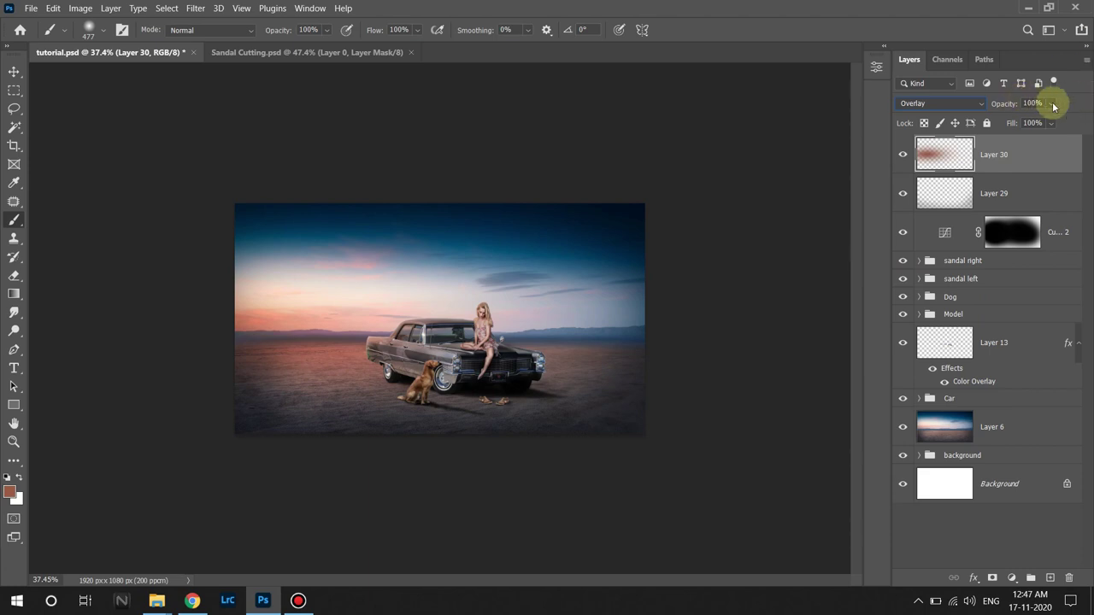
drag(1051, 104, 1037, 121)
click(902, 154)
click(902, 155)
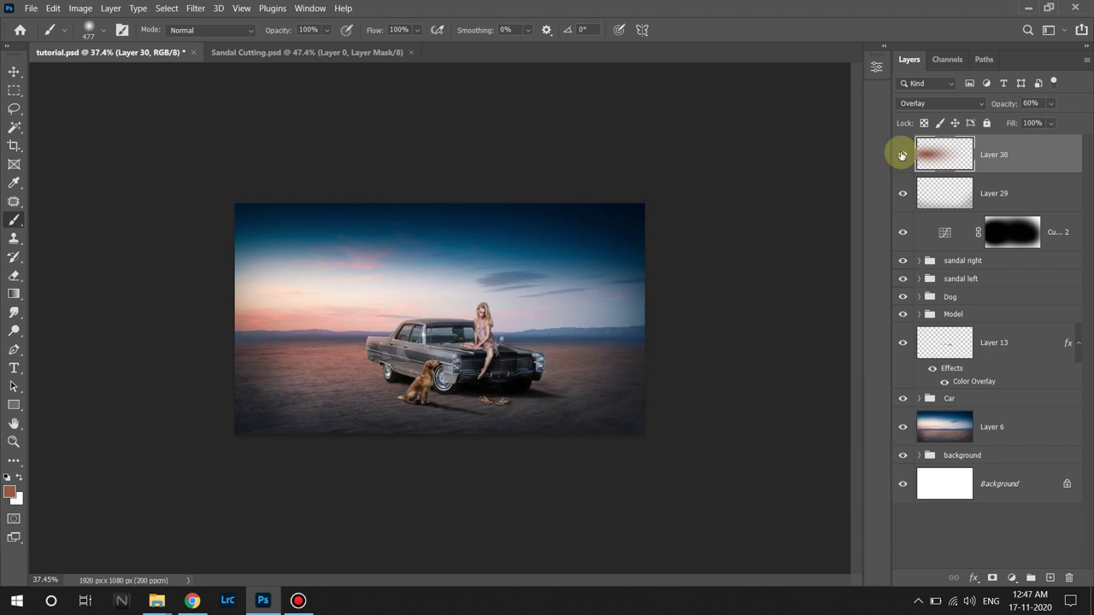
click(902, 155)
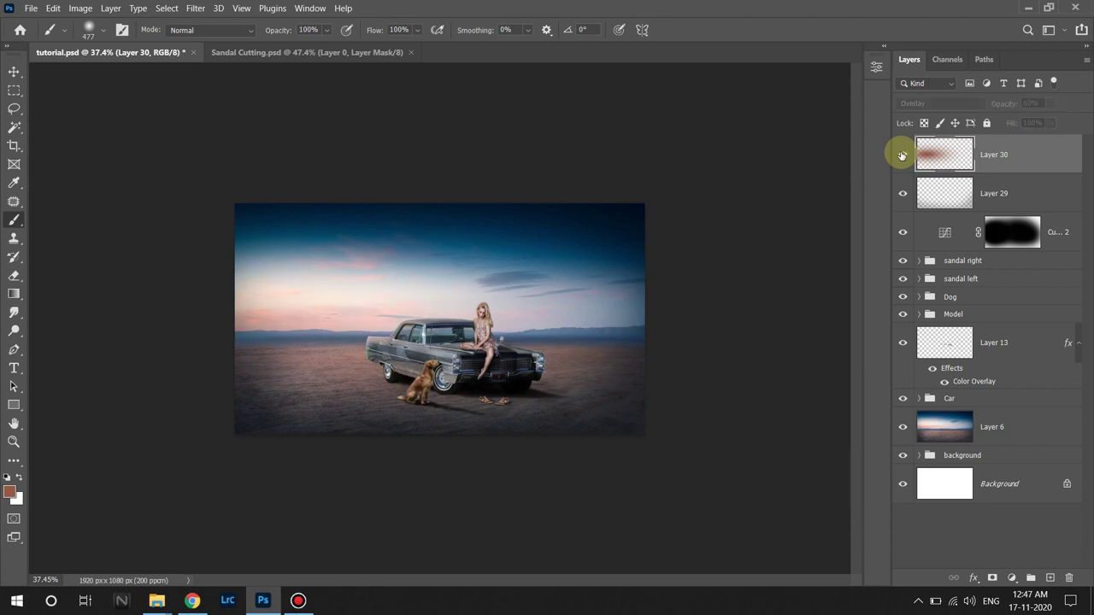
click(902, 155)
drag(1051, 123, 1051, 122)
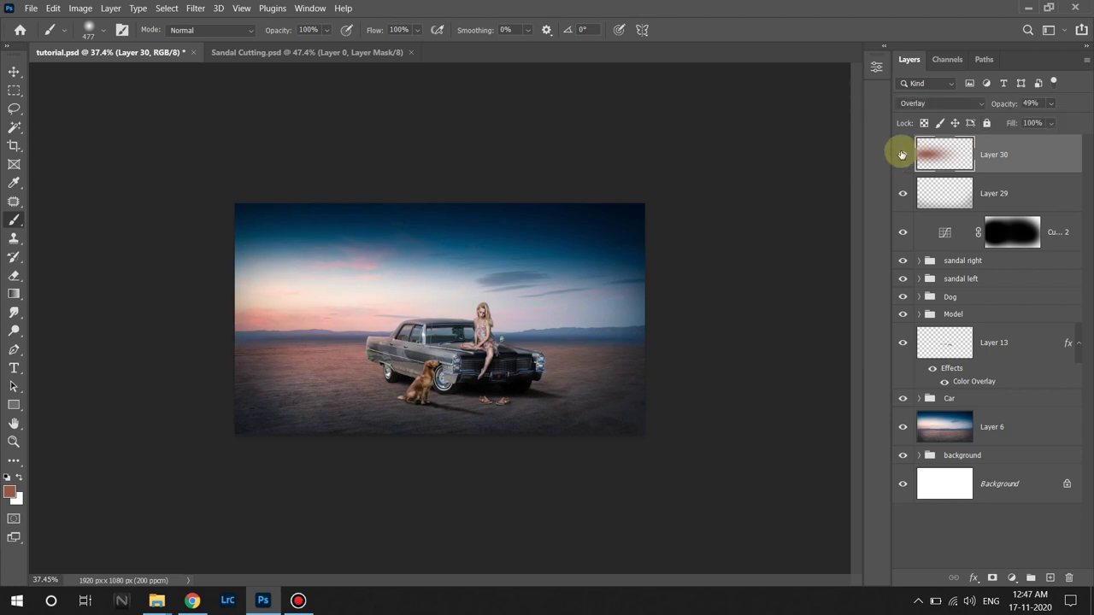
click(1012, 578)
Add Curves 3 with shadow and midtone points, brightening the midtones slightly.
click(1006, 406)
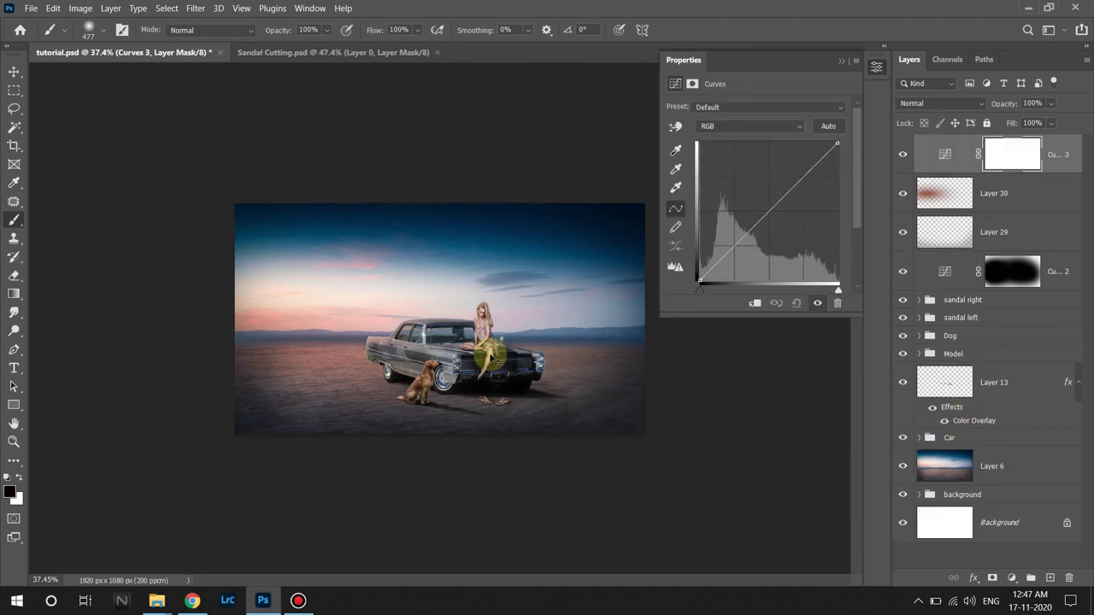
scroll(496, 362, up, 3)
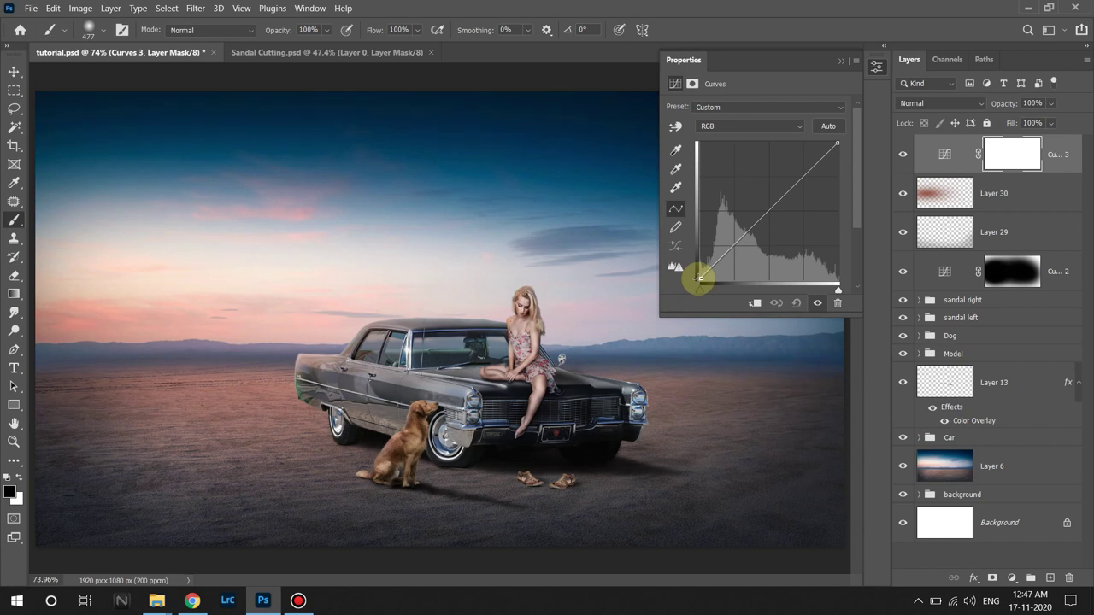
click(735, 248)
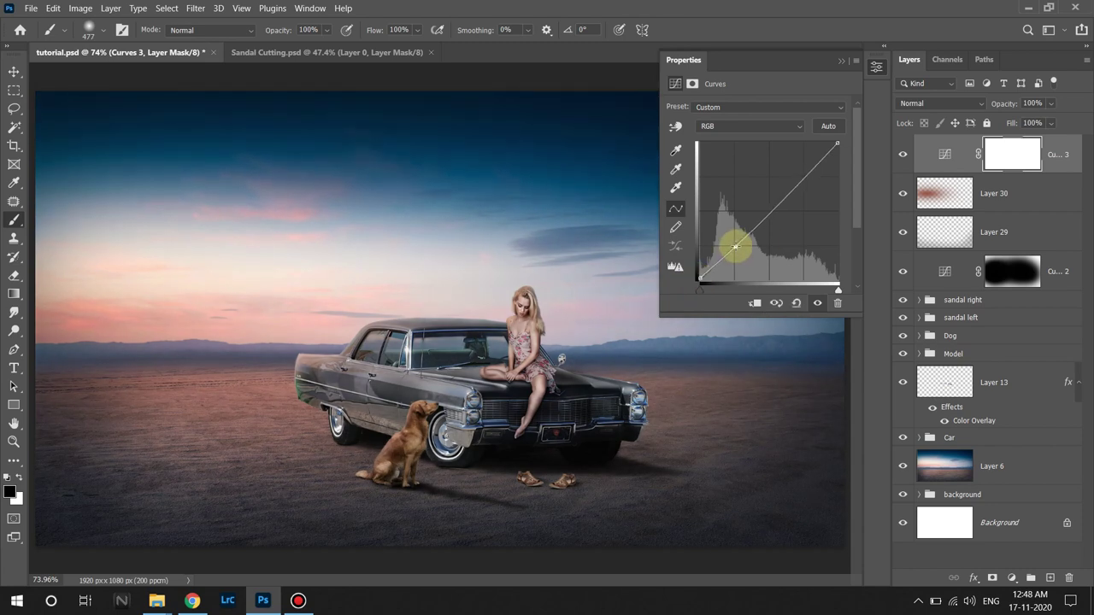
click(773, 210)
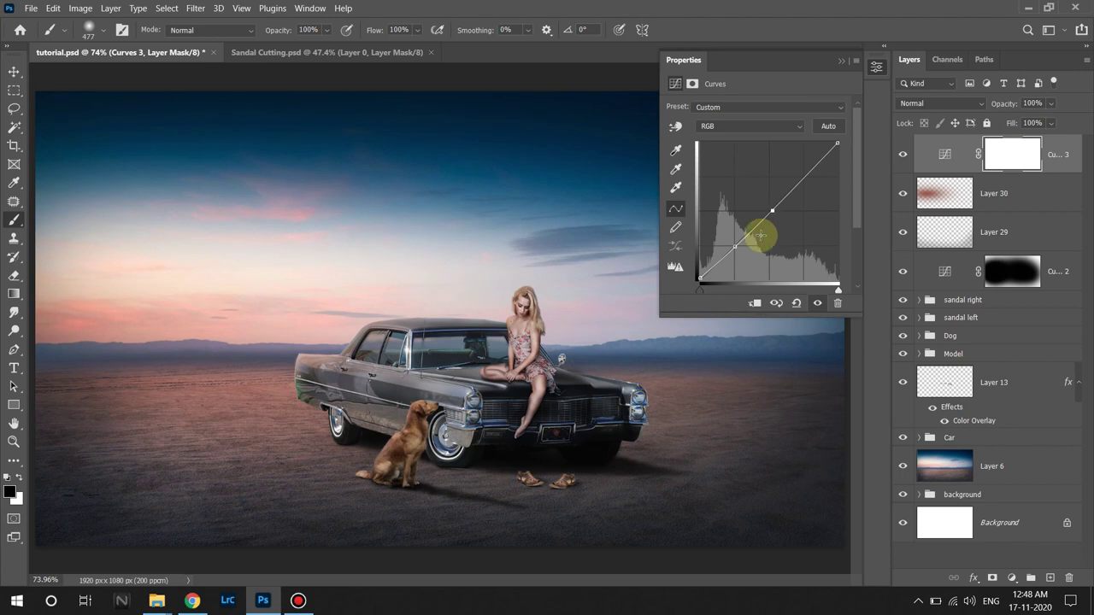
click(837, 144)
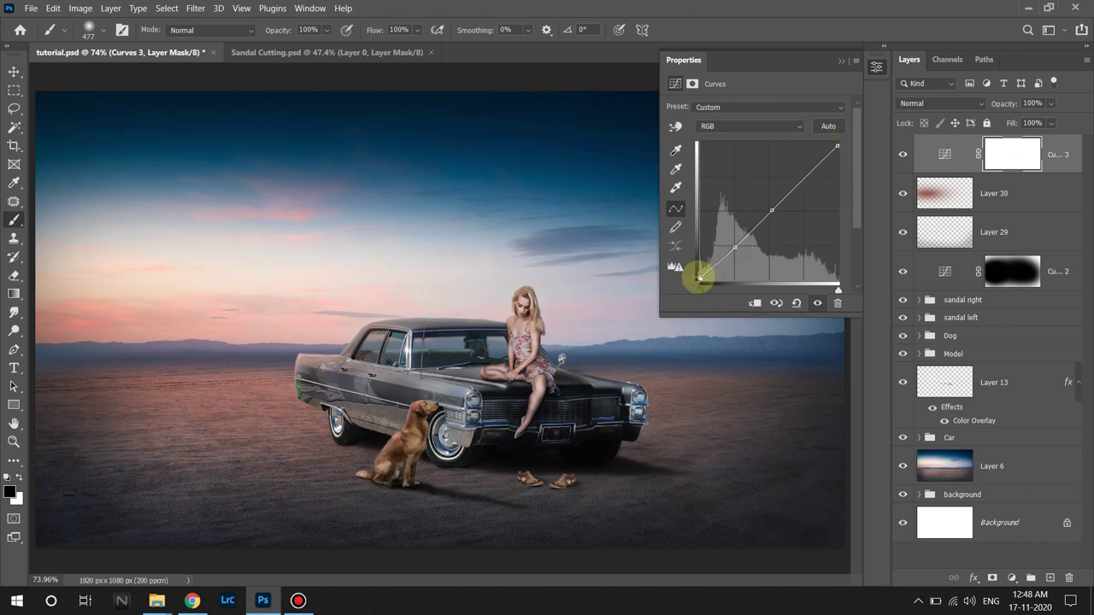
click(700, 278)
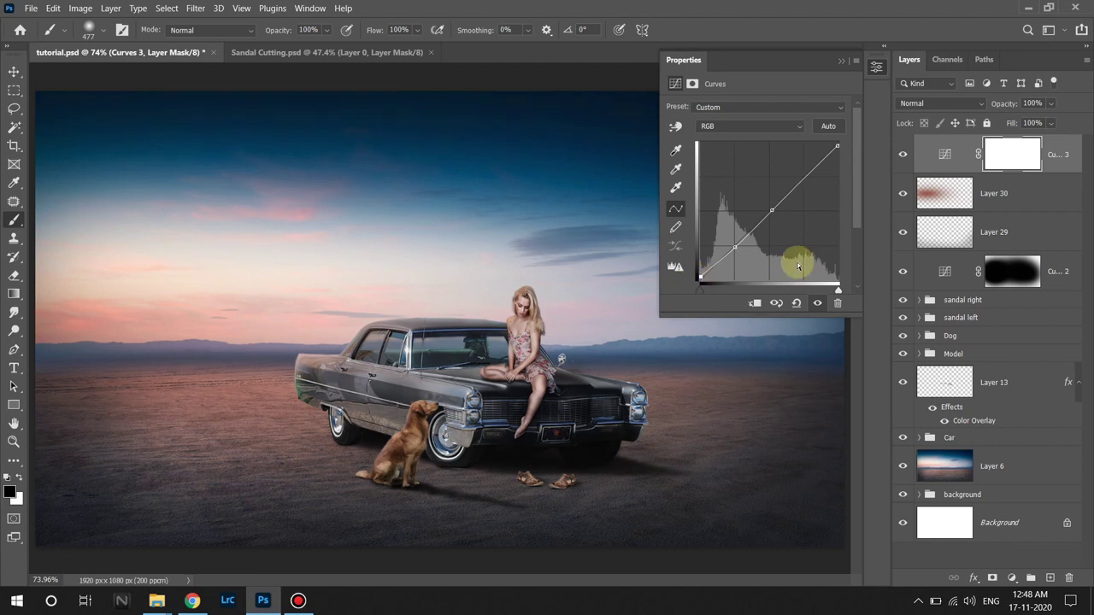
click(821, 304)
click(769, 209)
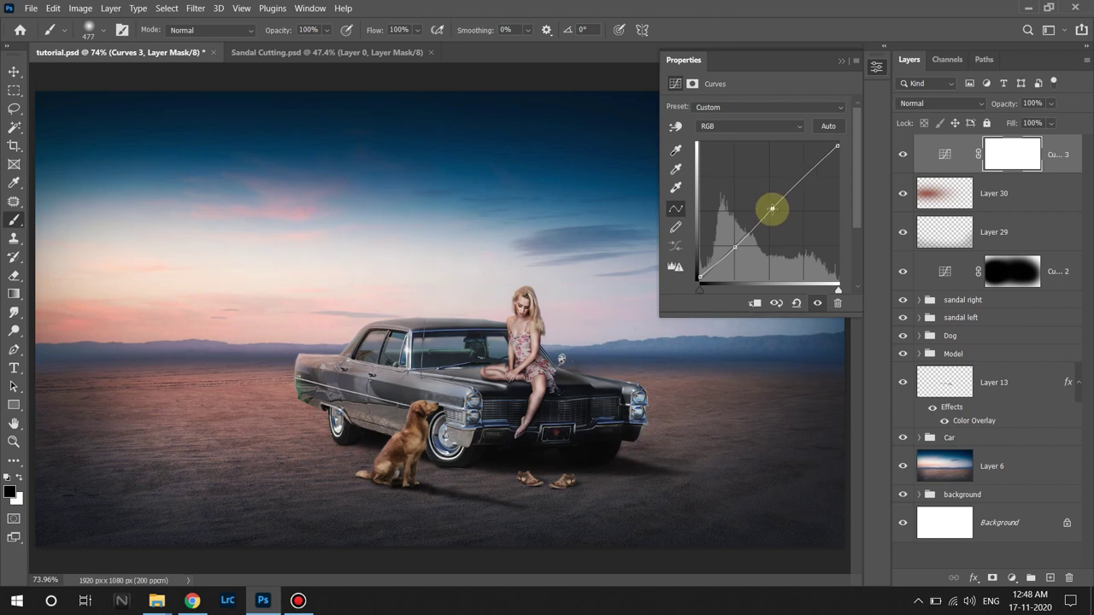
drag(769, 209, 772, 207)
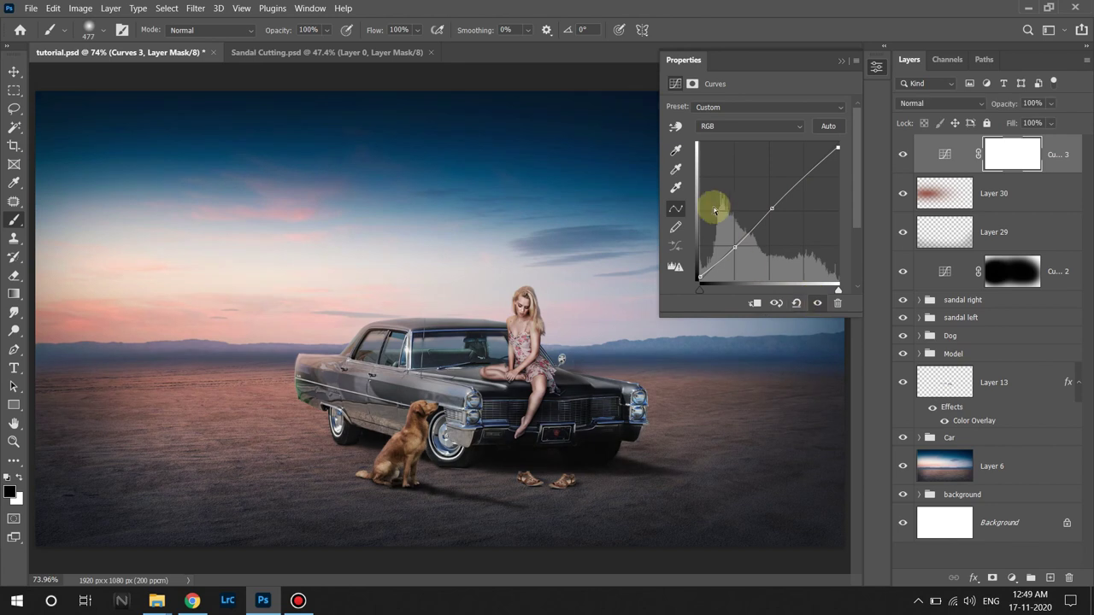
Reshape the Blue channel curve's shadows, highlights and midtones.
click(711, 127)
click(718, 171)
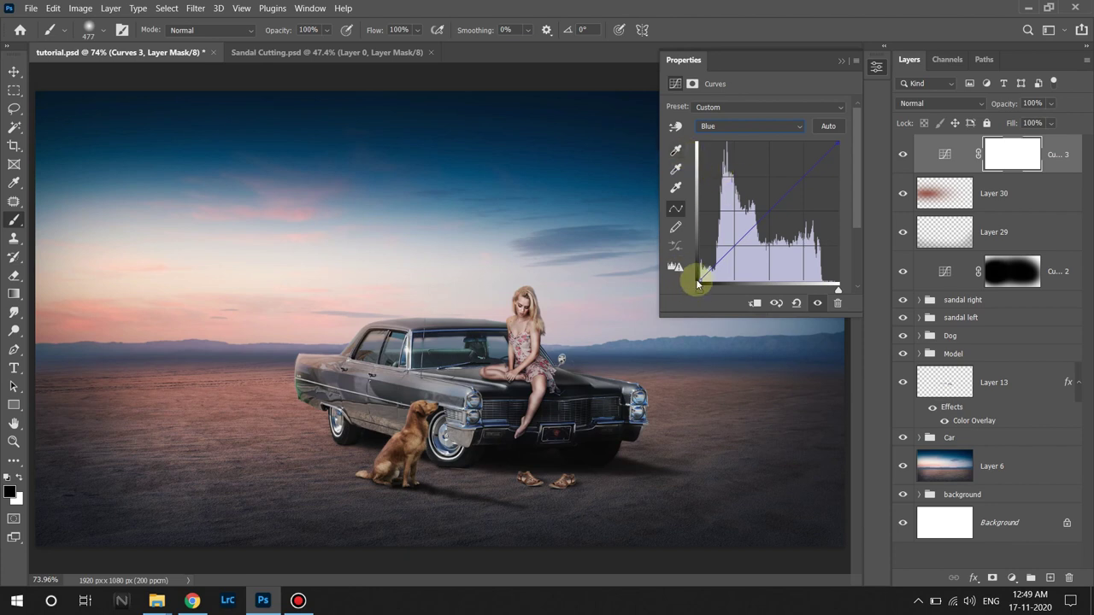
drag(701, 274, 712, 272)
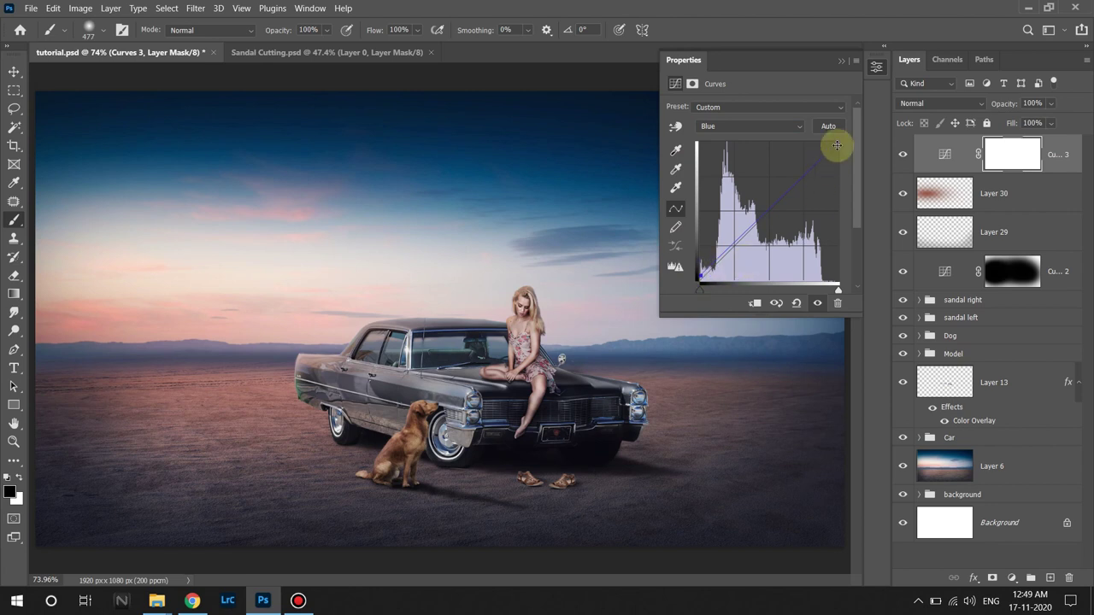
drag(837, 145, 836, 151)
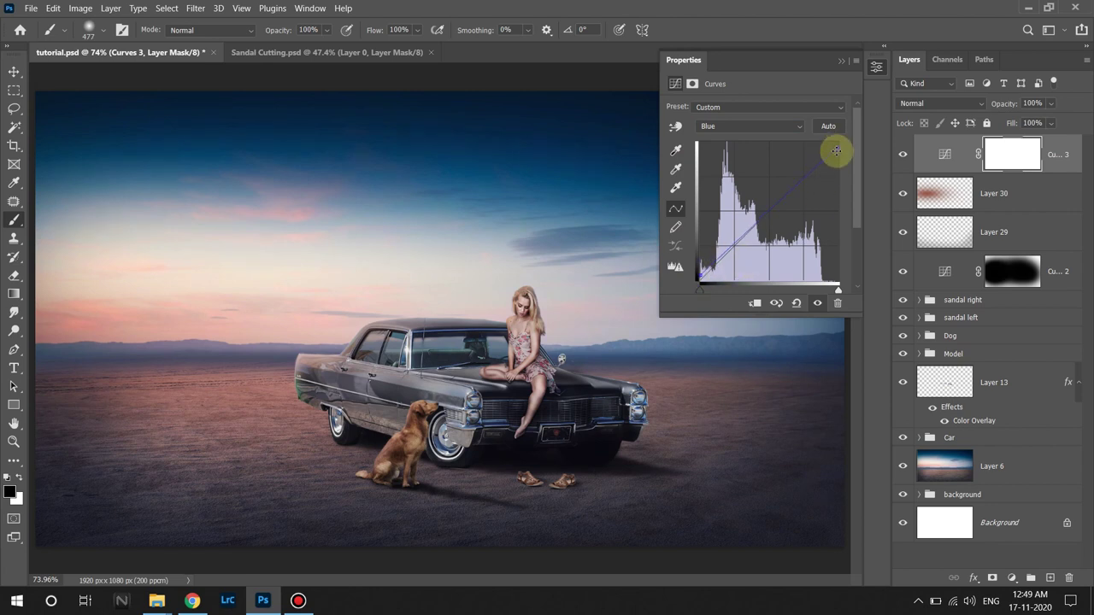
drag(836, 152, 837, 149)
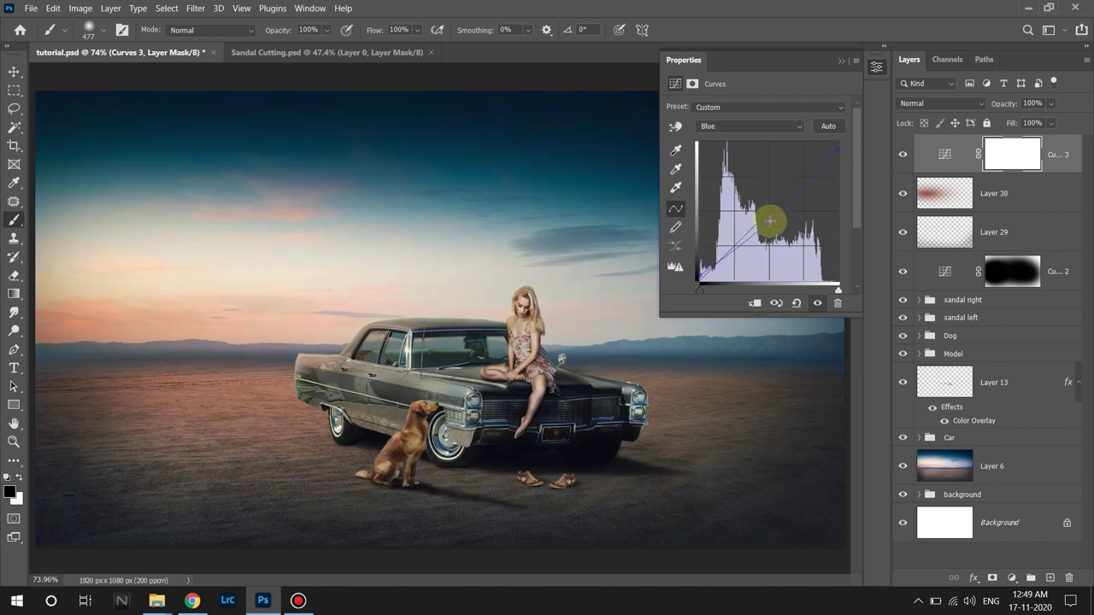
drag(769, 222, 776, 212)
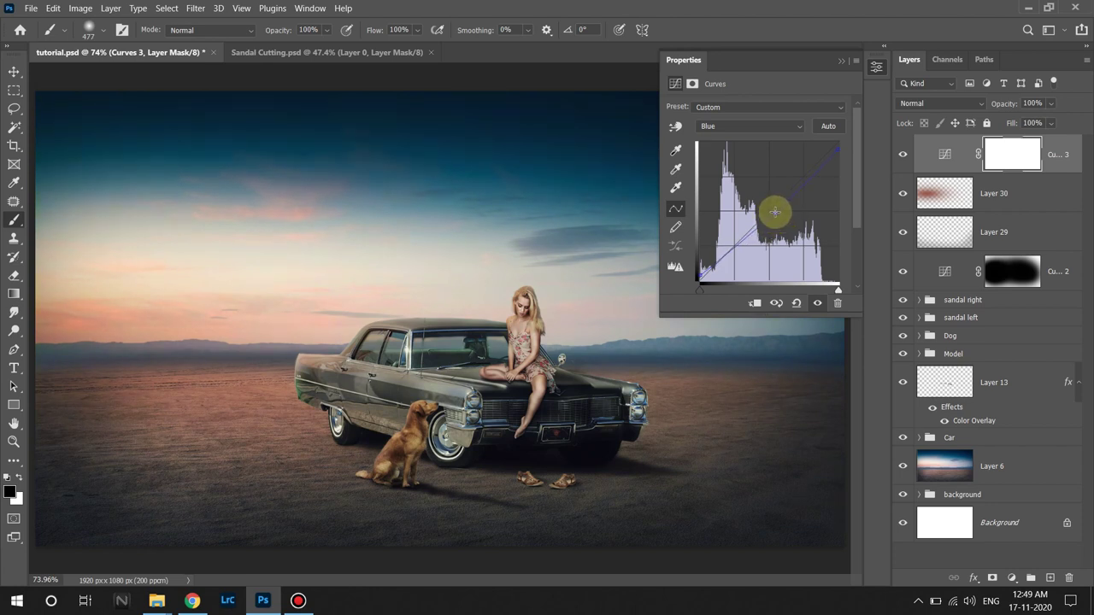
drag(776, 212, 780, 240)
drag(771, 215, 774, 218)
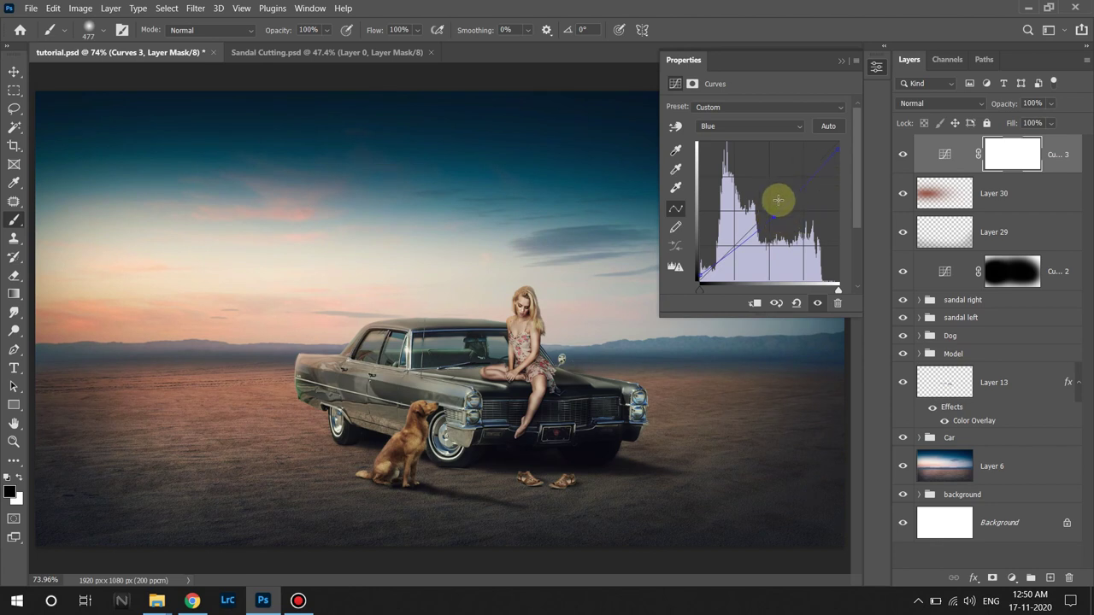
Lift the Red channel's shadow endpoint slightly and close the Curves properties.
click(760, 127)
click(735, 141)
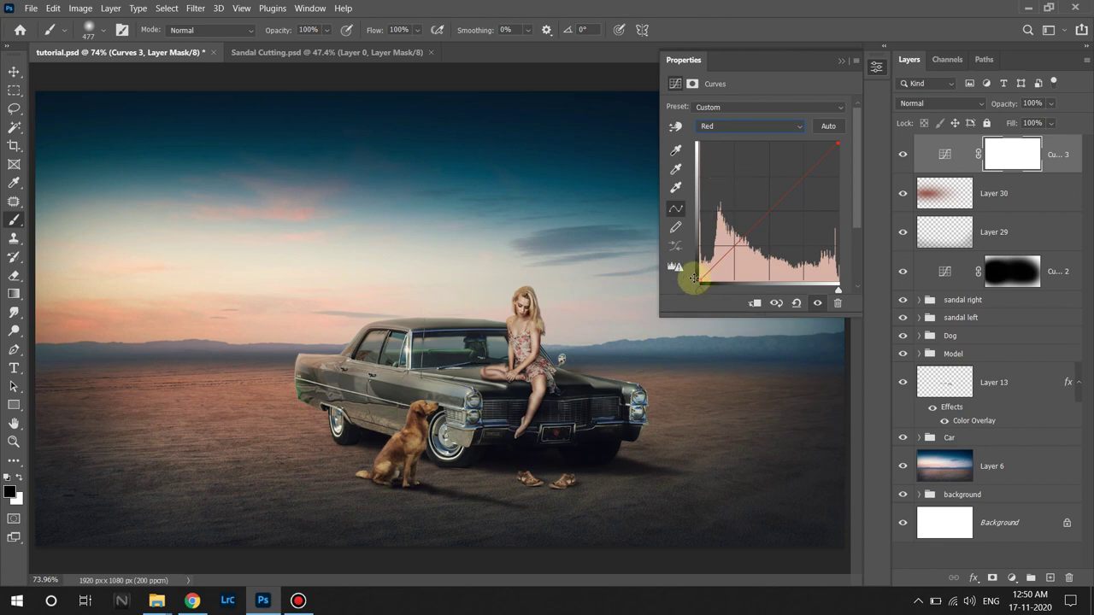
drag(694, 277, 699, 275)
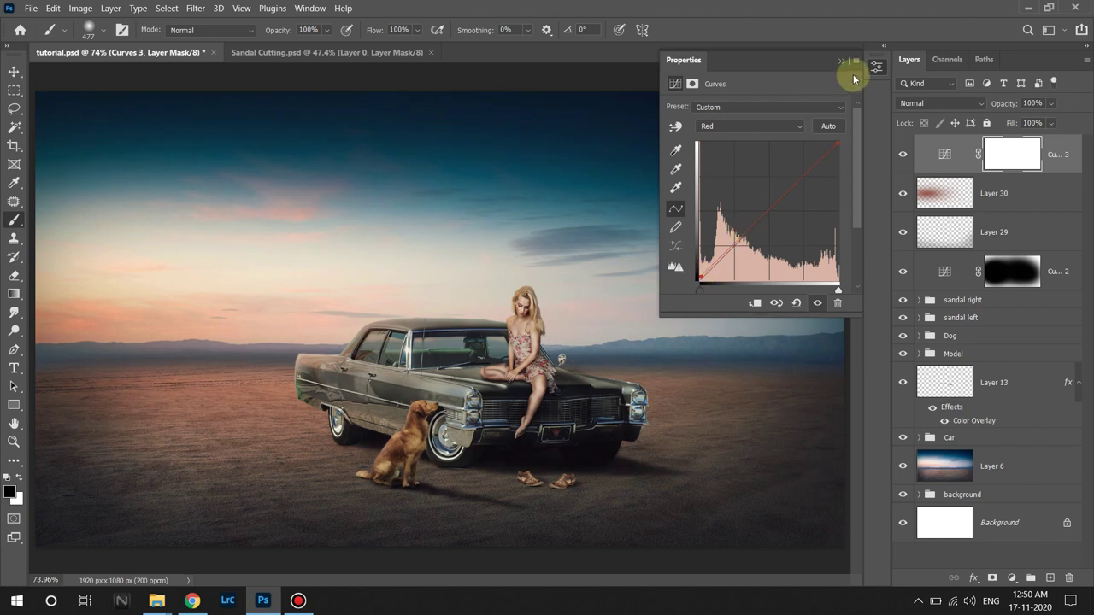
click(841, 60)
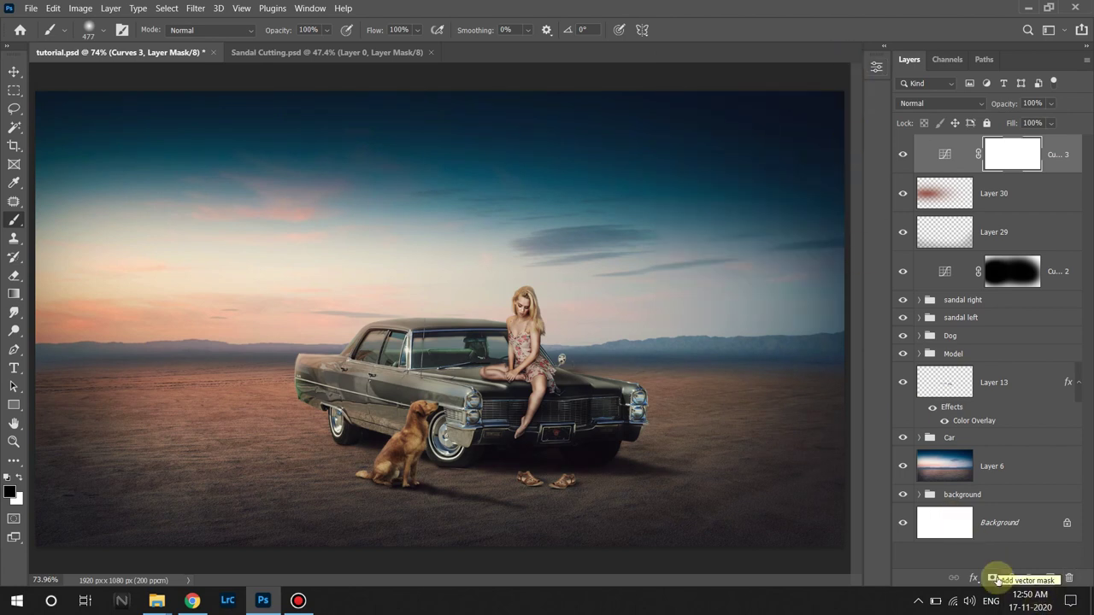
Add a Color Balance layer shifting midtones toward cyan and blue (+6).
click(1011, 579)
click(991, 453)
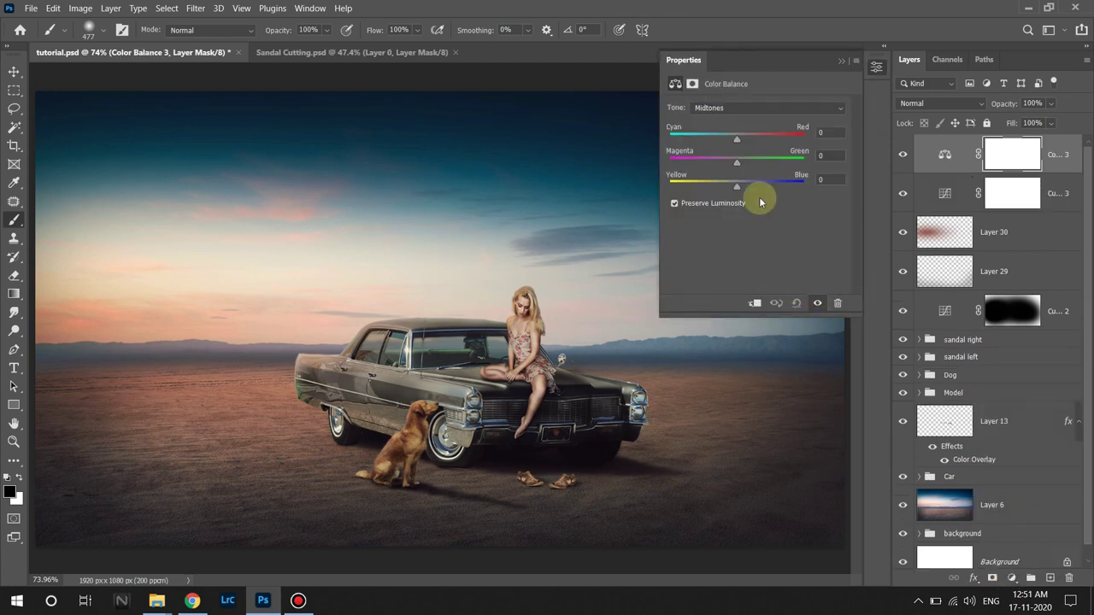
drag(737, 186, 742, 186)
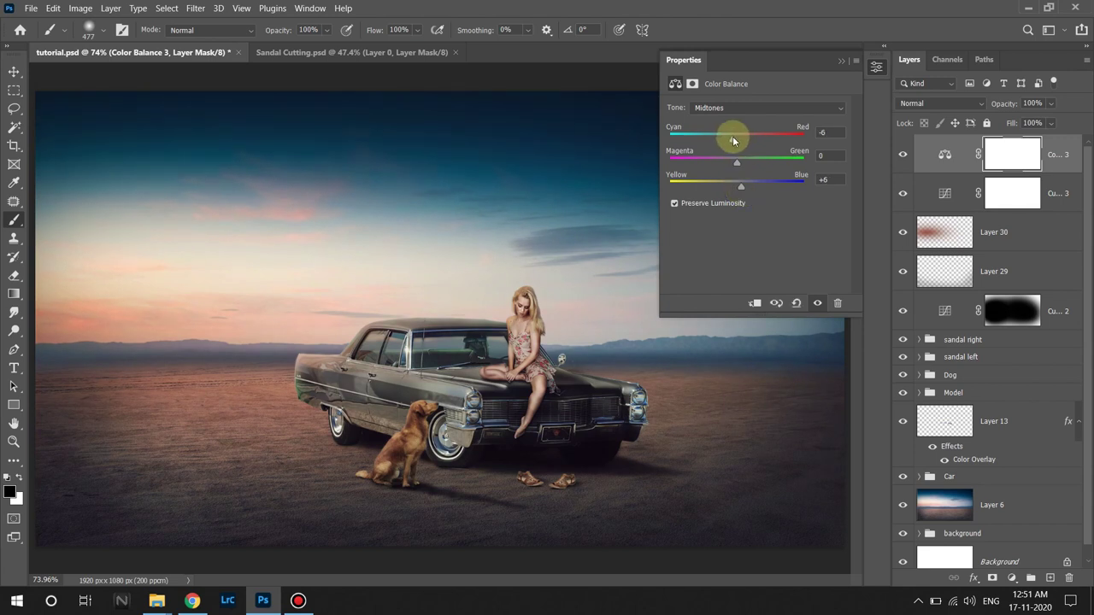
drag(738, 139, 733, 140)
click(833, 131)
key(BackSpace)
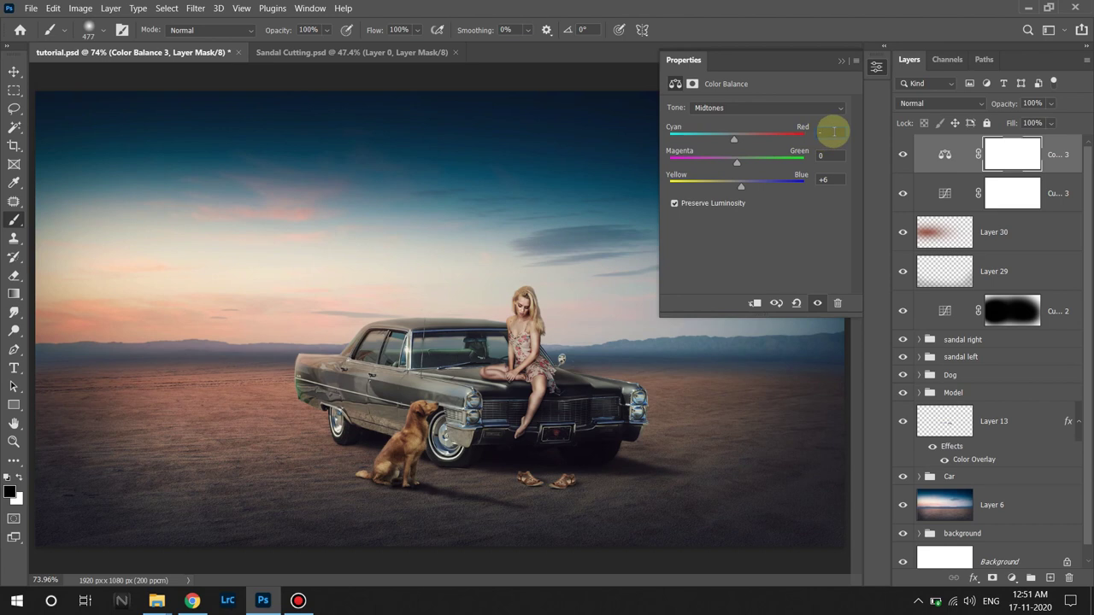
text(-3)
Set Color Balance highlights to Red +7 and Yellow -3, then add a Solid Color fill layer.
click(794, 109)
click(766, 137)
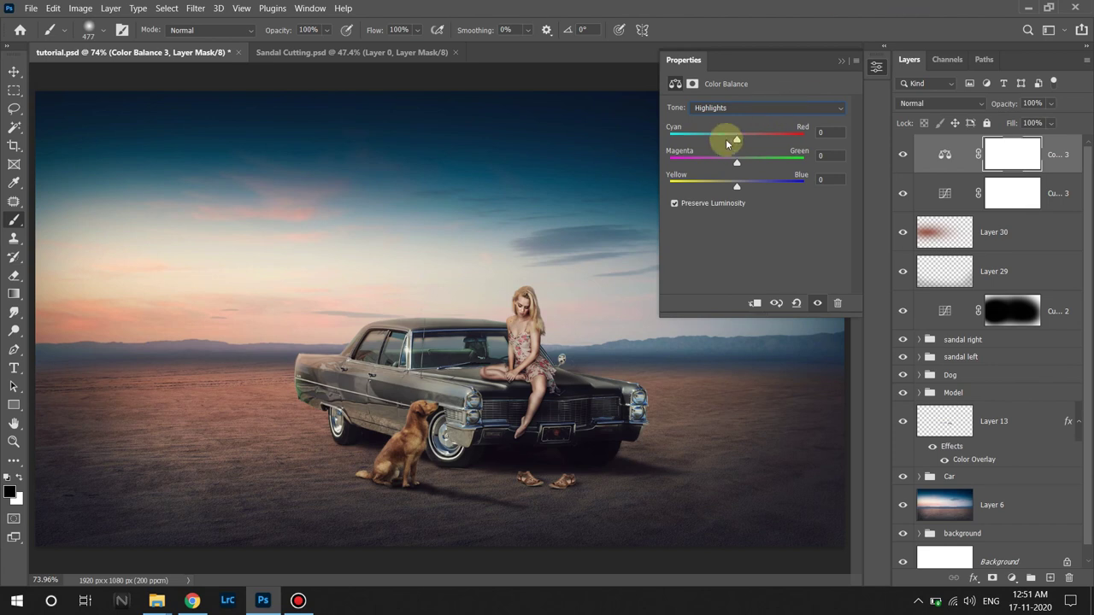
drag(737, 138, 741, 138)
drag(737, 186, 736, 184)
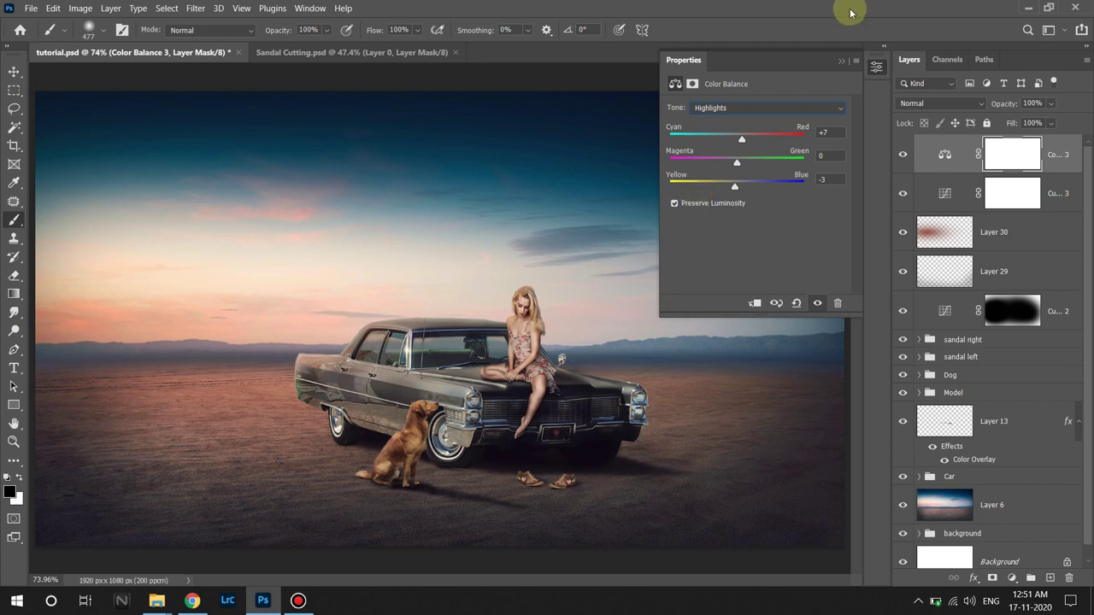
click(841, 61)
click(1011, 578)
click(1008, 333)
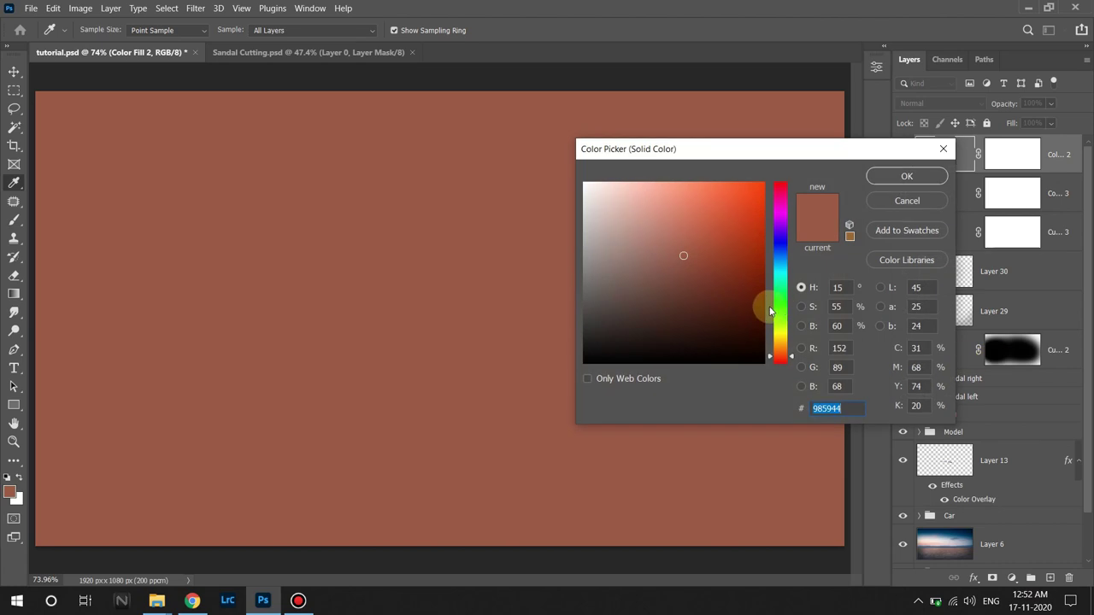
Make the fill #000033 navy, blended in Exclusion at 24% opacity.
text(000033)
key(Return)
key(b)
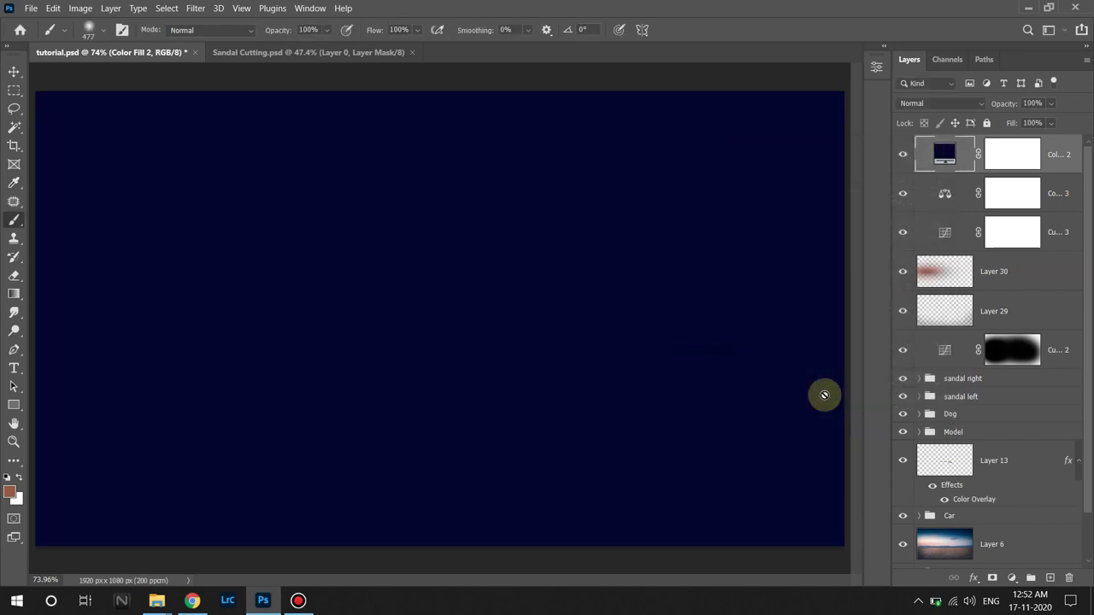
click(956, 103)
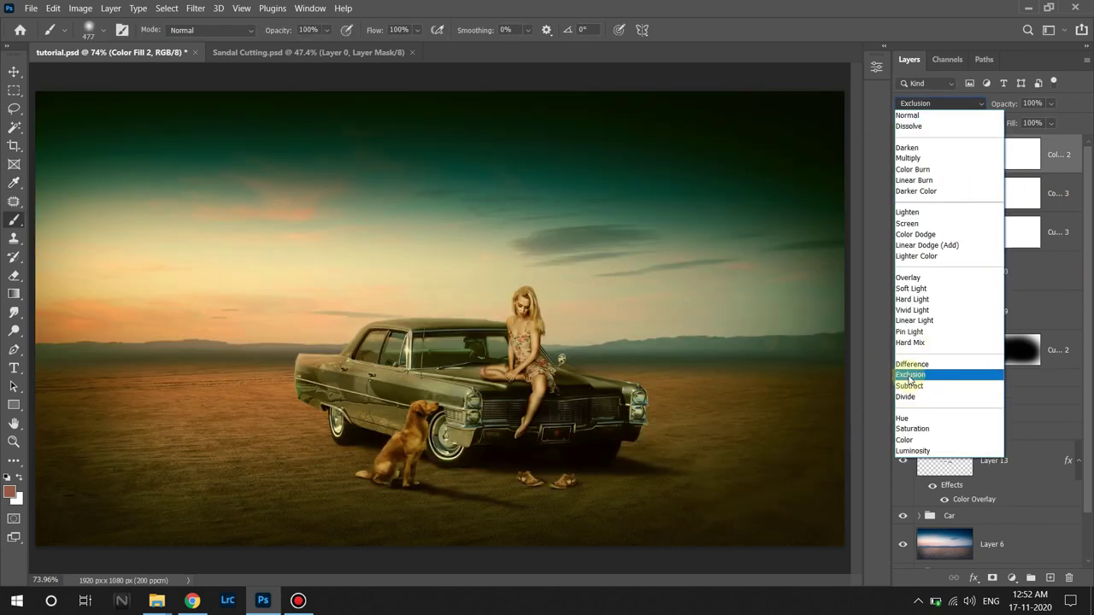
click(909, 375)
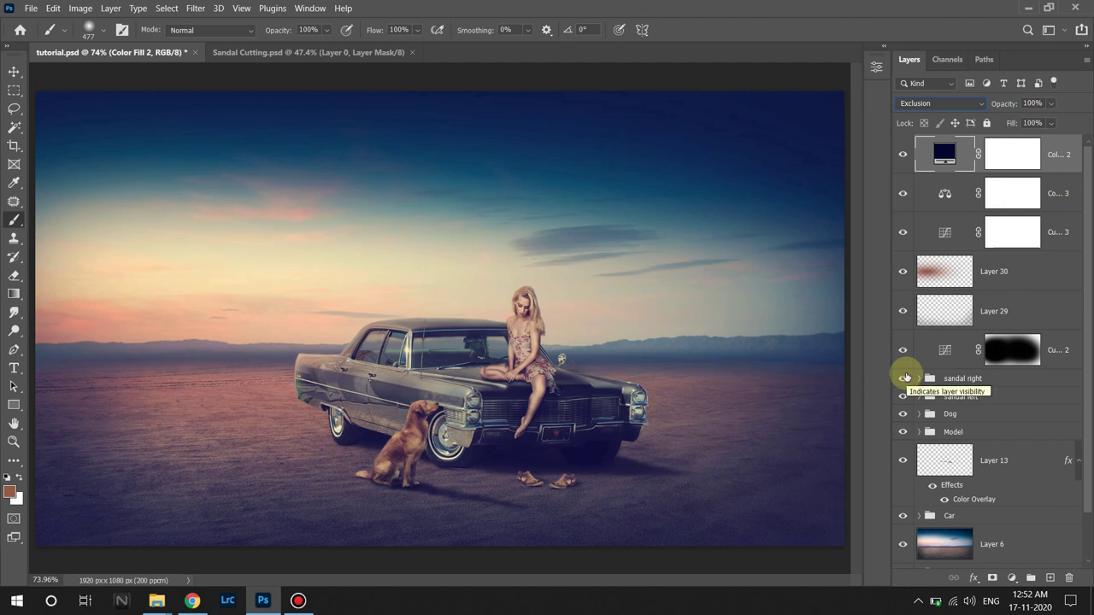
mouse_move(1050, 103)
mouse_down()
mouse_move(1046, 122)
mouse_move(1016, 124)
mouse_up()
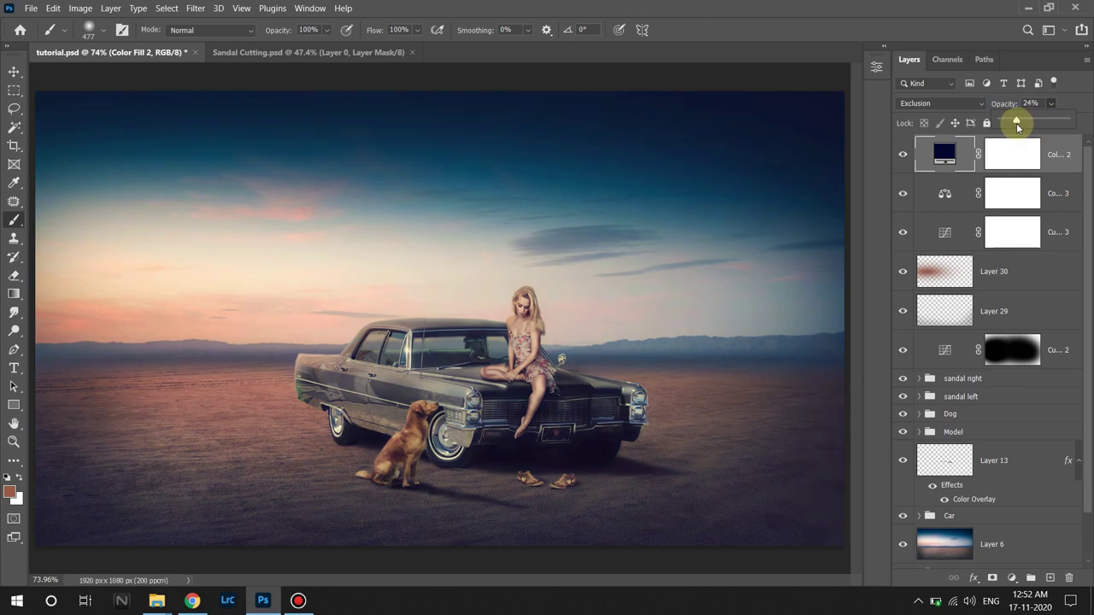
click(813, 186)
click(590, 244)
Stamp visible layers into Layer 31, set it to Overlay, and apply a small-radius High Pass filter.
key(ctrl+shift+alt+e)
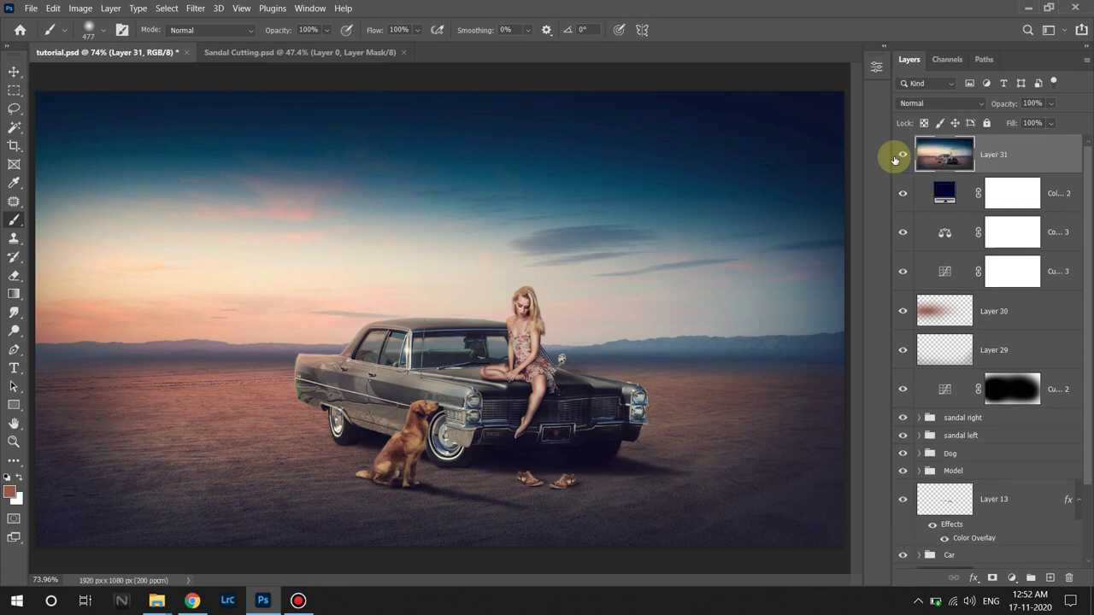
click(940, 103)
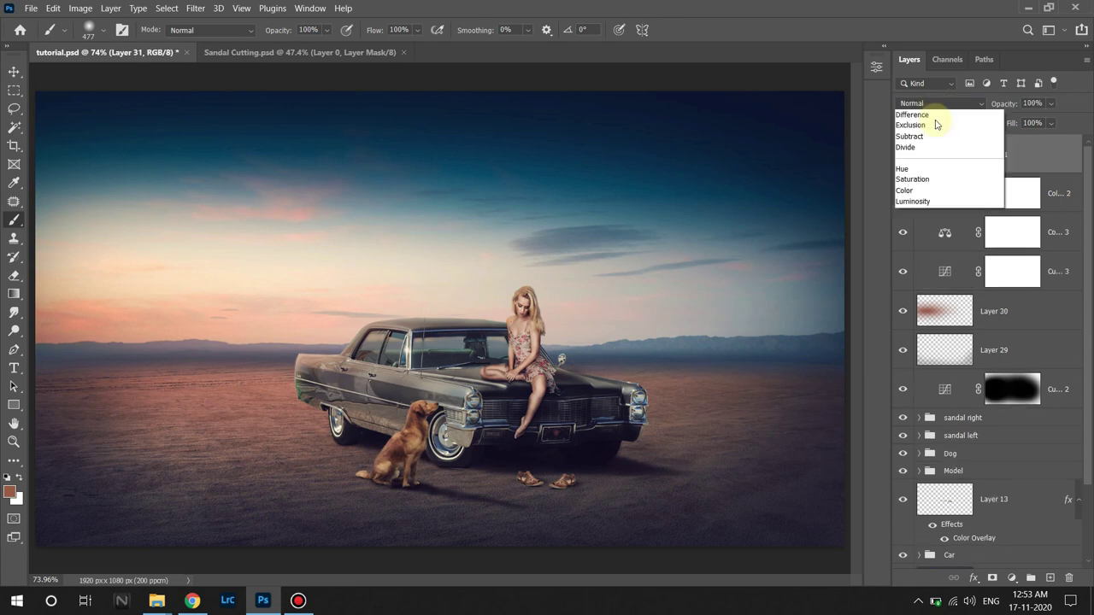
click(894, 276)
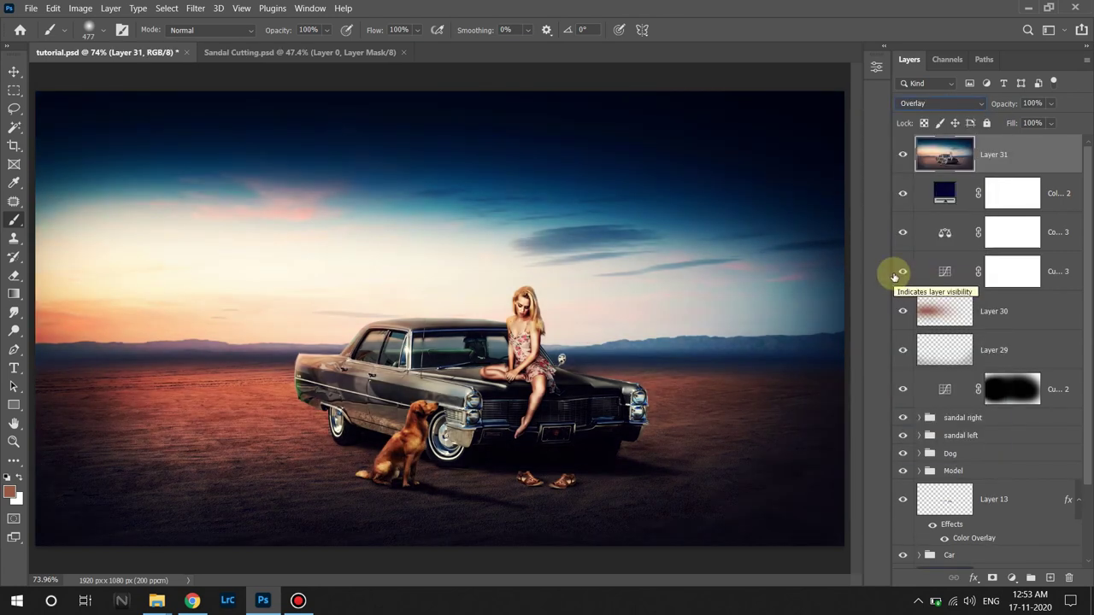
click(196, 7)
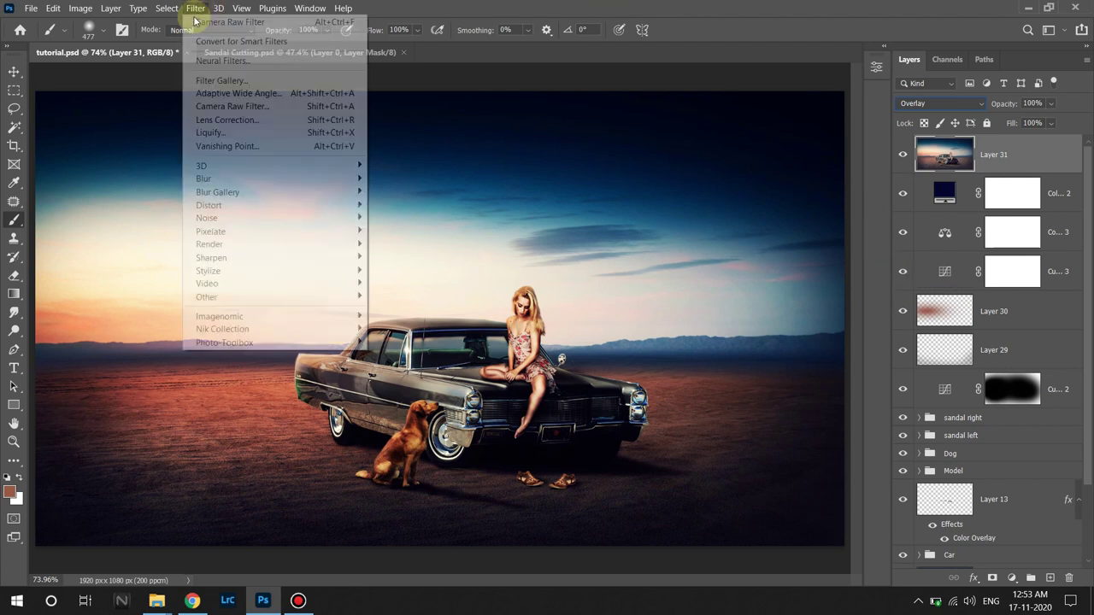
mouse_move(206, 297)
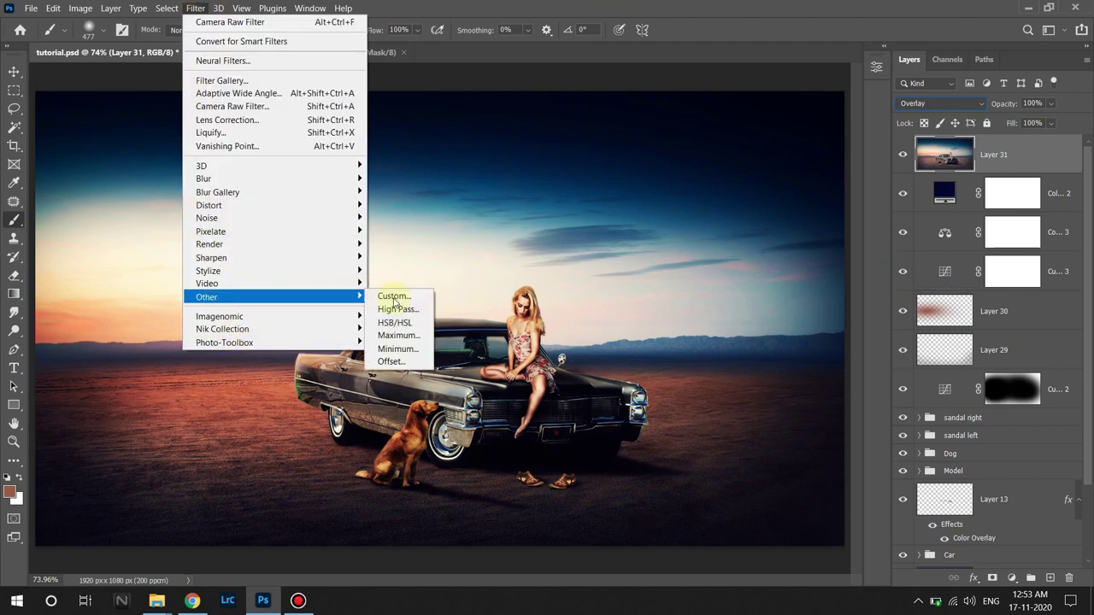
click(398, 302)
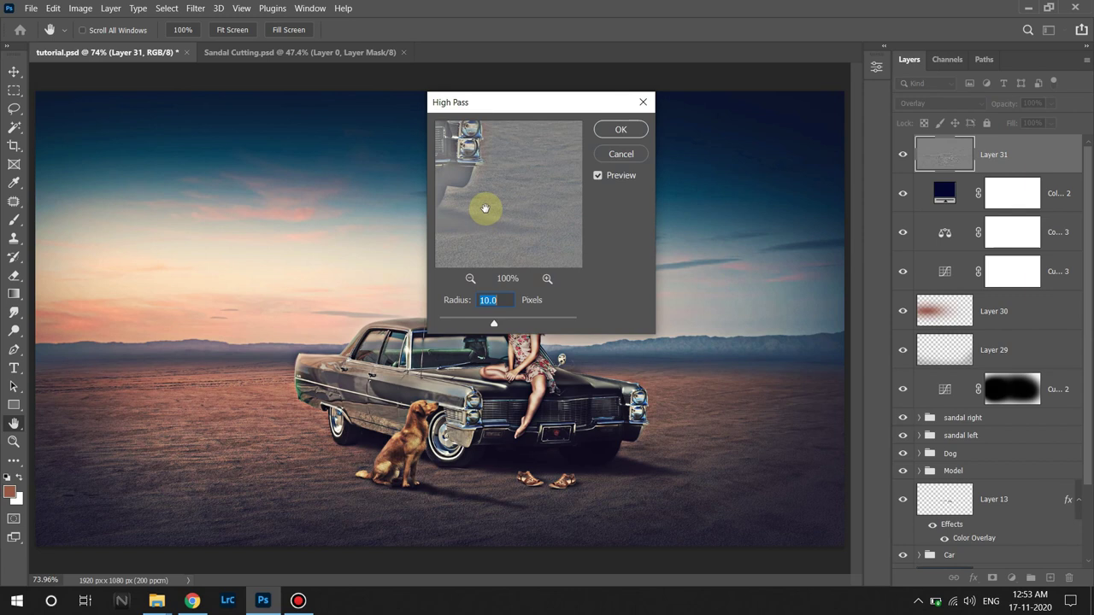
text(1)
key(Return)
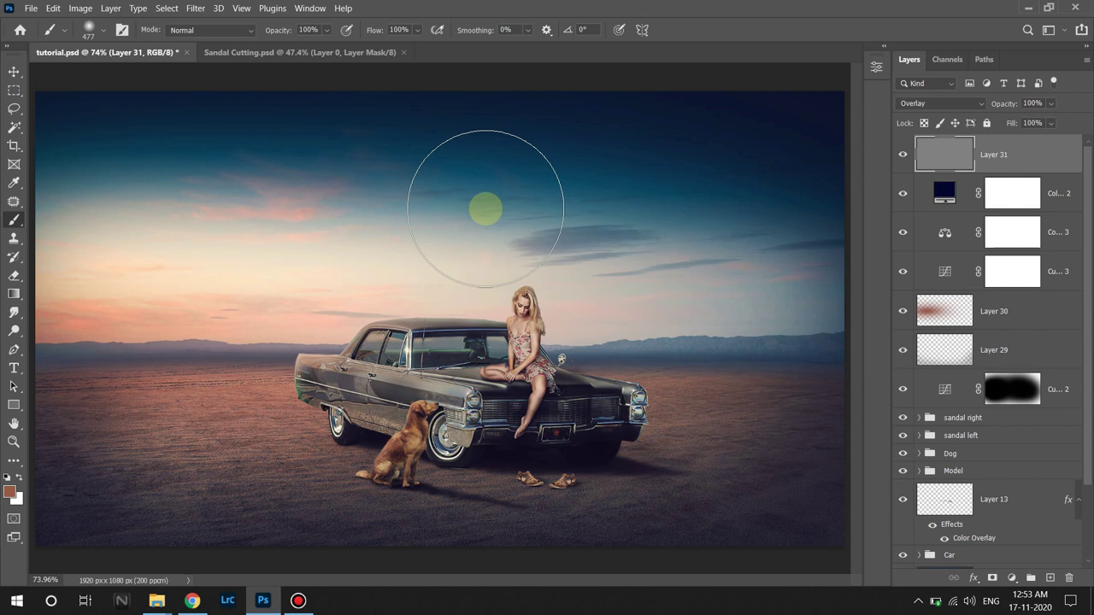
Stamp another merged copy of the image as a new top layer.
scroll(520, 375, up, 2)
scroll(467, 359, up, 2)
scroll(468, 359, down, 5)
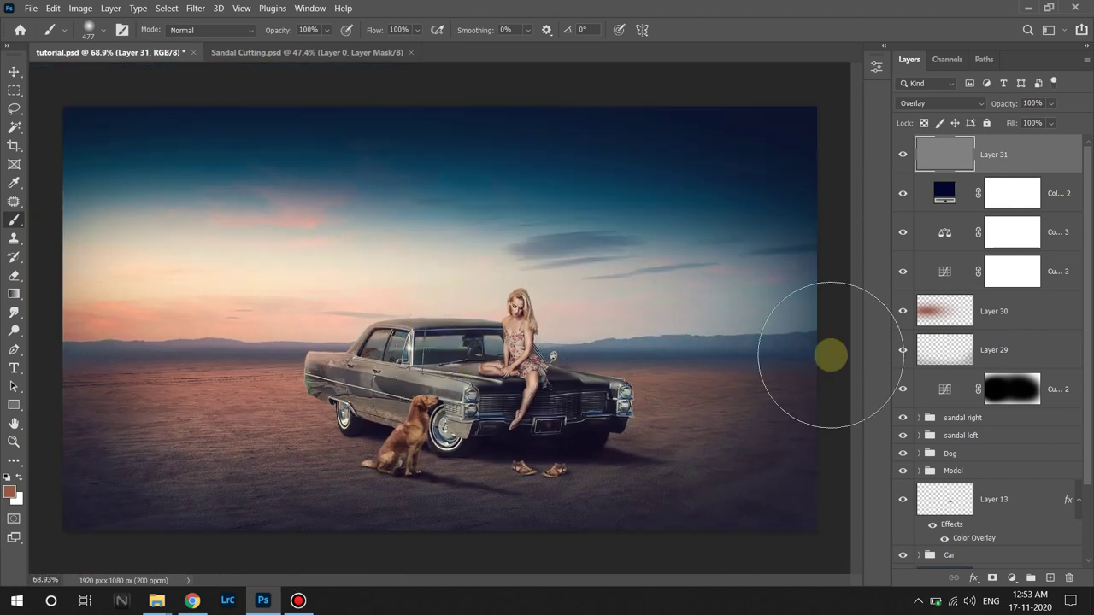
key(ctrl+shift+alt+e)
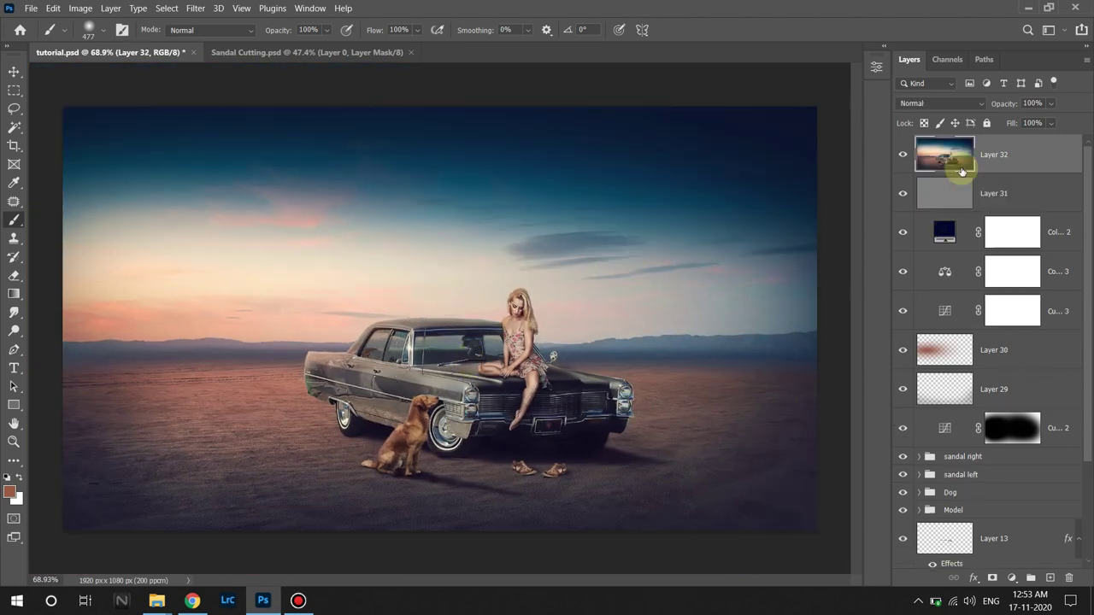